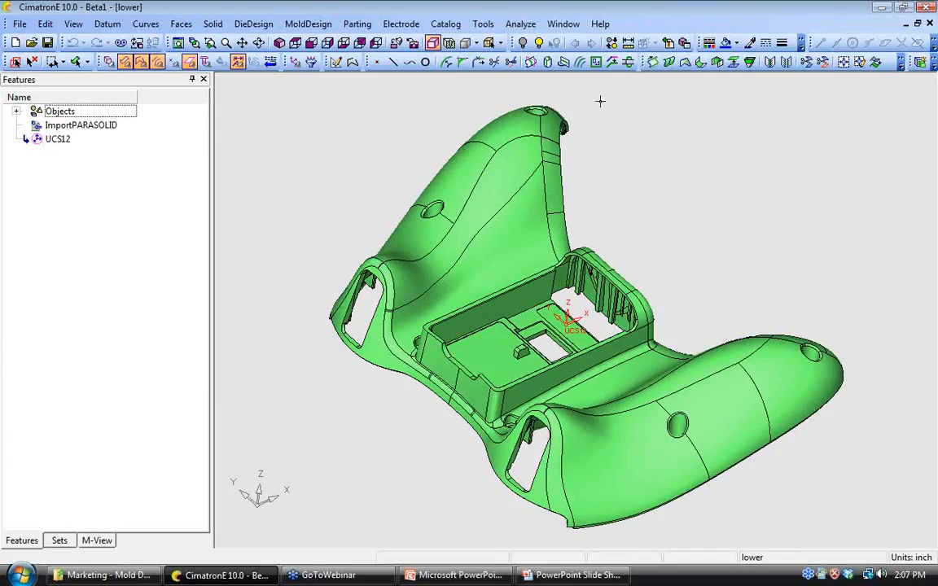
# Step: Check the controller part with Entity Information and show its open edges
pyautogui.keyDown('ctrl'); pyautogui.moveTo(609, 213); pyautogui.dragTo(609, 188); pyautogui.keyUp('ctrl')
pyautogui.click(519, 24)
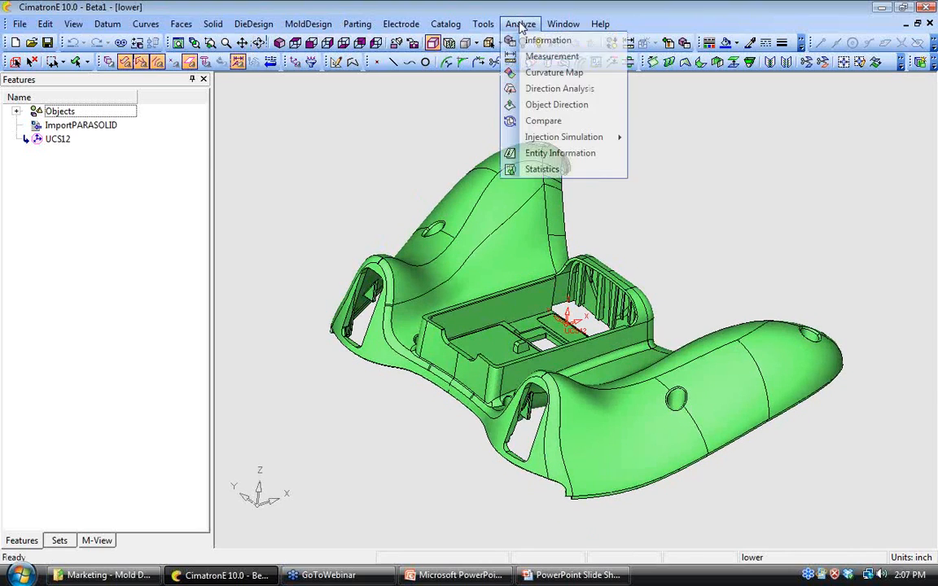
pyautogui.click(554, 153)
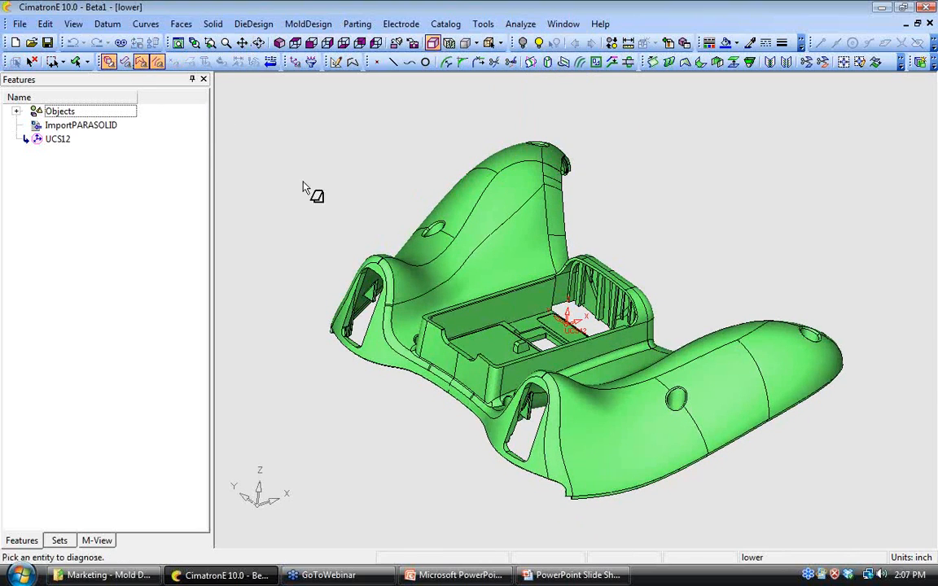
pyautogui.click(425, 276)
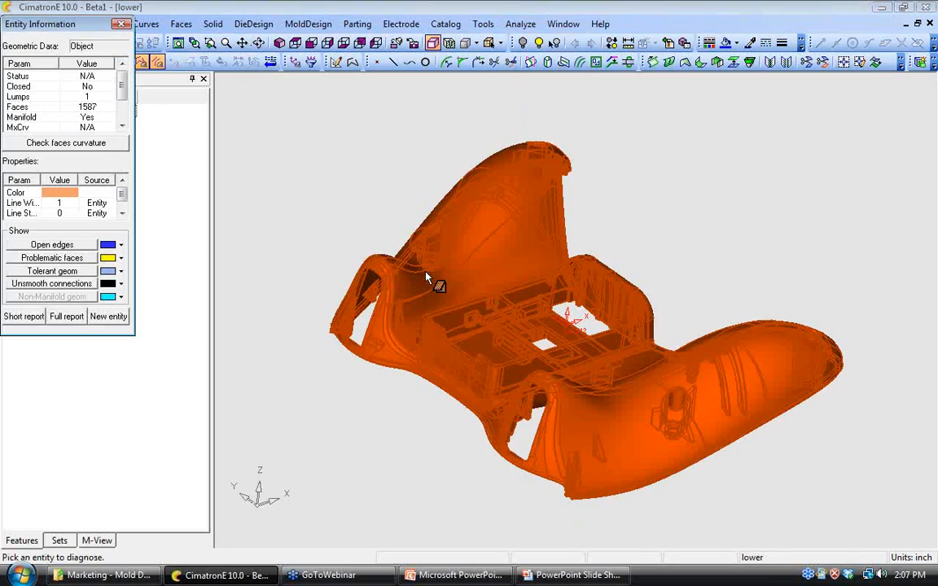
pyautogui.keyDown('ctrl'); pyautogui.moveTo(477, 319); pyautogui.dragTo(469, 134); pyautogui.keyUp('ctrl')
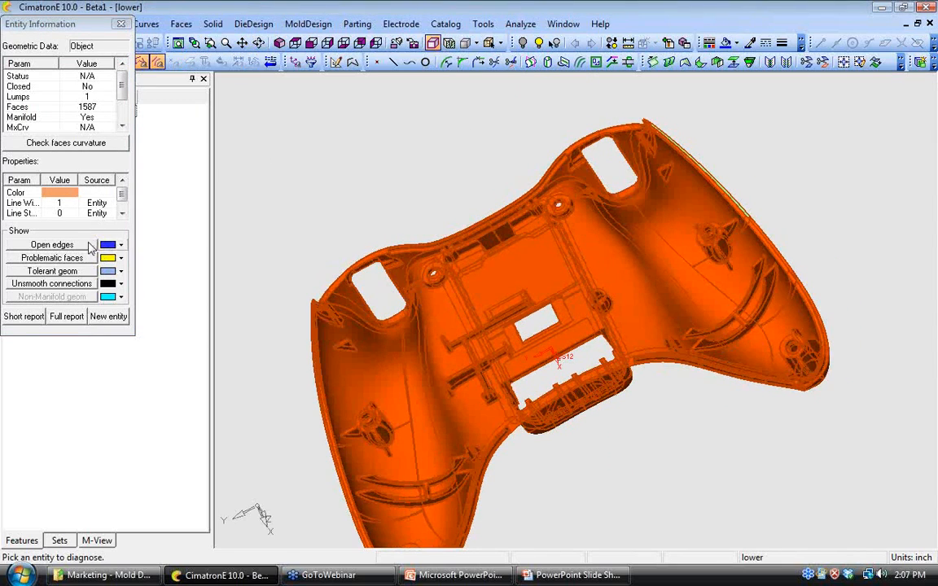
pyautogui.click(52, 244)
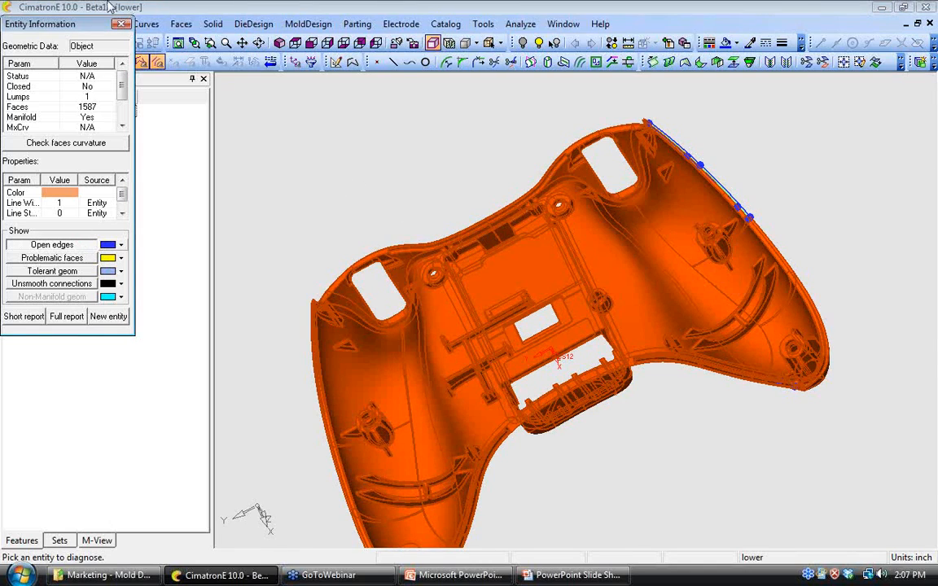
pyautogui.click(121, 24)
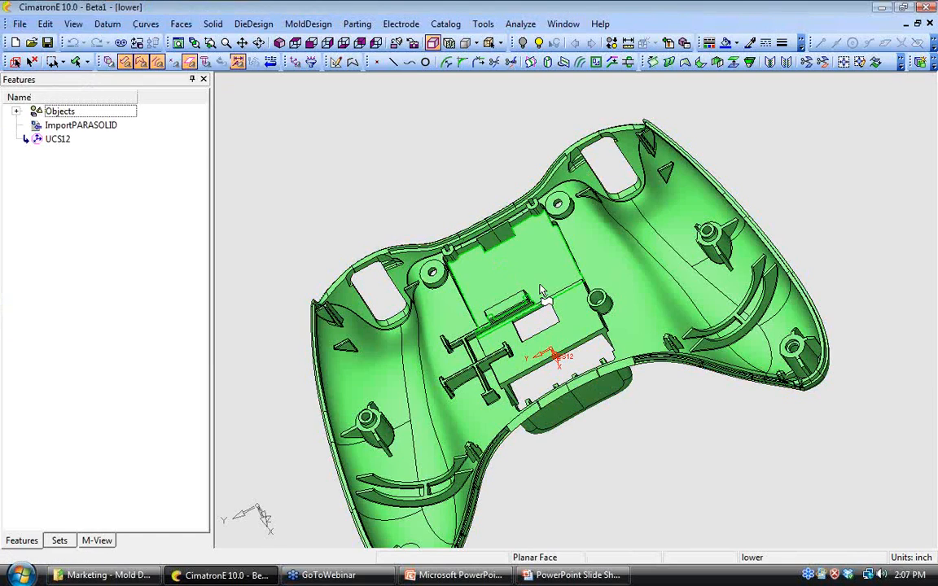
# Step: Measure the whole part's volume, mass, bounding box and projected area with all entities selected
pyautogui.keyDown('ctrl'); pyautogui.moveTo(538, 282); pyautogui.dragTo(708, 294); pyautogui.keyUp('ctrl')
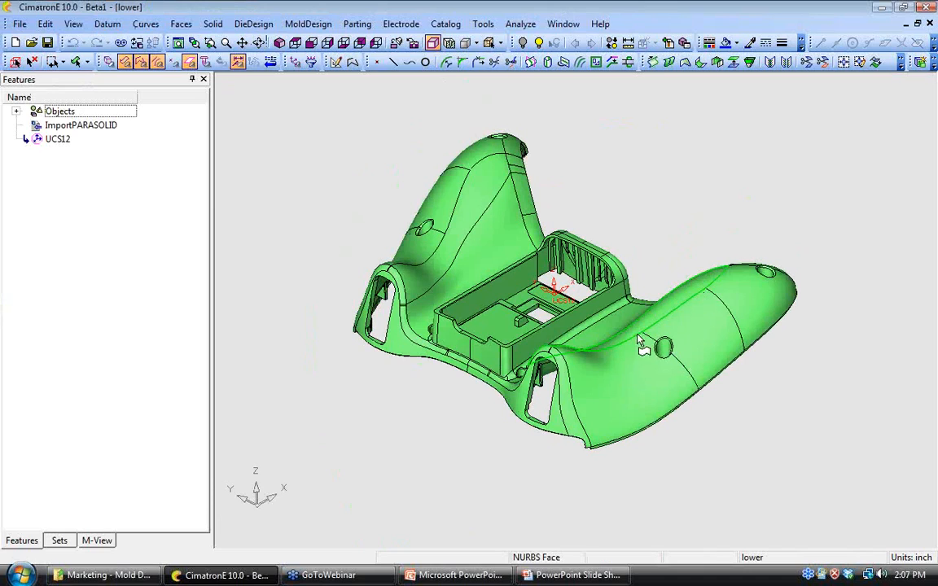
pyautogui.keyDown('ctrl'); pyautogui.moveTo(630, 340); pyautogui.dragTo(610, 285); pyautogui.keyUp('ctrl')
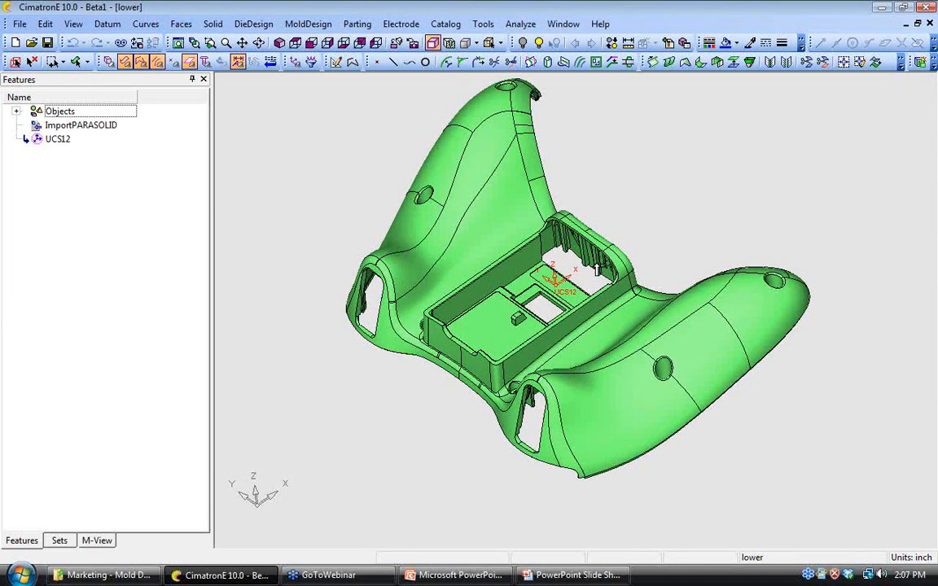
pyautogui.keyDown('ctrl'); pyautogui.moveTo(563, 309); pyautogui.dragTo(599, 165); pyautogui.keyUp('ctrl')
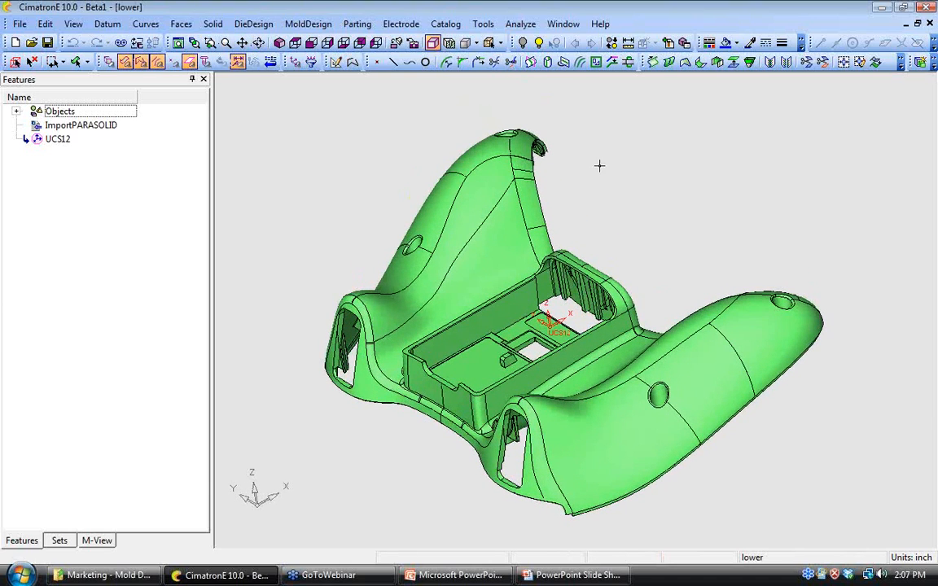
pyautogui.click(520, 24)
pyautogui.click(530, 58)
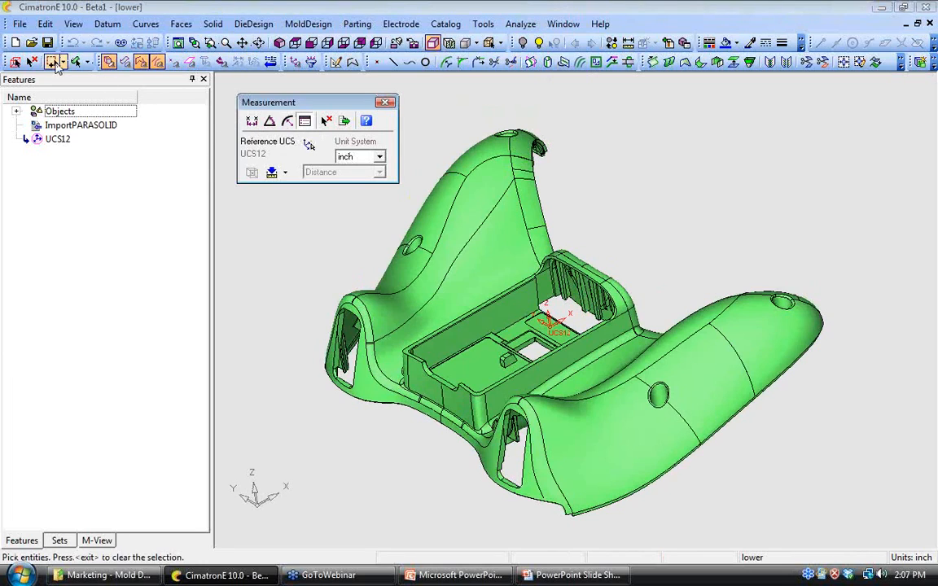
pyautogui.click(15, 62)
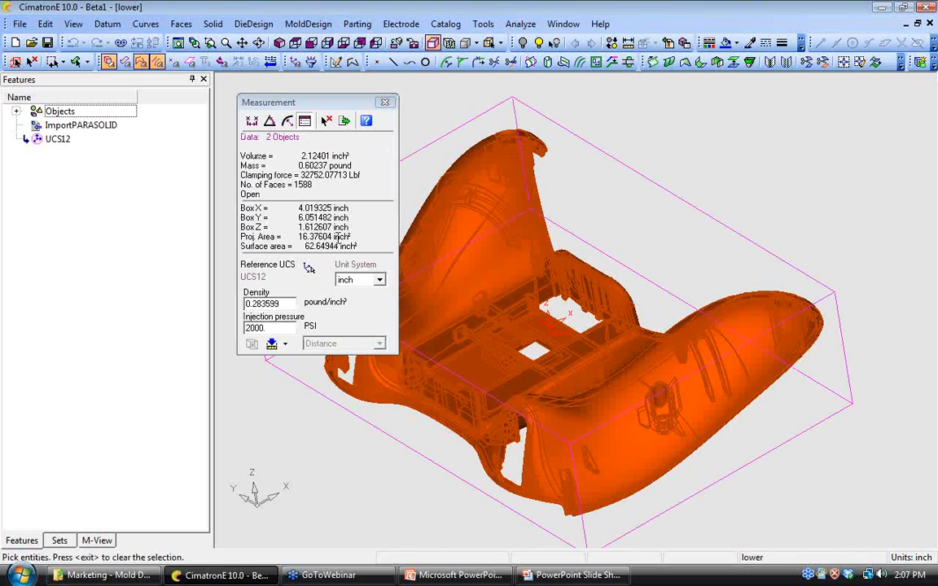
pyautogui.click(332, 238)
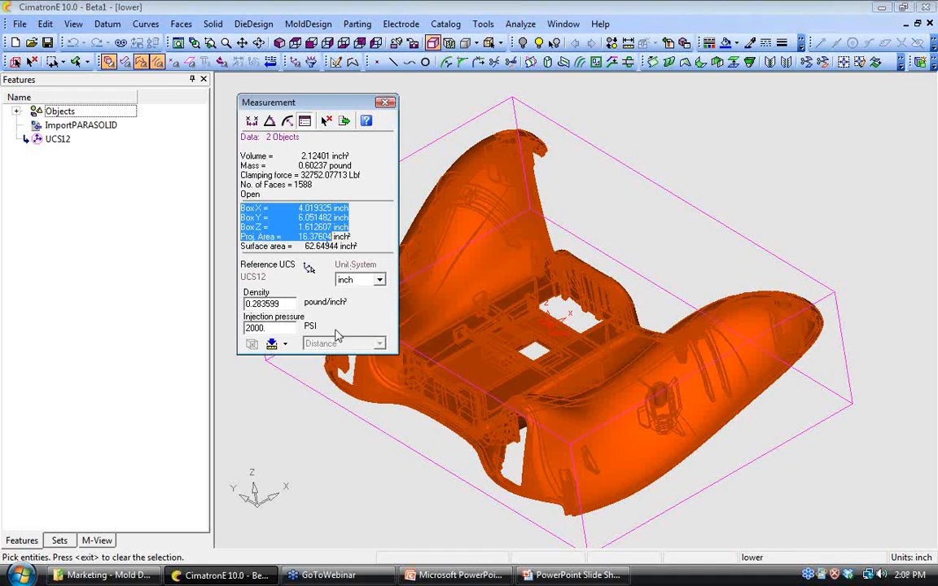
# Step: Preview the measurement report for the part, and leave the measurement without saving the report
pyautogui.click(344, 120)
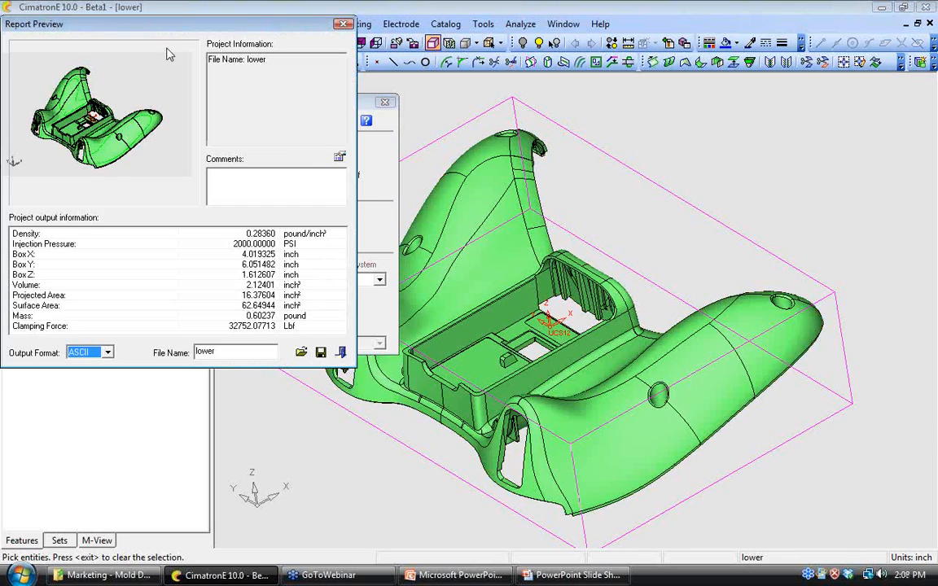
pyautogui.moveTo(158, 24); pyautogui.dragTo(184, 43)
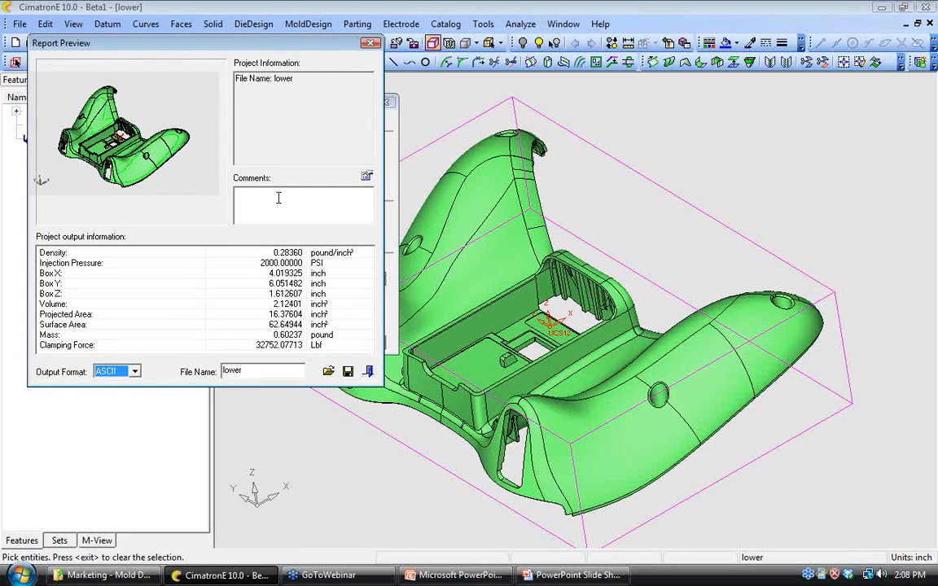
pyautogui.click(368, 373)
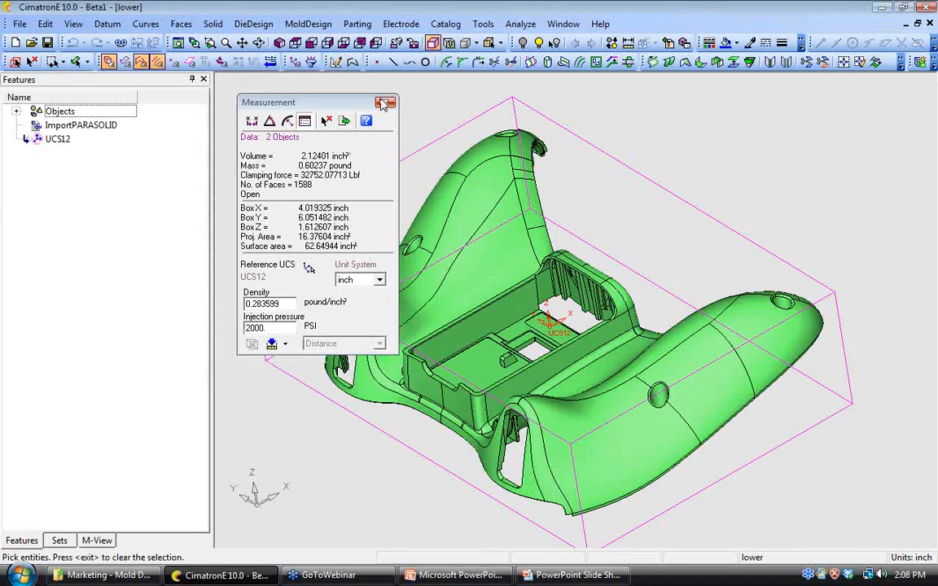
pyautogui.click(384, 103)
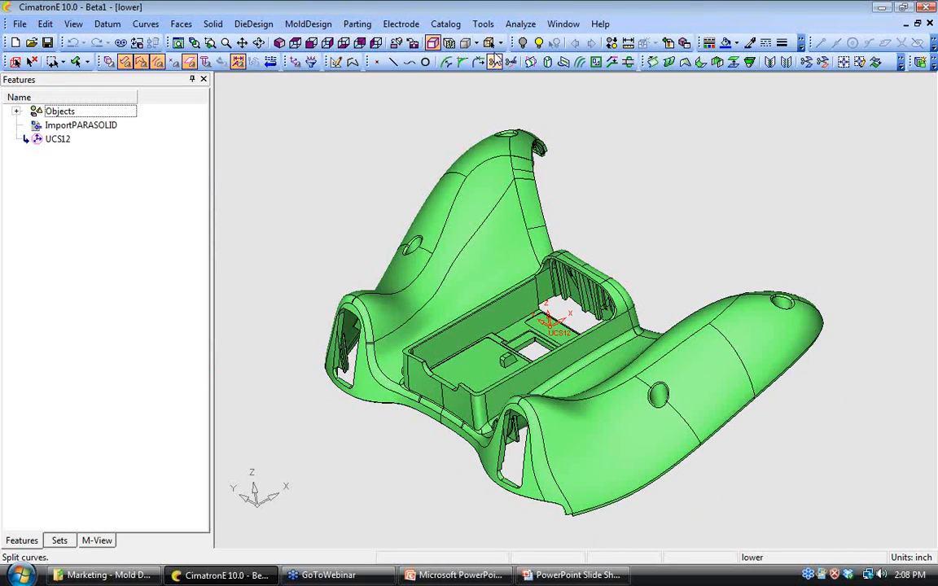
# Step: Run a Direction Analysis on all faces of the part and show the draft angle settings
pyautogui.click(520, 23)
pyautogui.click(529, 88)
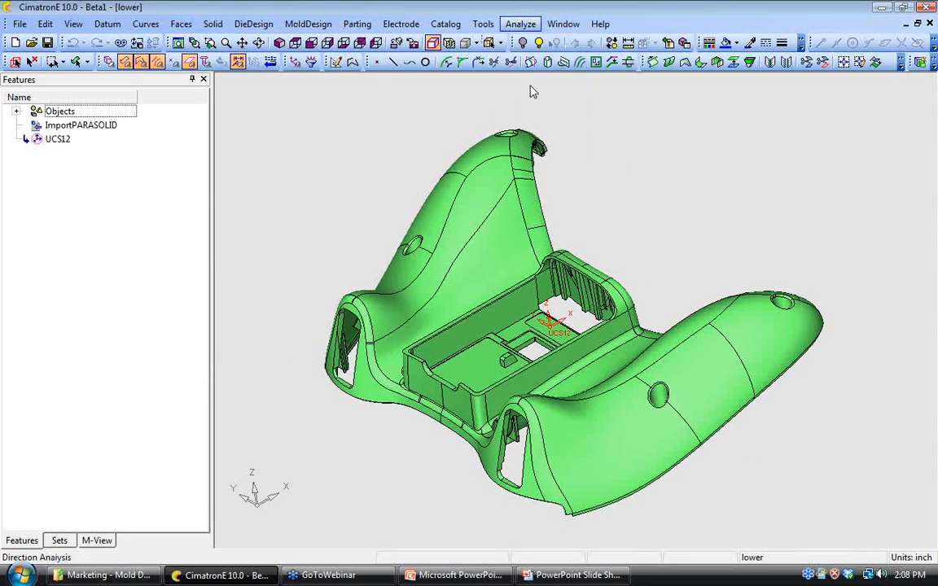
pyautogui.click(17, 64)
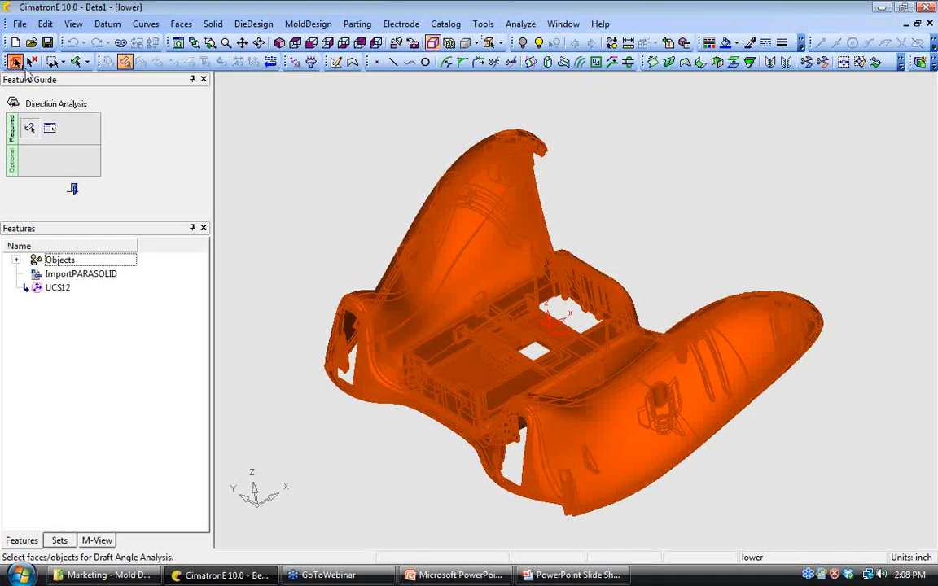
pyautogui.middleClick(293, 218)
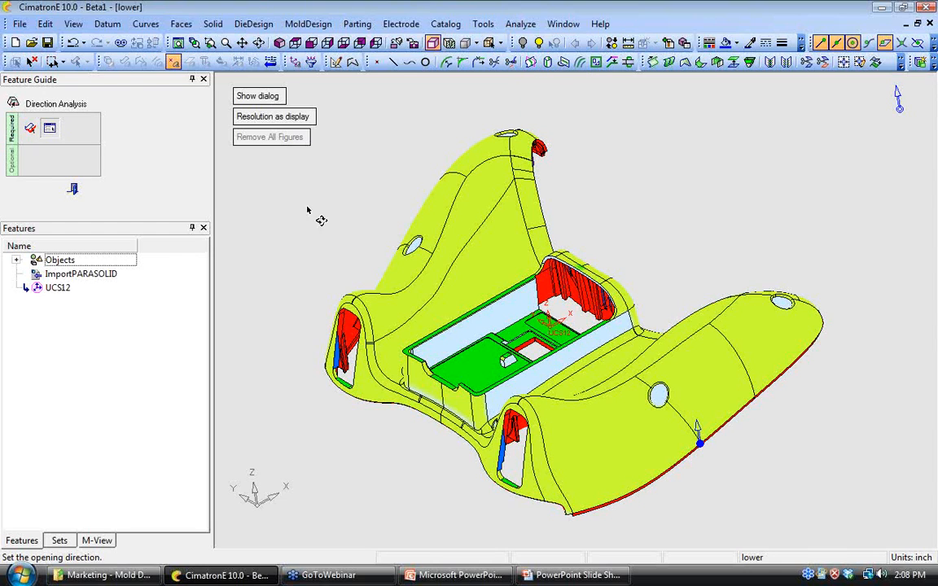
pyautogui.keyDown('ctrl'); pyautogui.moveTo(320, 219); pyautogui.dragTo(298, 172); pyautogui.keyUp('ctrl')
pyautogui.click(259, 98)
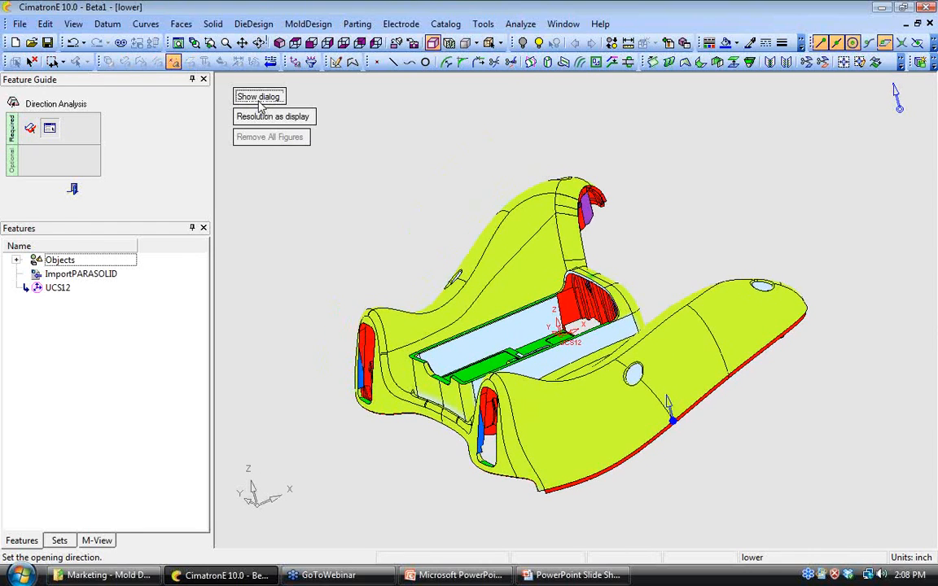
pyautogui.moveTo(122, 42); pyautogui.dragTo(152, 99)
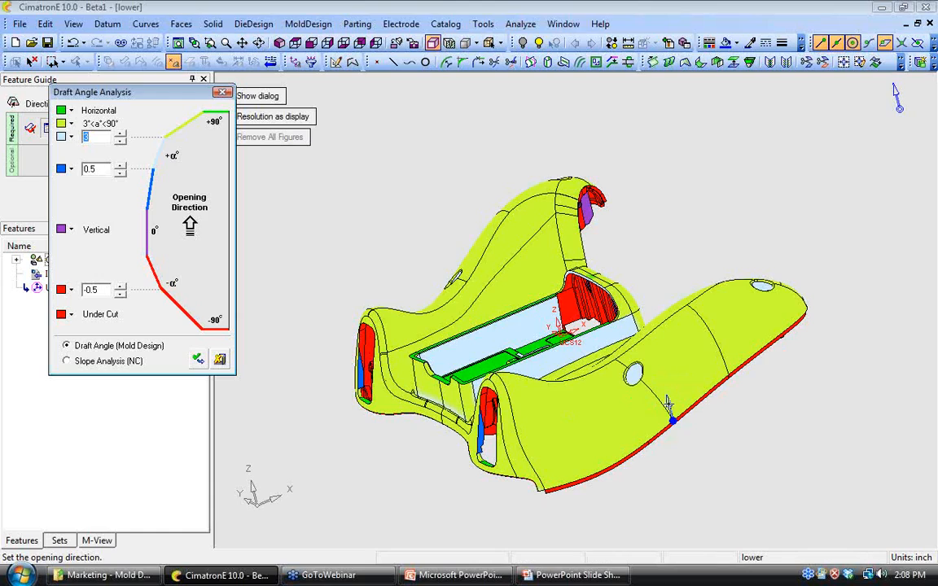
# Step: Reverse the opening direction of the draft analysis and inspect the part's inner side
pyautogui.click(671, 417)
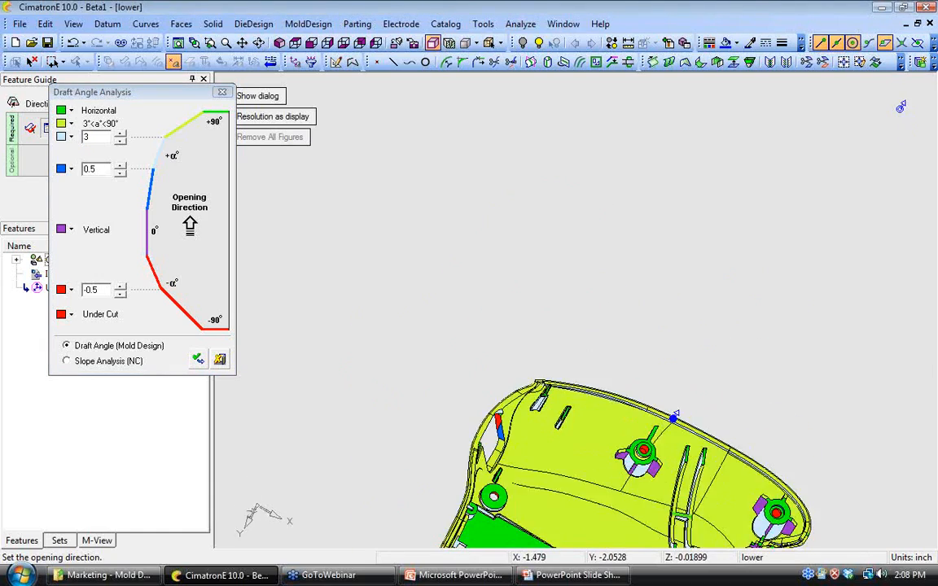
pyautogui.keyDown('ctrl'); pyautogui.moveTo(511, 472); pyautogui.dragTo(520, 365); pyautogui.keyUp('ctrl')
pyautogui.keyDown('ctrl'); pyautogui.moveTo(521, 357); pyautogui.dragTo(481, 195, button='middle'); pyautogui.keyUp('ctrl')
pyautogui.keyDown('ctrl'); pyautogui.moveTo(481, 196); pyautogui.dragTo(475, 265); pyautogui.keyUp('ctrl')
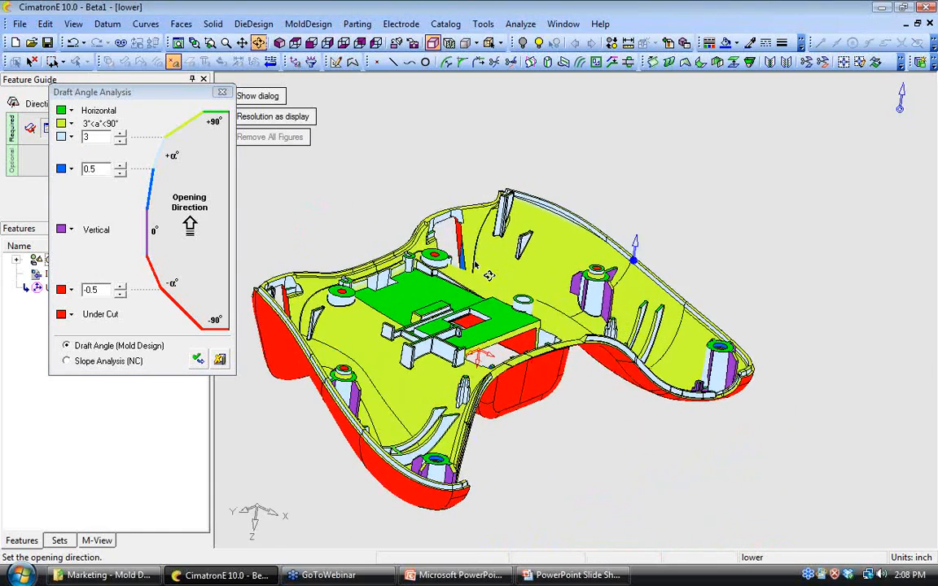
pyautogui.scroll(1, 474, 264)
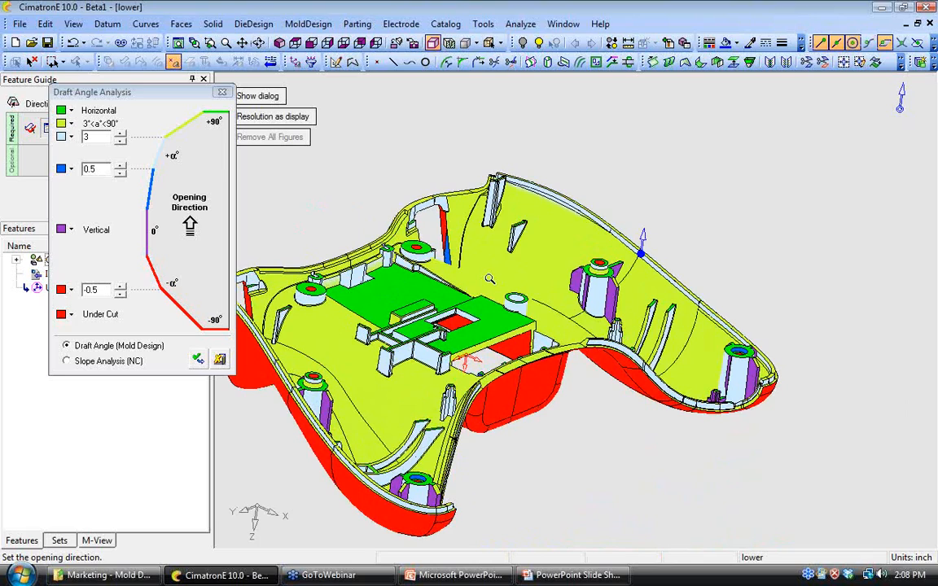
# Step: Query the draft angle on a screw boss rib and on the wall beside the central floor, and end the analysis
pyautogui.click(609, 301)
pyautogui.keyDown('ctrl'); pyautogui.moveTo(534, 299); pyautogui.dragTo(502, 305); pyautogui.keyUp('ctrl')
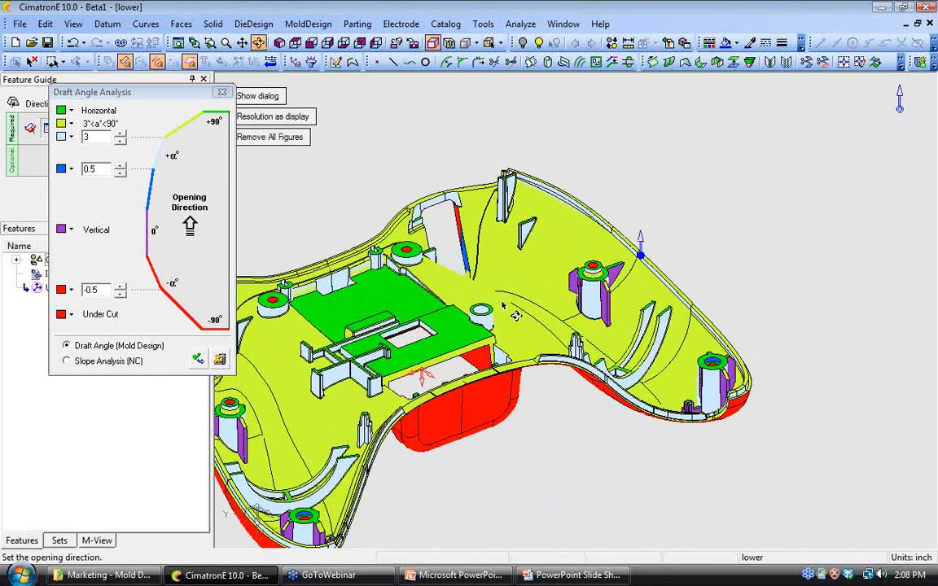
pyautogui.keyDown('ctrl'); pyautogui.moveTo(491, 298); pyautogui.dragTo(563, 259, button='middle'); pyautogui.keyUp('ctrl')
pyautogui.click(417, 243)
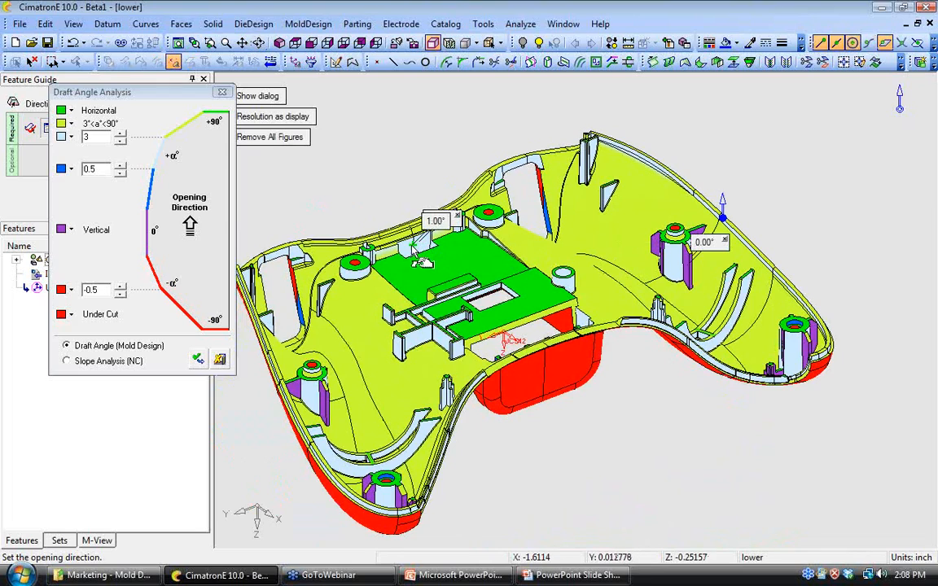
pyautogui.click(221, 361)
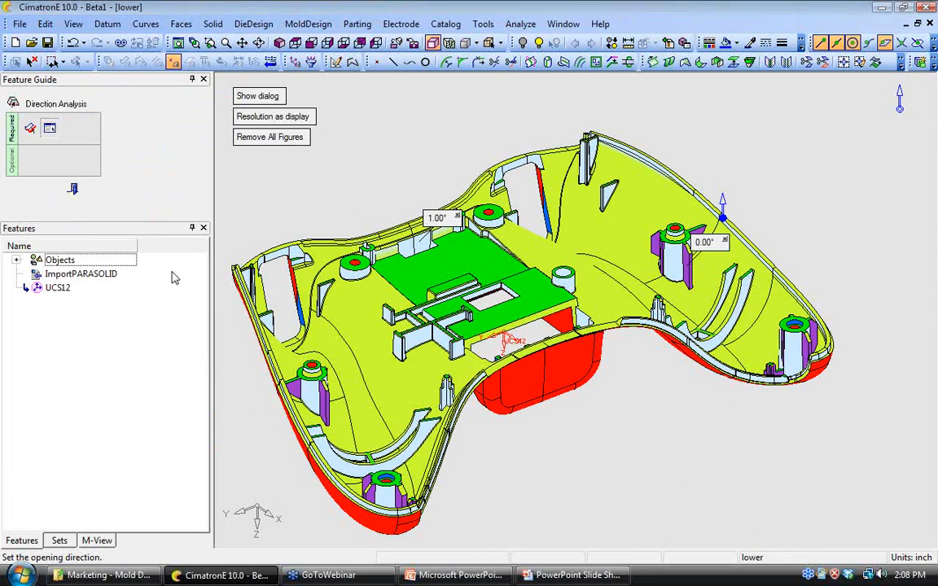
pyautogui.click(74, 190)
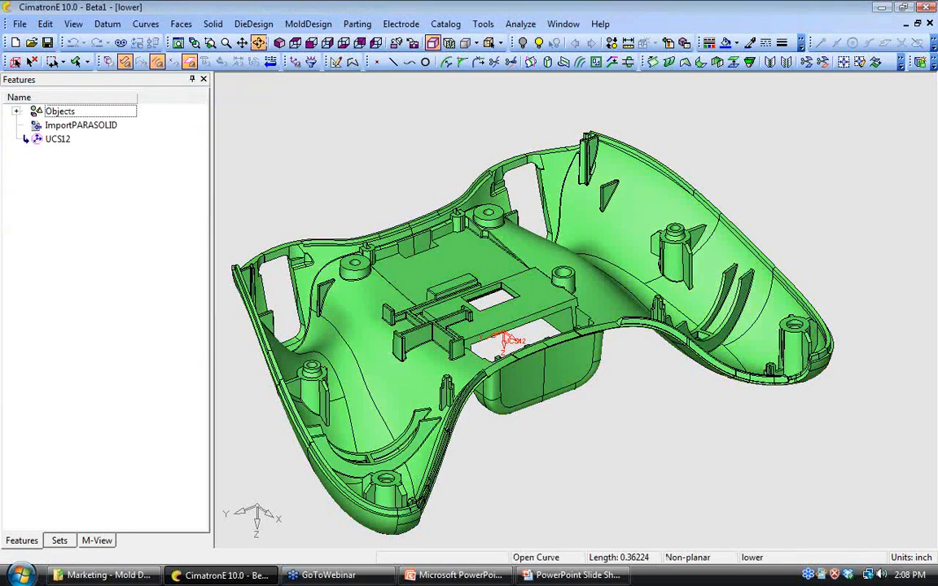
pyautogui.keyDown('ctrl'); pyautogui.moveTo(521, 375); pyautogui.dragTo(541, 155); pyautogui.keyUp('ctrl')
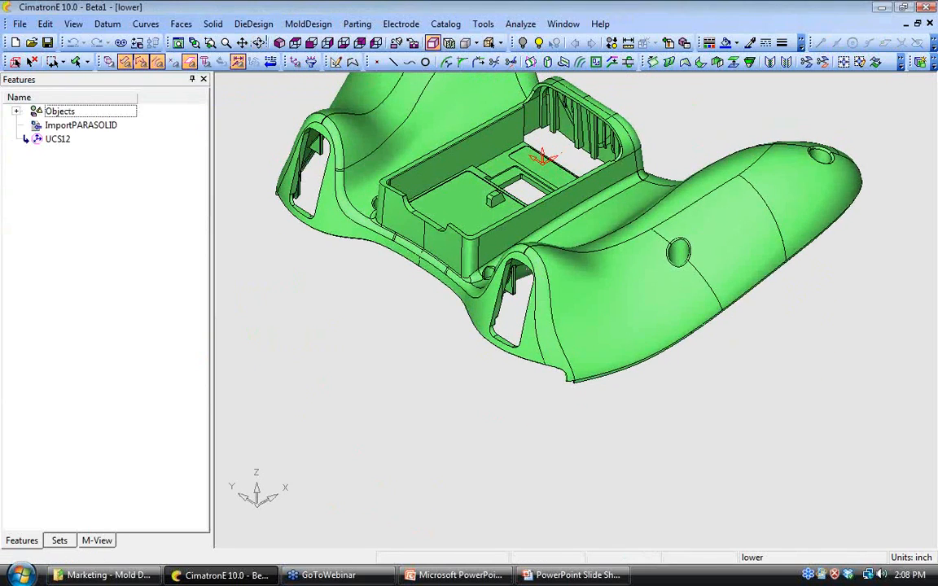
pyautogui.keyDown('ctrl'); pyautogui.moveTo(525, 214); pyautogui.dragTo(519, 265, button='middle'); pyautogui.keyUp('ctrl')
pyautogui.keyDown('ctrl'); pyautogui.moveTo(519, 265); pyautogui.dragTo(521, 224, button='right'); pyautogui.keyUp('ctrl')
pyautogui.keyDown('ctrl'); pyautogui.moveTo(521, 224); pyautogui.dragTo(519, 276, button='middle'); pyautogui.keyUp('ctrl')
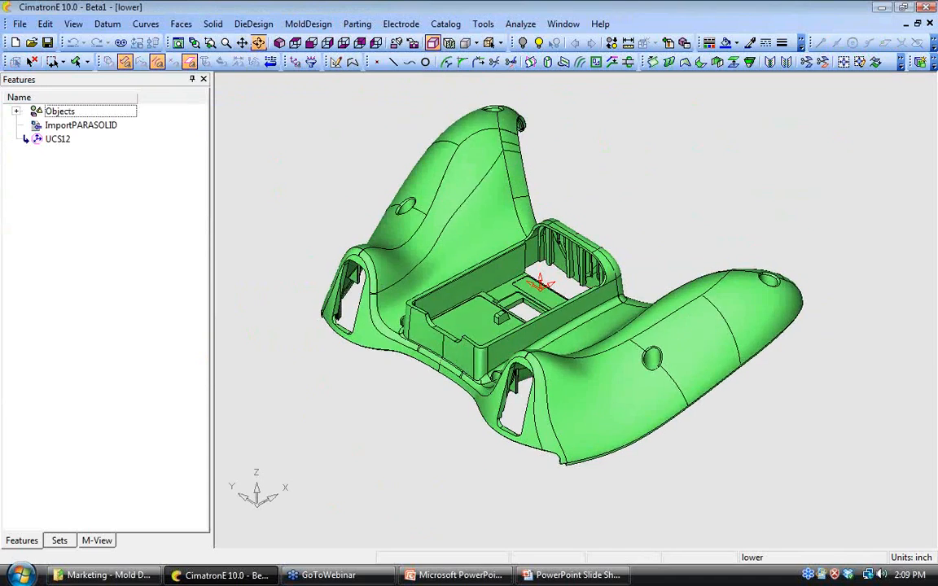
pyautogui.keyDown('ctrl'); pyautogui.moveTo(520, 291); pyautogui.dragTo(517, 277); pyautogui.keyUp('ctrl')
pyautogui.click(525, 27)
pyautogui.moveTo(523, 137)
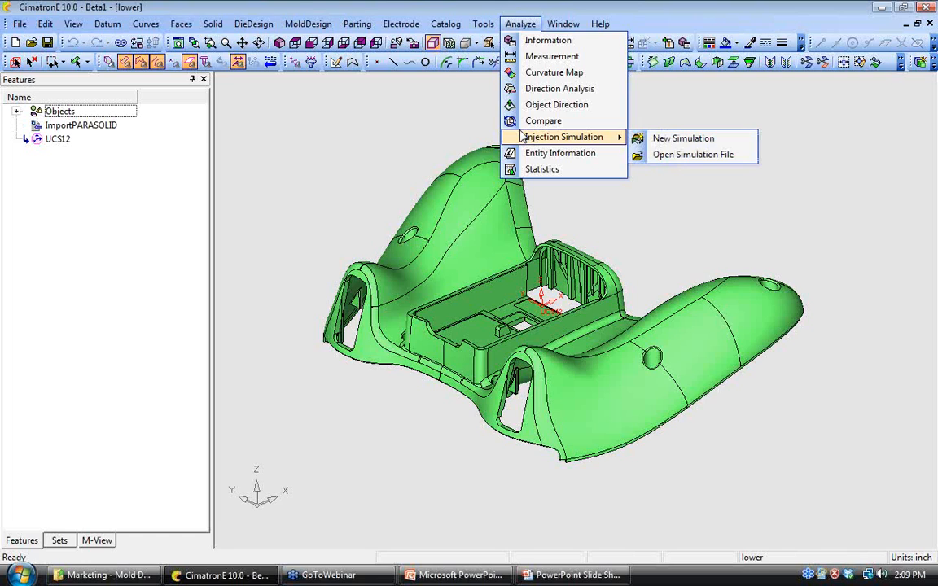
pyautogui.click(362, 130)
# Step: Close the analyzed part and start a mold project setup with assembly name 1234 and a new folder named 1234_MD
pyautogui.click(20, 24)
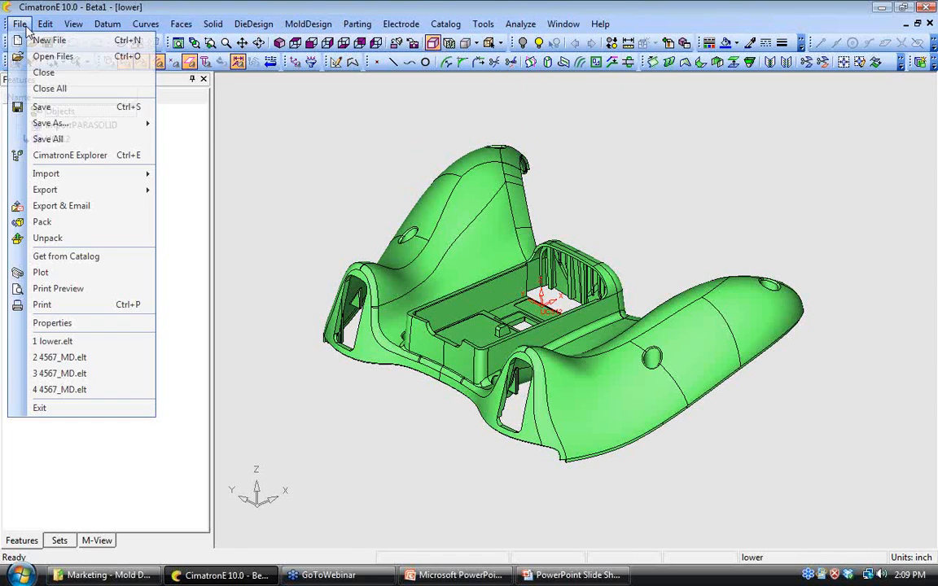
pyautogui.click(43, 72)
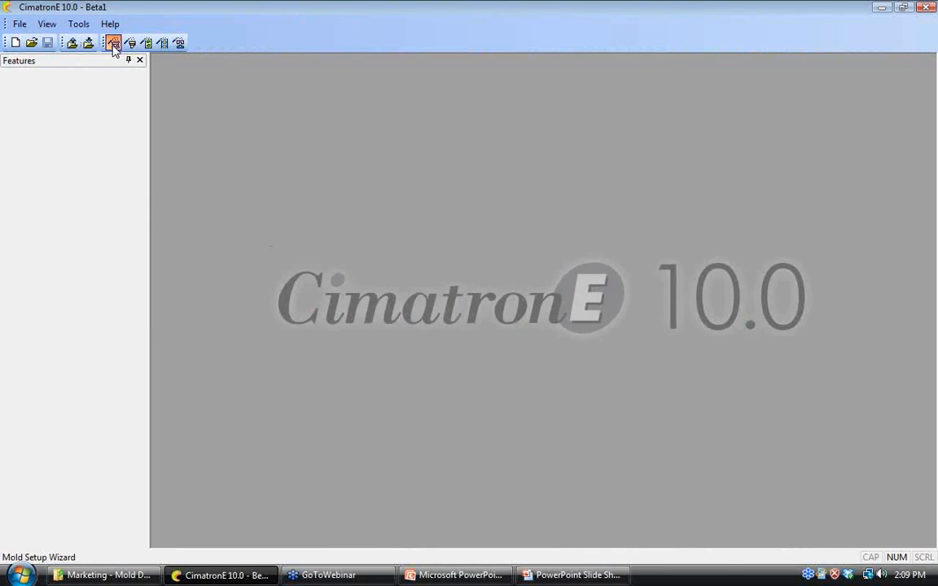
pyautogui.click(113, 44)
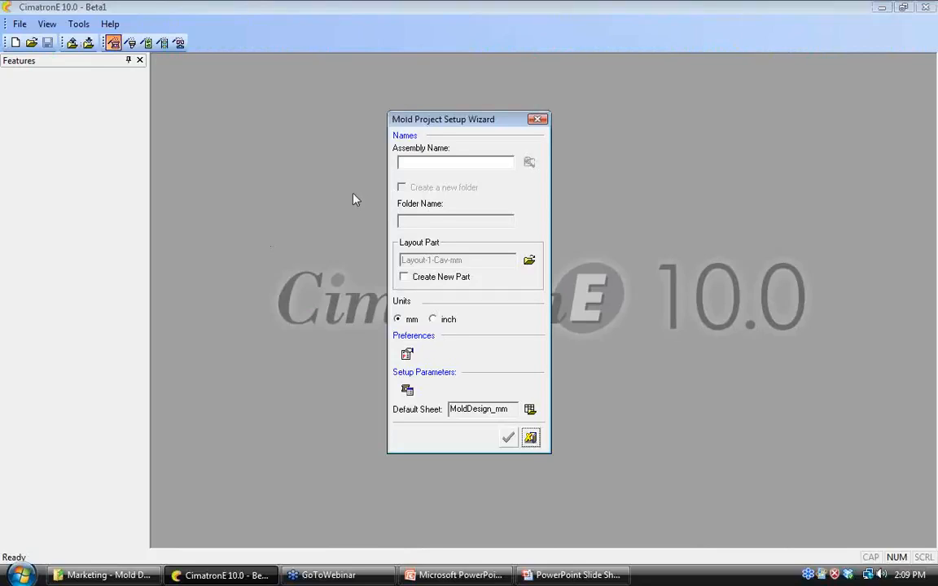
pyautogui.click(407, 162)
pyautogui.write('1234')
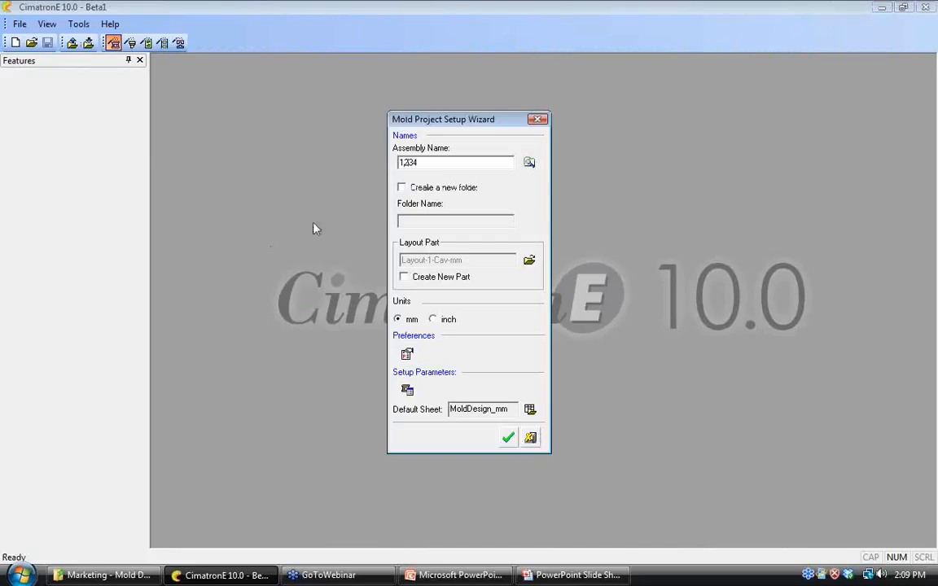
pyautogui.click(401, 187)
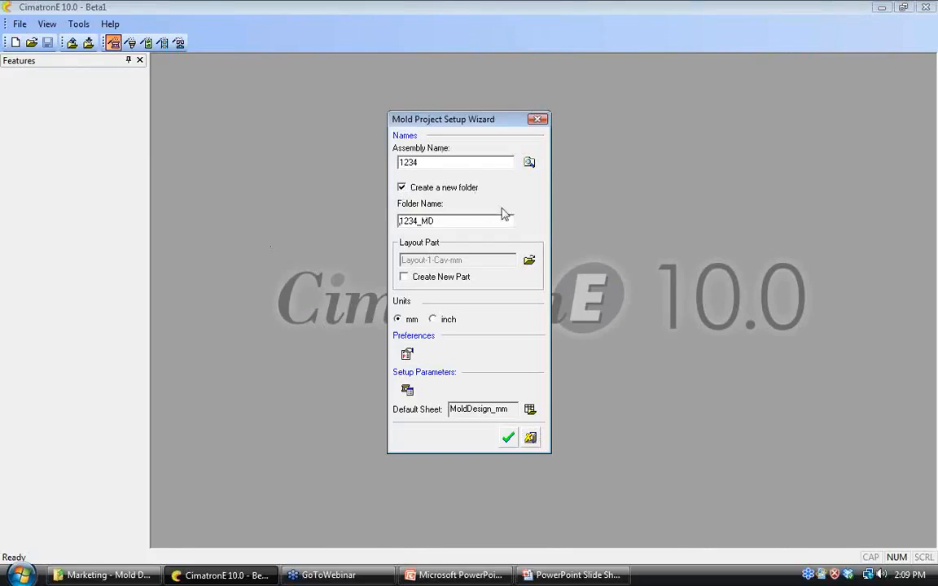
# Step: Set the project units to inch, choose Layout-2-Cav-inch.elt as the layout part, and create the mold project
pyautogui.click(443, 319)
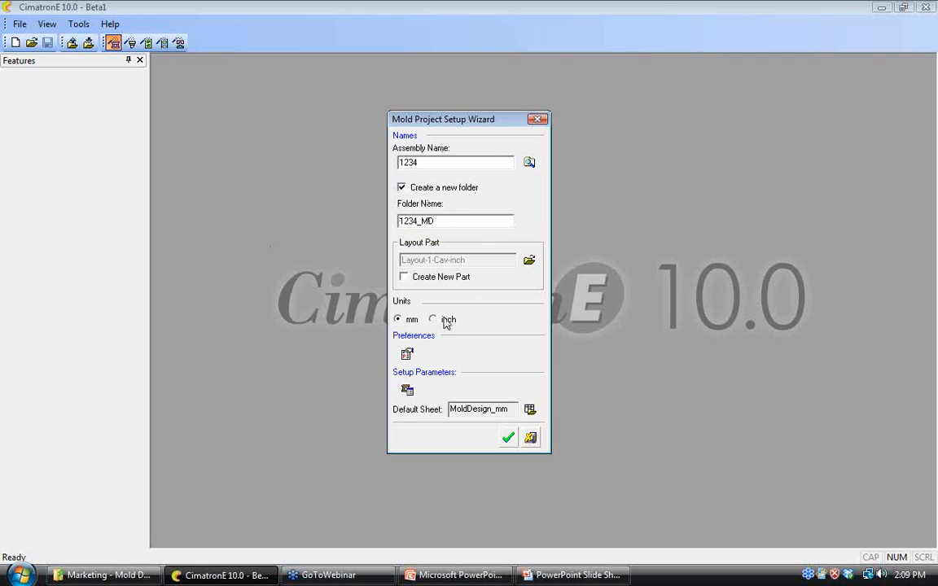
pyautogui.click(528, 260)
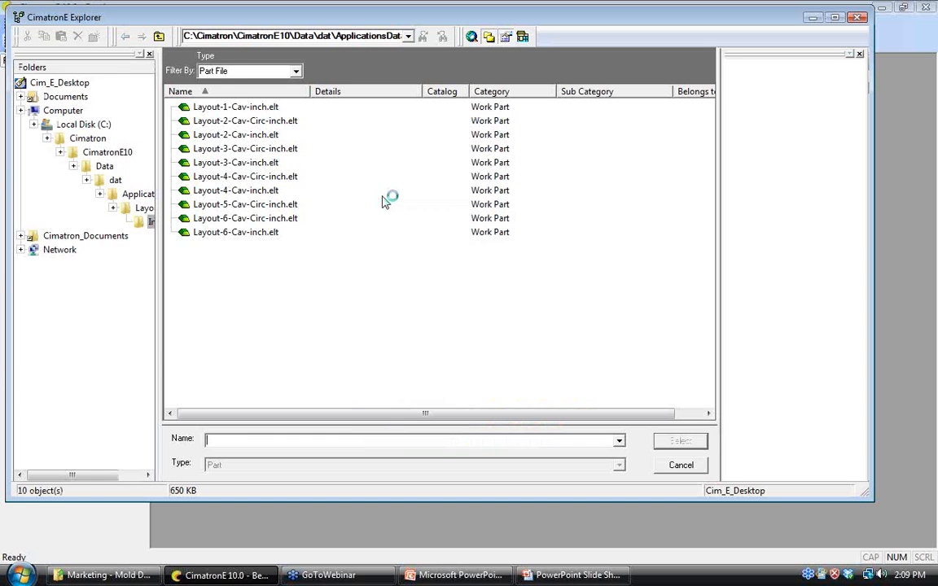
pyautogui.click(235, 134)
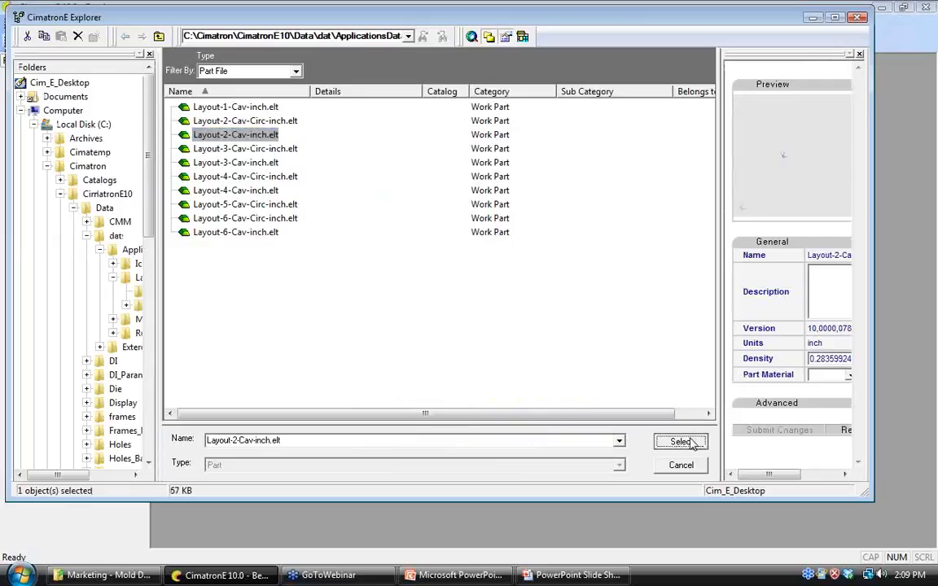
pyautogui.click(680, 442)
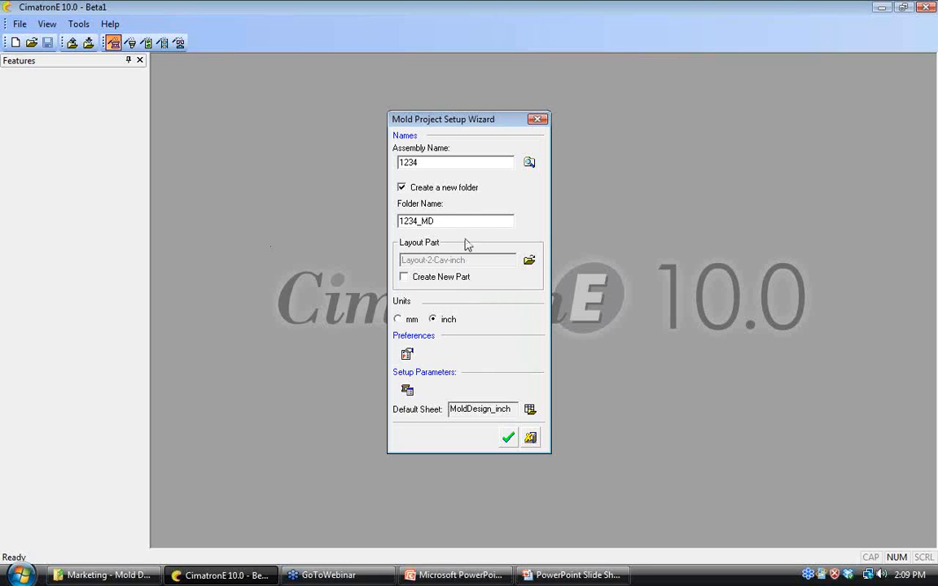
pyautogui.click(509, 439)
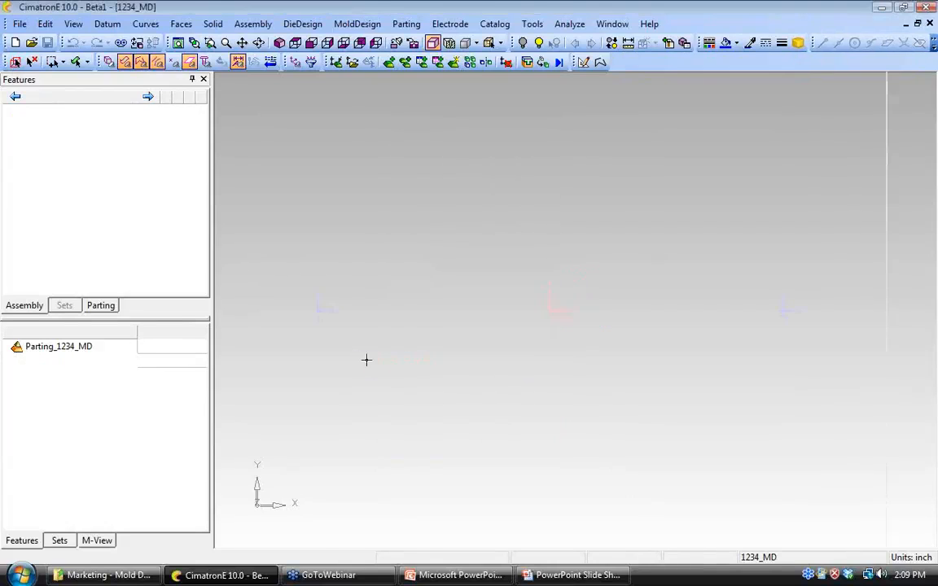
# Step: Load lower.elt as the master part for work part lower-Work in inches, applying a shrinkage factor of 1.006
pyautogui.rightClick(439, 311)
pyautogui.click(456, 299)
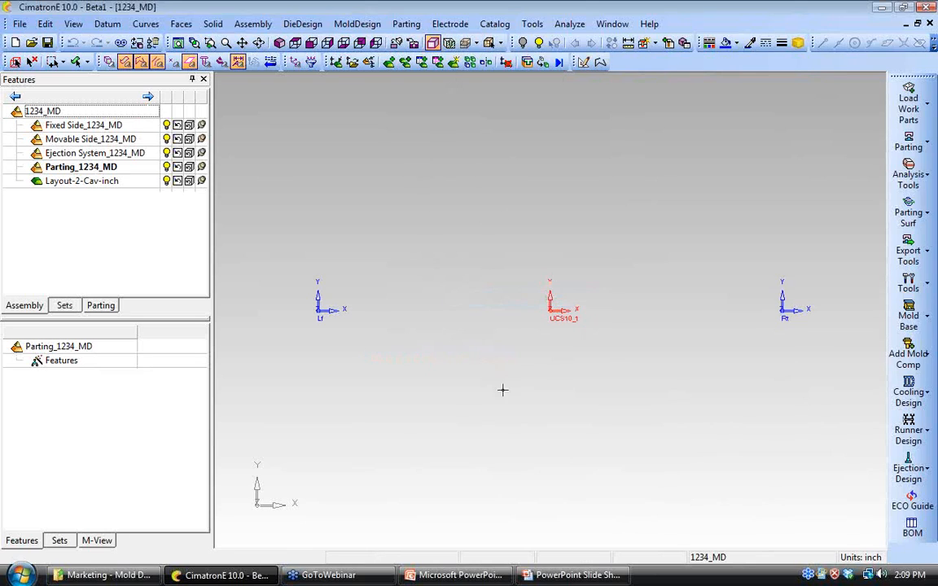
pyautogui.keyDown('ctrl'); pyautogui.moveTo(523, 418); pyautogui.dragTo(503, 370); pyautogui.keyUp('ctrl')
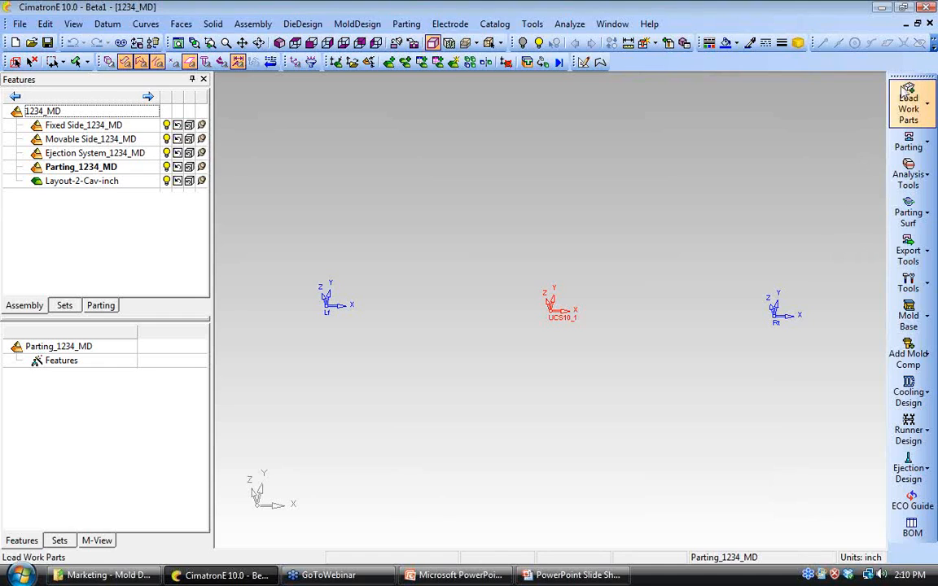
pyautogui.click(926, 103)
pyautogui.click(834, 89)
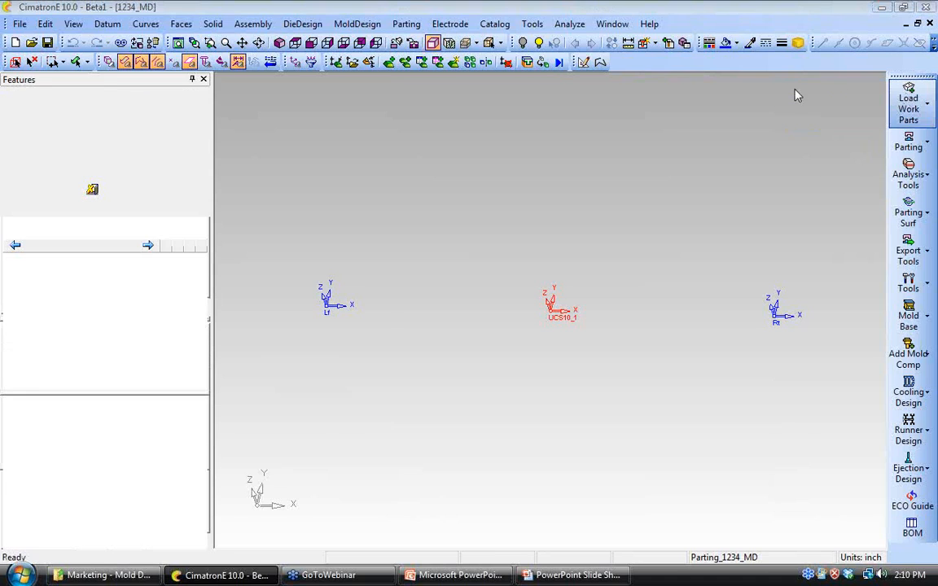
pyautogui.click(350, 143)
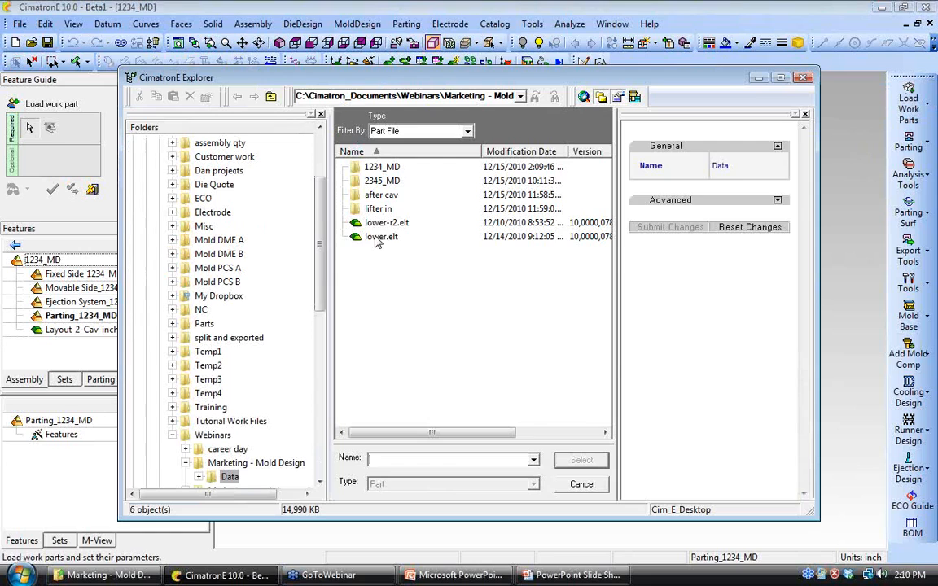
pyautogui.click(379, 237)
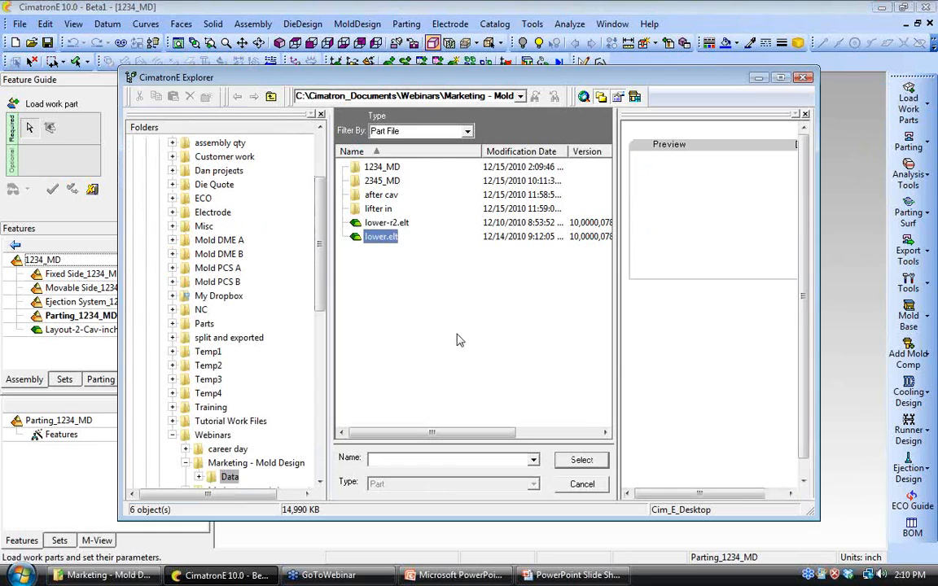
pyautogui.click(578, 459)
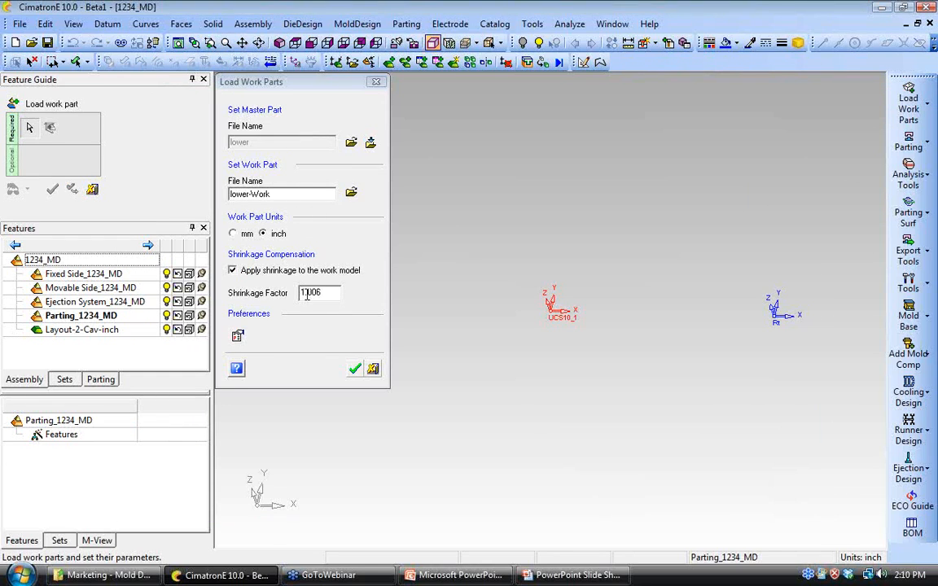
pyautogui.click(357, 370)
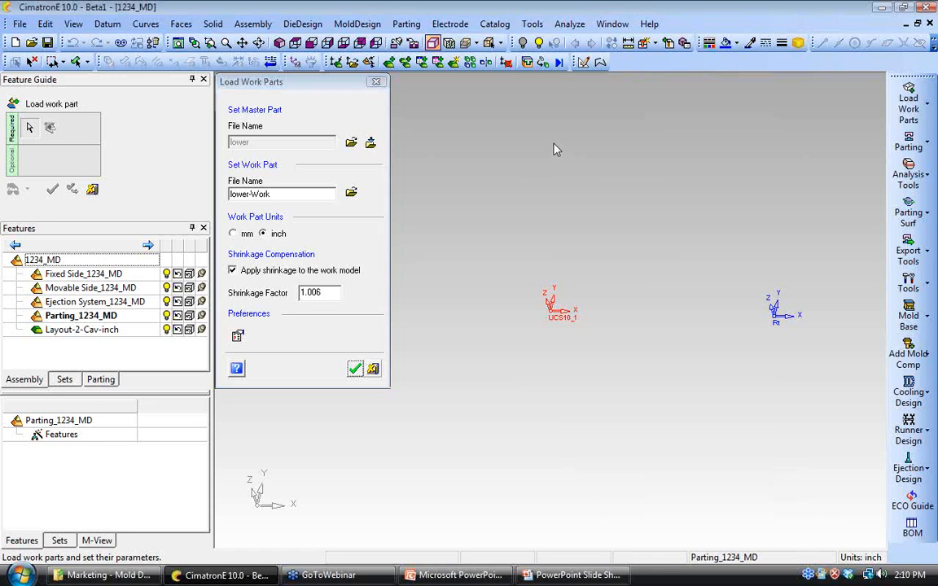
# Step: Place the work part on the Lf and Rt layout coordinate systems and finish loading it
pyautogui.middleClick(554, 146)
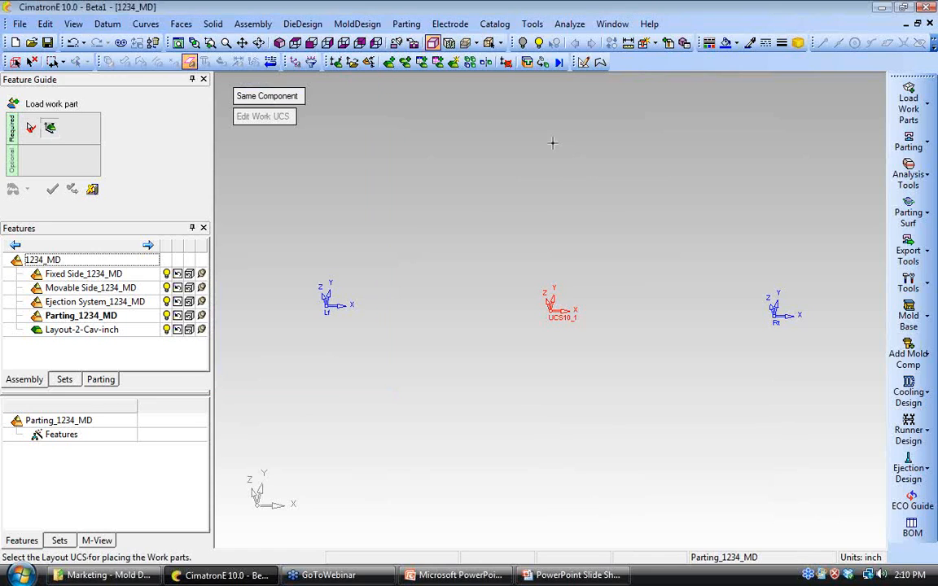
pyautogui.click(329, 305)
pyautogui.click(774, 319)
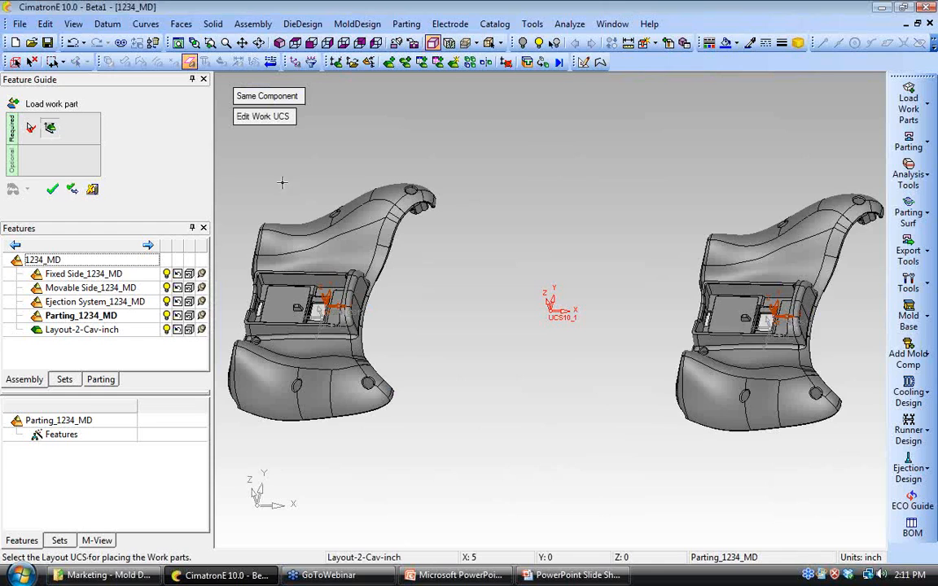
pyautogui.click(53, 189)
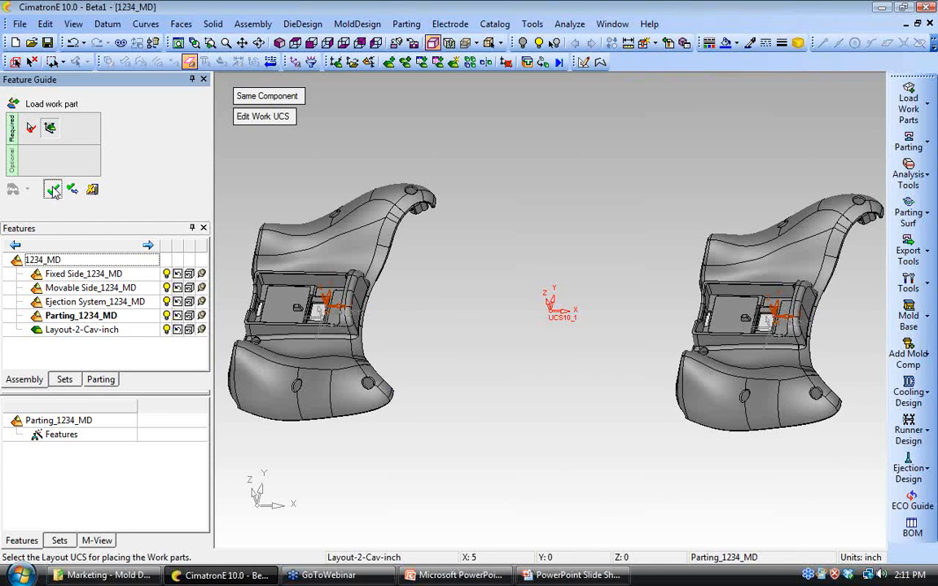
# Step: Hide the datums of both lower-Work components in the parting assembly
pyautogui.moveTo(490, 313); pyautogui.dragTo(517, 283, button='middle')
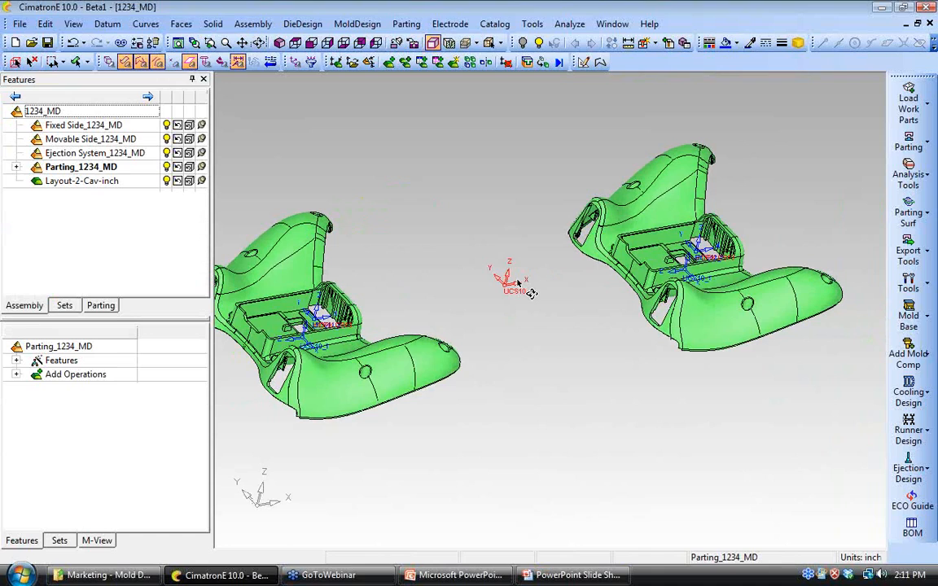
pyautogui.click(16, 166)
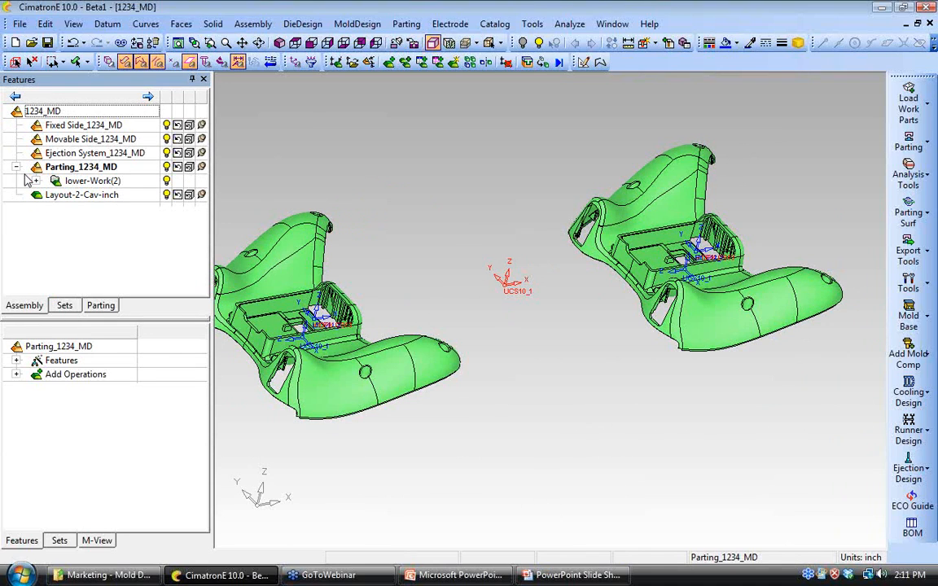
pyautogui.rightClick(57, 180)
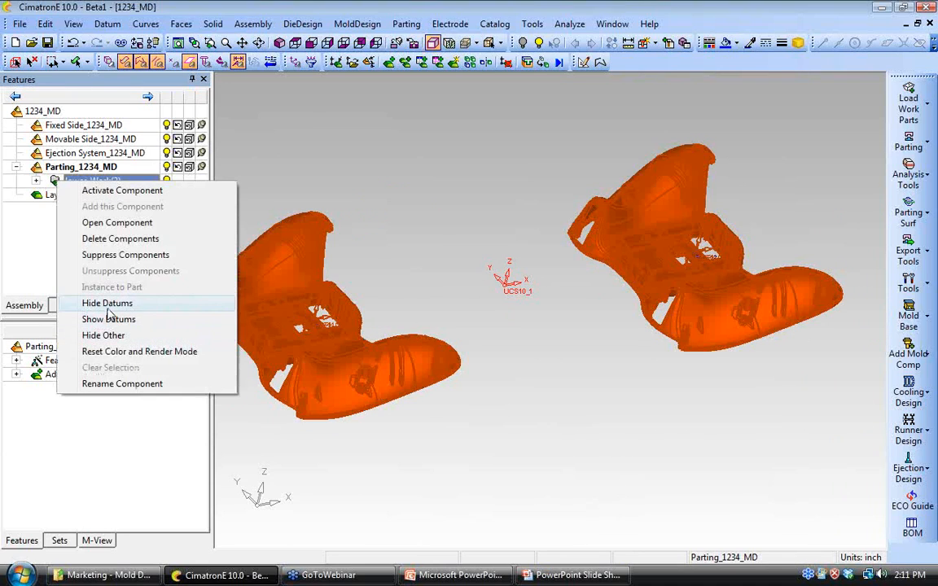
pyautogui.click(107, 307)
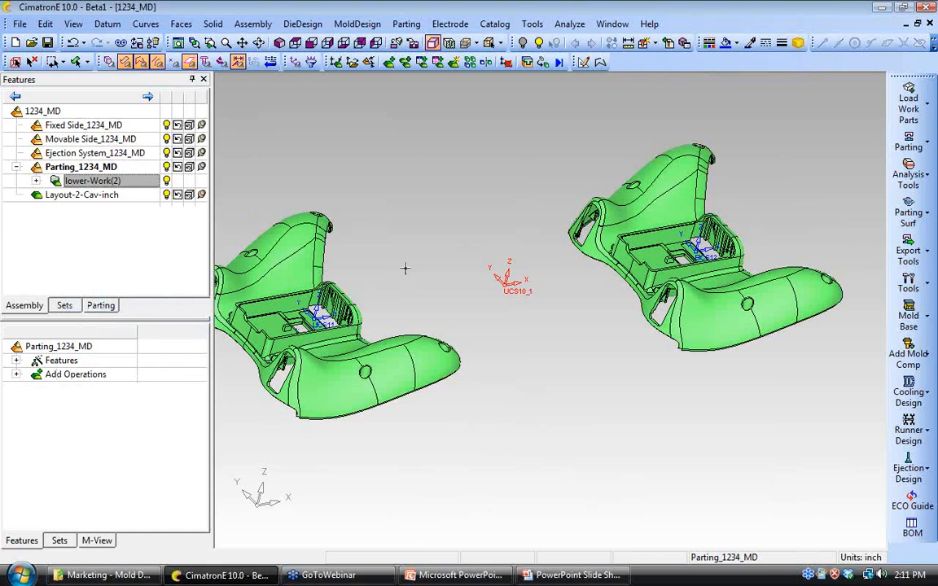
# Step: Activate the Layout-2-Cav-inch part and edit Layout12 to rotate the Lf cavity's coordinate system 180° about the Z axis
pyautogui.rightClick(128, 203)
pyautogui.click(175, 207)
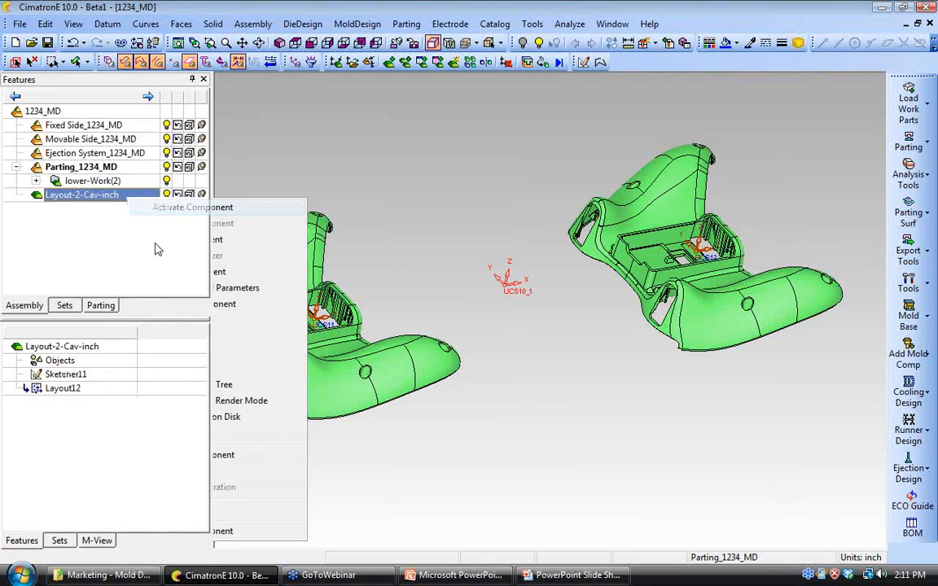
pyautogui.rightClick(92, 391)
pyautogui.click(139, 196)
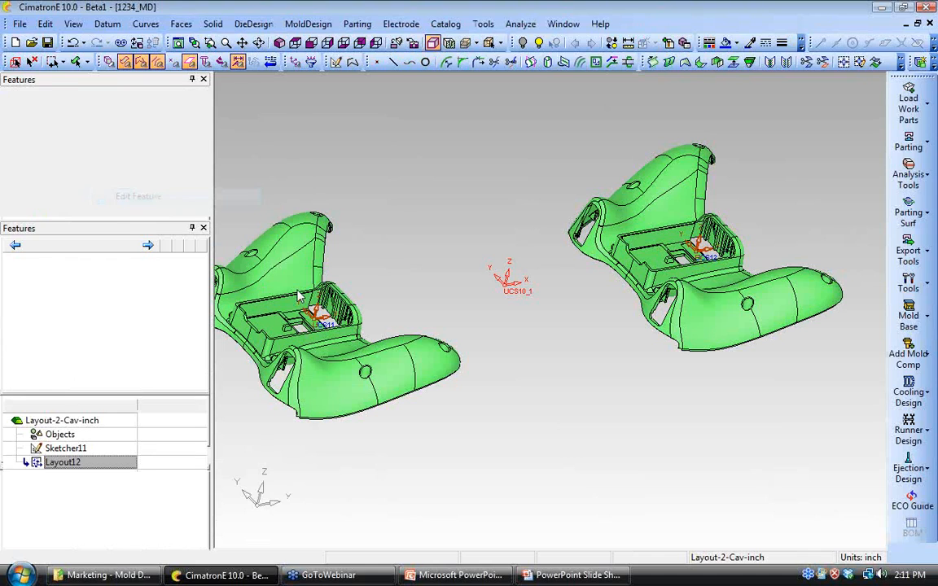
pyautogui.click(311, 314)
pyautogui.click(338, 295)
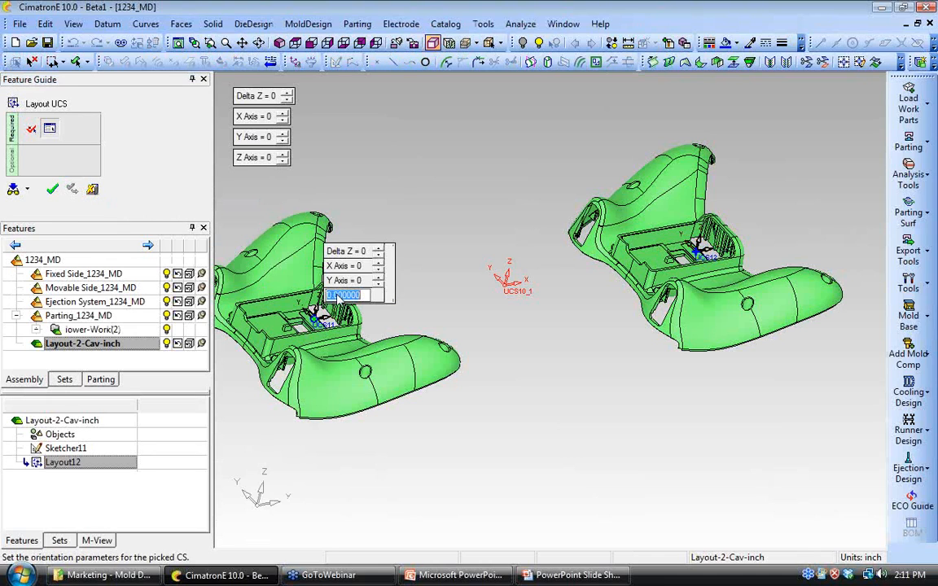
pyautogui.write('180')
pyautogui.press('Return')
pyautogui.click(52, 188)
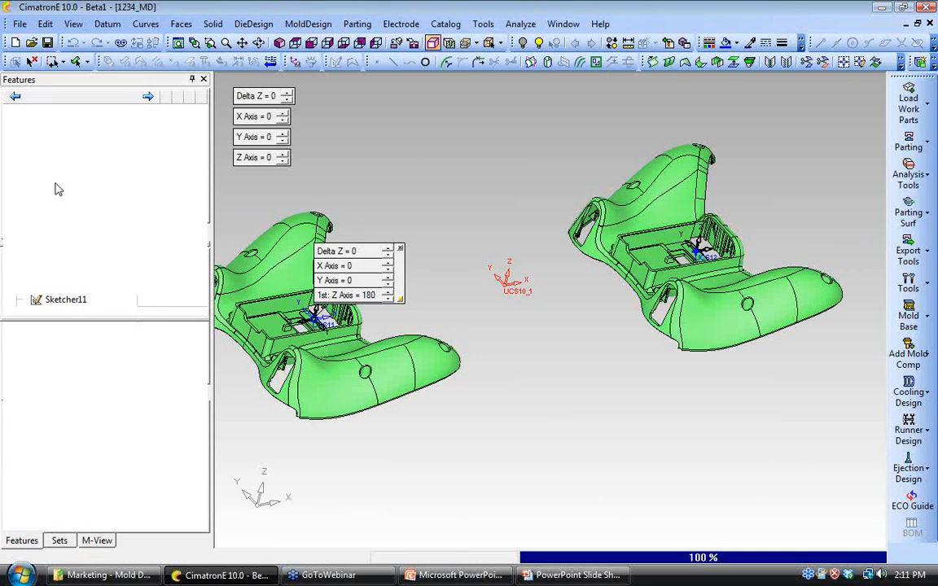
# Step: Edit the layout sketch to set the cavity distance L11 to 4.25 inches, and update the layout
pyautogui.doubleClick(81, 374)
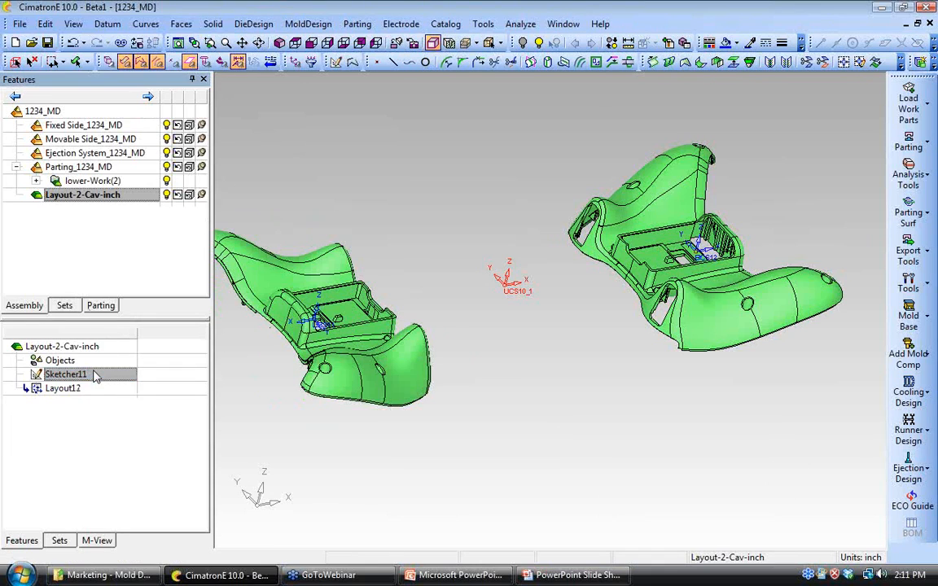
pyautogui.doubleClick(426, 207)
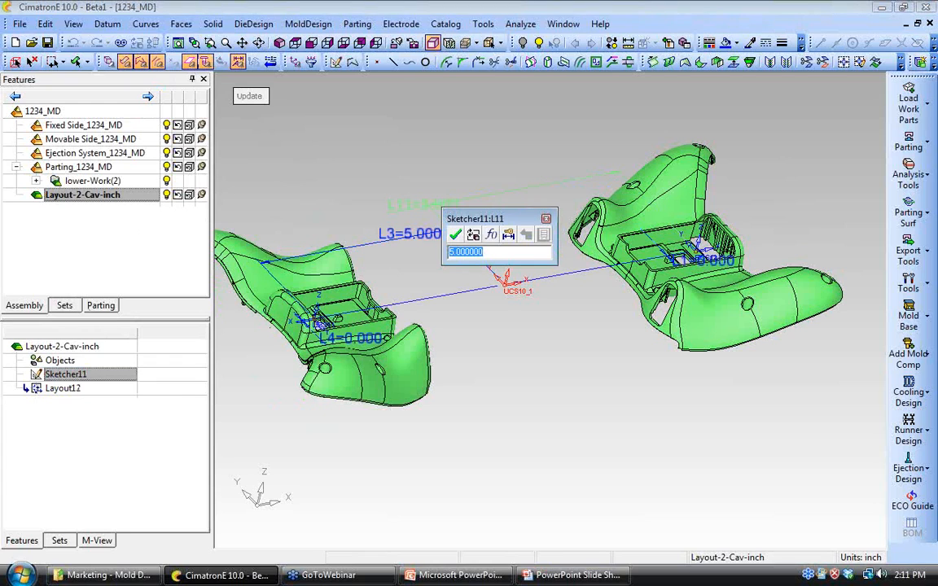
pyautogui.write('4.25')
pyautogui.press('Return')
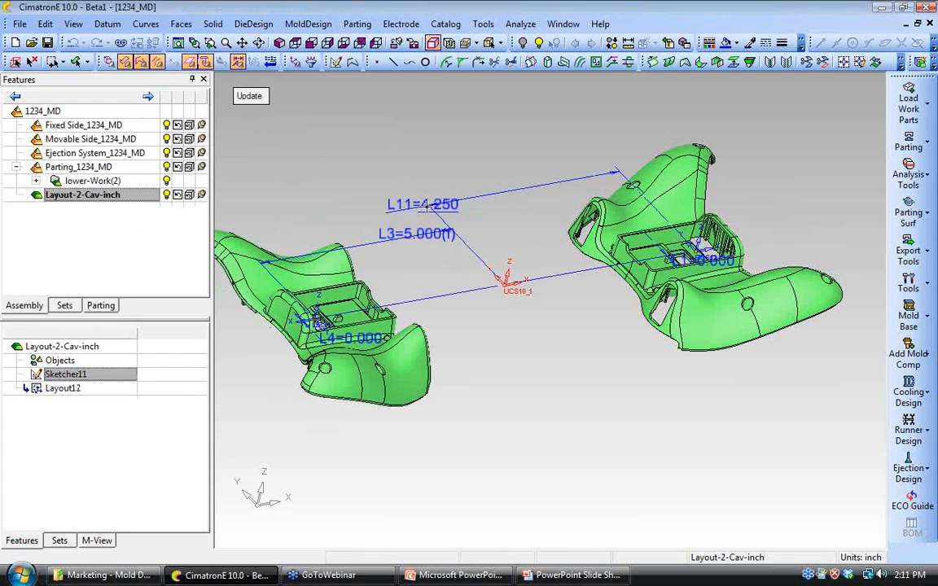
pyautogui.click(249, 96)
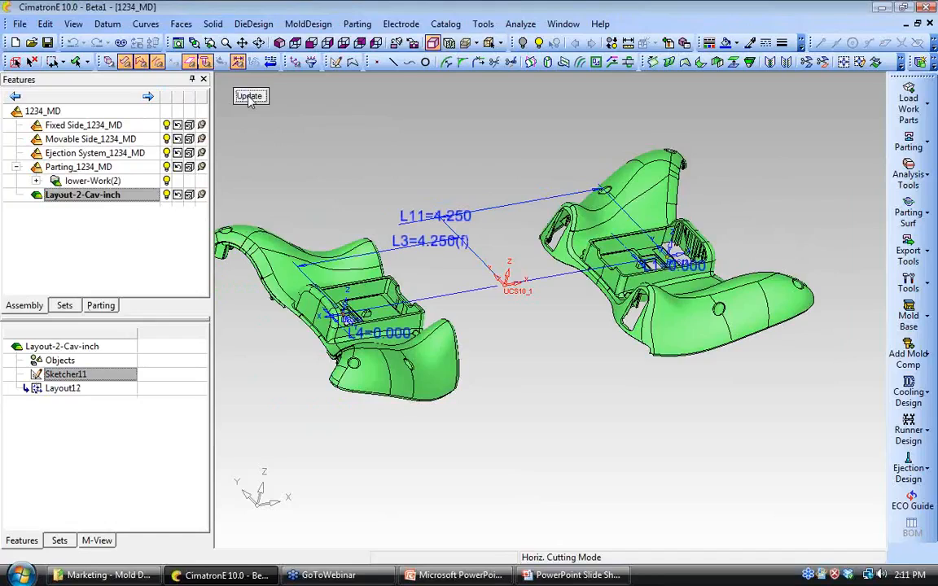
pyautogui.middleClick(296, 131)
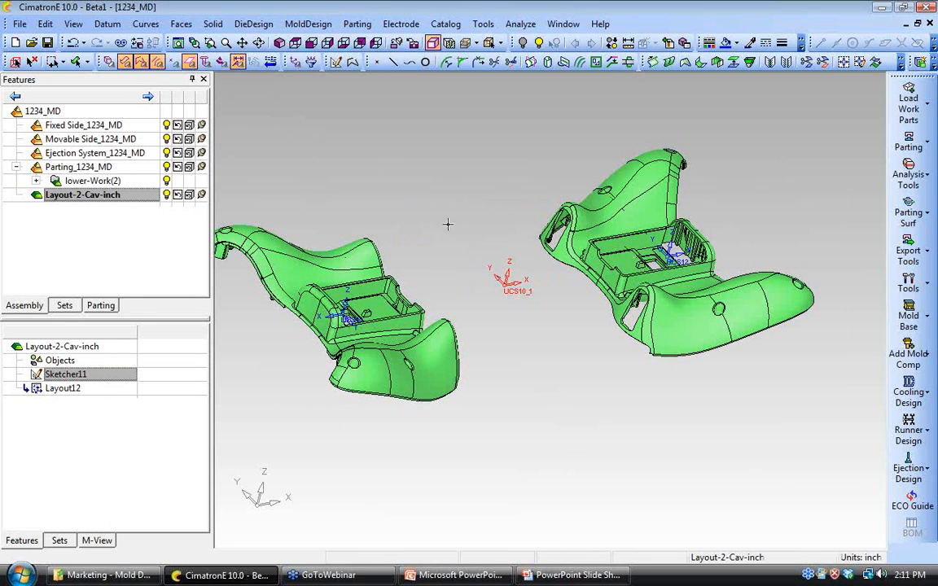
# Step: Expand the lower-Work set, activate the second lower-Work component and hide the first one
pyautogui.keyDown('ctrl'); pyautogui.moveTo(475, 219); pyautogui.dragTo(478, 249); pyautogui.keyUp('ctrl')
pyautogui.keyDown('ctrl'); pyautogui.moveTo(479, 248); pyautogui.dragTo(472, 279, button='right'); pyautogui.keyUp('ctrl')
pyautogui.keyDown('ctrl'); pyautogui.moveTo(472, 280); pyautogui.dragTo(474, 294, button='middle'); pyautogui.keyUp('ctrl')
pyautogui.keyDown('ctrl'); pyautogui.moveTo(474, 294); pyautogui.dragTo(519, 259); pyautogui.keyUp('ctrl')
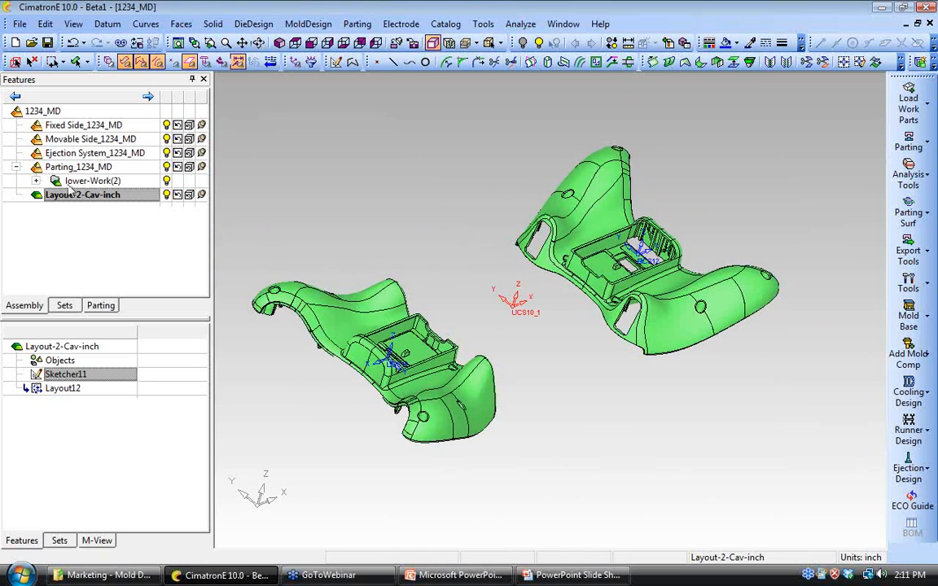
pyautogui.click(36, 180)
pyautogui.click(101, 209)
pyautogui.rightClick(121, 211)
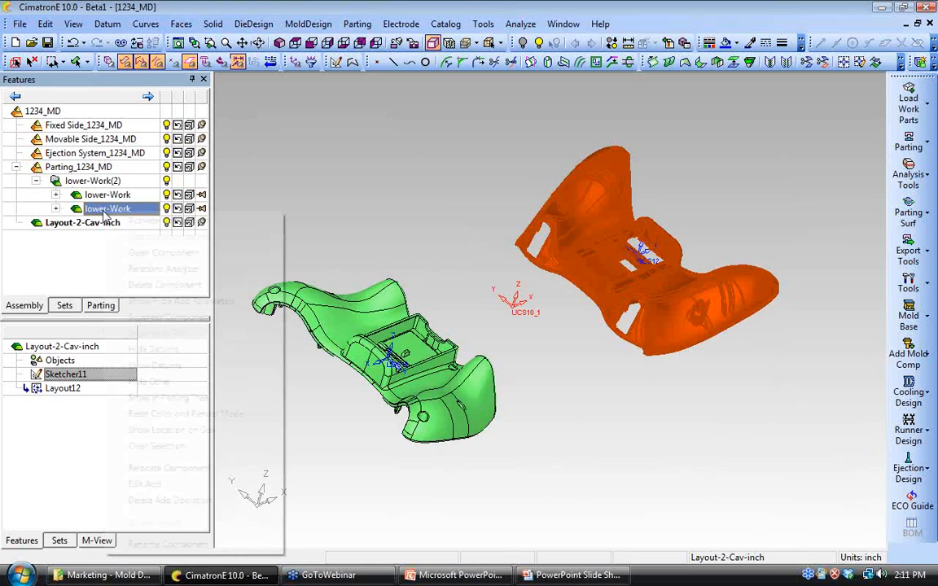
pyautogui.click(135, 223)
pyautogui.click(166, 196)
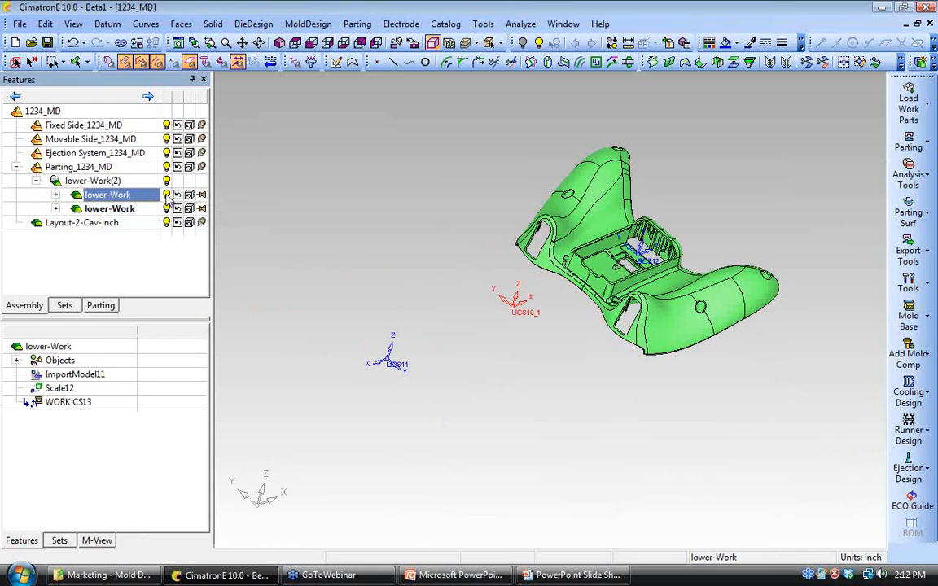
# Step: Create a new parting direction on the active lower-Work part along Z, with vertical faces added to the bottom
pyautogui.moveTo(537, 312); pyautogui.dragTo(519, 301, button='middle')
pyautogui.keyDown('ctrl'); pyautogui.moveTo(596, 256); pyautogui.dragTo(534, 279, button='middle'); pyautogui.keyUp('ctrl')
pyautogui.keyDown('ctrl'); pyautogui.moveTo(533, 279); pyautogui.dragTo(586, 302, button='right'); pyautogui.keyUp('ctrl')
pyautogui.keyDown('ctrl'); pyautogui.moveTo(585, 302); pyautogui.dragTo(545, 302, button='middle'); pyautogui.keyUp('ctrl')
pyautogui.keyDown('ctrl'); pyautogui.moveTo(545, 302); pyautogui.dragTo(559, 335, button='right'); pyautogui.keyUp('ctrl')
pyautogui.moveTo(559, 334)
pyautogui.keyDown('ctrl'); pyautogui.mouseDown()
pyautogui.moveTo(553, 325)
pyautogui.moveTo(557, 334)
pyautogui.mouseUp(); pyautogui.keyUp('ctrl')
pyautogui.keyDown('ctrl'); pyautogui.moveTo(558, 334); pyautogui.dragTo(557, 322, button='right'); pyautogui.keyUp('ctrl')
pyautogui.keyDown('ctrl'); pyautogui.moveTo(712, 213); pyautogui.dragTo(711, 201, button='right'); pyautogui.keyUp('ctrl')
pyautogui.keyDown('ctrl'); pyautogui.moveTo(711, 201); pyautogui.dragTo(704, 225, button='middle'); pyautogui.keyUp('ctrl')
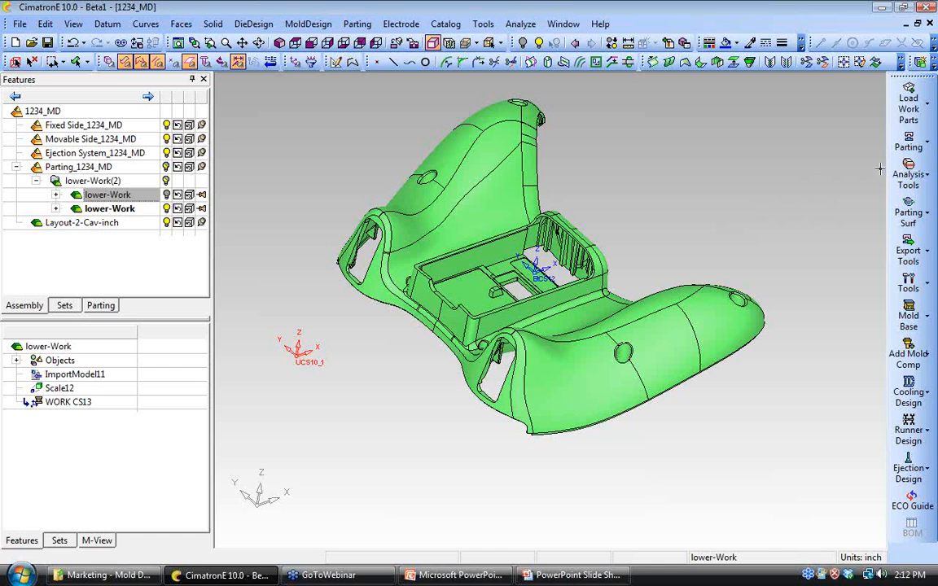
pyautogui.click(905, 146)
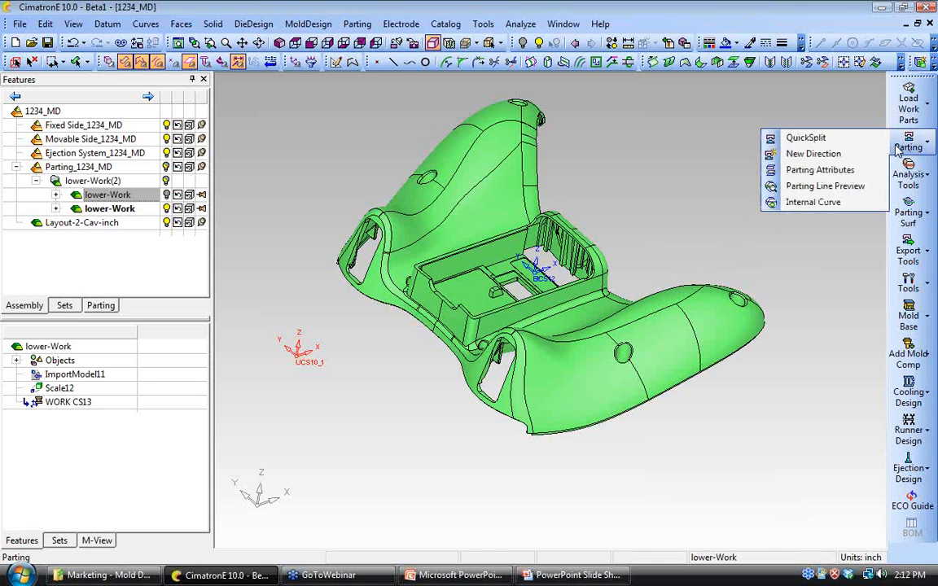
pyautogui.click(772, 153)
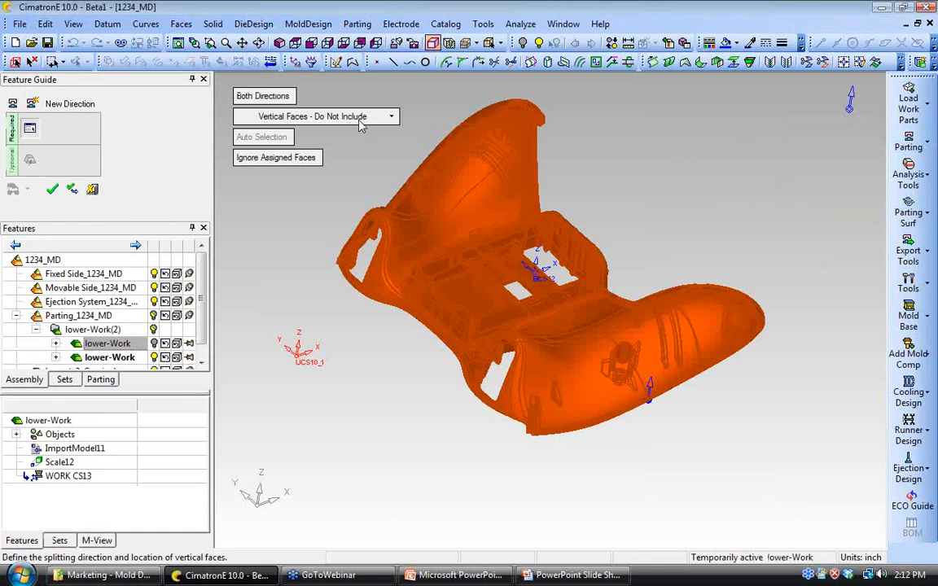
pyautogui.click(326, 116)
pyautogui.click(337, 164)
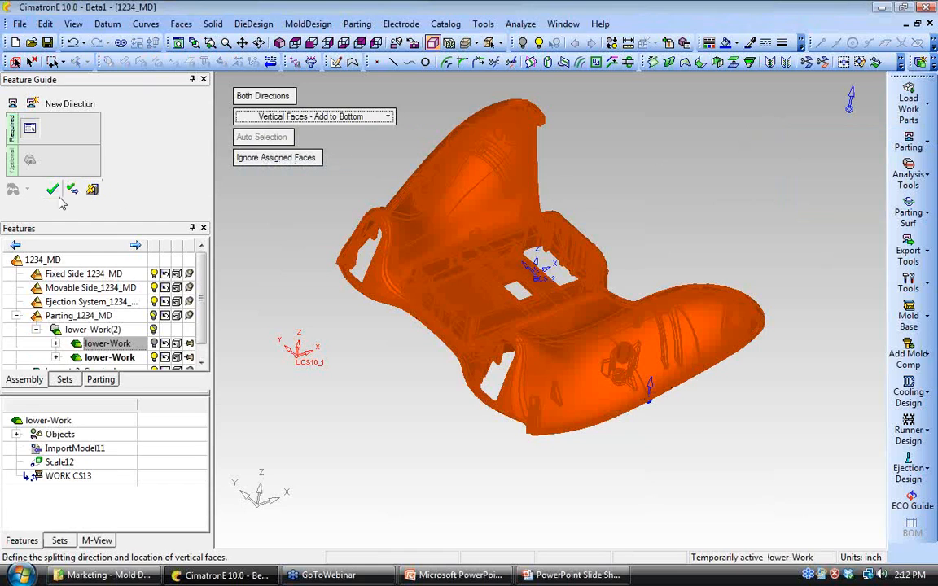
pyautogui.click(52, 189)
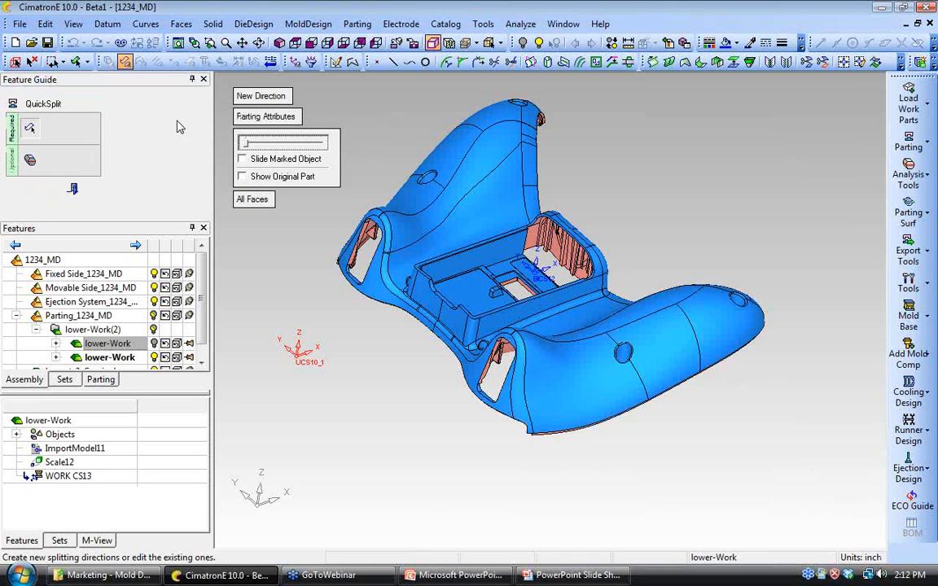
# Step: Slide the split halves apart to examine how the faces are divided and which faces stay unassigned between them
pyautogui.moveTo(242, 143); pyautogui.dragTo(280, 161)
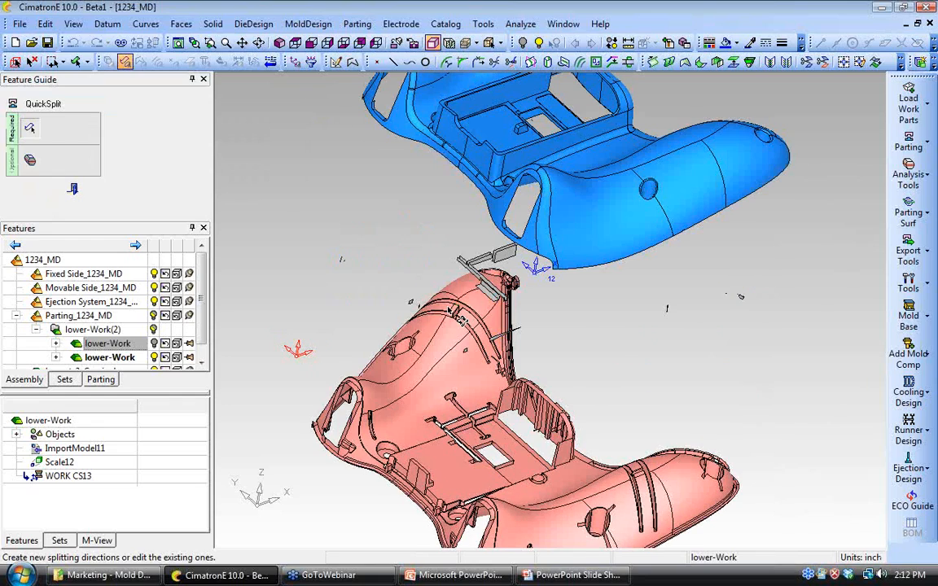
pyautogui.keyDown('ctrl'); pyautogui.moveTo(450, 314); pyautogui.dragTo(465, 274); pyautogui.keyUp('ctrl')
pyautogui.keyDown('ctrl'); pyautogui.moveTo(465, 273); pyautogui.dragTo(484, 293, button='middle'); pyautogui.keyUp('ctrl')
pyautogui.keyDown('ctrl'); pyautogui.moveTo(483, 293); pyautogui.dragTo(491, 348, button='right'); pyautogui.keyUp('ctrl')
pyautogui.click(280, 142)
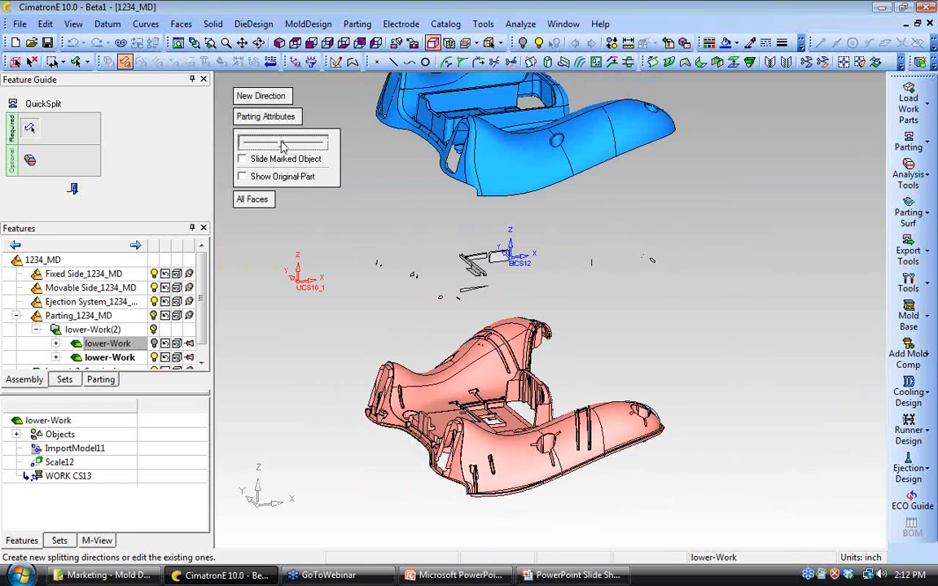
pyautogui.moveTo(281, 141); pyautogui.dragTo(285, 143)
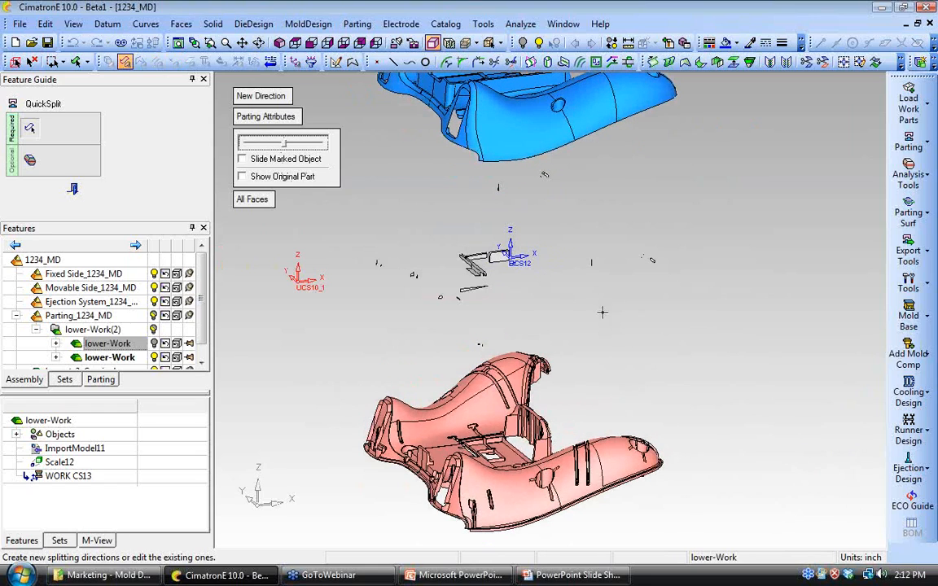
pyautogui.keyDown('ctrl'); pyautogui.moveTo(607, 343); pyautogui.dragTo(580, 341); pyautogui.keyUp('ctrl')
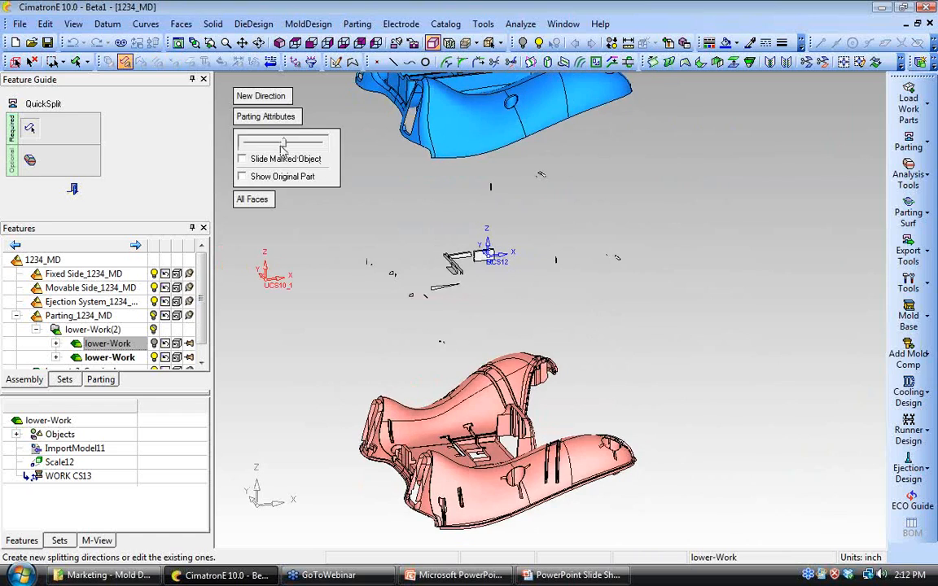
pyautogui.moveTo(283, 144); pyautogui.dragTo(288, 144)
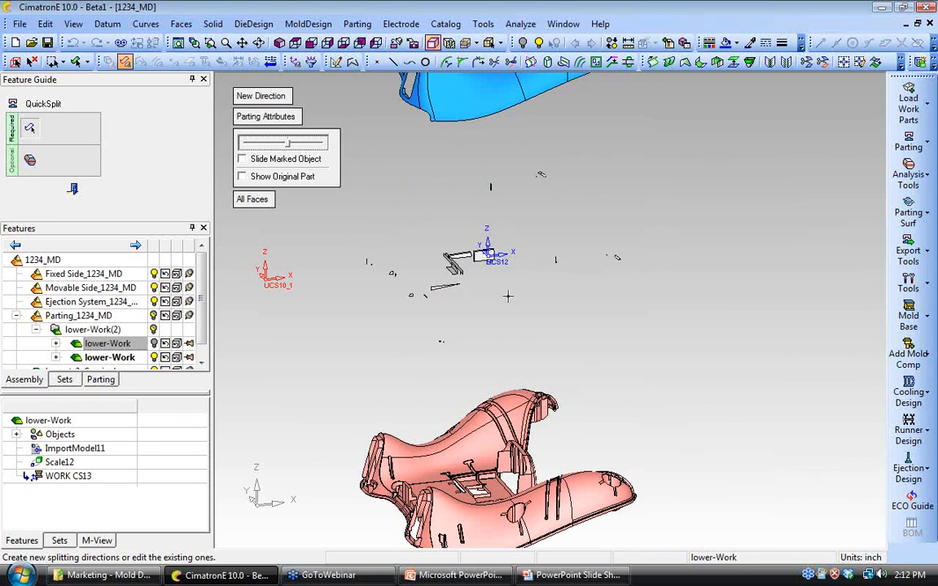
# Step: Assign all leftover faces between the split halves to the pink bottom side, and slide the halves back together
pyautogui.moveTo(623, 317); pyautogui.dragTo(316, 152)
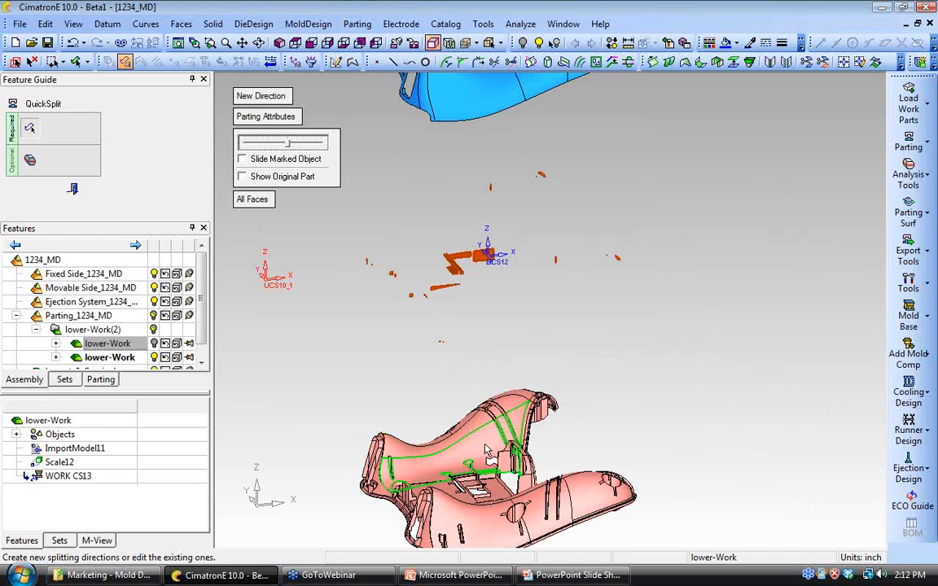
pyautogui.click(485, 444)
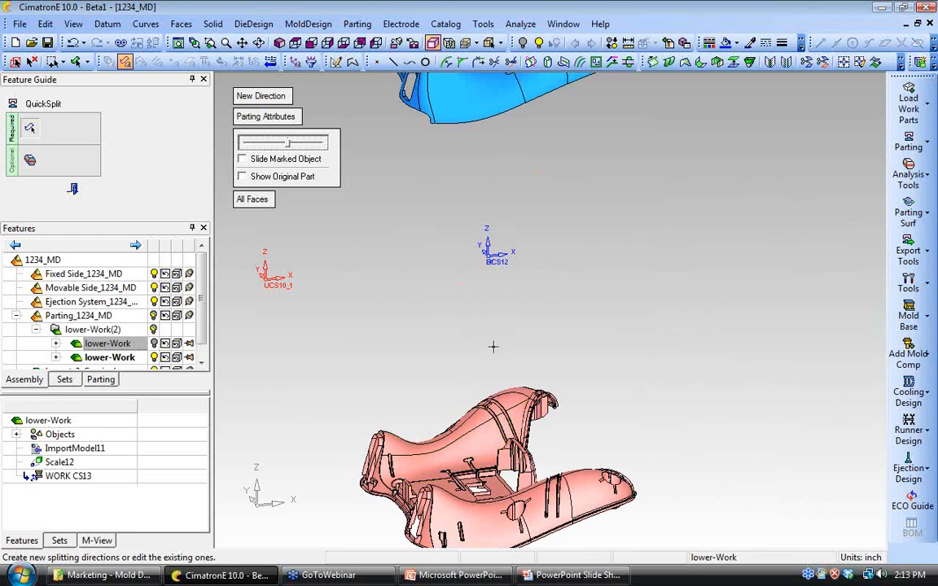
pyautogui.moveTo(289, 143); pyautogui.dragTo(236, 145)
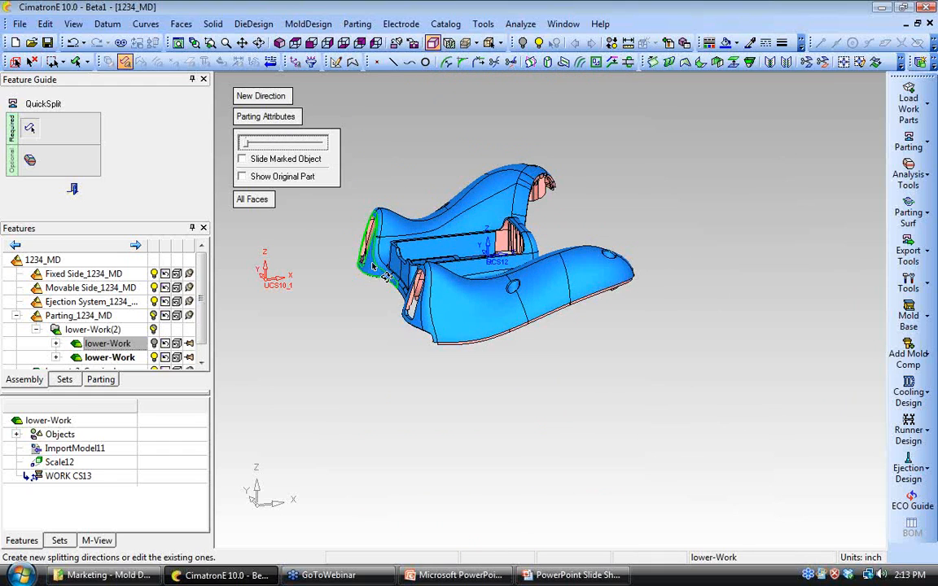
# Step: Run the QuickSplit draft analysis to examine draft on the part and the side openings, and close QuickSplit
pyautogui.keyDown('ctrl'); pyautogui.moveTo(372, 266); pyautogui.dragTo(391, 312); pyautogui.keyUp('ctrl')
pyautogui.keyDown('ctrl'); pyautogui.moveTo(289, 261); pyautogui.dragTo(356, 319, button='middle'); pyautogui.keyUp('ctrl')
pyautogui.keyDown('ctrl'); pyautogui.moveTo(356, 319); pyautogui.dragTo(295, 245, button='right'); pyautogui.keyUp('ctrl')
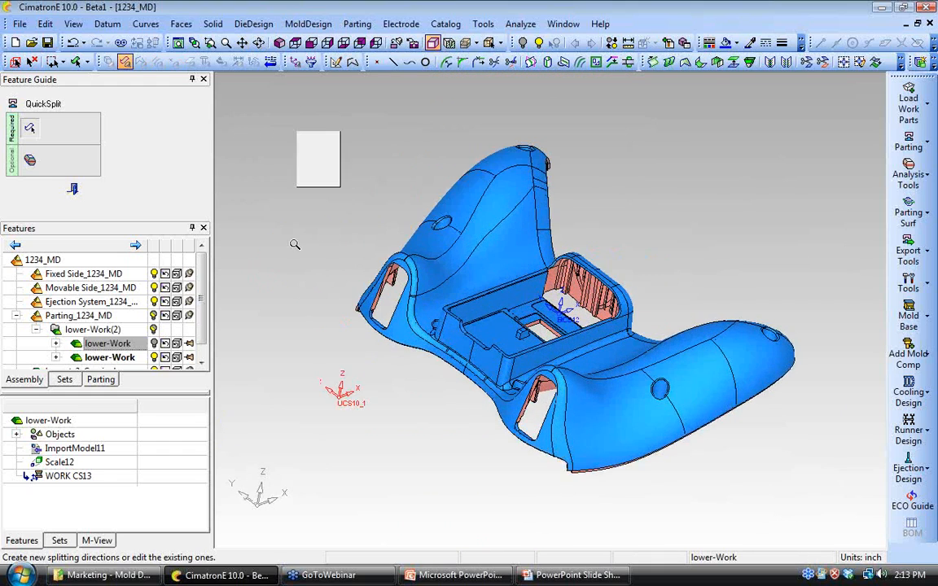
pyautogui.click(31, 159)
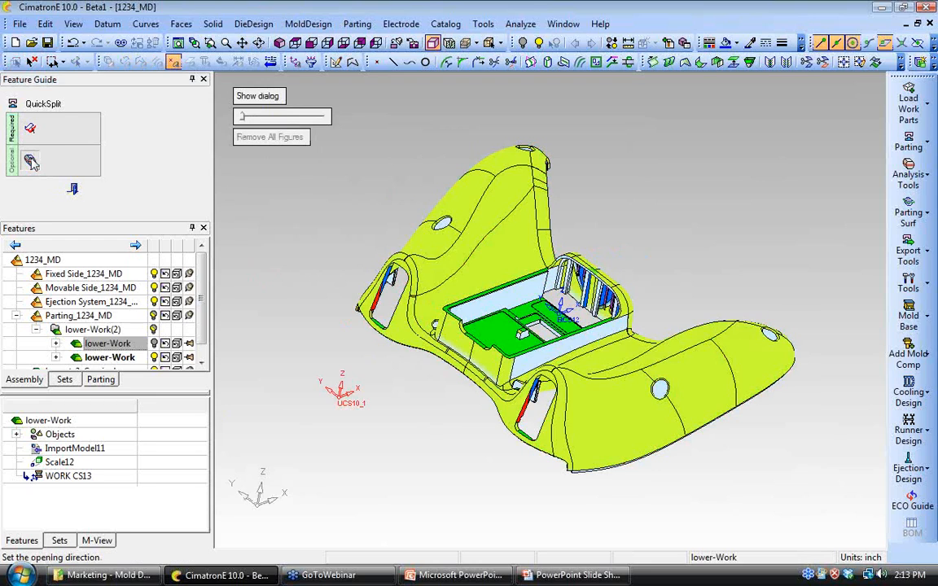
pyautogui.moveTo(328, 281)
pyautogui.keyDown('ctrl'); pyautogui.mouseDown()
pyautogui.moveTo(330, 261)
pyautogui.moveTo(321, 277)
pyautogui.mouseUp(); pyautogui.keyUp('ctrl')
pyautogui.keyDown('ctrl'); pyautogui.moveTo(330, 290); pyautogui.dragTo(318, 275, button='right'); pyautogui.keyUp('ctrl')
pyautogui.keyDown('ctrl'); pyautogui.moveTo(318, 283); pyautogui.dragTo(330, 265, button='middle'); pyautogui.keyUp('ctrl')
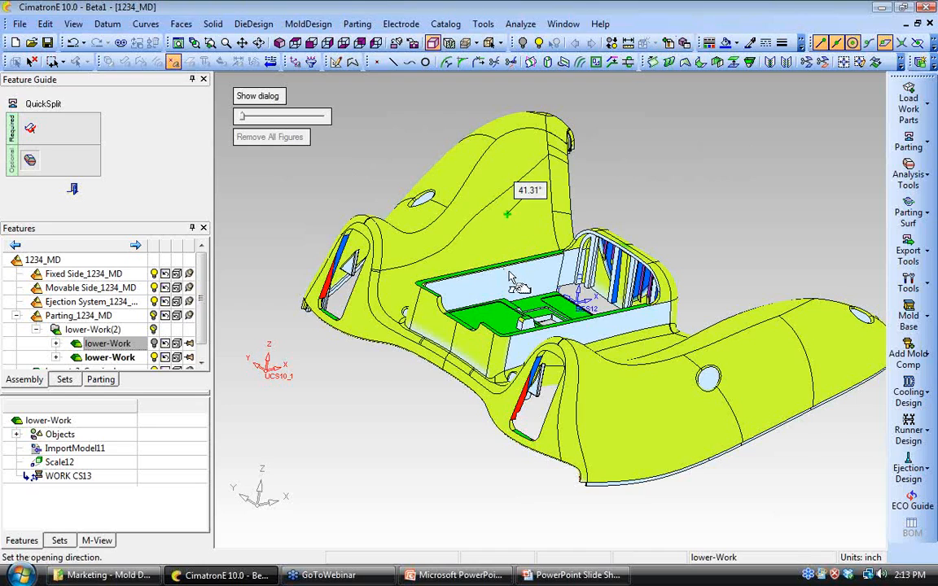
pyautogui.keyDown('ctrl'); pyautogui.moveTo(518, 302); pyautogui.dragTo(579, 310, button='middle'); pyautogui.keyUp('ctrl')
pyautogui.scroll(5, 440, 239)
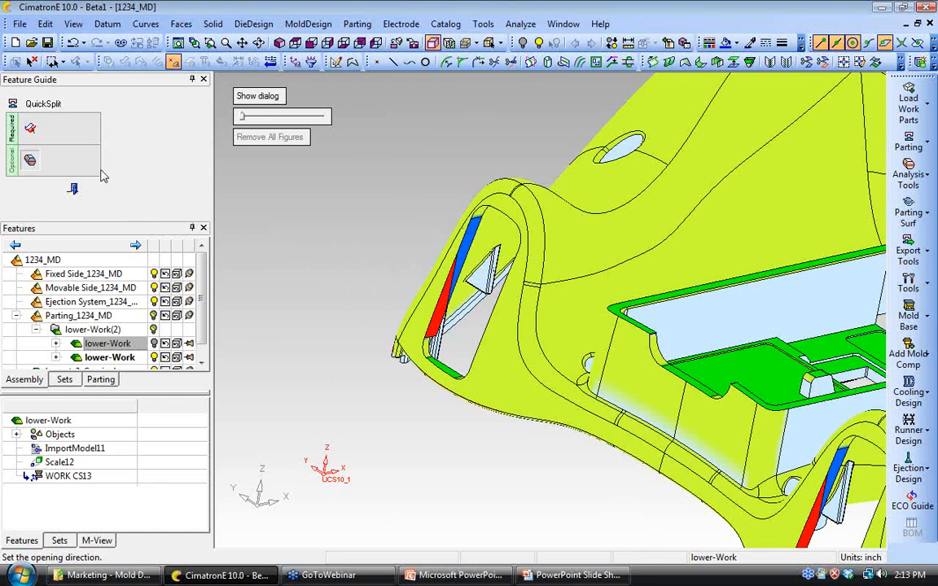
pyautogui.click(71, 191)
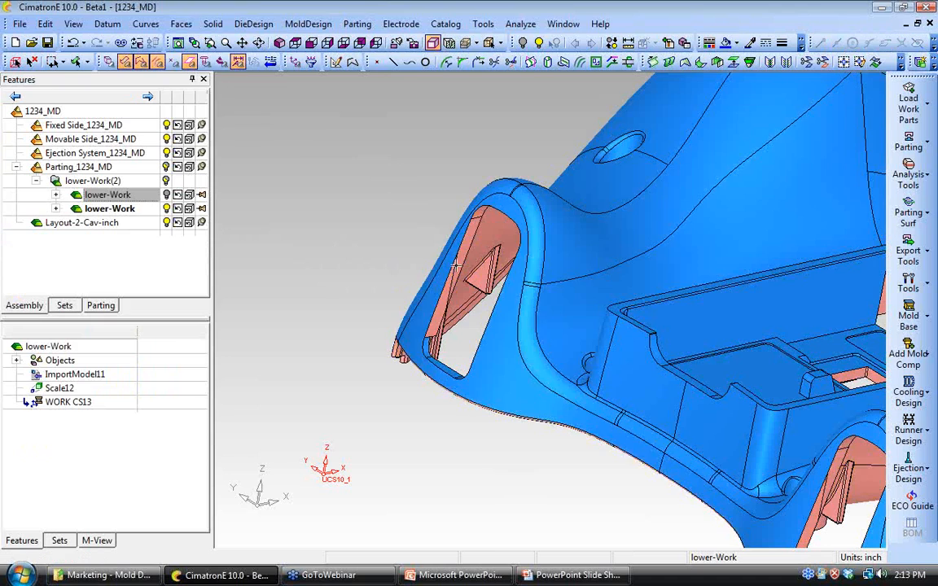
# Step: In QuickSplit, reassign the undercut side faces in the two front openings from the pink side to the blue side
pyautogui.click(908, 143)
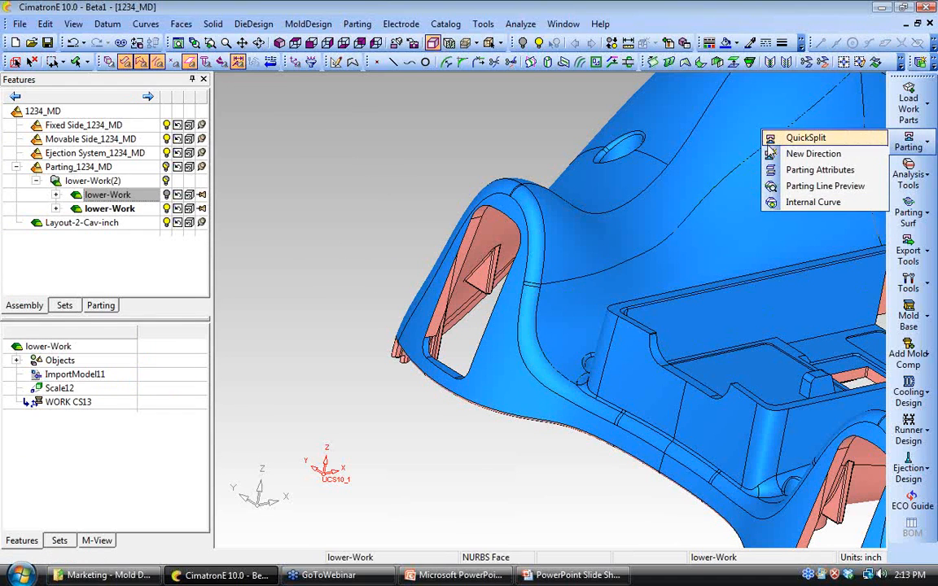
pyautogui.click(804, 138)
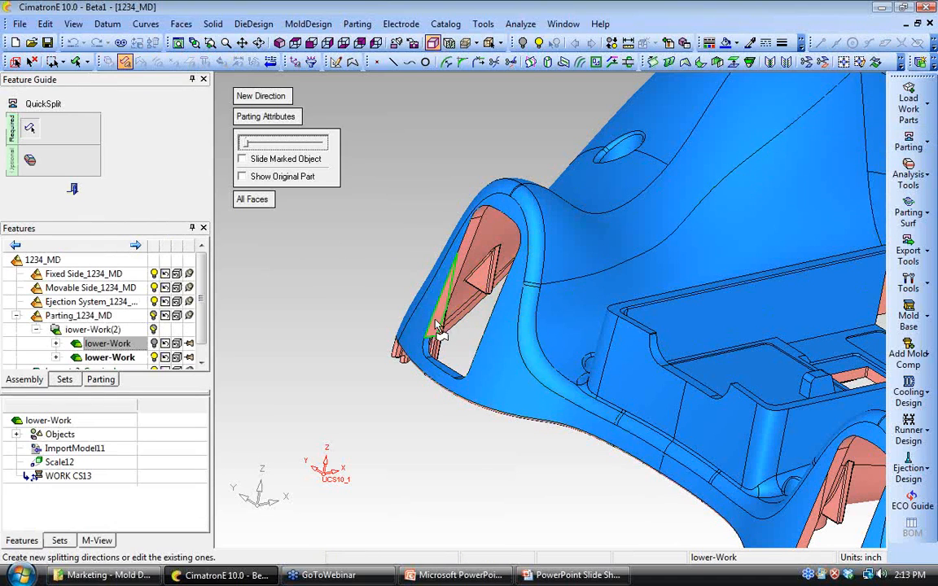
pyautogui.click(434, 322)
pyautogui.keyDown('ctrl'); pyautogui.moveTo(589, 349); pyautogui.dragTo(362, 191, button='middle'); pyautogui.keyUp('ctrl')
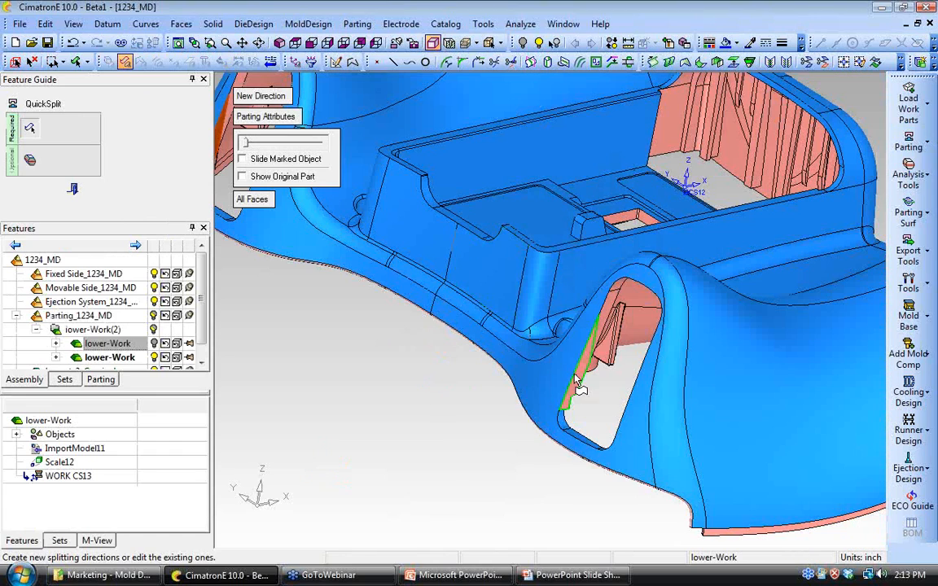
pyautogui.click(581, 388)
pyautogui.keyDown('ctrl'); pyautogui.moveTo(464, 325); pyautogui.dragTo(582, 407); pyautogui.keyUp('ctrl')
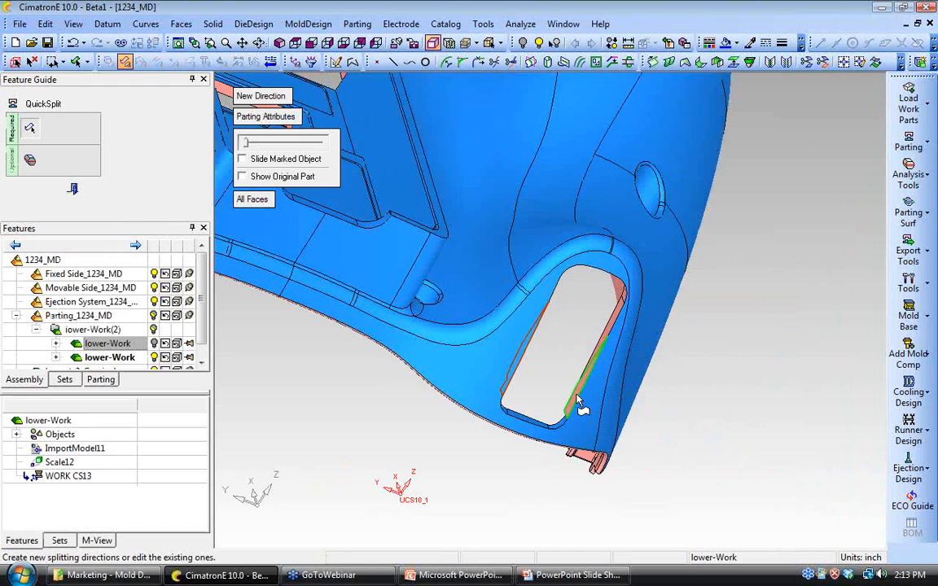
pyautogui.keyDown('ctrl'); pyautogui.moveTo(292, 281); pyautogui.dragTo(567, 379, button='middle'); pyautogui.keyUp('ctrl')
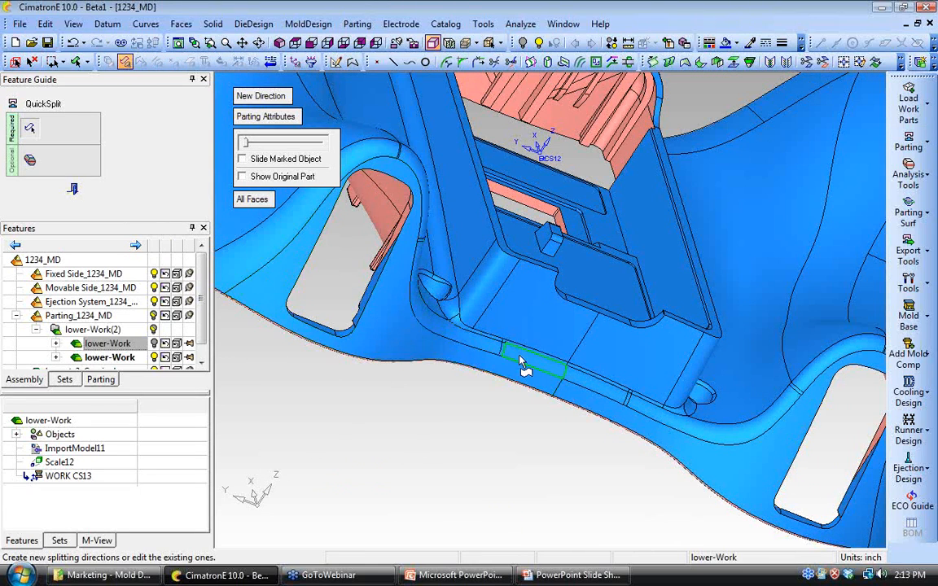
pyautogui.keyDown('ctrl'); pyautogui.moveTo(521, 358); pyautogui.dragTo(523, 360); pyautogui.keyUp('ctrl')
pyautogui.keyDown('ctrl'); pyautogui.moveTo(582, 371); pyautogui.dragTo(477, 295); pyautogui.keyUp('ctrl')
pyautogui.keyDown('ctrl'); pyautogui.moveTo(477, 295); pyautogui.dragTo(472, 314, button='right'); pyautogui.keyUp('ctrl')
# Step: Recheck the draft analysis, examining the front openings and the thin faces along the parting edge, and close QuickSplit
pyautogui.click(31, 163)
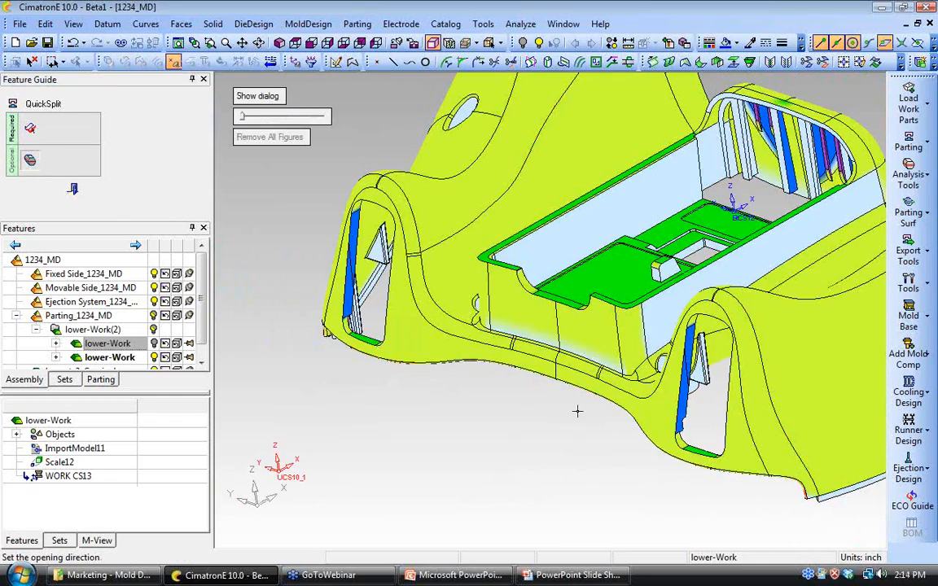
pyautogui.keyDown('ctrl'); pyautogui.moveTo(579, 412); pyautogui.dragTo(593, 357); pyautogui.keyUp('ctrl')
pyautogui.keyDown('ctrl'); pyautogui.moveTo(593, 356); pyautogui.dragTo(442, 330, button='middle'); pyautogui.keyUp('ctrl')
pyautogui.keyDown('ctrl'); pyautogui.moveTo(442, 331); pyautogui.dragTo(442, 253, button='right'); pyautogui.keyUp('ctrl')
pyautogui.keyDown('ctrl'); pyautogui.moveTo(605, 373); pyautogui.dragTo(603, 275, button='middle'); pyautogui.keyUp('ctrl')
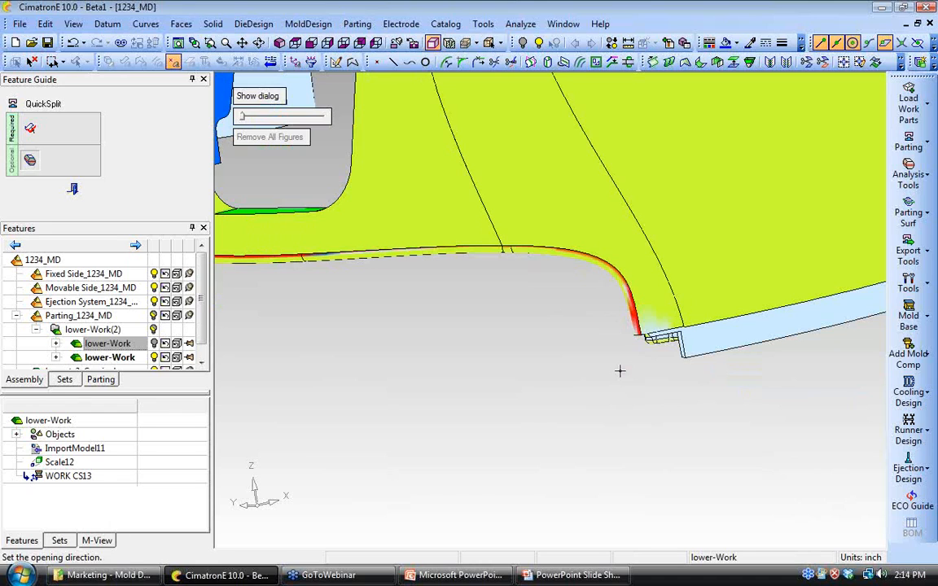
pyautogui.keyDown('ctrl'); pyautogui.moveTo(483, 285); pyautogui.dragTo(484, 349, button='right'); pyautogui.keyUp('ctrl')
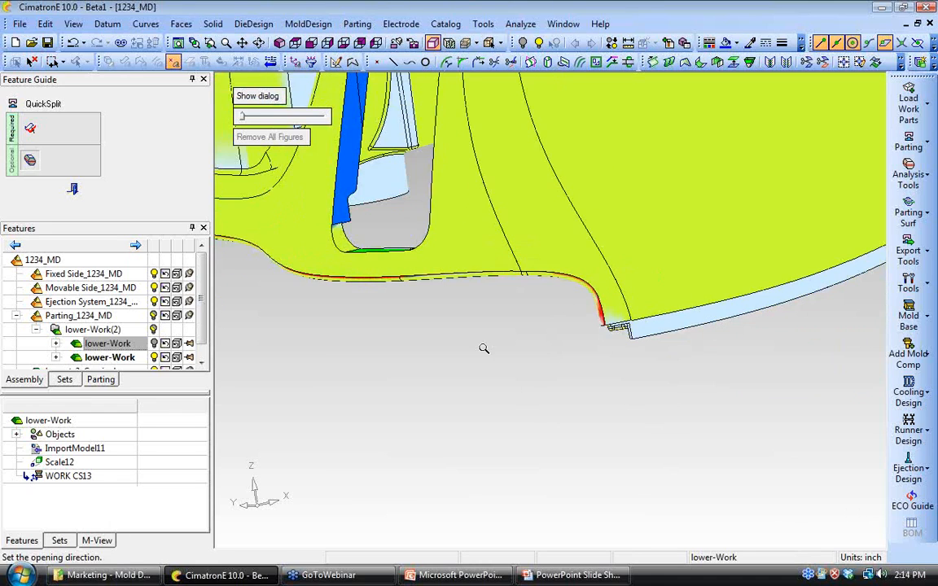
pyautogui.keyDown('ctrl'); pyautogui.moveTo(484, 281); pyautogui.dragTo(486, 251); pyautogui.keyUp('ctrl')
pyautogui.keyDown('ctrl'); pyautogui.moveTo(485, 251); pyautogui.dragTo(494, 307, button='middle'); pyautogui.keyUp('ctrl')
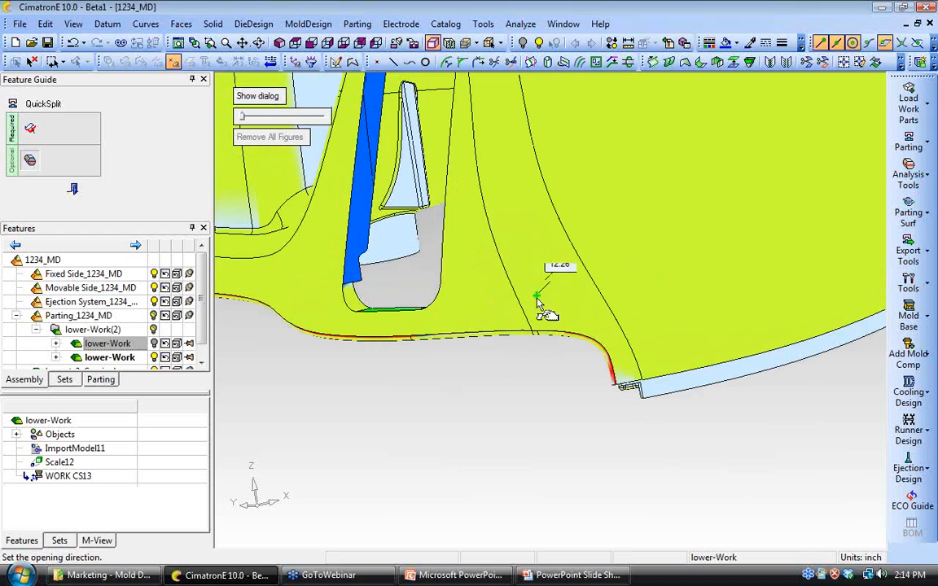
pyautogui.click(73, 189)
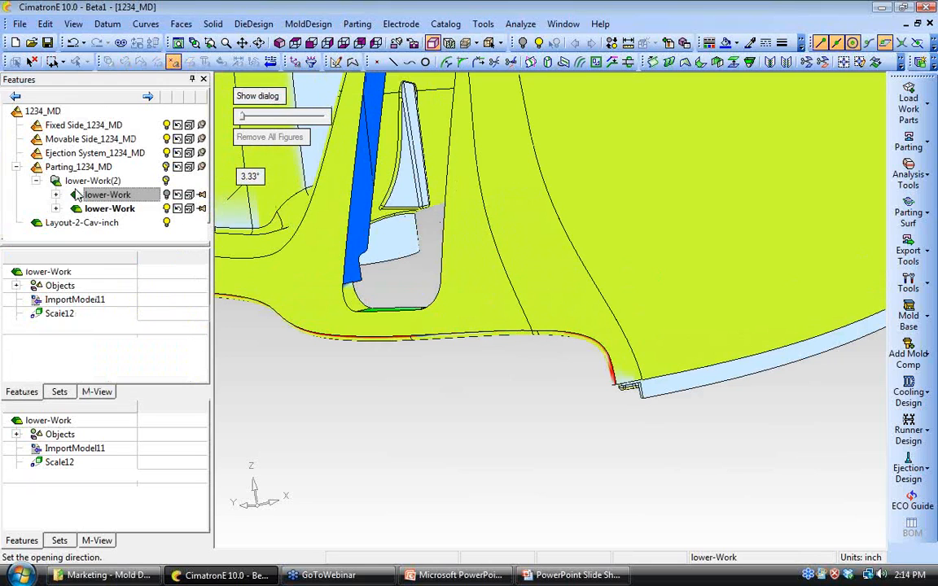
# Step: Create a Split Silhouette on the chain of thin faces along the part's parting edge
pyautogui.click(180, 23)
pyautogui.click(203, 367)
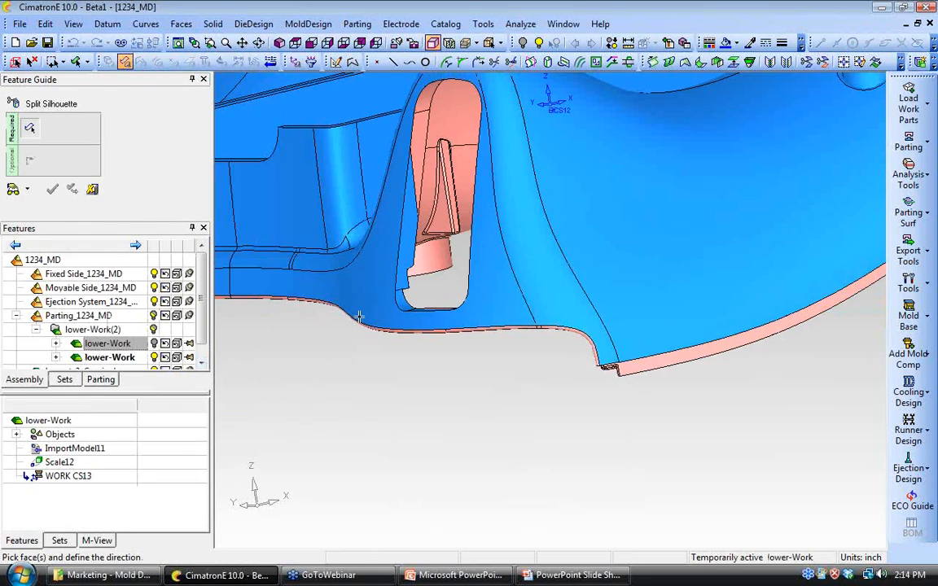
pyautogui.click(86, 62)
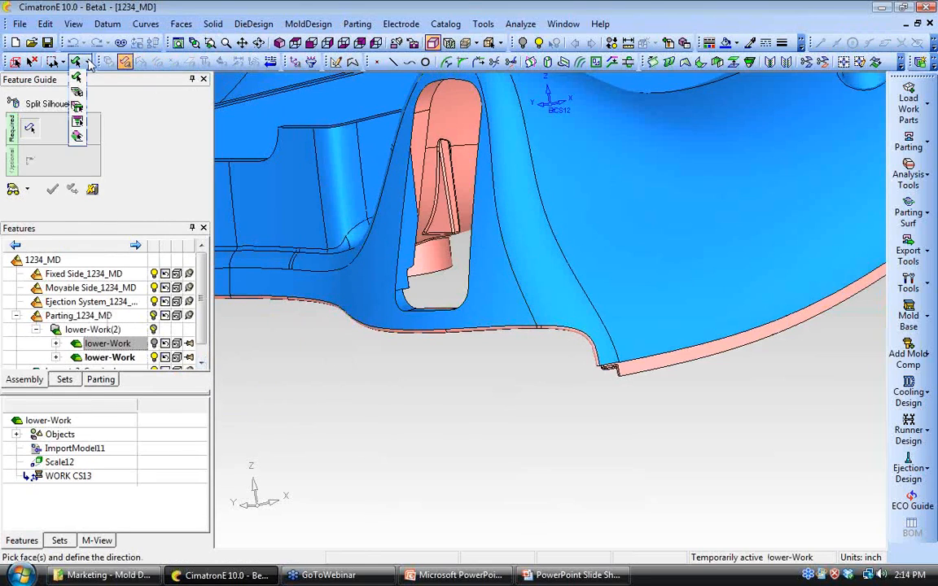
pyautogui.click(77, 105)
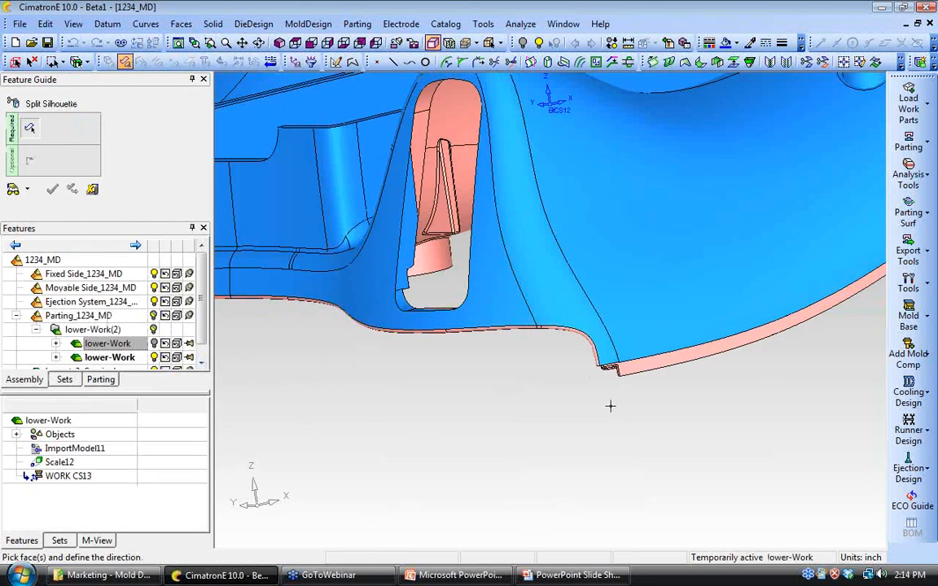
pyautogui.click(579, 350)
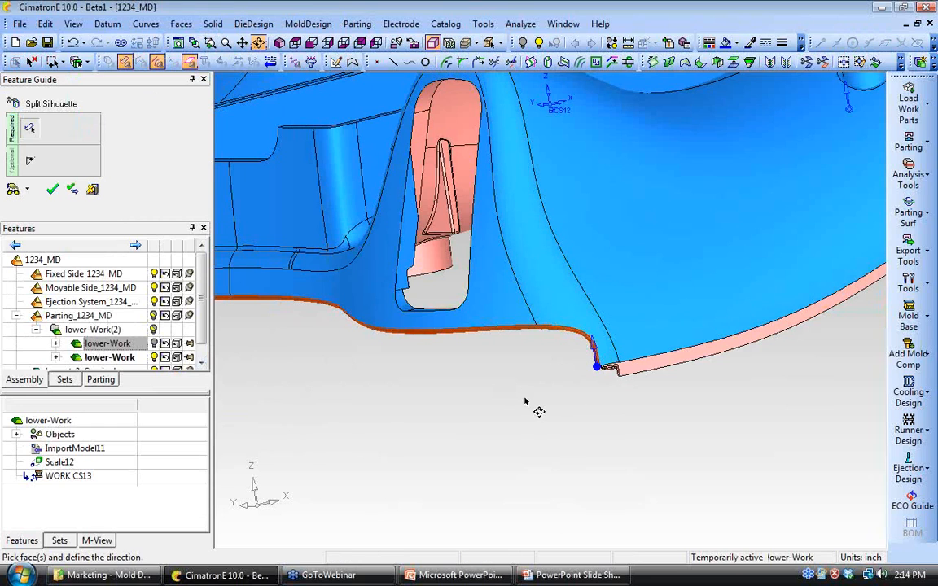
pyautogui.moveTo(535, 406); pyautogui.dragTo(523, 378, button='middle')
pyautogui.click(53, 189)
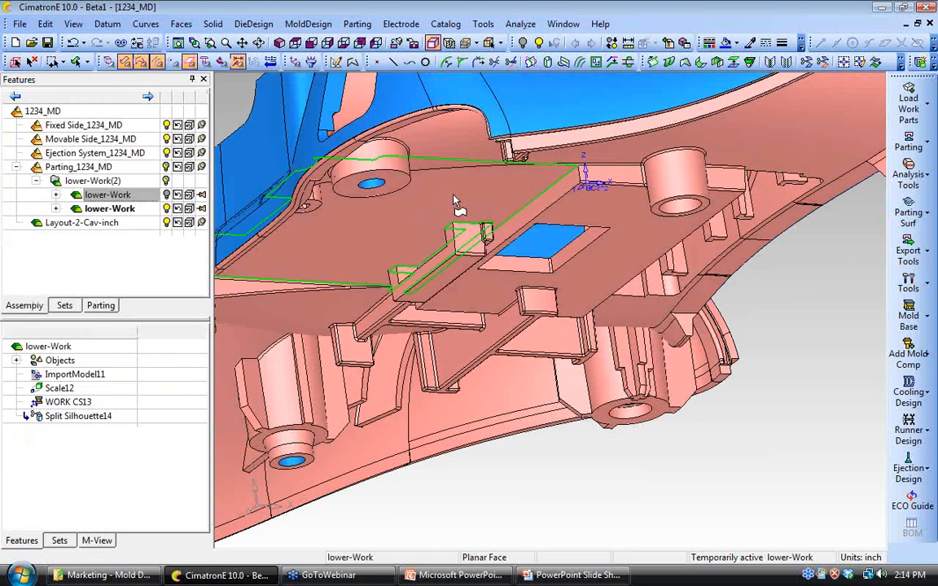
# Step: In QuickSplit, reassign the upper slivers of the silhouette-split faces along the front parting edge from the pink side to the blue side
pyautogui.keyDown('ctrl'); pyautogui.moveTo(464, 200); pyautogui.dragTo(469, 316, button='middle'); pyautogui.keyUp('ctrl')
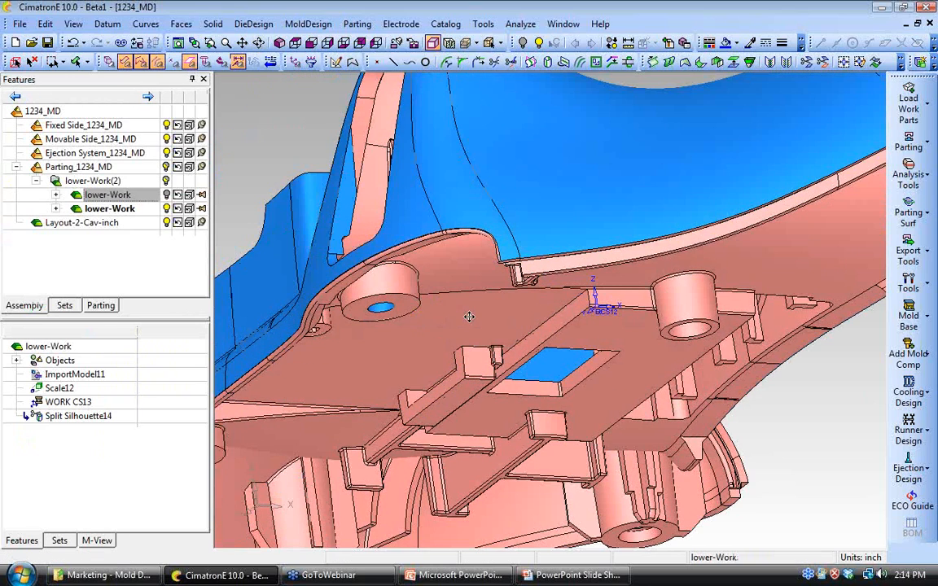
pyautogui.keyDown('ctrl'); pyautogui.moveTo(469, 316); pyautogui.dragTo(480, 240, button='right'); pyautogui.keyUp('ctrl')
pyautogui.keyDown('ctrl'); pyautogui.moveTo(480, 240); pyautogui.dragTo(552, 364, button='middle'); pyautogui.keyUp('ctrl')
pyautogui.keyDown('ctrl'); pyautogui.moveTo(551, 364); pyautogui.dragTo(550, 346, button='right'); pyautogui.keyUp('ctrl')
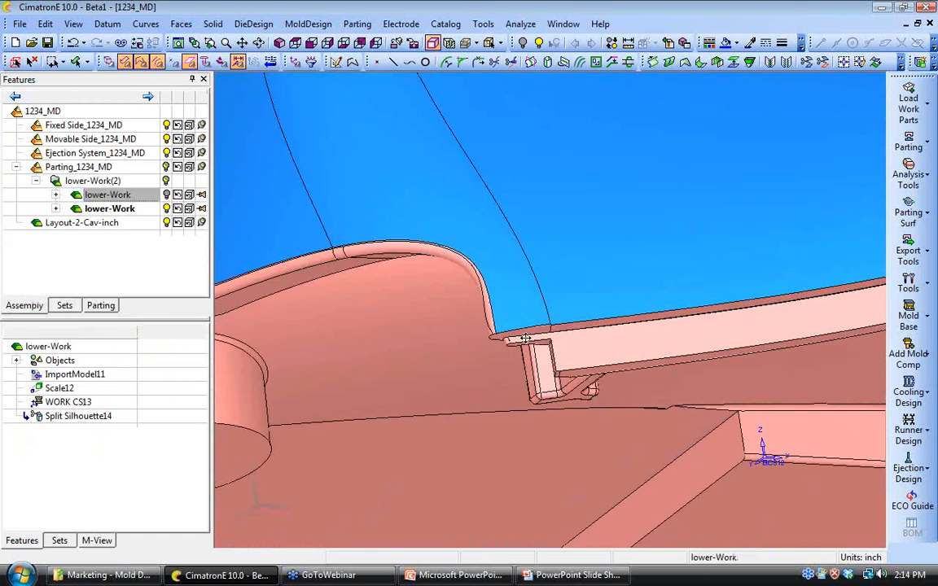
pyautogui.keyDown('ctrl'); pyautogui.moveTo(551, 346); pyautogui.dragTo(566, 311, button='middle'); pyautogui.keyUp('ctrl')
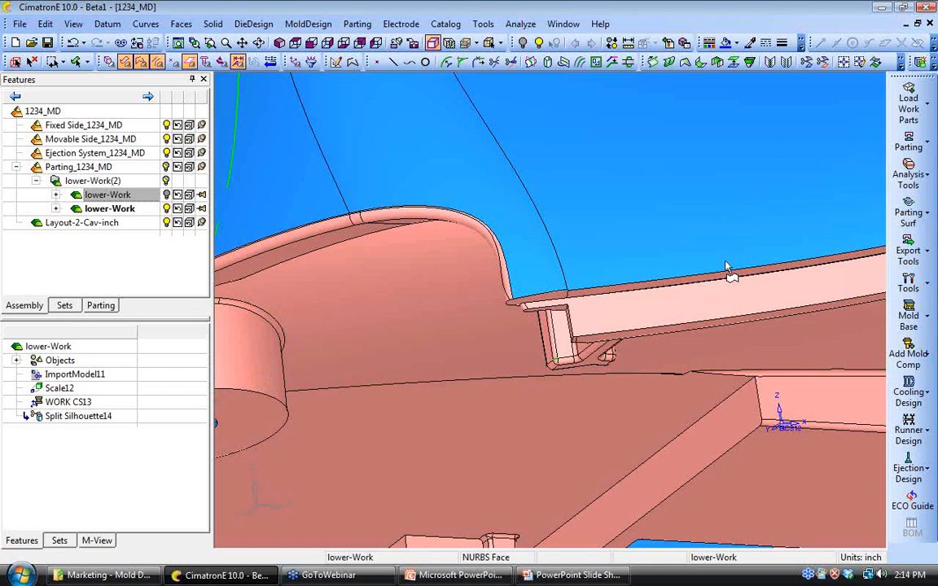
pyautogui.click(911, 141)
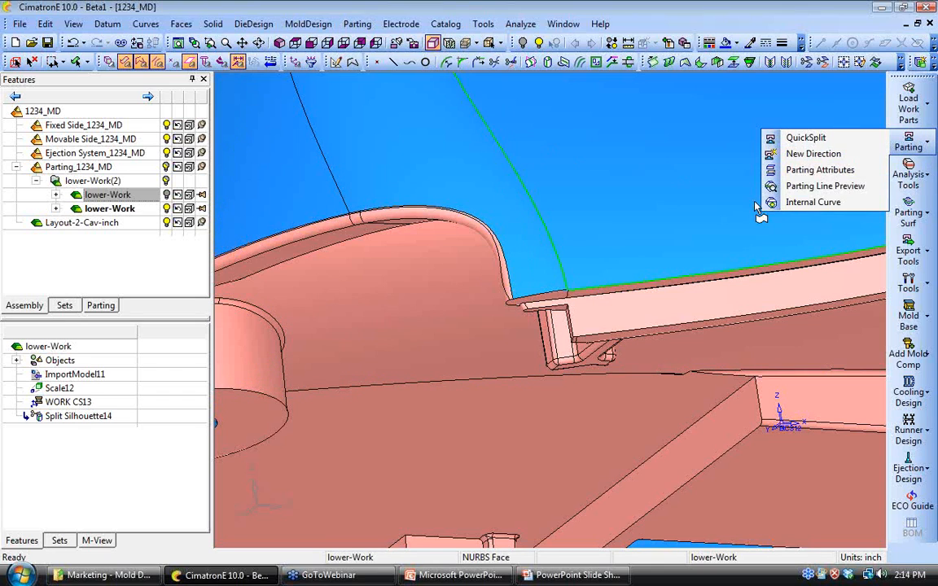
pyautogui.click(797, 138)
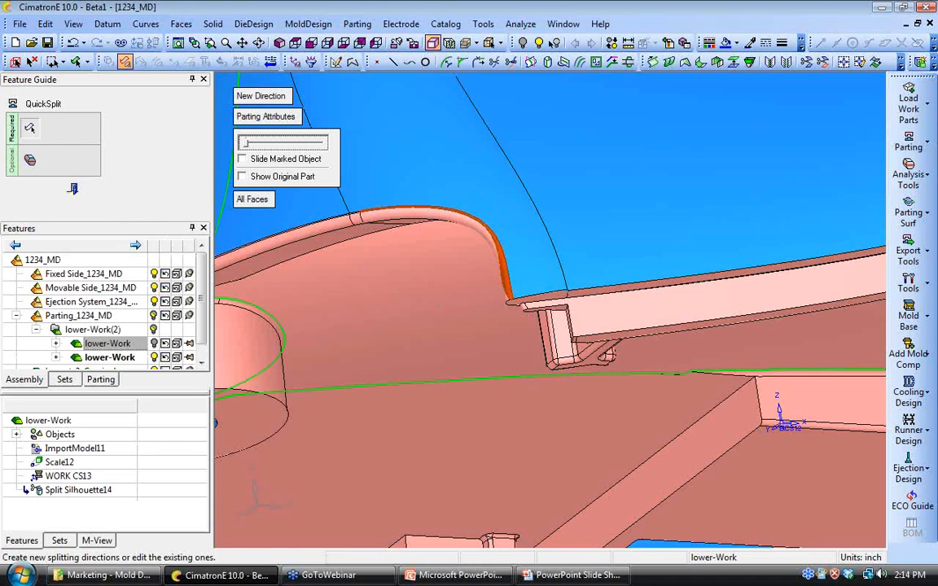
pyautogui.keyDown('ctrl'); pyautogui.moveTo(345, 230); pyautogui.dragTo(543, 355, button='middle'); pyautogui.keyUp('ctrl')
pyautogui.scroll(2, 544, 355)
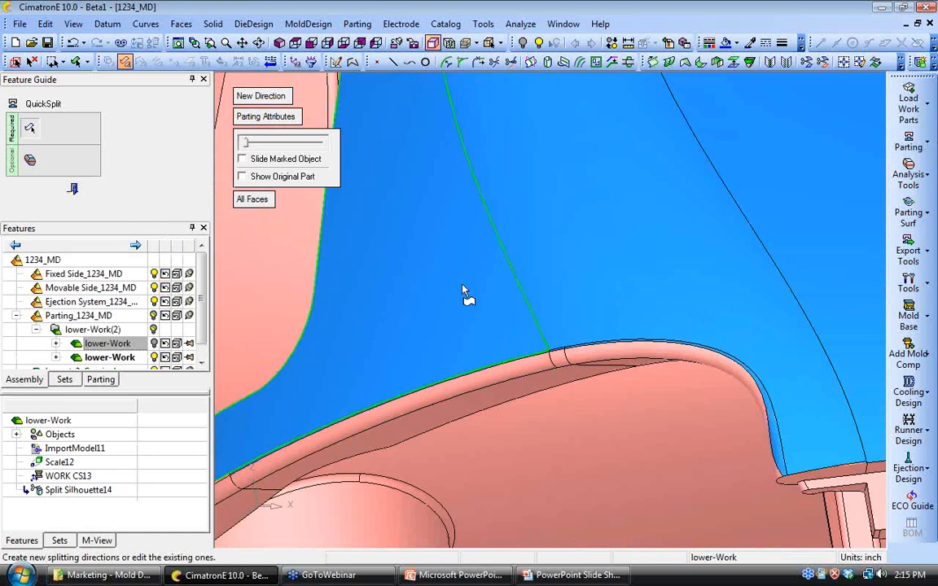
pyautogui.scroll(-3, 480, 325)
pyautogui.keyDown('ctrl'); pyautogui.moveTo(480, 326); pyautogui.dragTo(456, 488); pyautogui.keyUp('ctrl')
pyautogui.keyDown('ctrl'); pyautogui.moveTo(456, 501); pyautogui.dragTo(558, 427, button='middle'); pyautogui.keyUp('ctrl')
pyautogui.scroll(3, 558, 426)
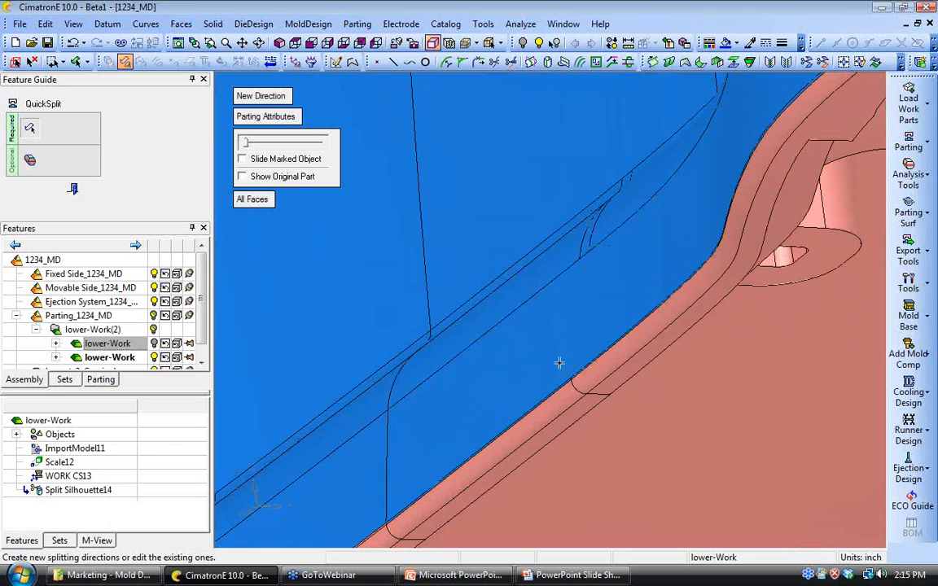
# Step: Reassign the remaining upper slivers along the side parting edge and around its end from pink to blue
pyautogui.keyDown('ctrl'); pyautogui.moveTo(441, 419); pyautogui.dragTo(651, 103, button='middle'); pyautogui.keyUp('ctrl')
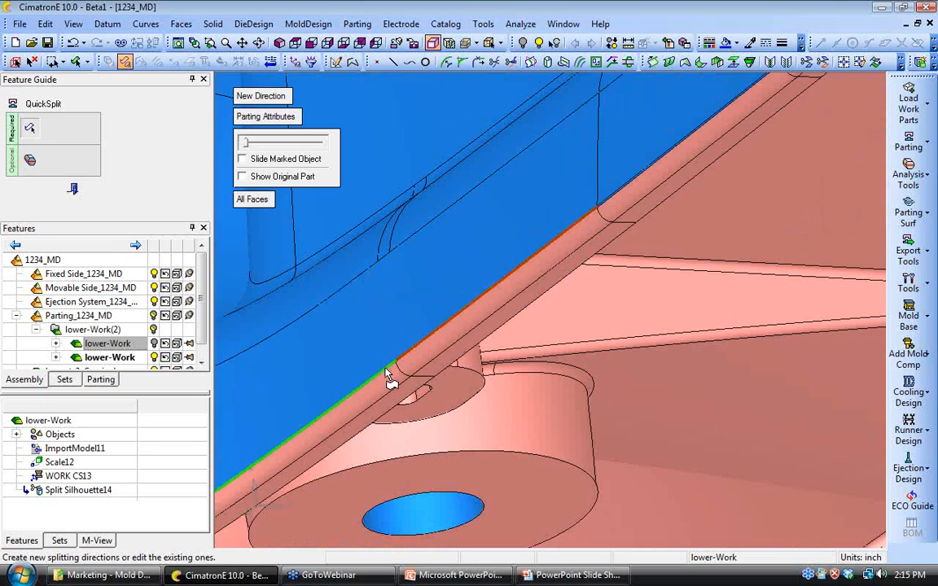
pyautogui.moveTo(385, 366)
pyautogui.keyDown('ctrl'); pyautogui.mouseDown(button='middle')
pyautogui.moveTo(561, 282)
pyautogui.moveTo(799, 136)
pyautogui.mouseUp(button='middle'); pyautogui.keyUp('ctrl')
pyautogui.moveTo(224, 452)
pyautogui.keyDown('ctrl'); pyautogui.mouseDown(button='middle')
pyautogui.moveTo(370, 341)
pyautogui.moveTo(525, 258)
pyautogui.moveTo(734, 89)
pyautogui.mouseUp(button='middle'); pyautogui.keyUp('ctrl')
pyautogui.keyDown('ctrl'); pyautogui.moveTo(435, 486); pyautogui.dragTo(548, 389, button='middle'); pyautogui.keyUp('ctrl')
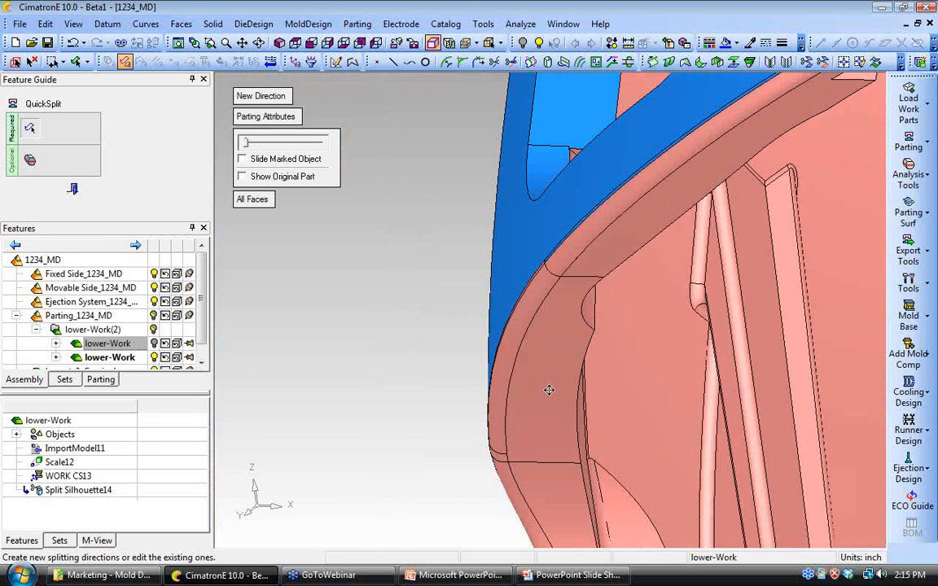
pyautogui.keyDown('ctrl'); pyautogui.moveTo(549, 389); pyautogui.dragTo(582, 391); pyautogui.keyUp('ctrl')
pyautogui.keyDown('ctrl'); pyautogui.moveTo(477, 522); pyautogui.dragTo(578, 363, button='middle'); pyautogui.keyUp('ctrl')
pyautogui.keyDown('ctrl'); pyautogui.moveTo(578, 363); pyautogui.dragTo(561, 244, button='right'); pyautogui.keyUp('ctrl')
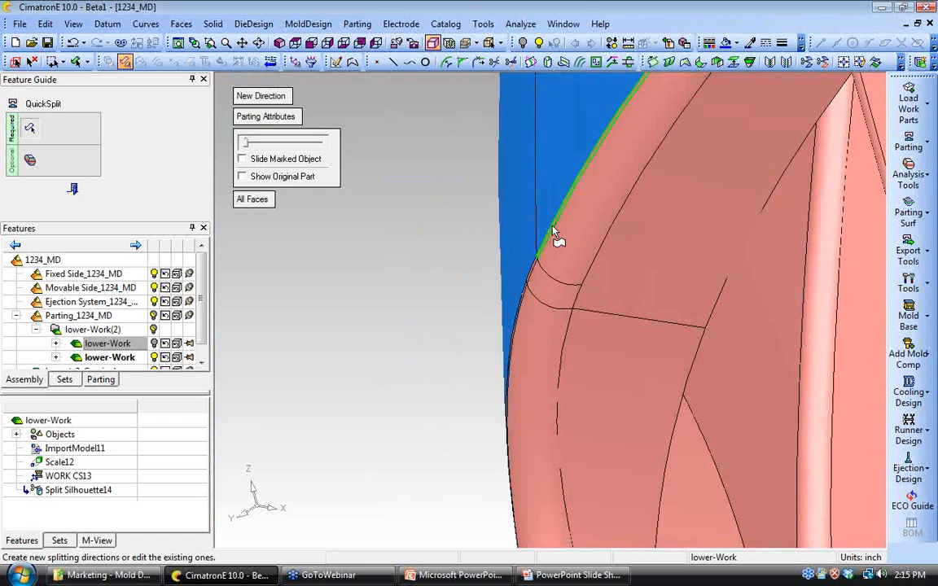
pyautogui.click(554, 227)
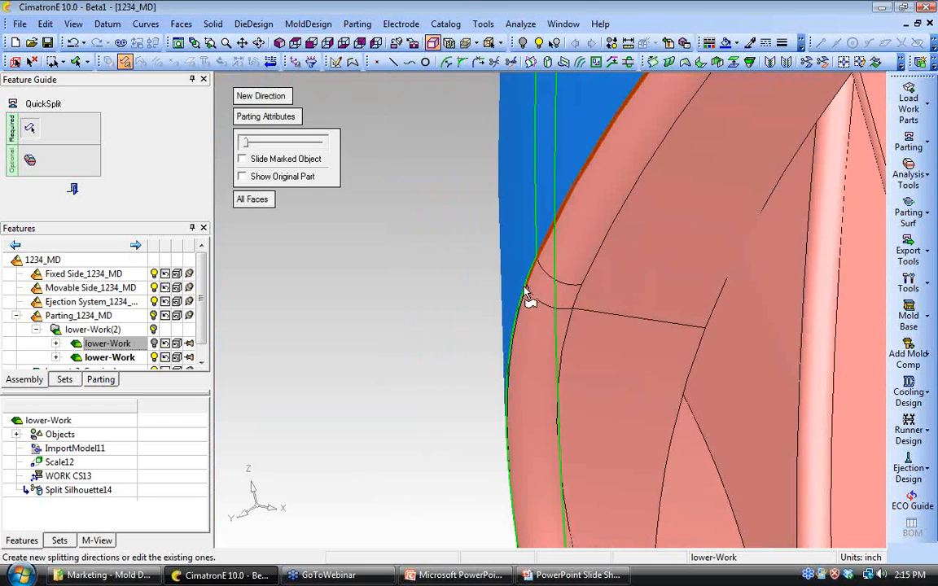
pyautogui.middleClick(526, 236)
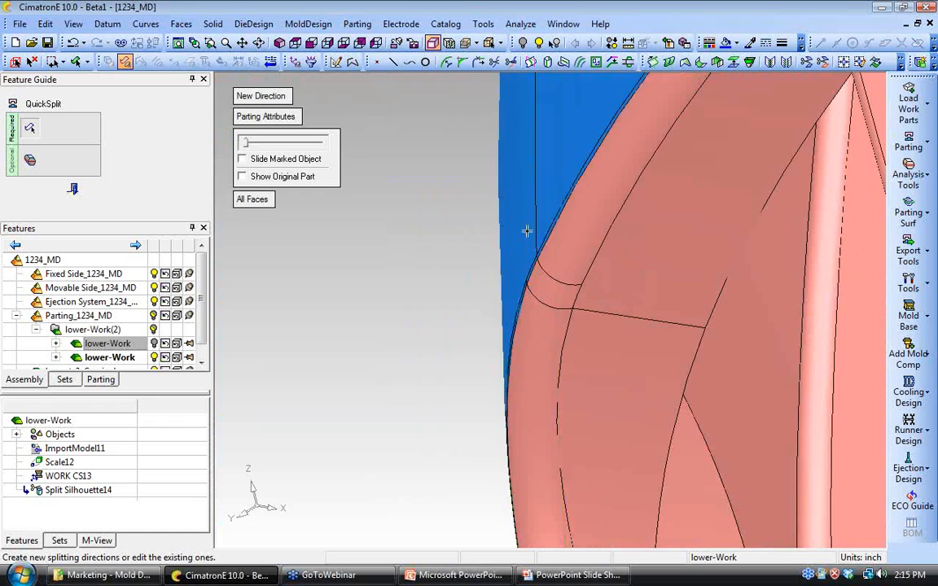
# Step: Bring the split halves together and run the QuickSplit draft analysis on the whole part
pyautogui.keyDown('ctrl'); pyautogui.moveTo(684, 98); pyautogui.dragTo(697, 371, button='right'); pyautogui.keyUp('ctrl')
pyautogui.keyDown('ctrl'); pyautogui.moveTo(879, 267); pyautogui.dragTo(593, 327, button='middle'); pyautogui.keyUp('ctrl')
pyautogui.keyDown('ctrl'); pyautogui.moveTo(593, 326); pyautogui.dragTo(649, 293); pyautogui.keyUp('ctrl')
pyautogui.moveTo(252, 145)
pyautogui.mouseDown()
pyautogui.moveTo(260, 146)
pyautogui.moveTo(242, 147)
pyautogui.mouseUp()
pyautogui.click(31, 163)
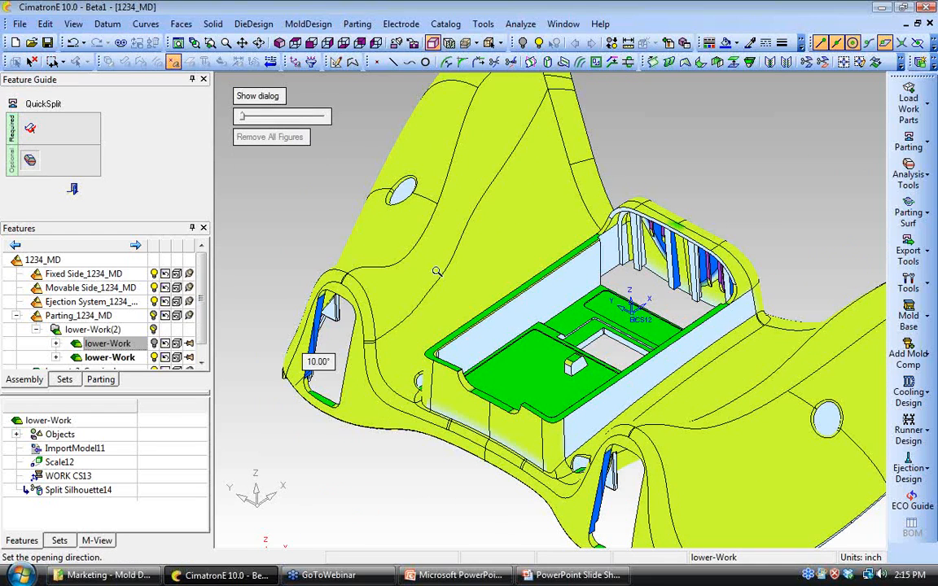
# Step: Cut a dynamic section at the small tab in the central tray, examine the draft colours inside the part, and exit the section
pyautogui.click(448, 42)
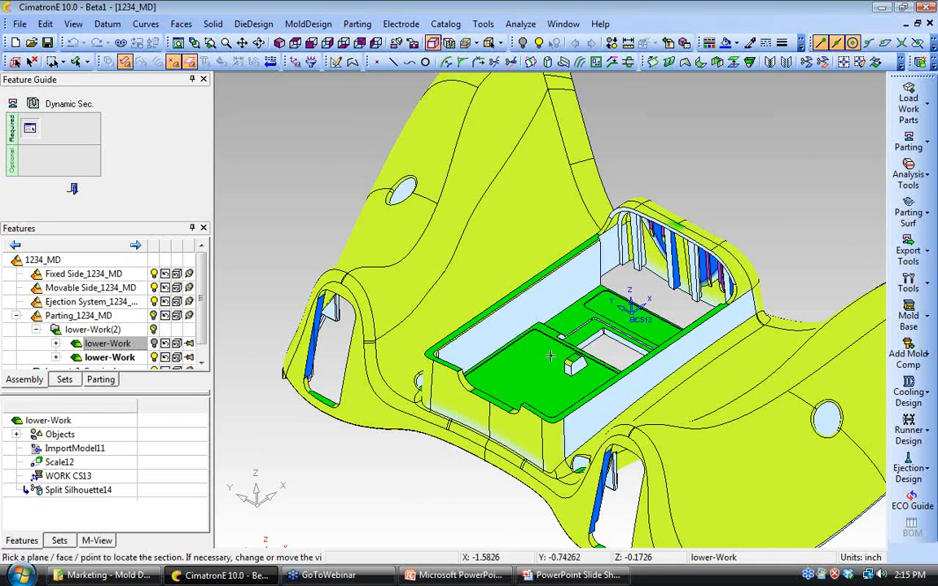
pyautogui.click(573, 369)
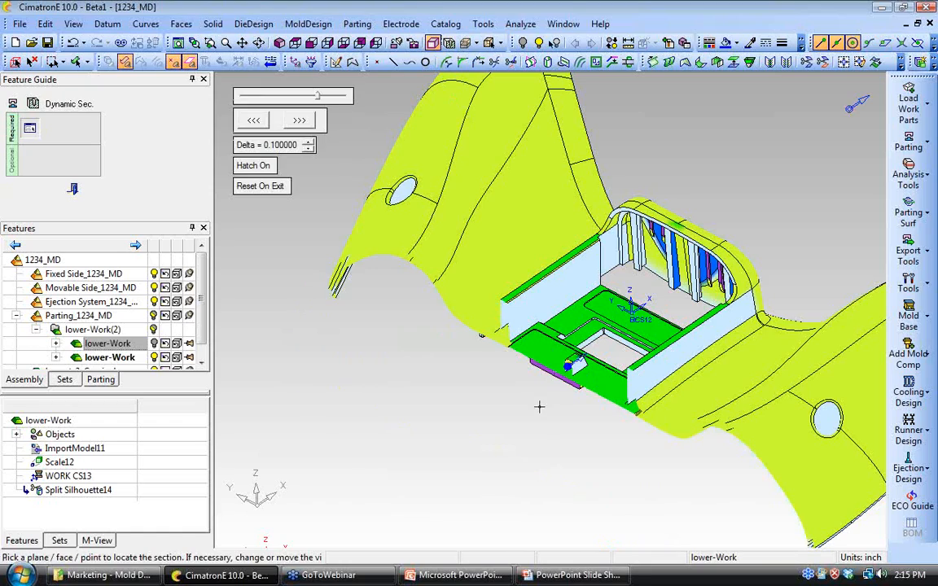
pyautogui.moveTo(554, 421)
pyautogui.keyDown('ctrl'); pyautogui.mouseDown()
pyautogui.moveTo(601, 379)
pyautogui.moveTo(644, 366)
pyautogui.moveTo(624, 401)
pyautogui.moveTo(633, 403)
pyautogui.moveTo(555, 403)
pyautogui.mouseUp(); pyautogui.keyUp('ctrl')
pyautogui.keyDown('ctrl'); pyautogui.moveTo(523, 405); pyautogui.dragTo(613, 444, button='middle'); pyautogui.keyUp('ctrl')
pyautogui.keyDown('ctrl'); pyautogui.moveTo(612, 444); pyautogui.dragTo(612, 428, button='right'); pyautogui.keyUp('ctrl')
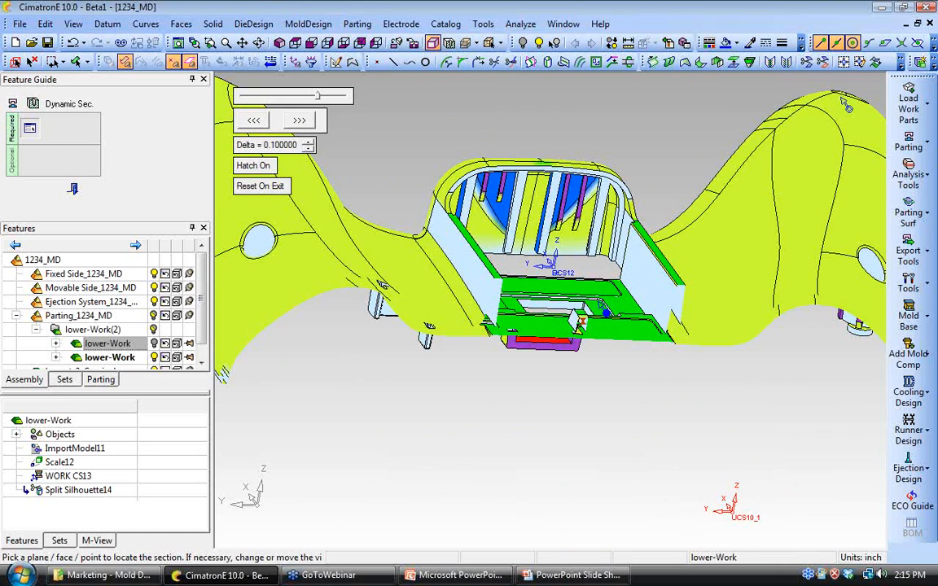
pyautogui.keyDown('ctrl'); pyautogui.moveTo(568, 434); pyautogui.dragTo(579, 462); pyautogui.keyUp('ctrl')
pyautogui.keyDown('ctrl'); pyautogui.moveTo(580, 461); pyautogui.dragTo(642, 439, button='middle'); pyautogui.keyUp('ctrl')
pyautogui.keyDown('ctrl'); pyautogui.moveTo(643, 439); pyautogui.dragTo(625, 393, button='right'); pyautogui.keyUp('ctrl')
pyautogui.moveTo(576, 396)
pyautogui.keyDown('ctrl'); pyautogui.mouseDown()
pyautogui.moveTo(533, 408)
pyautogui.moveTo(574, 393)
pyautogui.moveTo(573, 405)
pyautogui.mouseUp(); pyautogui.keyUp('ctrl')
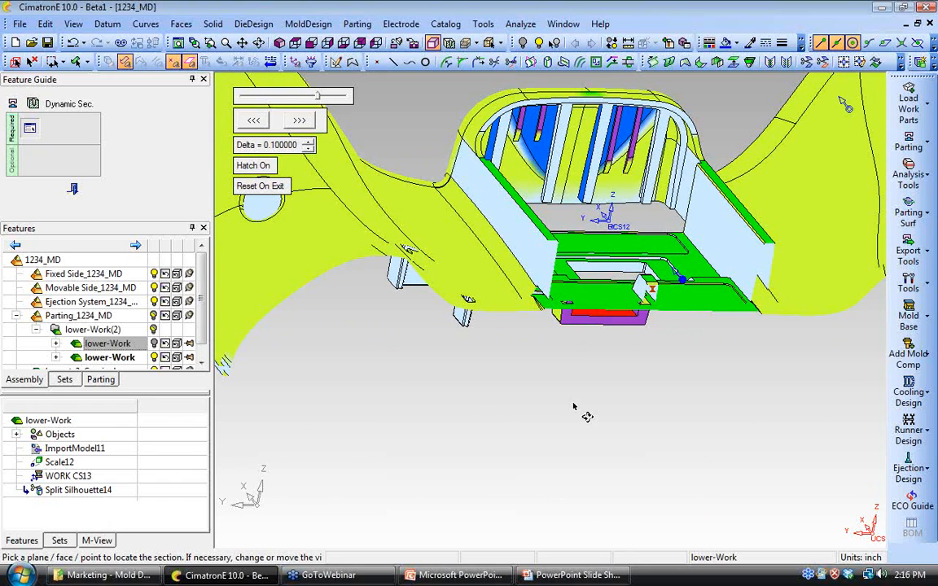
pyautogui.keyDown('ctrl'); pyautogui.moveTo(492, 380); pyautogui.dragTo(490, 418, button='right'); pyautogui.keyUp('ctrl')
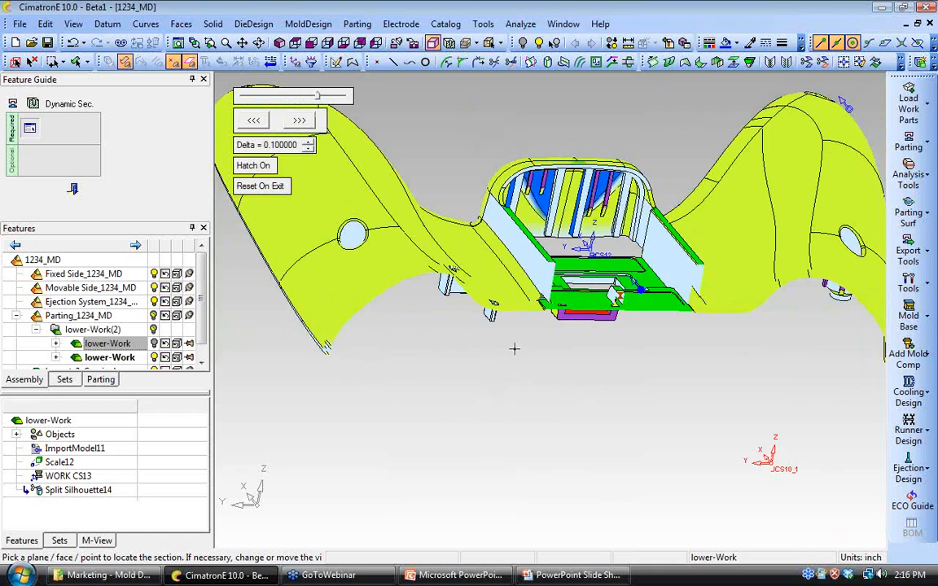
pyautogui.click(73, 189)
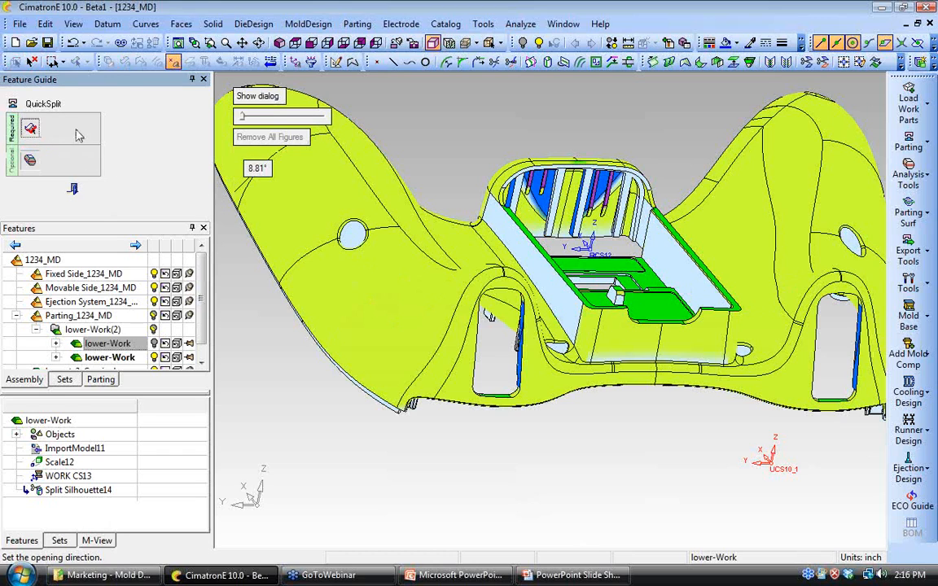
# Step: Leave the draft analysis, slide the blue and pink halves apart to inspect both, and close QuickSplit
pyautogui.click(73, 188)
pyautogui.moveTo(245, 145); pyautogui.dragTo(276, 163)
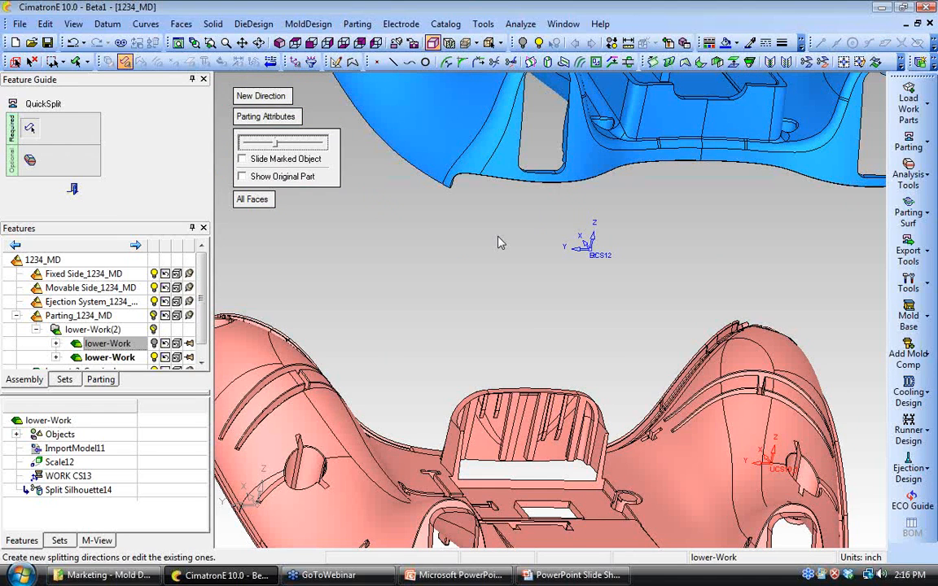
pyautogui.scroll(-1, 498, 237)
pyautogui.scroll(-2, 498, 237)
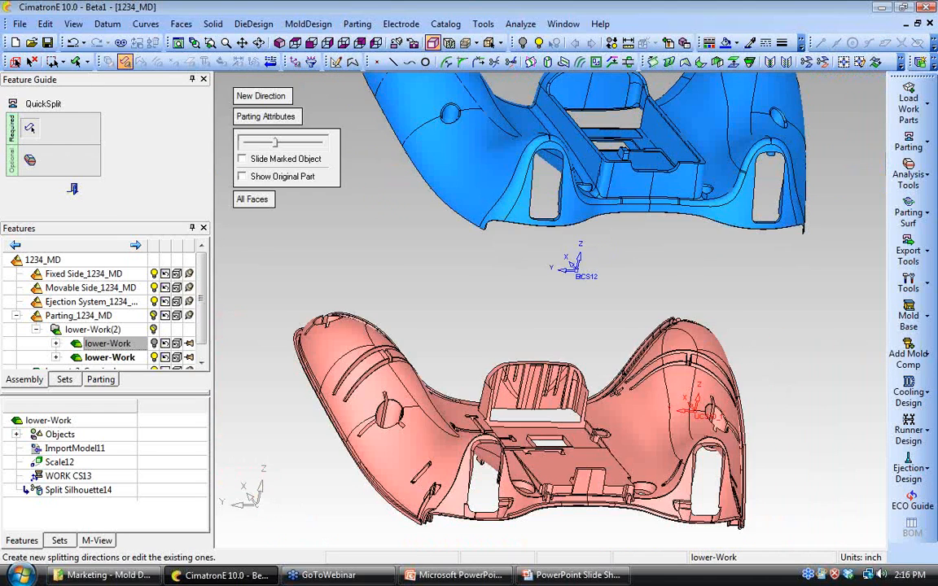
pyautogui.moveTo(561, 268)
pyautogui.keyDown('ctrl'); pyautogui.mouseDown()
pyautogui.moveTo(523, 291)
pyautogui.moveTo(557, 267)
pyautogui.mouseUp(); pyautogui.keyUp('ctrl')
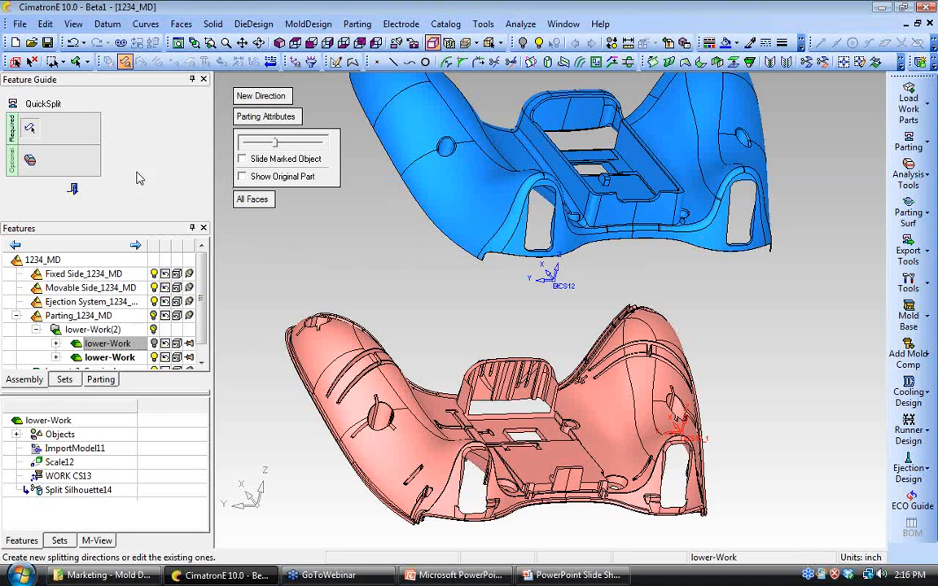
pyautogui.click(73, 188)
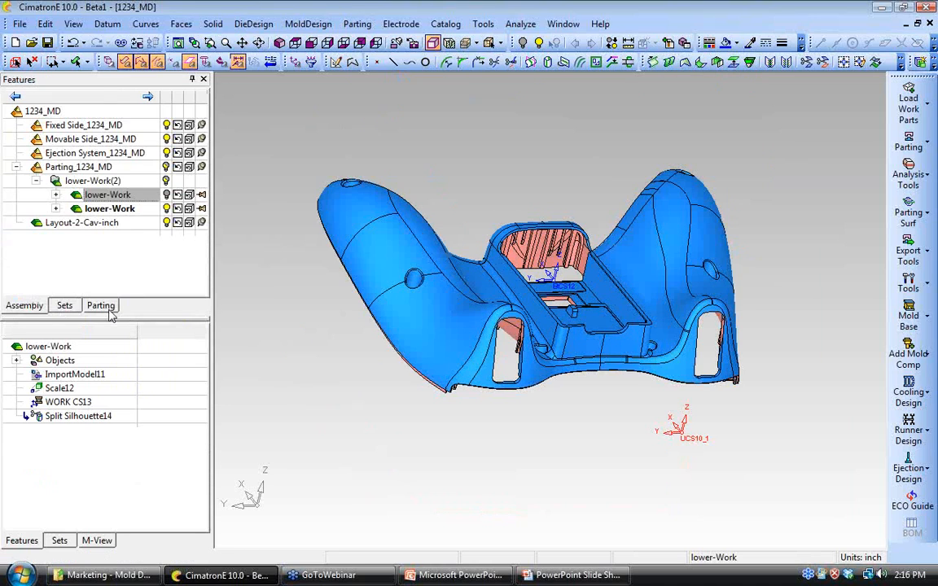
# Step: Show the parting structure, collapse the Split-01 and Split-02 sets of the active lower-Work, and hide the pink Split-02 set
pyautogui.click(102, 306)
pyautogui.click(56, 153)
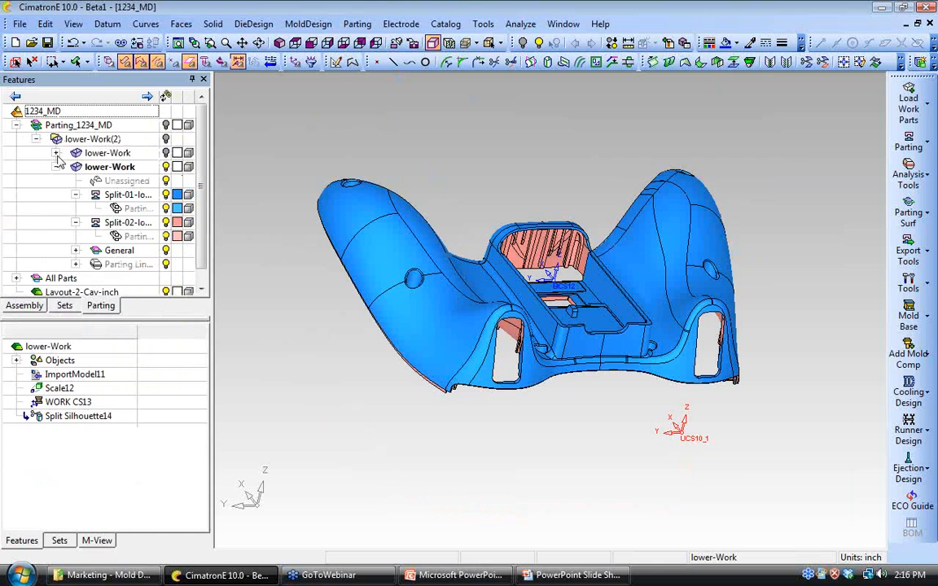
pyautogui.click(75, 194)
pyautogui.click(74, 208)
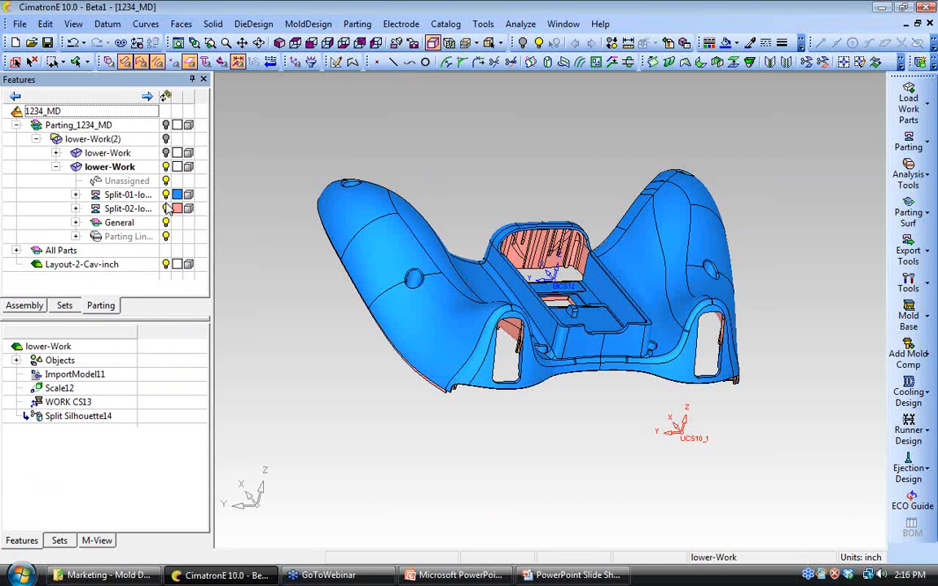
pyautogui.click(166, 209)
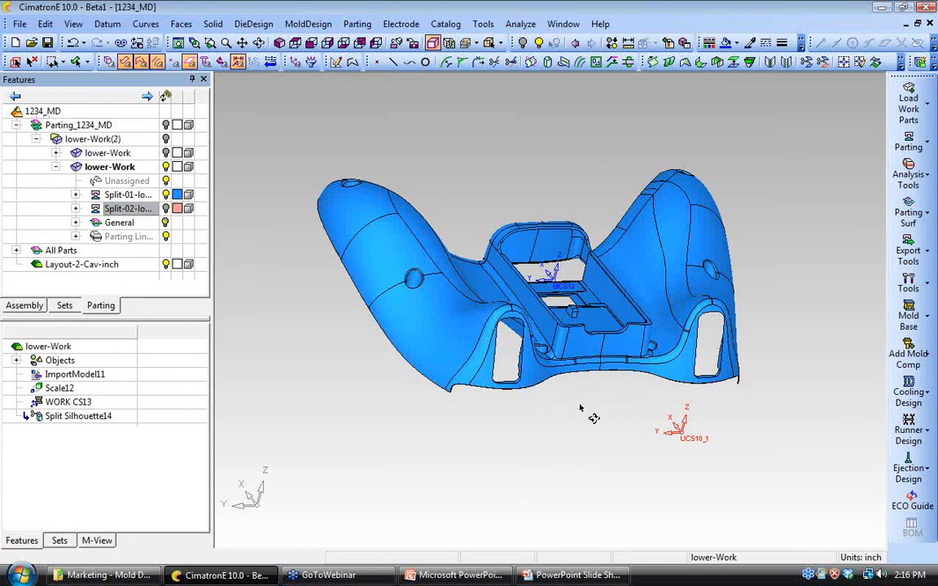
# Step: Start an external parting surface on the blue half and set its composite contour to Along Open Edges and Spline
pyautogui.keyDown('ctrl'); pyautogui.moveTo(579, 406); pyautogui.dragTo(556, 254); pyautogui.keyUp('ctrl')
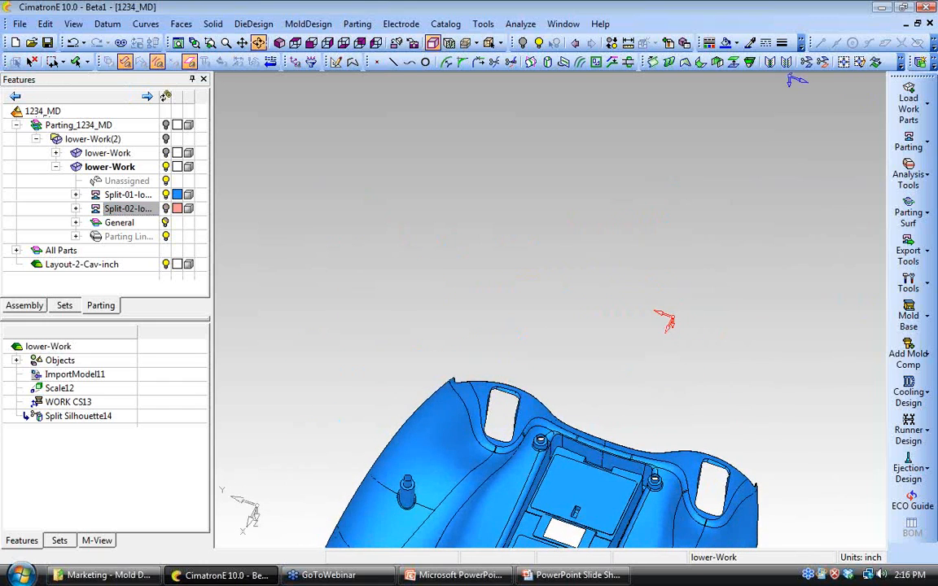
pyautogui.keyDown('ctrl'); pyautogui.moveTo(581, 513); pyautogui.dragTo(567, 314, button='middle'); pyautogui.keyUp('ctrl')
pyautogui.keyDown('ctrl'); pyautogui.moveTo(567, 313); pyautogui.dragTo(560, 281, button='right'); pyautogui.keyUp('ctrl')
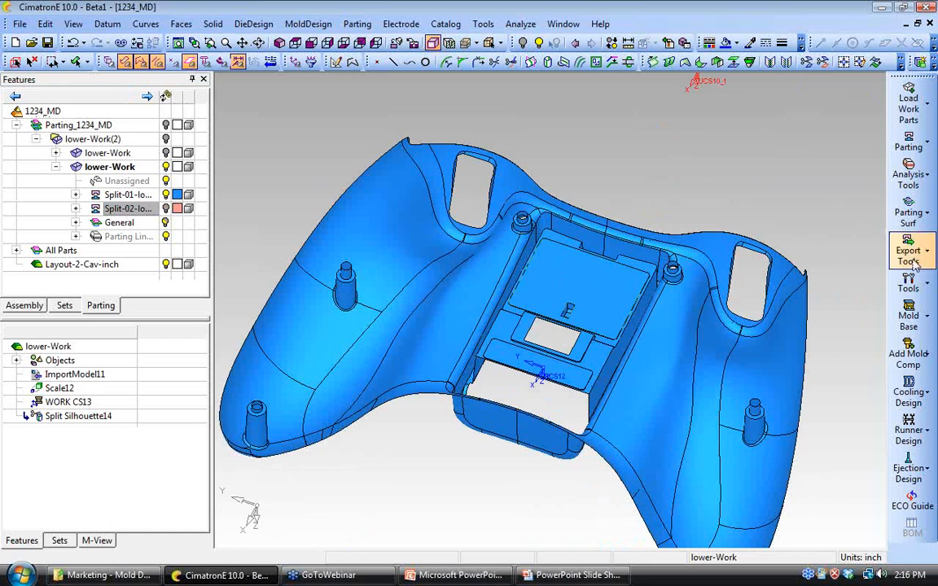
pyautogui.click(908, 214)
pyautogui.click(806, 203)
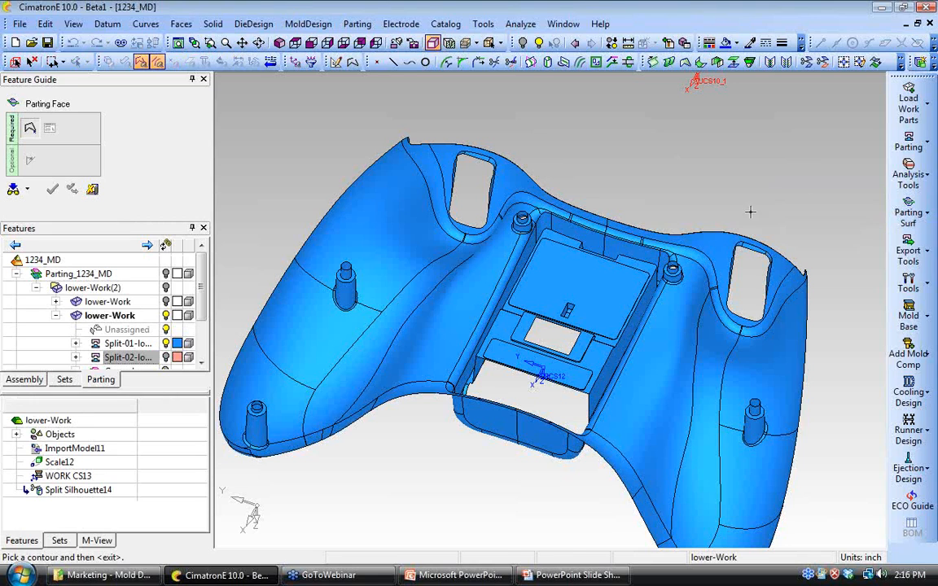
pyautogui.moveTo(693, 242); pyautogui.dragTo(503, 255, button='middle')
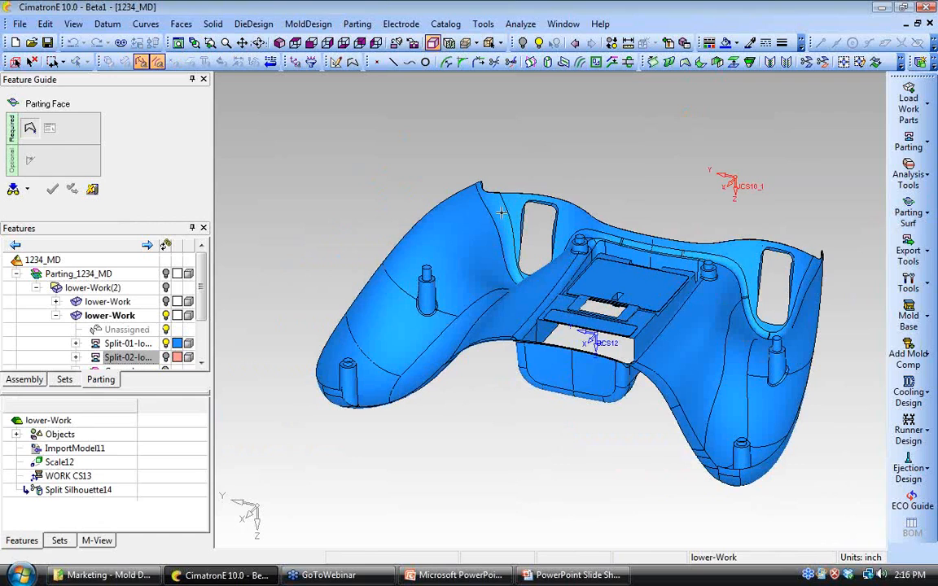
pyautogui.scroll(2, 510, 293)
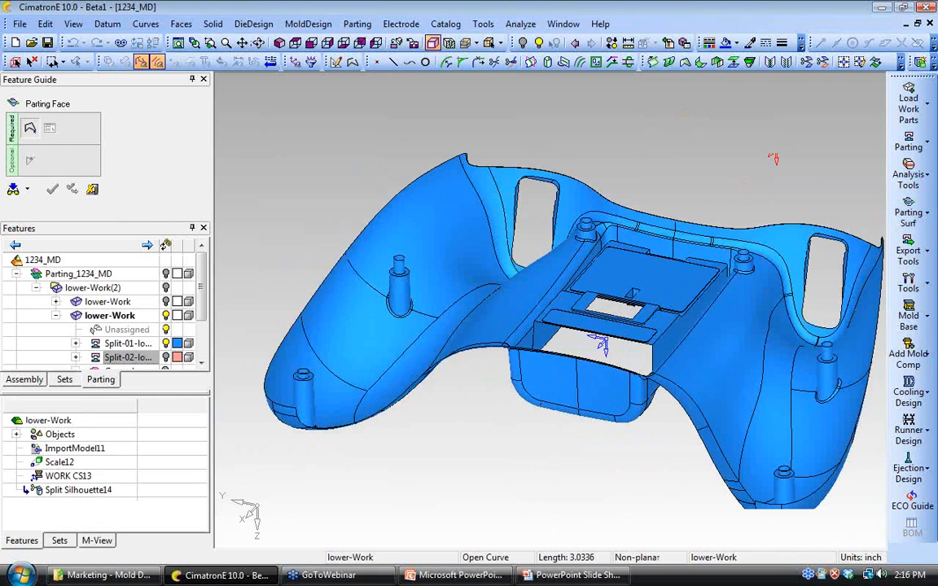
pyautogui.keyDown('ctrl'); pyautogui.moveTo(511, 293); pyautogui.dragTo(643, 331, button='middle'); pyautogui.keyUp('ctrl')
pyautogui.click(352, 65)
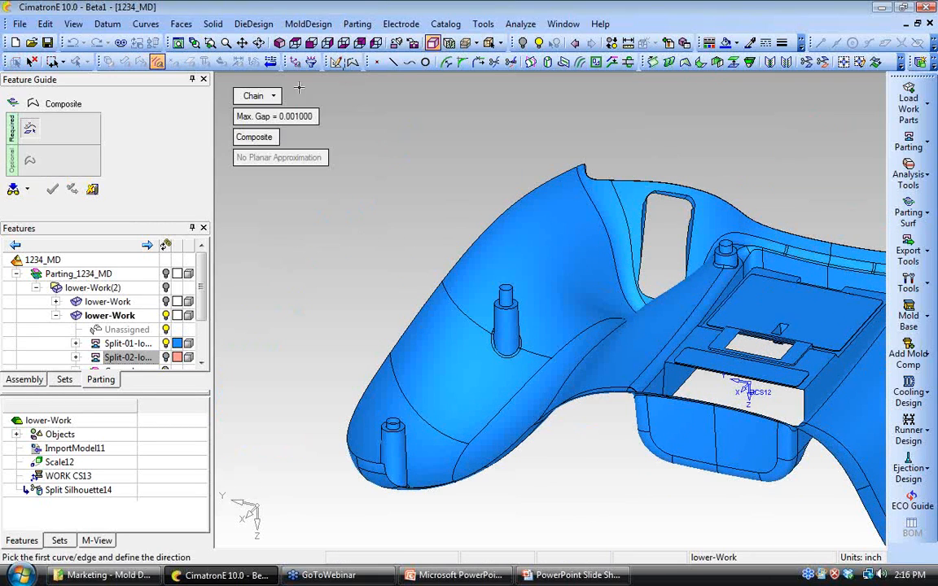
pyautogui.click(257, 95)
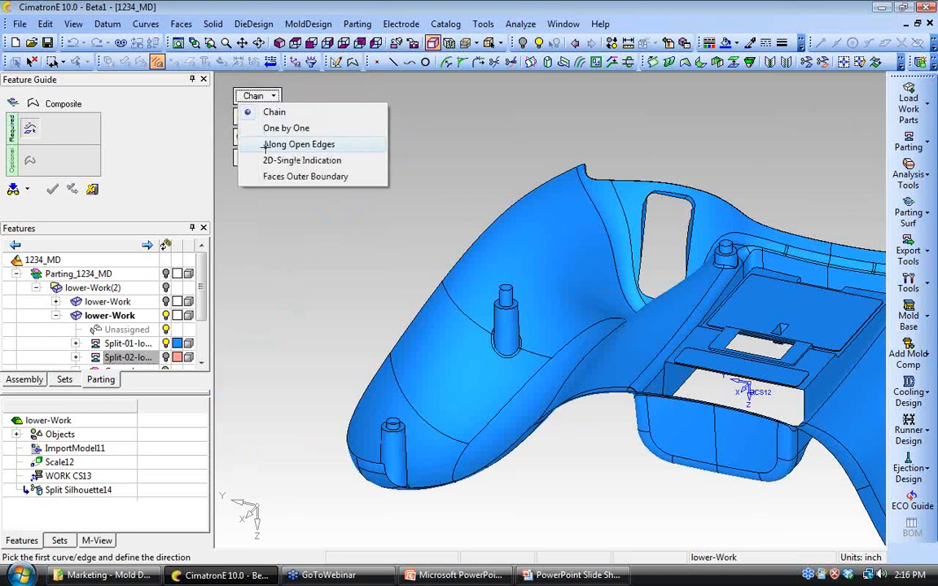
pyautogui.click(267, 144)
pyautogui.click(247, 136)
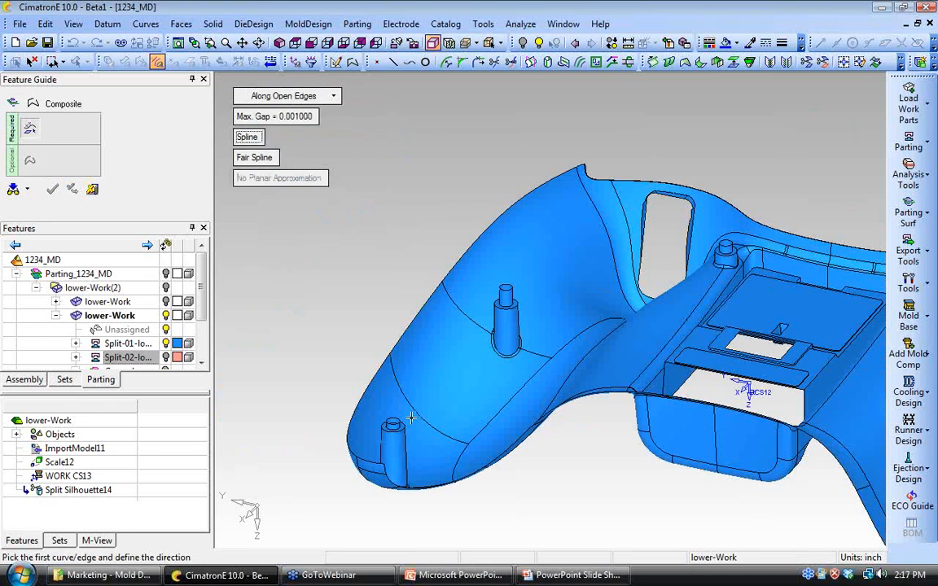
# Step: Define the contour along the handle's outer open edge, from beside the handle-tip post to the pointed corner near the oblong window
pyautogui.keyDown('ctrl'); pyautogui.moveTo(411, 418); pyautogui.dragTo(458, 312, button='middle'); pyautogui.keyUp('ctrl')
pyautogui.keyDown('ctrl'); pyautogui.moveTo(458, 312); pyautogui.dragTo(460, 281, button='right'); pyautogui.keyUp('ctrl')
pyautogui.click(378, 387)
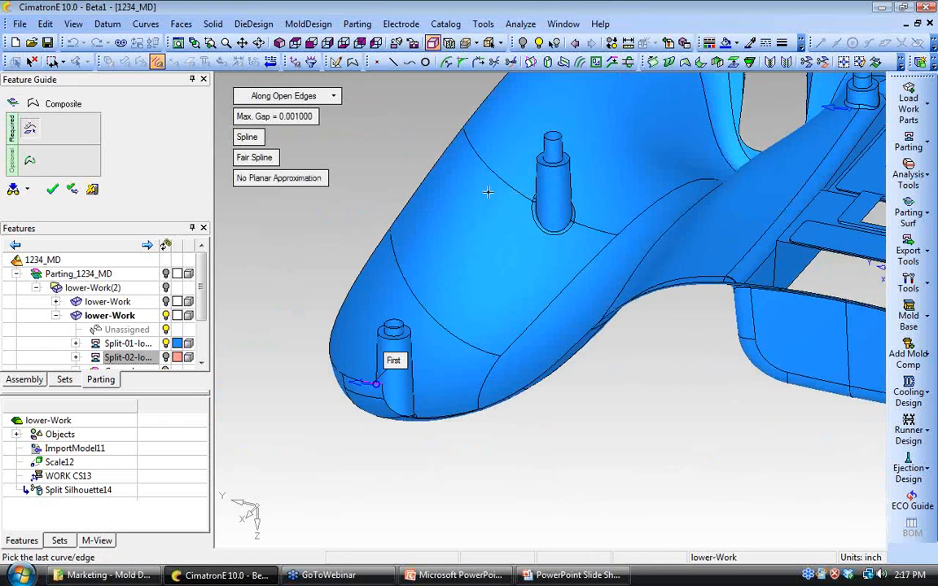
pyautogui.keyDown('ctrl'); pyautogui.moveTo(488, 215); pyautogui.dragTo(412, 455, button='middle'); pyautogui.keyUp('ctrl')
pyautogui.keyDown('ctrl'); pyautogui.moveTo(413, 456); pyautogui.dragTo(398, 26, button='right'); pyautogui.keyUp('ctrl')
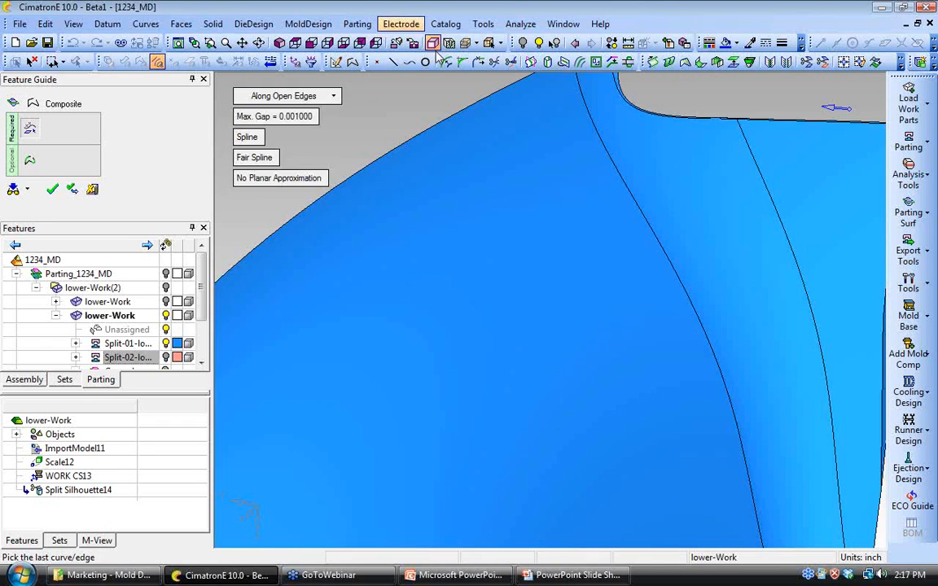
pyautogui.keyDown('ctrl'); pyautogui.moveTo(423, 130); pyautogui.dragTo(396, 340, button='middle'); pyautogui.keyUp('ctrl')
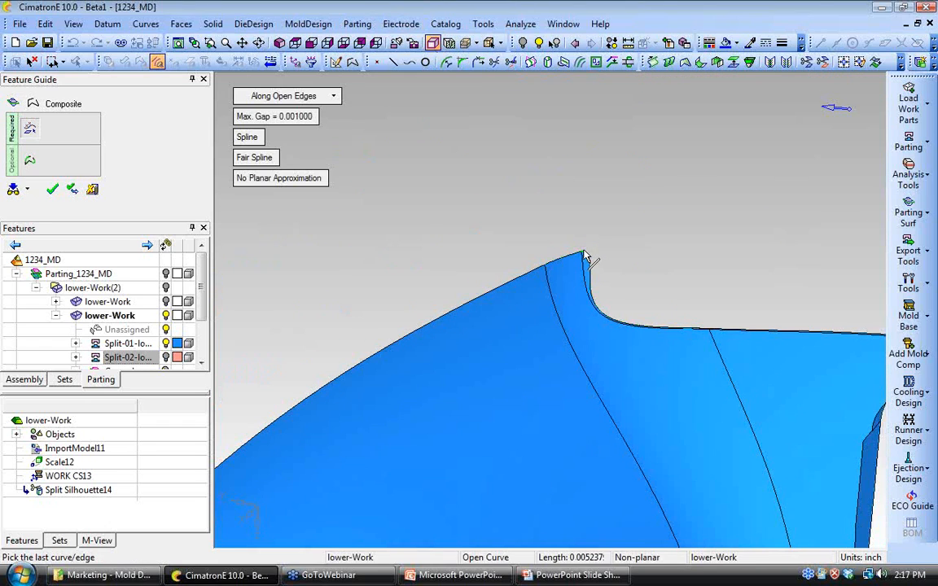
pyautogui.click(582, 254)
pyautogui.middleClick(516, 154)
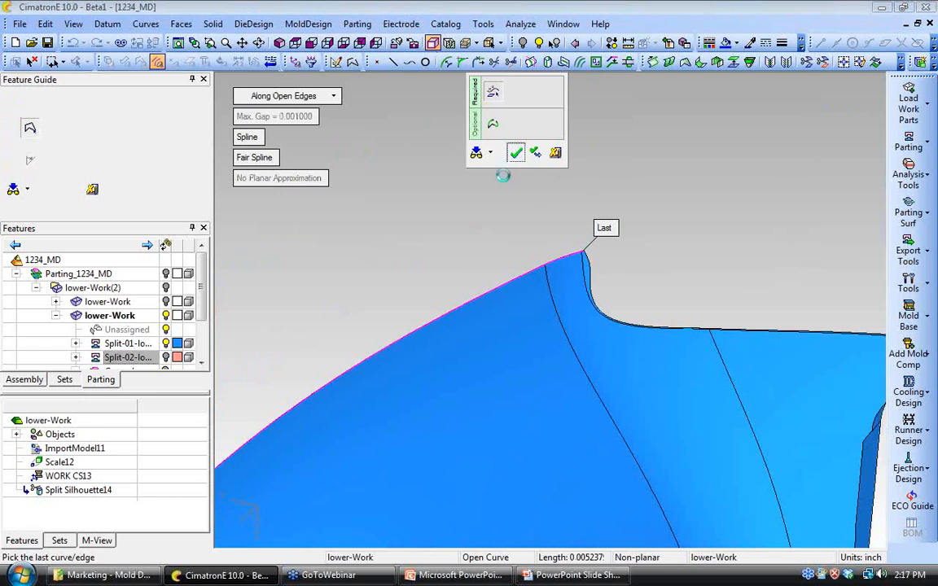
pyautogui.click(498, 319)
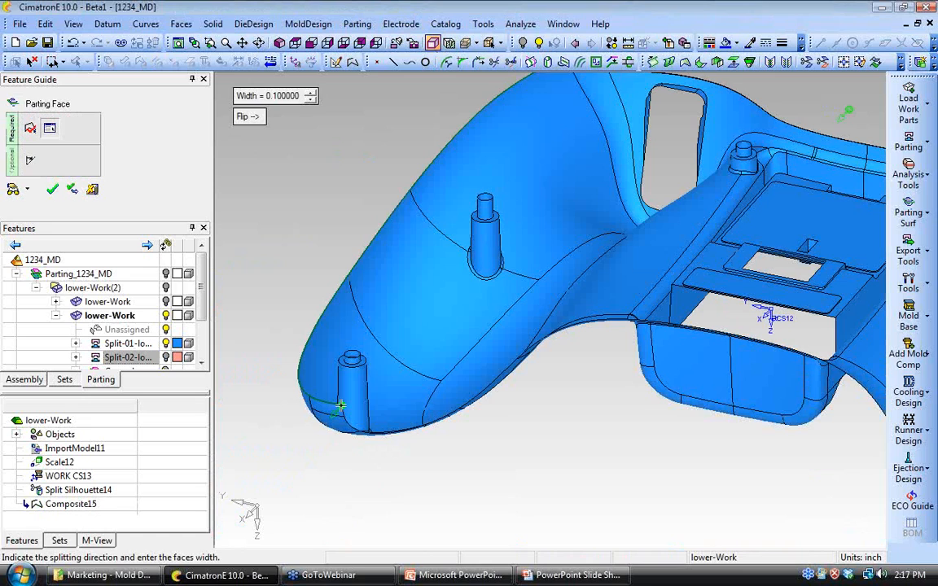
# Step: Direct the parting face's split along Z, set its width to 4 inches, and create the face
pyautogui.rightClick(340, 404)
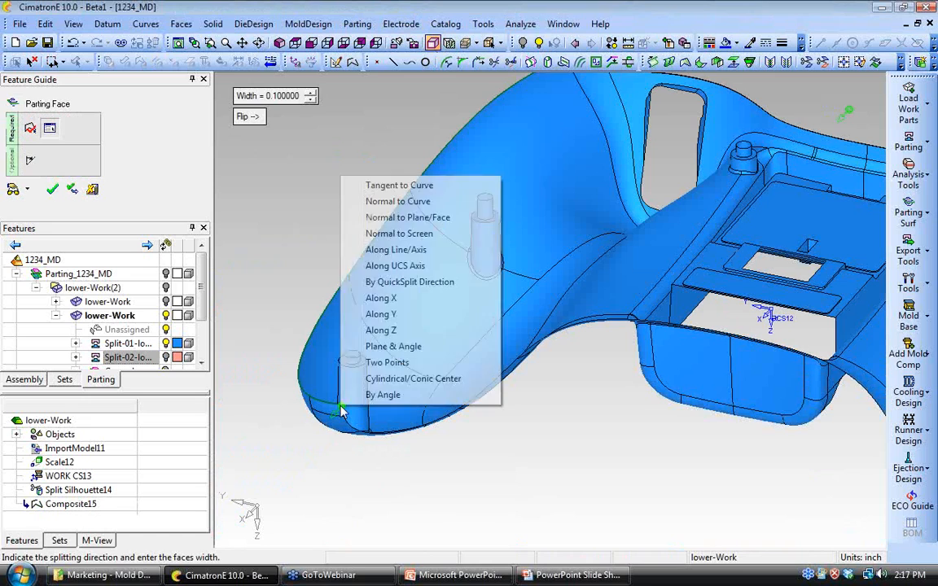
pyautogui.click(393, 330)
pyautogui.keyDown('ctrl'); pyautogui.moveTo(423, 286); pyautogui.dragTo(445, 375, button='right'); pyautogui.keyUp('ctrl')
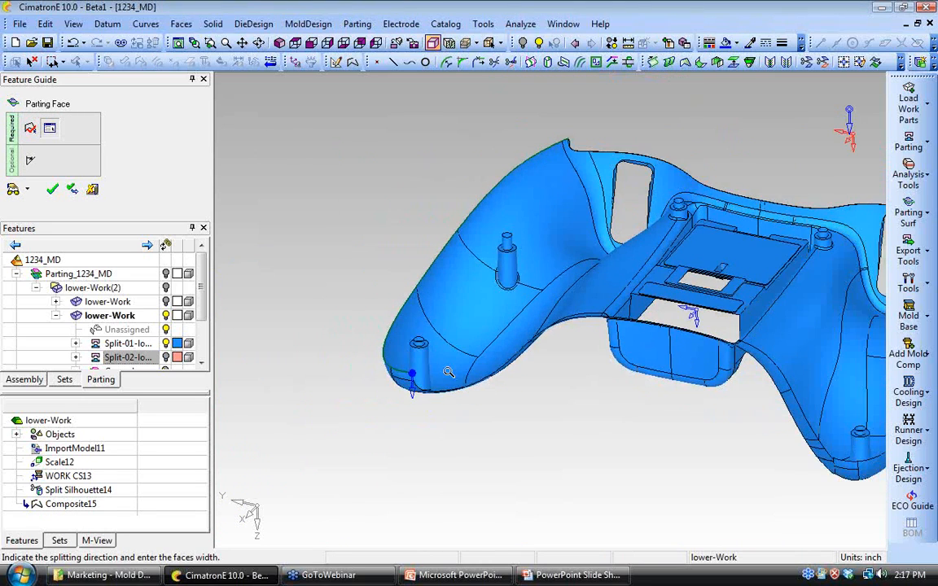
pyautogui.keyDown('ctrl'); pyautogui.moveTo(446, 375); pyautogui.dragTo(447, 404, button='middle'); pyautogui.keyUp('ctrl')
pyautogui.click(287, 96)
pyautogui.write('4')
pyautogui.press('Return')
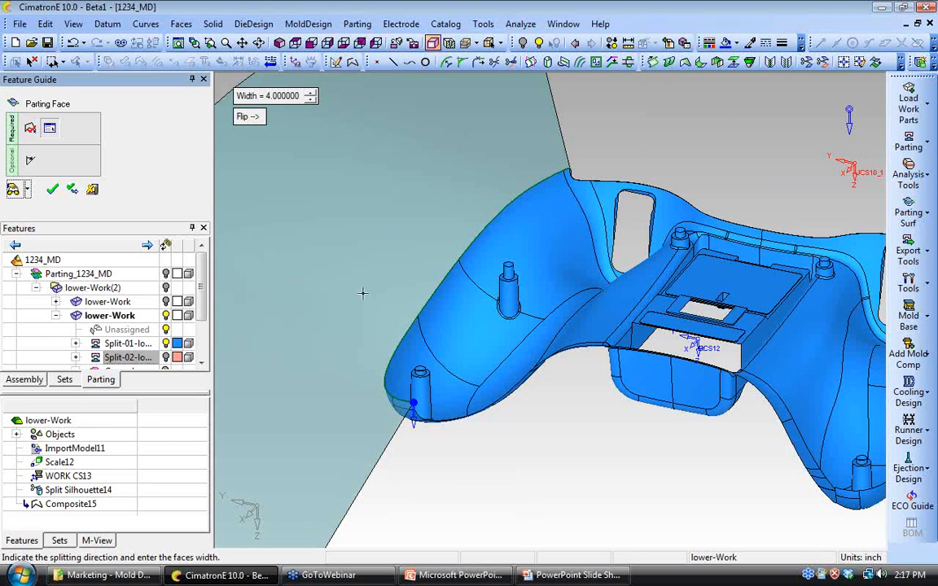
pyautogui.keyDown('ctrl'); pyautogui.moveTo(364, 275); pyautogui.dragTo(350, 315); pyautogui.keyUp('ctrl')
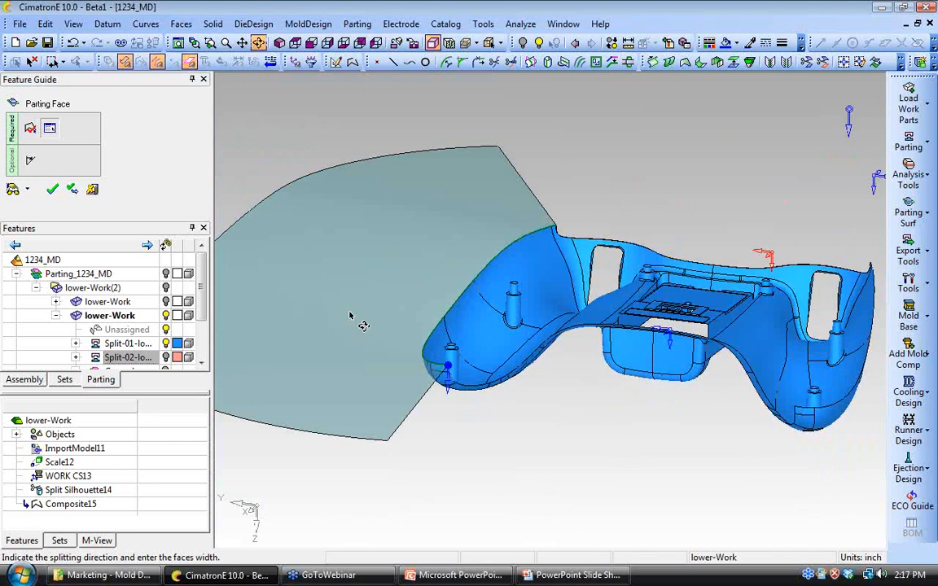
pyautogui.middleClick(326, 264)
# Step: Start a Sweep parting surface with a composite contour along the open edges from the first handle tip past the tray to the other tip
pyautogui.keyDown('ctrl'); pyautogui.moveTo(418, 262); pyautogui.dragTo(423, 282); pyautogui.keyUp('ctrl')
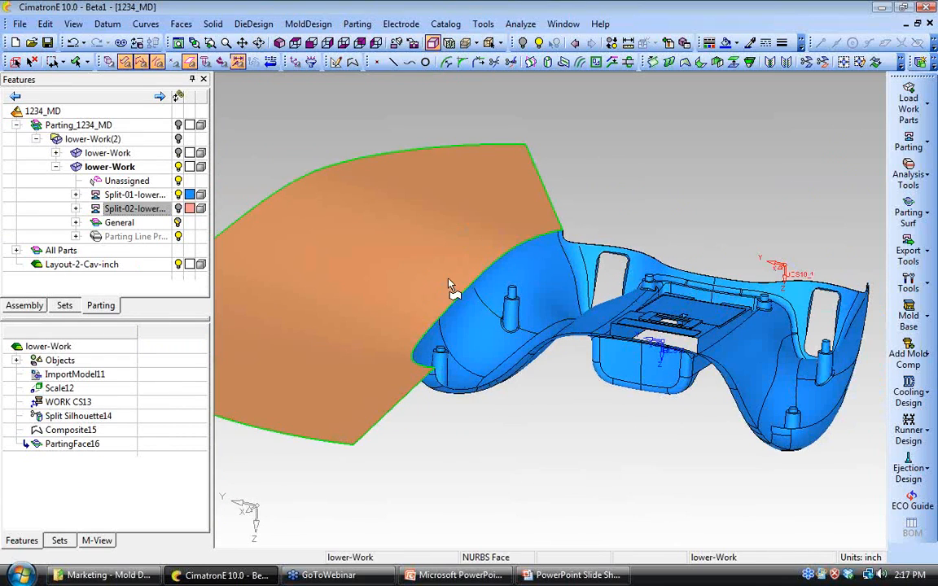
pyautogui.keyDown('ctrl'); pyautogui.moveTo(572, 426); pyautogui.dragTo(546, 393); pyautogui.keyUp('ctrl')
pyautogui.click(910, 211)
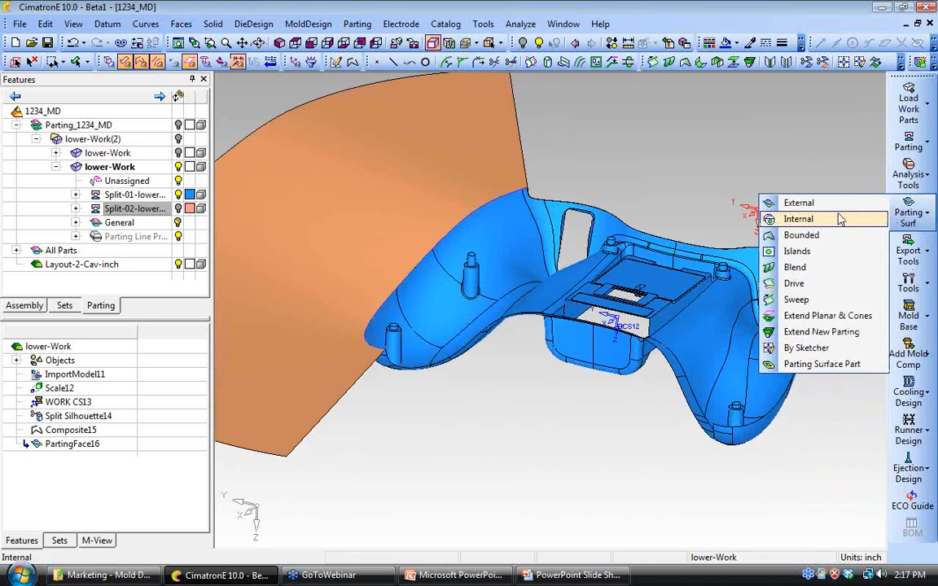
pyautogui.click(796, 300)
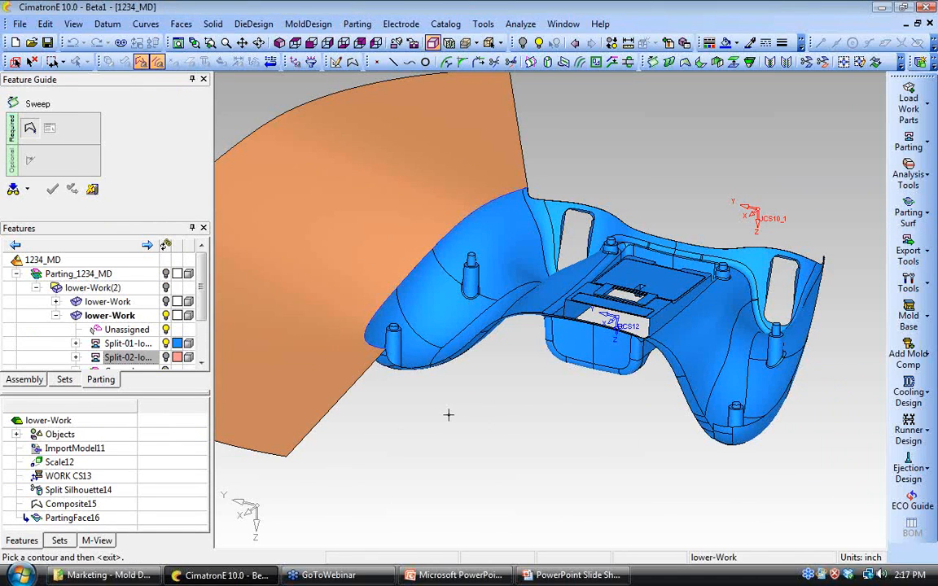
pyautogui.keyDown('ctrl'); pyautogui.moveTo(447, 420); pyautogui.dragTo(455, 394); pyautogui.keyUp('ctrl')
pyautogui.keyDown('ctrl'); pyautogui.moveTo(456, 394); pyautogui.dragTo(460, 380, button='middle'); pyautogui.keyUp('ctrl')
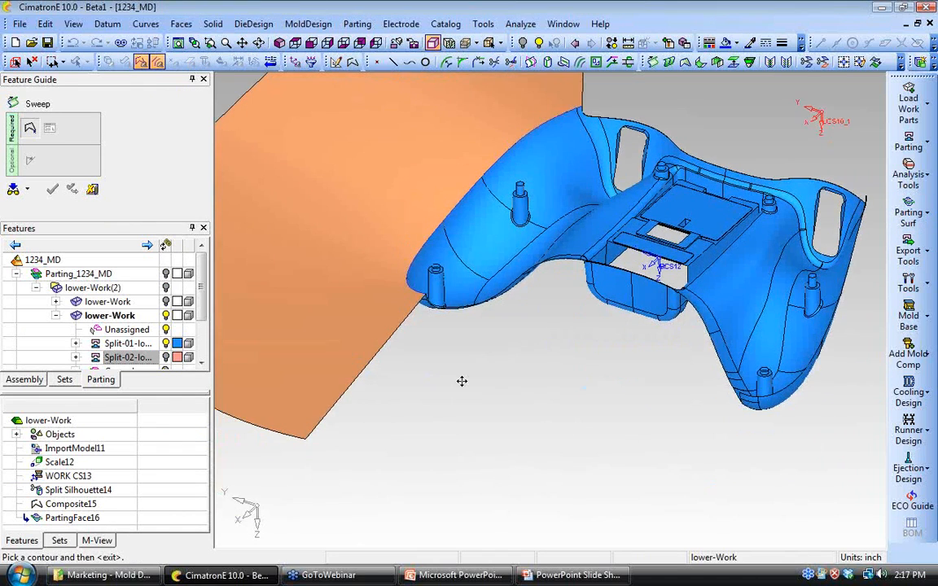
pyautogui.keyDown('ctrl'); pyautogui.moveTo(460, 381); pyautogui.dragTo(385, 115, button='right'); pyautogui.keyUp('ctrl')
pyautogui.middleClick(385, 115)
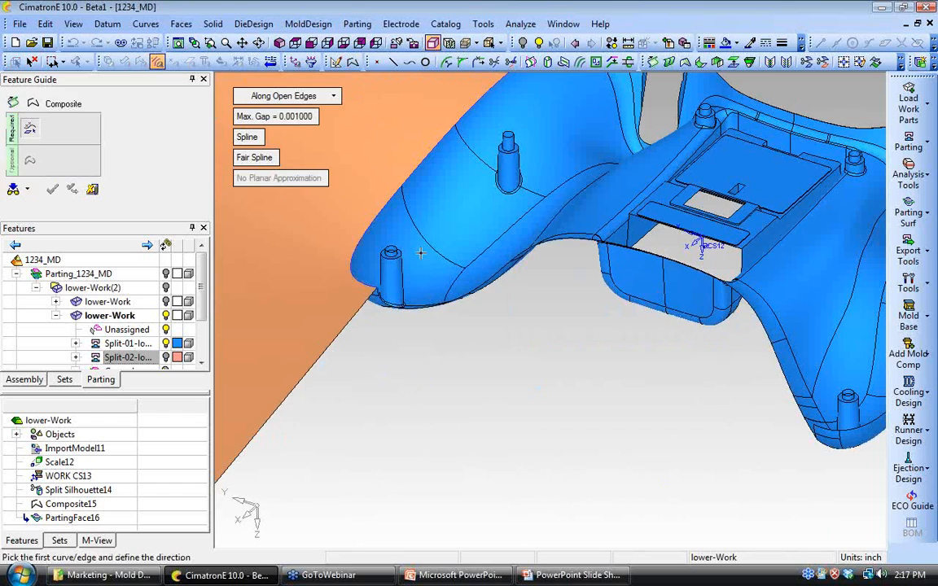
pyautogui.click(378, 294)
pyautogui.middleClick(440, 316)
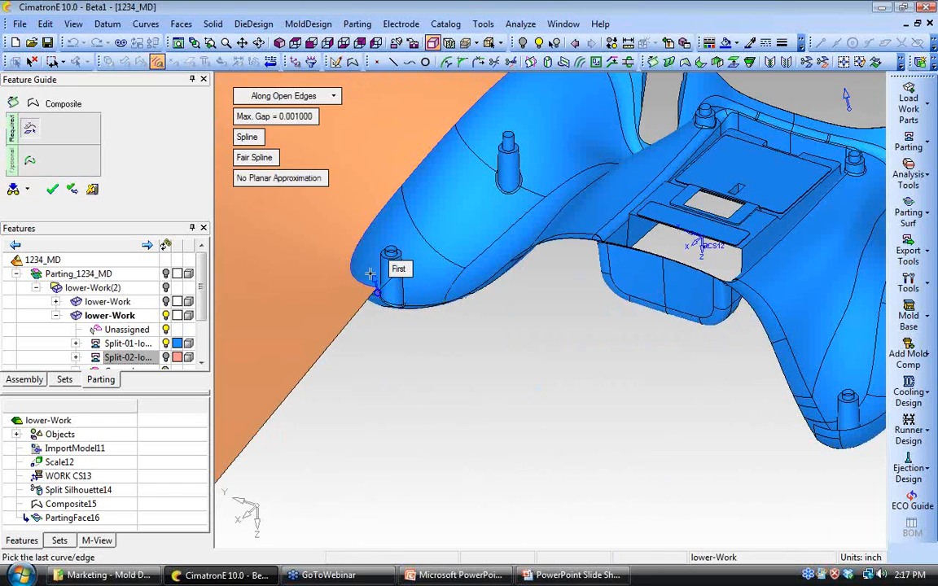
pyautogui.click(815, 436)
pyautogui.middleClick(560, 325)
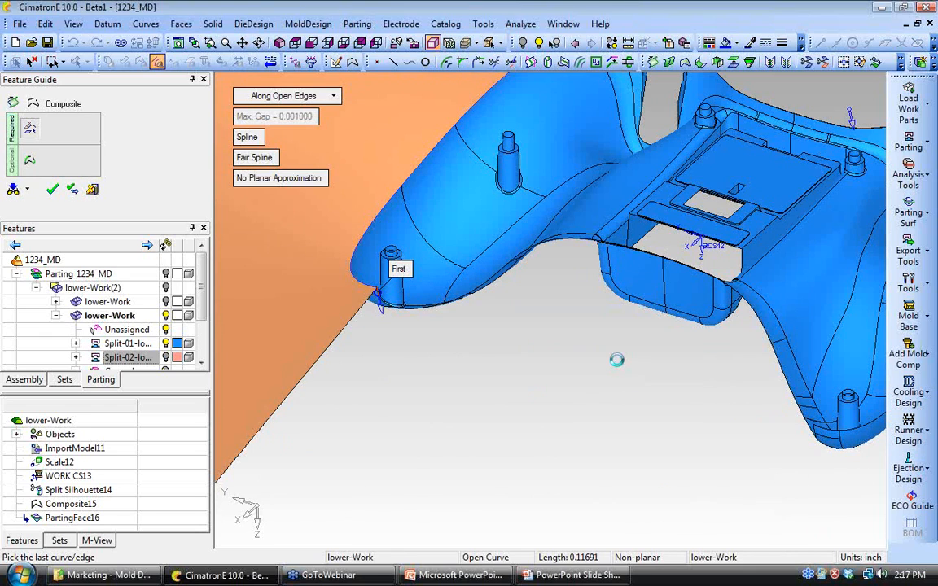
pyautogui.click(609, 362)
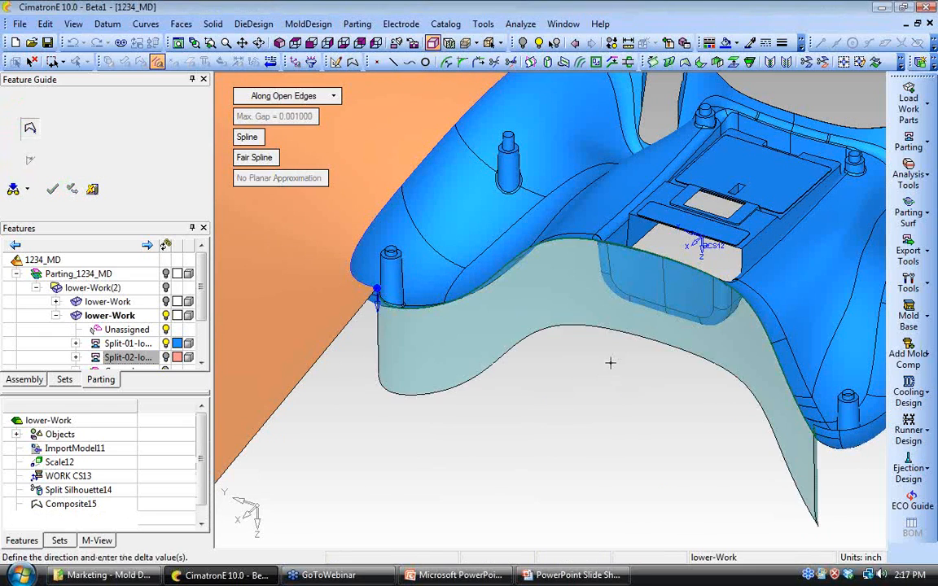
# Step: Direct the sweep along X, set its one-sided delta to 4 inches, and create the surface
pyautogui.rightClick(379, 294)
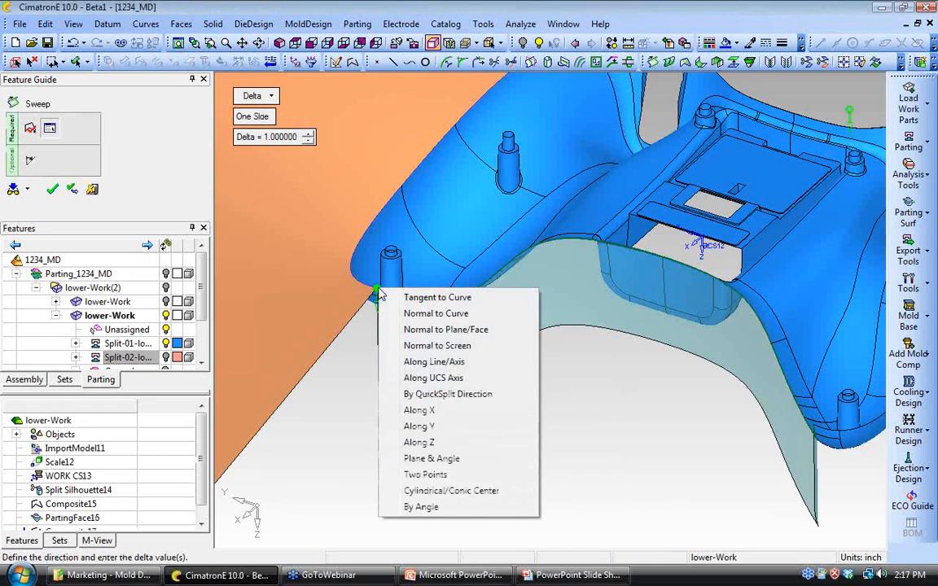
pyautogui.click(439, 410)
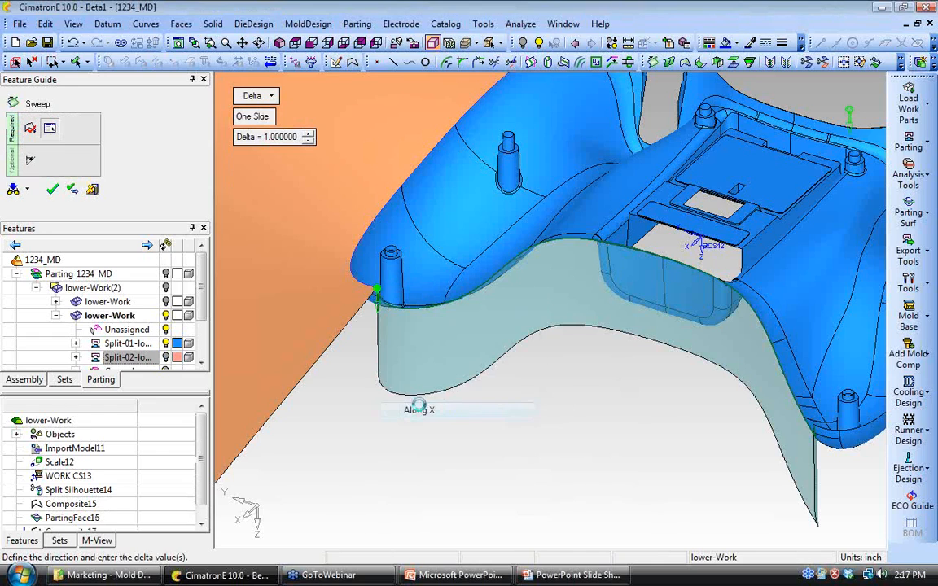
pyautogui.click(277, 137)
pyautogui.write('4')
pyautogui.press('Return')
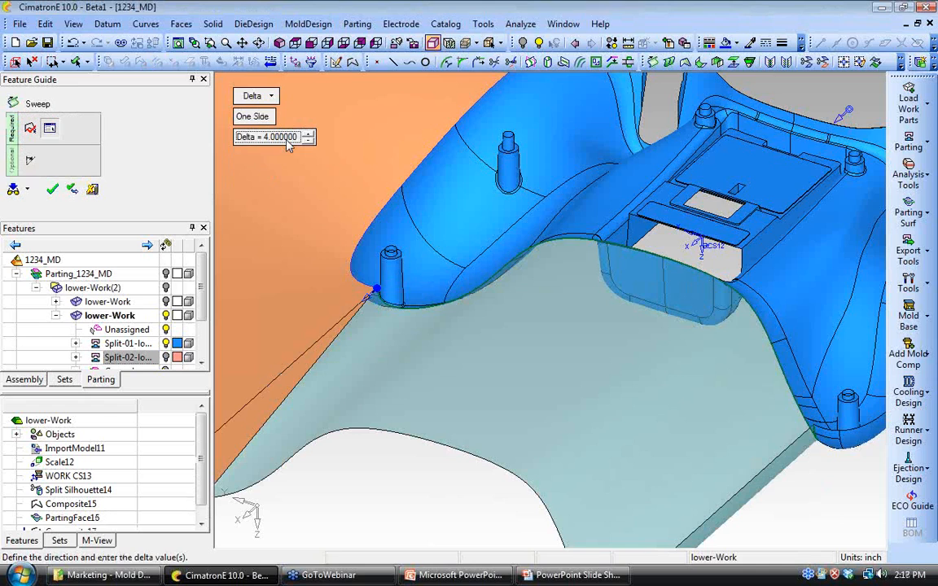
pyautogui.click(52, 191)
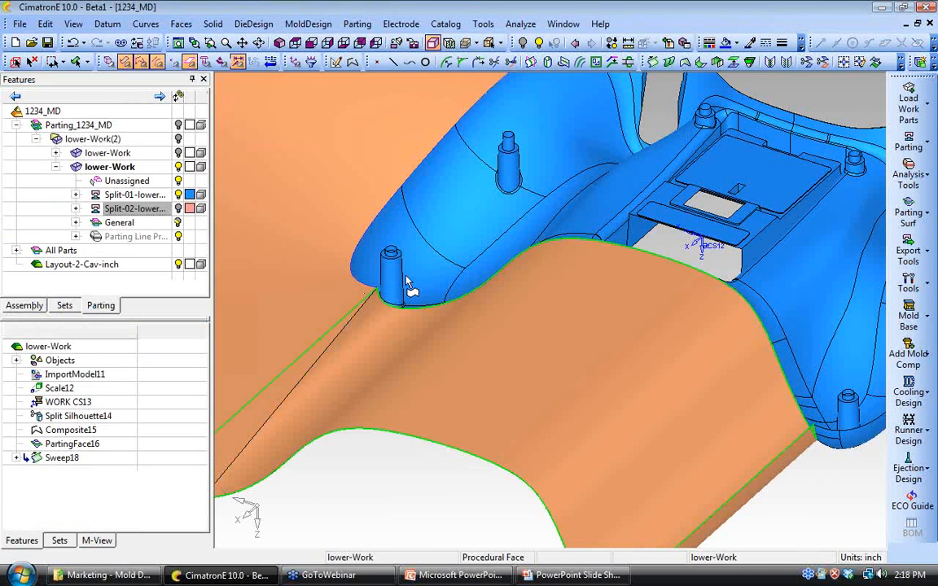
# Step: Create a ZX main plane on UCS12 in the controller's central tray
pyautogui.keyDown('ctrl'); pyautogui.moveTo(406, 275); pyautogui.dragTo(423, 326, button='right'); pyautogui.keyUp('ctrl')
pyautogui.keyDown('ctrl'); pyautogui.moveTo(423, 325); pyautogui.dragTo(458, 360); pyautogui.keyUp('ctrl')
pyautogui.keyDown('ctrl'); pyautogui.moveTo(458, 359); pyautogui.dragTo(433, 410, button='middle'); pyautogui.keyUp('ctrl')
pyautogui.keyDown('ctrl'); pyautogui.moveTo(433, 410); pyautogui.dragTo(491, 333, button='right'); pyautogui.keyUp('ctrl')
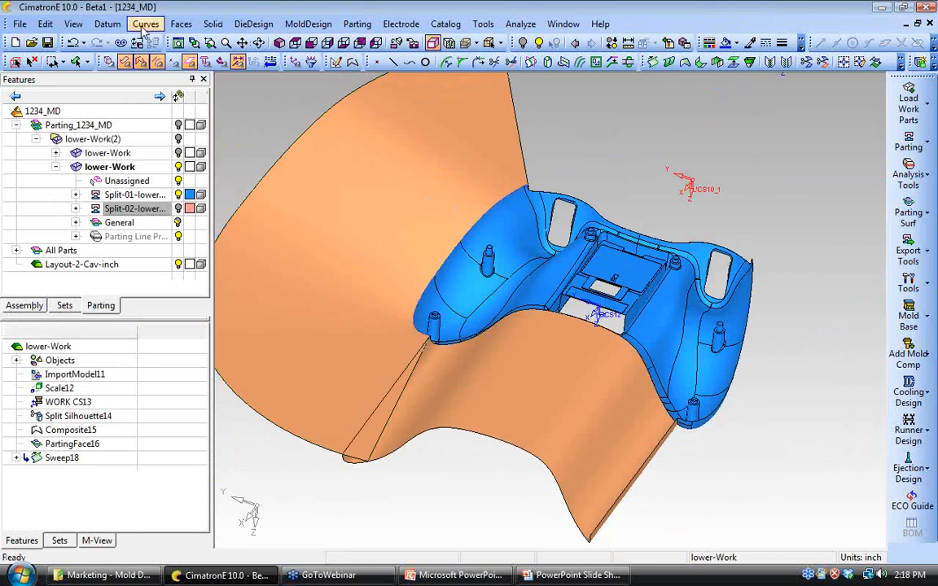
pyautogui.click(107, 23)
pyautogui.moveTo(123, 43)
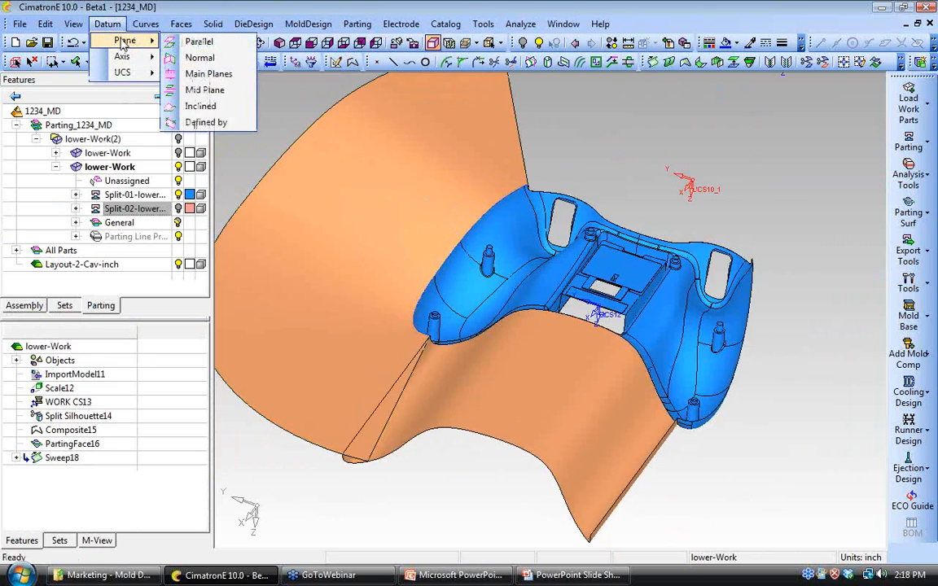
pyautogui.click(187, 73)
pyautogui.click(273, 96)
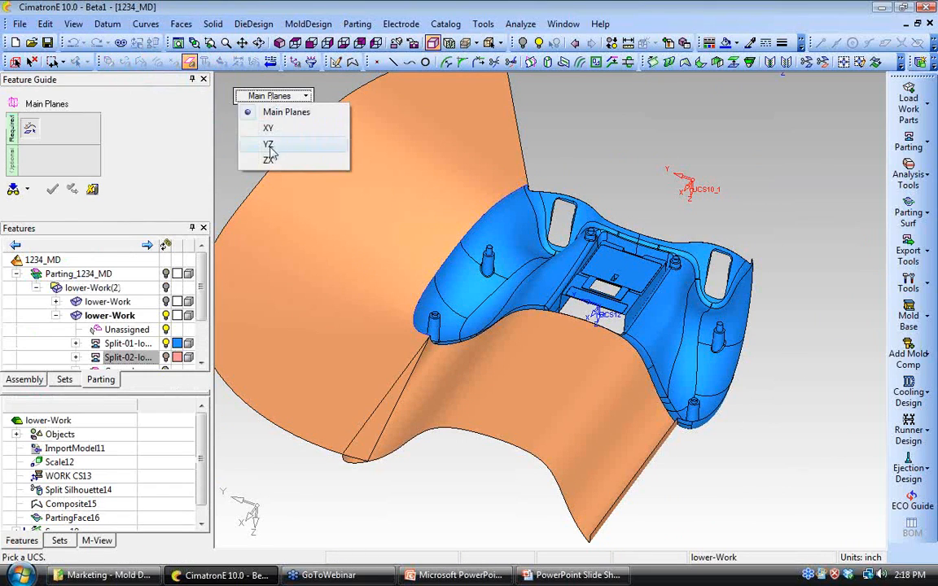
pyautogui.click(267, 160)
pyautogui.click(600, 314)
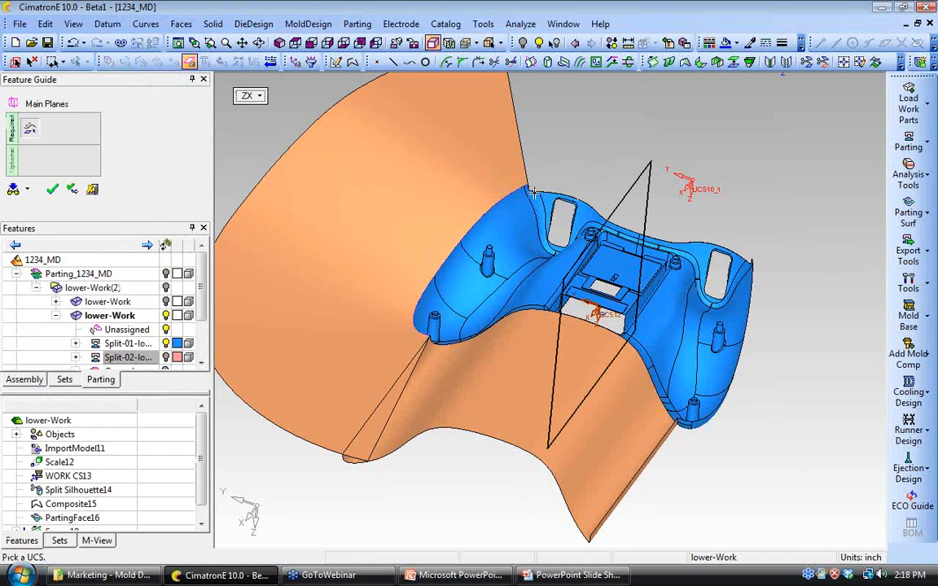
pyautogui.click(52, 188)
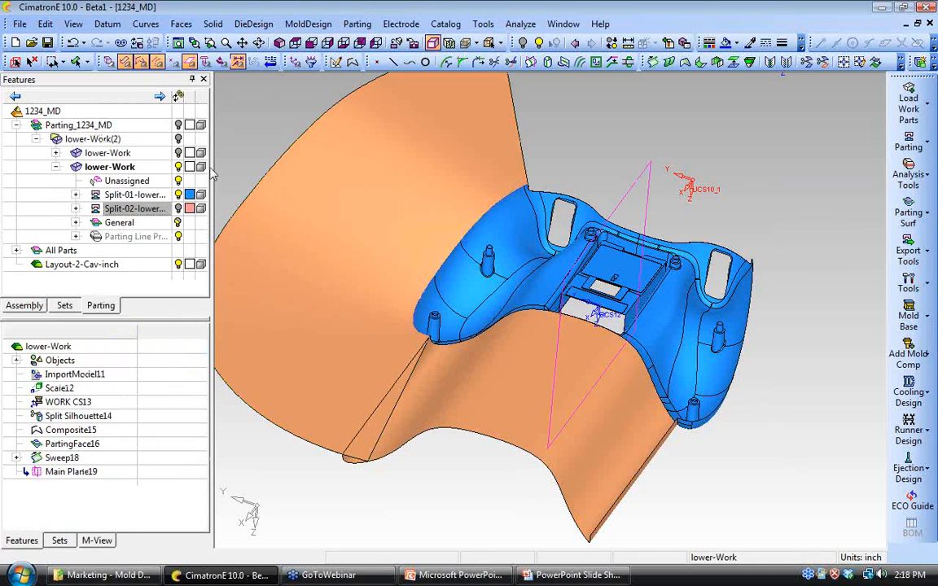
pyautogui.keyDown('ctrl'); pyautogui.moveTo(380, 291); pyautogui.dragTo(380, 236); pyautogui.keyUp('ctrl')
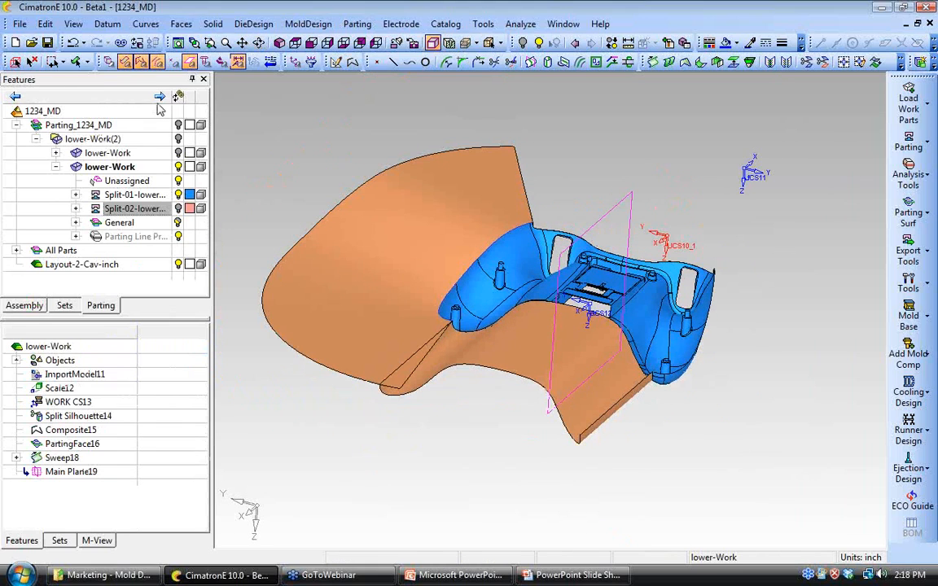
# Step: Copy-mirror the large parting face beside the first handle about the ZX main plane, with merging off
pyautogui.click(49, 25)
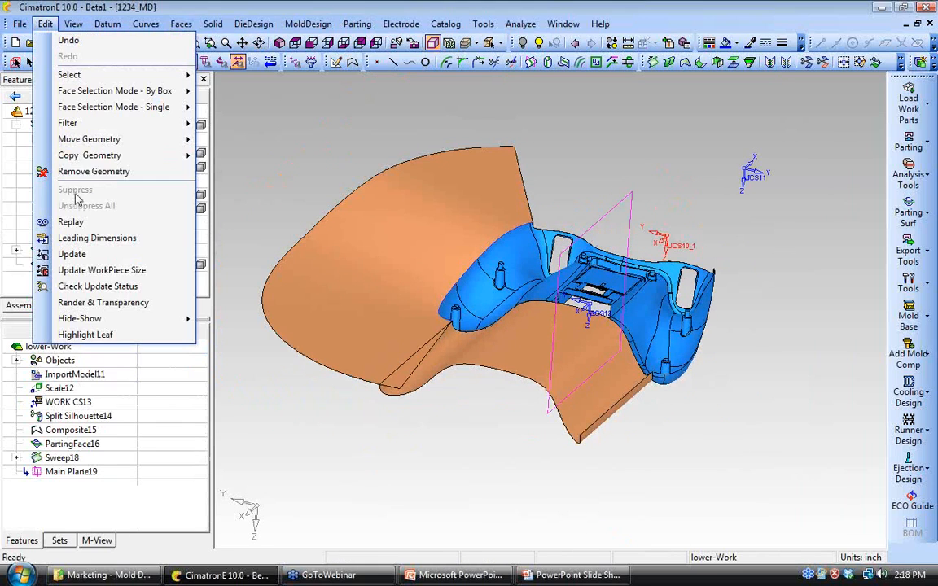
pyautogui.moveTo(97, 155)
pyautogui.click(251, 222)
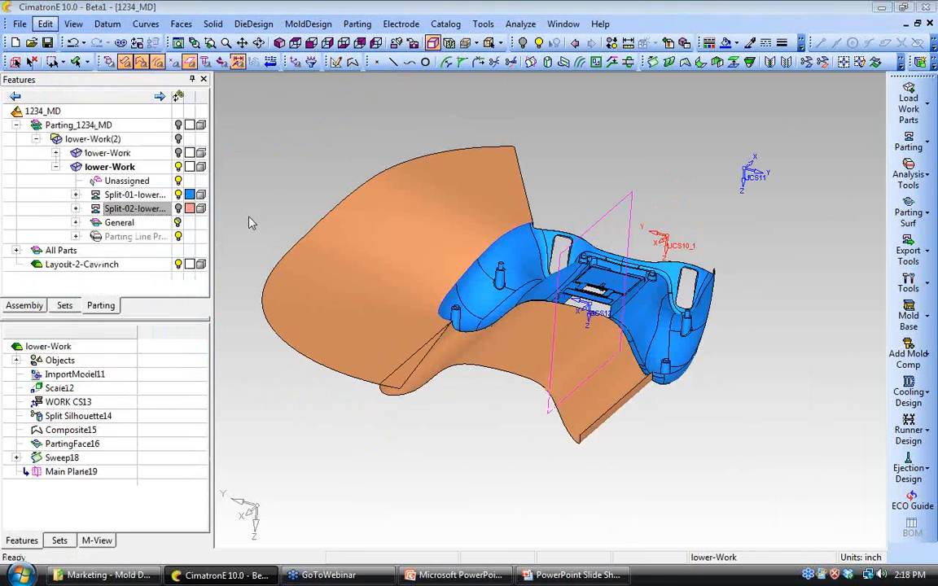
pyautogui.click(387, 257)
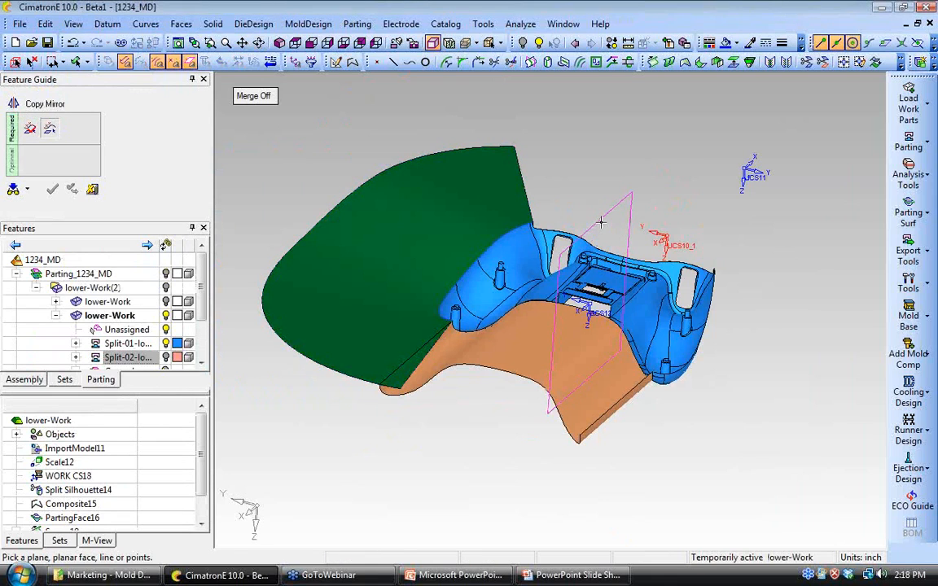
pyautogui.click(601, 220)
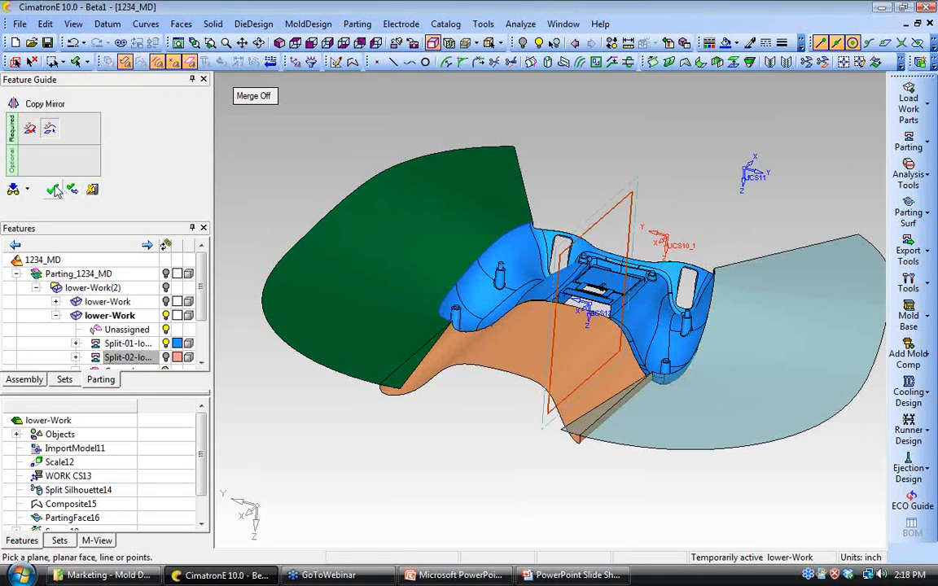
pyautogui.click(53, 189)
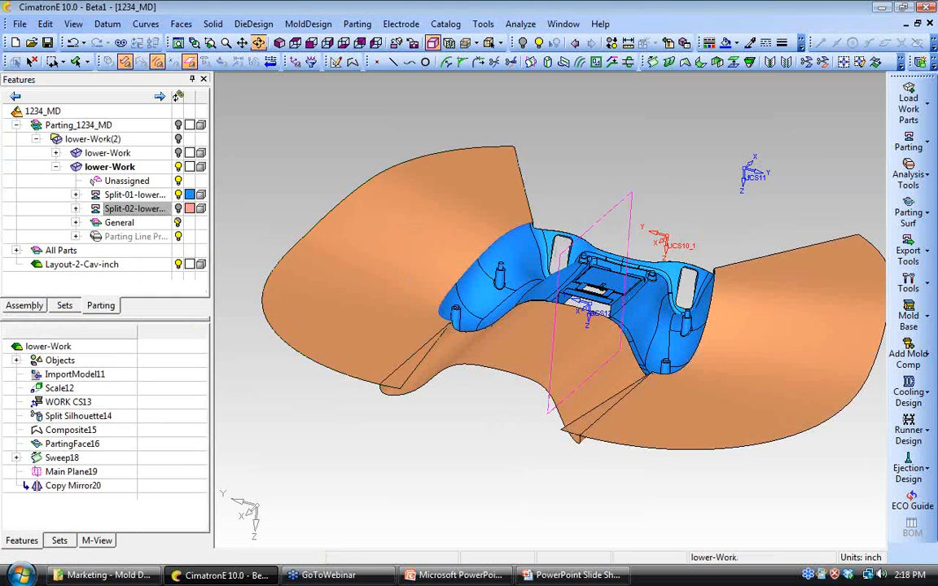
# Step: Trim the swept parting surface against the two large side parting faces, using the Trim Both option
pyautogui.keyDown('ctrl'); pyautogui.moveTo(543, 419); pyautogui.dragTo(547, 463); pyautogui.keyUp('ctrl')
pyautogui.keyDown('ctrl'); pyautogui.moveTo(547, 462); pyautogui.dragTo(550, 366, button='right'); pyautogui.keyUp('ctrl')
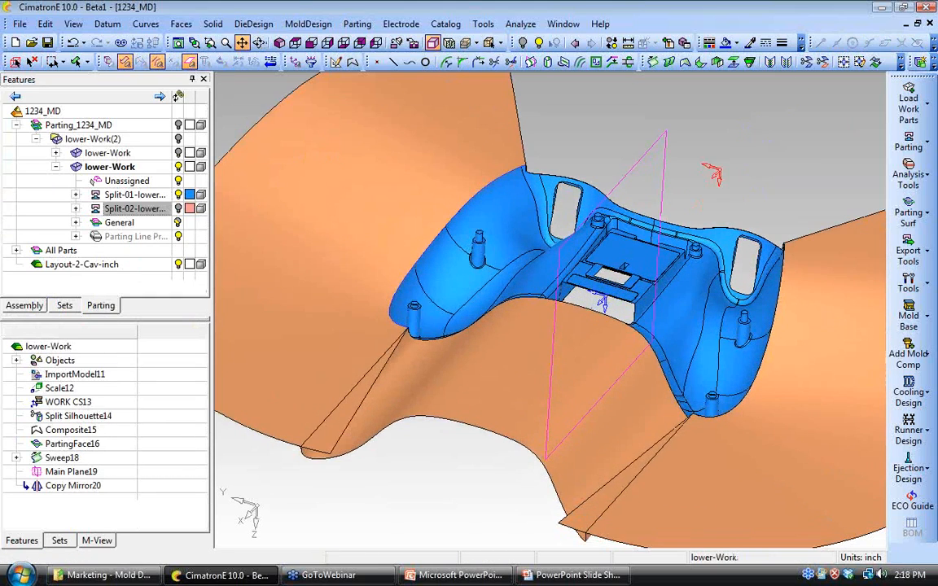
pyautogui.keyDown('ctrl'); pyautogui.moveTo(537, 405); pyautogui.dragTo(529, 373, button='middle'); pyautogui.keyUp('ctrl')
pyautogui.click(182, 28)
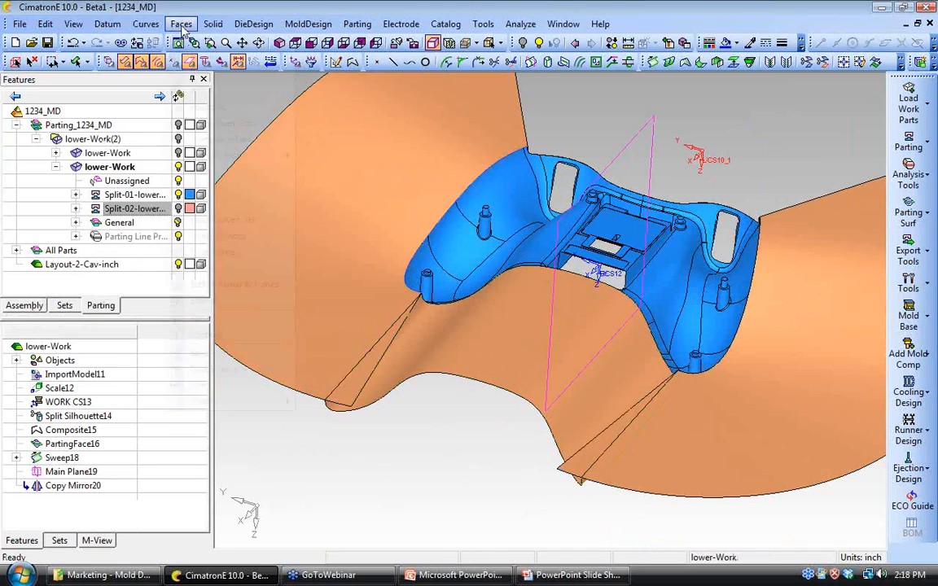
pyautogui.click(188, 383)
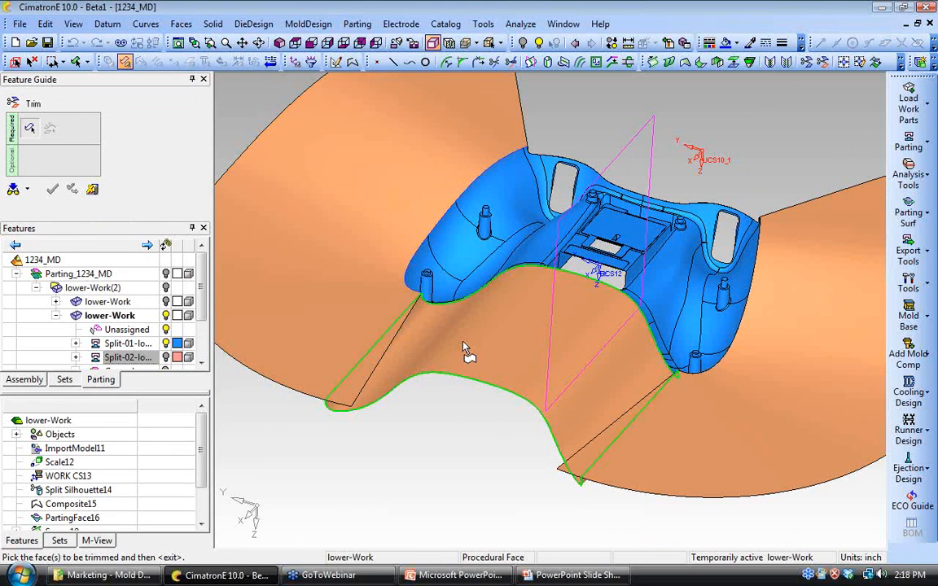
pyautogui.click(466, 350)
pyautogui.middleClick(456, 382)
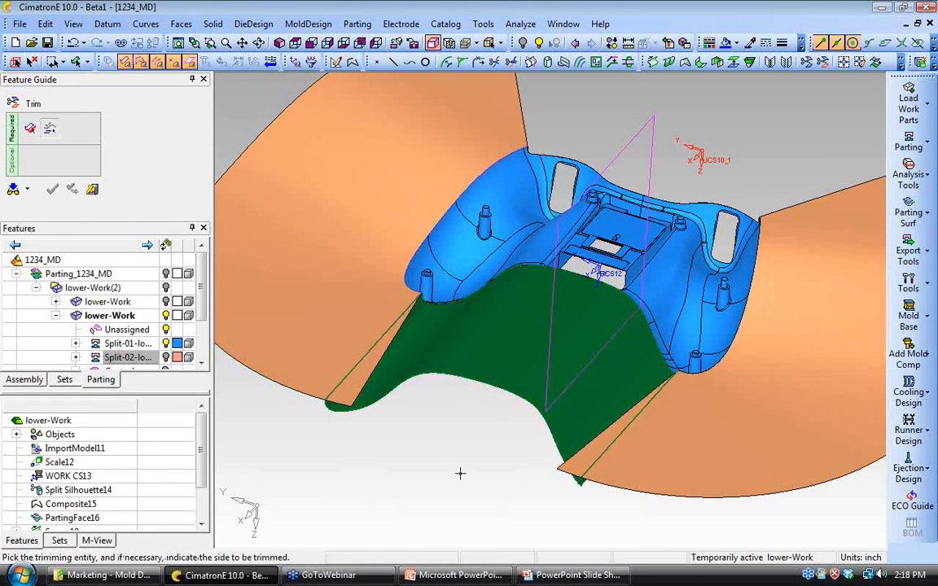
pyautogui.click(350, 248)
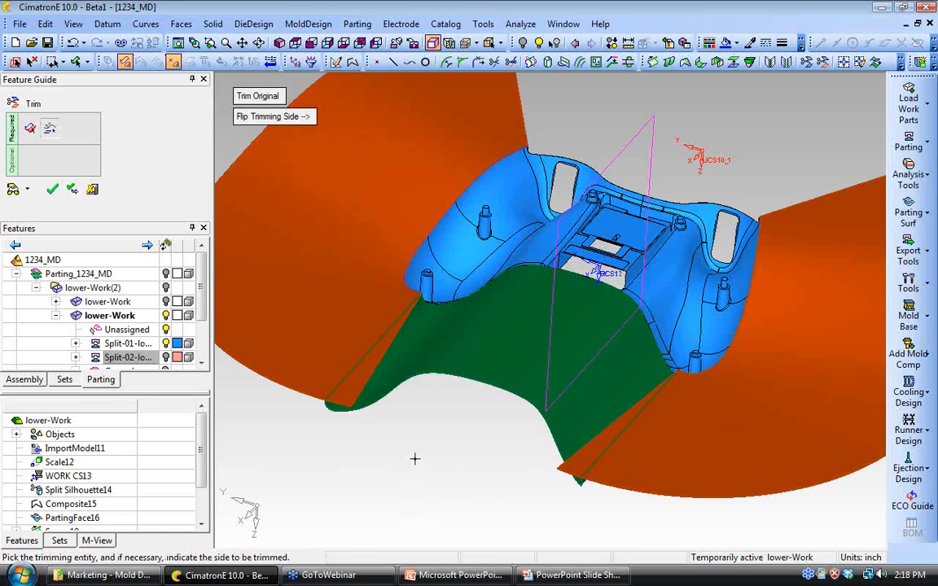
pyautogui.click(249, 96)
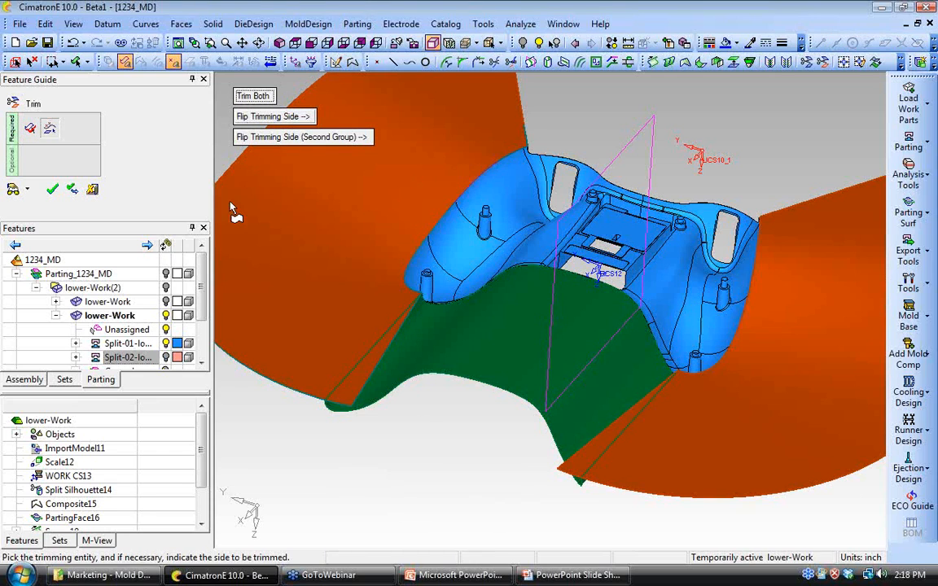
pyautogui.click(52, 190)
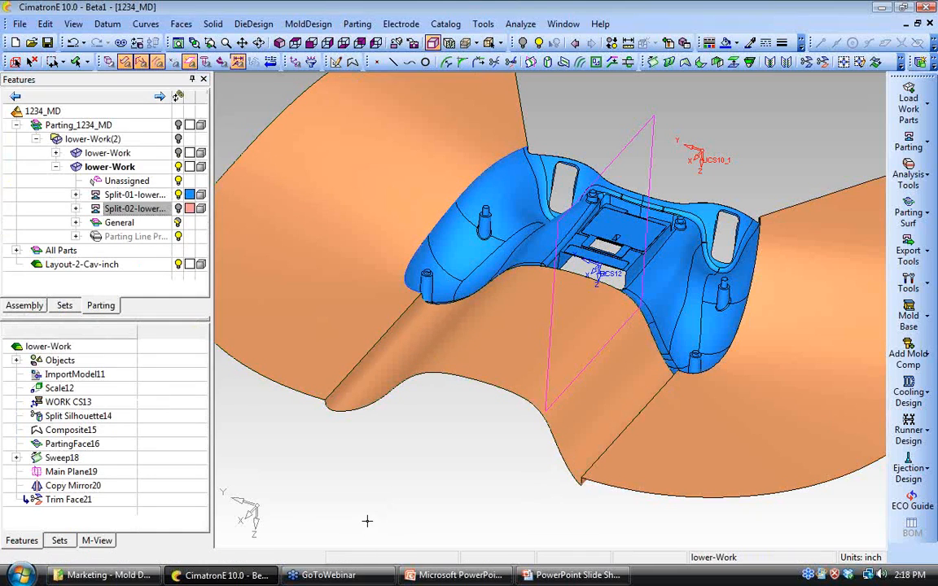
# Step: Start a Blend parting surface between the facing open edges of the original and mirrored side parting faces
pyautogui.moveTo(353, 521); pyautogui.dragTo(331, 476, button='middle')
pyautogui.keyDown('ctrl'); pyautogui.moveTo(396, 472); pyautogui.dragTo(360, 418, button='right'); pyautogui.keyUp('ctrl')
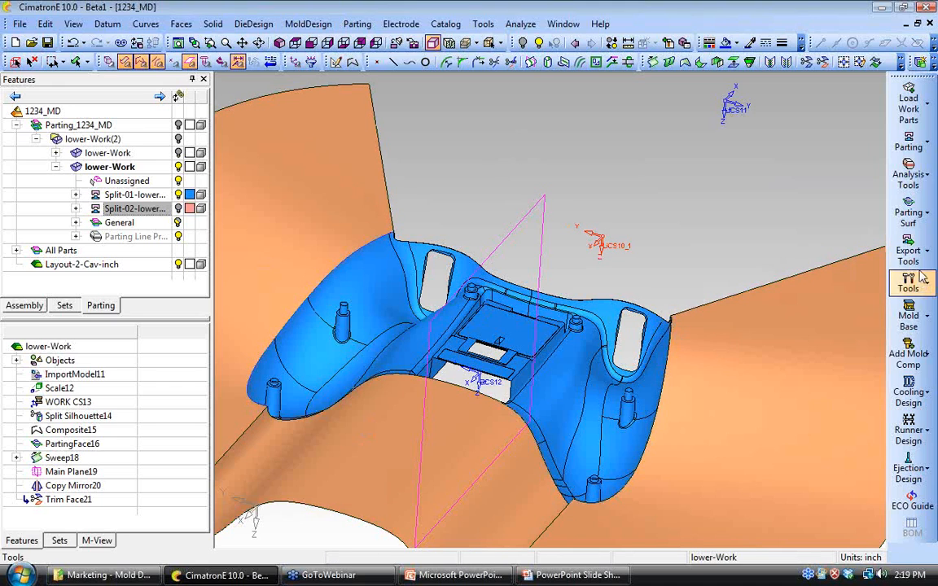
pyautogui.click(909, 222)
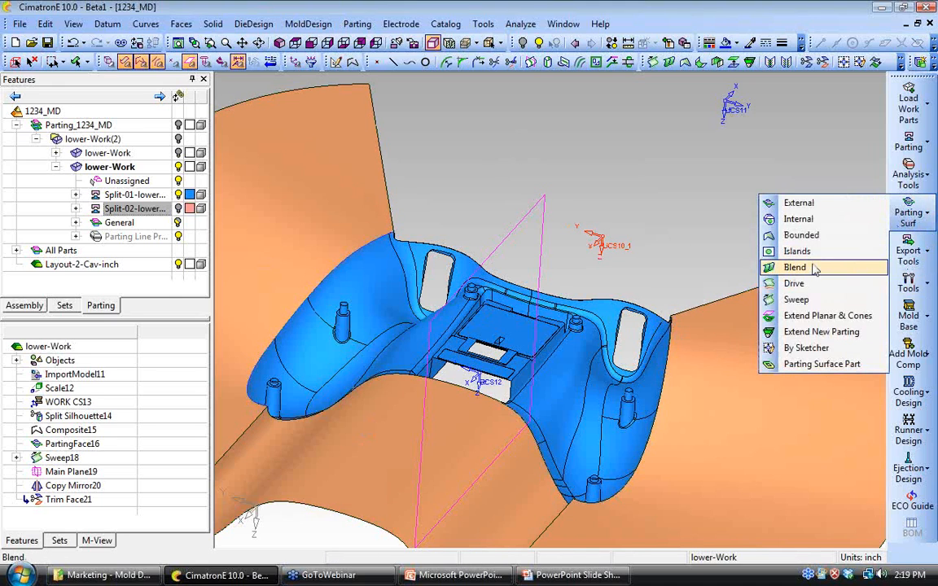
pyautogui.click(736, 239)
pyautogui.click(392, 225)
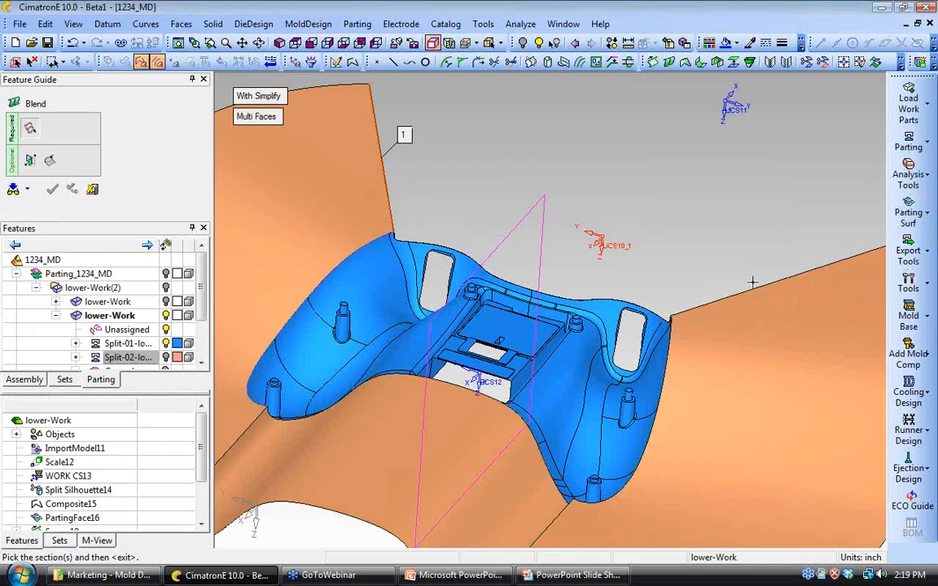
pyautogui.click(710, 303)
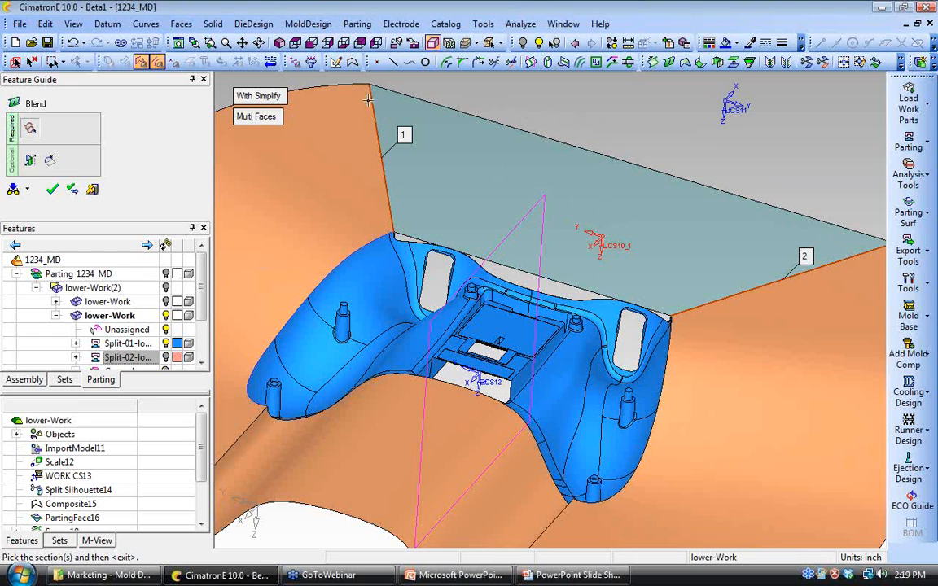
# Step: Bound the blend with a composite along the controller's open edges from one side parting face to the other, and create the surface
pyautogui.click(49, 159)
pyautogui.click(352, 62)
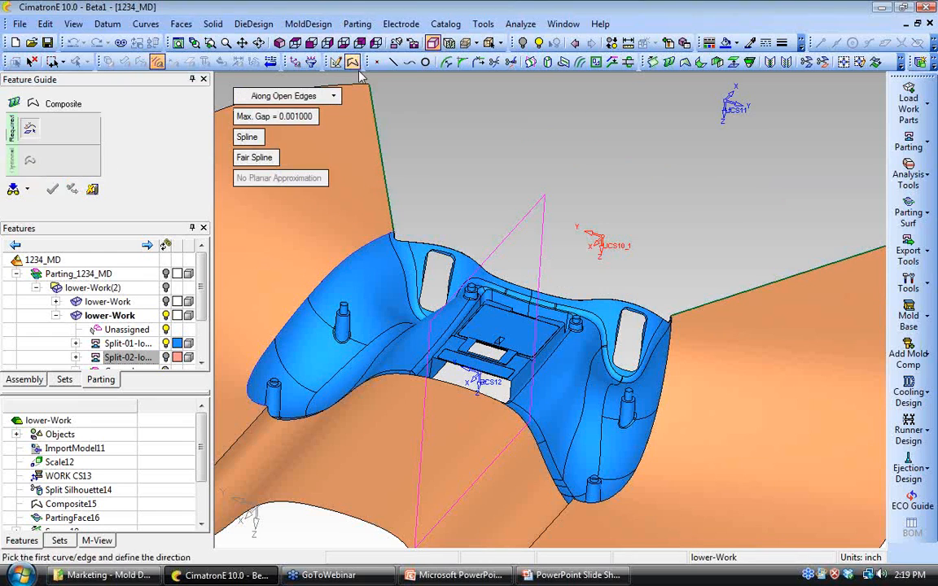
pyautogui.scroll(4, 465, 194)
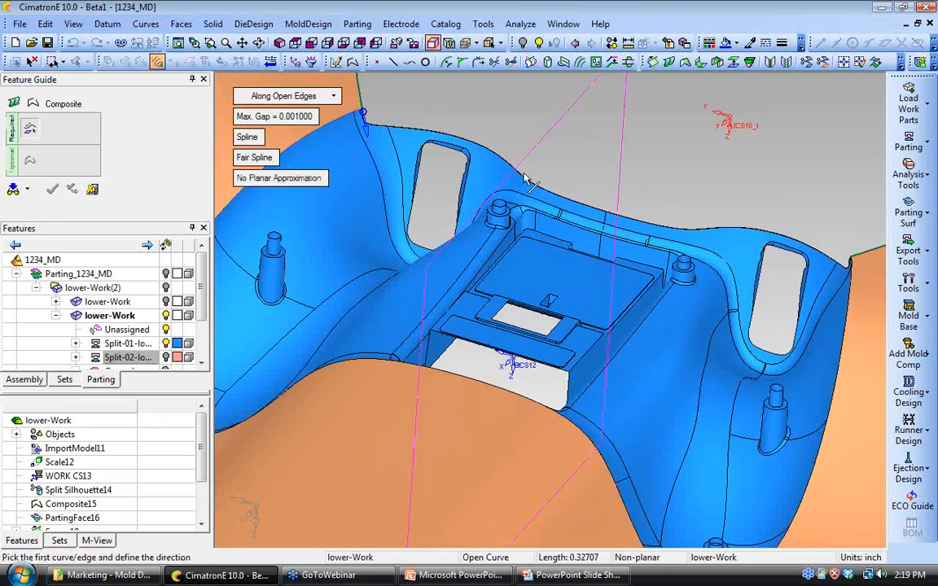
pyautogui.click(524, 179)
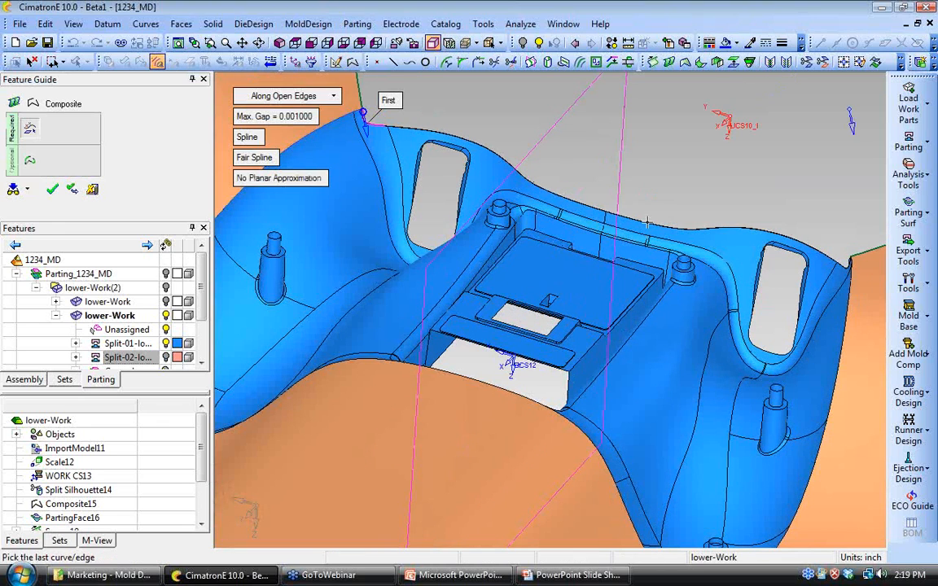
pyautogui.click(849, 263)
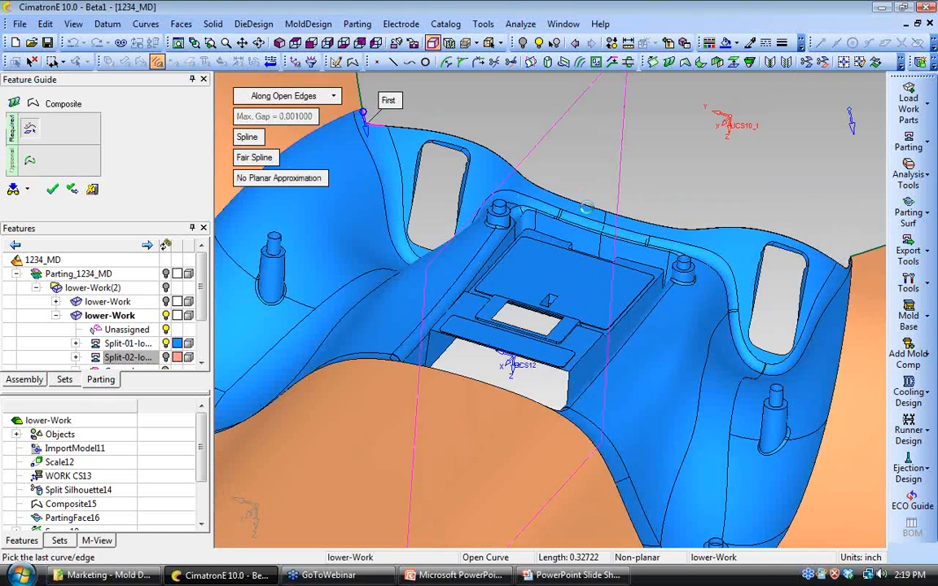
pyautogui.rightClick(566, 161)
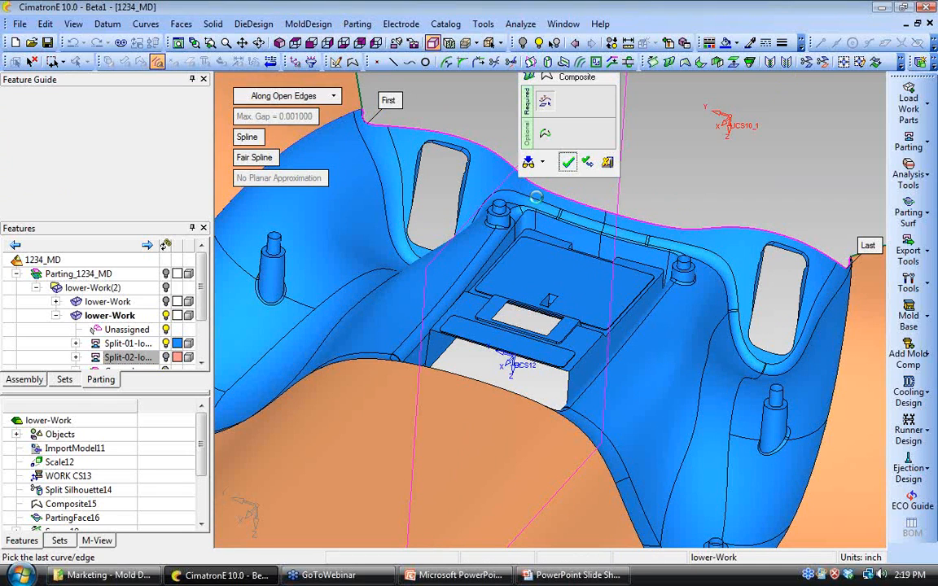
pyautogui.click(537, 159)
pyautogui.keyDown('ctrl'); pyautogui.moveTo(599, 92); pyautogui.dragTo(517, 230, button='middle'); pyautogui.keyUp('ctrl')
pyautogui.scroll(-3, 517, 230)
pyautogui.click(56, 189)
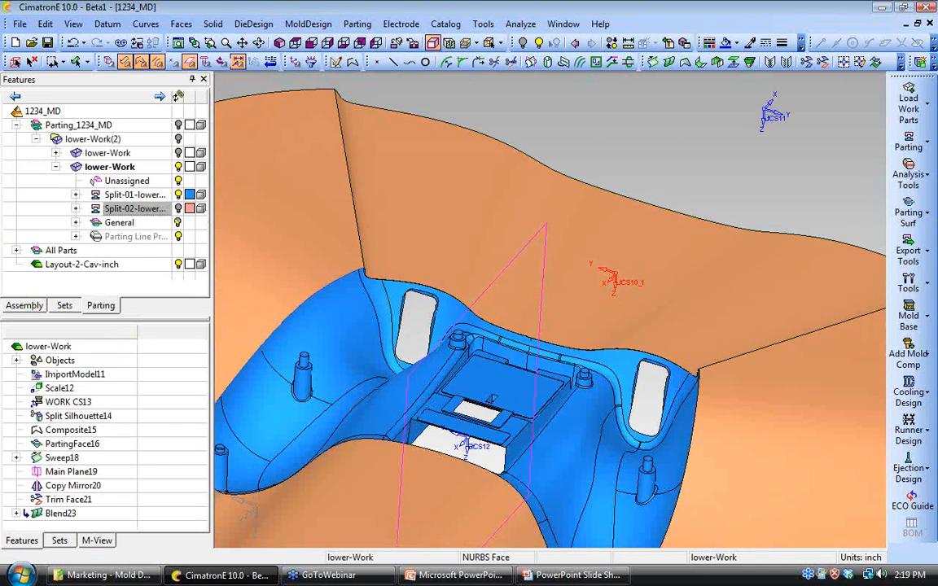
# Step: Show the Split-02 faces and run QuickSplit, sliding the two split sides apart from the parting surfaces
pyautogui.keyDown('ctrl'); pyautogui.moveTo(410, 368); pyautogui.dragTo(489, 309); pyautogui.keyUp('ctrl')
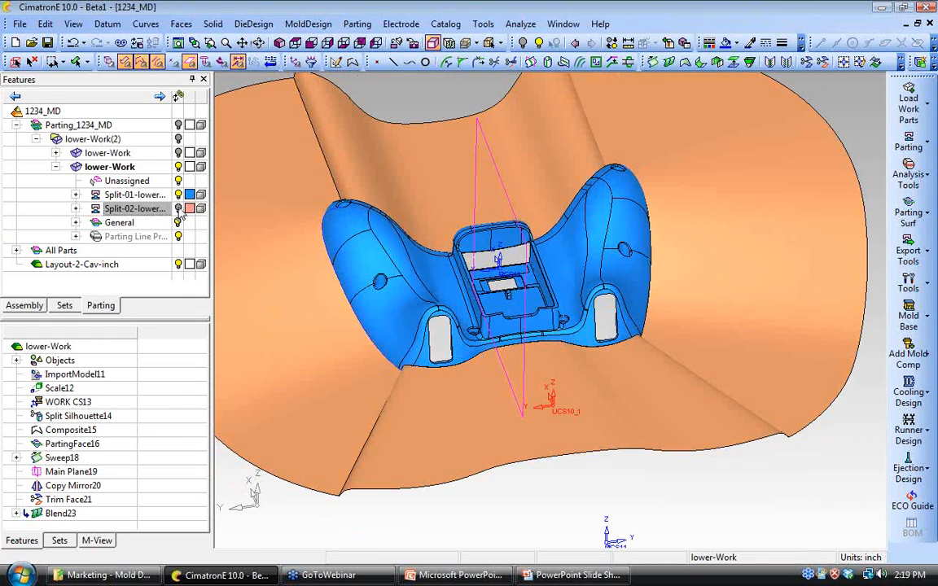
pyautogui.click(178, 208)
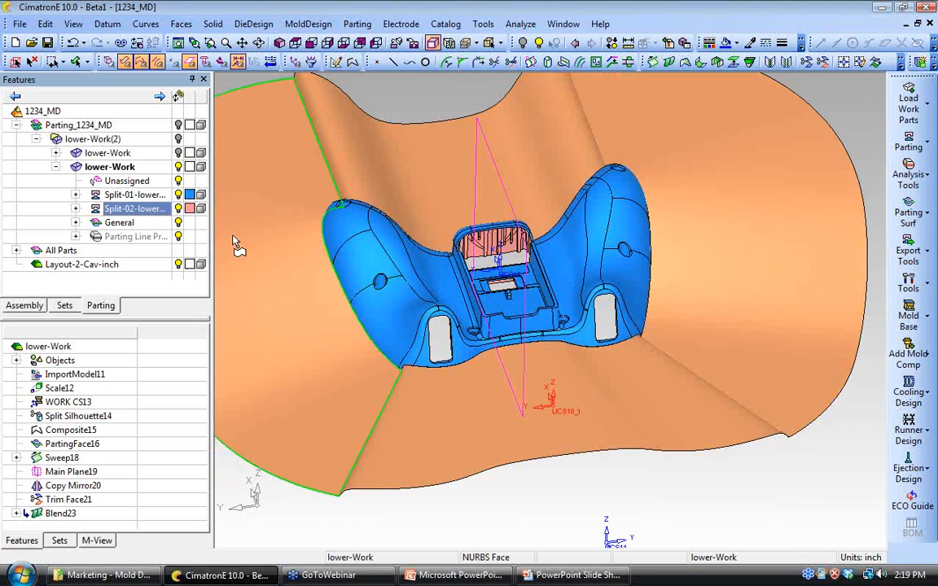
pyautogui.click(897, 147)
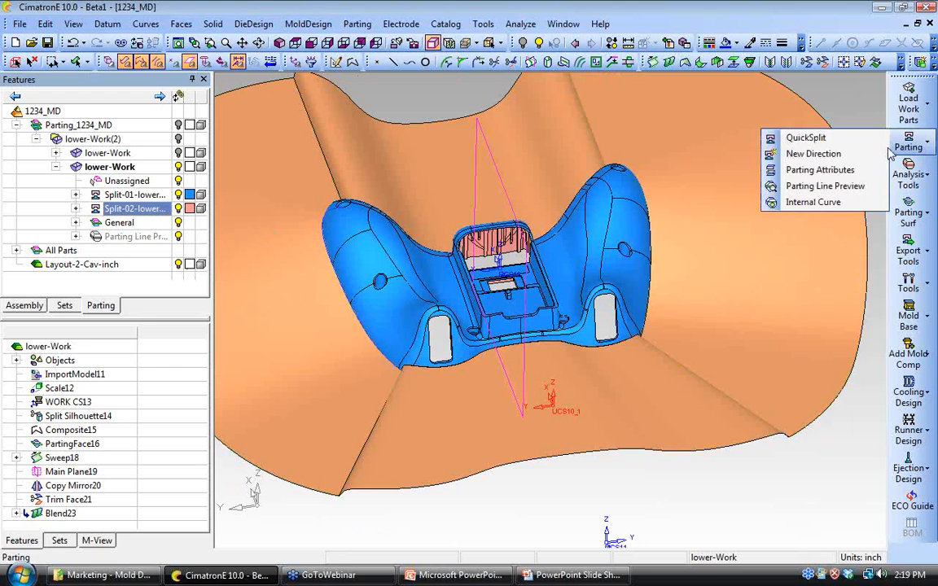
pyautogui.click(804, 137)
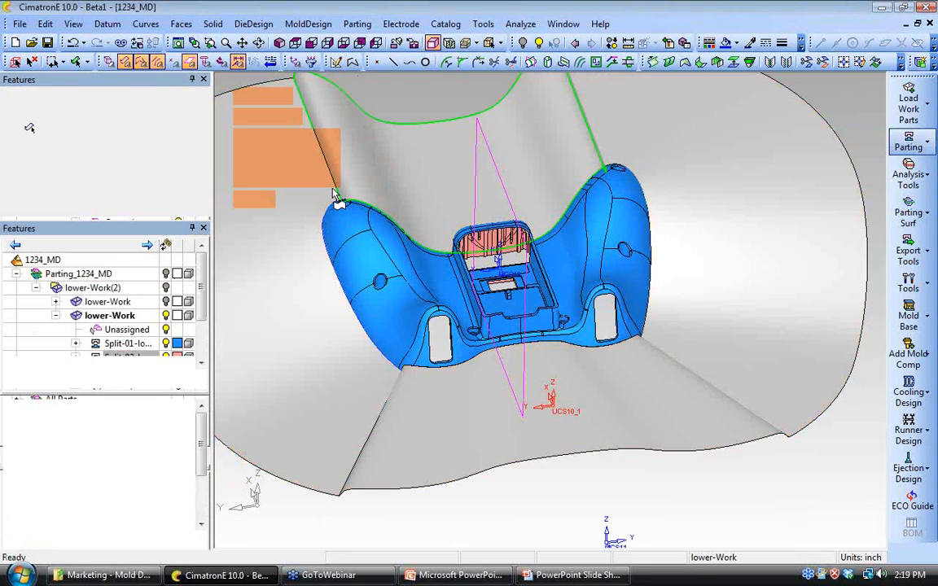
pyautogui.moveTo(250, 143); pyautogui.dragTo(277, 155)
pyautogui.keyDown('ctrl'); pyautogui.moveTo(407, 310); pyautogui.dragTo(411, 354, button='right'); pyautogui.keyUp('ctrl')
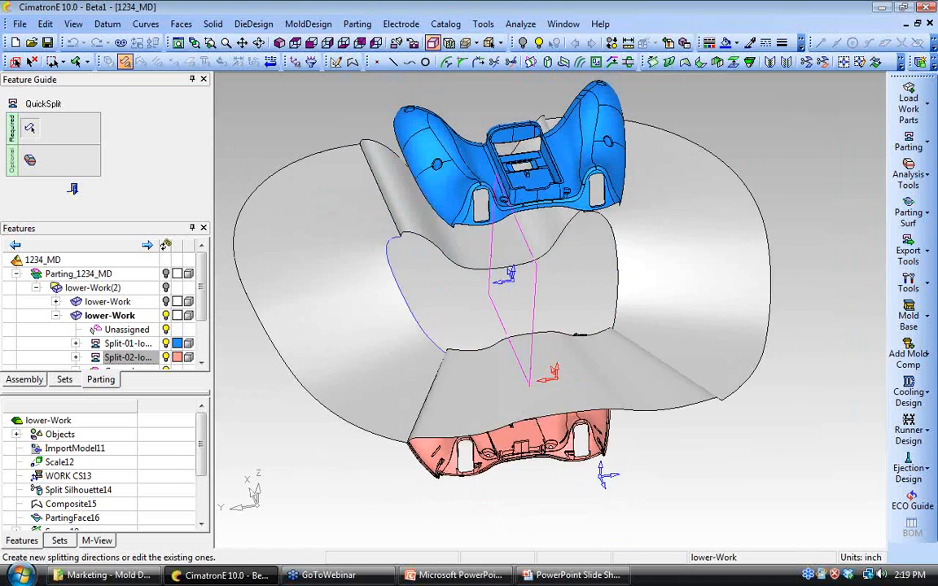
pyautogui.keyDown('ctrl'); pyautogui.moveTo(399, 350); pyautogui.dragTo(427, 338); pyautogui.keyUp('ctrl')
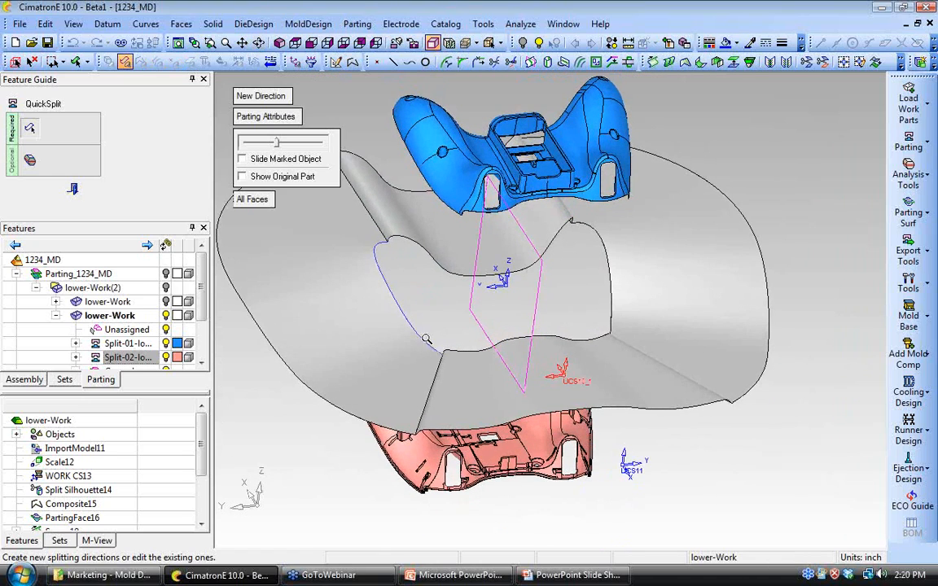
# Step: Assign all the external parting surfaces to both the blue and the pink split directions through Parting Attributes
pyautogui.click(285, 122)
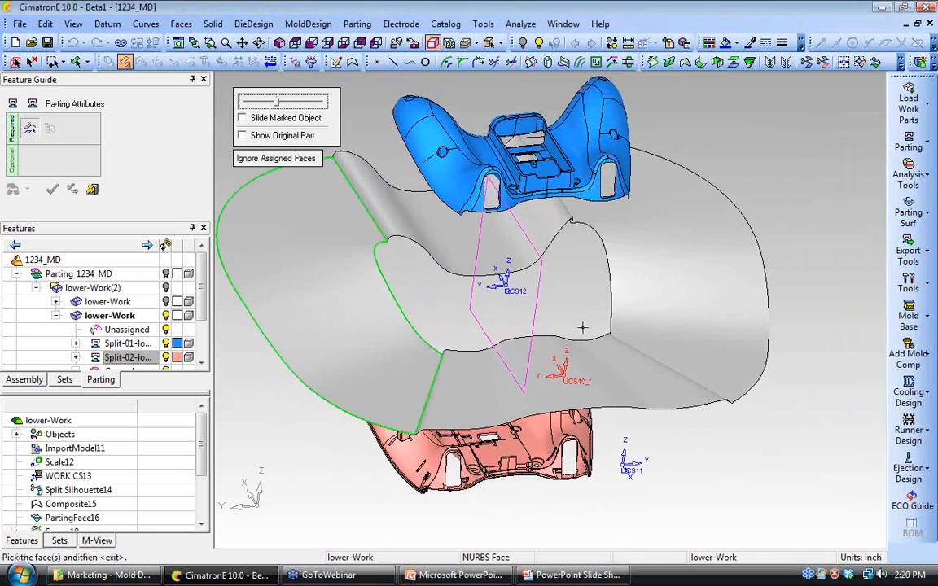
pyautogui.moveTo(354, 229); pyautogui.dragTo(691, 438)
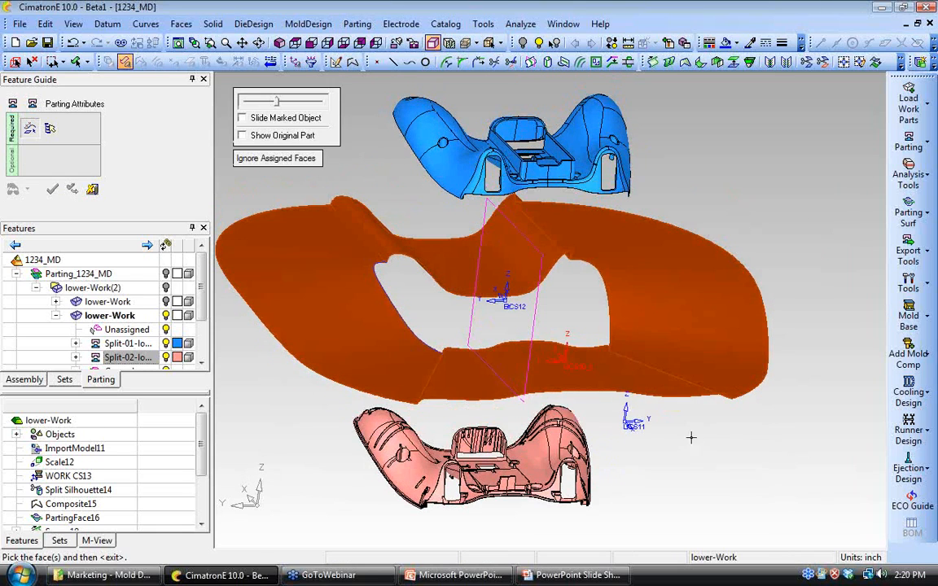
pyautogui.middleClick(732, 241)
pyautogui.click(603, 161)
pyautogui.click(543, 457)
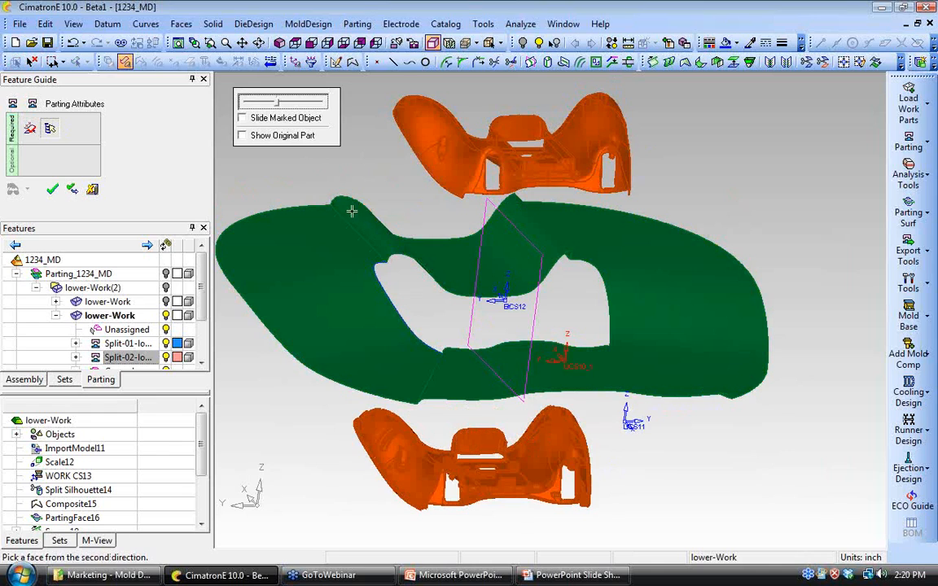
pyautogui.click(52, 189)
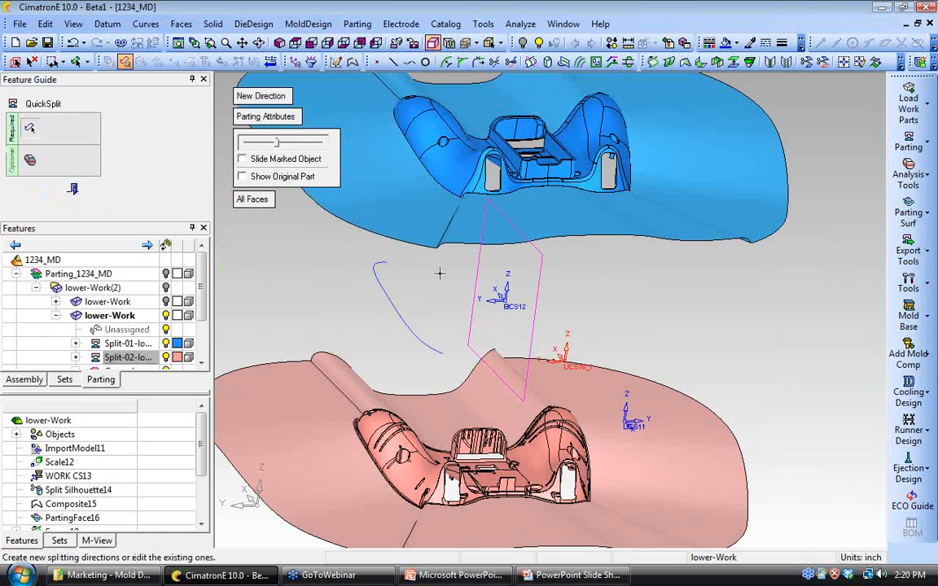
# Step: Slide the two split sides slightly further apart to examine them with their parting surfaces, and exit QuickSplit
pyautogui.moveTo(275, 143)
pyautogui.mouseDown()
pyautogui.moveTo(268, 145)
pyautogui.moveTo(276, 145)
pyautogui.mouseUp()
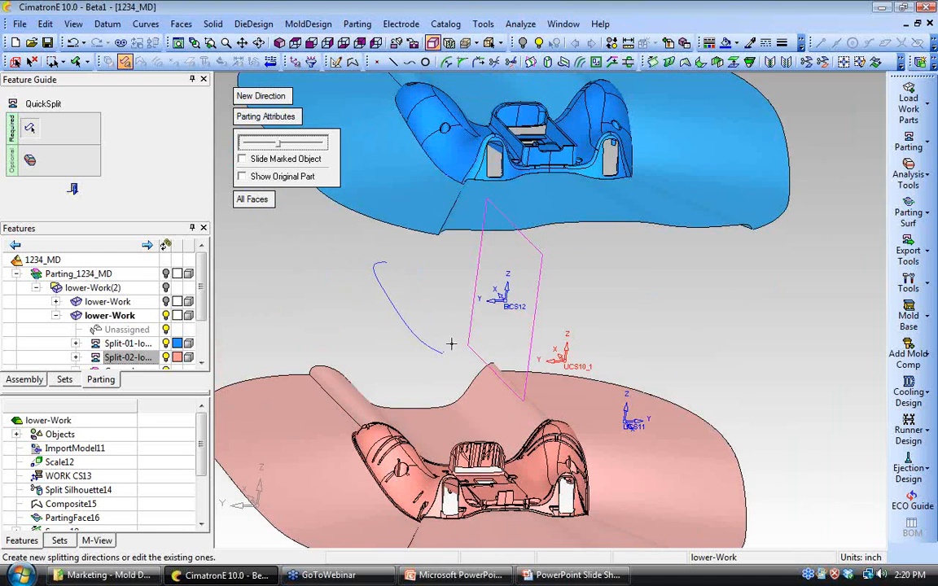
pyautogui.moveTo(521, 329); pyautogui.dragTo(522, 381, button='middle')
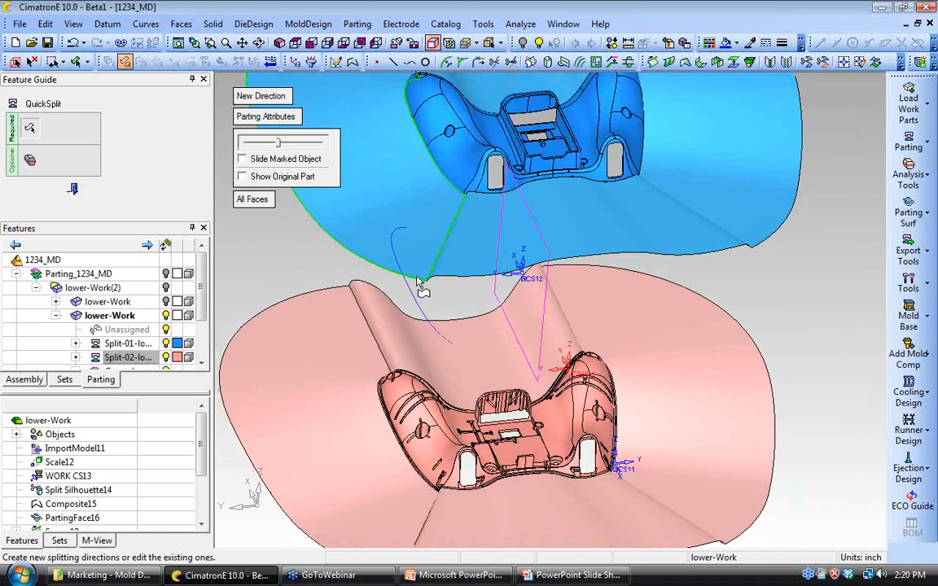
pyautogui.click(72, 188)
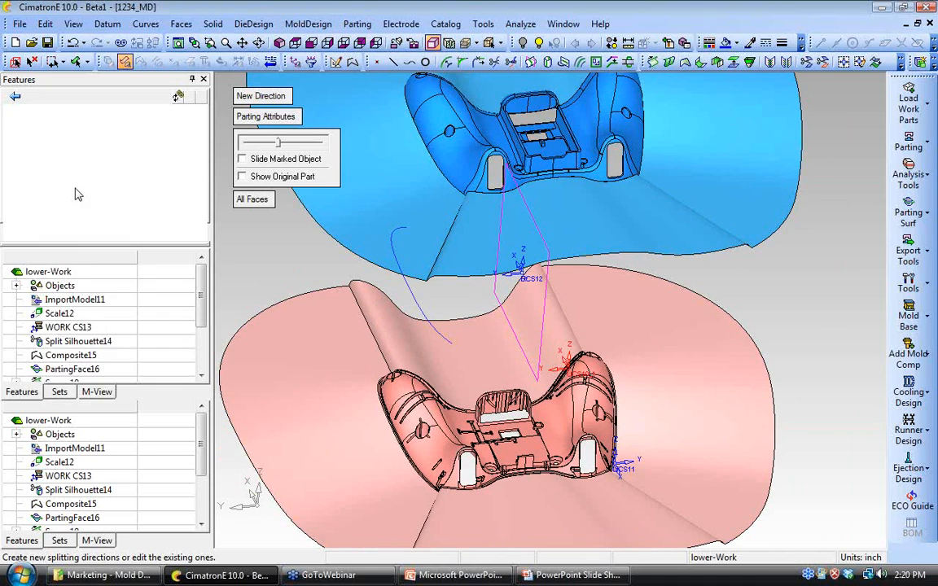
# Step: Hide the Split-01 faces and create the internal parting curves around the controller's openings with an adjoin tolerance of 0.01
pyautogui.click(131, 194)
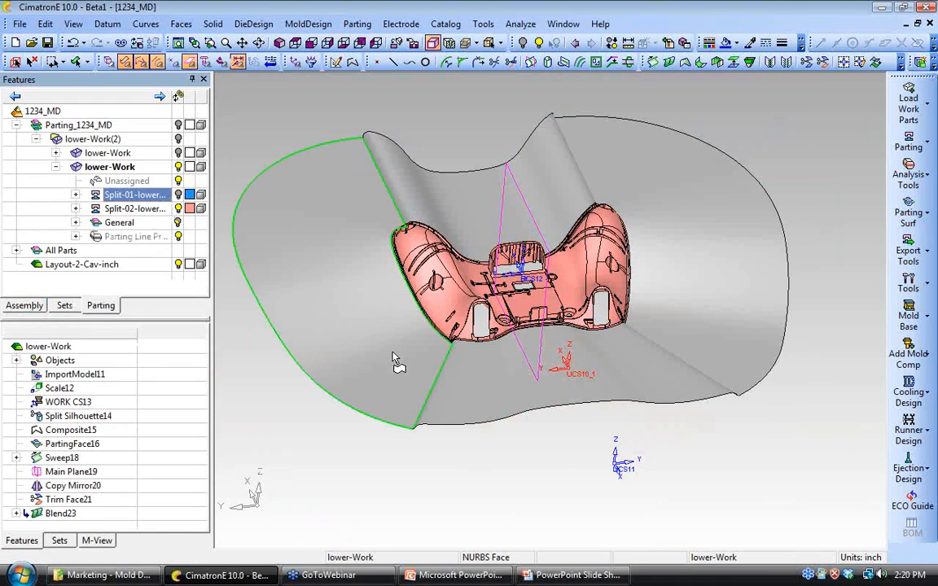
pyautogui.keyDown('ctrl'); pyautogui.moveTo(424, 401); pyautogui.dragTo(428, 370, button='right'); pyautogui.keyUp('ctrl')
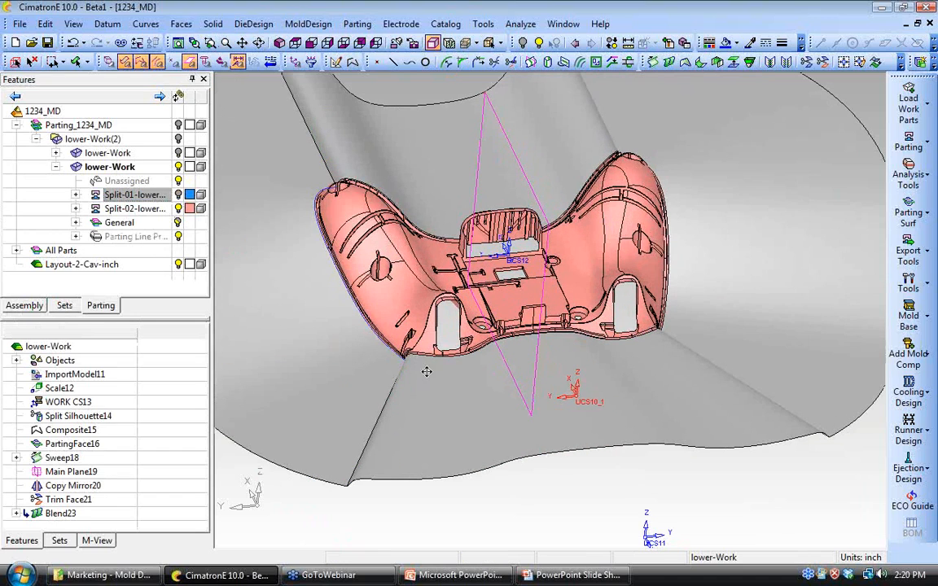
pyautogui.keyDown('ctrl'); pyautogui.moveTo(428, 370); pyautogui.dragTo(437, 425, button='middle'); pyautogui.keyUp('ctrl')
pyautogui.keyDown('ctrl'); pyautogui.moveTo(437, 425); pyautogui.dragTo(478, 460); pyautogui.keyUp('ctrl')
pyautogui.keyDown('ctrl'); pyautogui.moveTo(477, 460); pyautogui.dragTo(480, 449, button='right'); pyautogui.keyUp('ctrl')
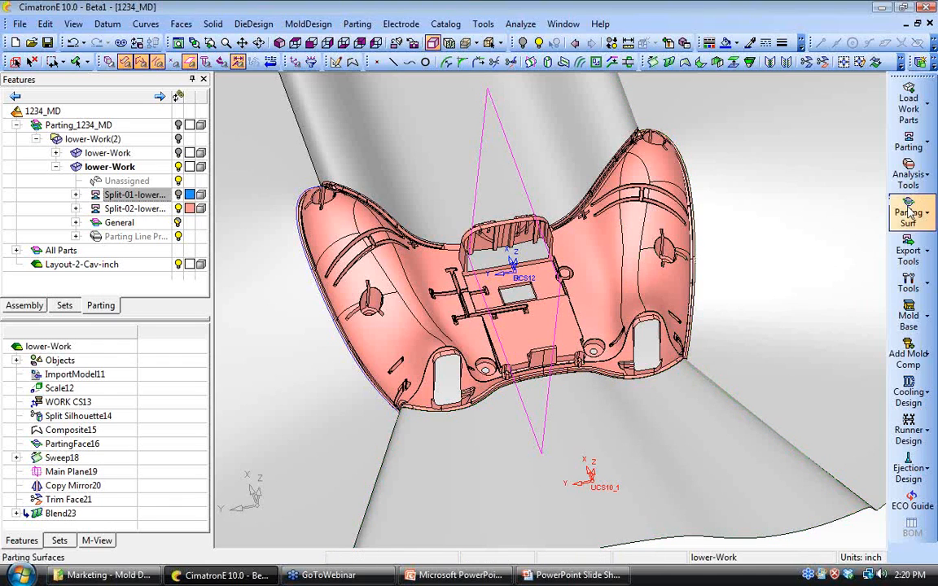
pyautogui.click(909, 143)
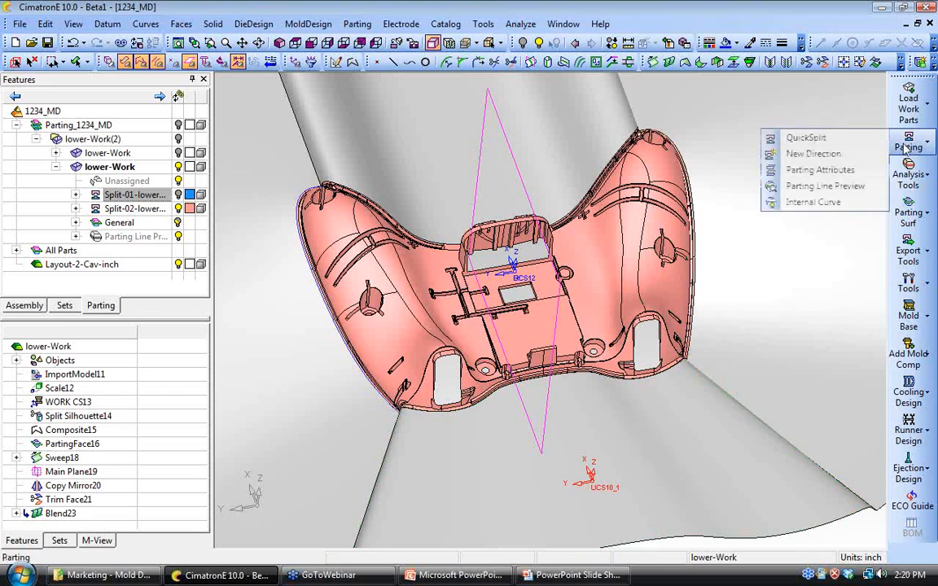
pyautogui.click(812, 202)
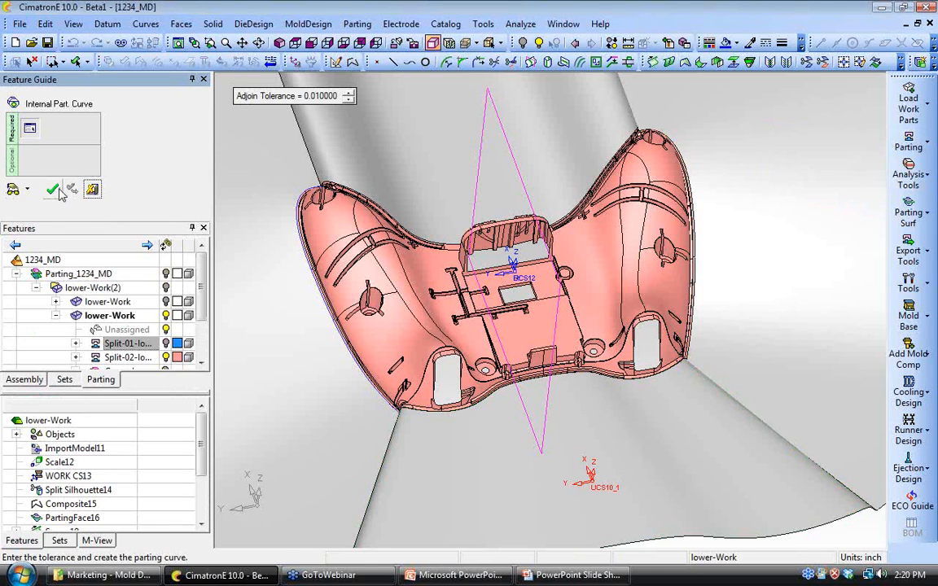
pyautogui.click(52, 190)
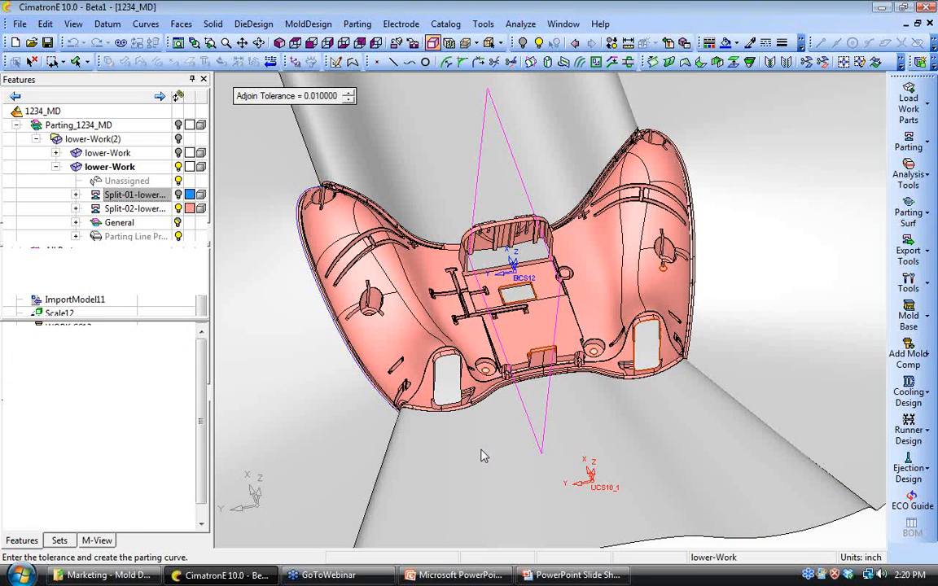
# Step: Remove the internal parting curves around the front tab opening and the rectangular slot at the end of one grip
pyautogui.rightClick(410, 128)
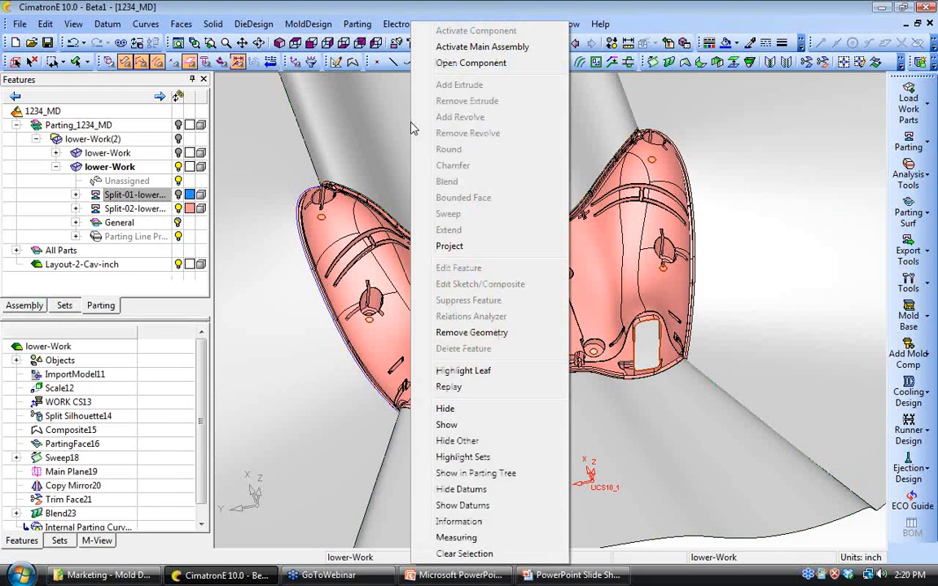
pyautogui.click(481, 331)
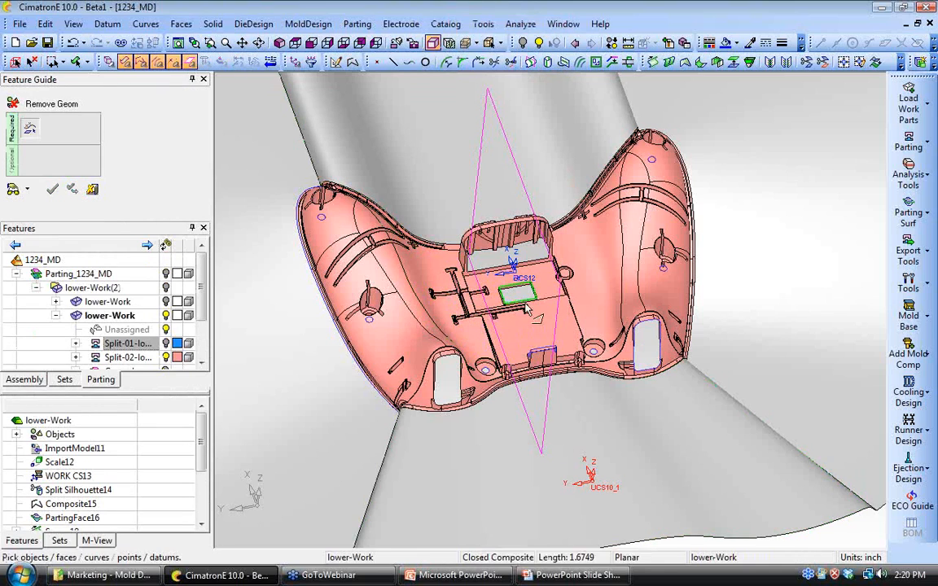
pyautogui.click(623, 327)
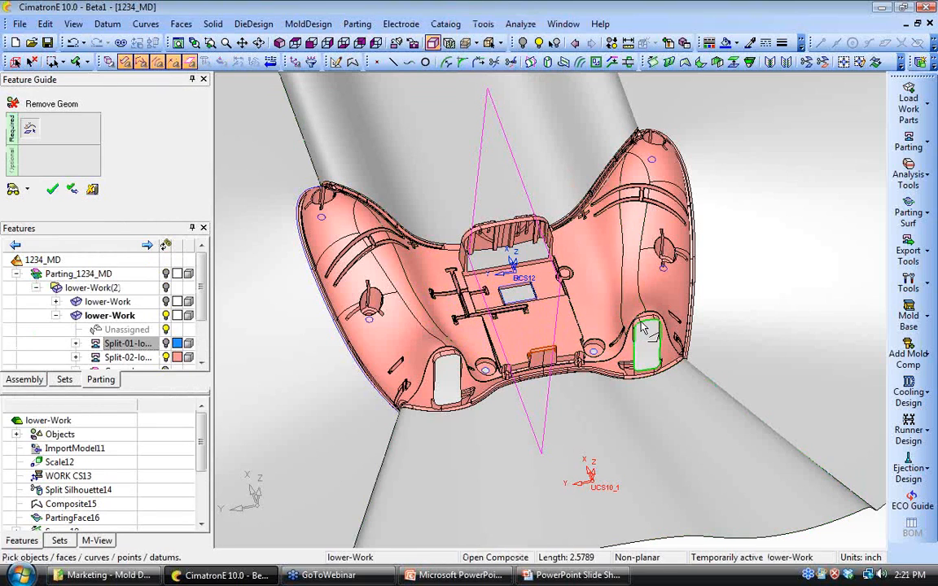
pyautogui.click(719, 258)
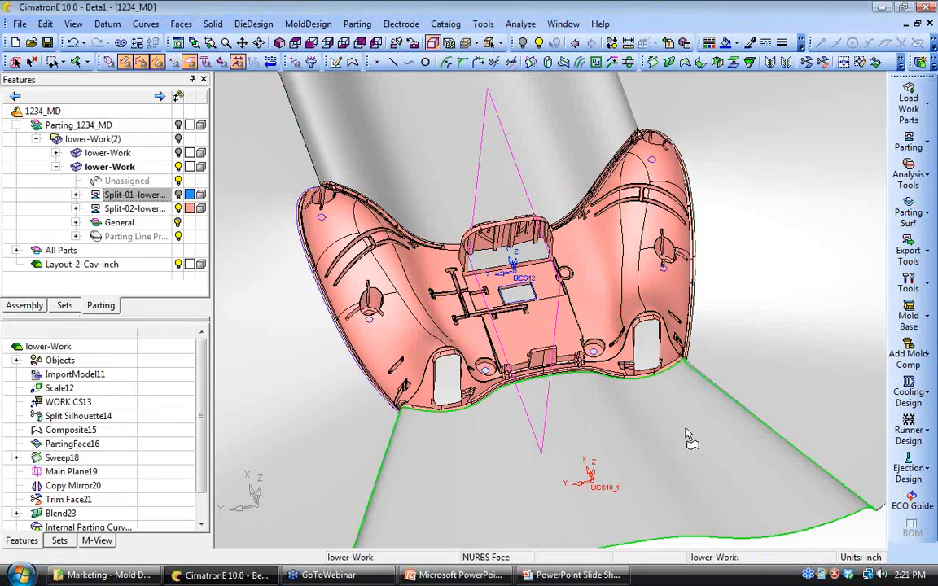
# Step: Create internal parting surfaces on all remaining internal parting curves with a maximum gap of 0.001
pyautogui.keyDown('ctrl'); pyautogui.moveTo(720, 342); pyautogui.dragTo(682, 389); pyautogui.keyUp('ctrl')
pyautogui.keyDown('ctrl'); pyautogui.moveTo(682, 389); pyautogui.dragTo(577, 397, button='middle'); pyautogui.keyUp('ctrl')
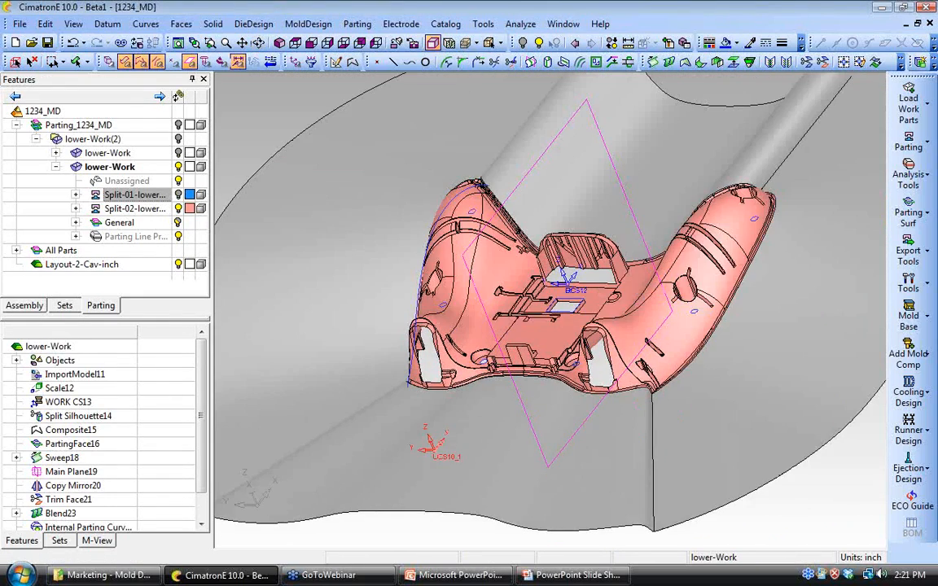
pyautogui.keyDown('ctrl'); pyautogui.moveTo(577, 396); pyautogui.dragTo(606, 436, button='right'); pyautogui.keyUp('ctrl')
pyautogui.keyDown('ctrl'); pyautogui.moveTo(606, 435); pyautogui.dragTo(558, 400, button='middle'); pyautogui.keyUp('ctrl')
pyautogui.keyDown('ctrl'); pyautogui.moveTo(558, 400); pyautogui.dragTo(553, 387, button='right'); pyautogui.keyUp('ctrl')
pyautogui.click(908, 215)
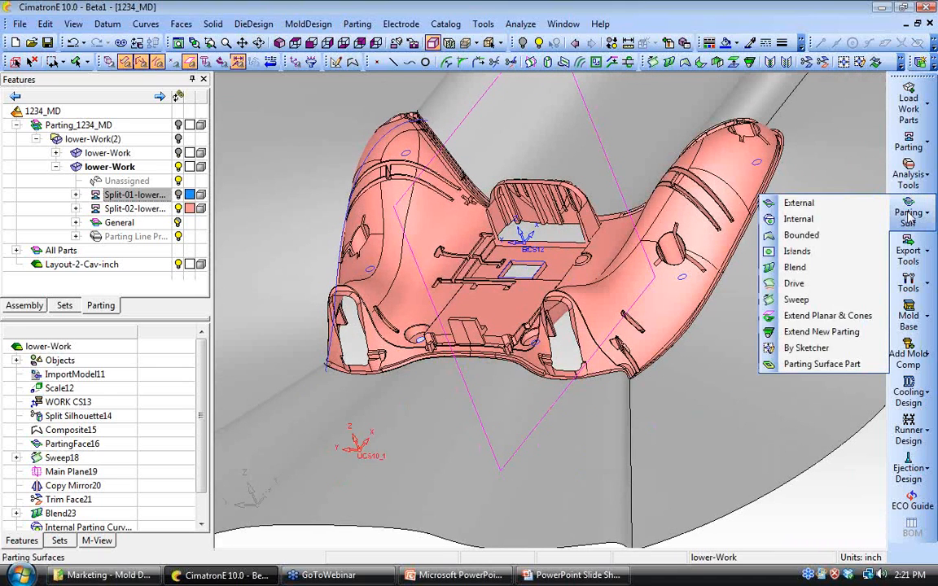
pyautogui.click(798, 220)
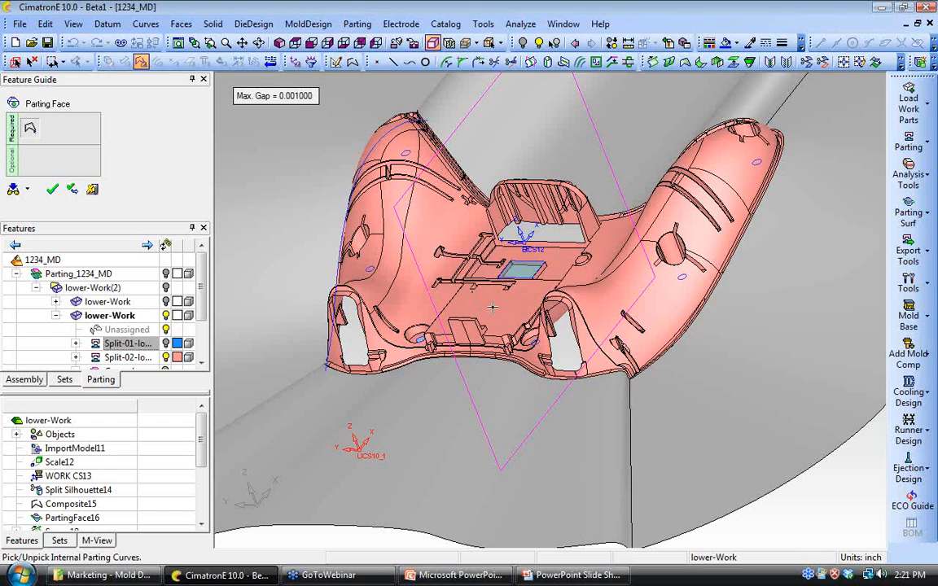
pyautogui.moveTo(494, 308); pyautogui.dragTo(508, 333, button='middle')
pyautogui.middleClick(507, 334)
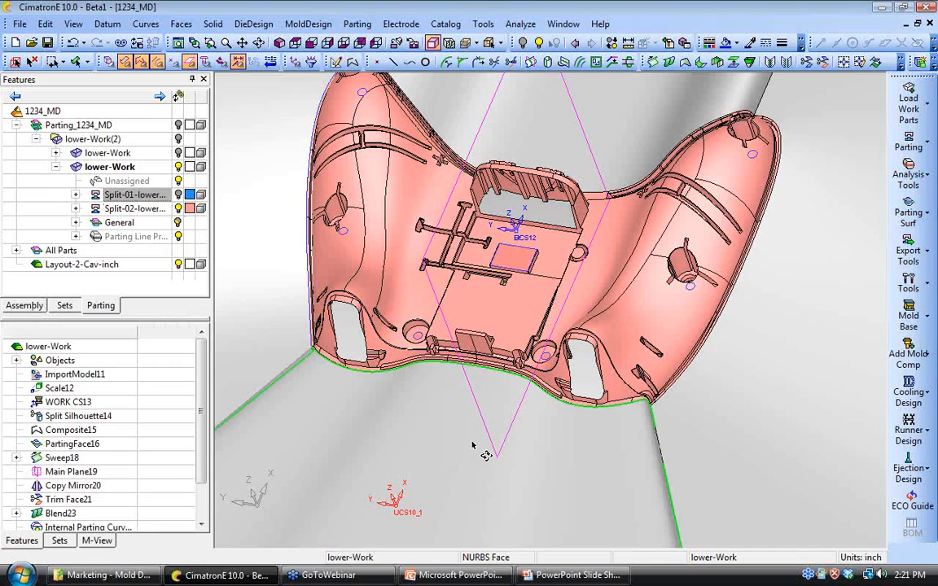
# Step: Unstitch the faces of the controller's central section as a group with a maximum gap of 0.001
pyautogui.click(295, 43)
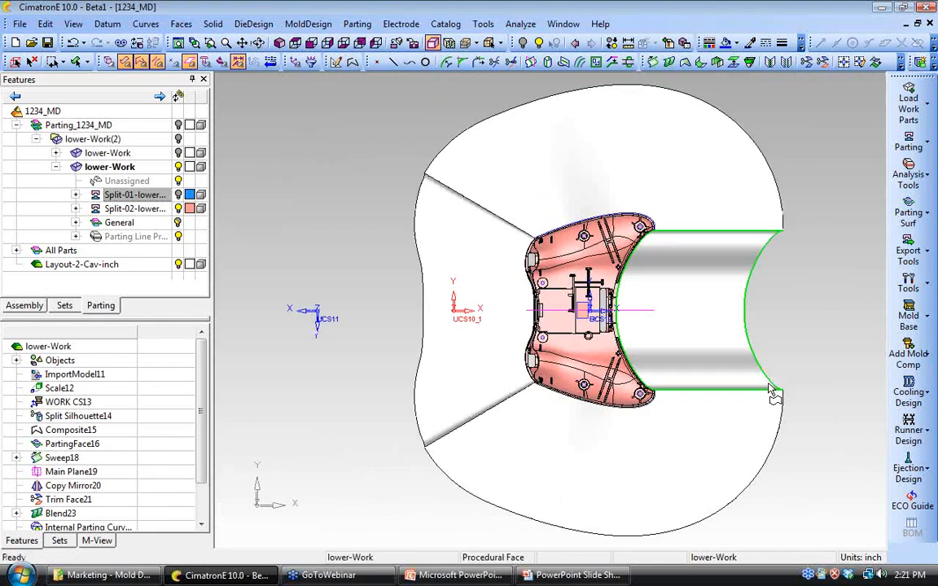
pyautogui.keyDown('ctrl'); pyautogui.moveTo(568, 467); pyautogui.dragTo(415, 259, button='right'); pyautogui.keyUp('ctrl')
pyautogui.keyDown('ctrl'); pyautogui.moveTo(416, 260); pyautogui.dragTo(576, 265, button='middle'); pyautogui.keyUp('ctrl')
pyautogui.click(181, 24)
pyautogui.click(206, 336)
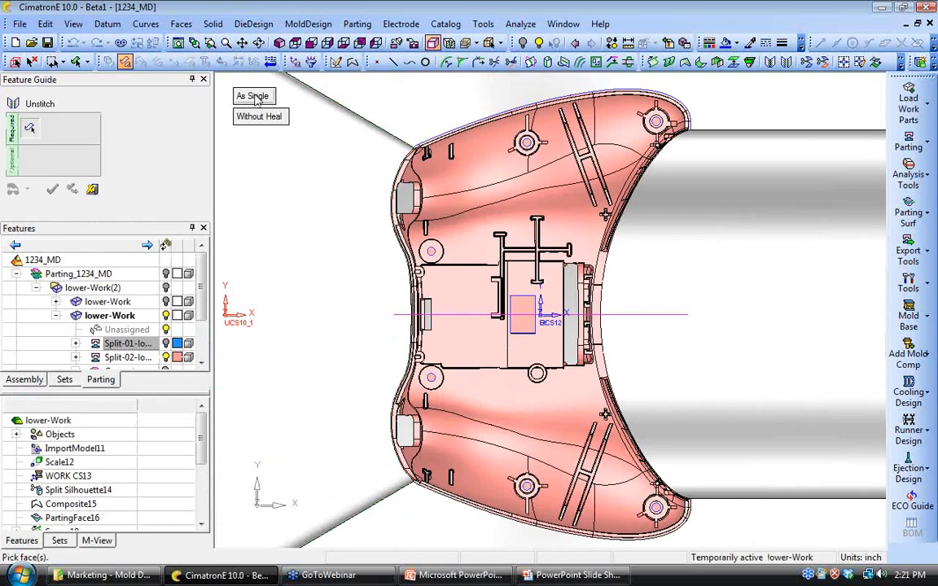
pyautogui.moveTo(397, 269); pyautogui.dragTo(612, 369)
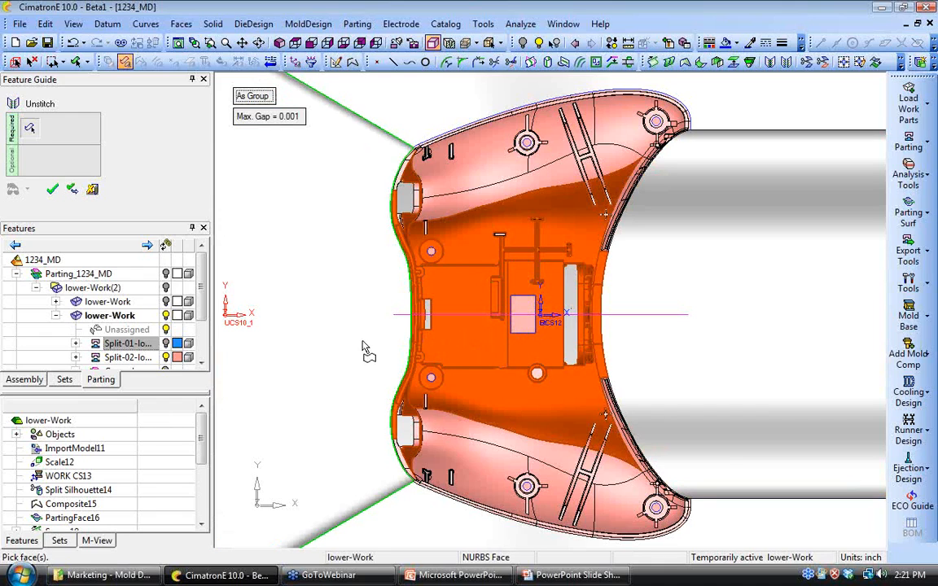
pyautogui.moveTo(505, 409); pyautogui.dragTo(480, 358, button='middle')
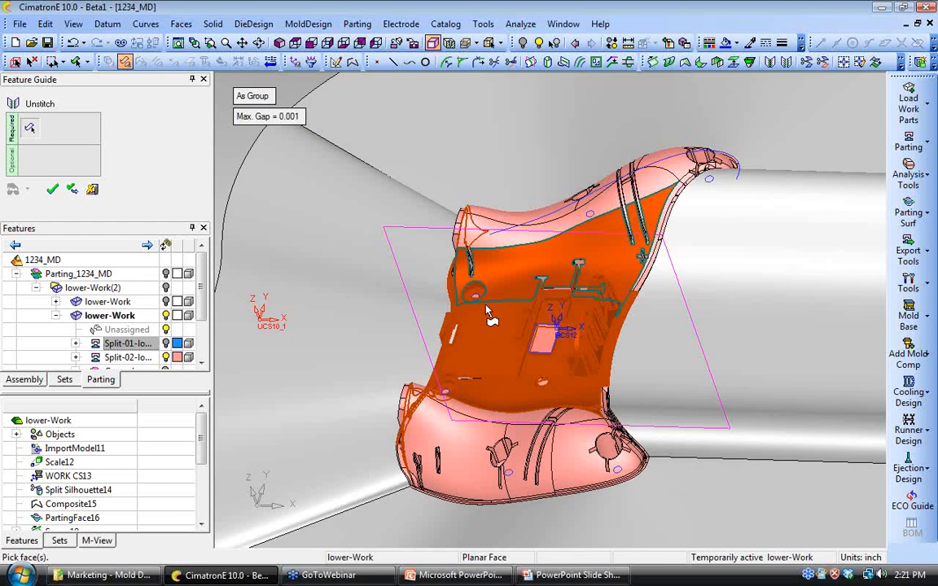
pyautogui.click(53, 189)
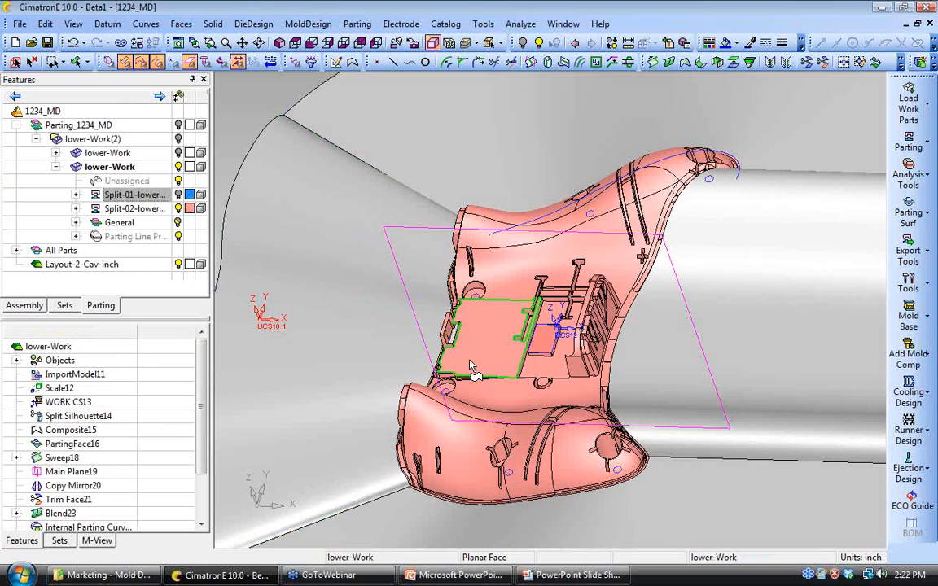
# Step: Close the open gap at the small front tab using Close Open Gaps, with new faces and adjacent faces merged
pyautogui.scroll(3, 470, 364)
pyautogui.keyDown('ctrl'); pyautogui.moveTo(467, 385); pyautogui.dragTo(527, 280, button='middle'); pyautogui.keyUp('ctrl')
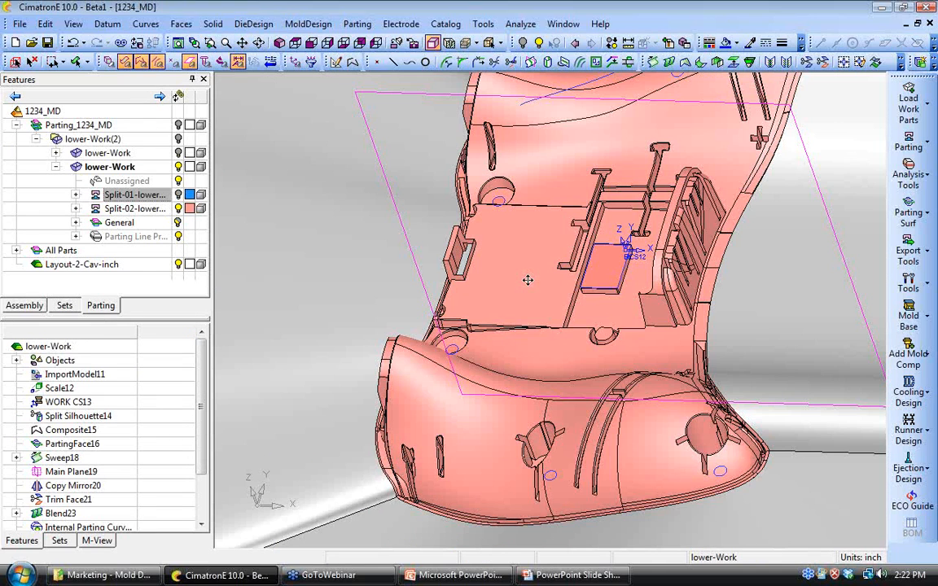
pyautogui.click(181, 24)
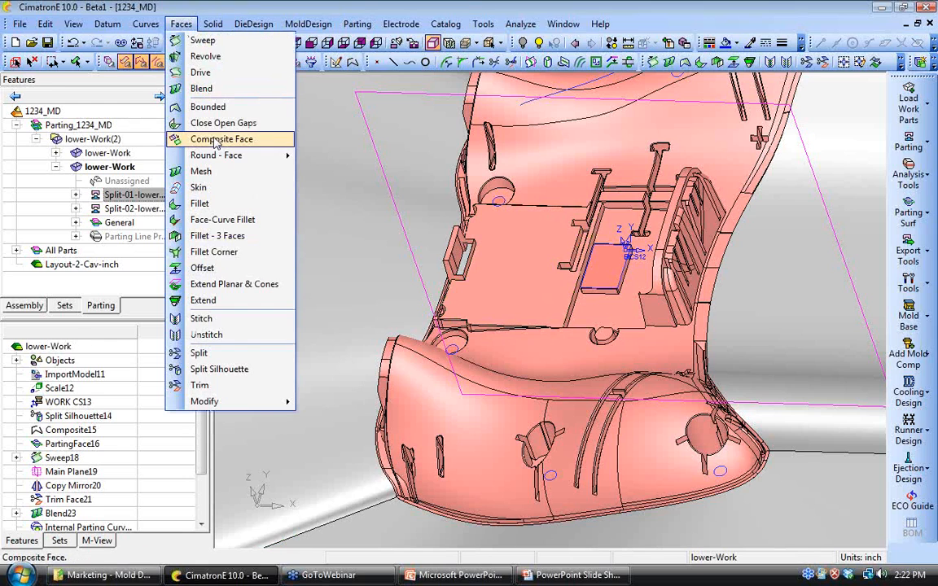
pyautogui.click(221, 123)
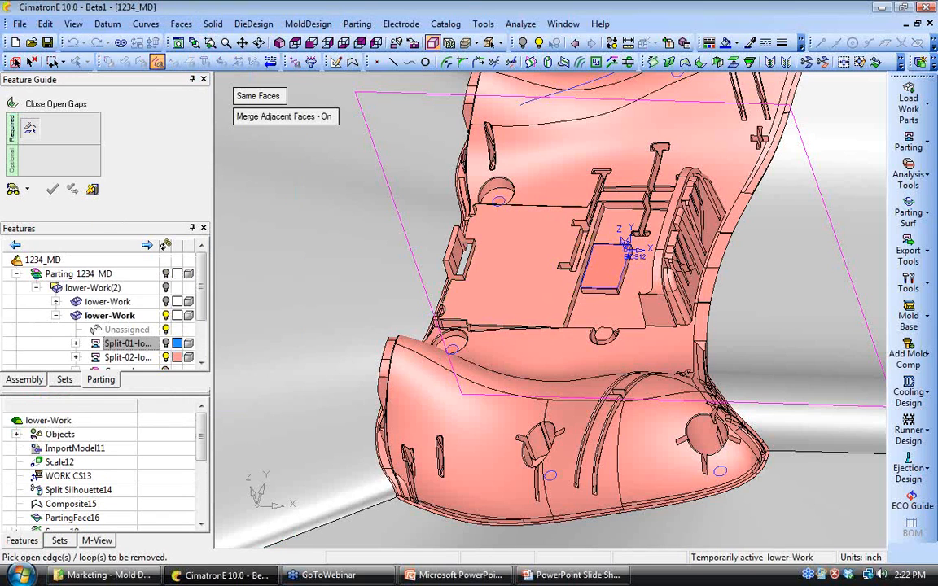
pyautogui.keyDown('ctrl'); pyautogui.moveTo(550, 317); pyautogui.dragTo(550, 302, button='right'); pyautogui.keyUp('ctrl')
pyautogui.keyDown('ctrl'); pyautogui.moveTo(429, 351); pyautogui.dragTo(429, 328, button='right'); pyautogui.keyUp('ctrl')
pyautogui.keyDown('ctrl'); pyautogui.moveTo(429, 328); pyautogui.dragTo(398, 319); pyautogui.keyUp('ctrl')
pyautogui.click(403, 221)
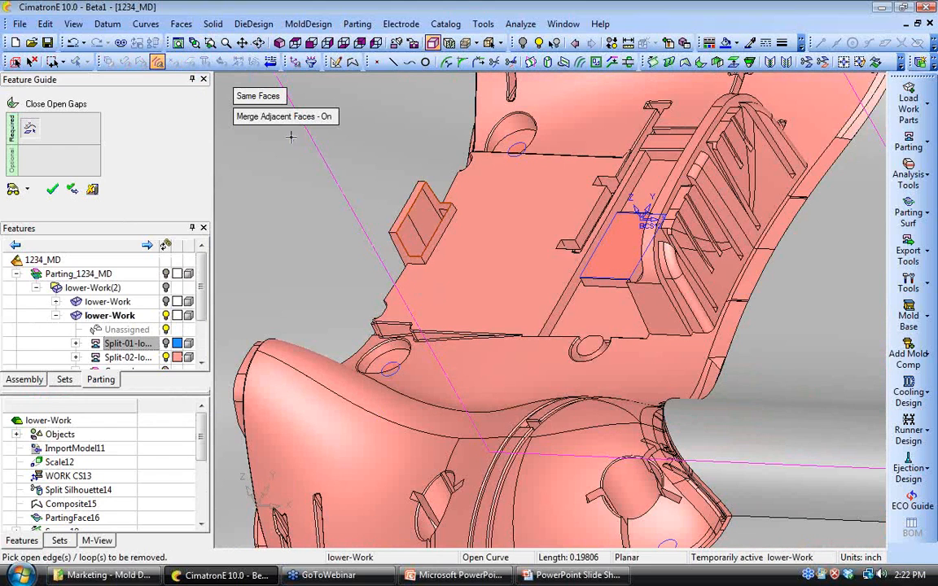
pyautogui.click(264, 97)
pyautogui.middleClick(315, 178)
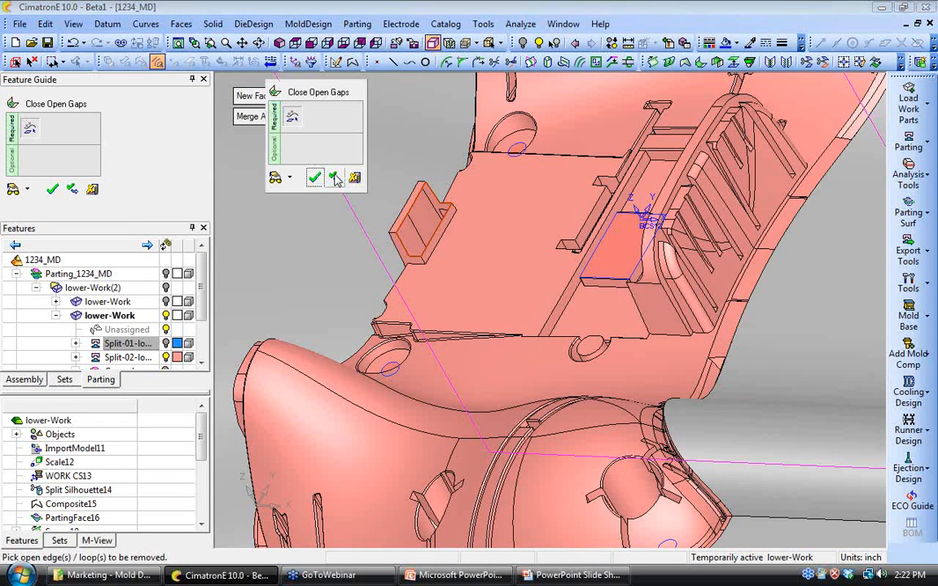
pyautogui.click(335, 179)
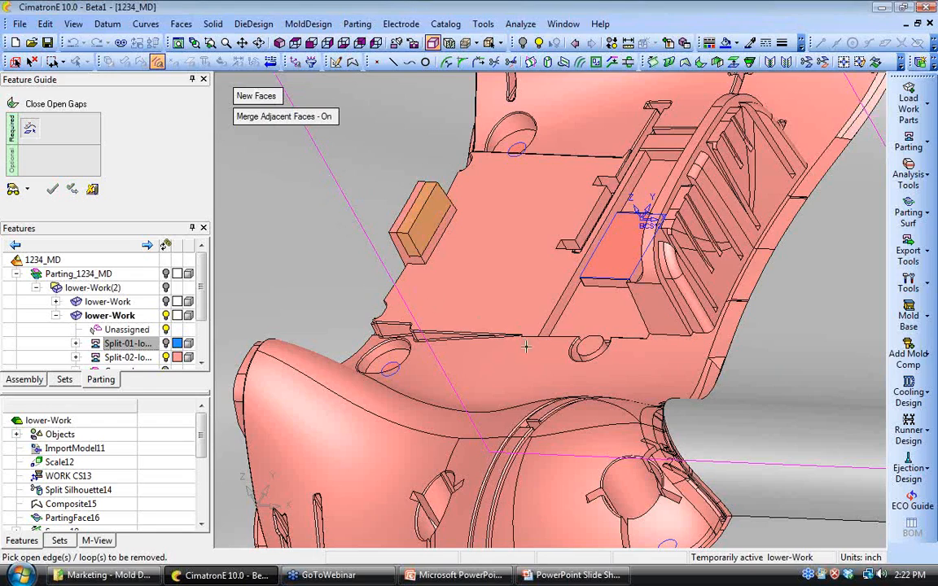
# Step: Close the large ribbed opening beside the central plate with new faces and finish Close Open Gaps
pyautogui.moveTo(464, 309); pyautogui.dragTo(553, 339, button='middle')
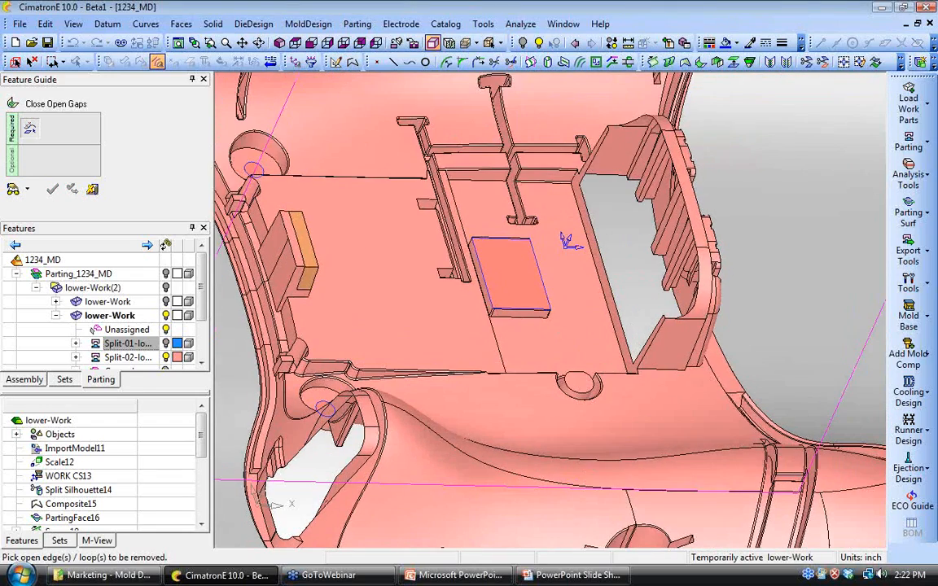
pyautogui.keyDown('ctrl'); pyautogui.moveTo(553, 338); pyautogui.dragTo(580, 326, button='right'); pyautogui.keyUp('ctrl')
pyautogui.click(666, 334)
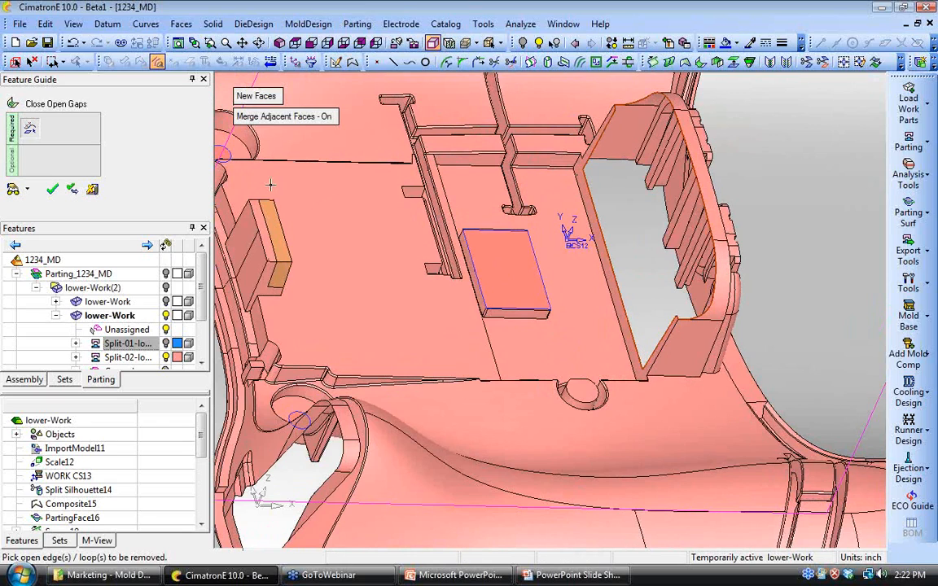
pyautogui.click(53, 190)
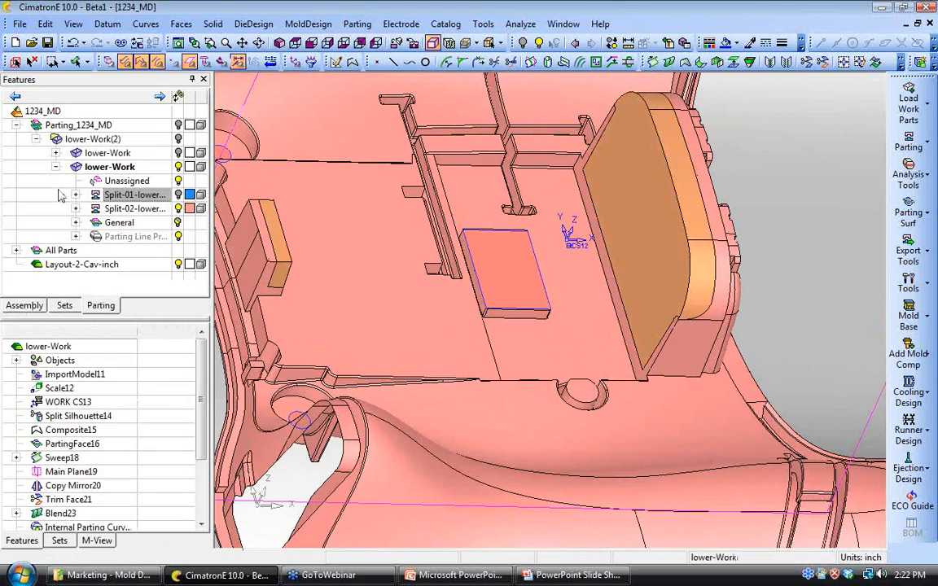
# Step: Show the Split-01 faces, run QuickSplit to slide the two sides apart with the new shut-off faces, and exit
pyautogui.scroll(-3, 364, 299)
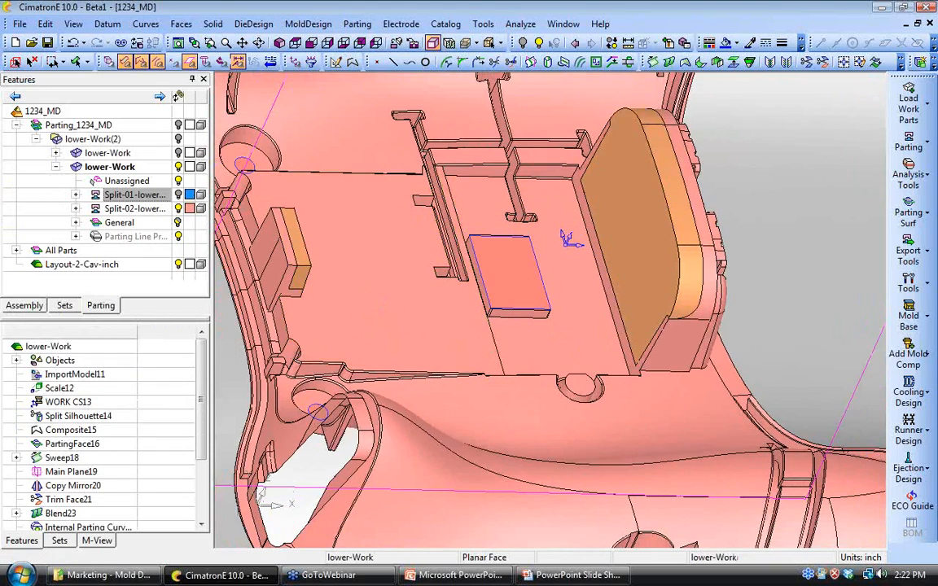
pyautogui.moveTo(382, 394); pyautogui.dragTo(401, 315, button='middle')
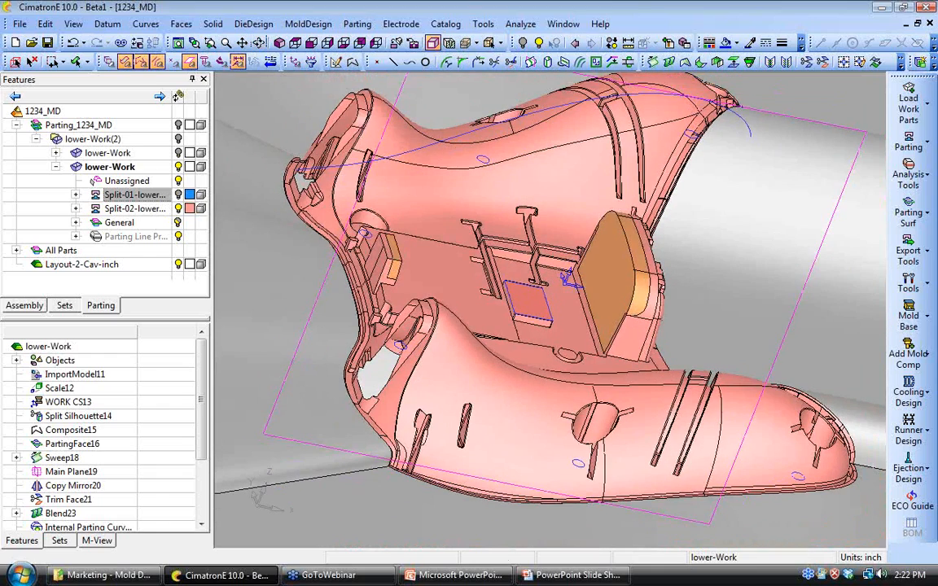
pyautogui.scroll(-1, 557, 245)
pyautogui.click(179, 196)
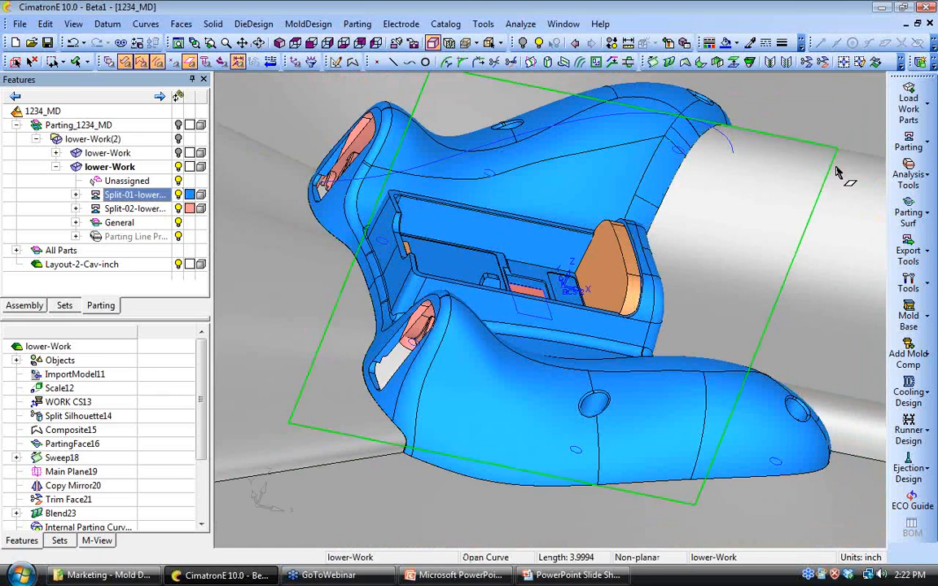
pyautogui.click(905, 140)
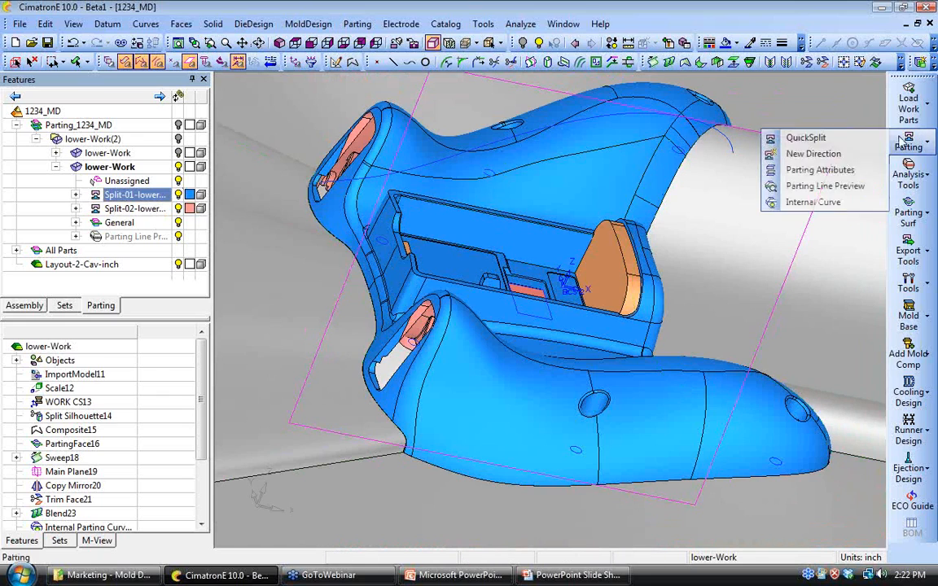
pyautogui.click(805, 138)
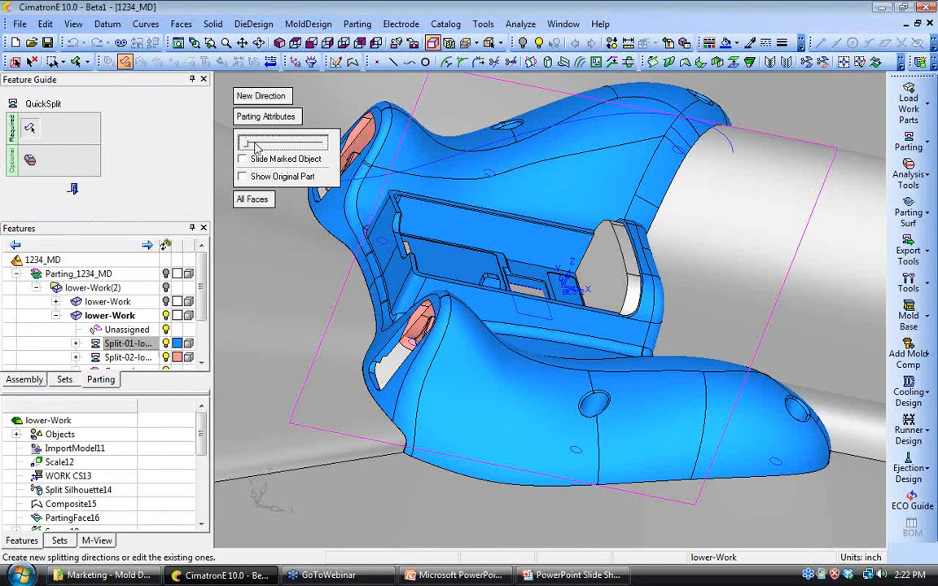
pyautogui.moveTo(250, 144); pyautogui.dragTo(288, 145)
pyautogui.scroll(-3, 417, 247)
pyautogui.moveTo(417, 247); pyautogui.dragTo(643, 345)
pyautogui.click(708, 170)
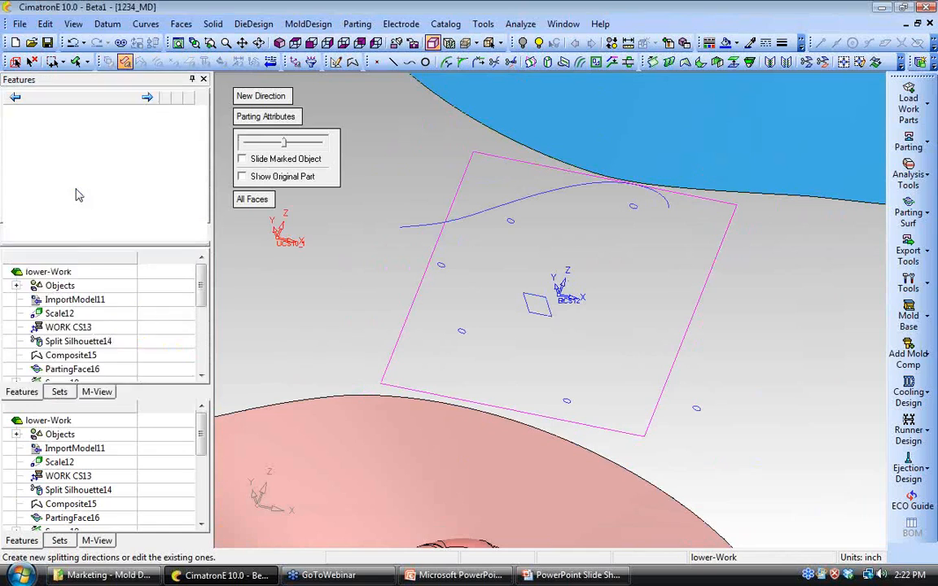
pyautogui.click(73, 190)
pyautogui.keyDown('ctrl'); pyautogui.moveTo(511, 303); pyautogui.dragTo(510, 402); pyautogui.keyUp('ctrl')
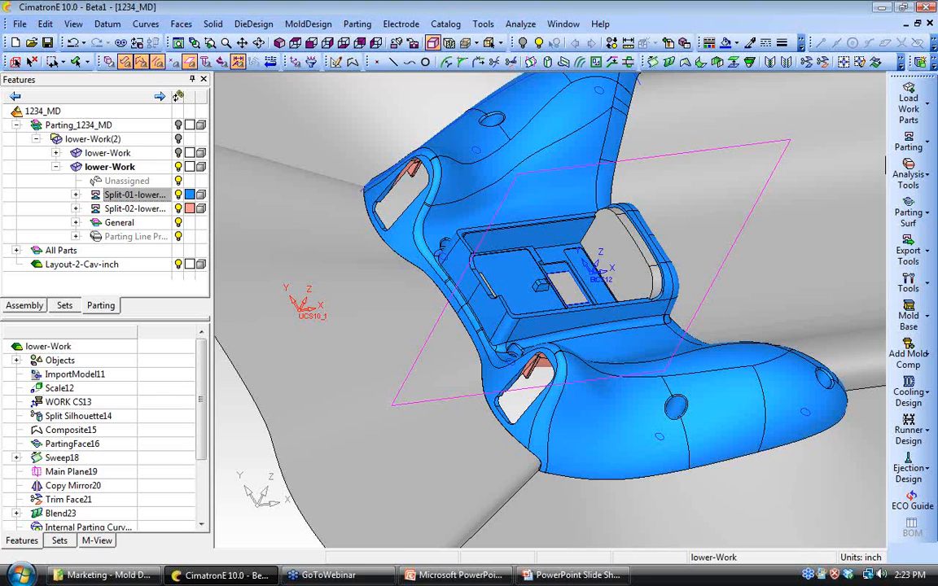
# Step: Save the mold project with the split controller part and its parting surfaces
pyautogui.scroll(-4, 494, 362)
pyautogui.moveTo(508, 391)
pyautogui.keyDown('ctrl'); pyautogui.mouseDown()
pyautogui.moveTo(490, 322)
pyautogui.moveTo(553, 346)
pyautogui.moveTo(514, 382)
pyautogui.mouseUp(); pyautogui.keyUp('ctrl')
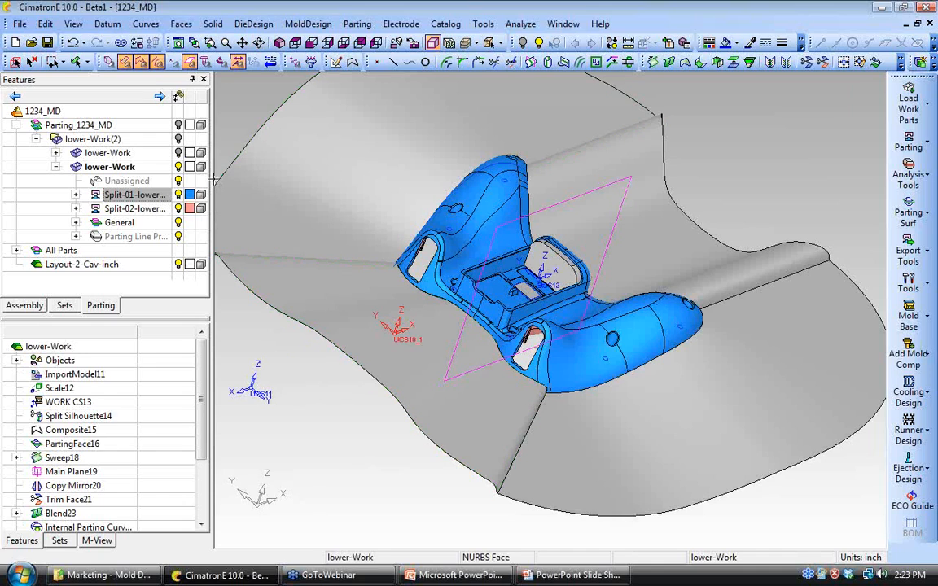
pyautogui.click(48, 43)
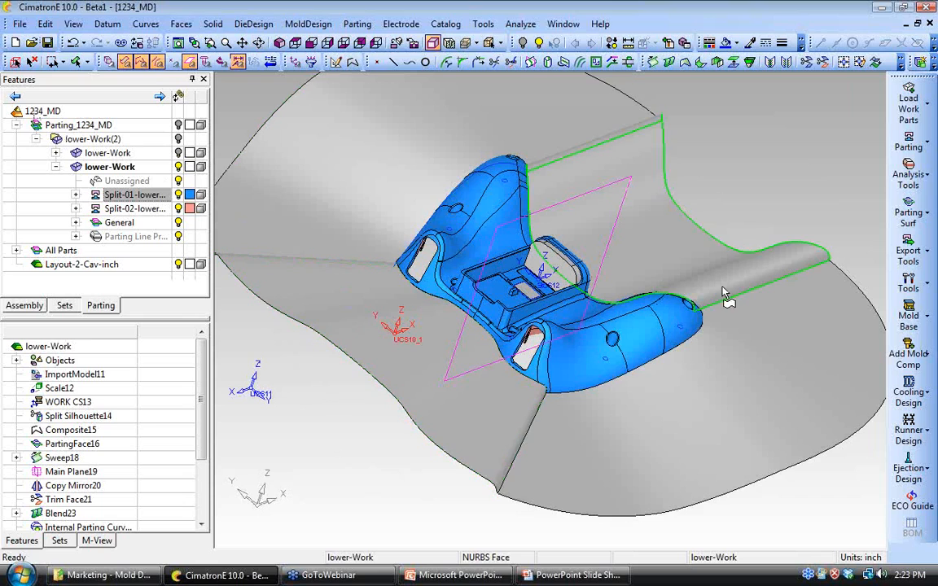
# Step: Start Export to Part with a new part named Core in the Movable Side_1234_MD sub-assembly as the target
pyautogui.click(933, 251)
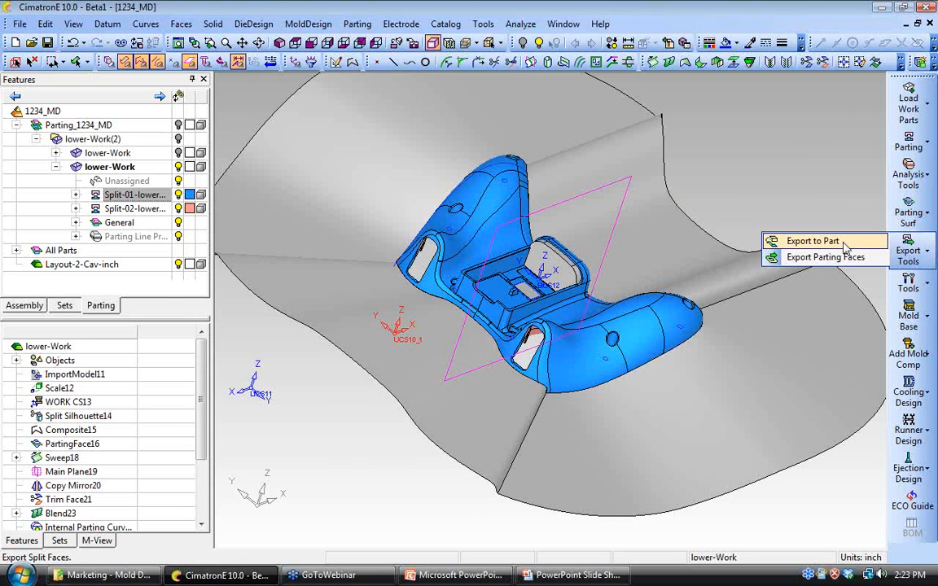
pyautogui.click(773, 238)
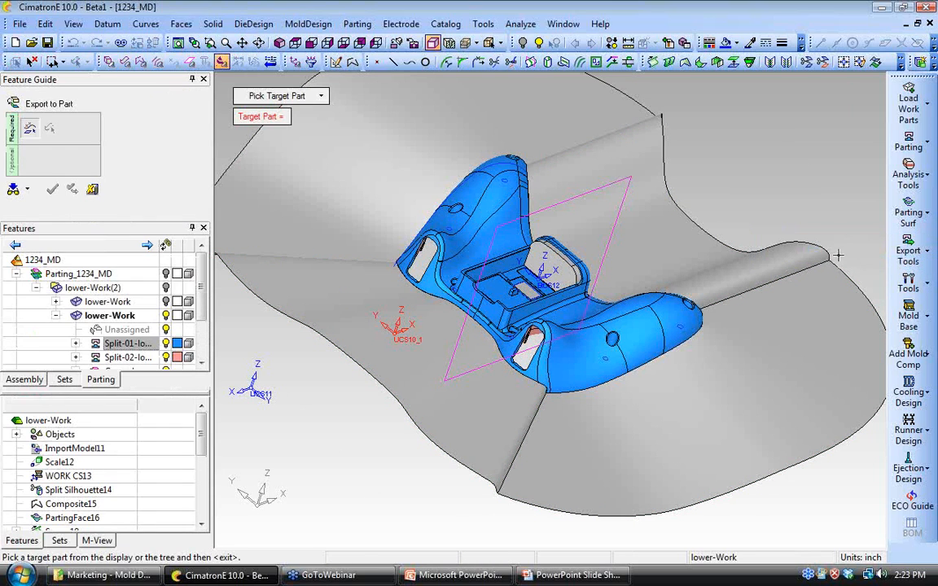
pyautogui.click(320, 96)
pyautogui.click(295, 142)
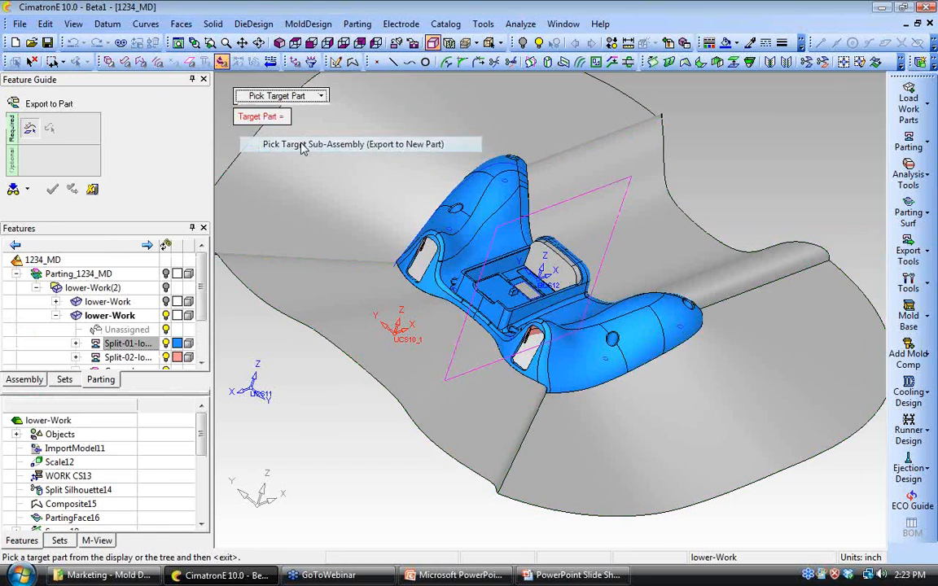
pyautogui.write('Core')
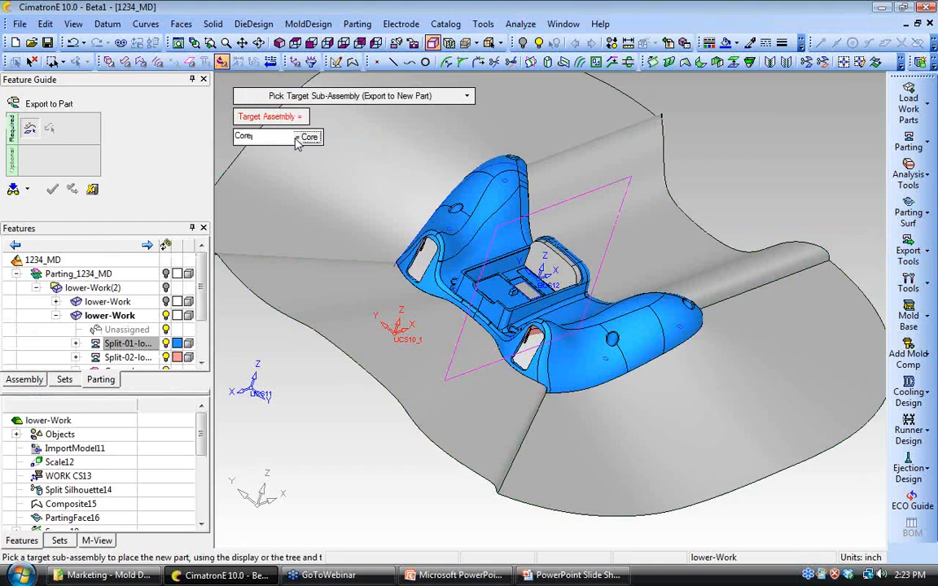
pyautogui.press('Return')
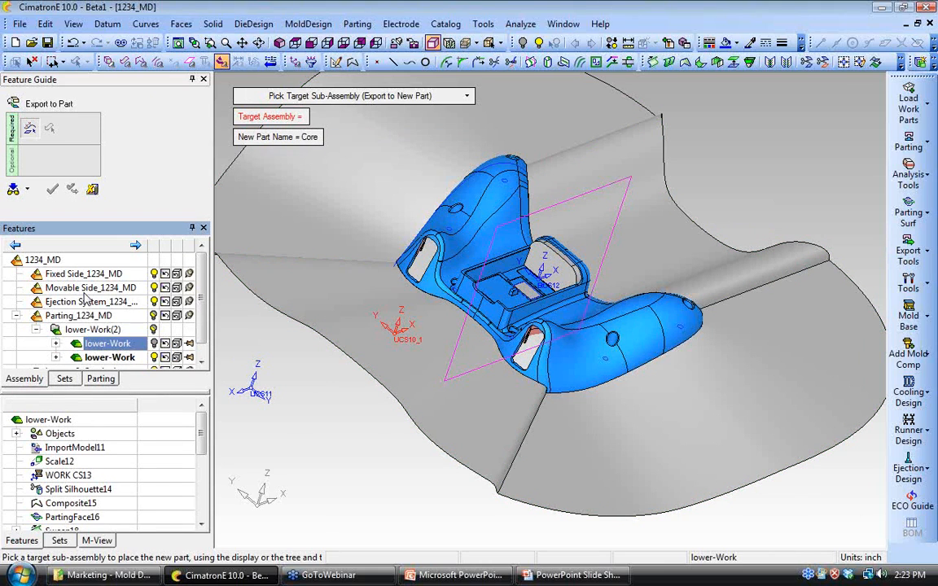
pyautogui.click(86, 289)
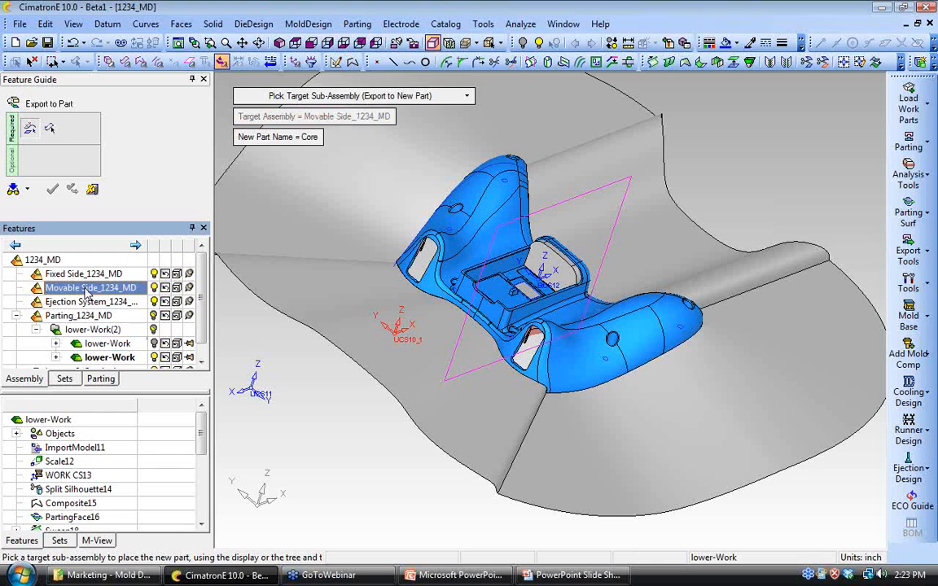
pyautogui.middleClick(294, 370)
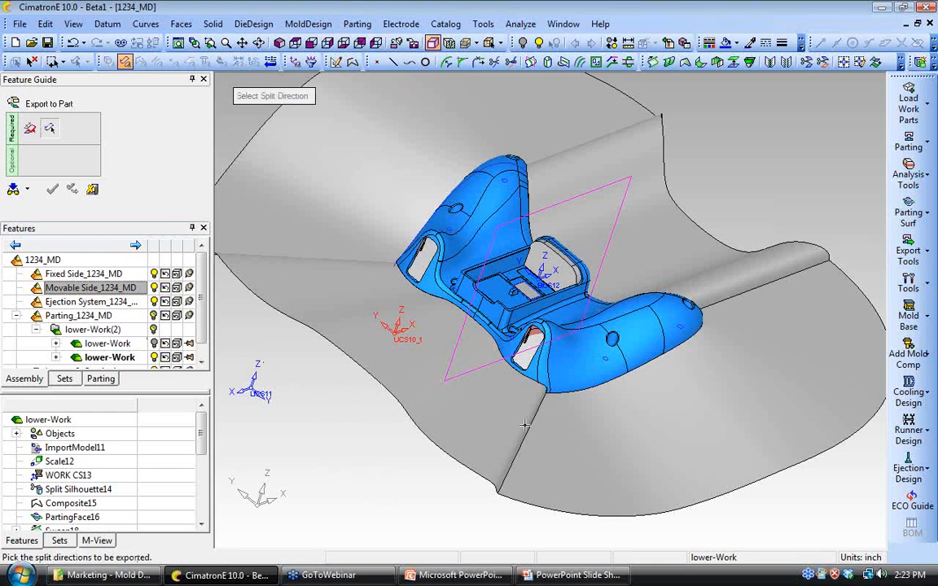
# Step: Choose the split direction with the controller's inner core-side faces and complete the export to the Core part
pyautogui.keyDown('ctrl'); pyautogui.moveTo(547, 521); pyautogui.dragTo(559, 480); pyautogui.keyUp('ctrl')
pyautogui.click(545, 440)
pyautogui.middleClick(548, 442)
pyautogui.keyDown('ctrl'); pyautogui.moveTo(568, 444); pyautogui.dragTo(558, 408, button='middle'); pyautogui.keyUp('ctrl')
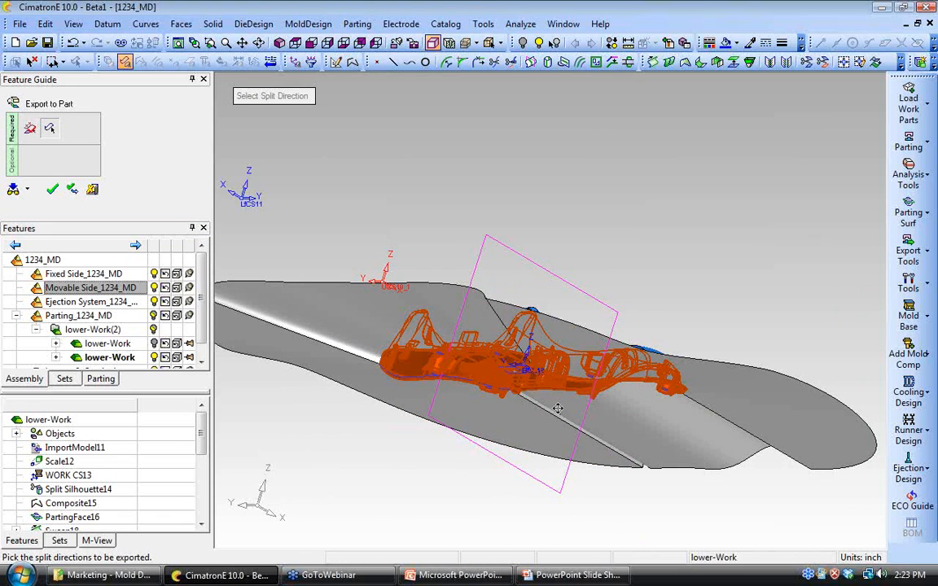
pyautogui.keyDown('ctrl'); pyautogui.moveTo(559, 408); pyautogui.dragTo(562, 370, button='right'); pyautogui.keyUp('ctrl')
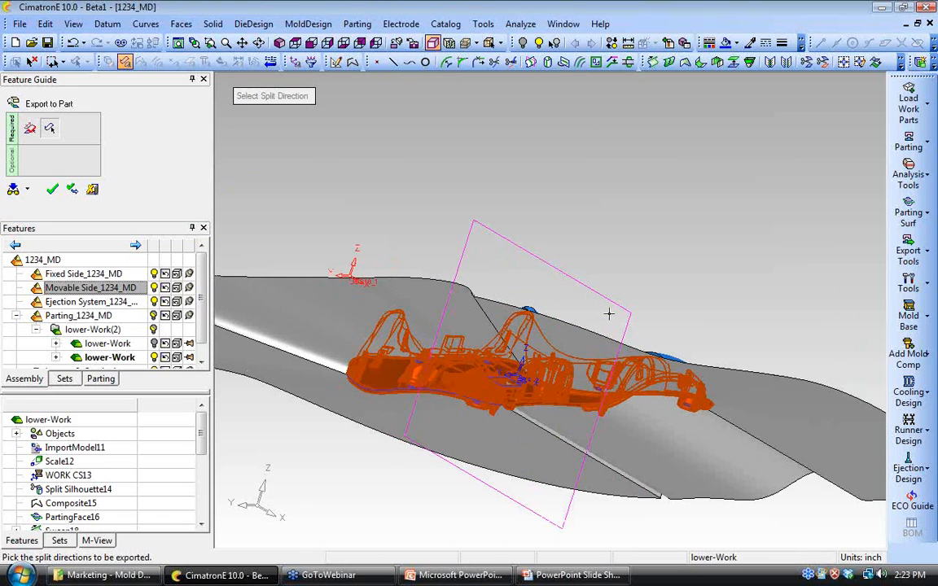
pyautogui.keyDown('ctrl'); pyautogui.moveTo(562, 370); pyautogui.dragTo(553, 444); pyautogui.keyUp('ctrl')
pyautogui.keyDown('ctrl'); pyautogui.moveTo(578, 286); pyautogui.dragTo(577, 298); pyautogui.keyUp('ctrl')
pyautogui.keyDown('ctrl'); pyautogui.moveTo(577, 298); pyautogui.dragTo(577, 349, button='middle'); pyautogui.keyUp('ctrl')
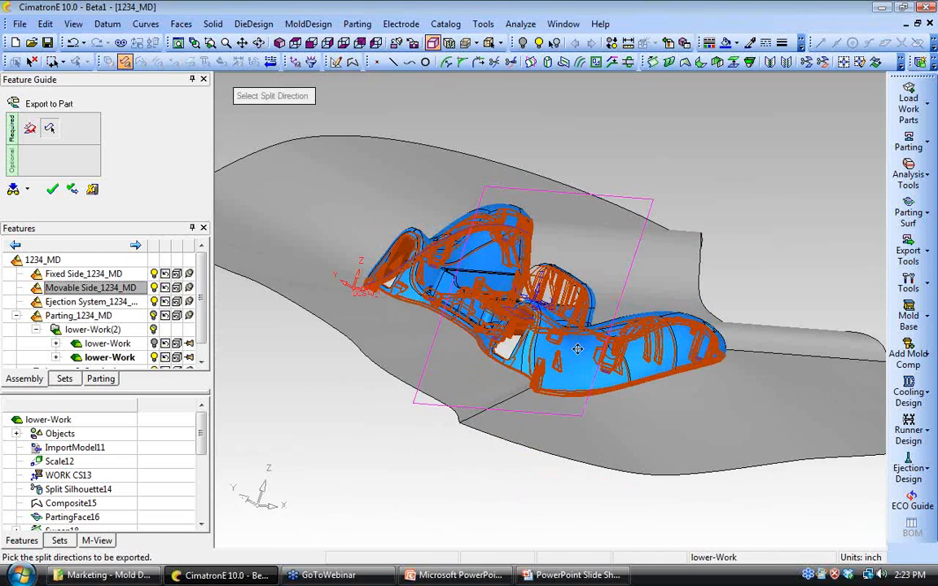
pyautogui.keyDown('ctrl'); pyautogui.moveTo(577, 348); pyautogui.dragTo(592, 378); pyautogui.keyUp('ctrl')
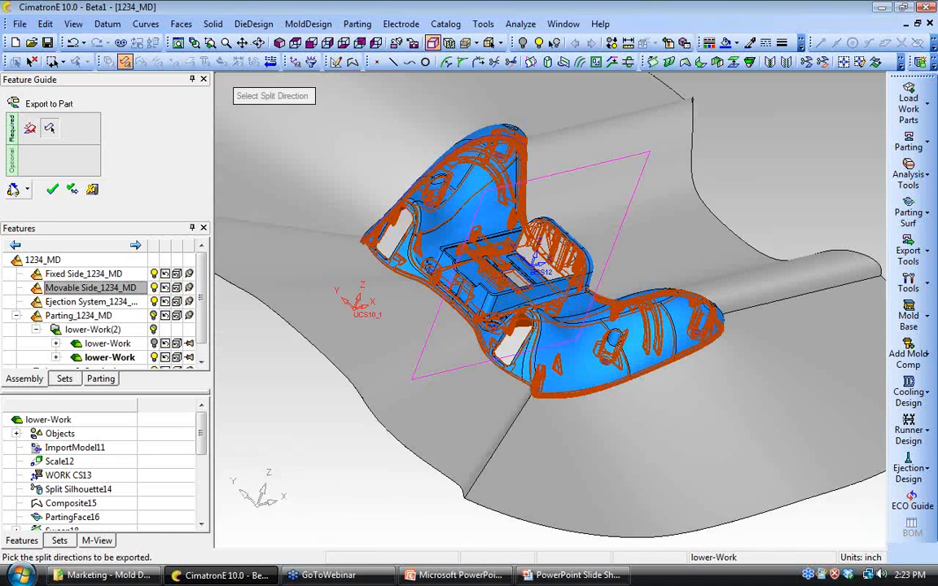
pyautogui.click(50, 189)
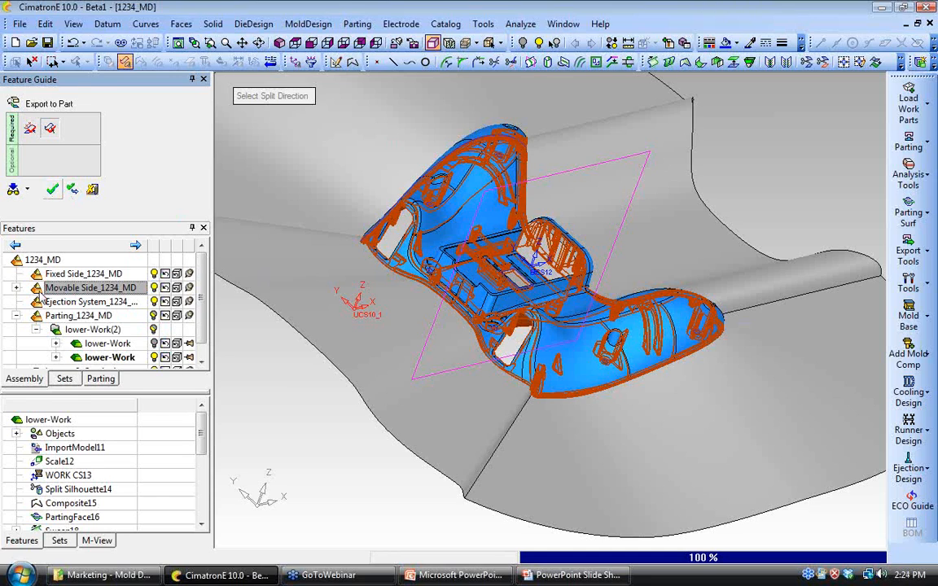
# Step: Activate the Core part under Movable Side_1234_MD and hide the lower-Work part to isolate the exported core faces
pyautogui.click(16, 138)
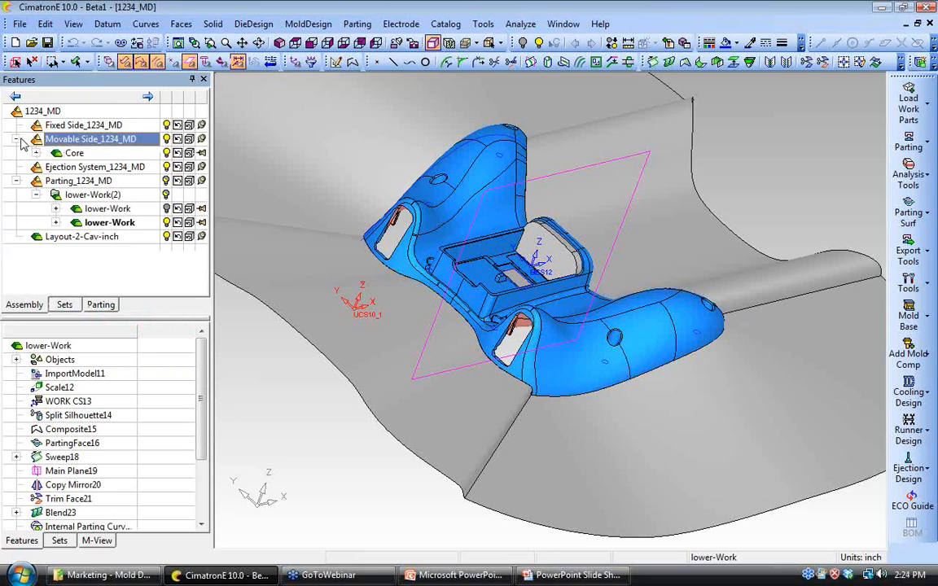
pyautogui.click(16, 138)
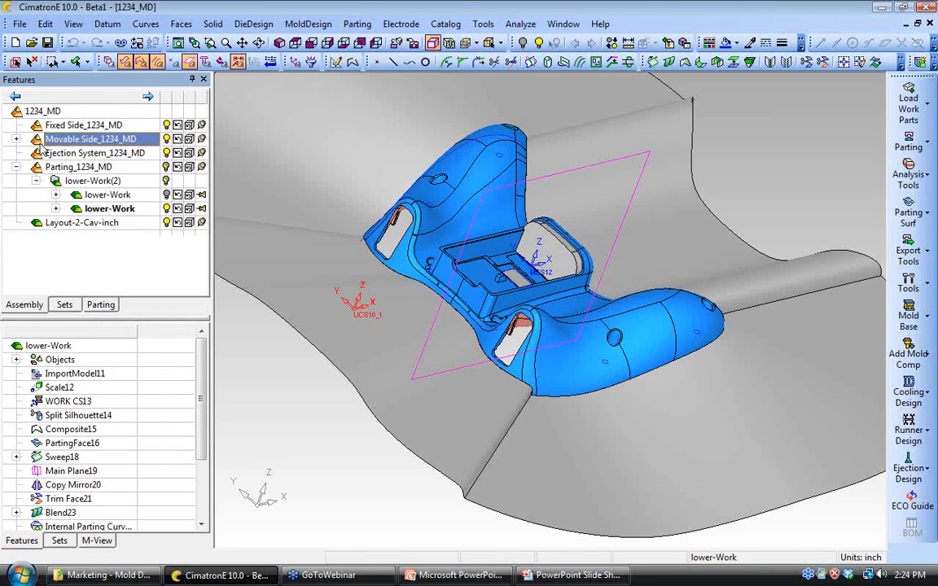
pyautogui.click(16, 139)
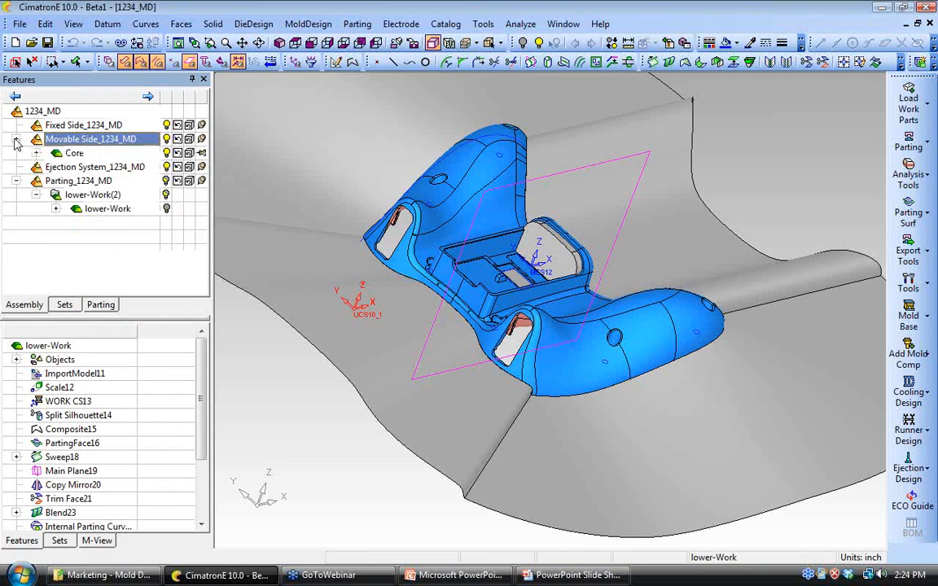
pyautogui.click(72, 153)
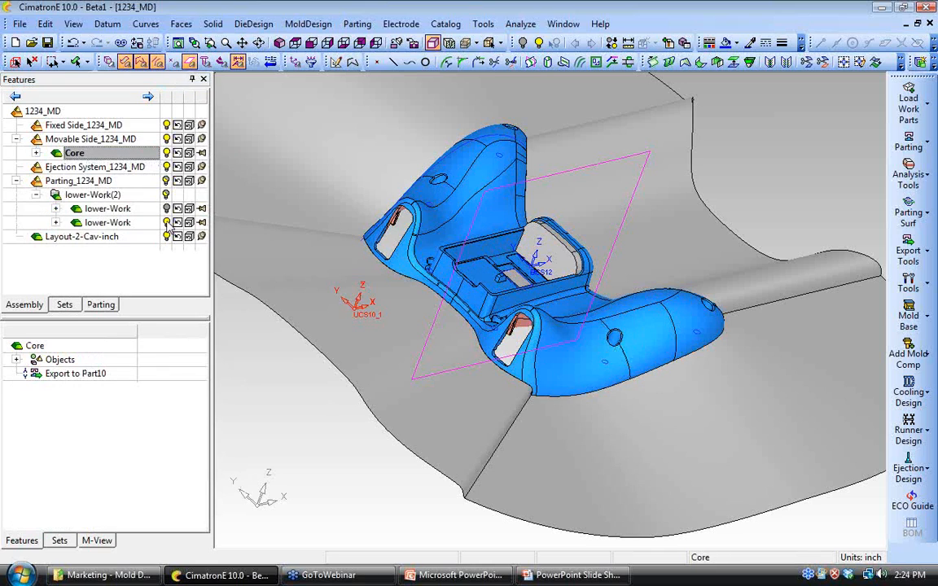
pyautogui.click(167, 223)
pyautogui.keyDown('ctrl'); pyautogui.moveTo(482, 360); pyautogui.dragTo(533, 352); pyautogui.keyUp('ctrl')
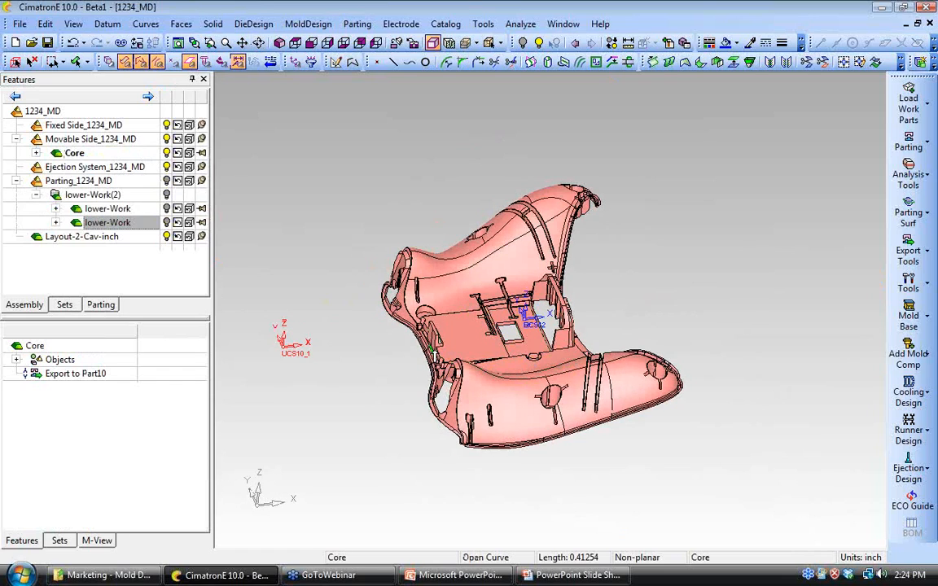
# Step: Activate UCS11_1 of the Core part in the UCS Manager
pyautogui.click(298, 65)
pyautogui.click(318, 294)
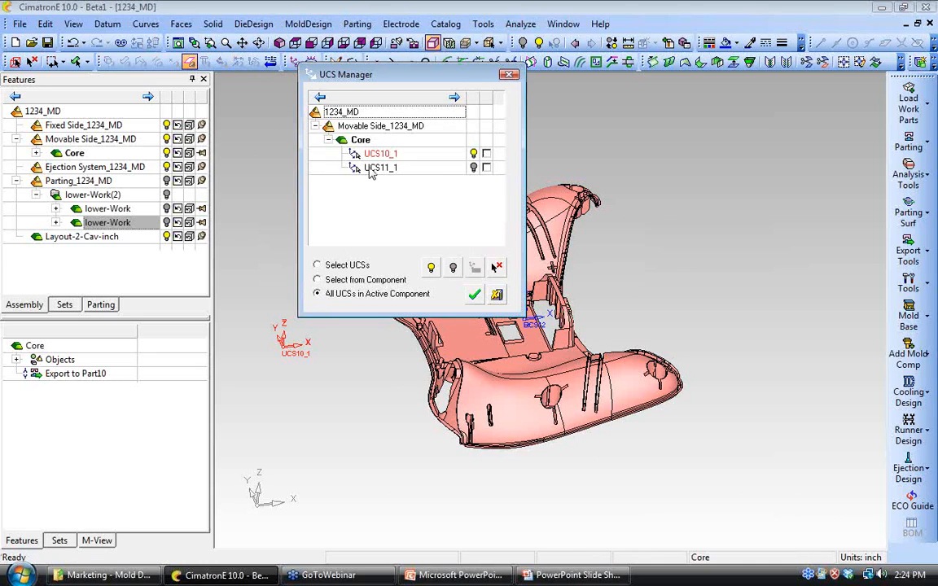
pyautogui.rightClick(334, 163)
pyautogui.click(345, 172)
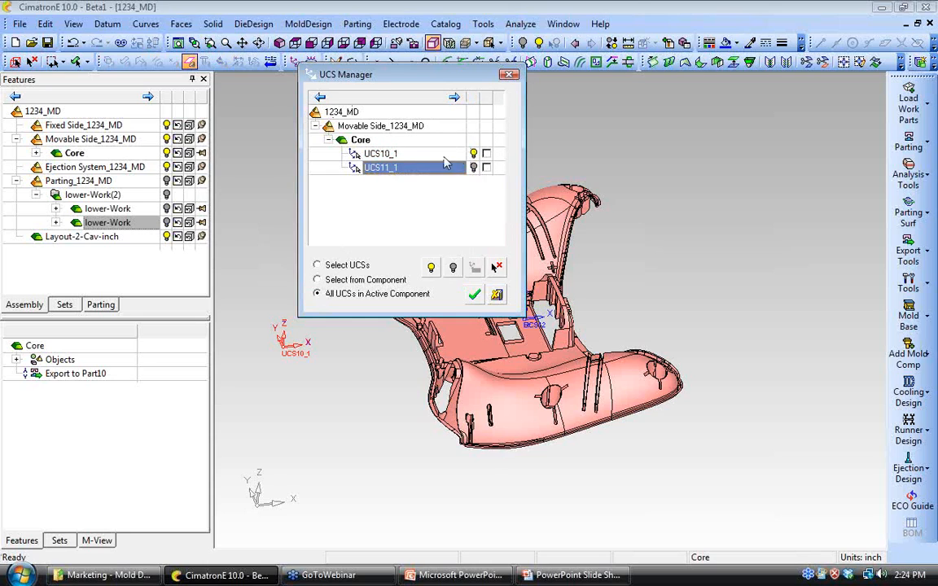
pyautogui.click(475, 296)
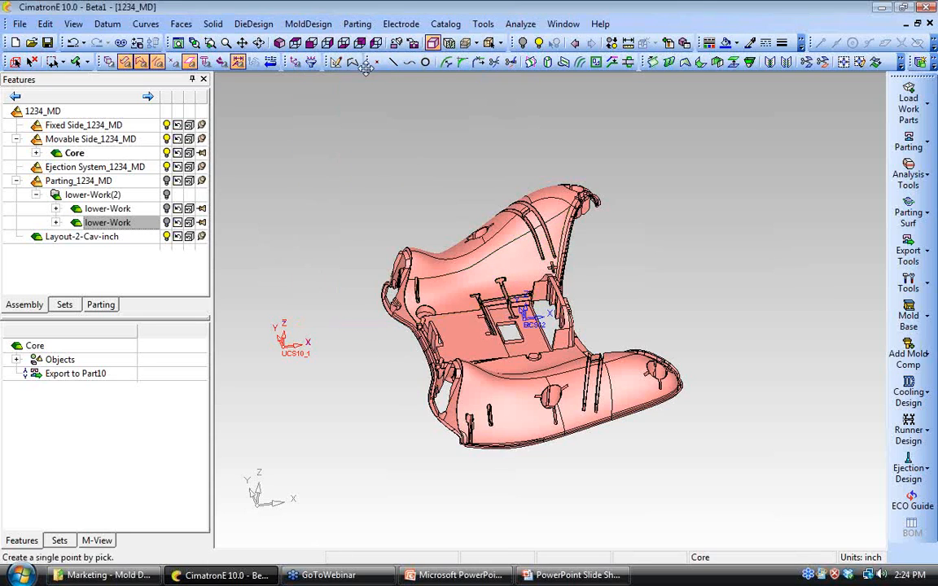
# Step: Start a sketch in the Core part and draw a rectangle about 5.6 by 7.4 inches around the controller in top view
pyautogui.click(333, 65)
pyautogui.middleClick(695, 209)
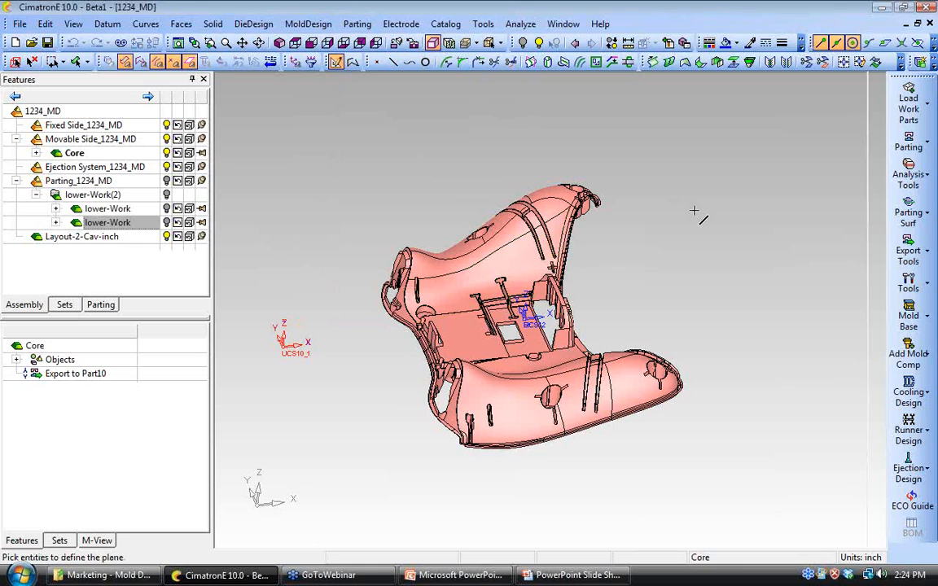
pyautogui.click(294, 43)
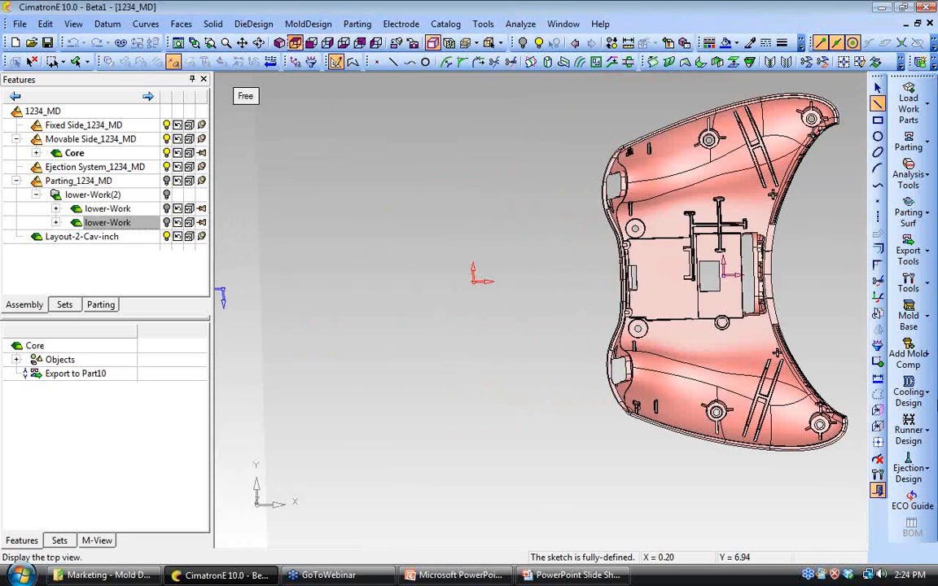
pyautogui.click(877, 121)
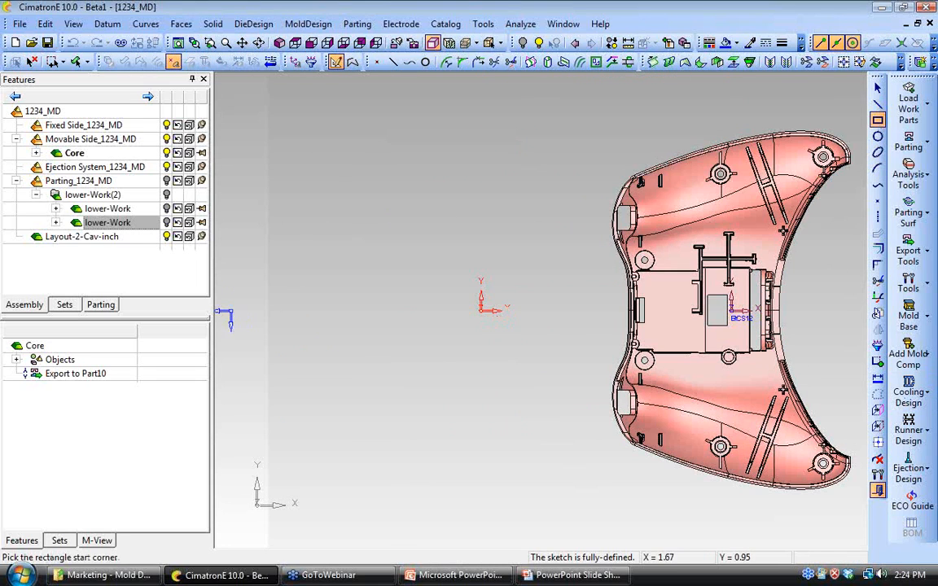
pyautogui.click(310, 43)
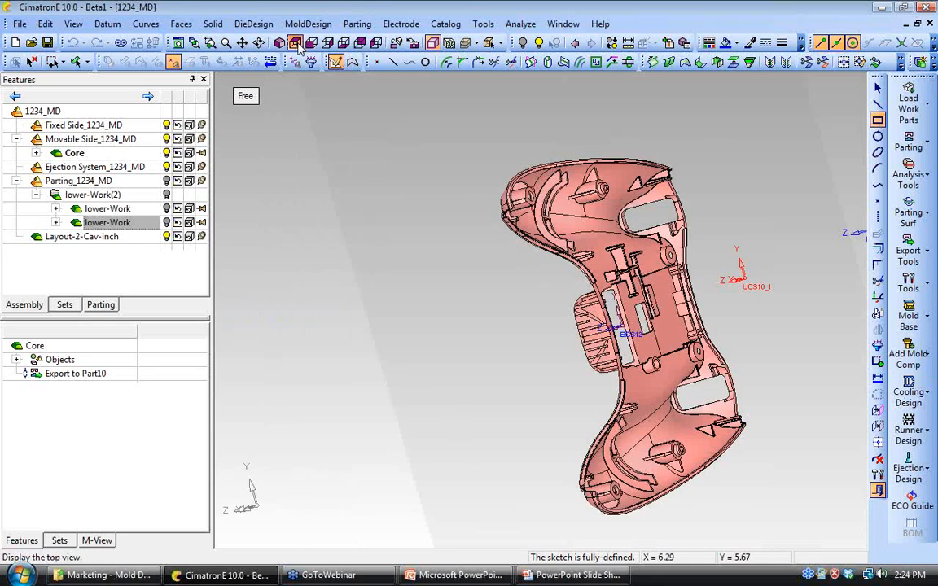
pyautogui.click(294, 43)
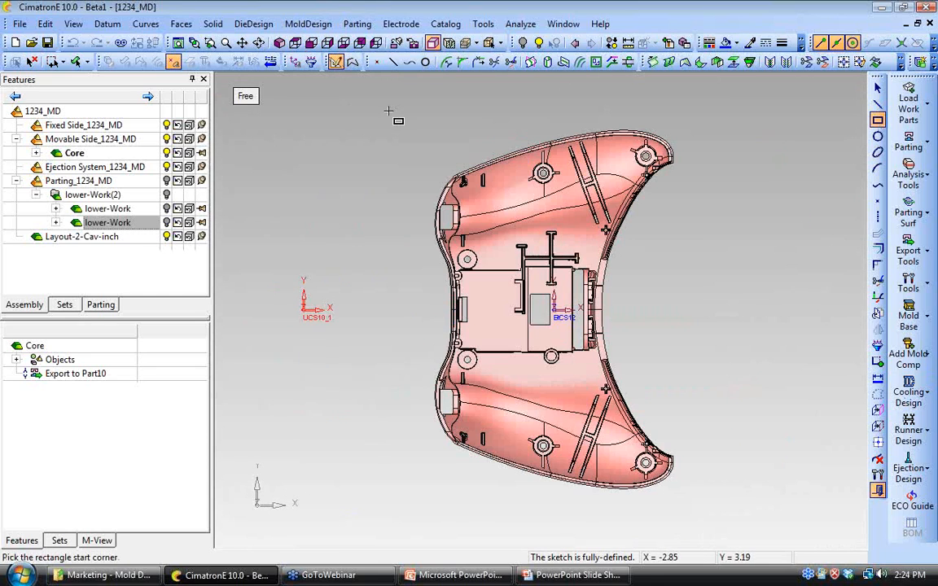
pyautogui.click(390, 104)
pyautogui.click(721, 527)
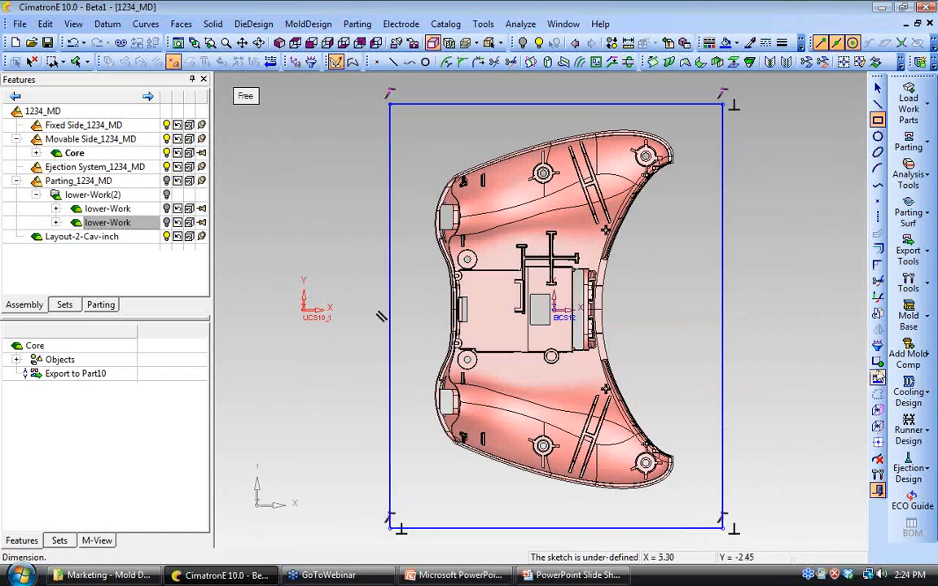
# Step: Centre the rectangle on the part origin by aligning its side and upper edge midpoints with the origin horizontally and vertically
pyautogui.click(722, 317)
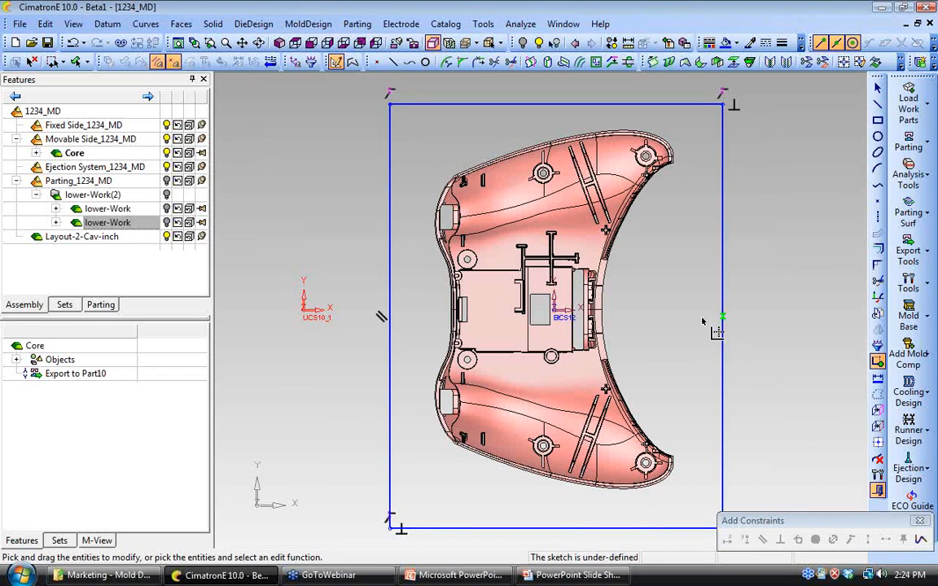
pyautogui.click(554, 310)
pyautogui.click(885, 540)
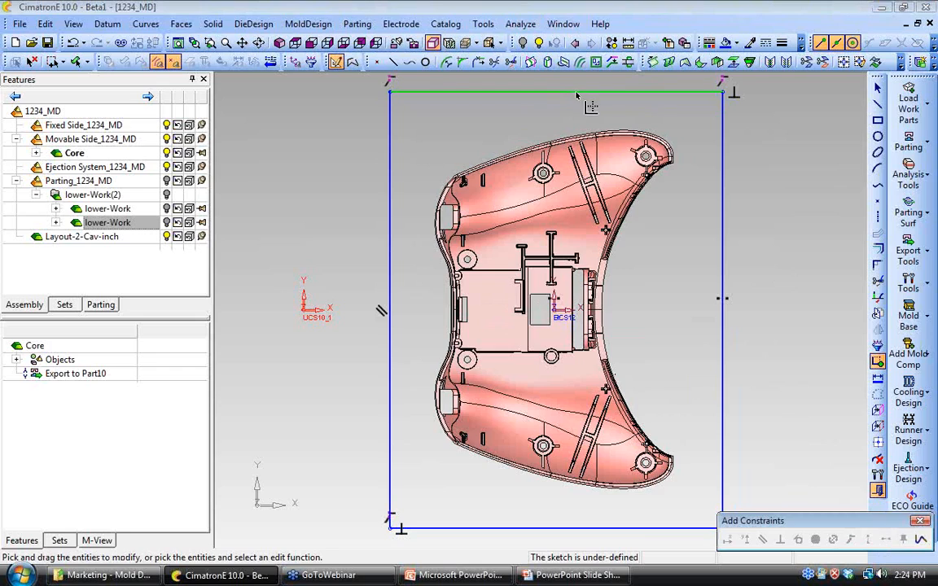
pyautogui.click(504, 90)
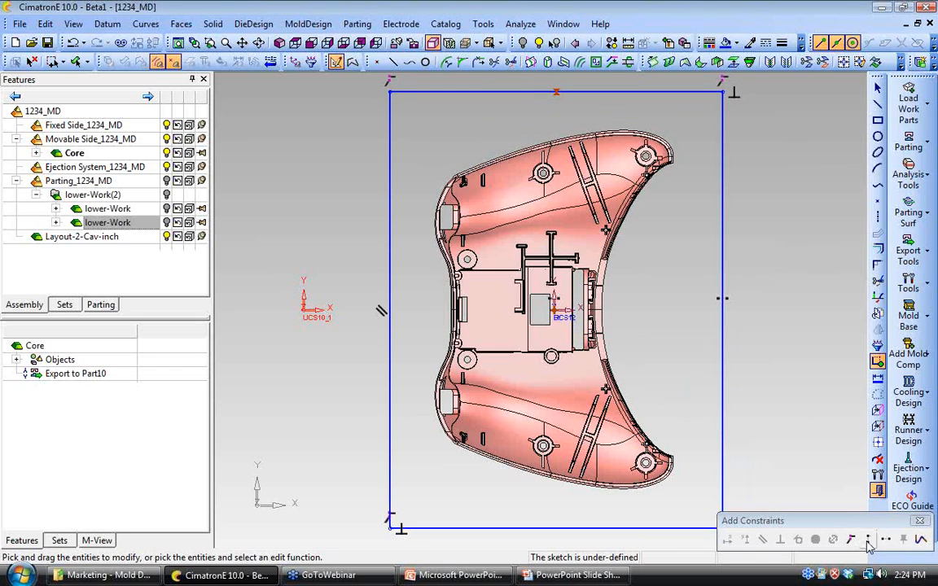
pyautogui.click(849, 539)
# Step: Dimension the rectangle with a height of 8 and a width of 7 inches
pyautogui.rightClick(767, 319)
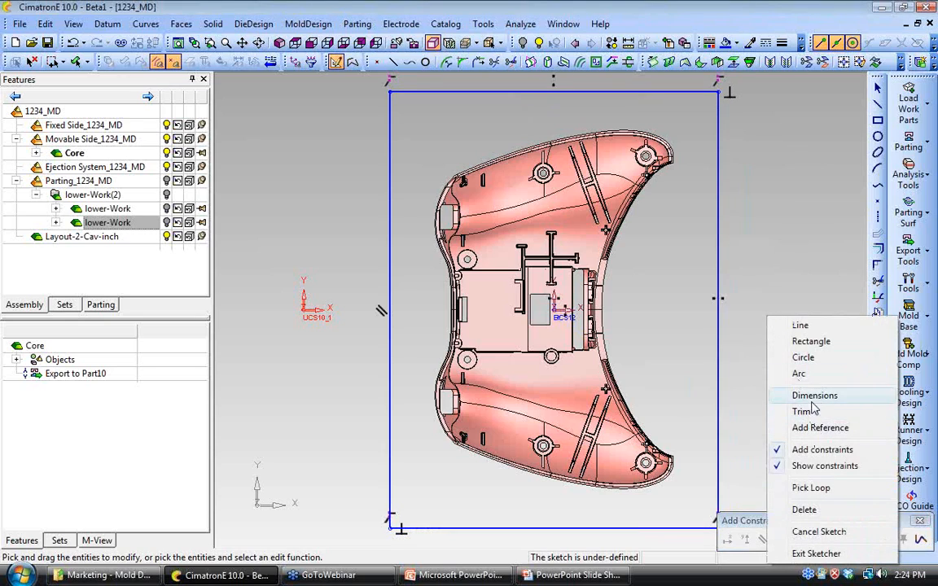
pyautogui.click(793, 393)
pyautogui.click(769, 335)
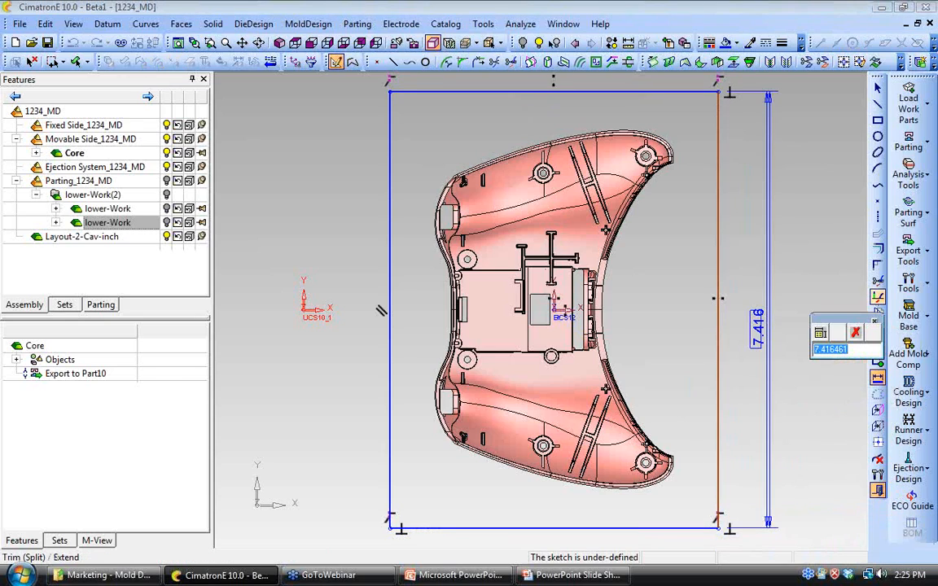
pyautogui.write('8')
pyautogui.press('Return')
pyautogui.click(493, 77)
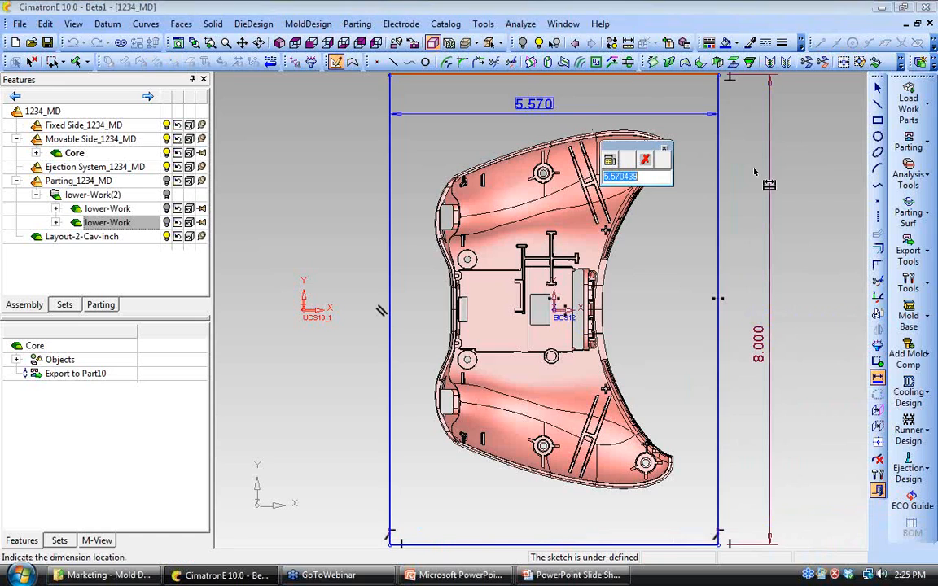
pyautogui.write('7')
pyautogui.press('Return')
pyautogui.scroll(-5, 641, 237)
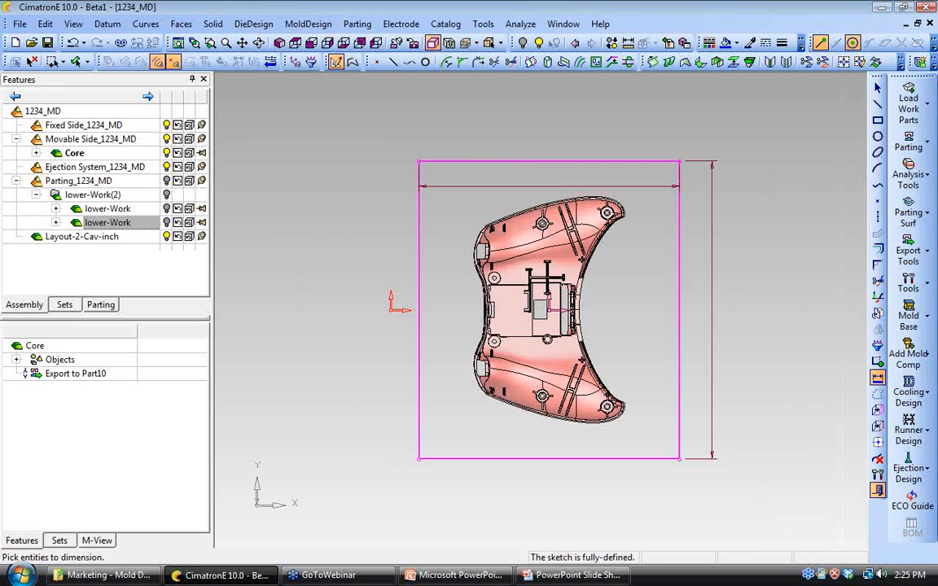
# Step: Exit the sketch and start extruding the rectangle as a new solid in both directions
pyautogui.rightClick(390, 264)
pyautogui.click(439, 502)
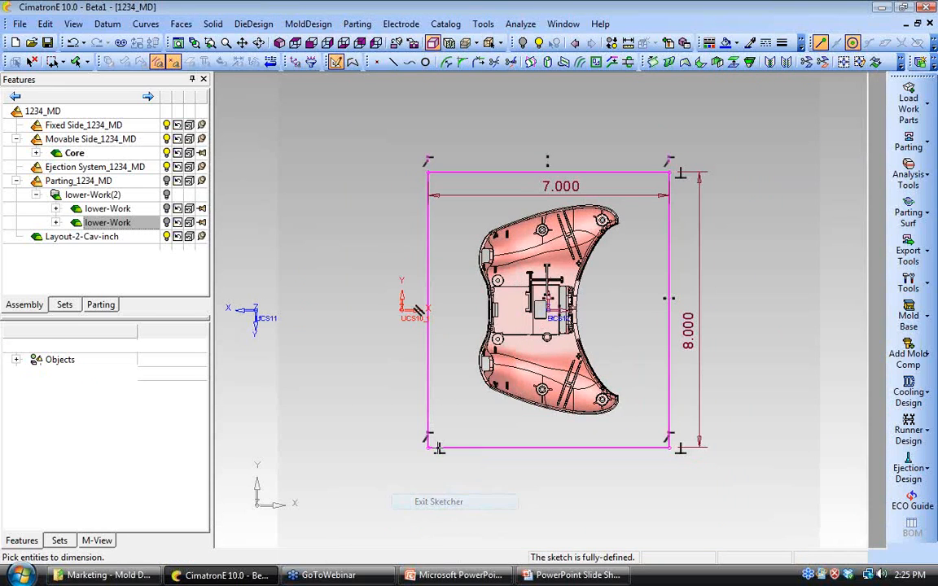
pyautogui.click(213, 23)
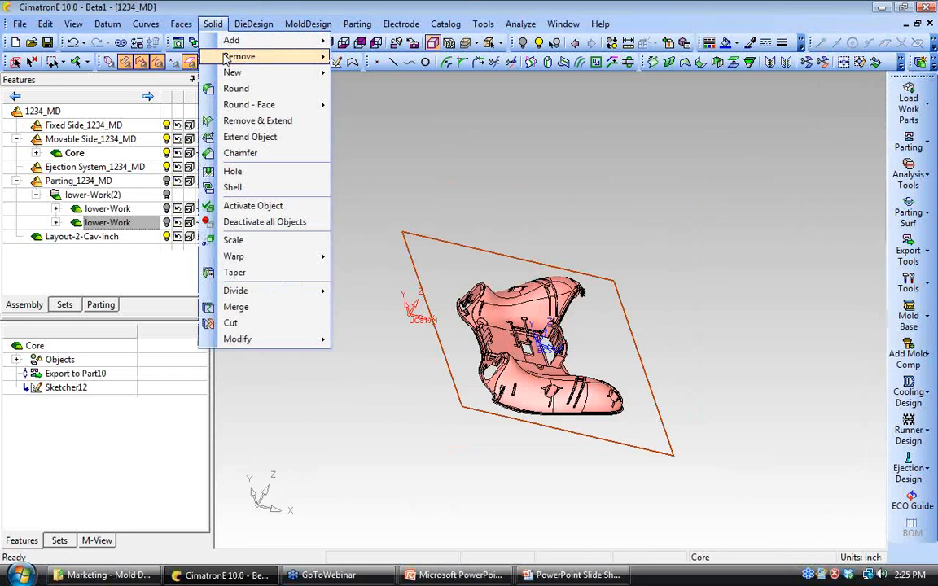
pyautogui.moveTo(309, 73)
pyautogui.click(364, 74)
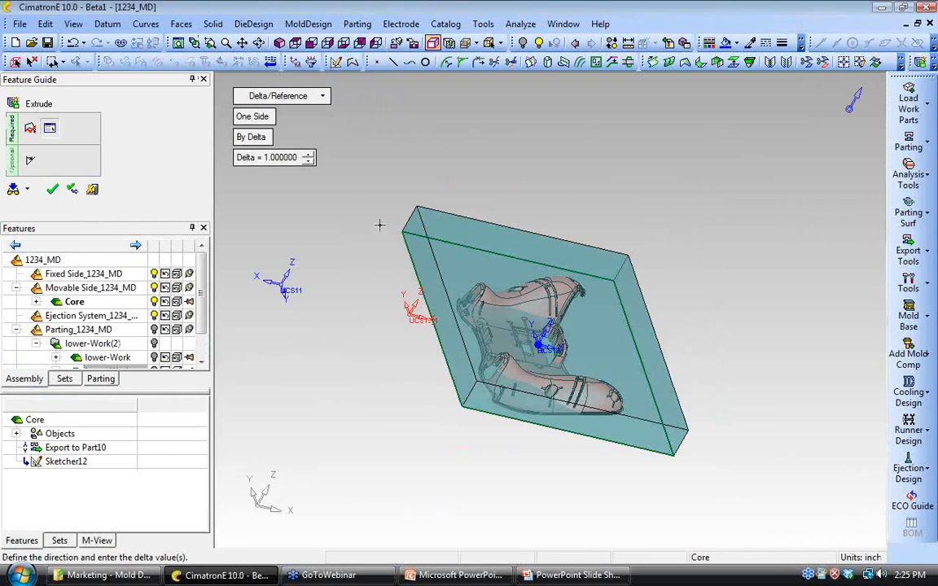
pyautogui.click(252, 116)
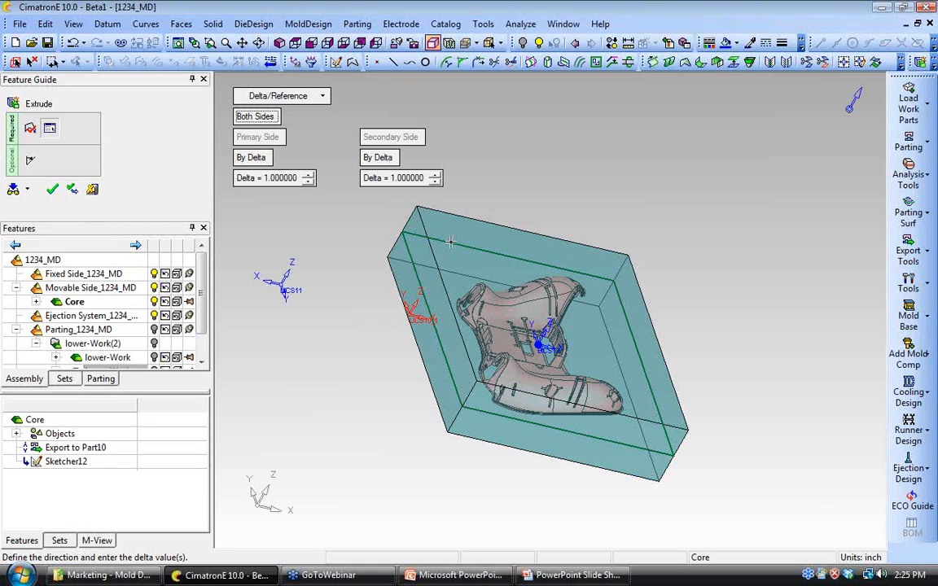
# Step: Set the extrusion delta to 1.875 on the primary side and 2.375 on the secondary side, and finish the block
pyautogui.click(274, 179)
pyautogui.write('1.')
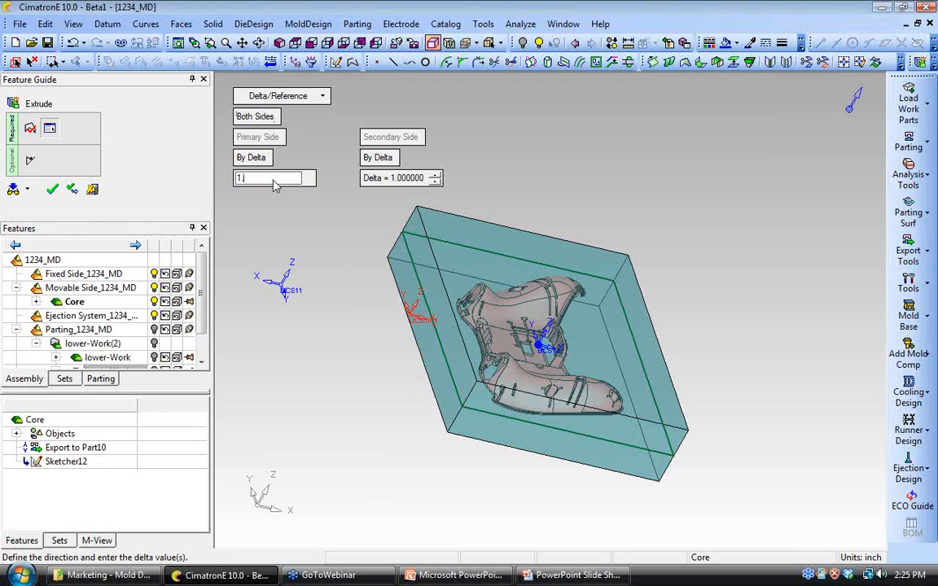
pyautogui.write('875')
pyautogui.press('Return')
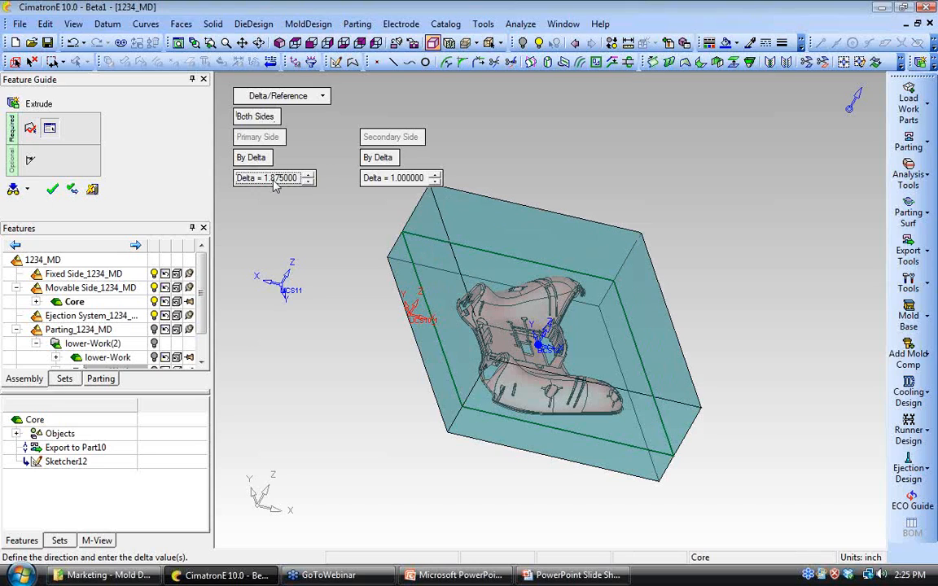
pyautogui.click(412, 176)
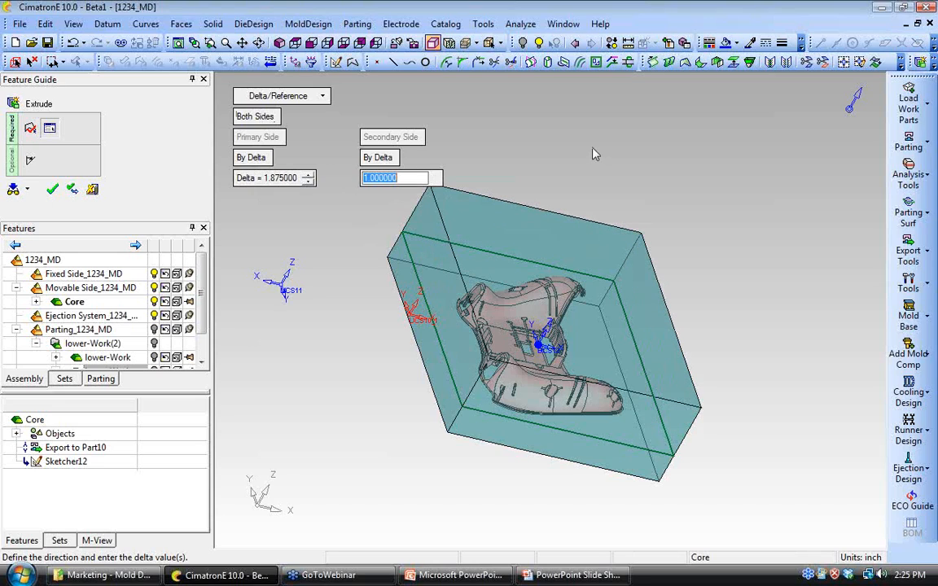
pyautogui.write('2.375')
pyautogui.press('Return')
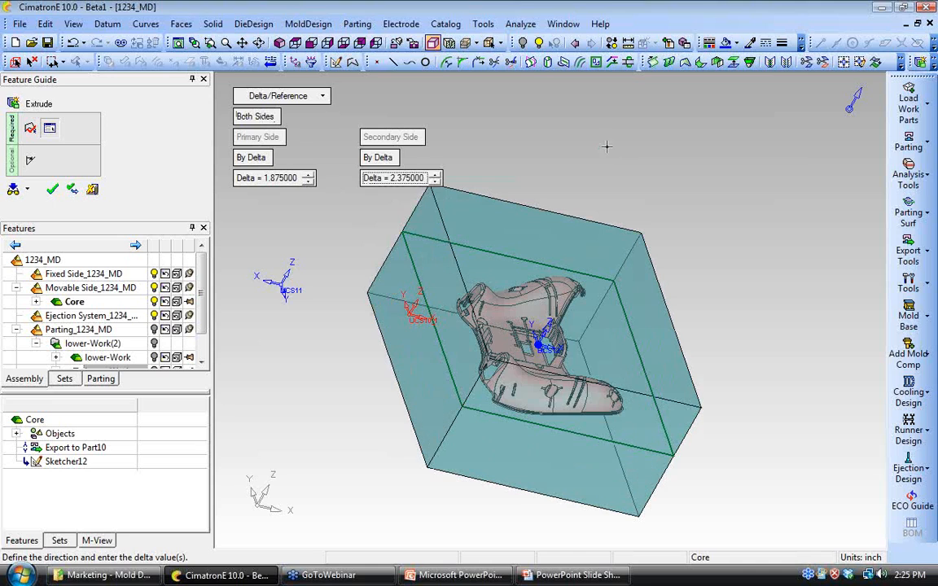
pyautogui.keyDown('ctrl'); pyautogui.moveTo(436, 316); pyautogui.dragTo(468, 311); pyautogui.keyUp('ctrl')
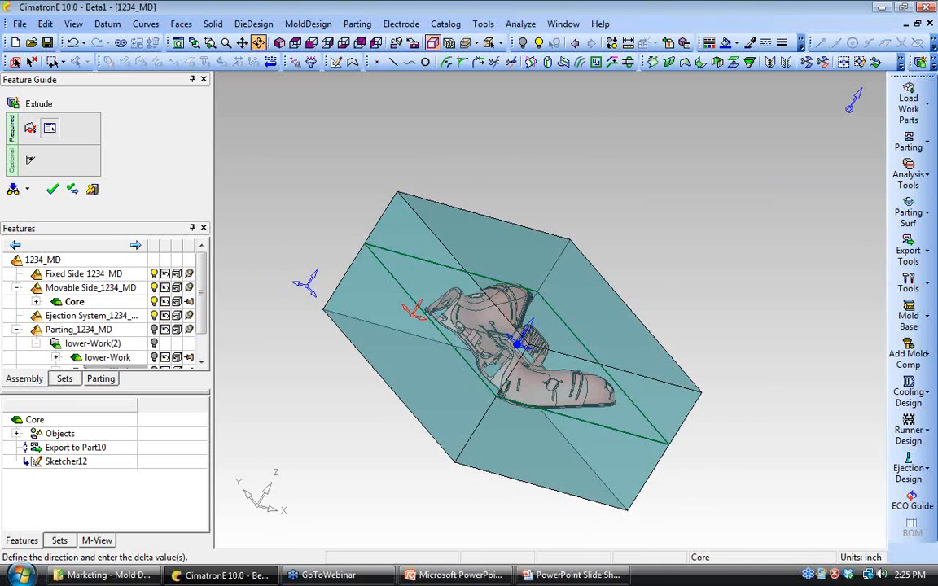
pyautogui.click(53, 191)
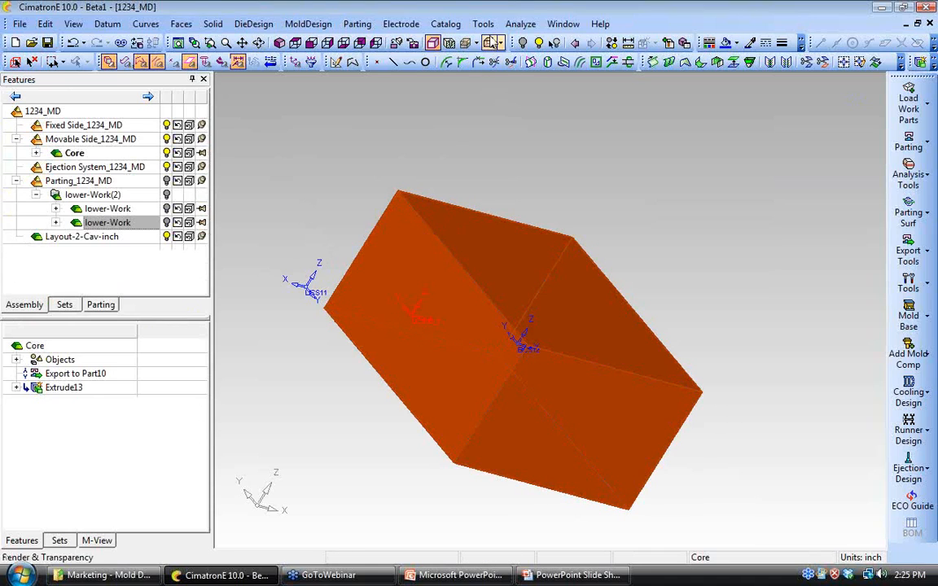
# Step: Display the extruded block as transparent and start a Parting Export with it as the stock to cut
pyautogui.click(51, 62)
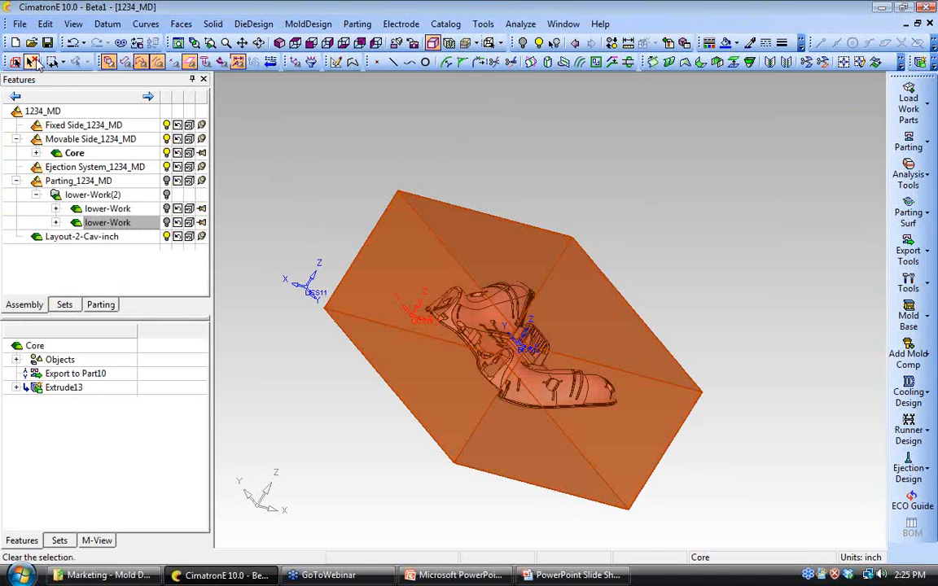
pyautogui.click(32, 63)
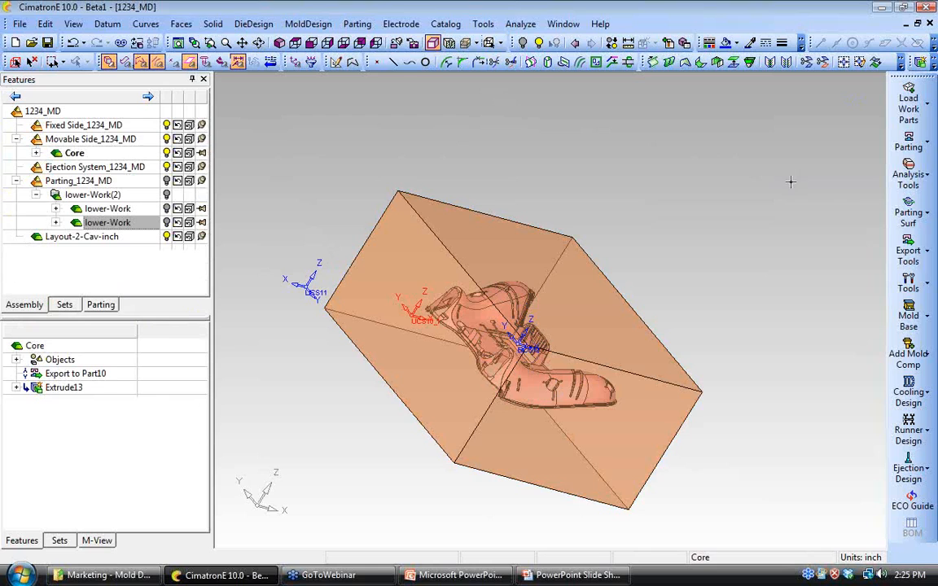
pyautogui.click(908, 251)
pyautogui.click(745, 232)
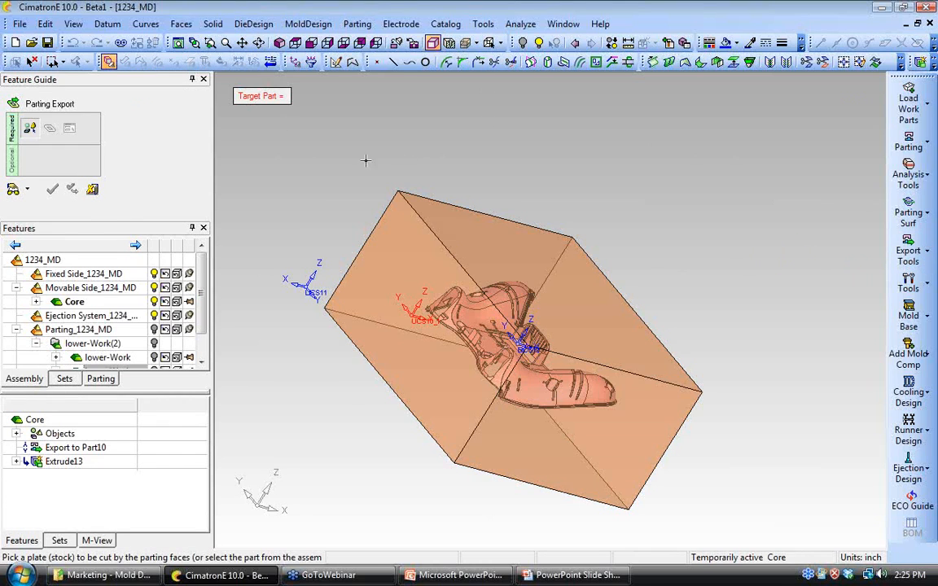
pyautogui.click(425, 248)
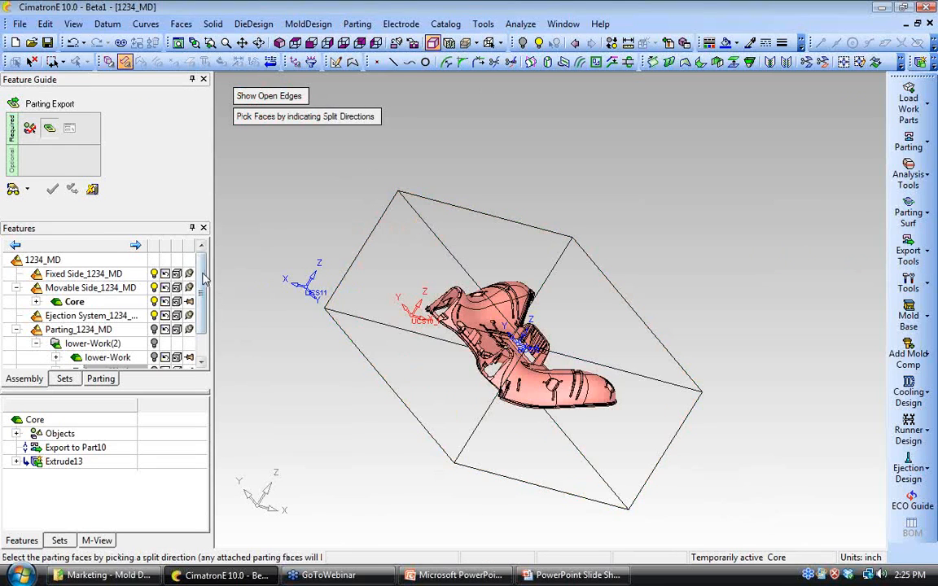
# Step: Show the second lower-Work part and select its core-side parting faces by their split direction
pyautogui.moveTo(201, 283); pyautogui.dragTo(202, 319)
pyautogui.click(155, 344)
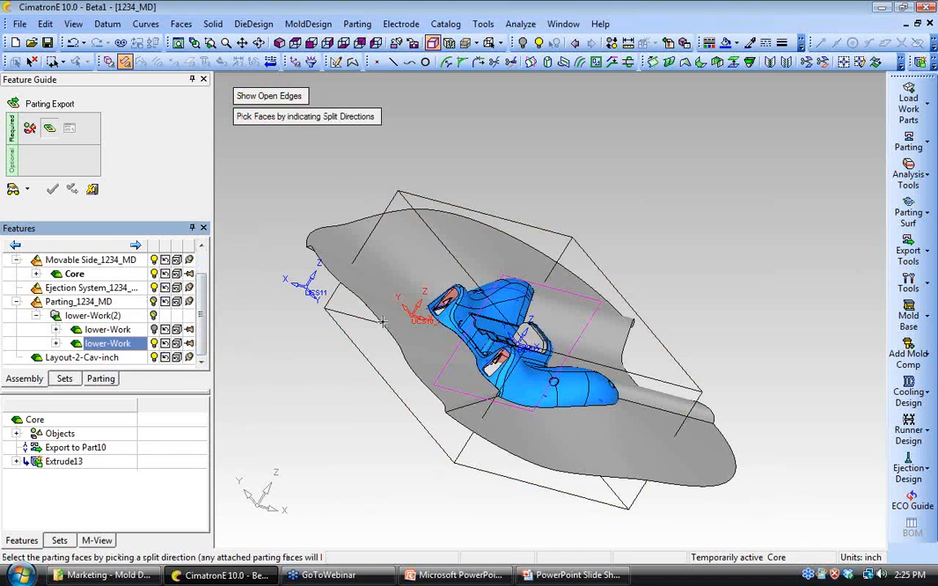
pyautogui.keyDown('ctrl'); pyautogui.moveTo(446, 387); pyautogui.dragTo(457, 356); pyautogui.keyUp('ctrl')
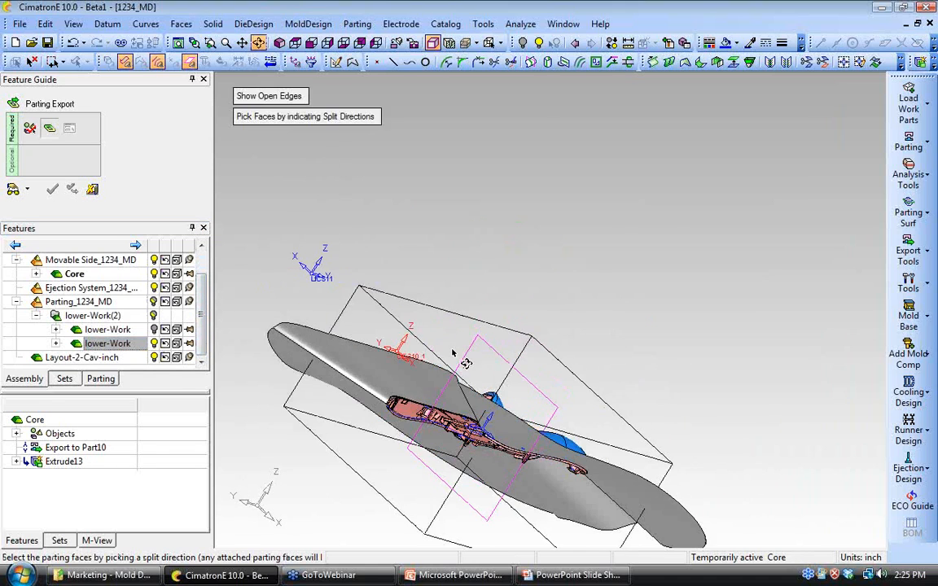
pyautogui.keyDown('ctrl'); pyautogui.moveTo(457, 356); pyautogui.dragTo(481, 267, button='middle'); pyautogui.keyUp('ctrl')
pyautogui.keyDown('ctrl'); pyautogui.moveTo(482, 266); pyautogui.dragTo(419, 299); pyautogui.keyUp('ctrl')
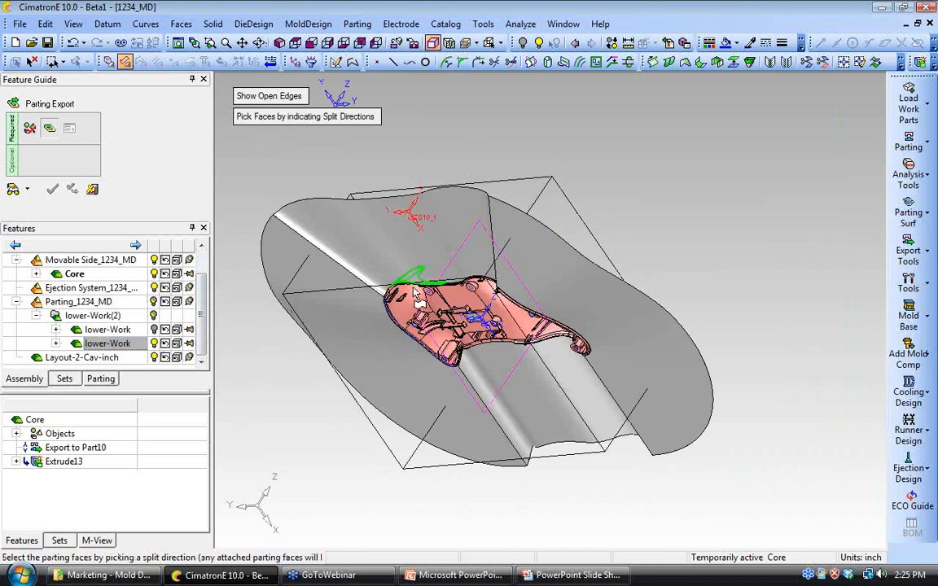
pyautogui.click(473, 306)
# Step: Check the open edges of the selected parting faces and cut the block with them, removing the upper side
pyautogui.keyDown('ctrl'); pyautogui.moveTo(499, 291); pyautogui.dragTo(435, 293); pyautogui.keyUp('ctrl')
pyautogui.keyDown('ctrl'); pyautogui.moveTo(436, 294); pyautogui.dragTo(398, 345, button='middle'); pyautogui.keyUp('ctrl')
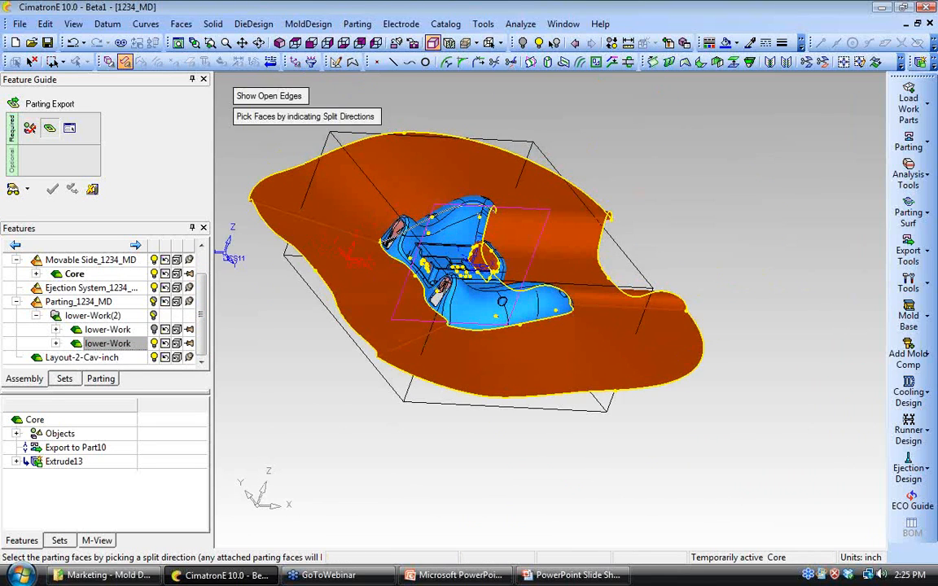
pyautogui.keyDown('ctrl'); pyautogui.moveTo(398, 345); pyautogui.dragTo(400, 329, button='right'); pyautogui.keyUp('ctrl')
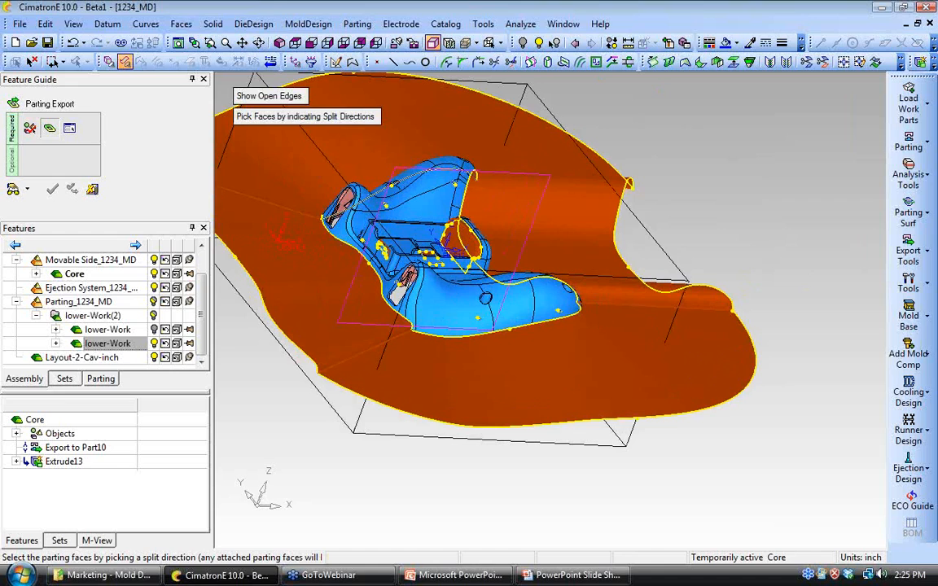
pyautogui.keyDown('ctrl'); pyautogui.moveTo(547, 319); pyautogui.dragTo(555, 341, button='right'); pyautogui.keyUp('ctrl')
pyautogui.keyDown('ctrl'); pyautogui.moveTo(555, 342); pyautogui.dragTo(593, 394, button='middle'); pyautogui.keyUp('ctrl')
pyautogui.keyDown('ctrl'); pyautogui.moveTo(592, 394); pyautogui.dragTo(440, 338); pyautogui.keyUp('ctrl')
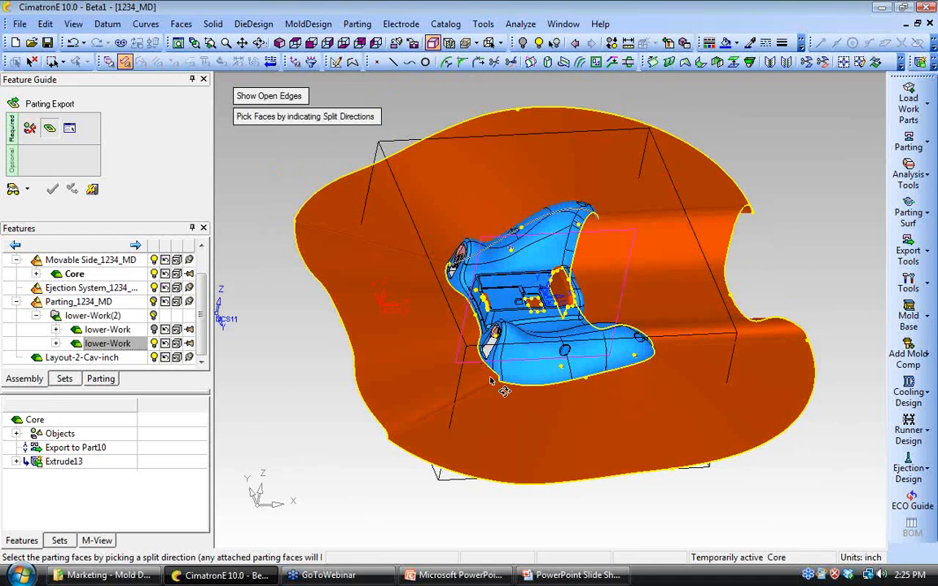
pyautogui.middleClick(225, 190)
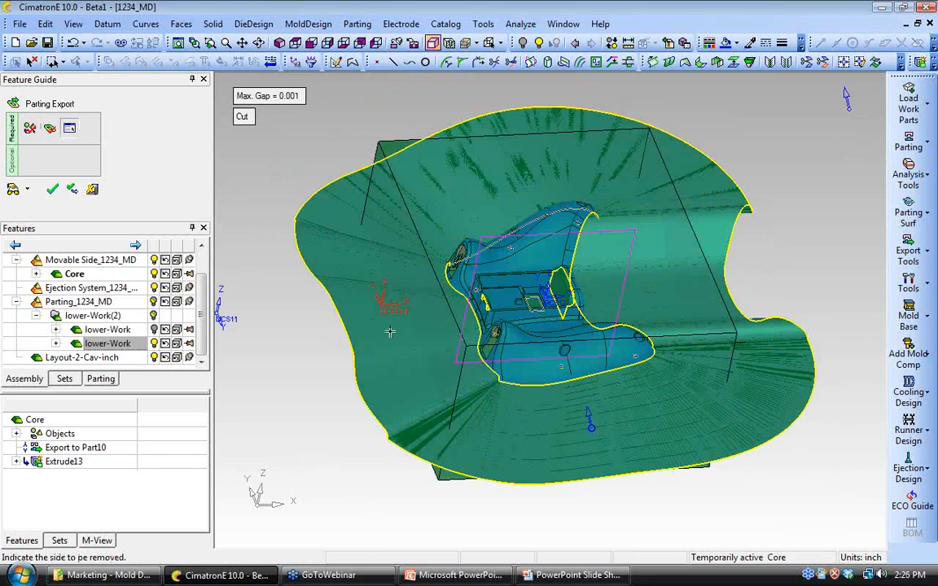
pyautogui.click(52, 190)
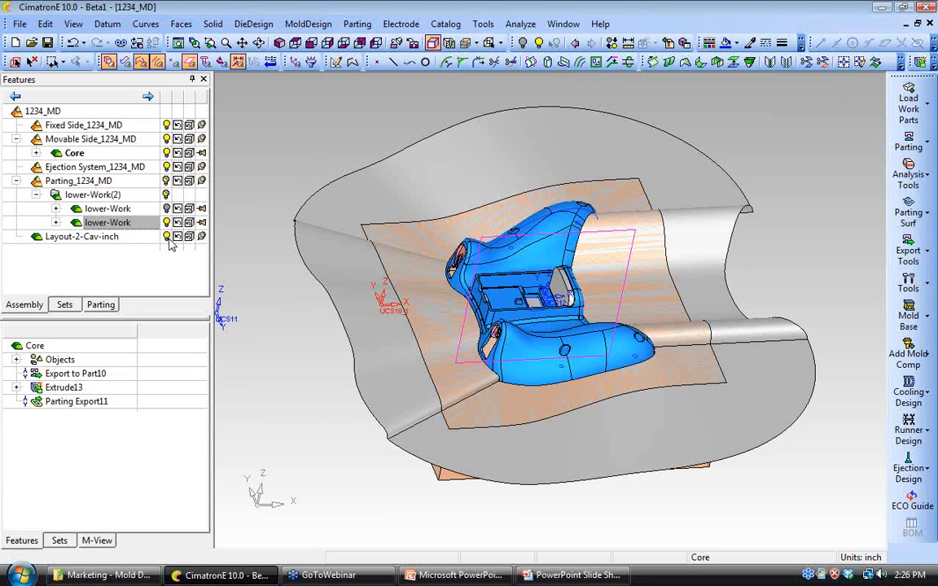
# Step: Hide the second lower-Work part and examine the cut core block from several angles
pyautogui.doubleClick(114, 222)
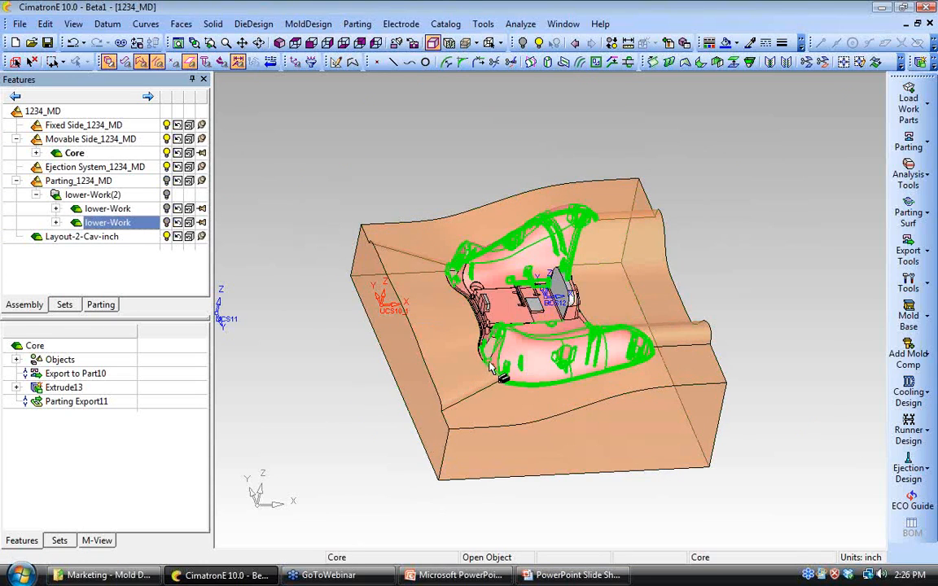
pyautogui.keyDown('ctrl'); pyautogui.moveTo(480, 285); pyautogui.dragTo(506, 392); pyautogui.keyUp('ctrl')
pyautogui.keyDown('ctrl'); pyautogui.moveTo(506, 391); pyautogui.dragTo(532, 385, button='middle'); pyautogui.keyUp('ctrl')
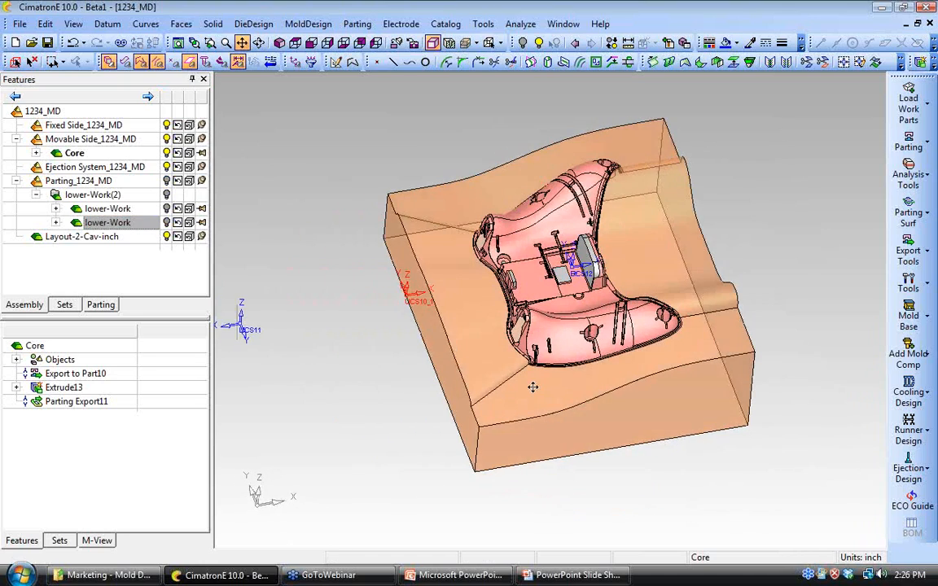
pyautogui.keyDown('ctrl'); pyautogui.moveTo(532, 385); pyautogui.dragTo(502, 405); pyautogui.keyUp('ctrl')
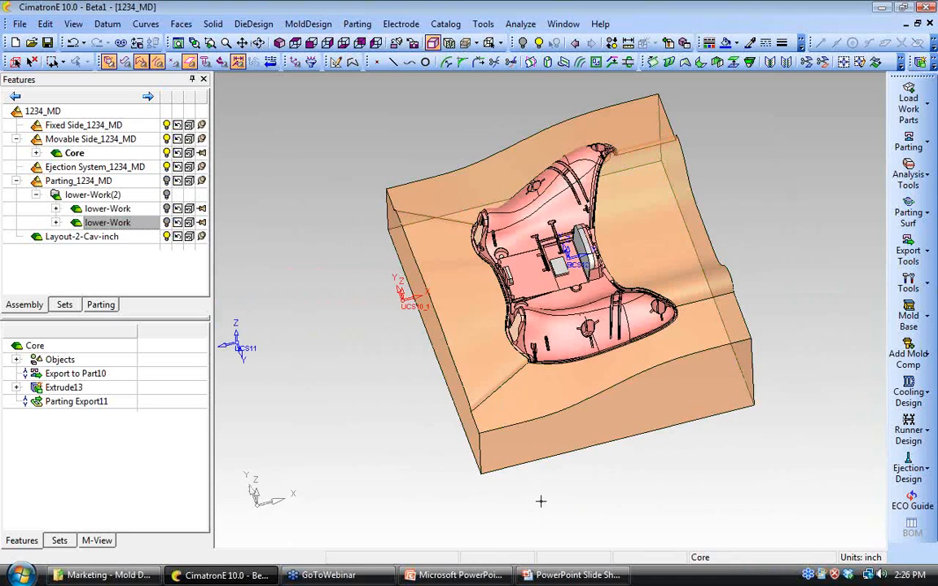
pyautogui.moveTo(526, 439); pyautogui.dragTo(618, 436, button='middle')
pyautogui.keyDown('ctrl'); pyautogui.moveTo(618, 436); pyautogui.dragTo(584, 383, button='right'); pyautogui.keyUp('ctrl')
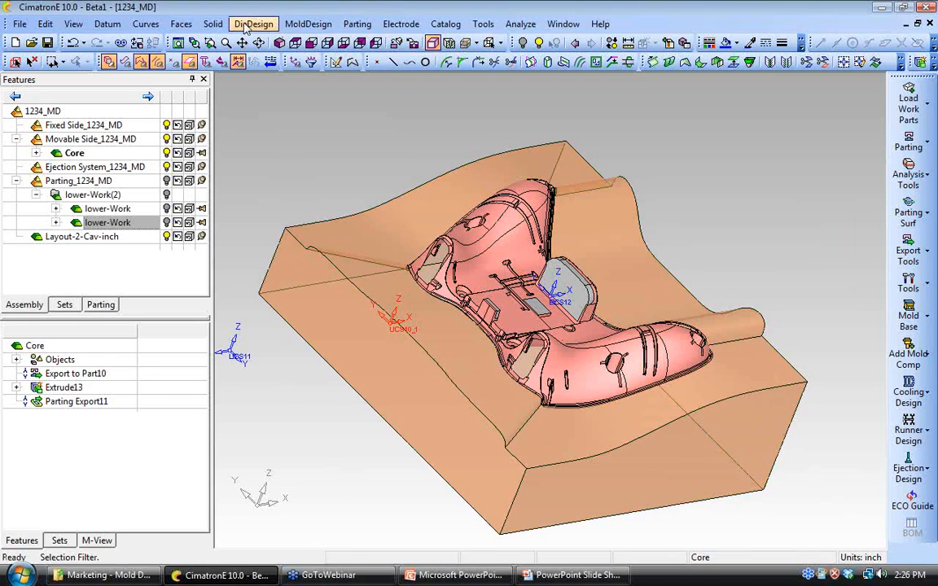
# Step: Round the two vertical corner edges on the +X side of the core block with a global radius of 0.5 inch
pyautogui.click(213, 25)
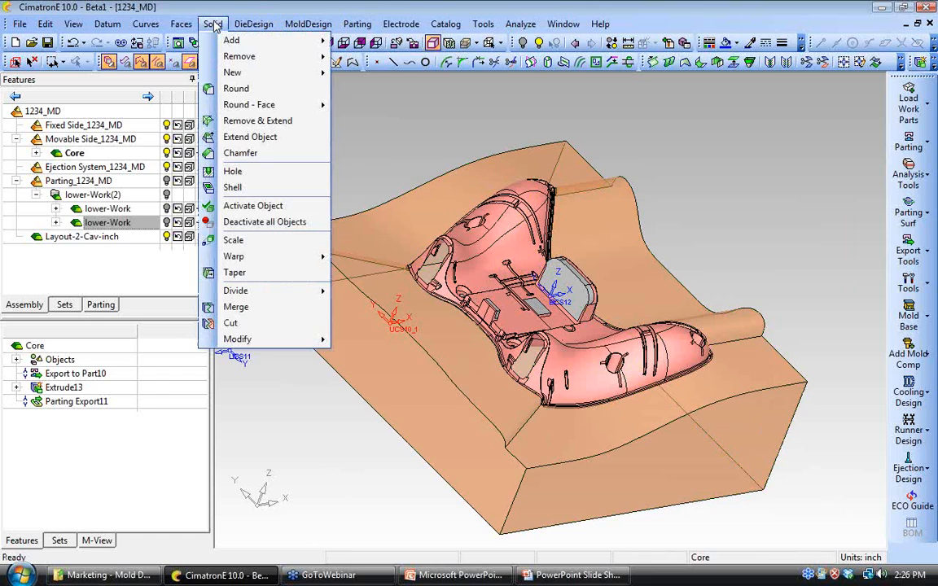
pyautogui.click(236, 88)
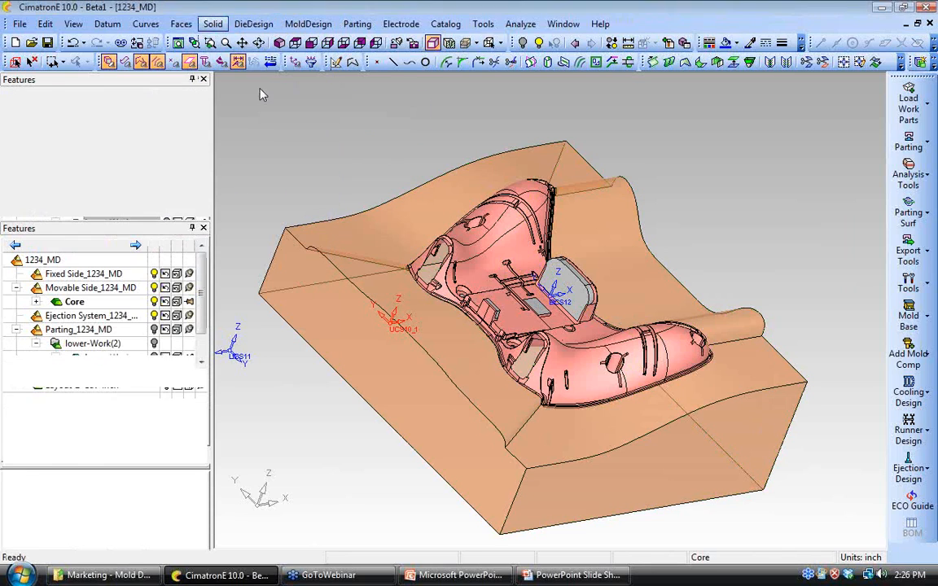
pyautogui.click(796, 415)
pyautogui.middleClick(787, 289)
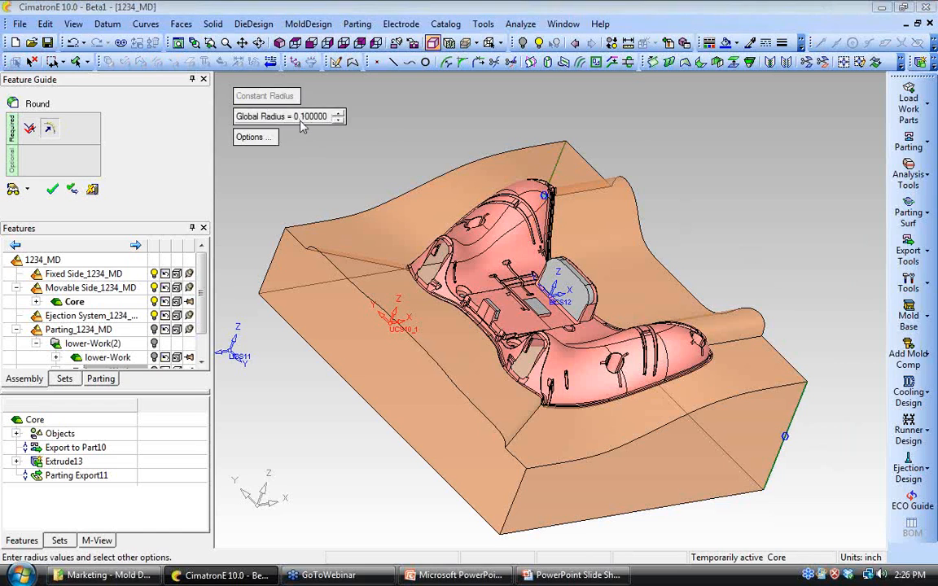
pyautogui.click(301, 122)
pyautogui.write('.5')
pyautogui.press('Return')
pyautogui.middleClick(428, 157)
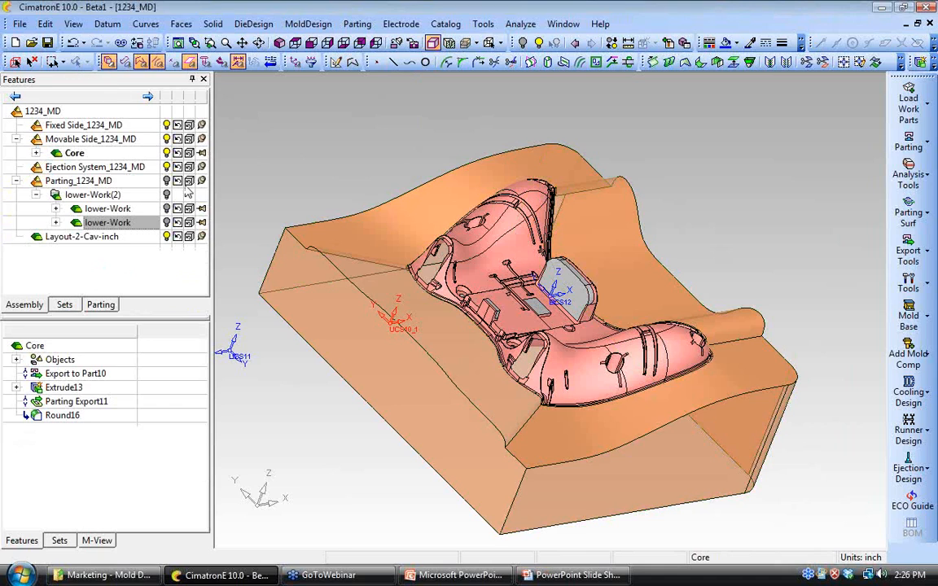
# Step: Display the core block as opaque again and save the mold assembly
pyautogui.click(295, 289)
pyautogui.click(501, 43)
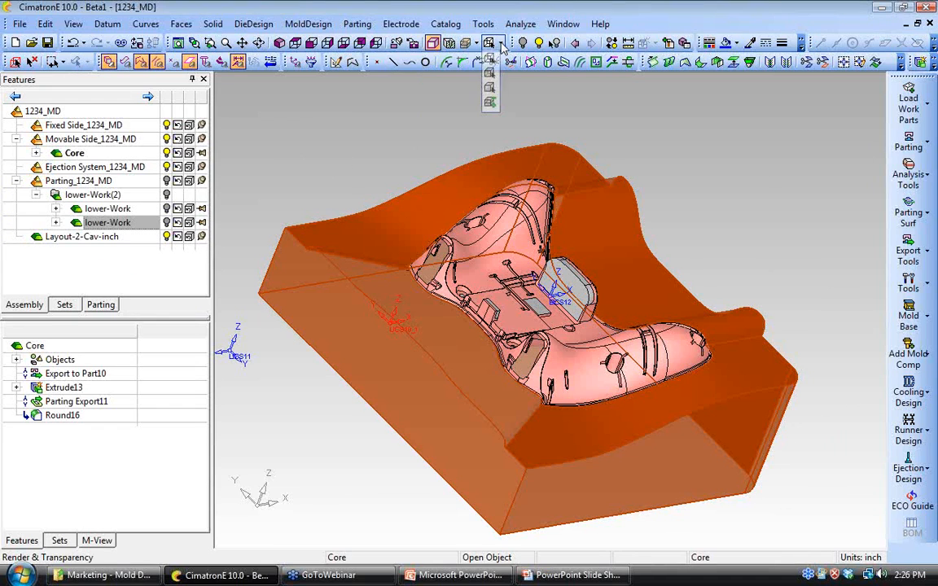
pyautogui.click(489, 87)
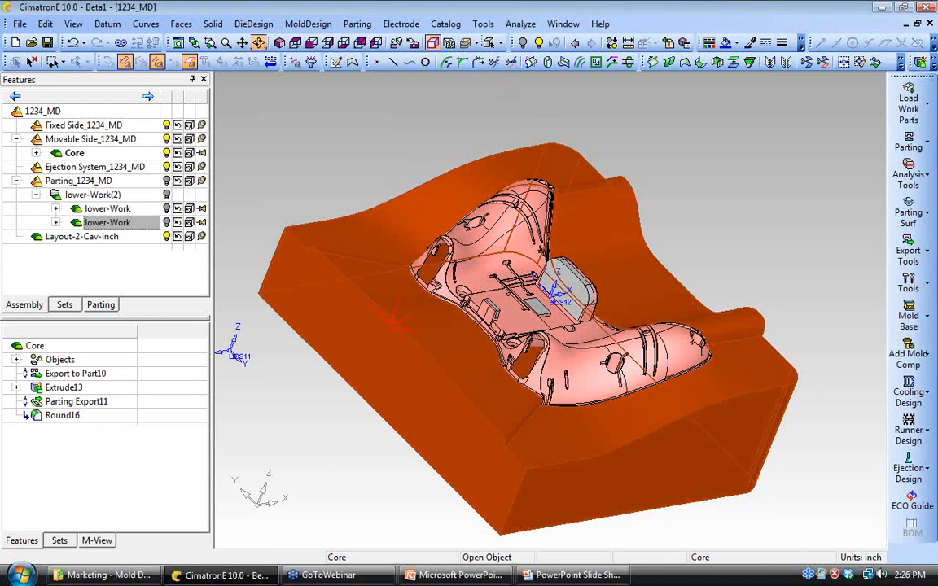
pyautogui.keyDown('ctrl'); pyautogui.moveTo(489, 326); pyautogui.dragTo(502, 368); pyautogui.keyUp('ctrl')
pyautogui.scroll(-2, 503, 368)
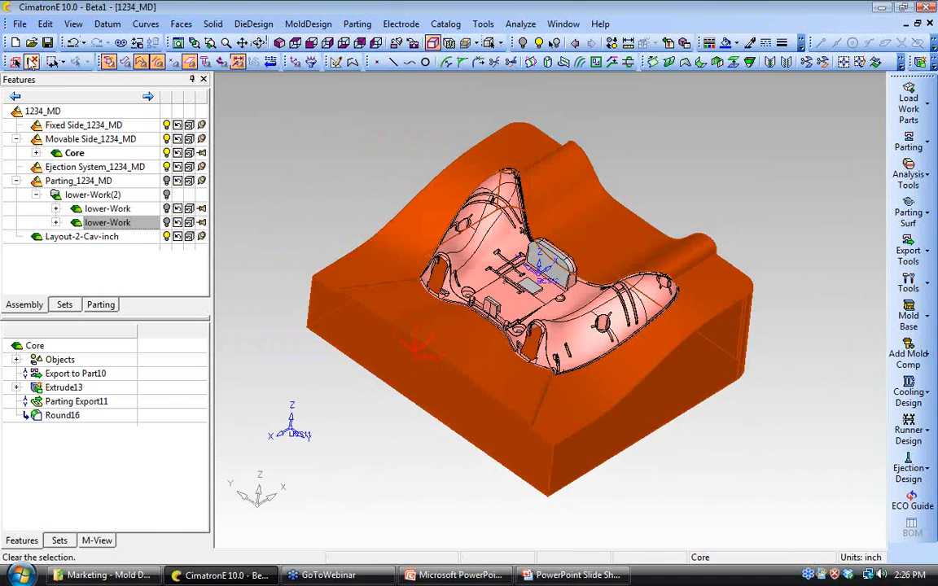
pyautogui.click(31, 62)
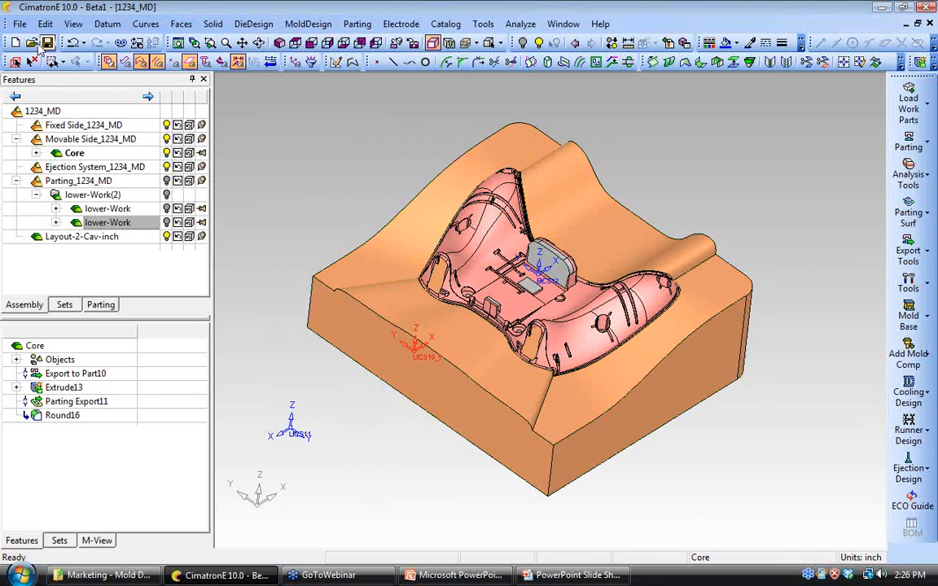
pyautogui.click(47, 43)
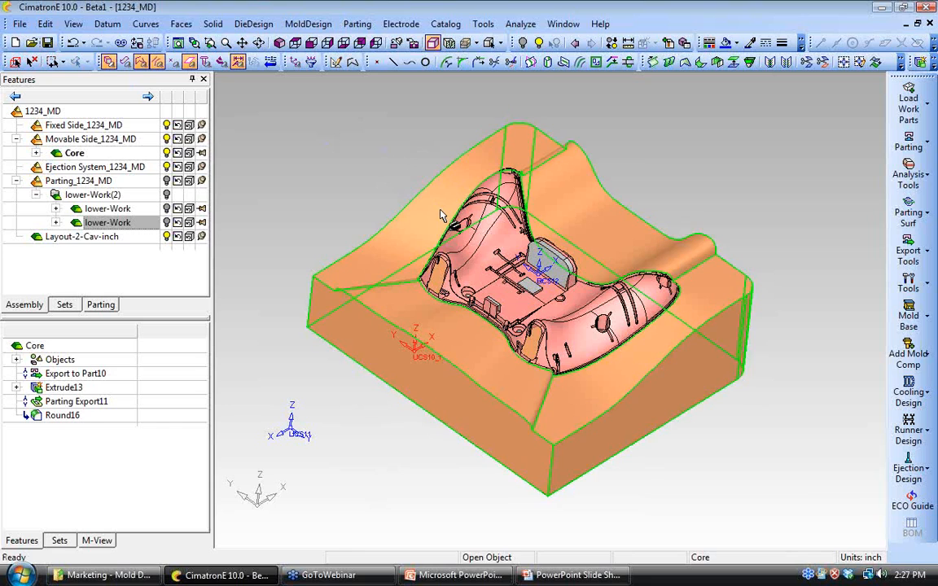
# Step: Activate the main assembly and start a new mold base from the PCS Inch Configurations catalog with the 9 Plates B type
pyautogui.keyDown('ctrl'); pyautogui.moveTo(442, 216); pyautogui.dragTo(407, 208); pyautogui.keyUp('ctrl')
pyautogui.rightClick(347, 149)
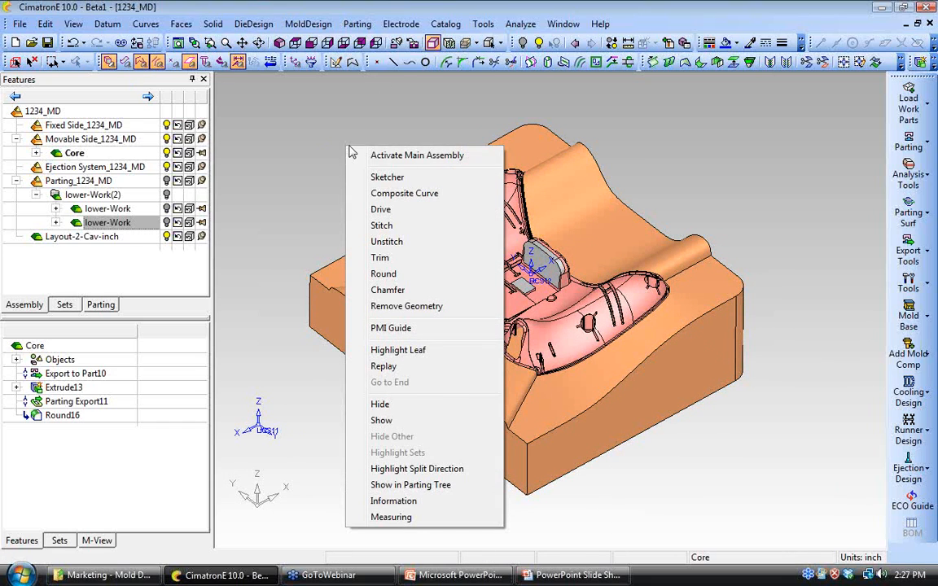
pyautogui.click(385, 155)
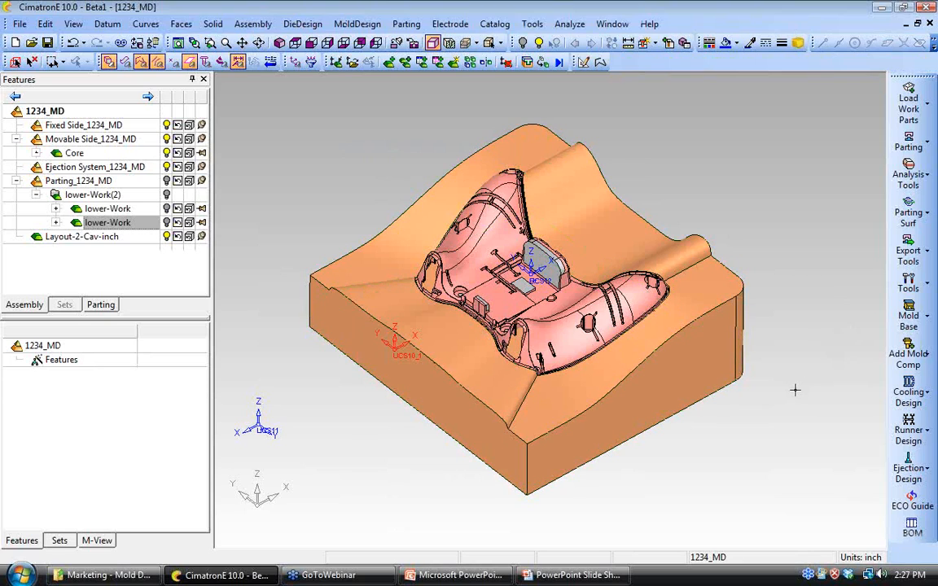
pyautogui.click(909, 316)
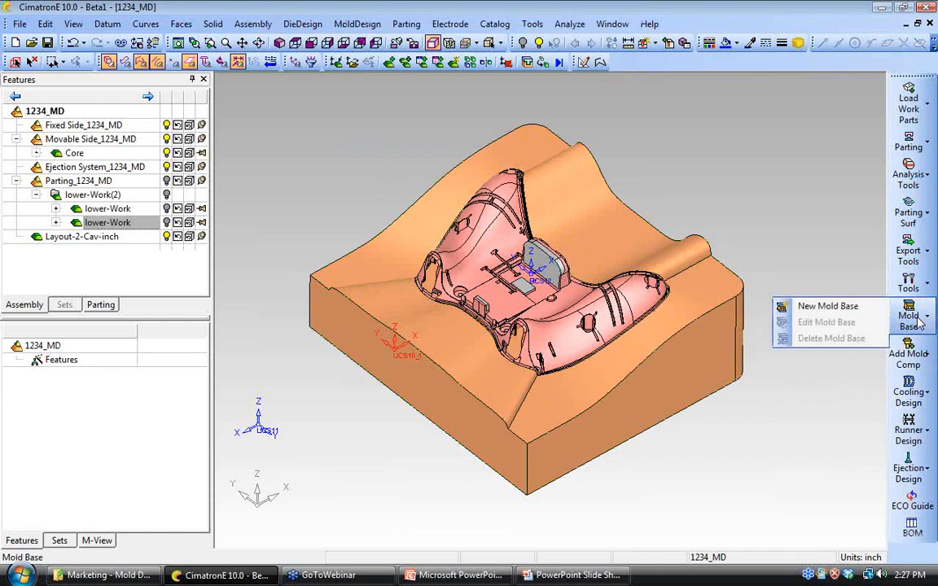
pyautogui.click(828, 307)
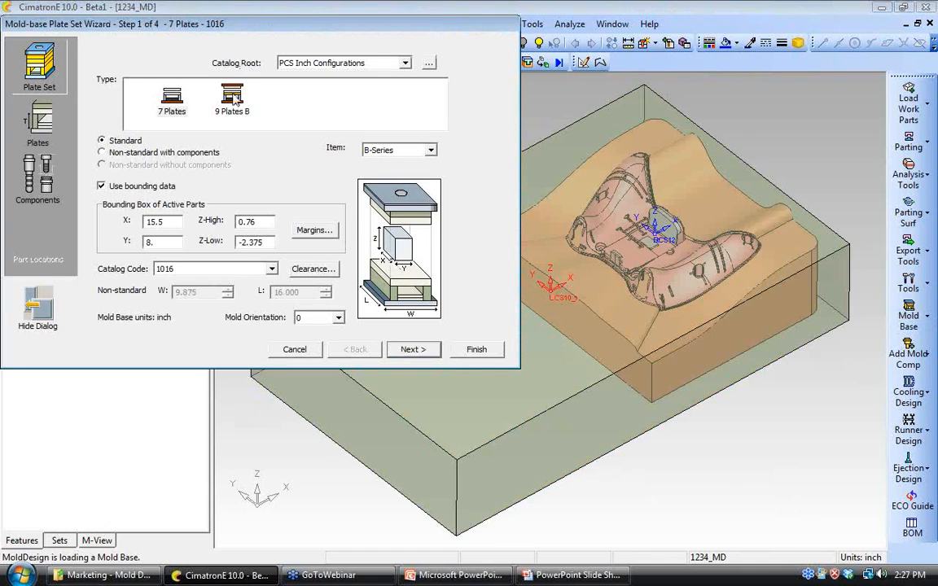
pyautogui.click(232, 97)
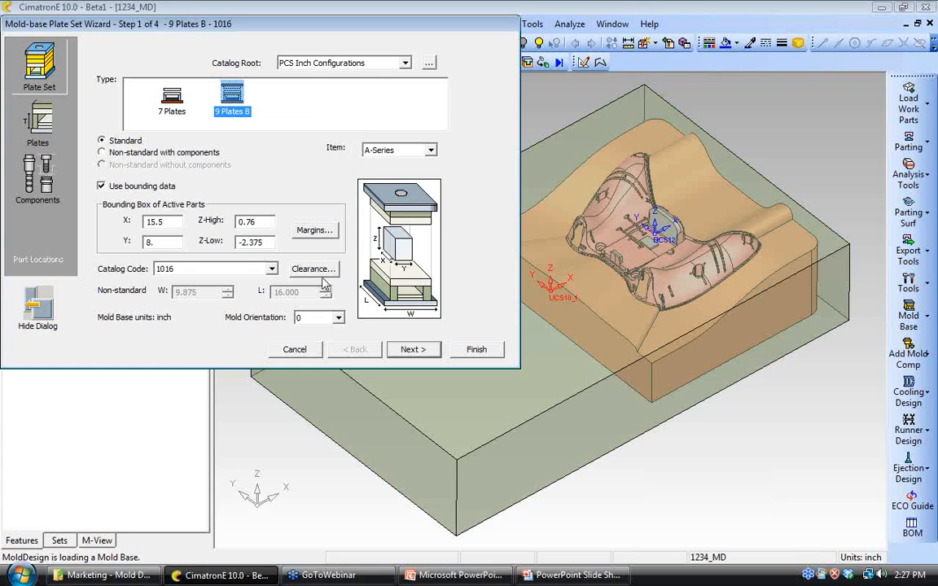
# Step: Set the mold base auto-size margins around the active parts to 3 inches on both X and Y
pyautogui.click(314, 230)
pyautogui.doubleClick(224, 222)
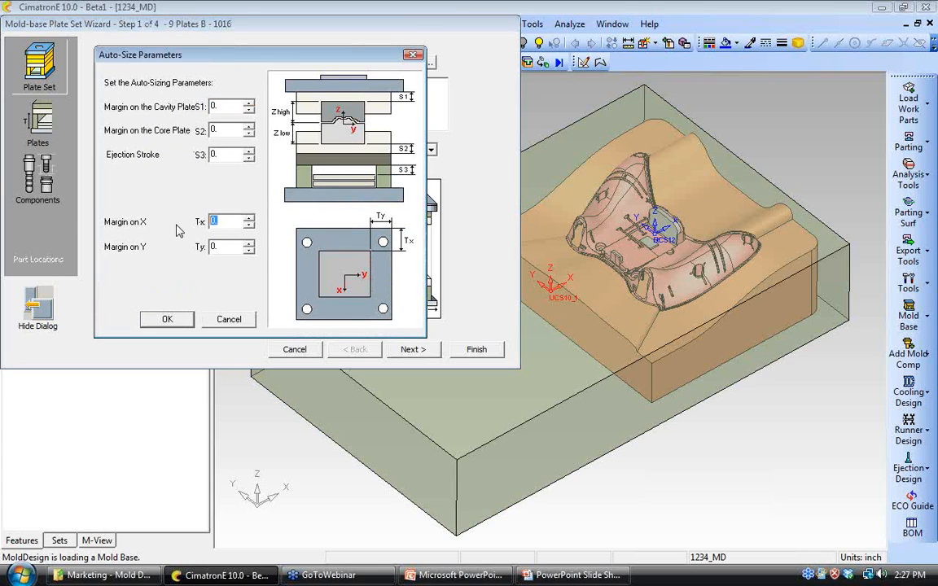
pyautogui.write('3')
pyautogui.press('Tab')
pyautogui.write('3')
pyautogui.click(167, 319)
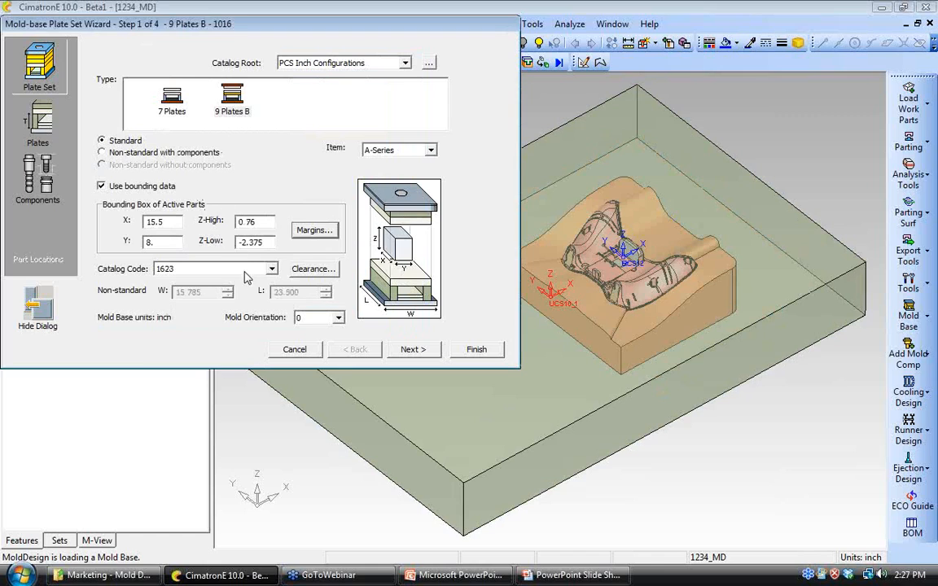
# Step: Set the A plate thickness to 1.875 and the C plate thickness to 3.500, and generate the mold base
pyautogui.click(403, 350)
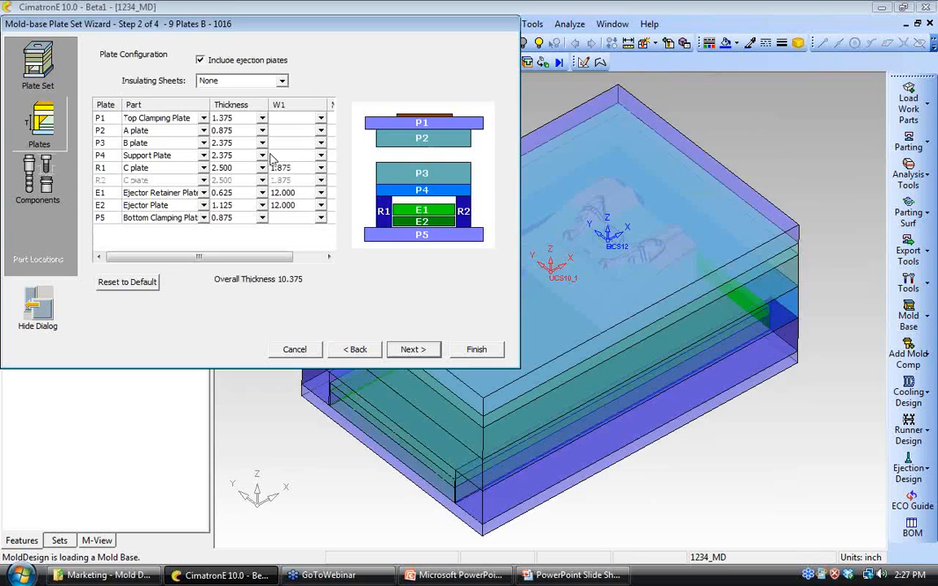
pyautogui.click(236, 130)
pyautogui.click(230, 165)
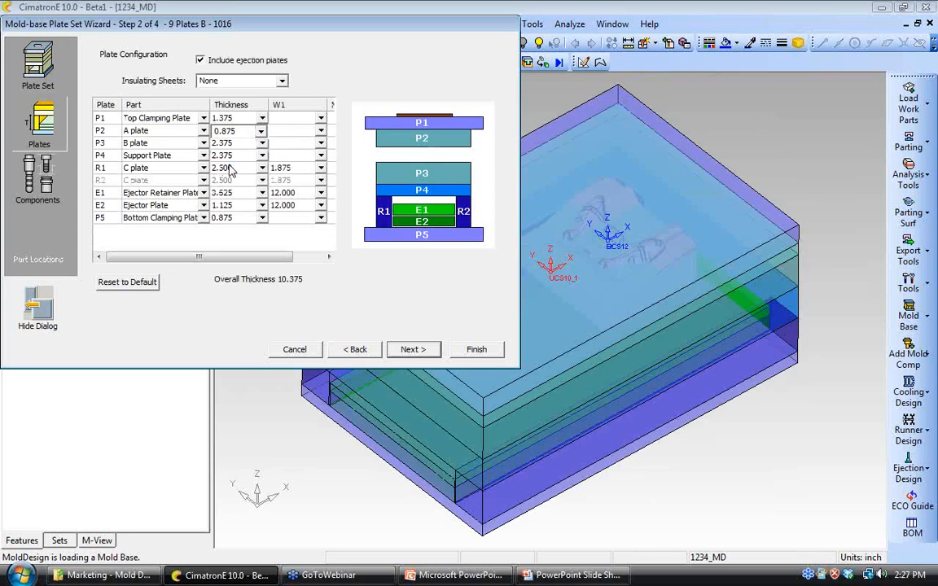
pyautogui.click(261, 168)
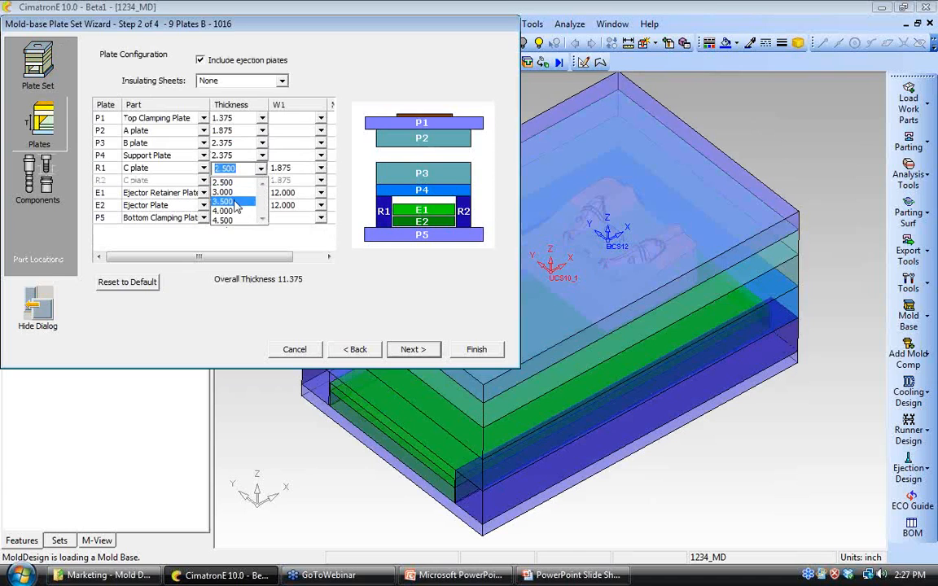
pyautogui.click(224, 185)
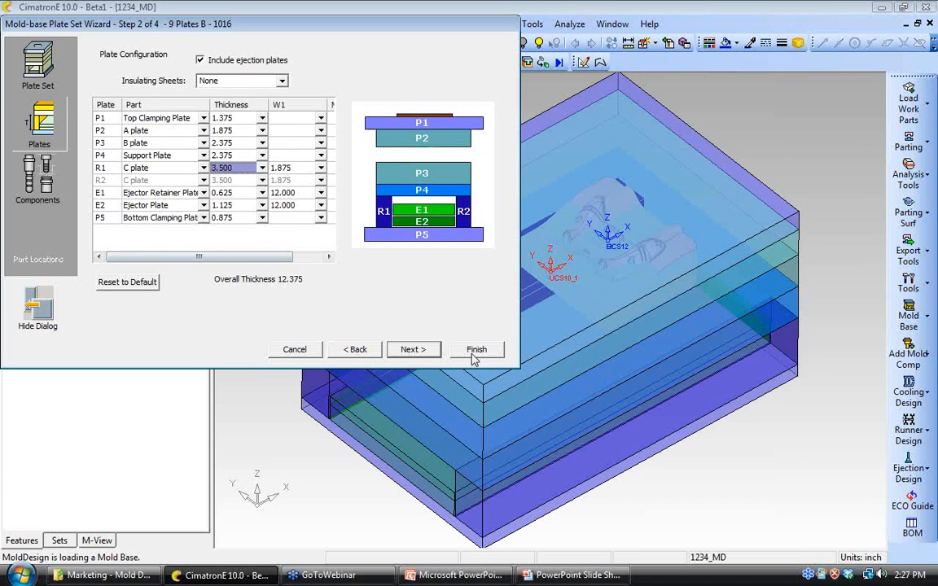
pyautogui.click(475, 351)
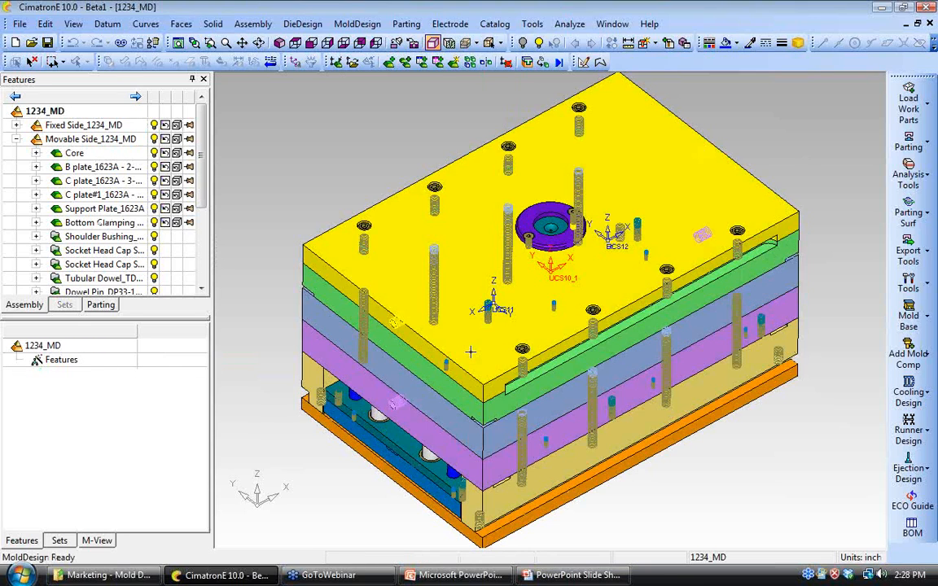
# Step: Turn off the display of threads and hide the fixed side subassembly of the mold base
pyautogui.keyDown('ctrl'); pyautogui.moveTo(506, 341); pyautogui.dragTo(496, 289); pyautogui.keyUp('ctrl')
pyautogui.rightClick(358, 178)
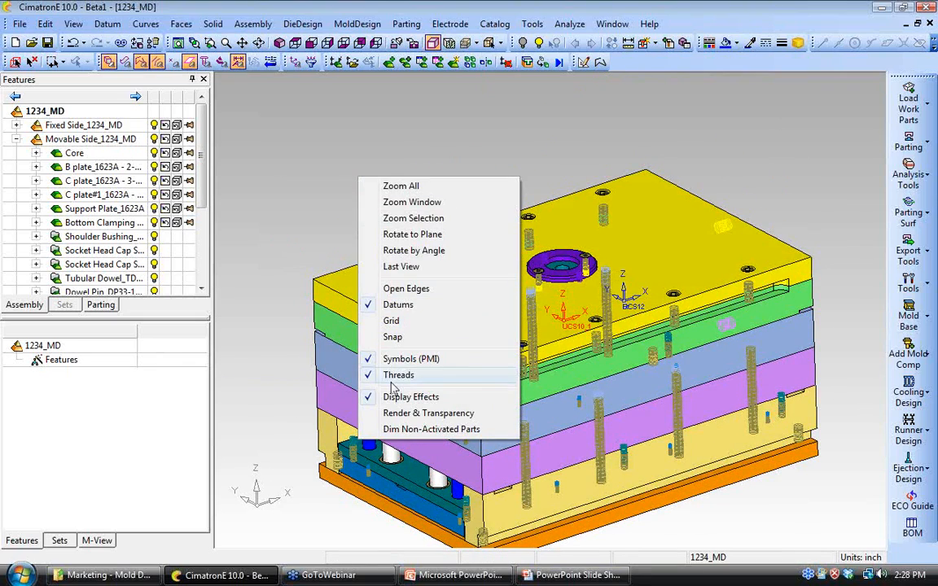
pyautogui.click(398, 375)
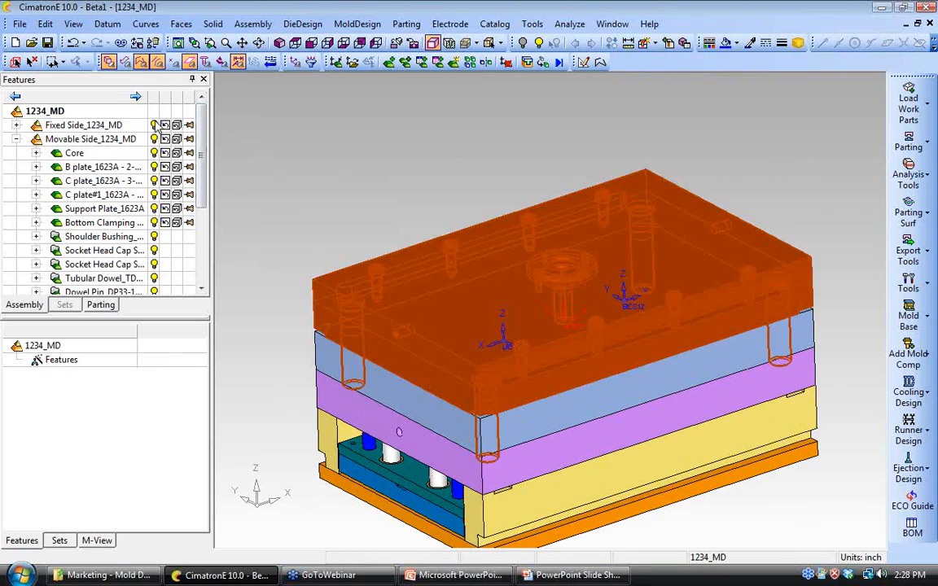
pyautogui.click(155, 126)
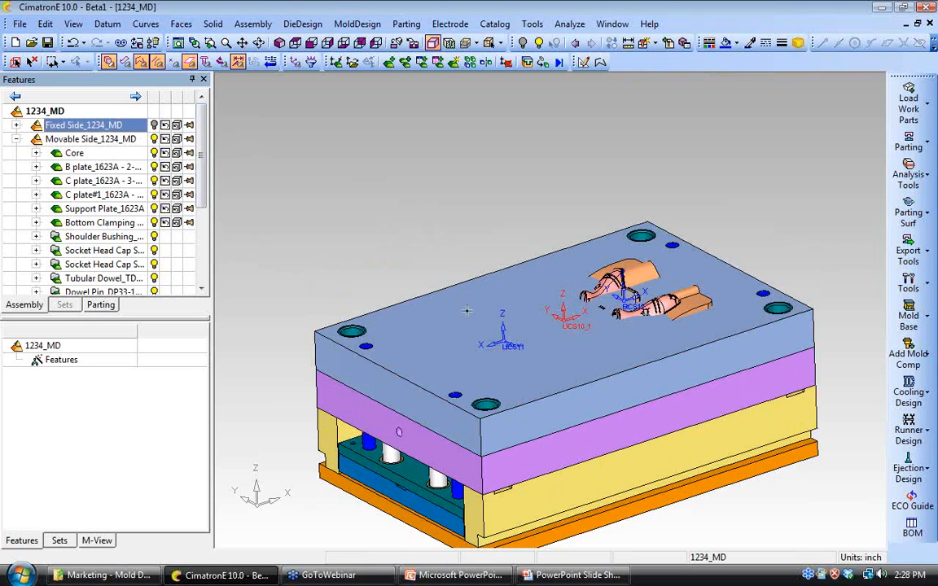
# Step: Hide the B plate to expose the core insert above the support plate
pyautogui.keyDown('ctrl'); pyautogui.moveTo(466, 311); pyautogui.dragTo(419, 318); pyautogui.keyUp('ctrl')
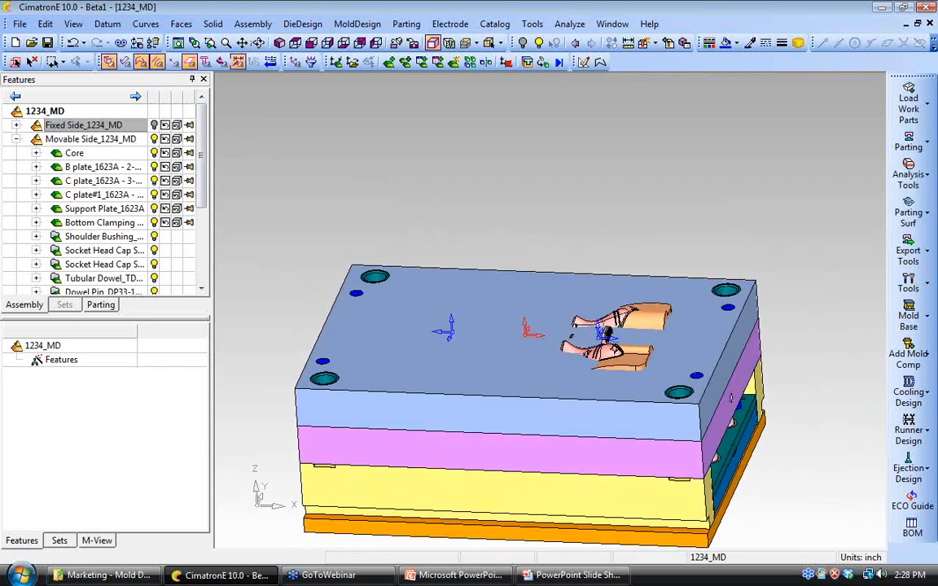
pyautogui.keyDown('ctrl'); pyautogui.moveTo(429, 307); pyautogui.dragTo(440, 281, button='middle'); pyautogui.keyUp('ctrl')
pyautogui.keyDown('ctrl'); pyautogui.moveTo(440, 281); pyautogui.dragTo(456, 326, button='right'); pyautogui.keyUp('ctrl')
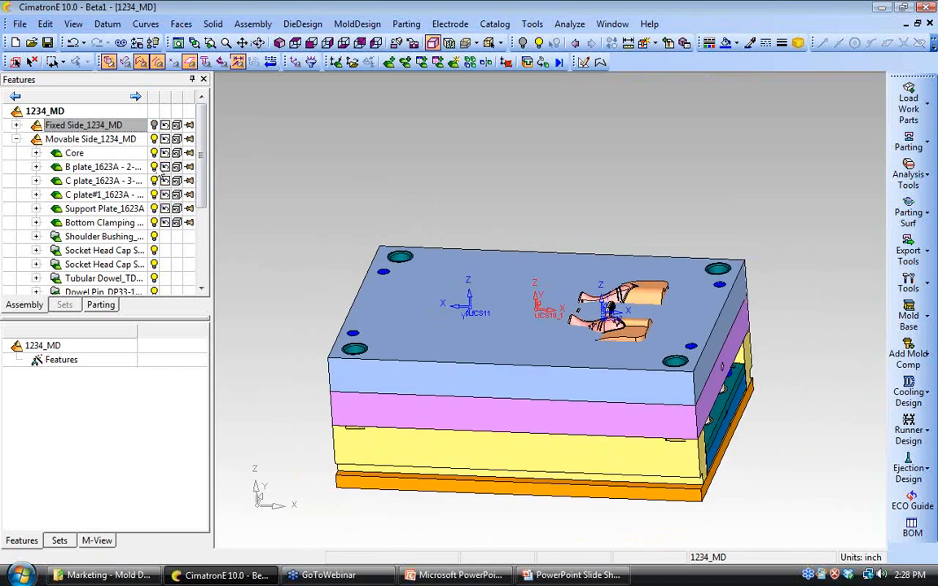
pyautogui.click(154, 167)
pyautogui.keyDown('ctrl'); pyautogui.moveTo(484, 323); pyautogui.dragTo(470, 361); pyautogui.keyUp('ctrl')
pyautogui.keyDown('ctrl'); pyautogui.moveTo(470, 361); pyautogui.dragTo(477, 334, button='middle'); pyautogui.keyUp('ctrl')
pyautogui.keyDown('ctrl'); pyautogui.moveTo(477, 335); pyautogui.dragTo(454, 262, button='right'); pyautogui.keyUp('ctrl')
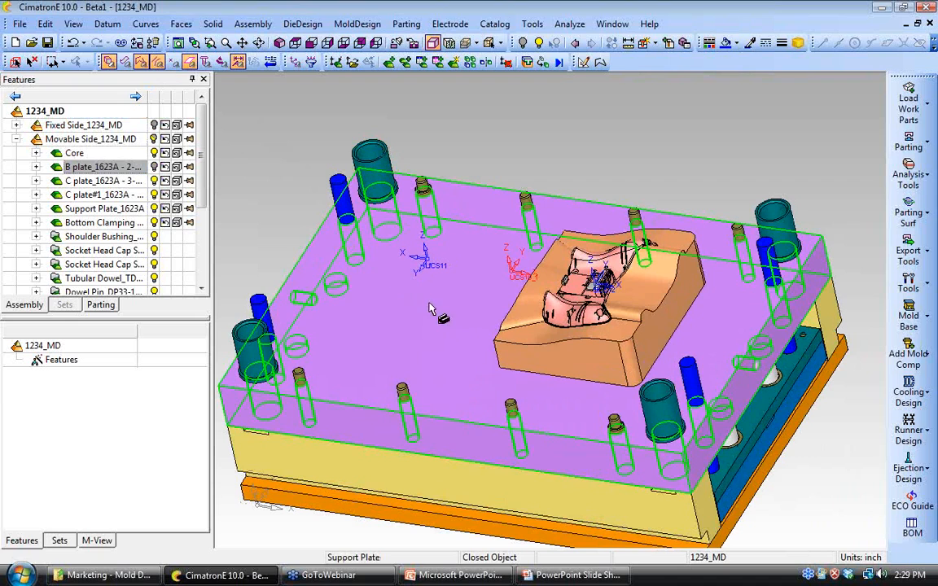
pyautogui.keyDown('ctrl'); pyautogui.moveTo(427, 338); pyautogui.dragTo(429, 343, button='right'); pyautogui.keyUp('ctrl')
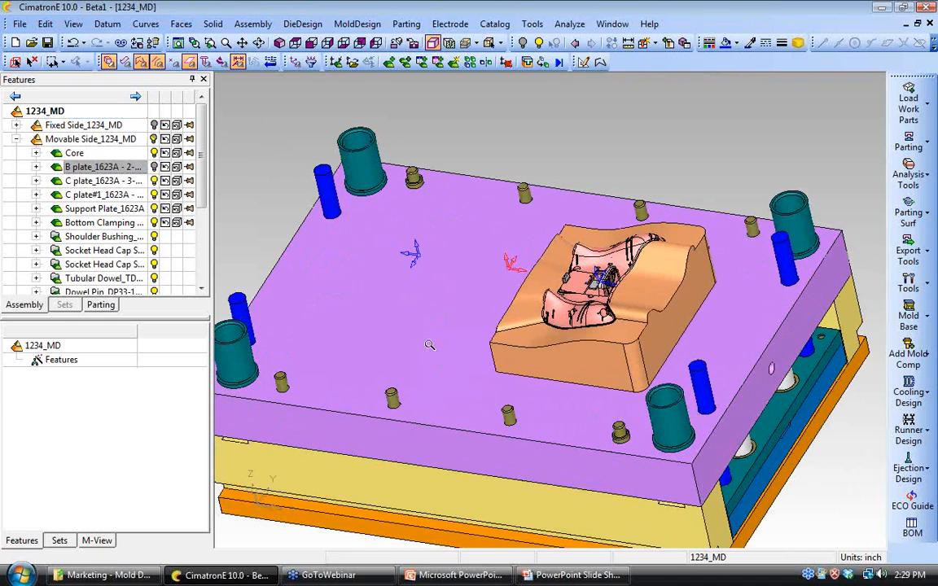
# Step: Activate the movable side subassembly and copy the core insert with Assembly Copy onto UCS11 for the second cavity
pyautogui.click(79, 140)
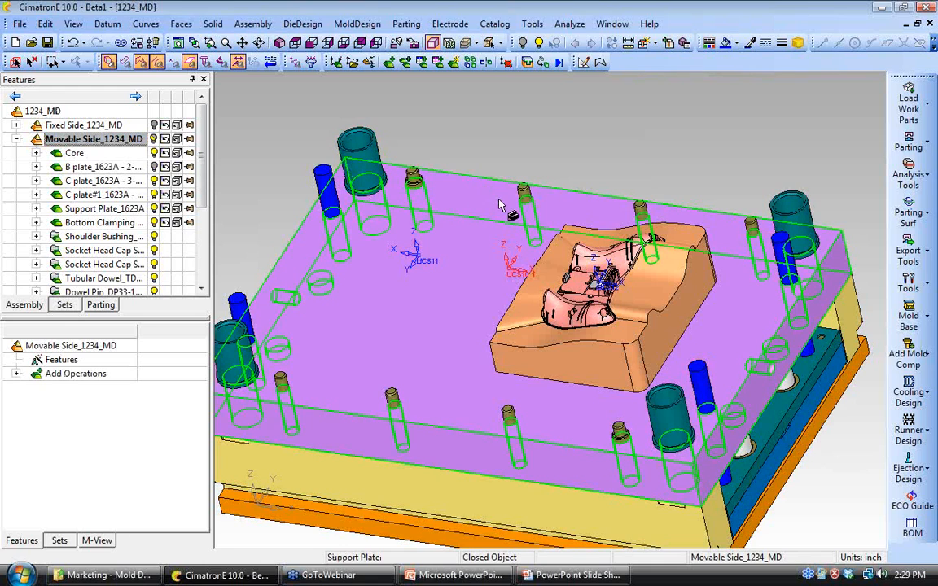
pyautogui.click(252, 24)
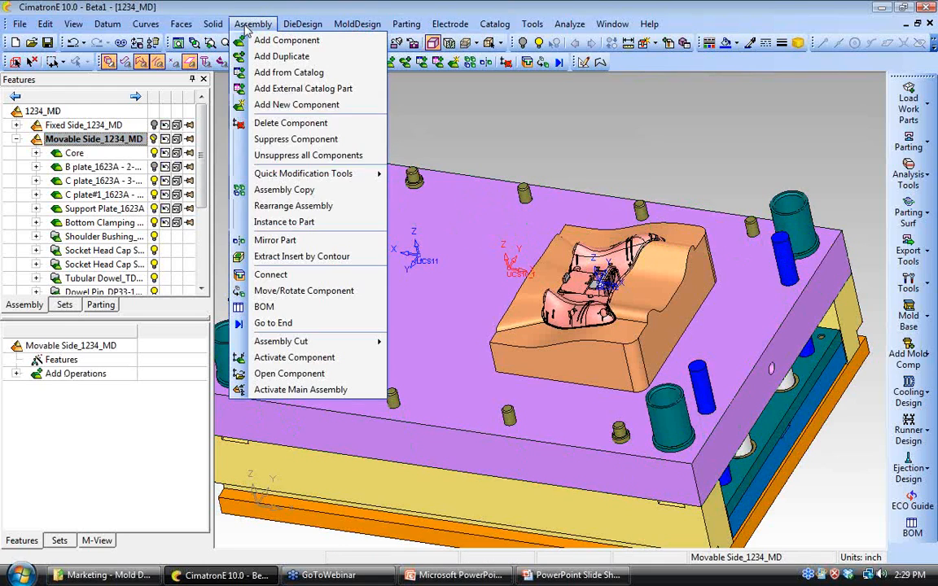
pyautogui.click(290, 191)
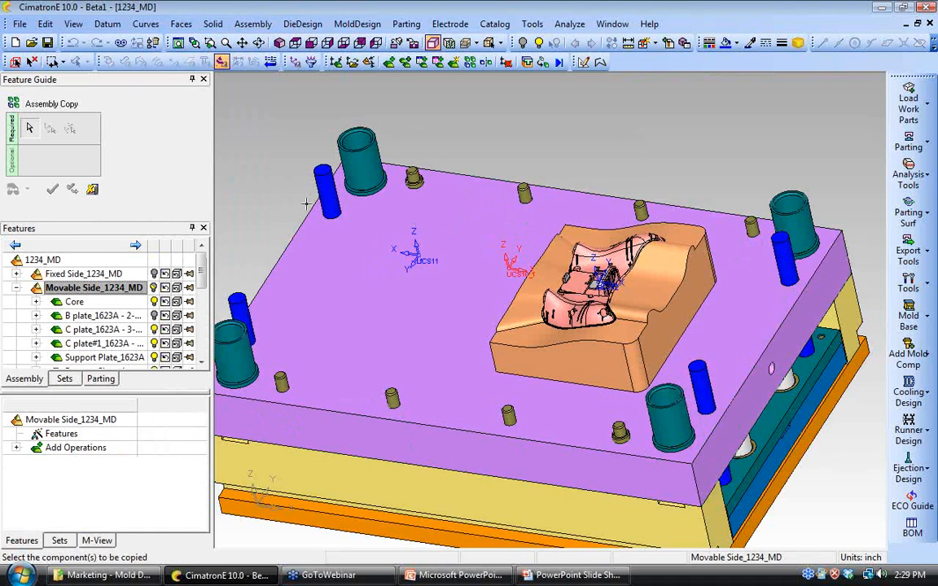
pyautogui.click(528, 355)
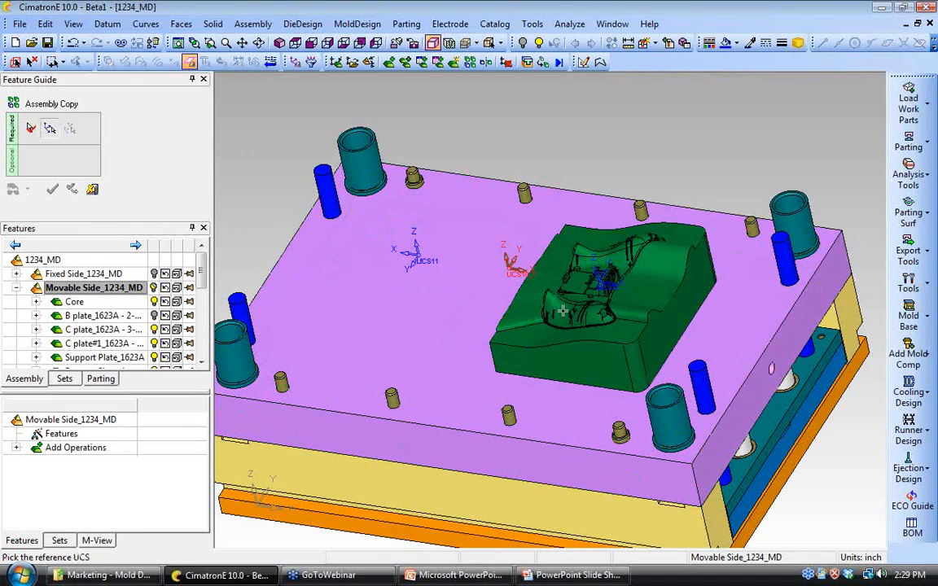
pyautogui.click(414, 257)
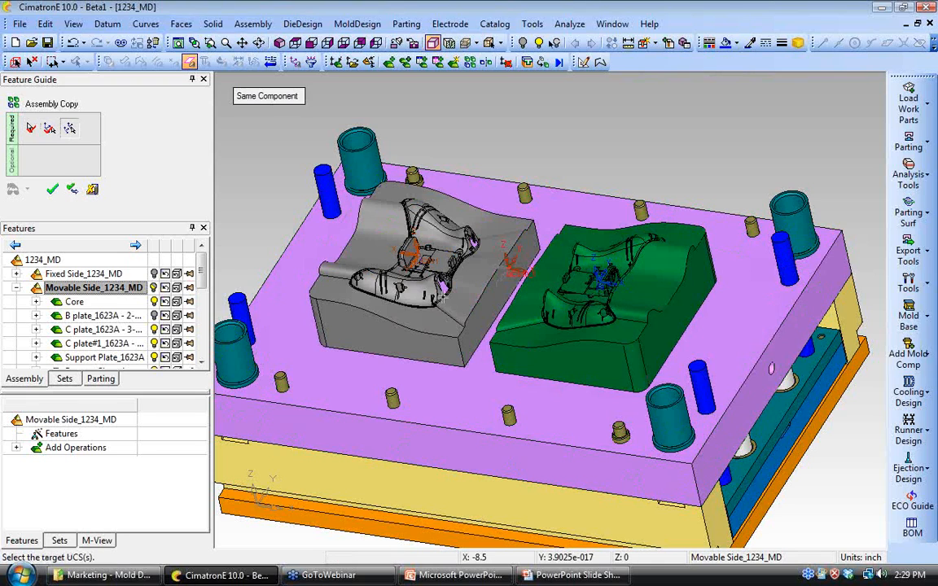
pyautogui.scroll(2, 514, 275)
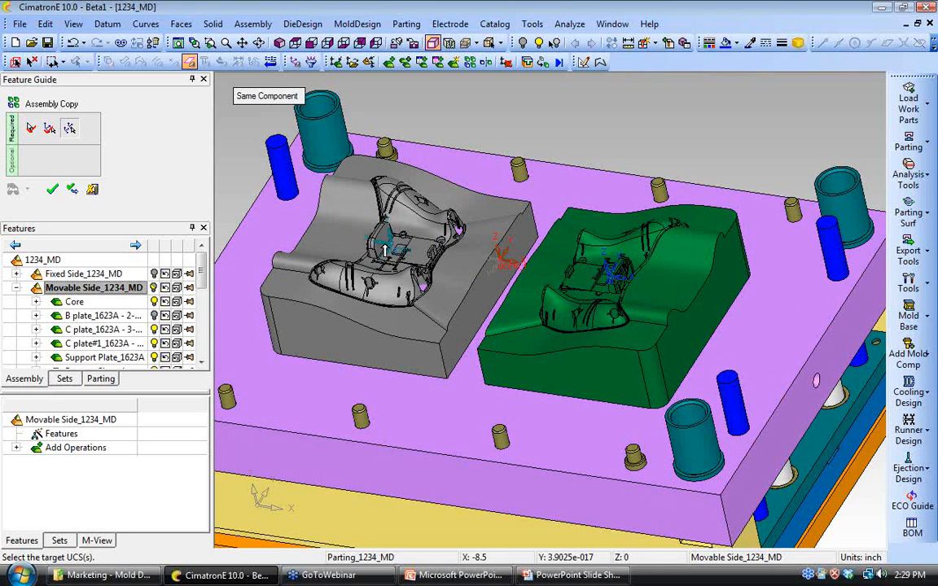
pyautogui.click(385, 250)
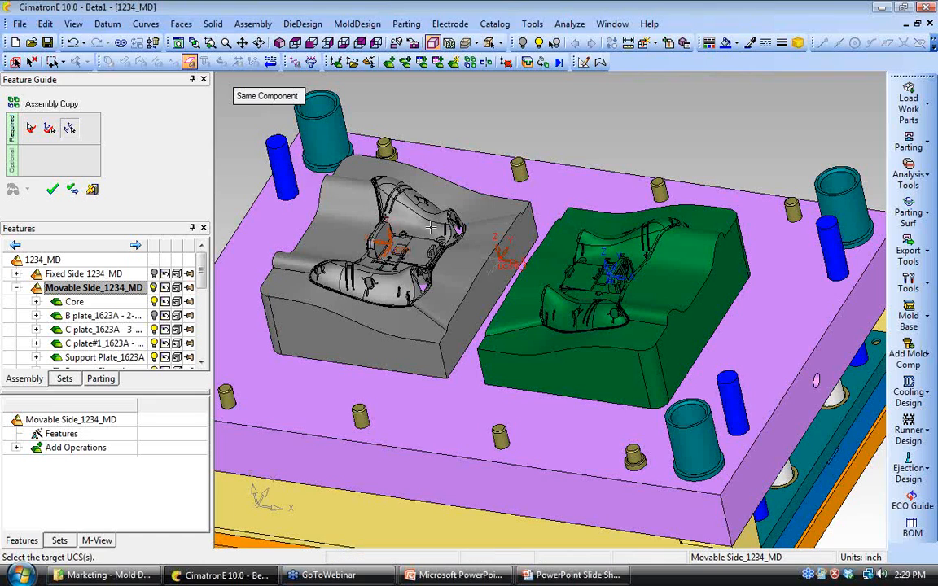
pyautogui.click(53, 191)
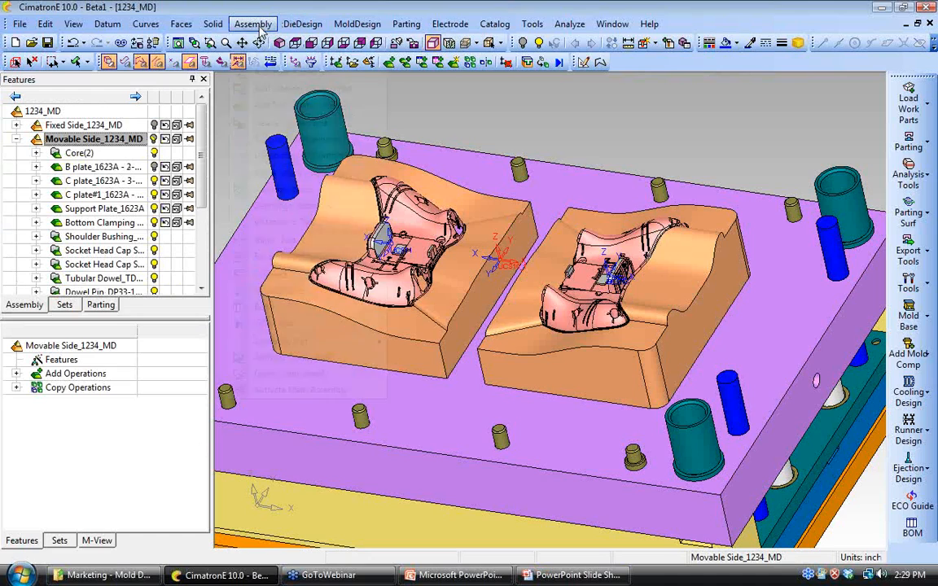
# Step: Add a new part component named "B runner" to the movable side, placed on the assembly UCS
pyautogui.click(256, 25)
pyautogui.click(450, 73)
pyautogui.click(453, 61)
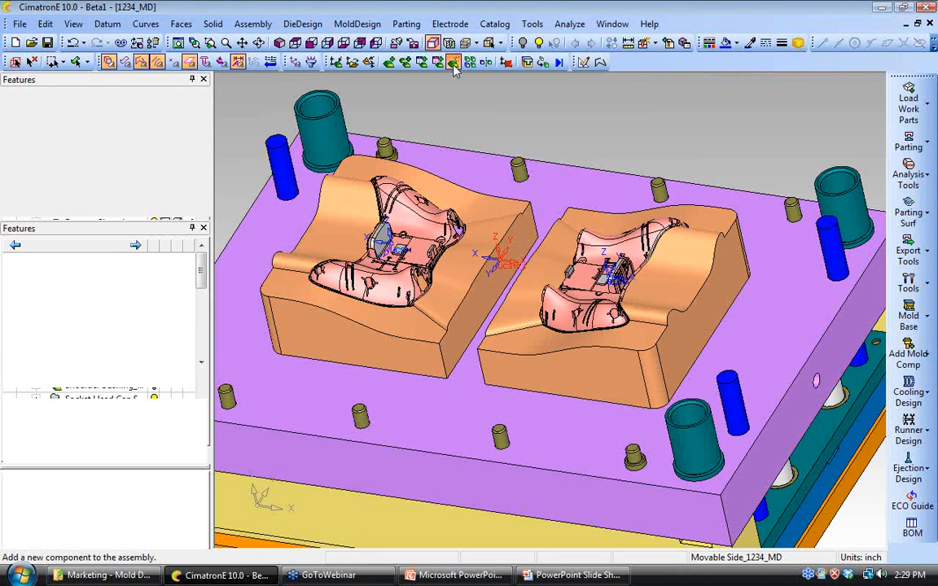
pyautogui.click(112, 44)
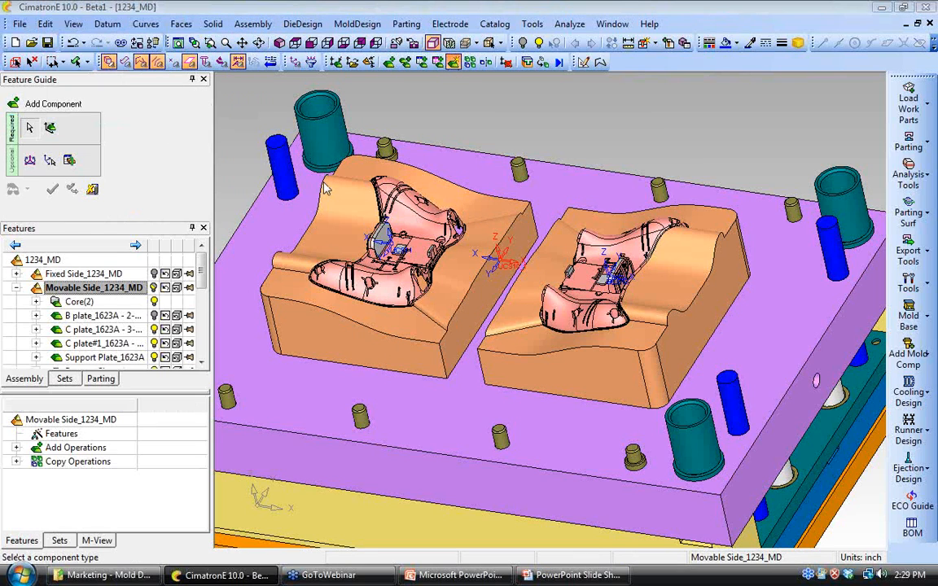
pyautogui.write('B runner')
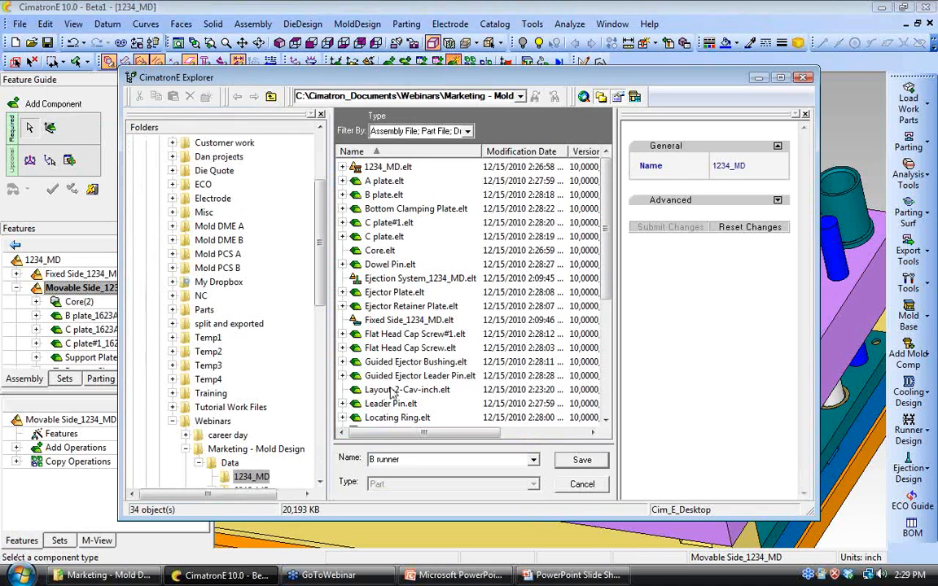
pyautogui.click(581, 460)
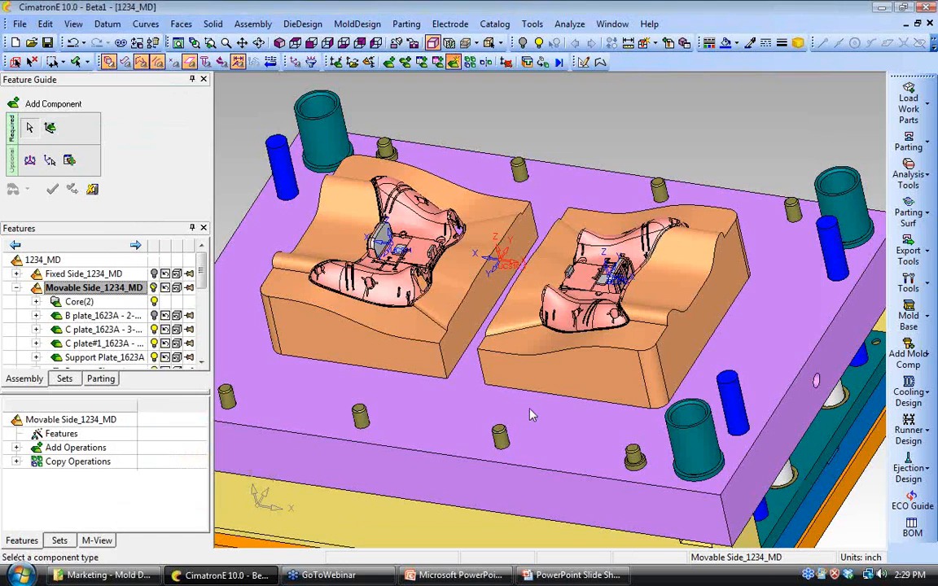
pyautogui.click(285, 97)
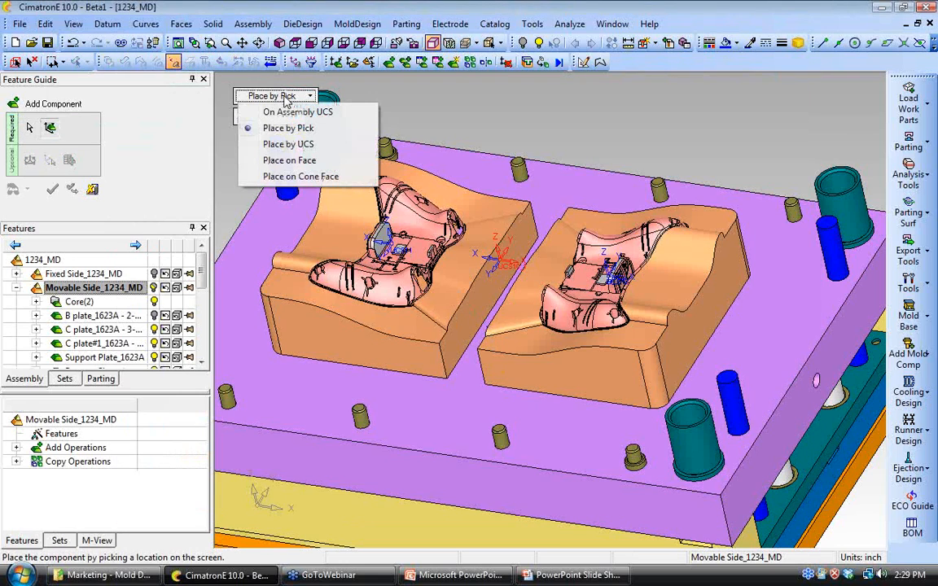
pyautogui.click(297, 111)
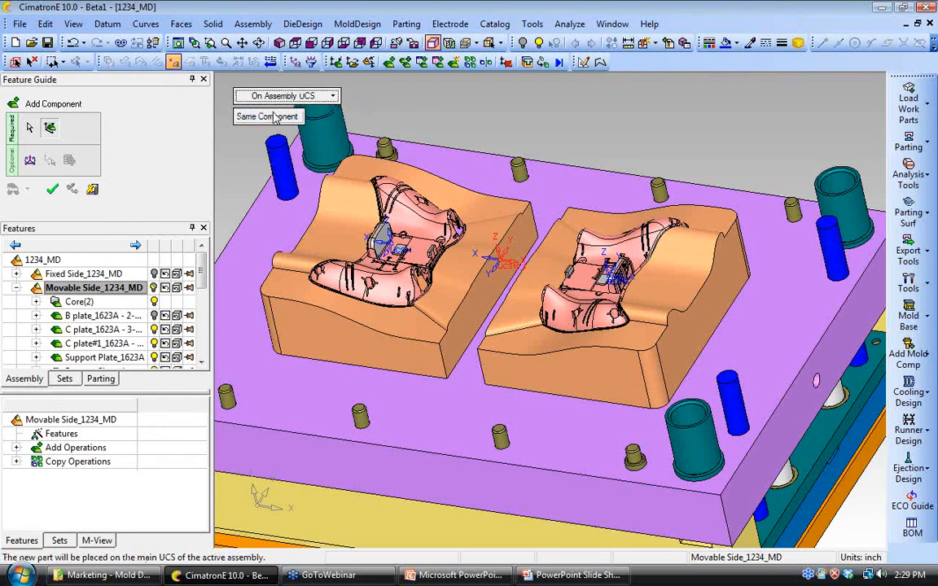
pyautogui.click(53, 189)
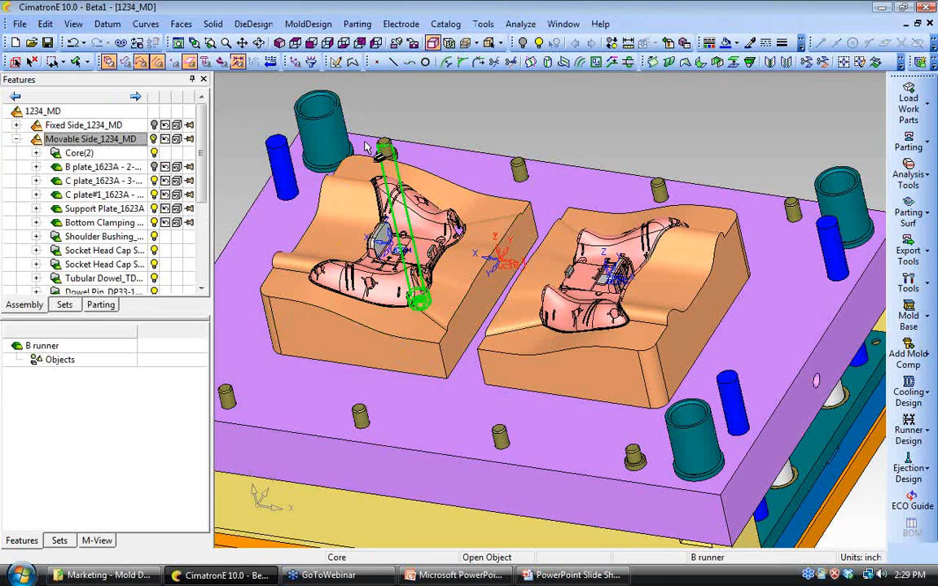
# Step: Extrude a new solid from the inner side face of one core insert, one side by reference to the other insert's facing face
pyautogui.click(213, 23)
pyautogui.moveTo(245, 72)
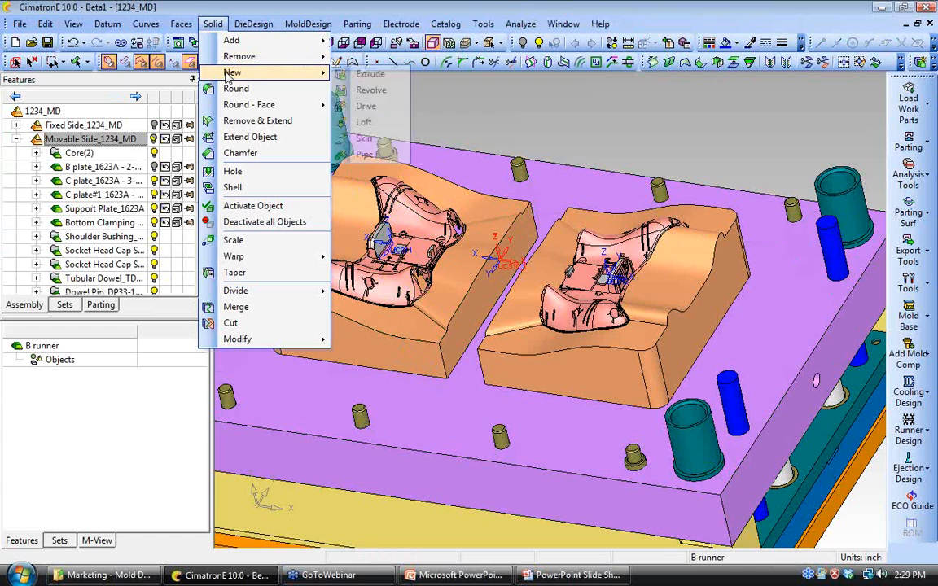
pyautogui.click(370, 74)
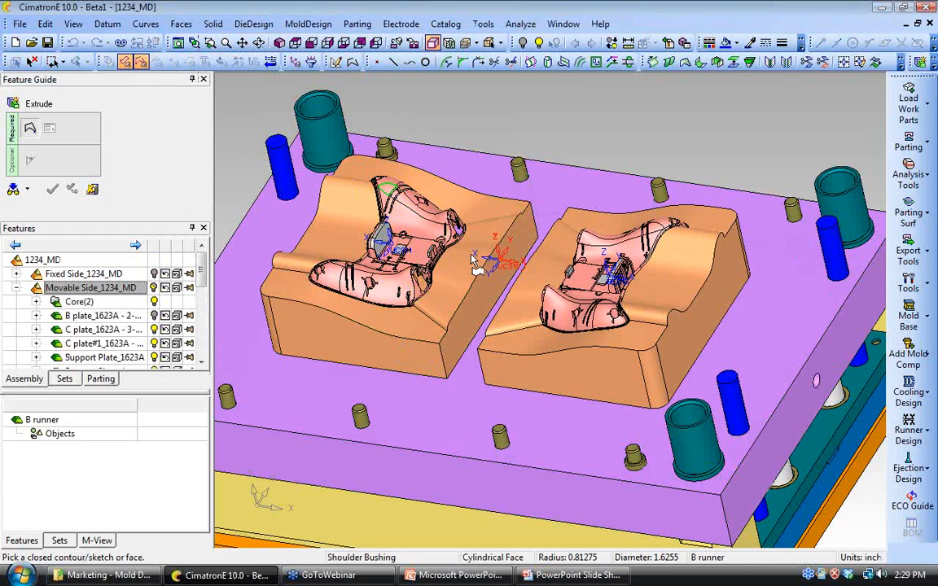
pyautogui.click(478, 309)
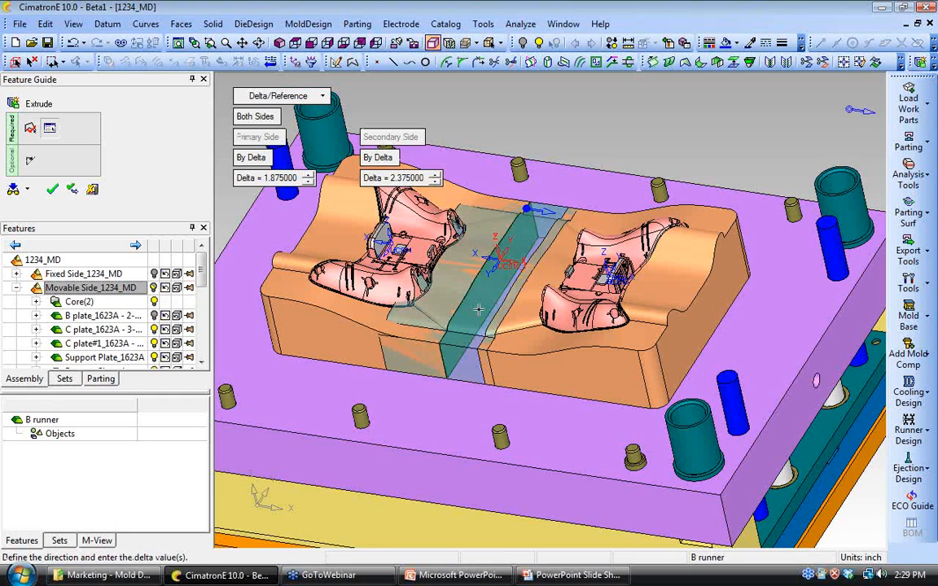
pyautogui.click(253, 118)
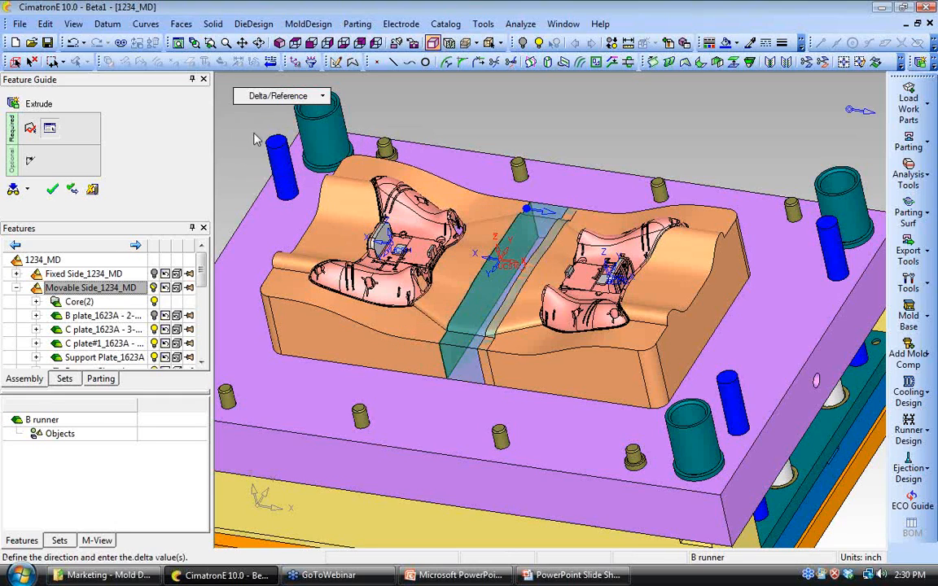
pyautogui.click(259, 137)
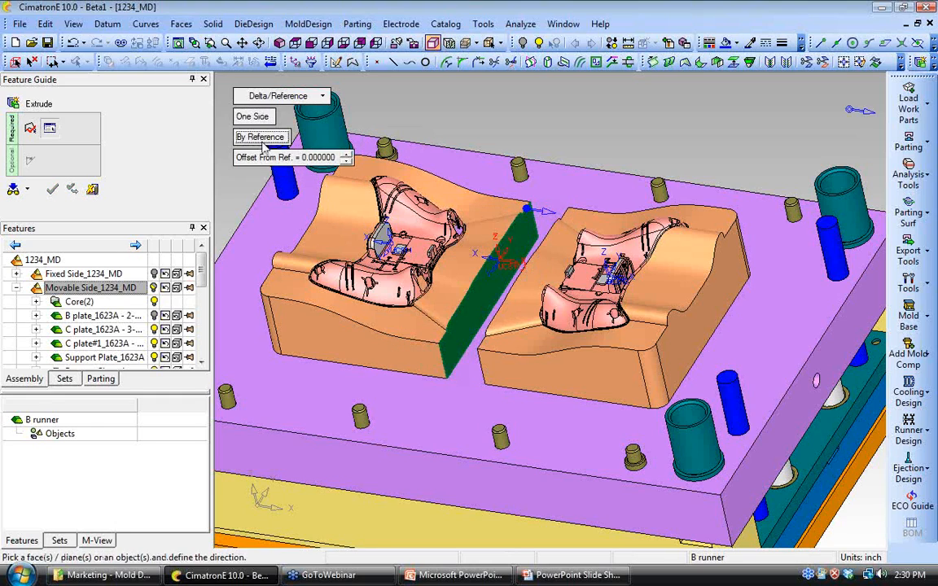
pyautogui.keyDown('ctrl'); pyautogui.moveTo(481, 313); pyautogui.dragTo(539, 350); pyautogui.keyUp('ctrl')
pyautogui.scroll(2, 525, 324)
pyautogui.click(525, 323)
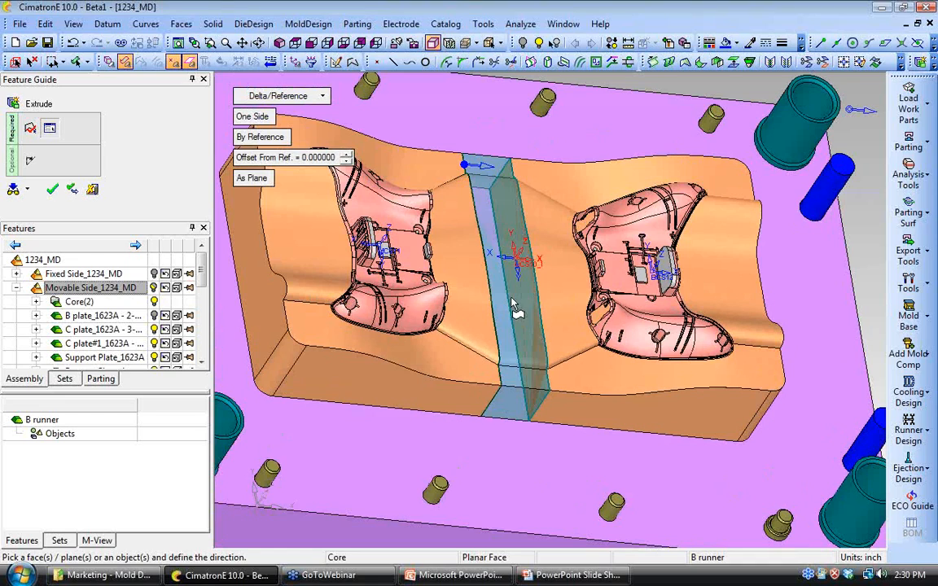
pyautogui.click(52, 188)
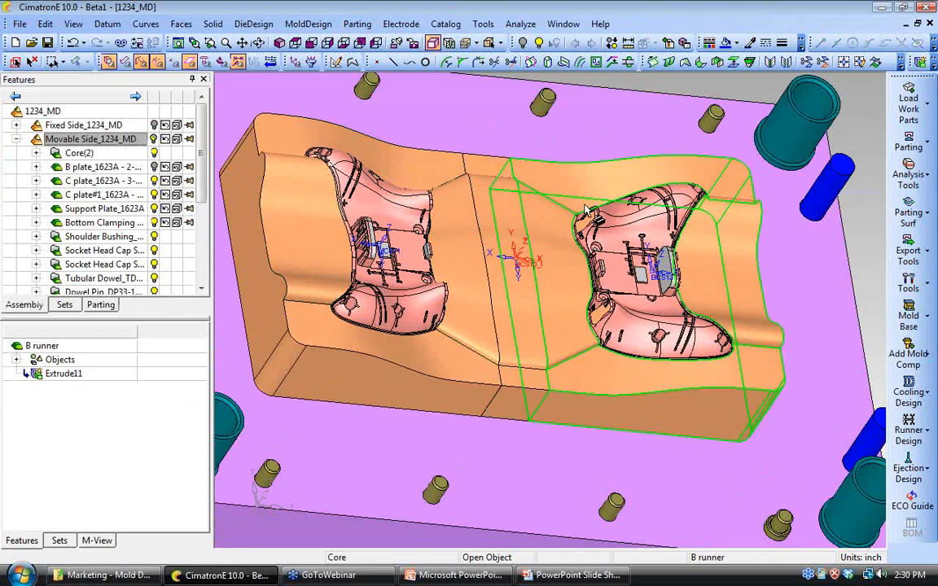
# Step: Color the extruded runner block between the two core inserts light green
pyautogui.click(707, 43)
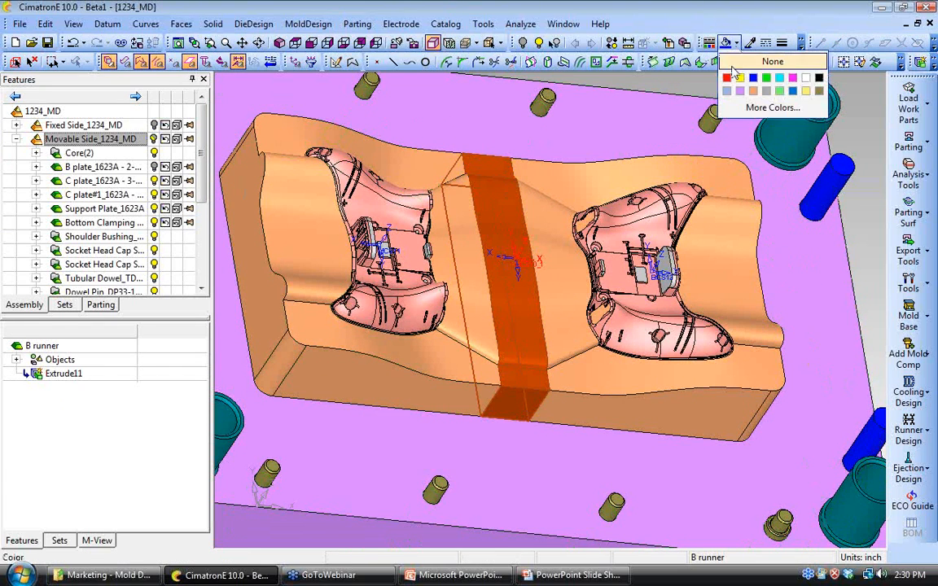
pyautogui.click(702, 86)
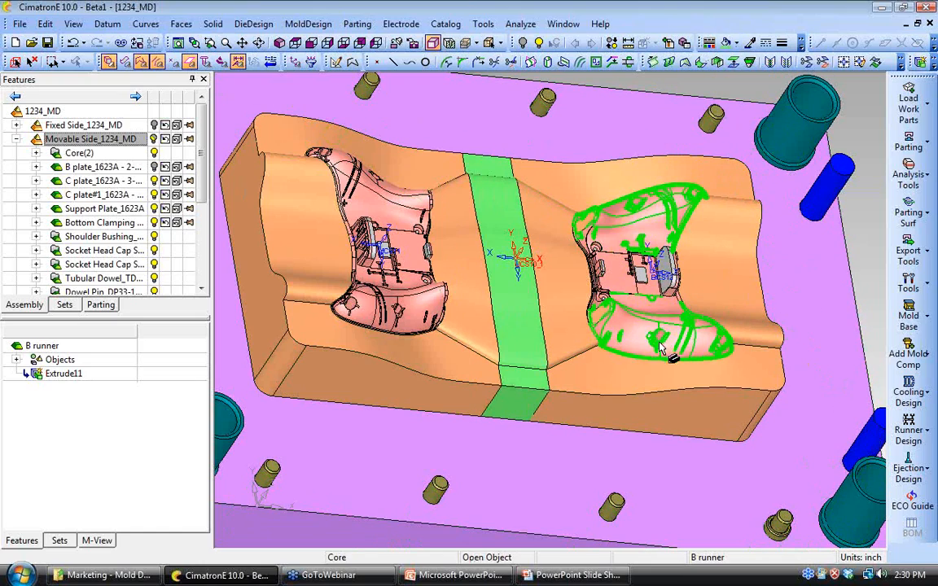
pyautogui.keyDown('ctrl'); pyautogui.moveTo(651, 325); pyautogui.dragTo(571, 226); pyautogui.keyUp('ctrl')
pyautogui.scroll(-1, 572, 227)
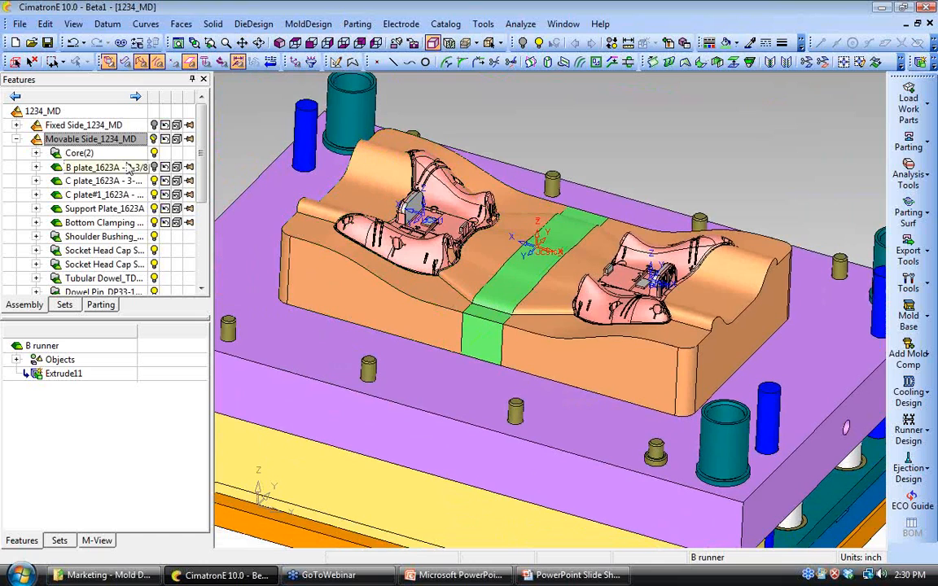
# Step: Hide the other components around the core inserts, and show and activate the B plate
pyautogui.rightClick(98, 155)
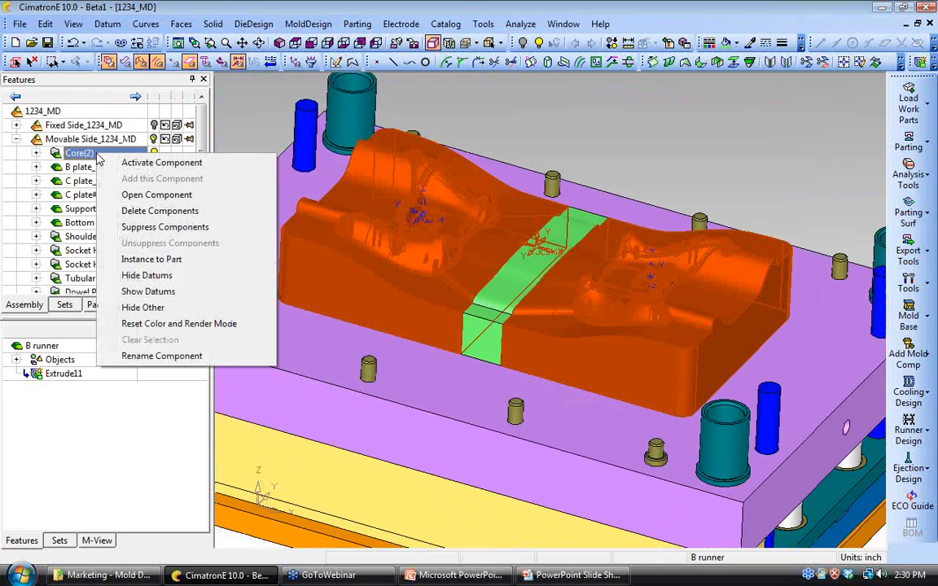
pyautogui.click(144, 307)
pyautogui.click(103, 167)
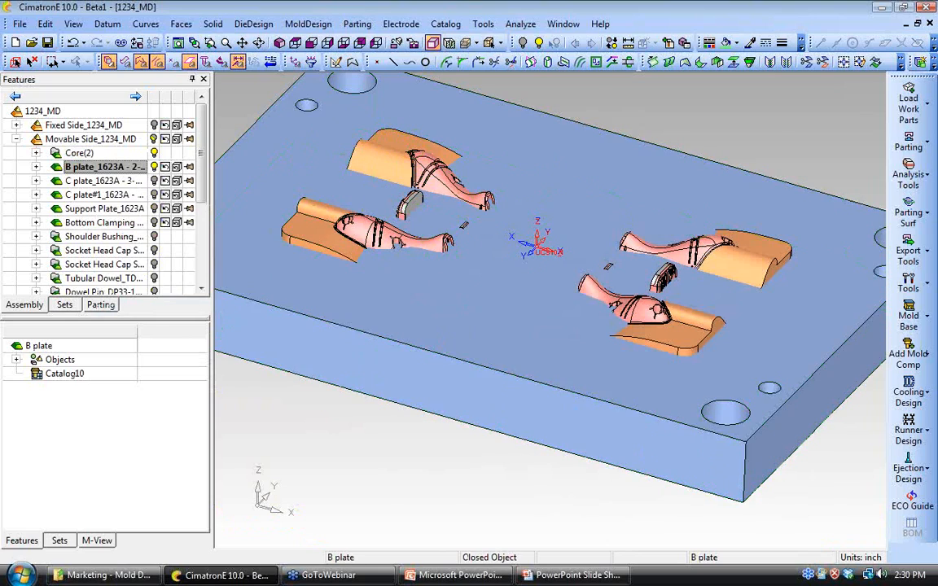
# Step: Start a composite curve on the underside of the B plate, using Chain selection and the Composite option
pyautogui.keyDown('ctrl'); pyautogui.moveTo(438, 322); pyautogui.dragTo(439, 276); pyautogui.keyUp('ctrl')
pyautogui.keyDown('ctrl'); pyautogui.moveTo(435, 378); pyautogui.dragTo(419, 290); pyautogui.keyUp('ctrl')
pyautogui.keyDown('ctrl'); pyautogui.moveTo(344, 381); pyautogui.dragTo(517, 278, button='middle'); pyautogui.keyUp('ctrl')
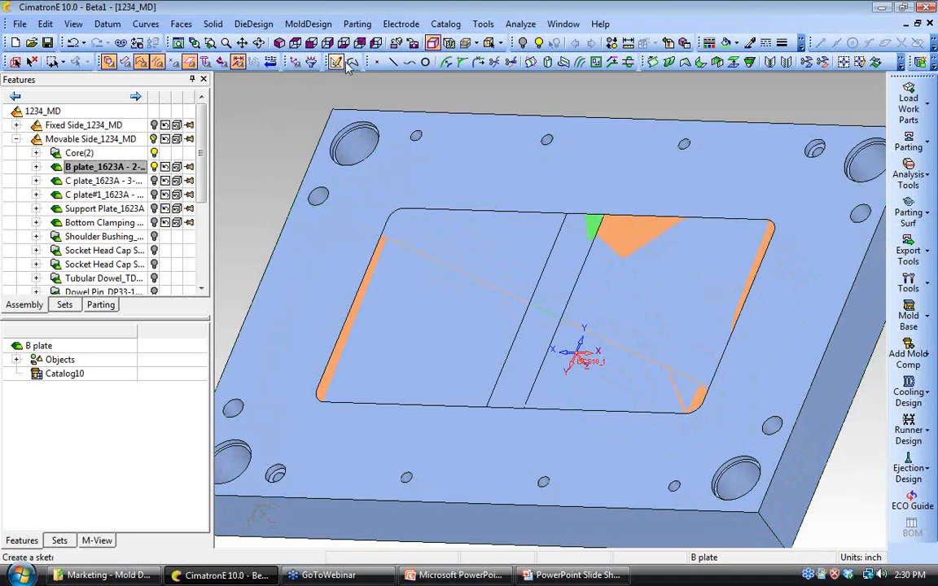
pyautogui.click(312, 61)
pyautogui.click(293, 96)
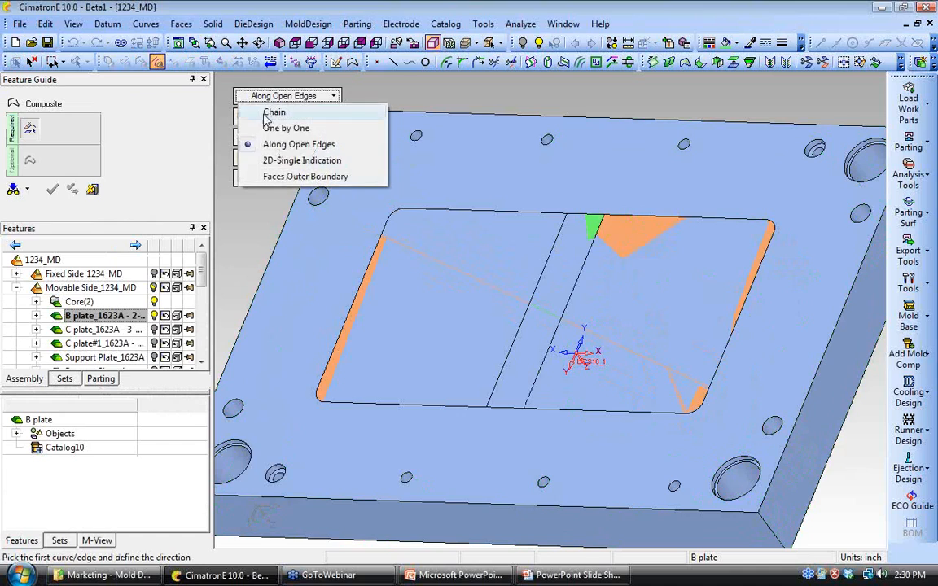
pyautogui.click(268, 112)
pyautogui.click(247, 138)
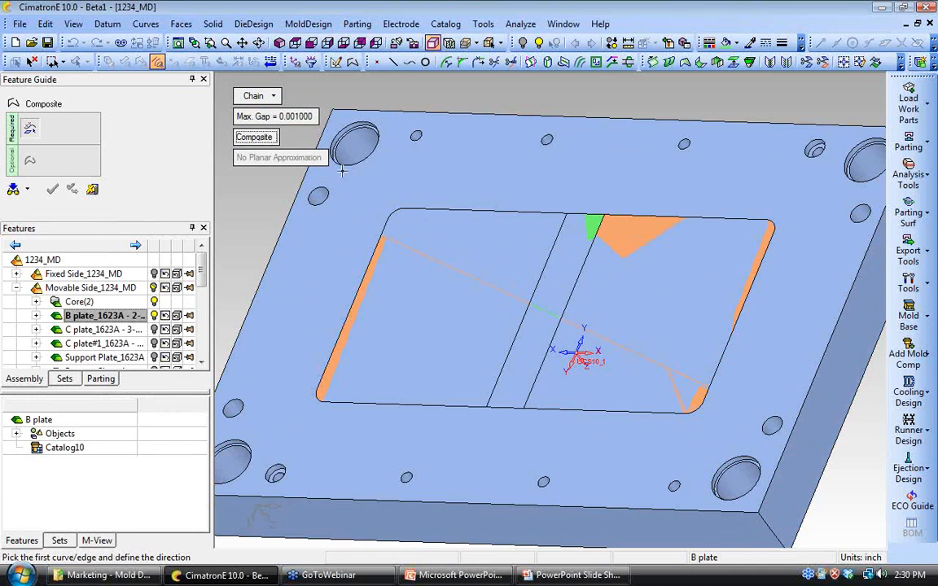
# Step: Create a closed composite curve along the rounded rectangular outline of the core inserts on the B plate
pyautogui.click(455, 210)
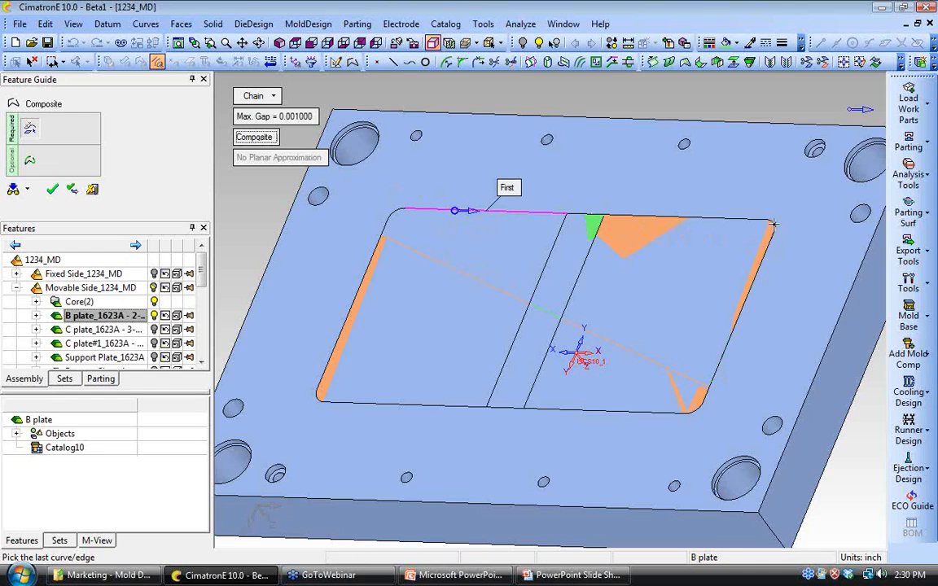
pyautogui.click(474, 210)
pyautogui.click(407, 406)
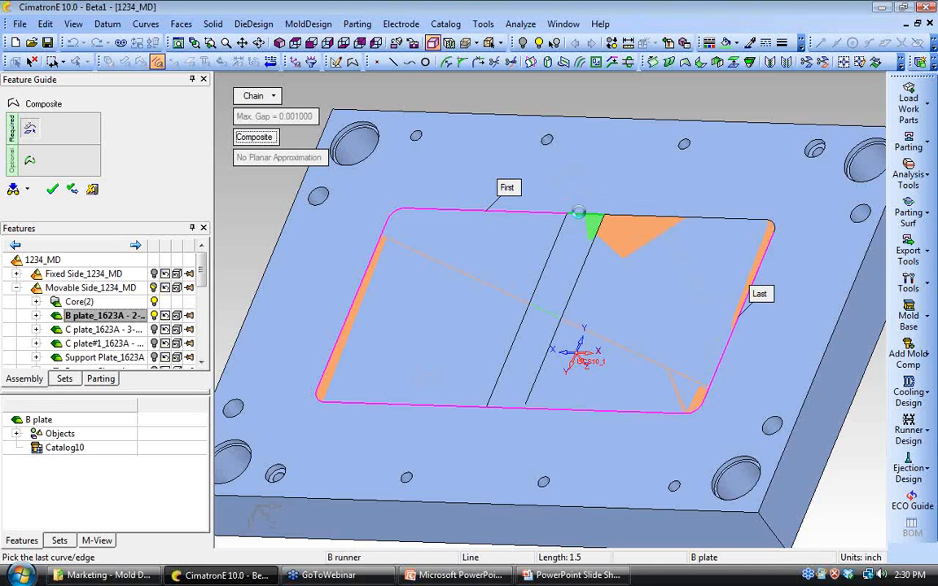
pyautogui.click(581, 217)
pyautogui.middleClick(423, 104)
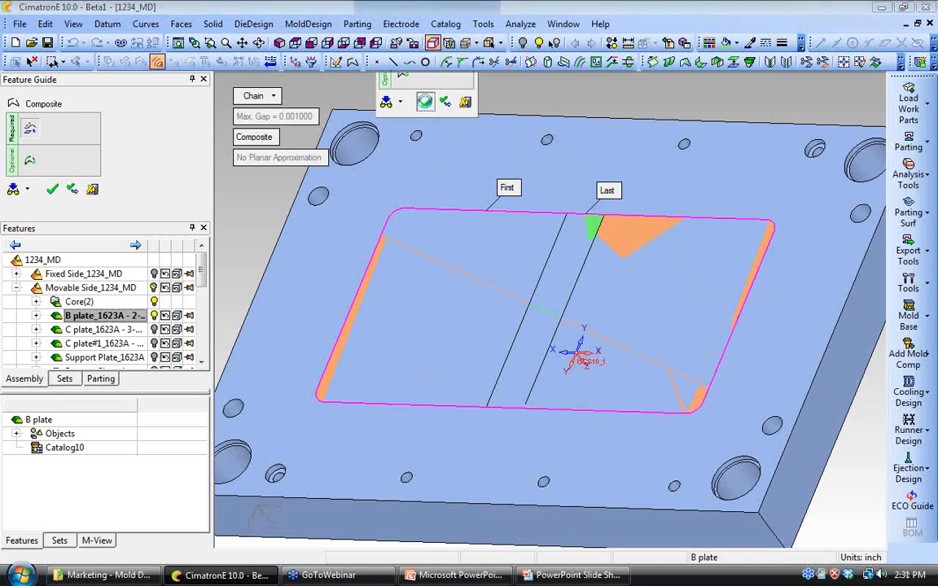
pyautogui.click(425, 104)
# Step: Cut the insert pocket out of the B plate with a Remove Extrude of the composite curve, set to Through
pyautogui.rightClick(254, 111)
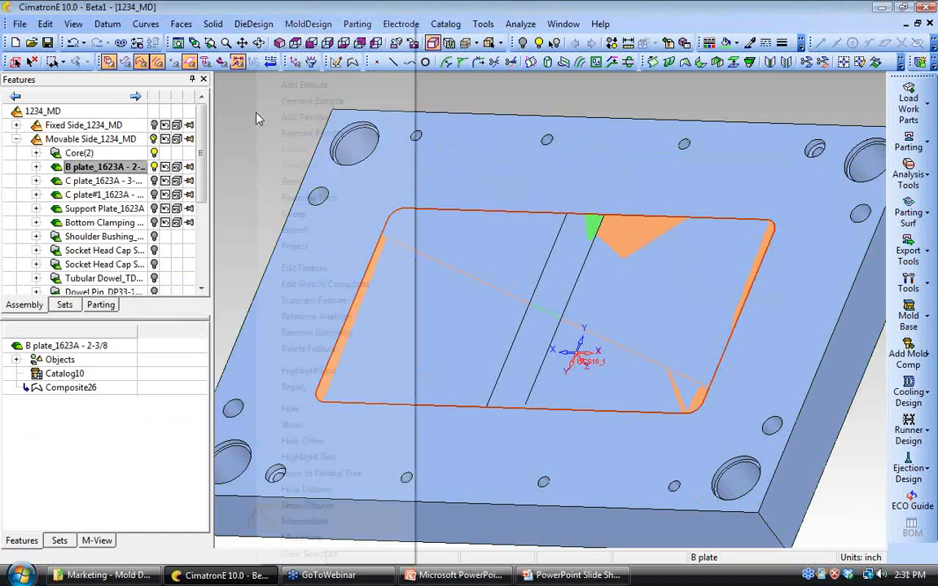
pyautogui.click(300, 99)
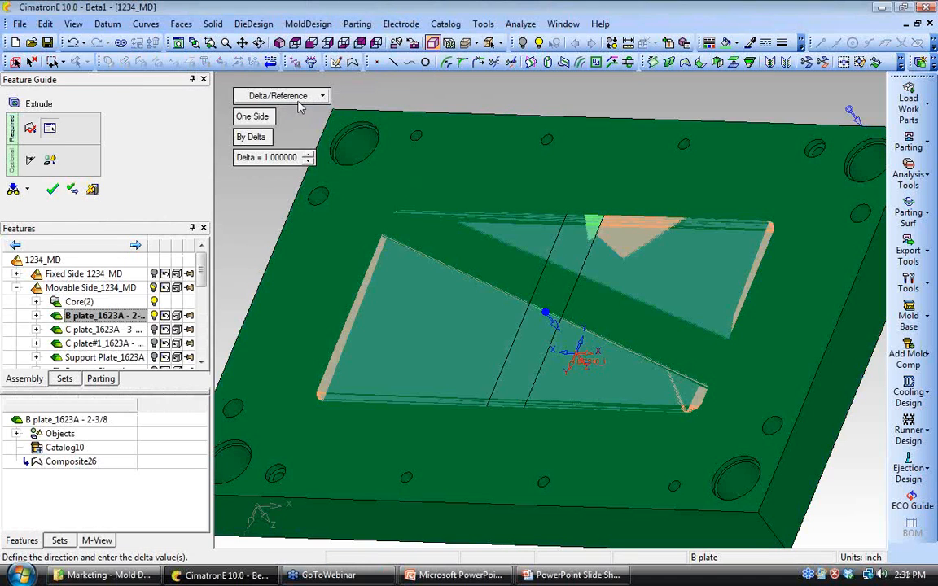
pyautogui.click(298, 101)
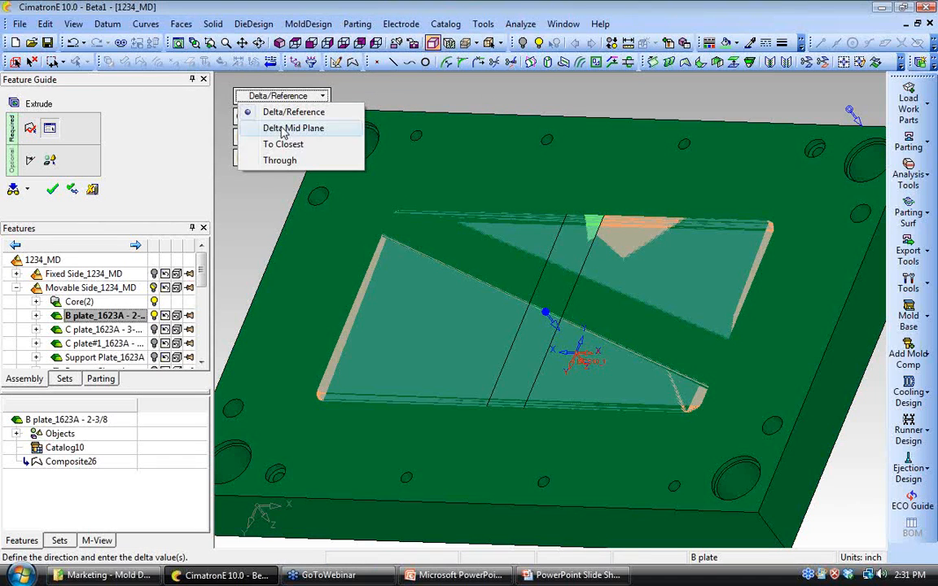
pyautogui.click(272, 160)
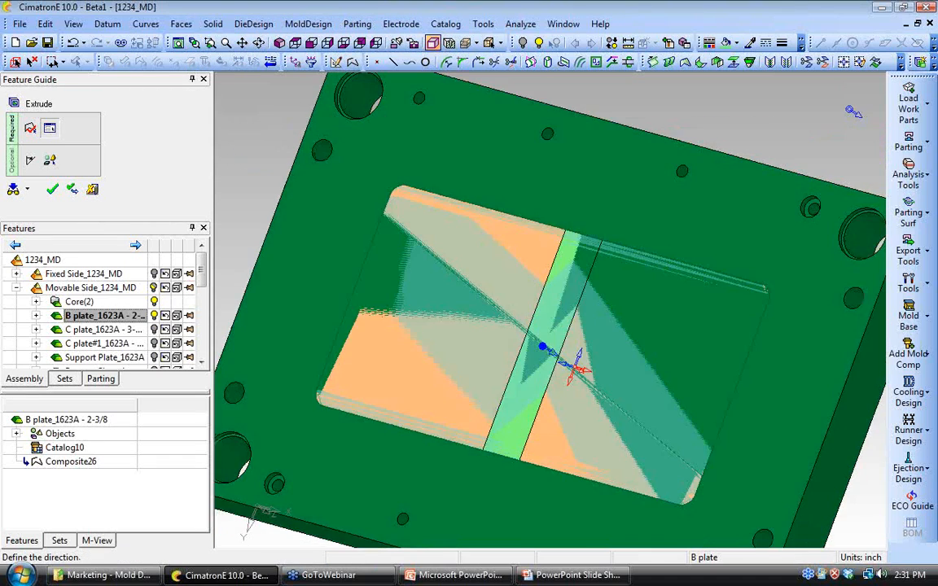
pyautogui.keyDown('ctrl'); pyautogui.moveTo(407, 162); pyautogui.dragTo(442, 369); pyautogui.keyUp('ctrl')
pyautogui.keyDown('ctrl'); pyautogui.moveTo(441, 368); pyautogui.dragTo(416, 418, button='middle'); pyautogui.keyUp('ctrl')
pyautogui.click(52, 190)
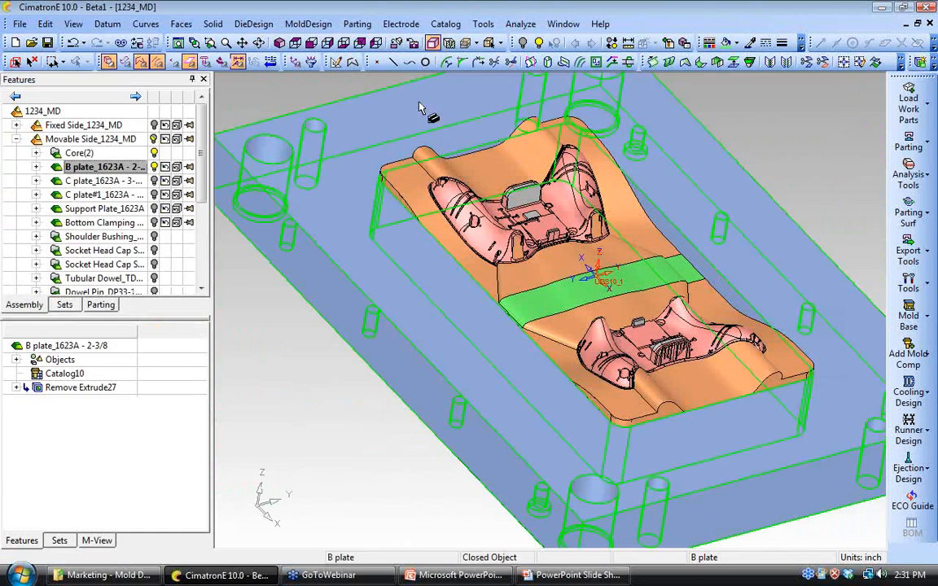
# Step: Create a runner design plane parallel to the long pocket wall, passing through a picked point near the mold centre
pyautogui.keyDown('ctrl'); pyautogui.moveTo(455, 317); pyautogui.dragTo(479, 304); pyautogui.keyUp('ctrl')
pyautogui.keyDown('ctrl'); pyautogui.moveTo(479, 305); pyautogui.dragTo(480, 276, button='right'); pyautogui.keyUp('ctrl')
pyautogui.keyDown('ctrl'); pyautogui.moveTo(631, 261); pyautogui.dragTo(608, 239, button='middle'); pyautogui.keyUp('ctrl')
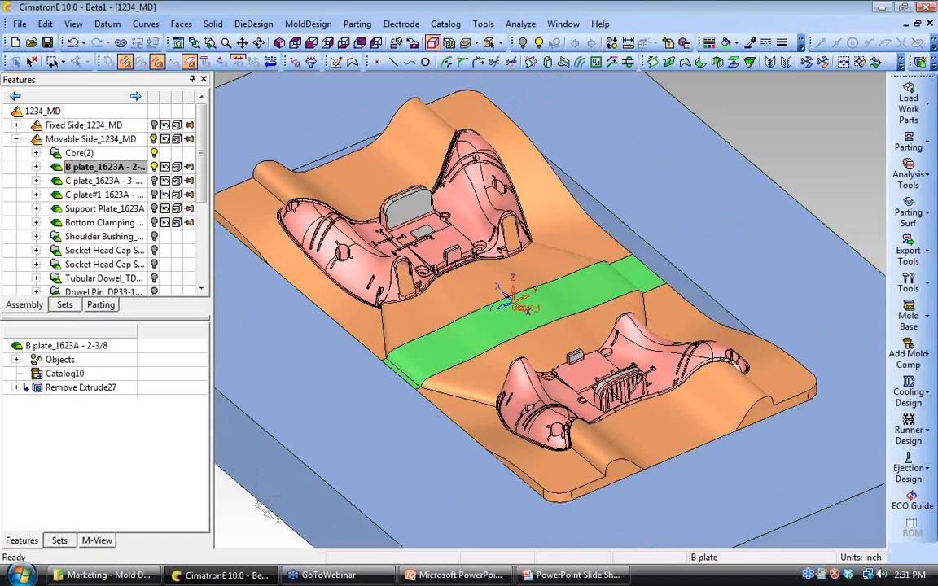
pyautogui.keyDown('ctrl'); pyautogui.moveTo(570, 310); pyautogui.dragTo(587, 289); pyautogui.keyUp('ctrl')
pyautogui.keyDown('ctrl'); pyautogui.moveTo(588, 289); pyautogui.dragTo(575, 301, button='middle'); pyautogui.keyUp('ctrl')
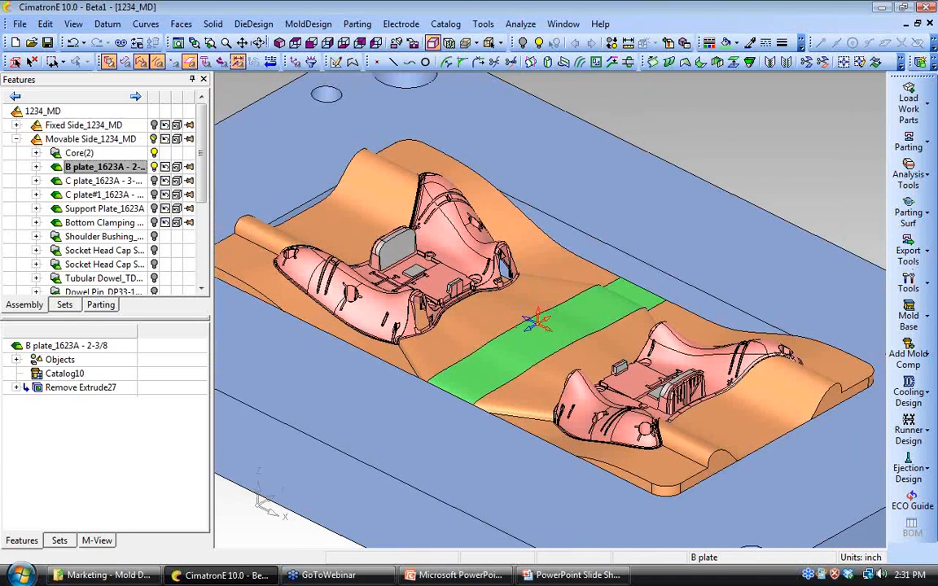
pyautogui.keyDown('ctrl'); pyautogui.moveTo(785, 180); pyautogui.dragTo(748, 207, button='middle'); pyautogui.keyUp('ctrl')
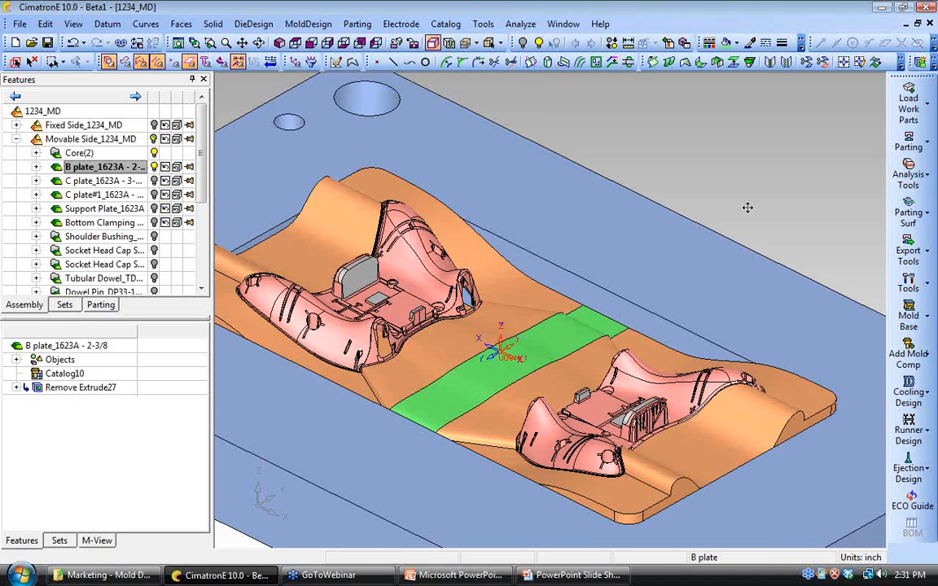
pyautogui.click(908, 430)
pyautogui.click(838, 421)
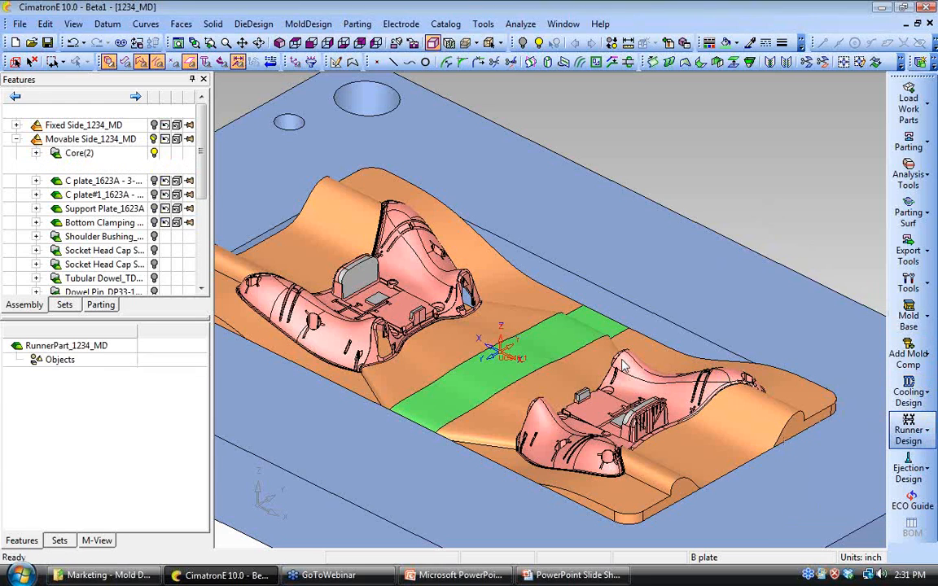
pyautogui.click(575, 304)
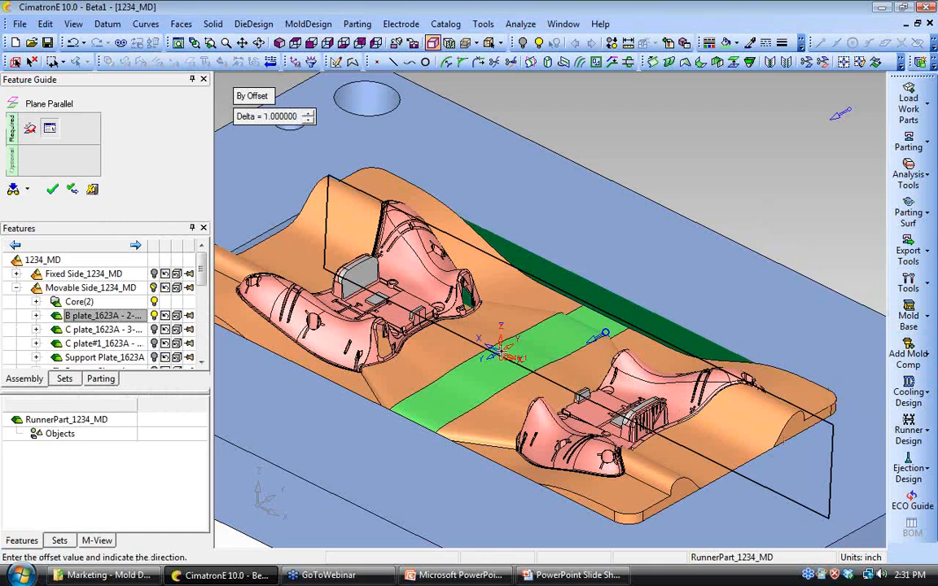
pyautogui.click(246, 96)
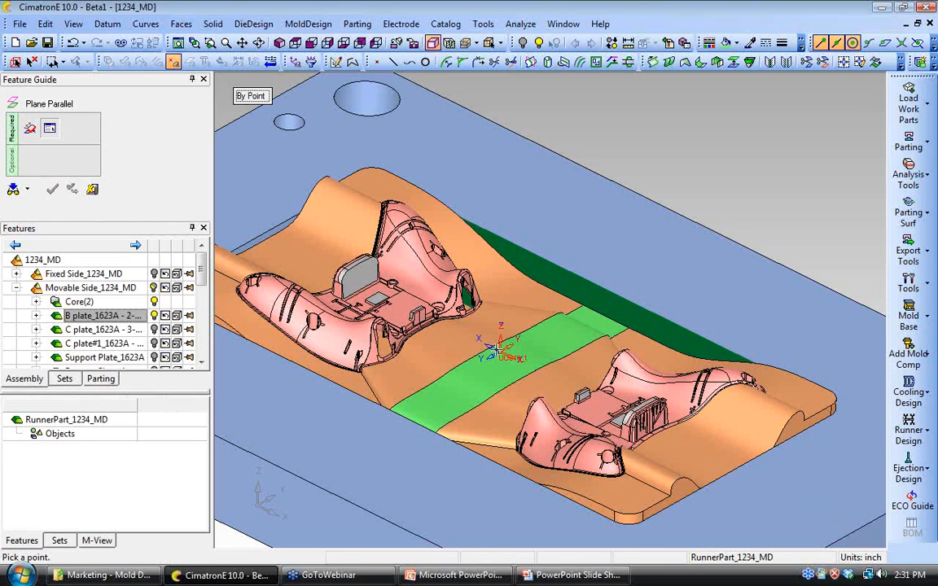
pyautogui.click(505, 409)
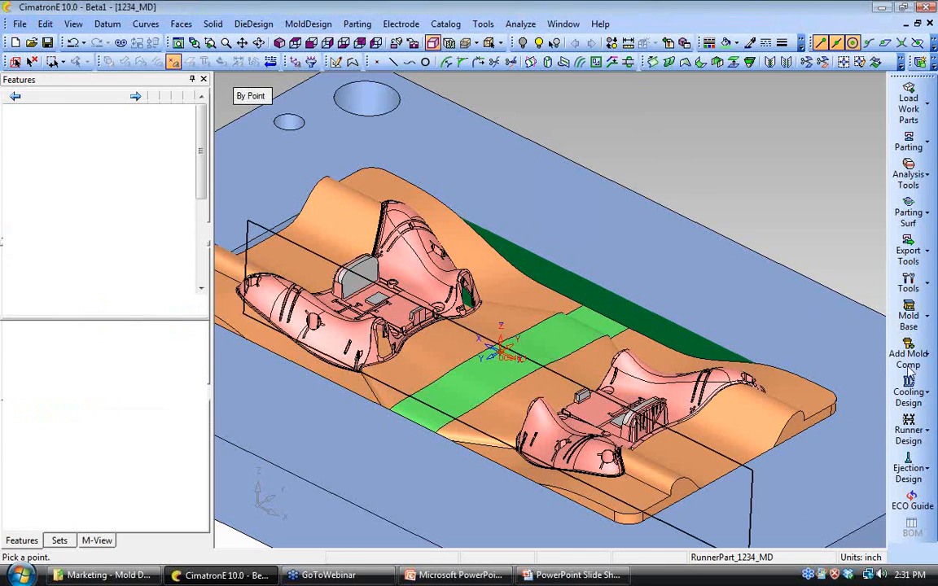
# Step: Start a runner pattern sketch, add a reference at the edge of the upper part, and draw a line across the green insert towards the other part
pyautogui.click(908, 430)
pyautogui.click(828, 435)
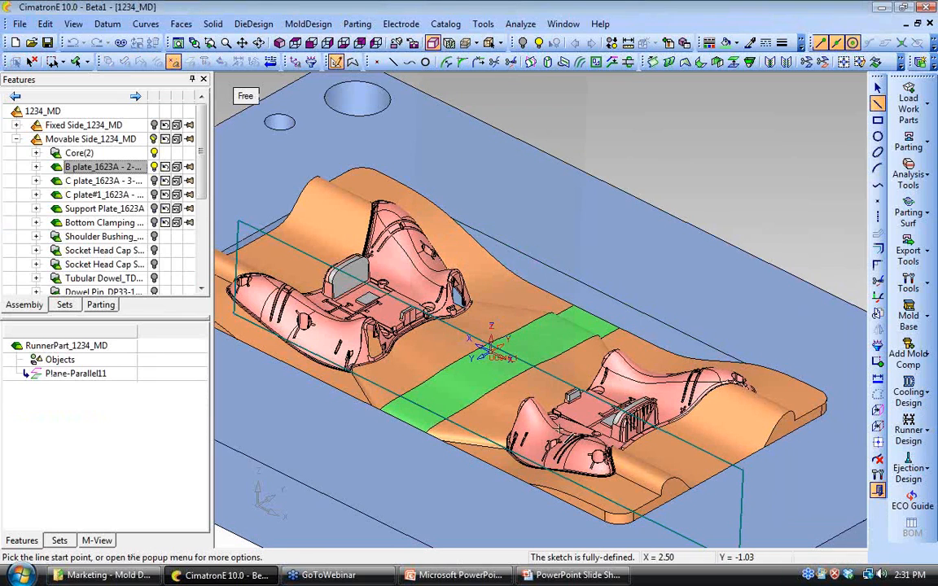
pyautogui.click(878, 426)
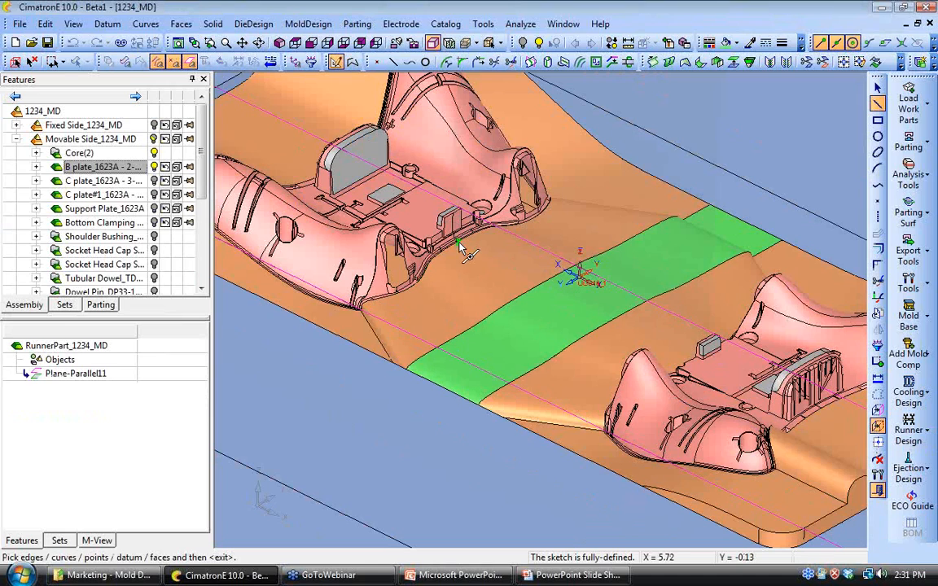
pyautogui.middleClick(467, 272)
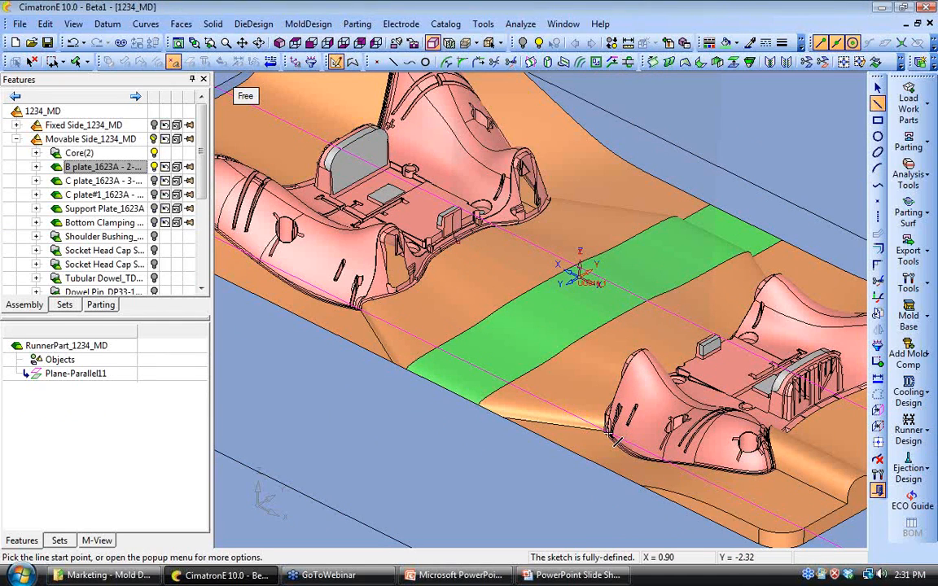
pyautogui.scroll(2, 609, 431)
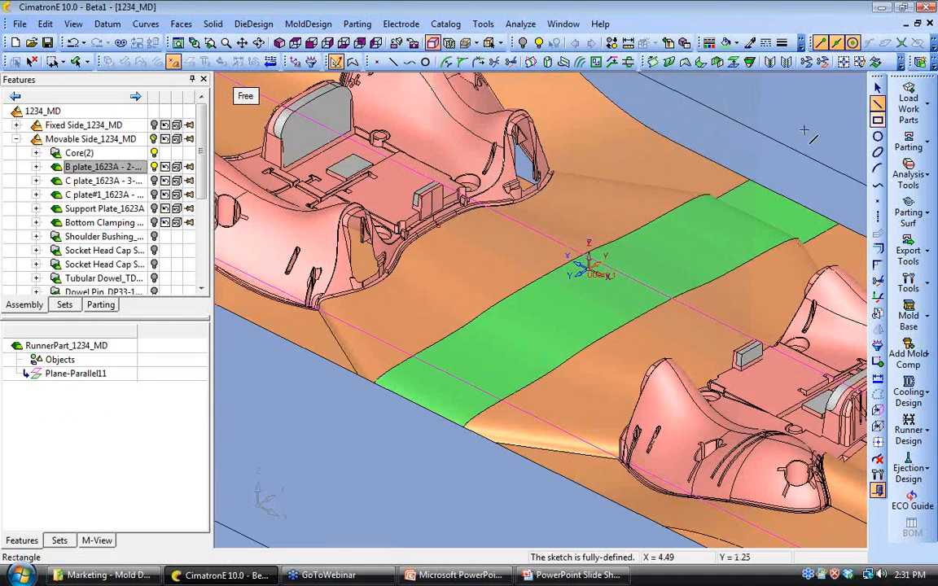
pyautogui.click(460, 235)
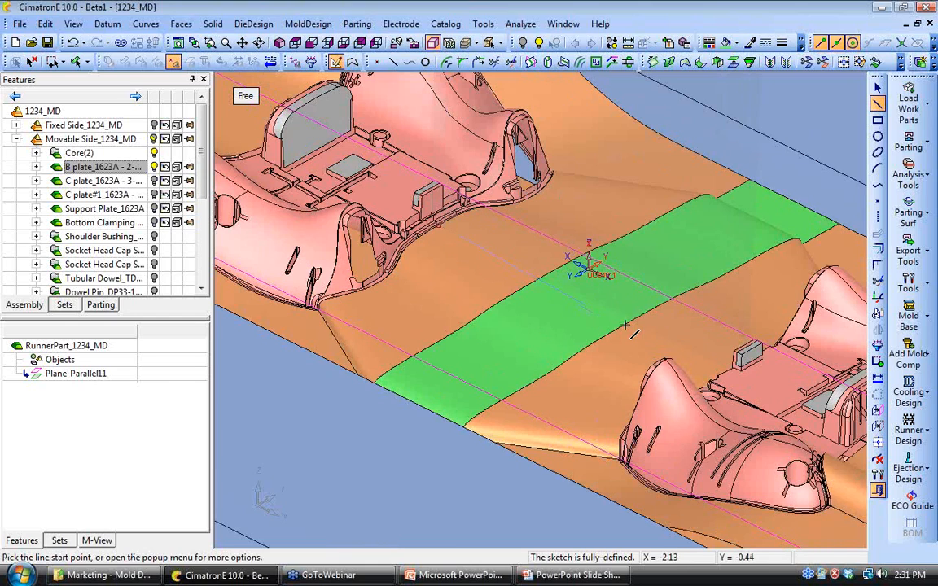
pyautogui.click(649, 331)
# Step: Dimension the gap between the reference and the line's start point as 0.4 inch and finish the sketch
pyautogui.rightClick(502, 319)
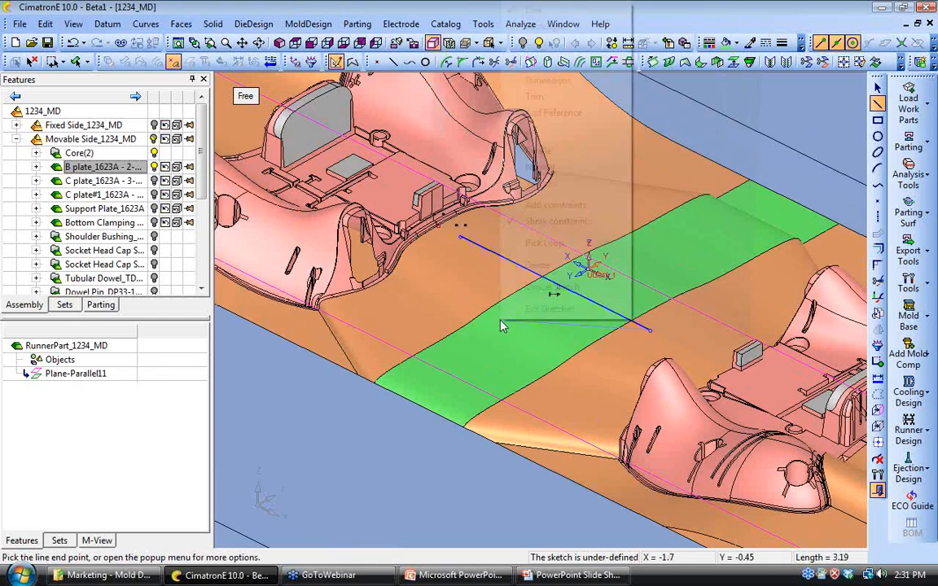
pyautogui.click(537, 83)
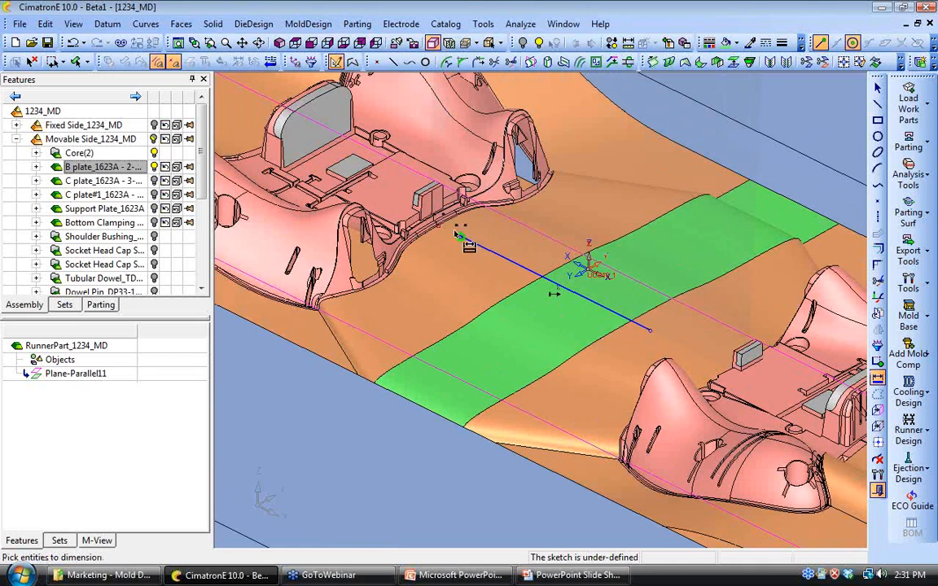
pyautogui.click(450, 258)
pyautogui.write('.4')
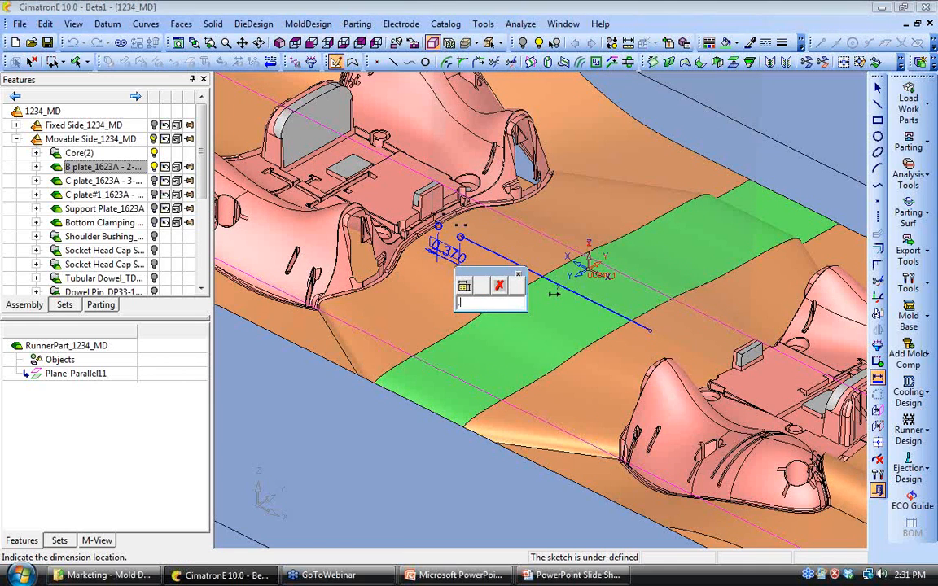
pyautogui.press('Return')
pyautogui.rightClick(552, 365)
pyautogui.click(579, 353)
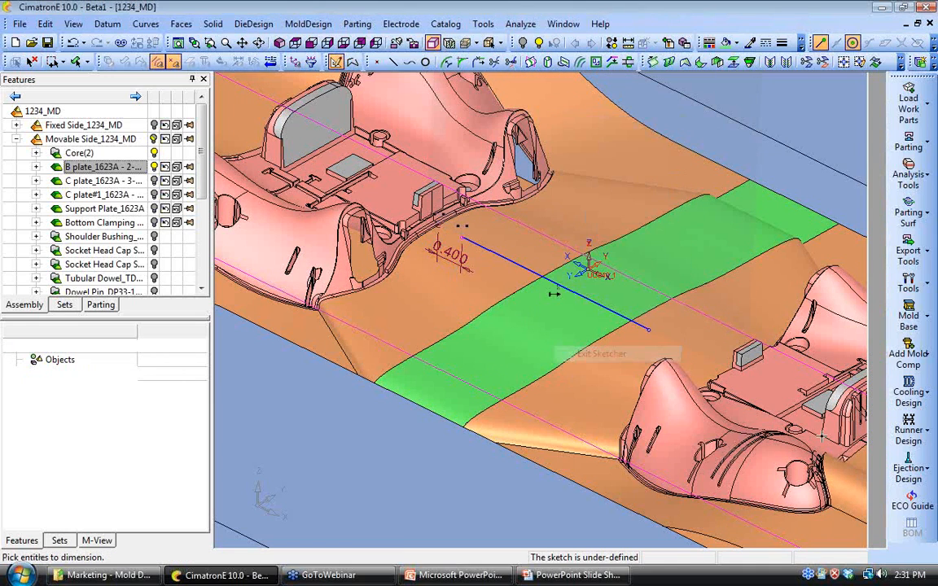
# Step: Create a runner body along the sketched line with a trapezoidal cross section, keeping A 0.2, B 0.2, C 10 and R 0.025
pyautogui.click(905, 433)
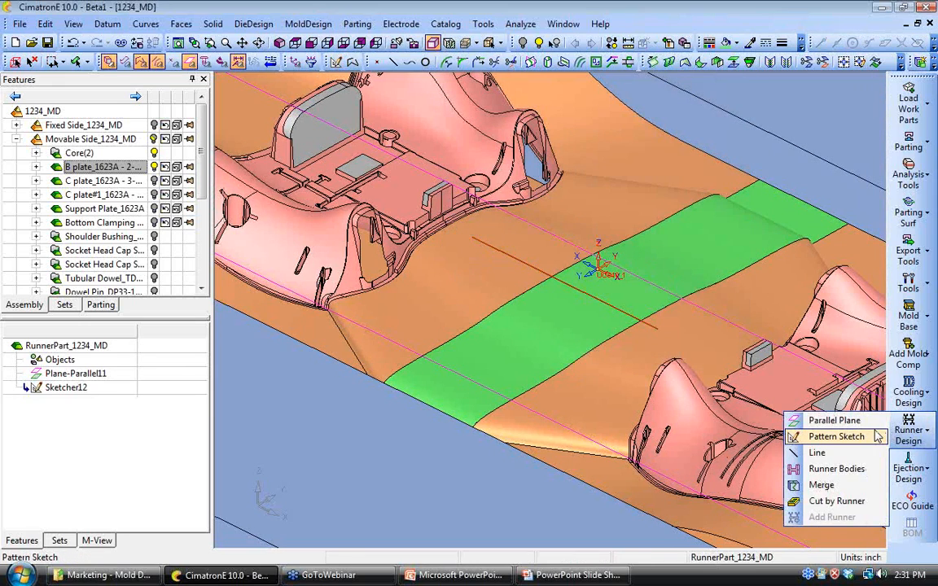
pyautogui.click(819, 472)
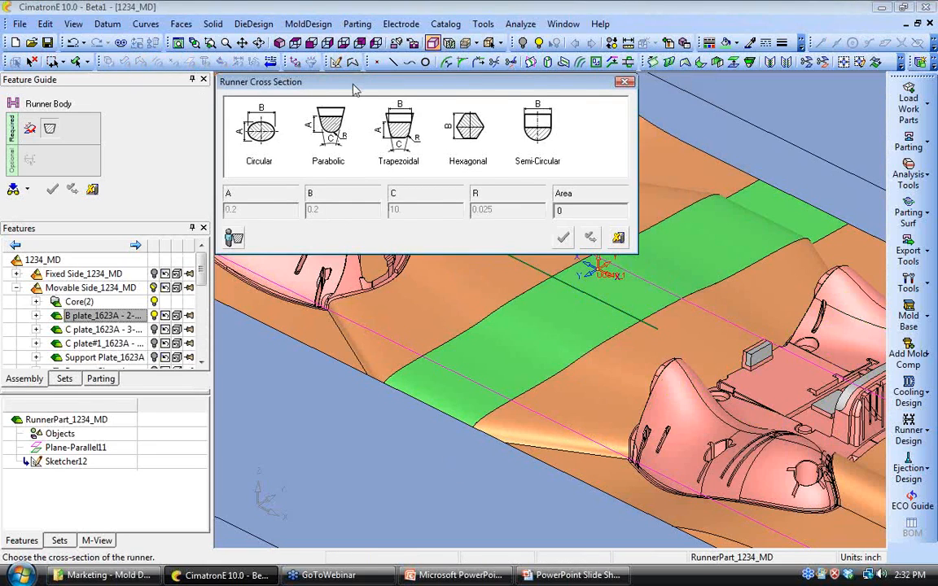
pyautogui.moveTo(355, 89); pyautogui.dragTo(314, 134)
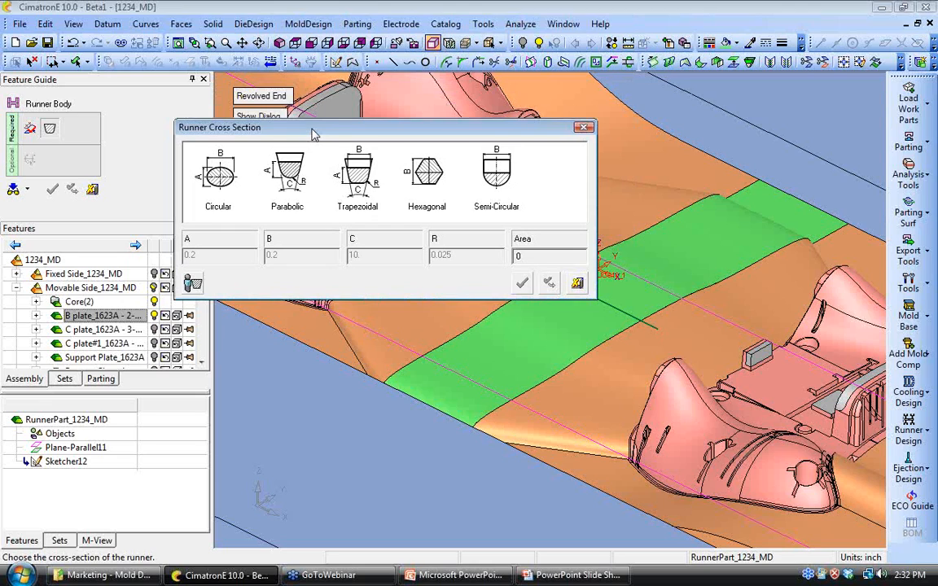
pyautogui.click(335, 167)
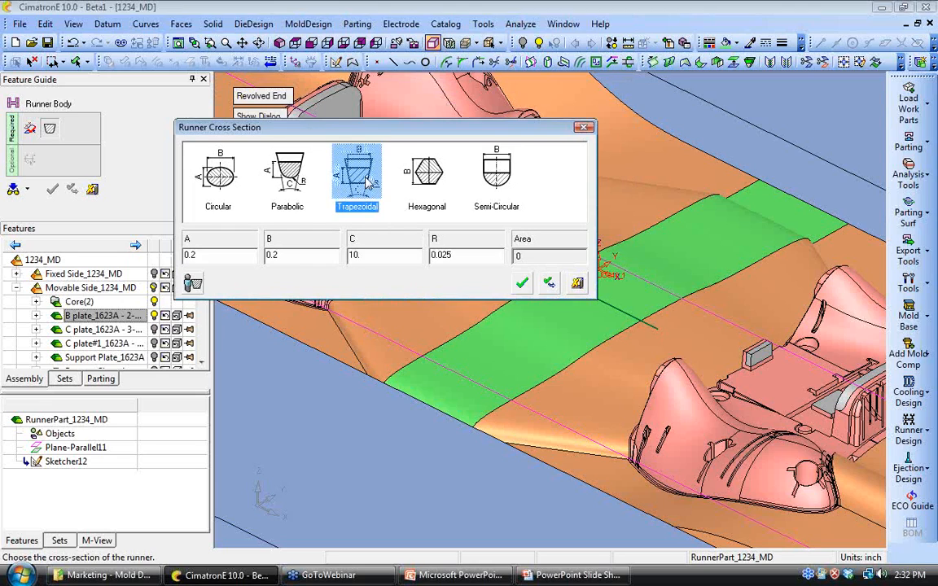
pyautogui.doubleClick(272, 256)
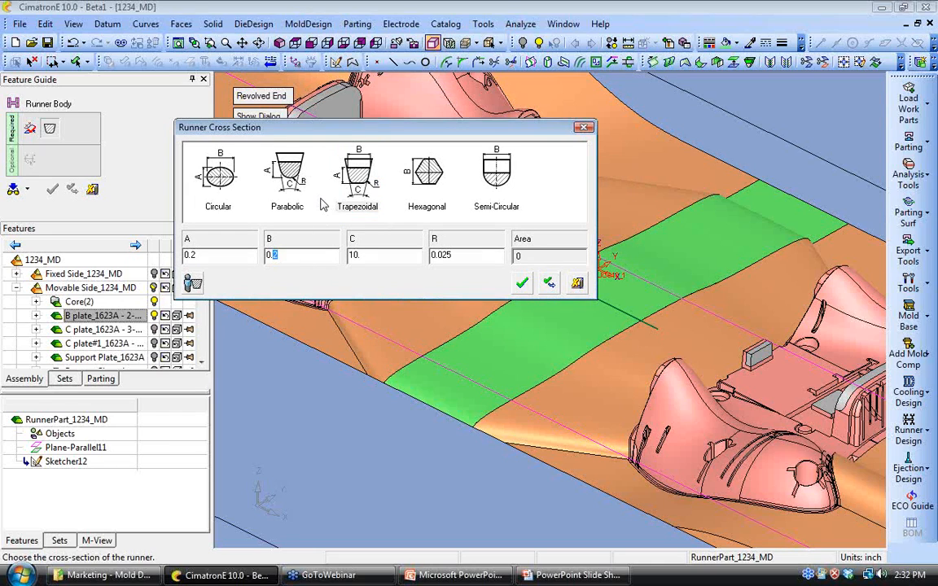
pyautogui.click(523, 284)
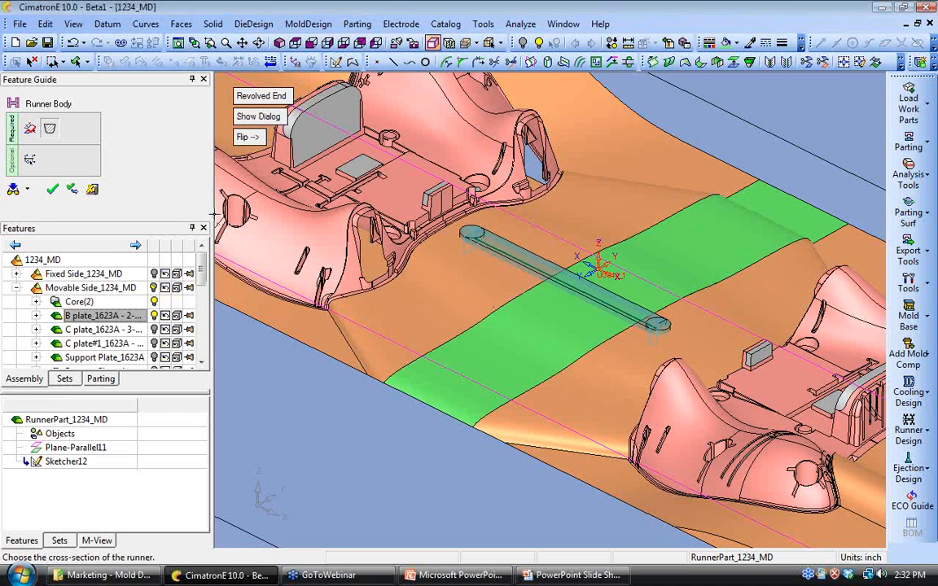
pyautogui.click(51, 191)
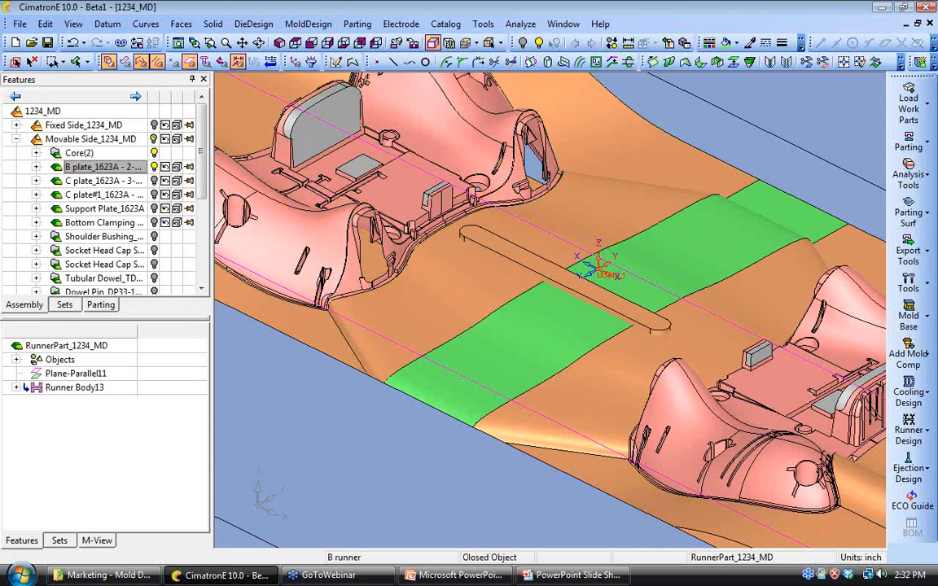
# Step: Cut the two core inserts and the green B runner insert between them with the runner body
pyautogui.moveTo(512, 346); pyautogui.dragTo(494, 367, button='middle')
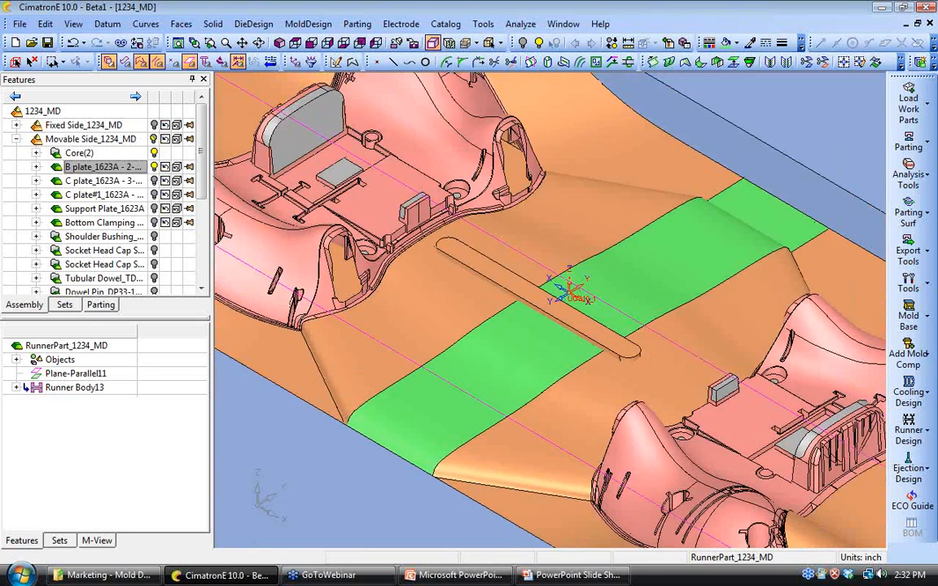
pyautogui.keyDown('ctrl'); pyautogui.moveTo(494, 367); pyautogui.dragTo(491, 328, button='right'); pyautogui.keyUp('ctrl')
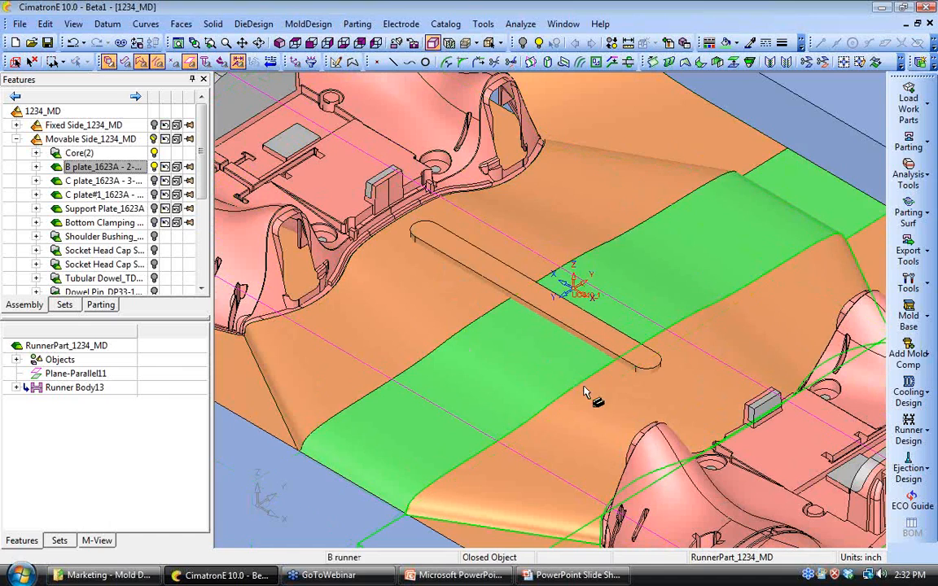
pyautogui.click(919, 426)
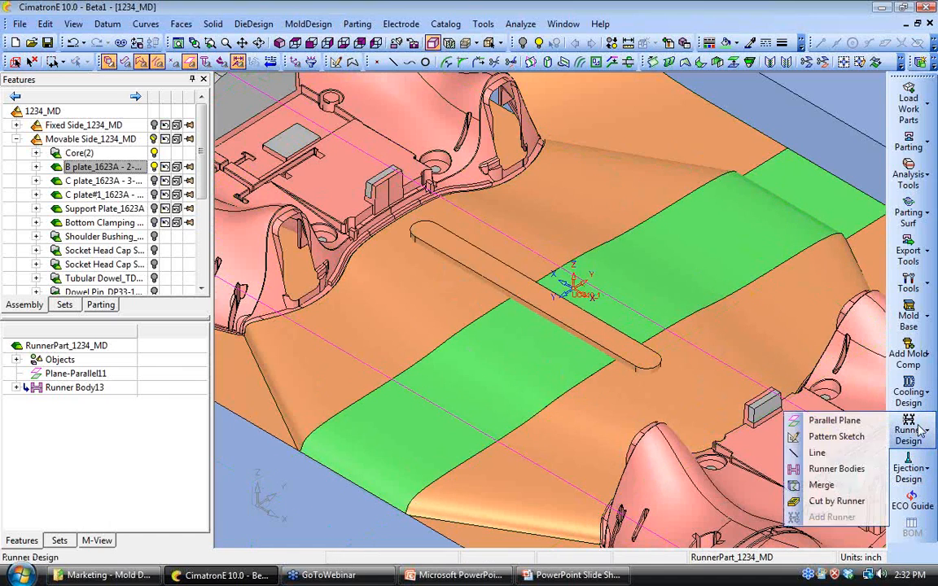
pyautogui.click(824, 501)
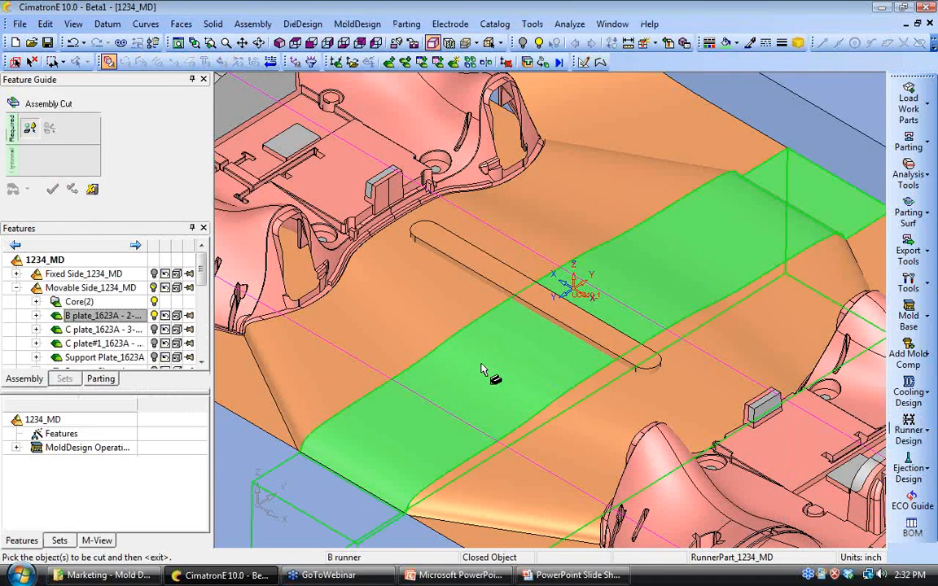
pyautogui.click(419, 305)
pyautogui.middleClick(428, 293)
pyautogui.click(52, 189)
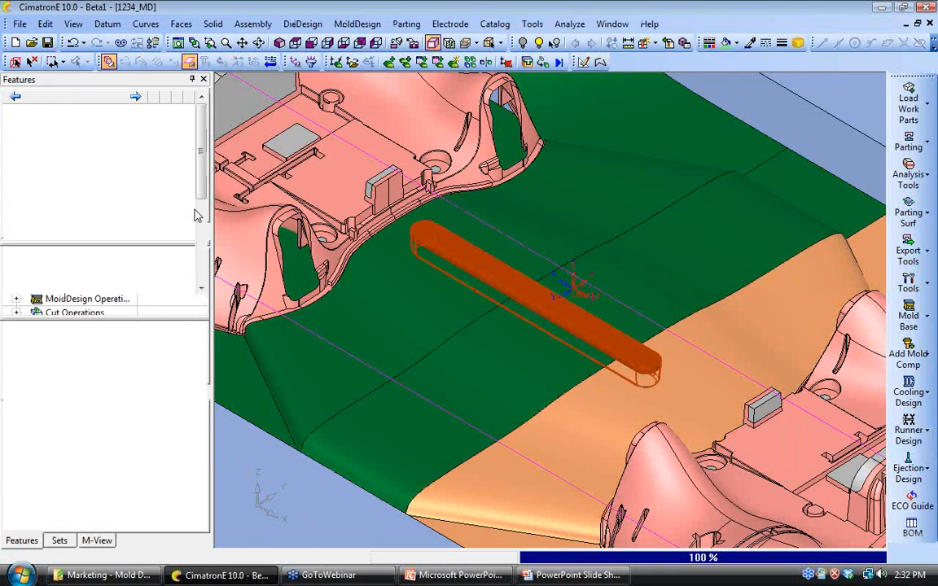
# Step: Hide the RunnerPart_1234_MD component and inspect the groove cut across the inserts
pyautogui.moveTo(200, 179); pyautogui.dragTo(184, 283)
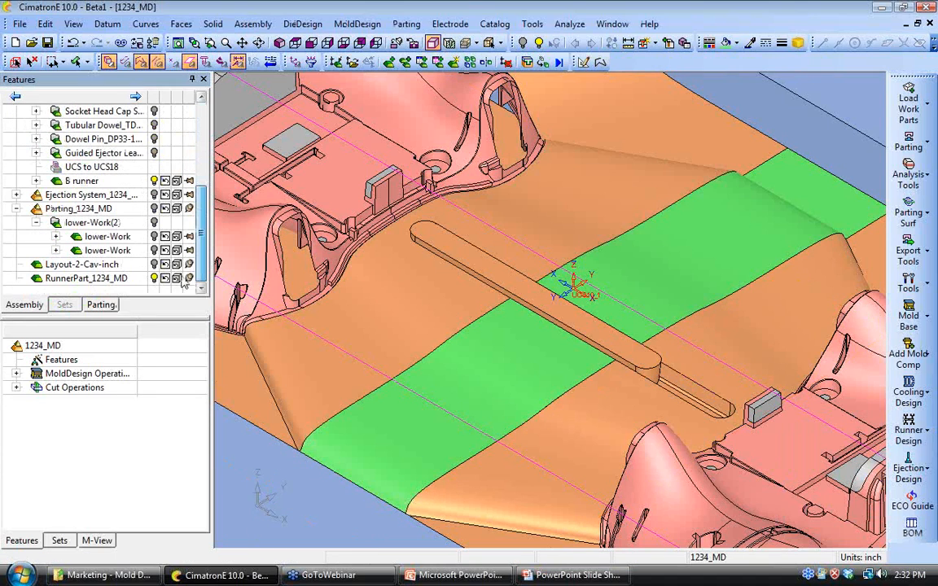
pyautogui.click(153, 279)
pyautogui.click(154, 278)
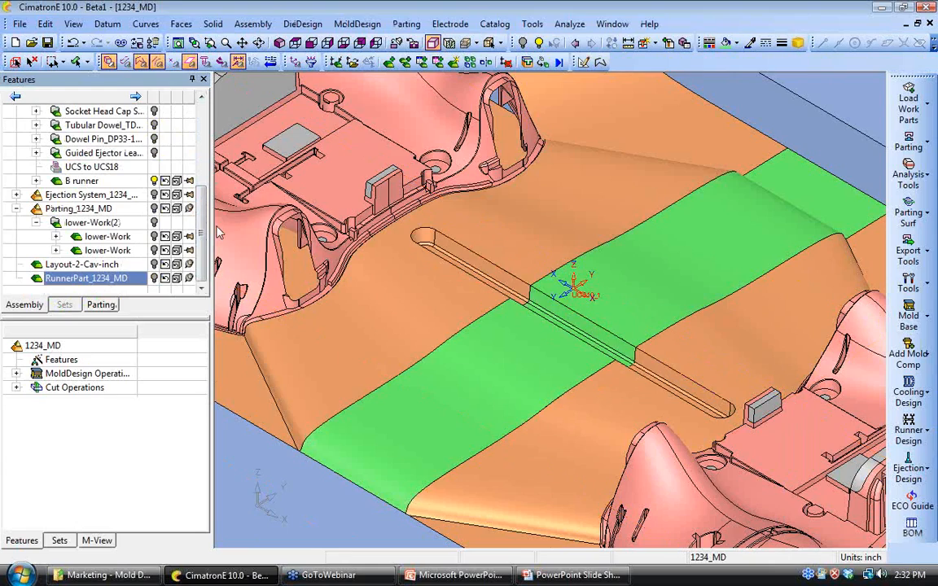
pyautogui.moveTo(437, 351); pyautogui.dragTo(488, 345, button='middle')
pyautogui.scroll(-3, 488, 345)
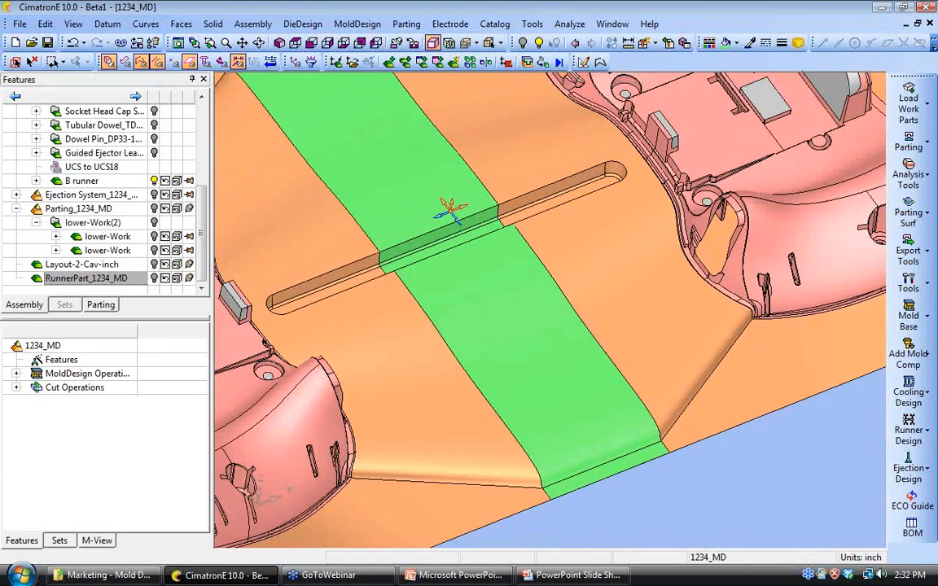
pyautogui.scroll(3, 75, 156)
# Step: Activate the first Core component of the movable side and hide all other components
pyautogui.click(36, 153)
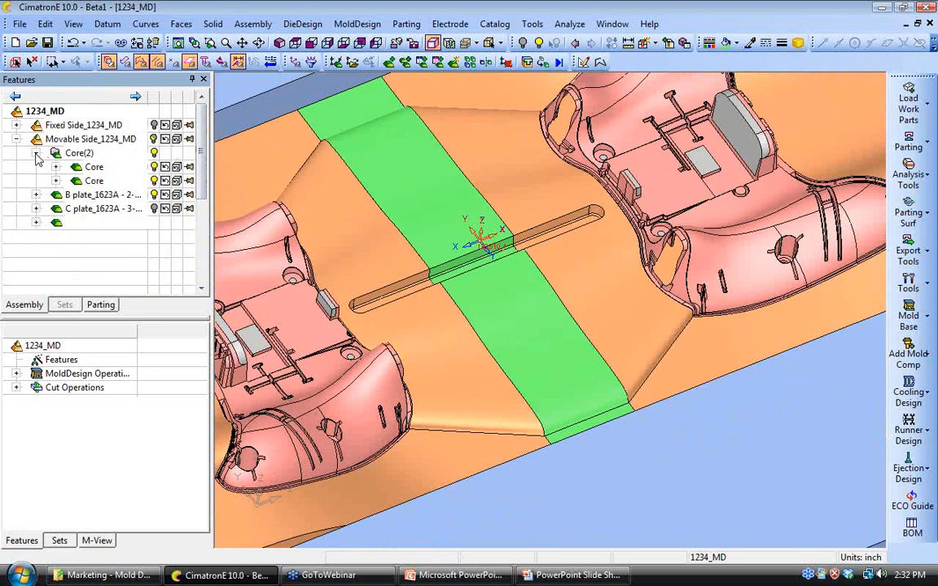
pyautogui.rightClick(91, 169)
pyautogui.click(104, 179)
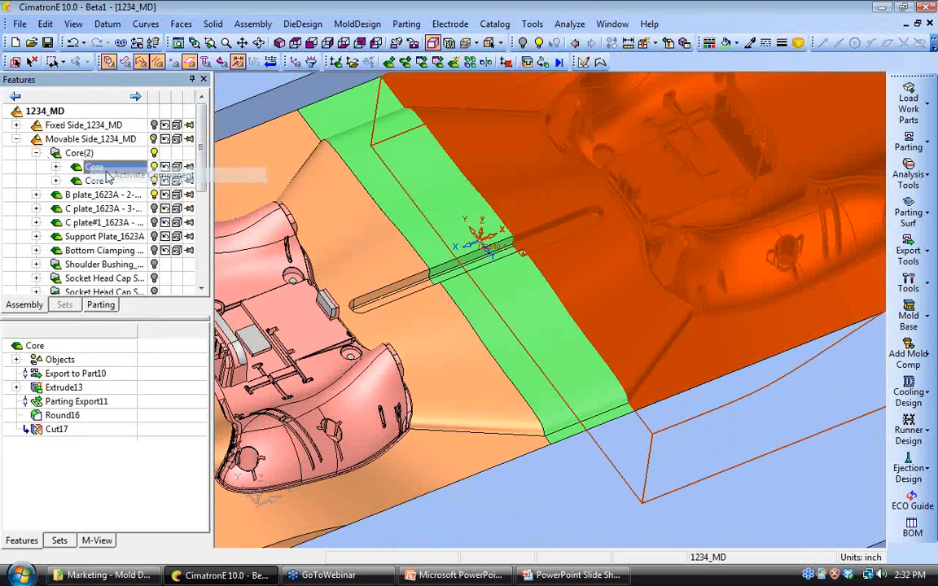
pyautogui.rightClick(105, 170)
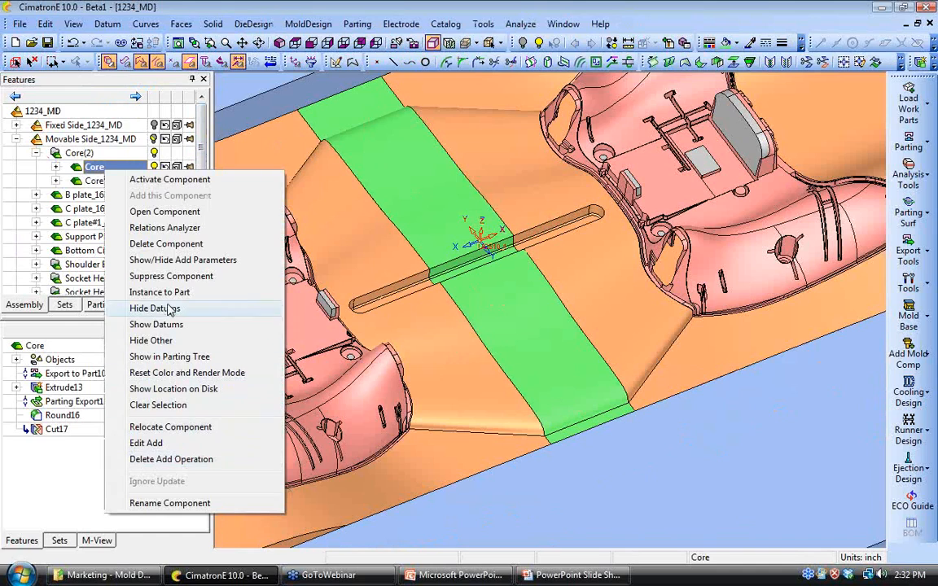
pyautogui.click(163, 340)
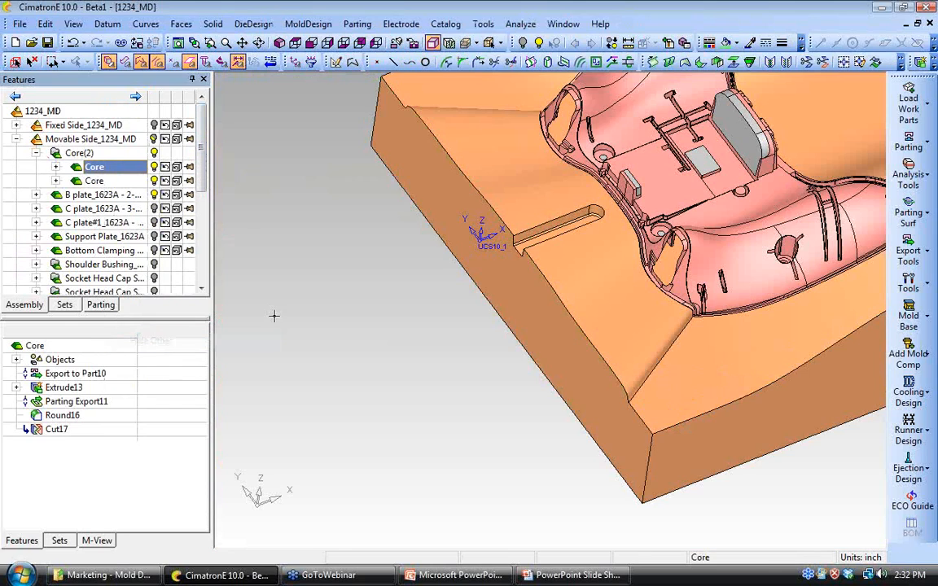
pyautogui.moveTo(645, 328); pyautogui.dragTo(542, 311, button='middle')
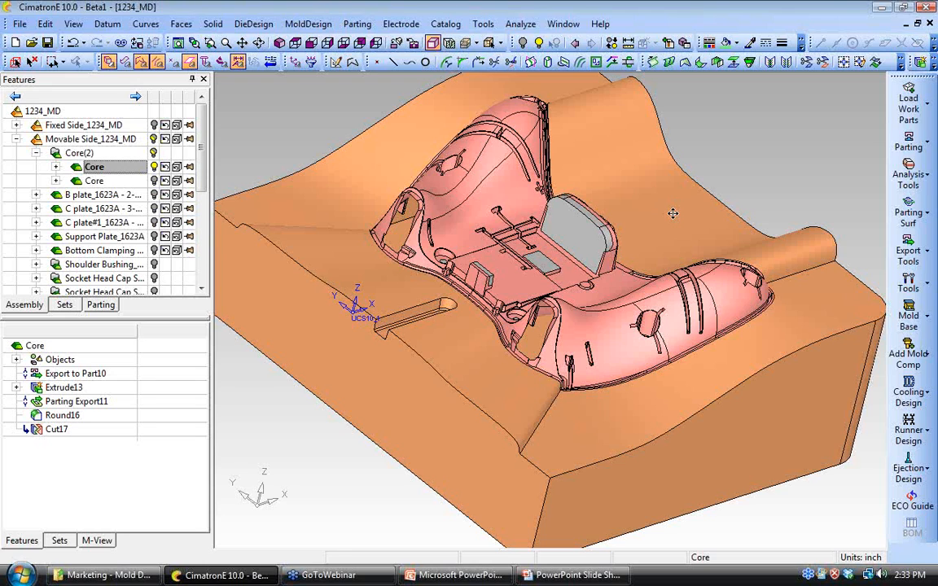
# Step: Sketch a rectangle enclosing the tall grey standing feature of the core, on the plane of the small grey rectangular pad, and finish the sketch
pyautogui.keyDown('ctrl'); pyautogui.moveTo(672, 213); pyautogui.dragTo(551, 300); pyautogui.keyUp('ctrl')
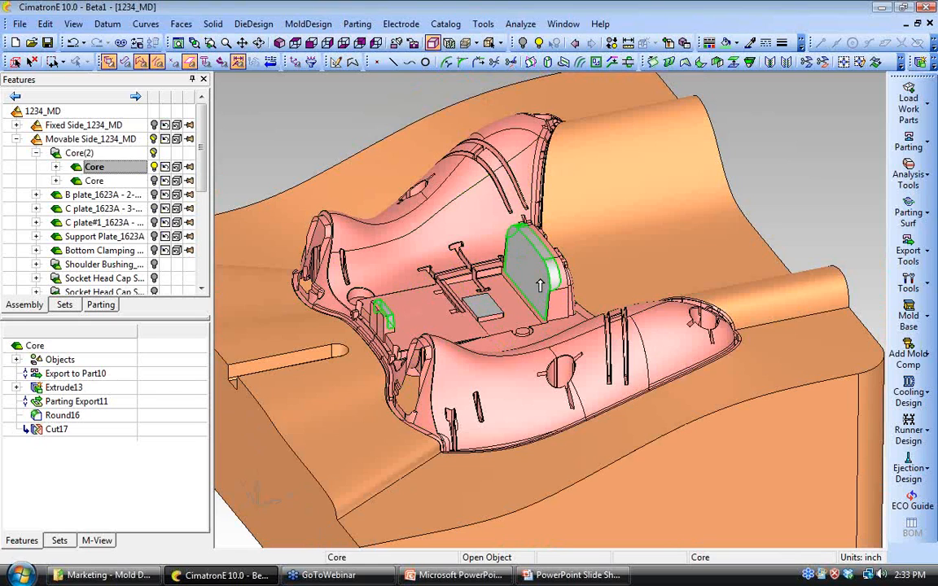
pyautogui.moveTo(539, 284)
pyautogui.keyDown('ctrl'); pyautogui.mouseDown()
pyautogui.moveTo(567, 289)
pyautogui.moveTo(573, 302)
pyautogui.mouseUp(); pyautogui.keyUp('ctrl')
pyautogui.click(336, 62)
pyautogui.click(499, 316)
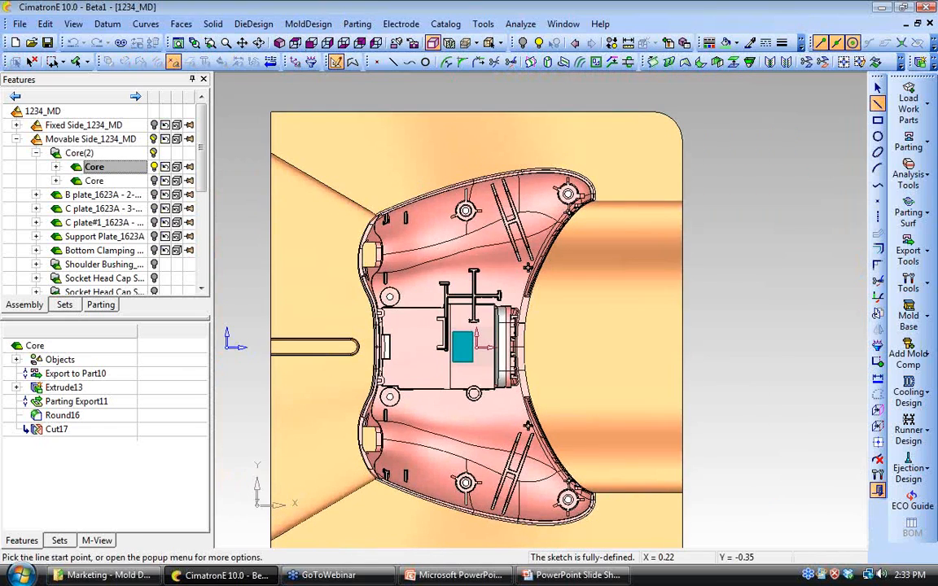
pyautogui.keyDown('ctrl'); pyautogui.moveTo(489, 368); pyautogui.dragTo(716, 106, button='right'); pyautogui.keyUp('ctrl')
pyautogui.click(877, 119)
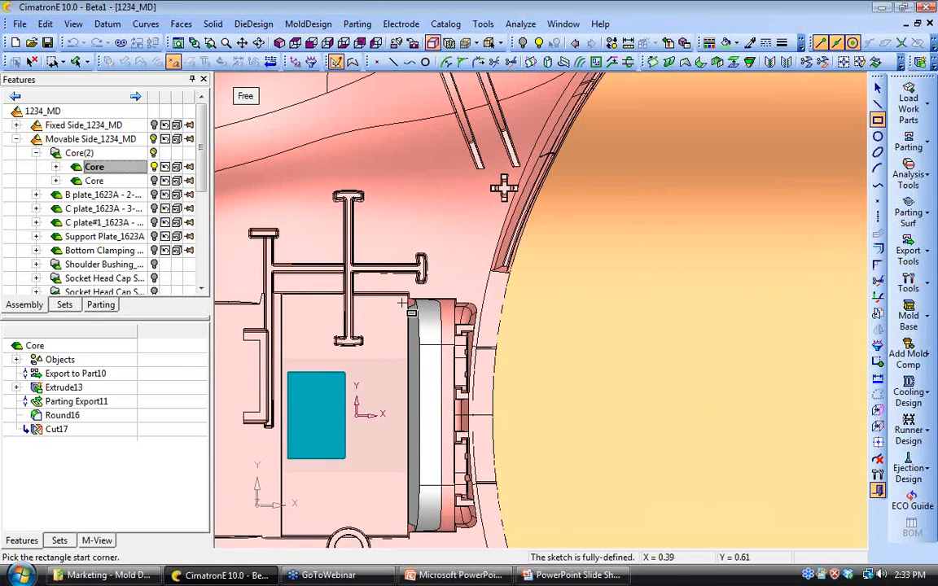
pyautogui.click(405, 298)
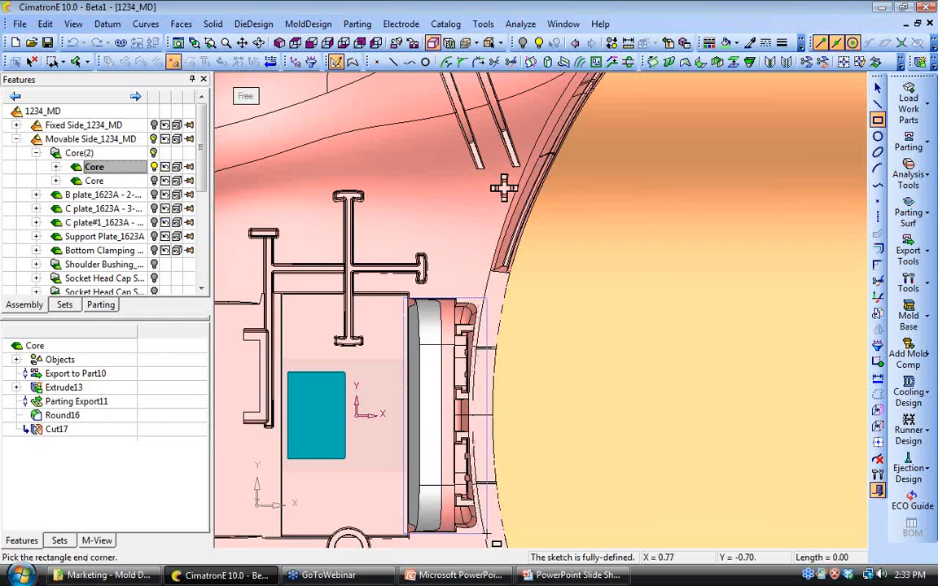
pyautogui.click(488, 530)
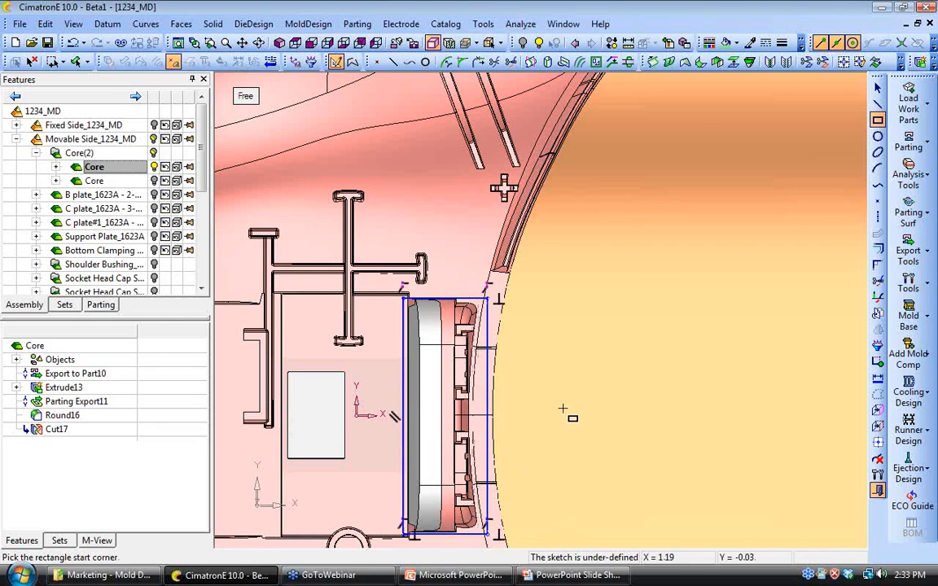
pyautogui.rightClick(569, 125)
pyautogui.click(603, 365)
pyautogui.middleClick(560, 468)
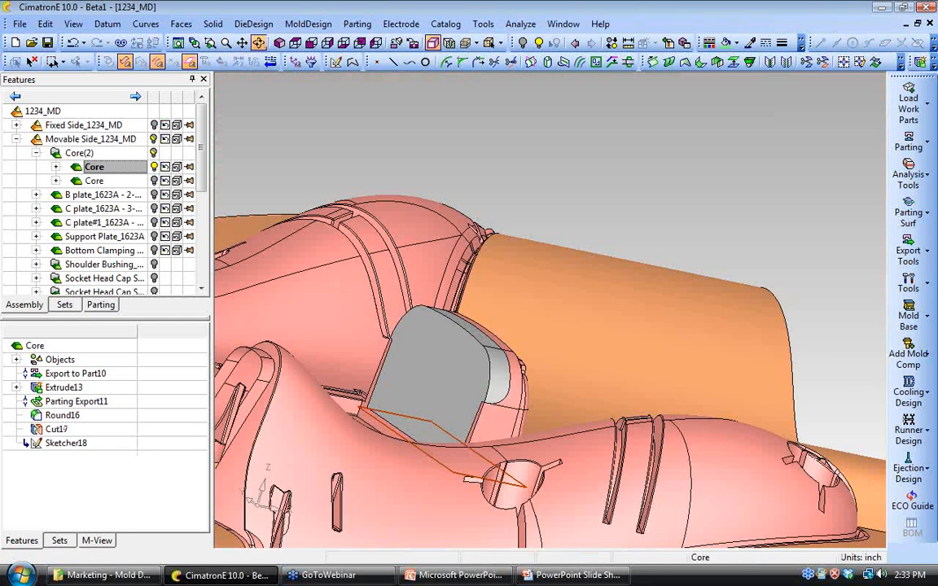
# Step: Stitch the core's open faces together using Stitch only and a maximum gap of 0.001
pyautogui.moveTo(561, 469); pyautogui.dragTo(687, 355, button='middle')
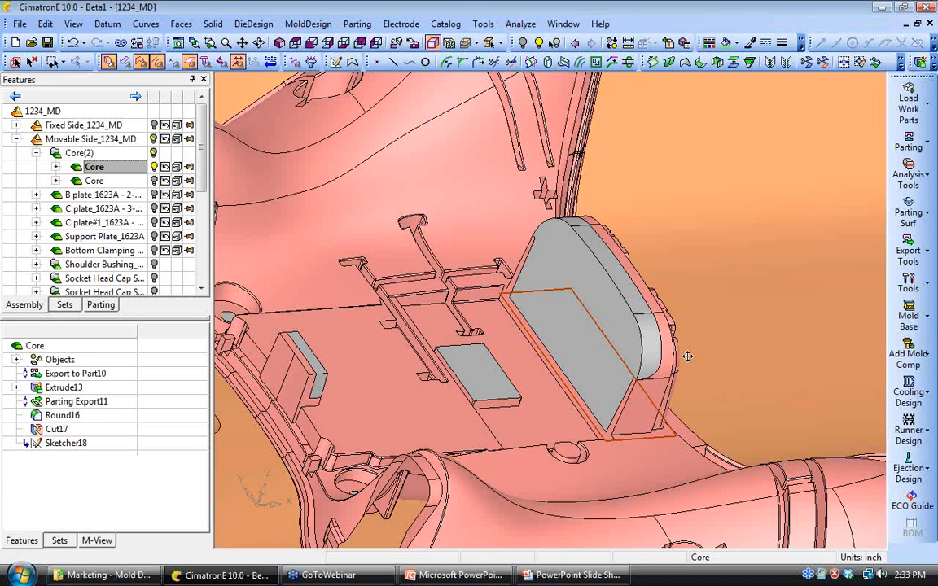
pyautogui.scroll(-3, 659, 302)
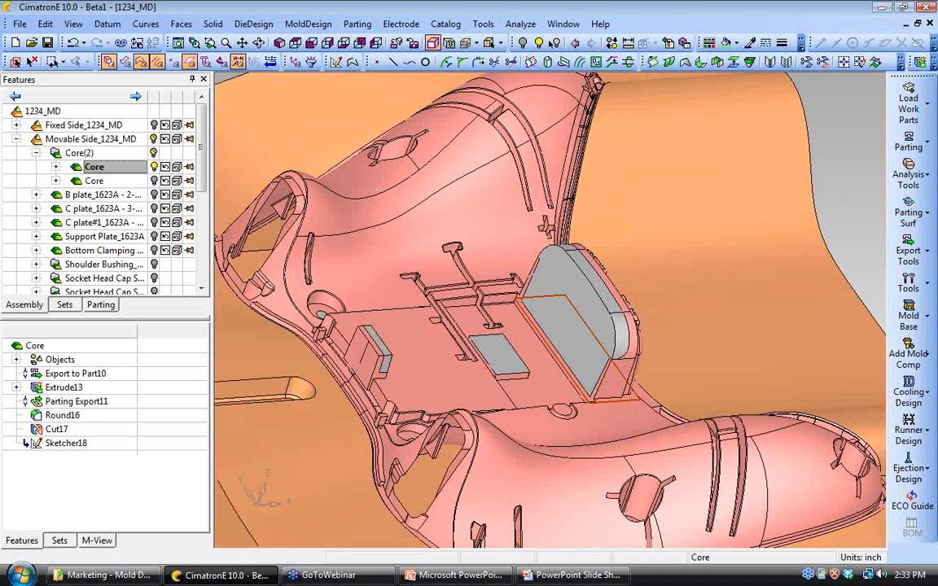
pyautogui.scroll(-2, 658, 265)
pyautogui.scroll(1, 570, 375)
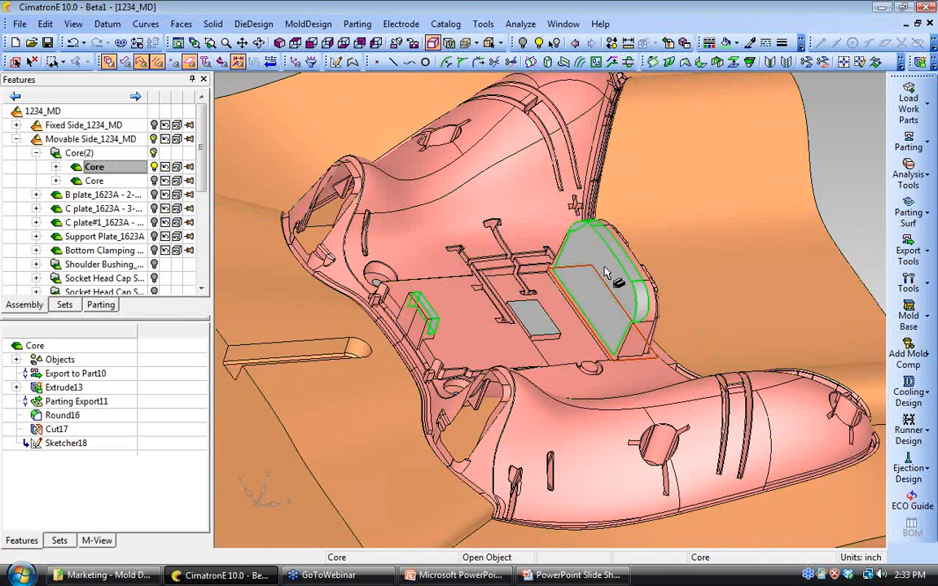
pyautogui.click(180, 27)
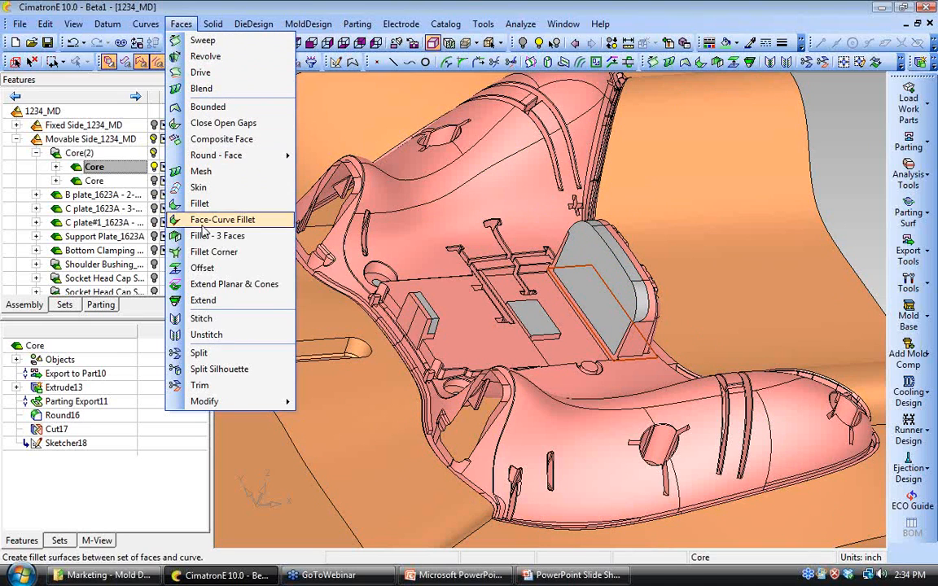
pyautogui.click(202, 320)
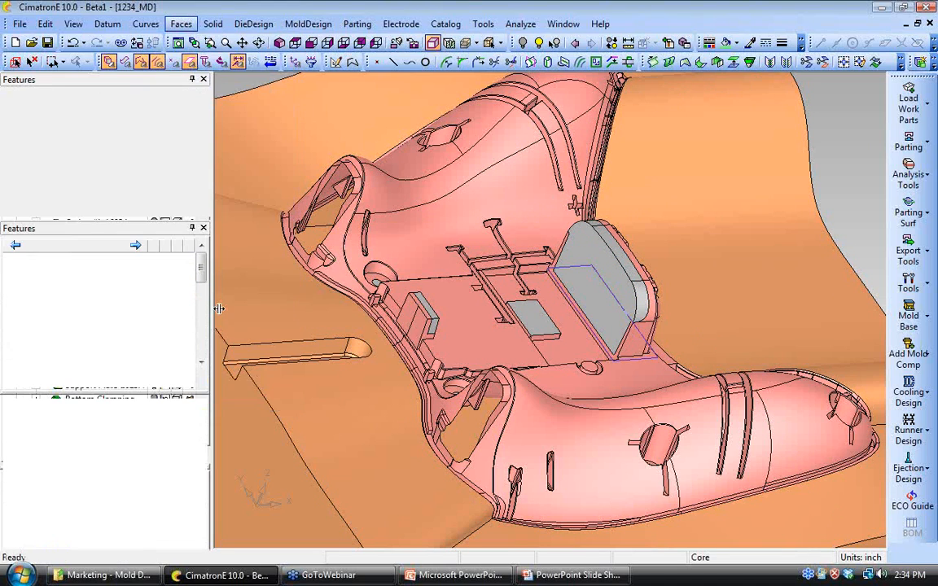
pyautogui.click(756, 272)
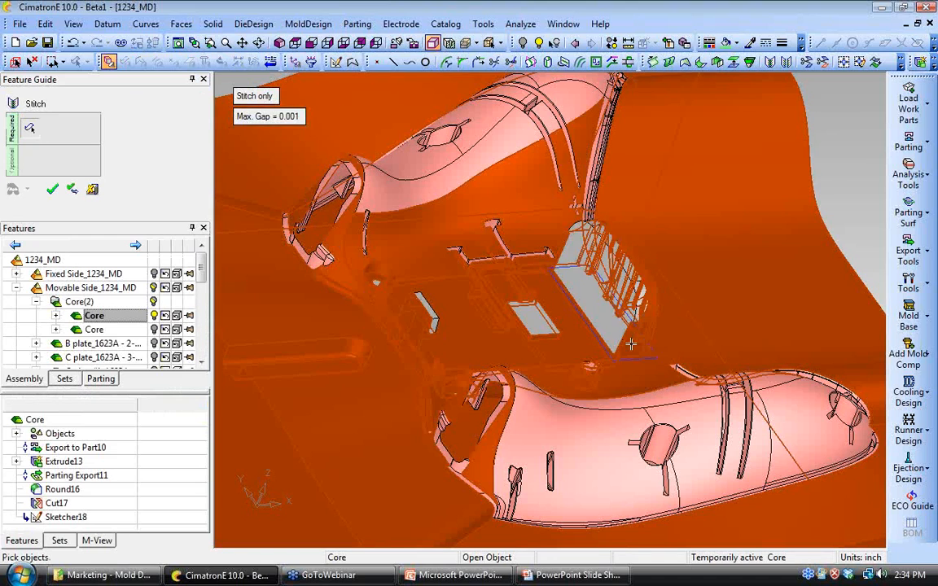
pyautogui.click(53, 190)
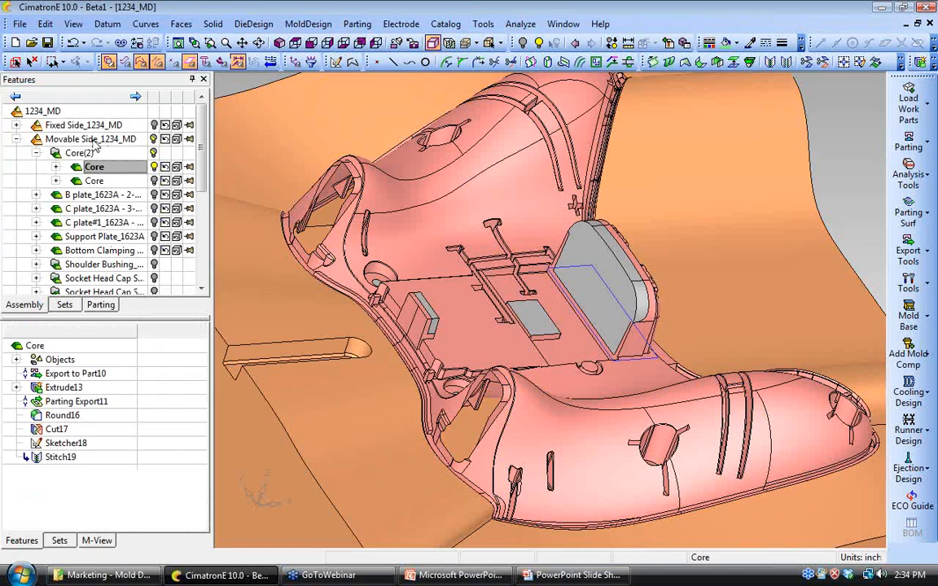
# Step: Activate the Movable Side assembly and start Extract Insert by Contour on the core, using the sketched rectangle as dividing contour
pyautogui.rightClick(93, 145)
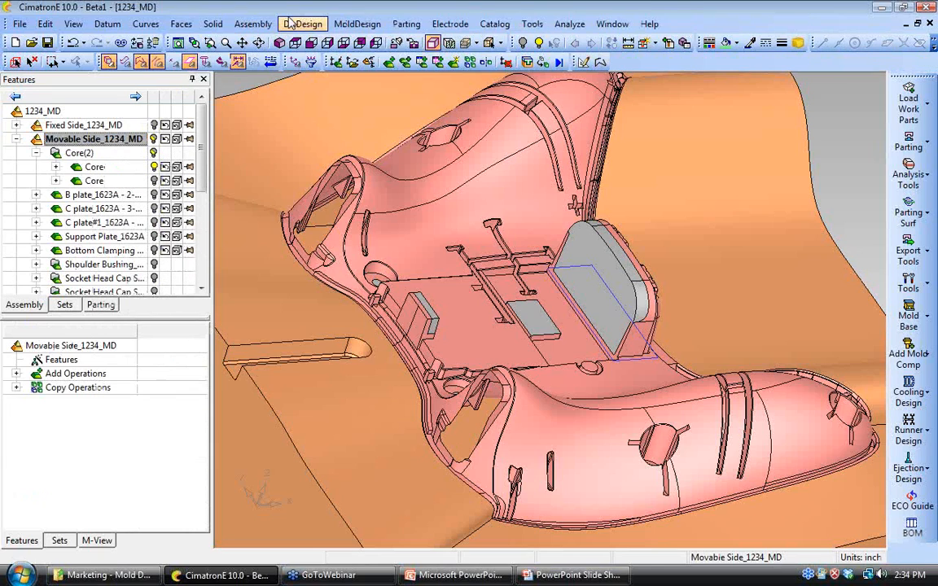
pyautogui.click(252, 24)
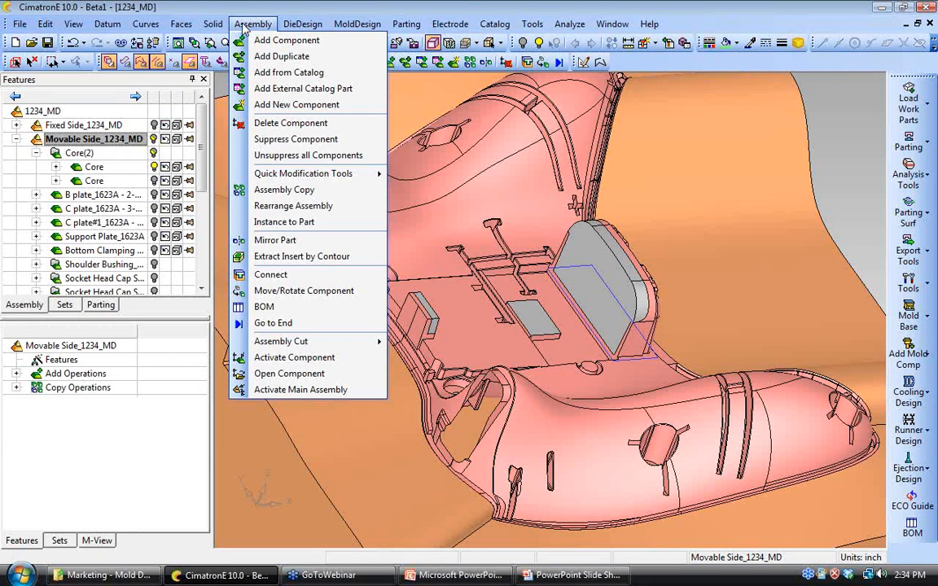
pyautogui.click(284, 257)
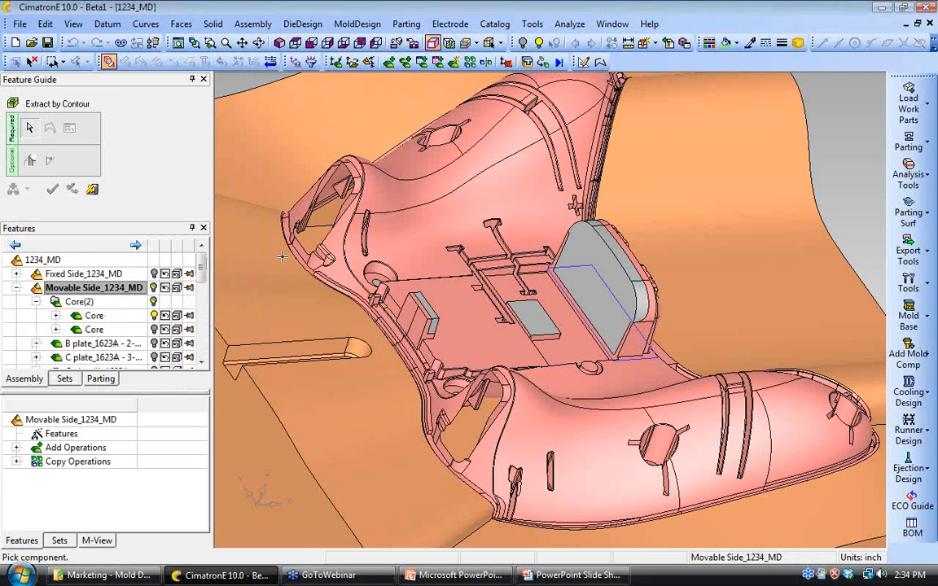
pyautogui.click(297, 259)
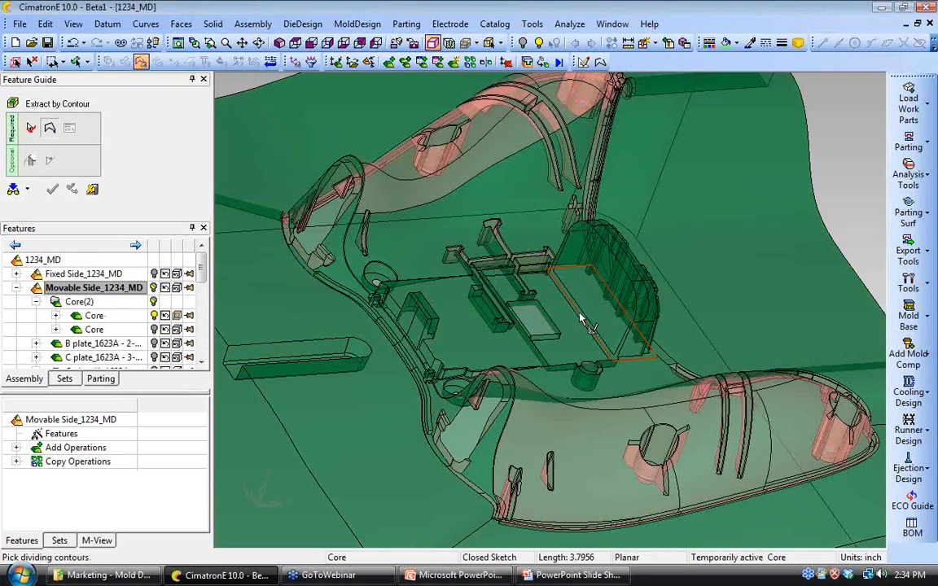
pyautogui.click(575, 366)
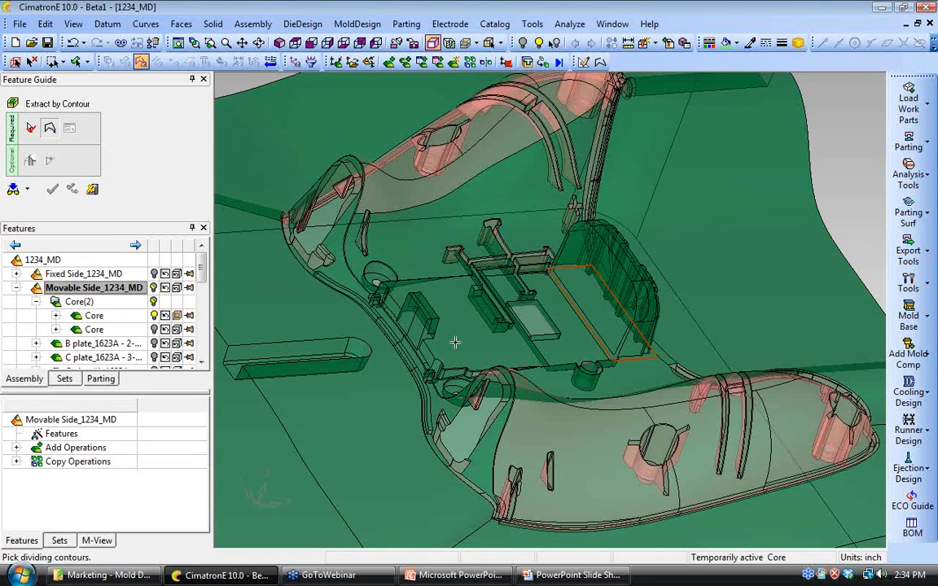
pyautogui.middleClick(387, 405)
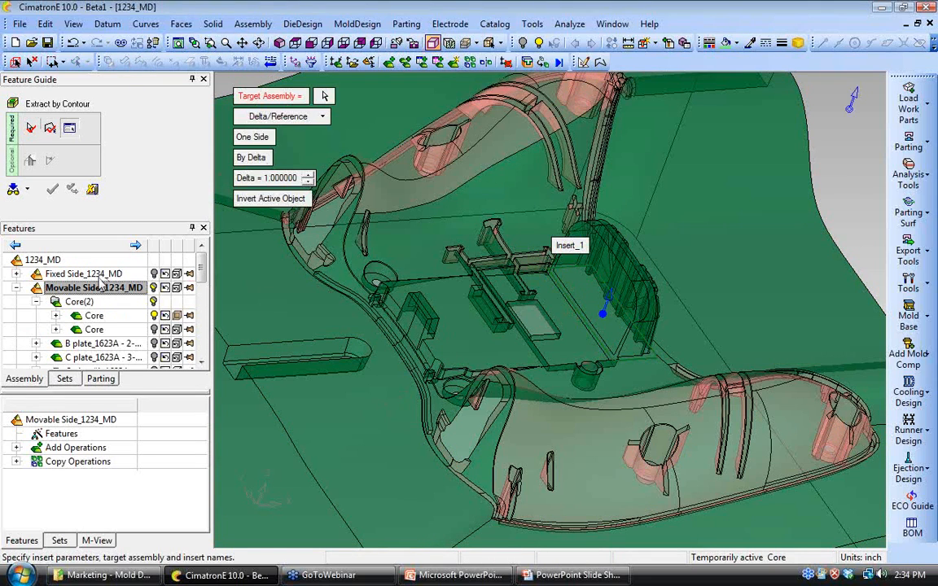
# Step: Extract Insert_1 into the Movable Side assembly, extending the contour to both sides with a delta of 1 inch each
pyautogui.click(98, 285)
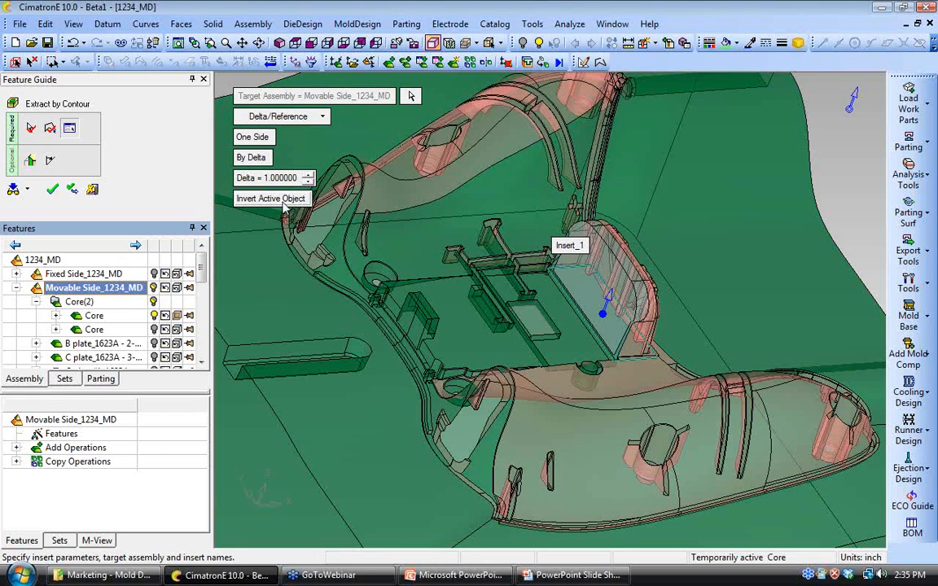
pyautogui.click(250, 137)
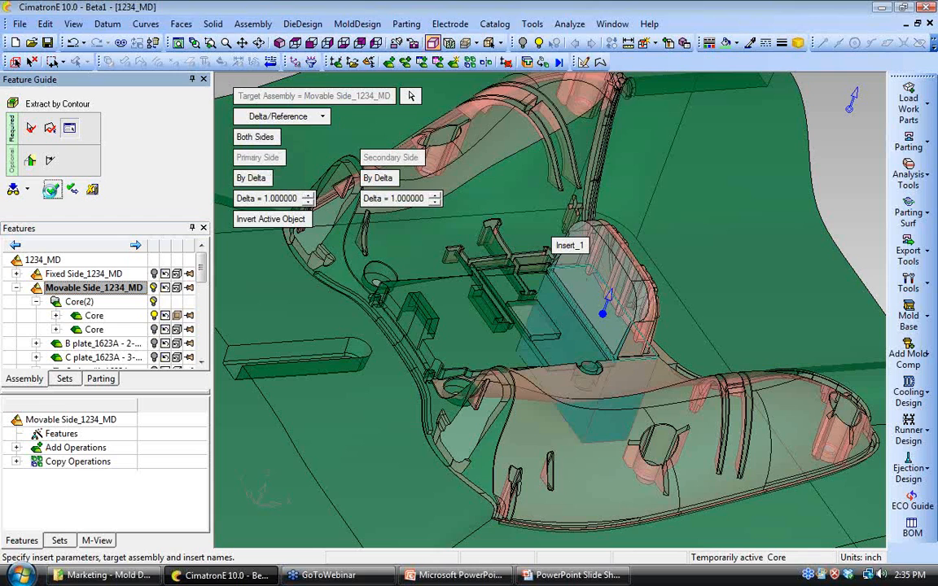
pyautogui.click(51, 190)
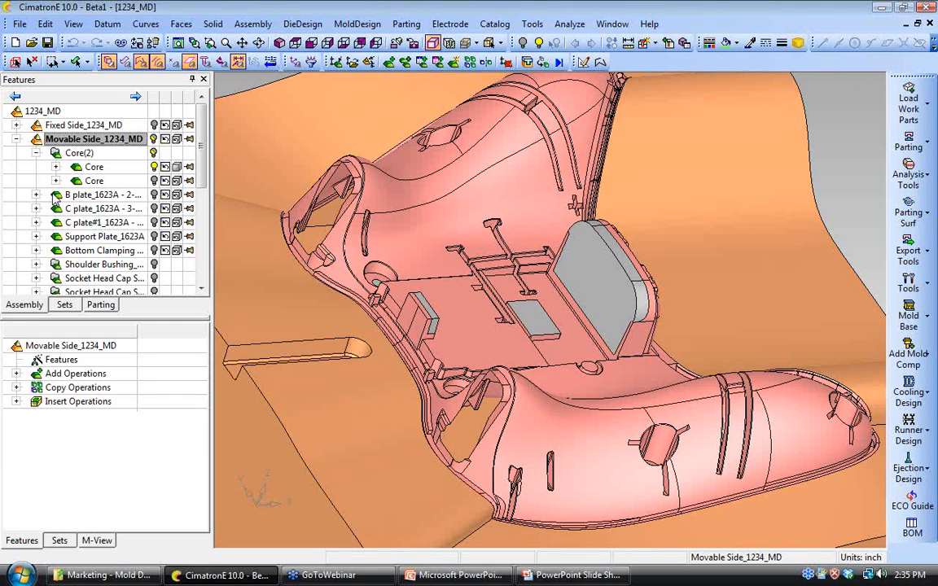
# Step: Colour Insert_1 of the Movable Side assembly purple, then hide and show it to inspect its fit in the core
pyautogui.scroll(-4, 200, 124)
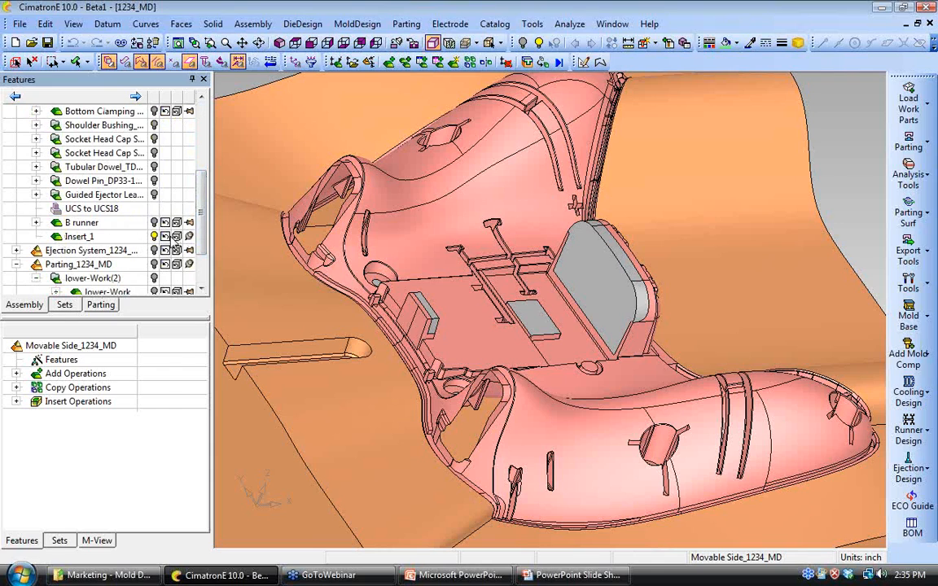
pyautogui.click(189, 236)
pyautogui.click(184, 268)
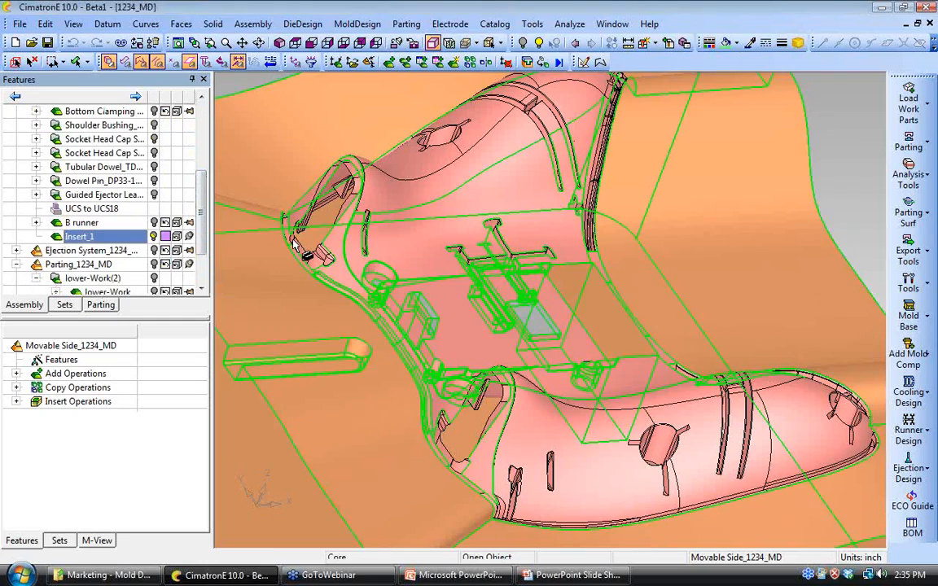
pyautogui.moveTo(358, 259); pyautogui.dragTo(412, 233, button='middle')
pyautogui.click(154, 236)
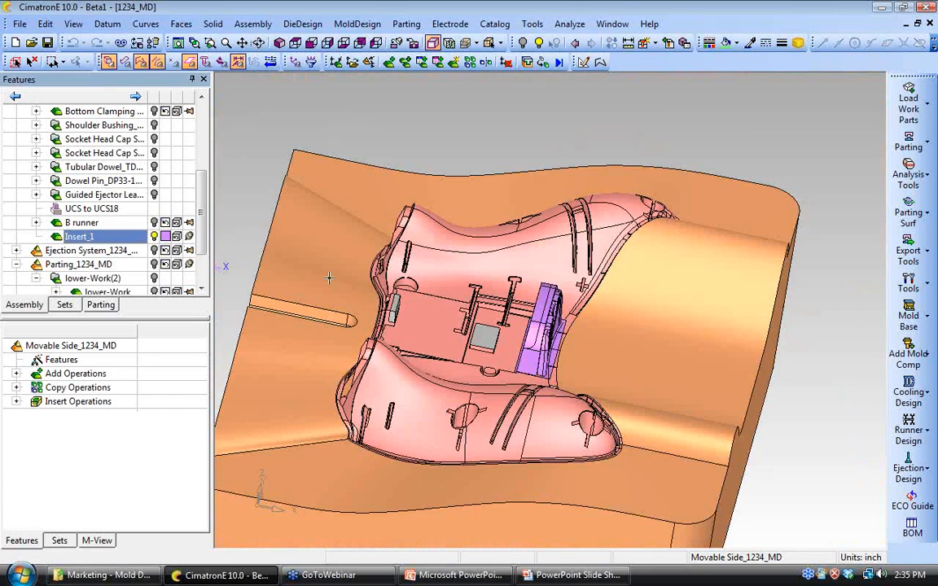
pyautogui.moveTo(580, 285); pyautogui.dragTo(519, 322, button='middle')
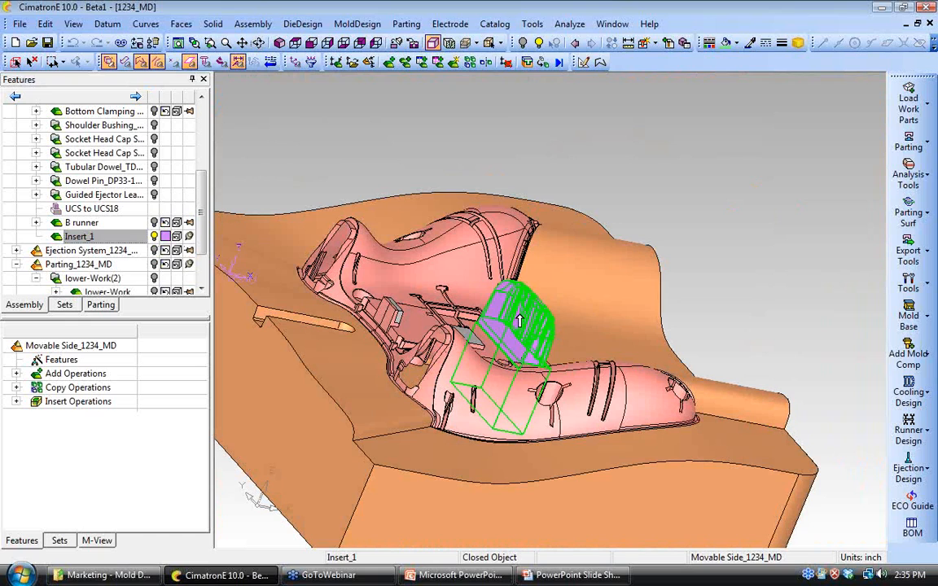
pyautogui.moveTo(519, 321); pyautogui.dragTo(519, 381, button='middle')
pyautogui.keyDown('ctrl'); pyautogui.moveTo(520, 381); pyautogui.dragTo(680, 304, button='right'); pyautogui.keyUp('ctrl')
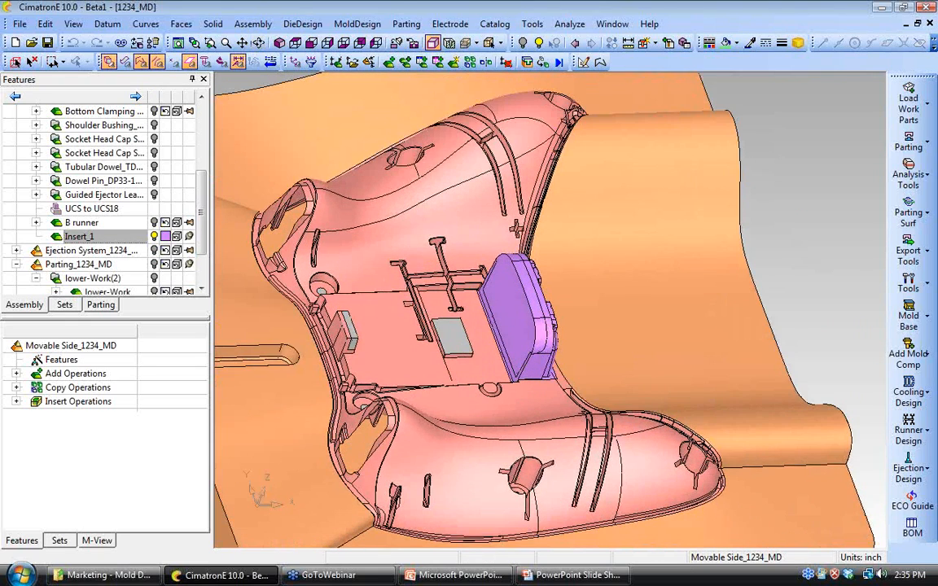
pyautogui.keyDown('ctrl'); pyautogui.moveTo(680, 304); pyautogui.dragTo(753, 254, button='middle'); pyautogui.keyUp('ctrl')
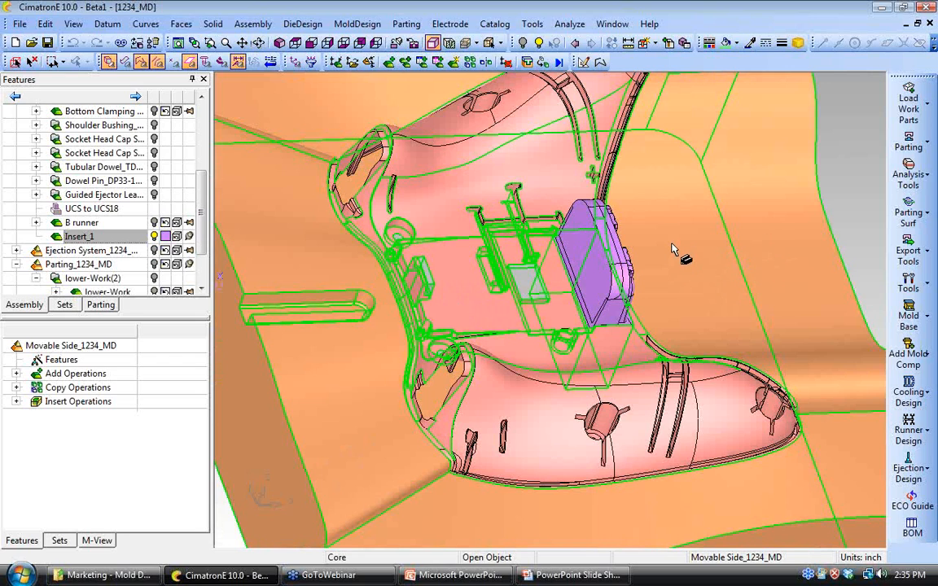
pyautogui.keyDown('ctrl'); pyautogui.moveTo(674, 251); pyautogui.dragTo(881, 268, button='right'); pyautogui.keyUp('ctrl')
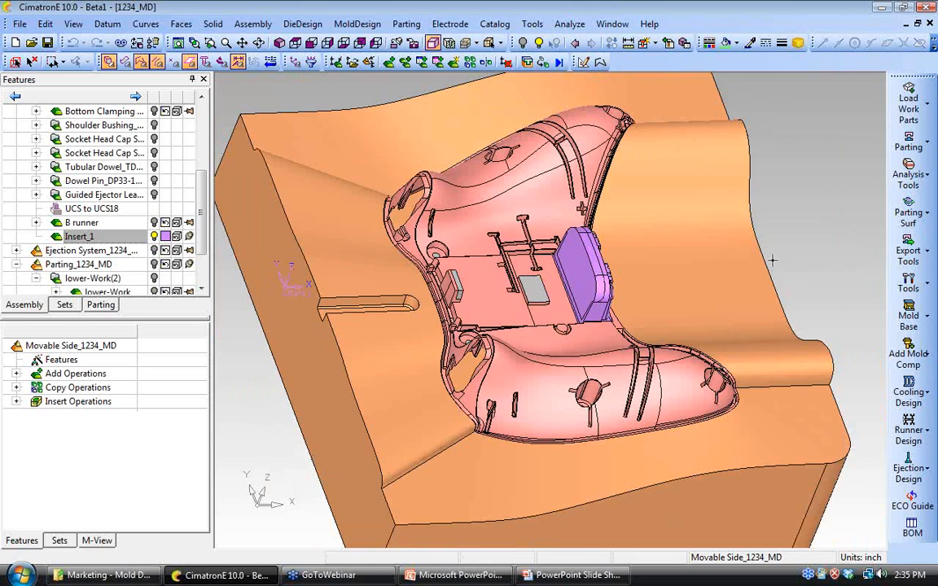
# Step: Activate the Ejection System assembly and show its plates and pins beneath the core
pyautogui.click(90, 250)
pyautogui.scroll(-1, 203, 224)
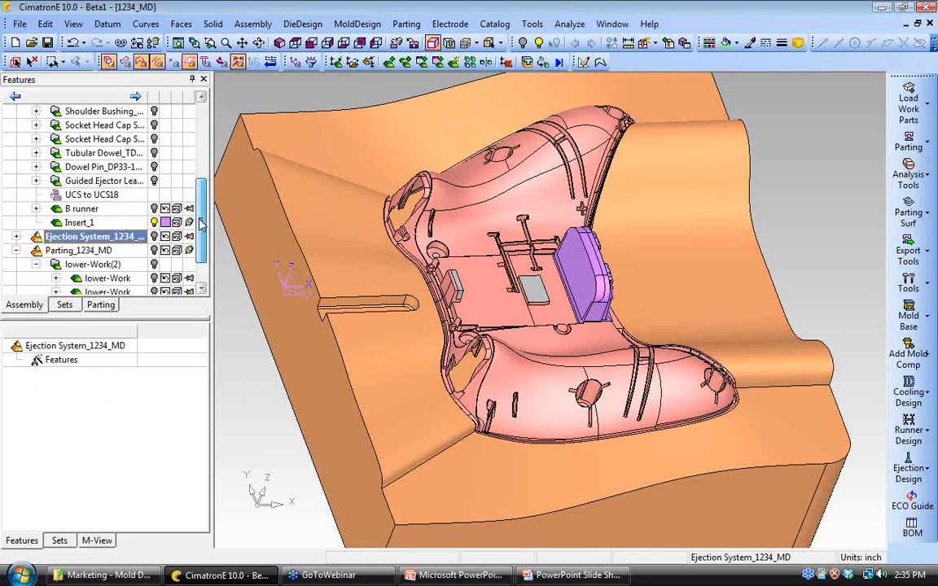
pyautogui.scroll(-3, 203, 224)
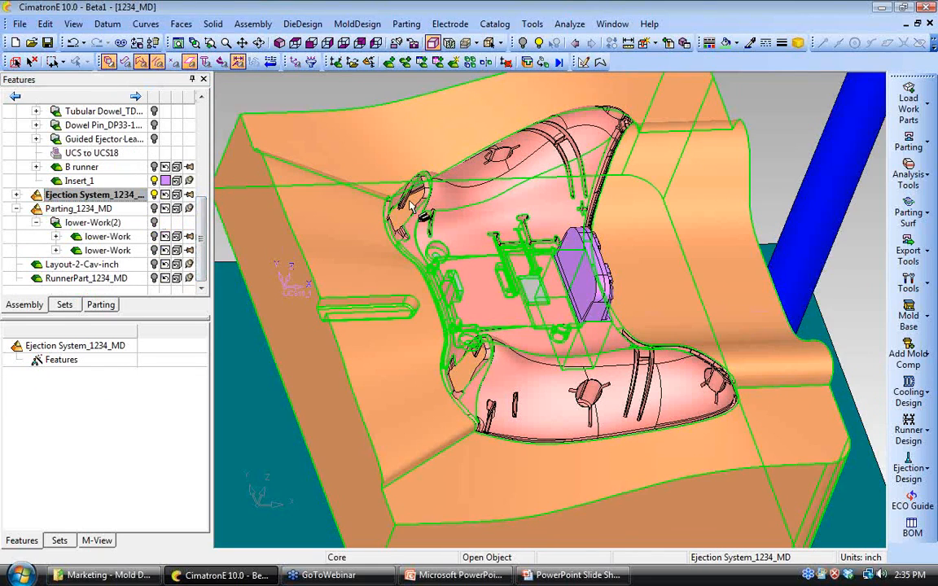
pyautogui.keyDown('ctrl'); pyautogui.moveTo(411, 206); pyautogui.dragTo(425, 378, button='right'); pyautogui.keyUp('ctrl')
pyautogui.keyDown('ctrl'); pyautogui.moveTo(425, 379); pyautogui.dragTo(325, 305); pyautogui.keyUp('ctrl')
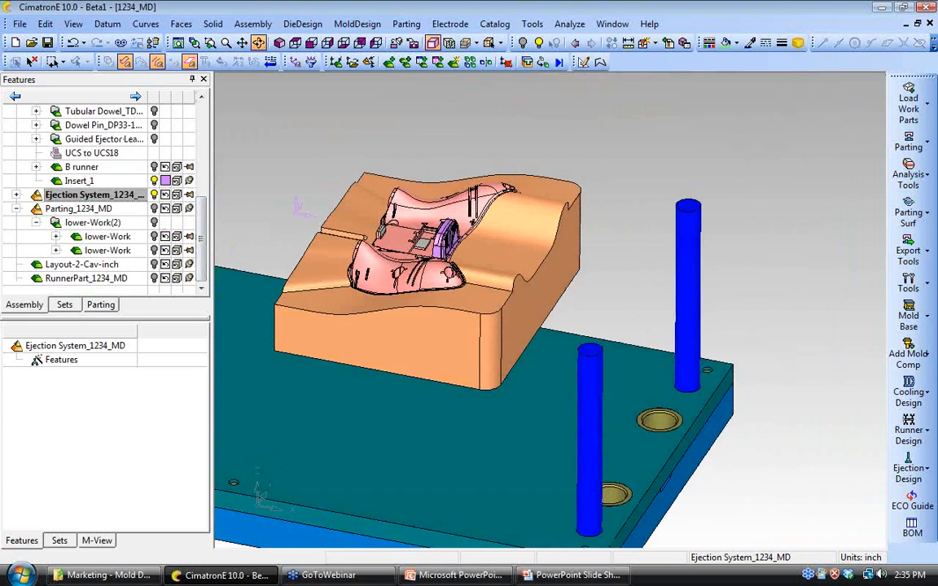
pyautogui.keyDown('ctrl'); pyautogui.moveTo(466, 375); pyautogui.dragTo(454, 365); pyautogui.keyUp('ctrl')
pyautogui.keyDown('ctrl'); pyautogui.moveTo(464, 365); pyautogui.dragTo(583, 333, button='middle'); pyautogui.keyUp('ctrl')
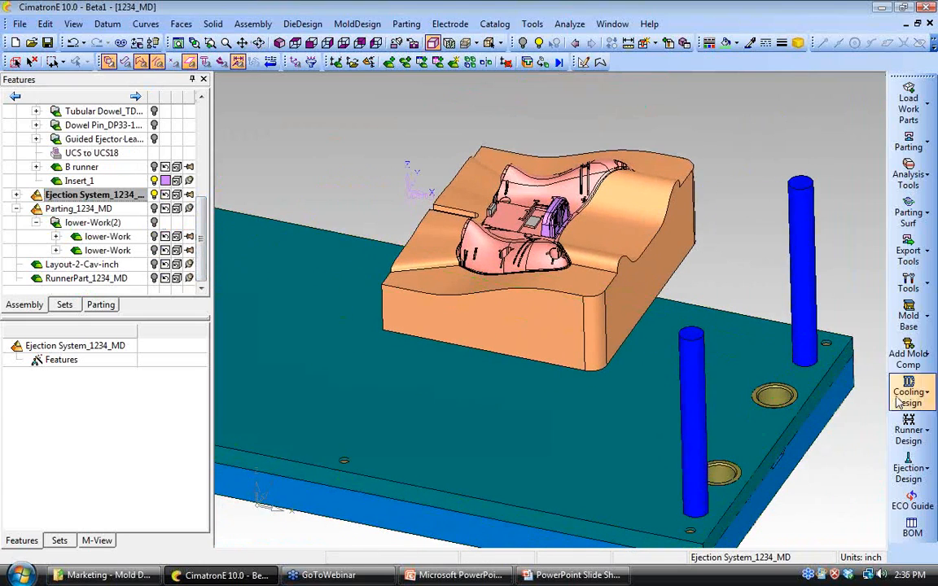
# Step: Choose the UniLifter from the DME Inch catalog, under Slide Devices and Lifter Units, as the mold component to add
pyautogui.click(924, 360)
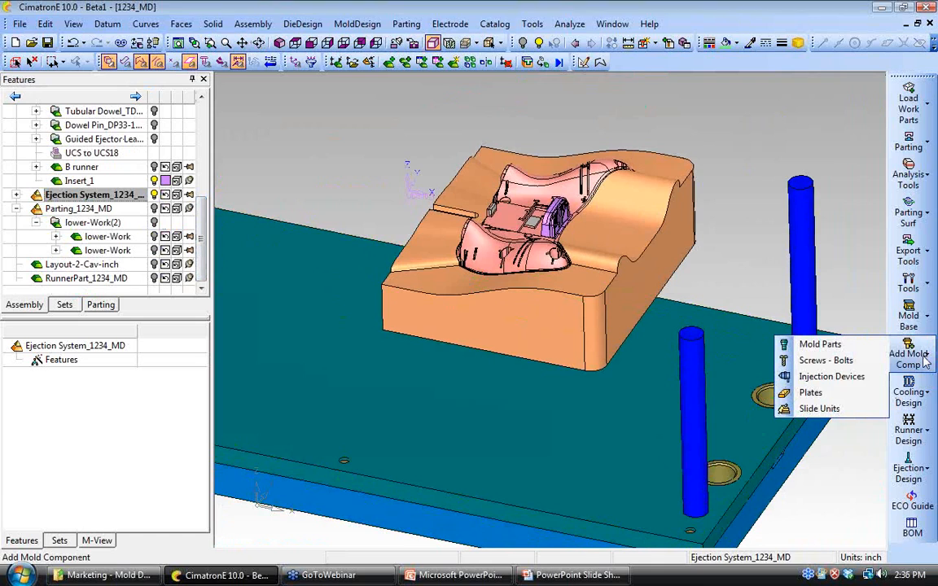
pyautogui.click(804, 350)
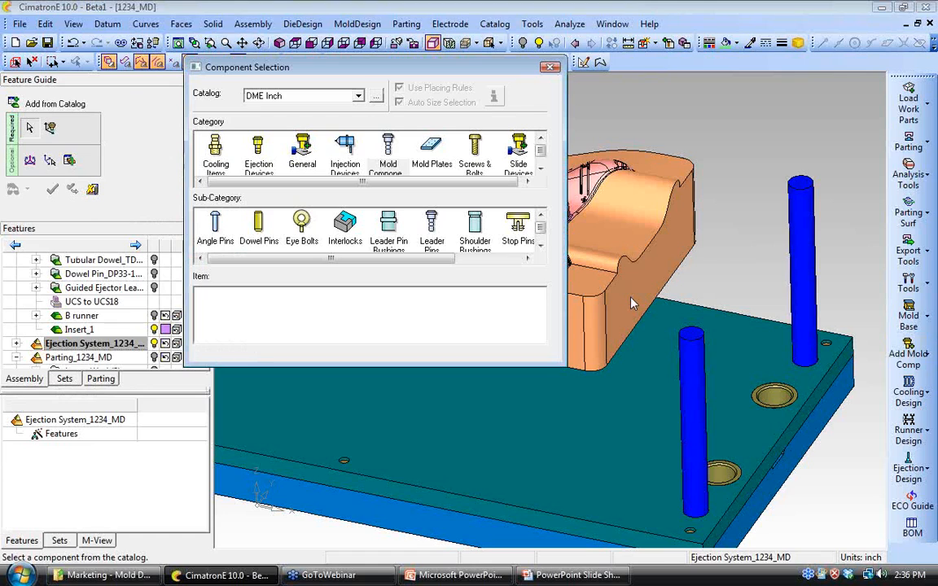
pyautogui.moveTo(237, 70); pyautogui.dragTo(304, 87)
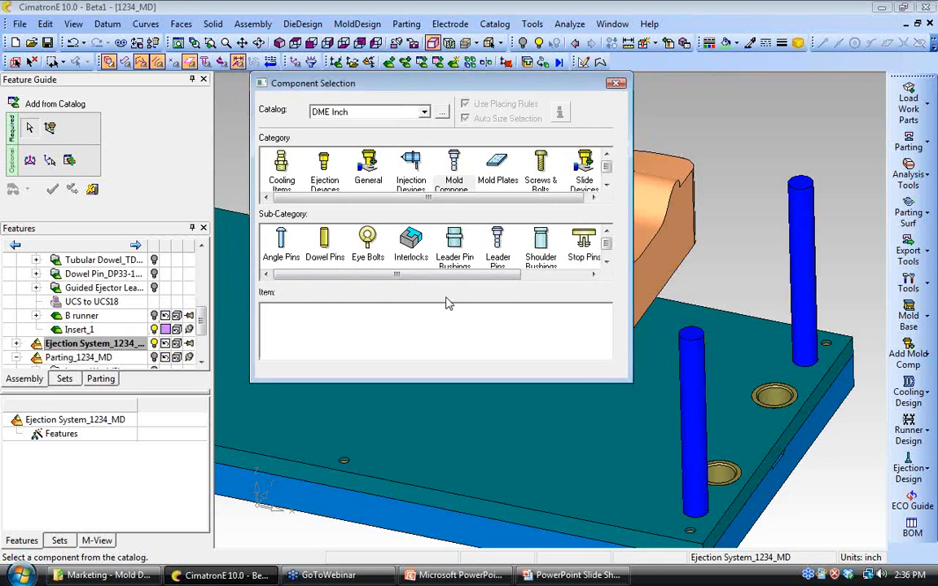
pyautogui.click(496, 164)
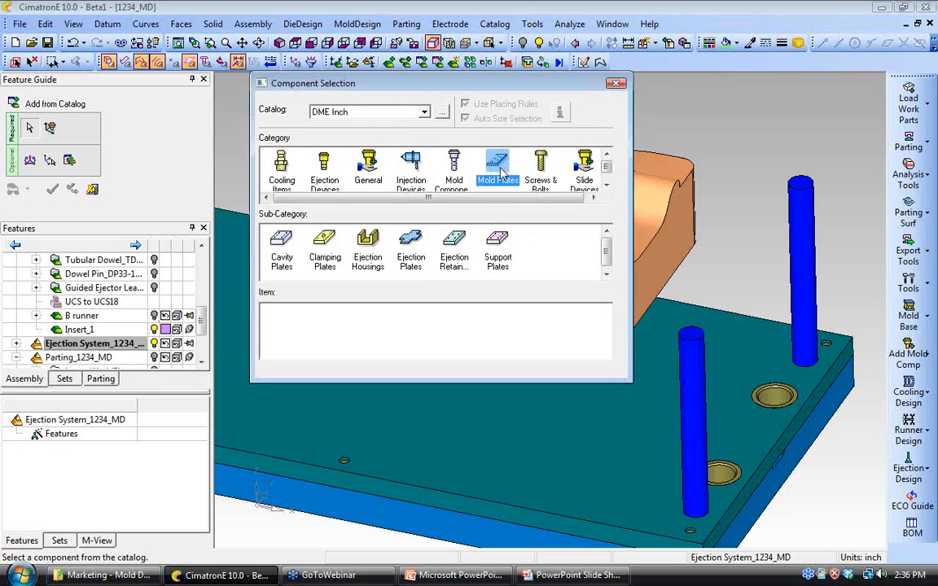
pyautogui.click(583, 167)
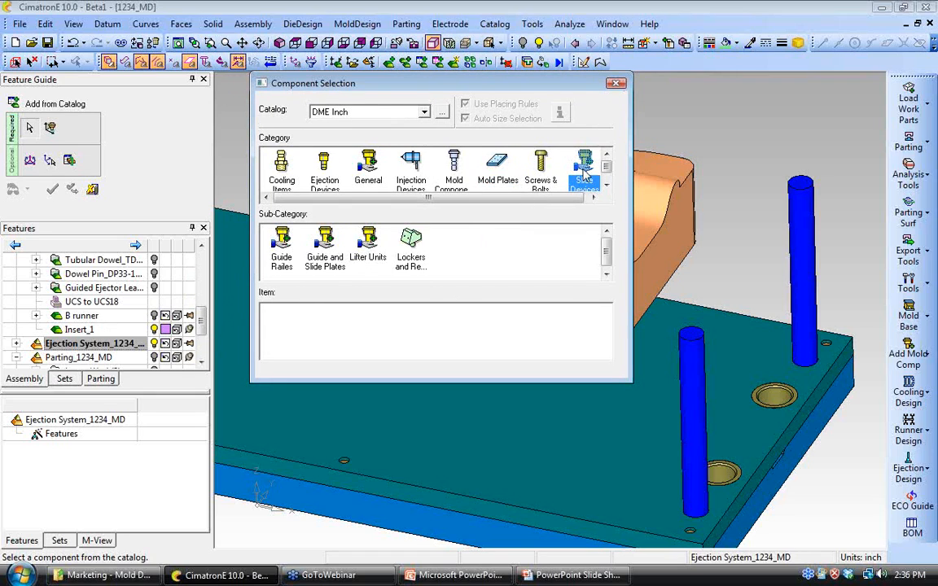
pyautogui.click(364, 246)
pyautogui.click(269, 316)
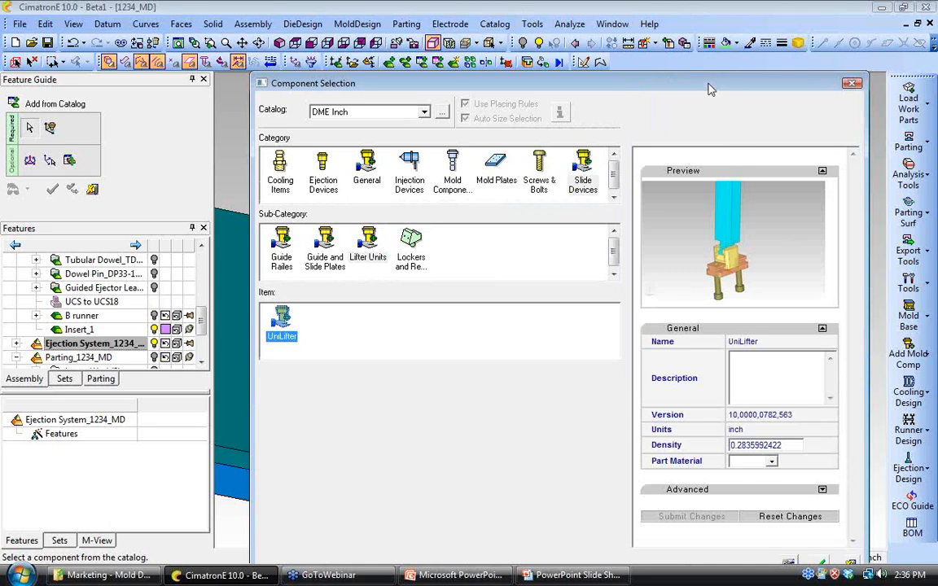
pyautogui.moveTo(707, 90); pyautogui.dragTo(702, 42)
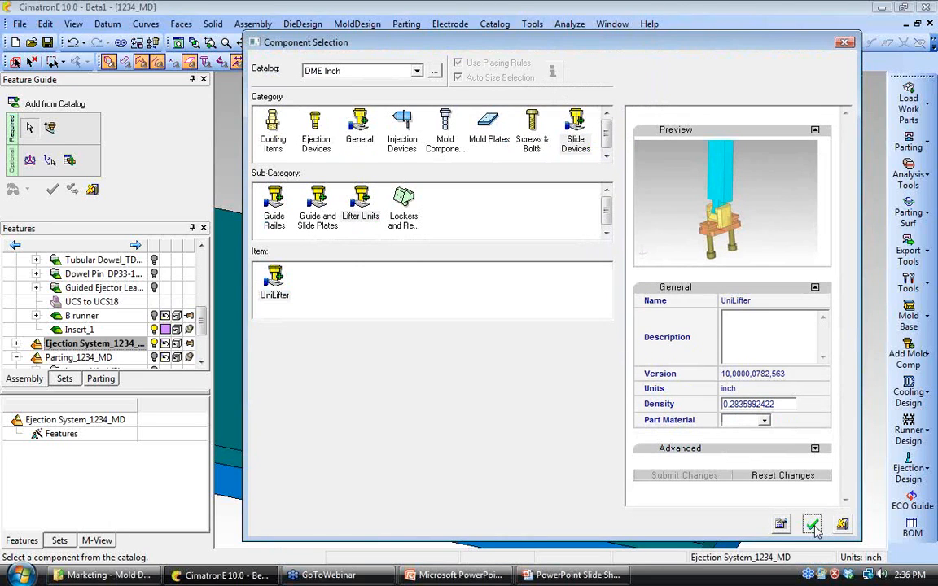
pyautogui.click(811, 522)
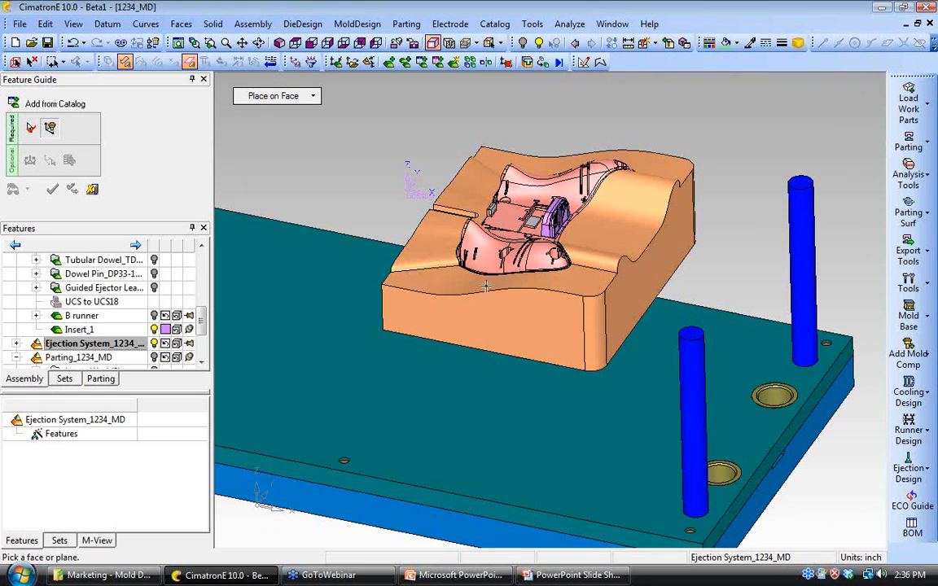
# Step: Hide the Ejector Retainer Plate and pick the upper face of the Ejector Plate as the lifter's placement face
pyautogui.scroll(3, 191, 293)
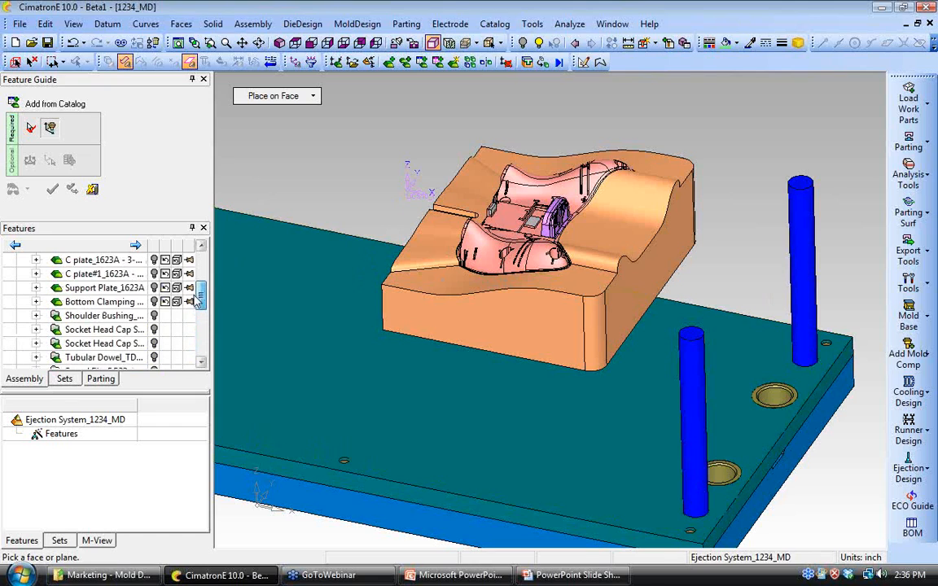
pyautogui.scroll(-5, 195, 290)
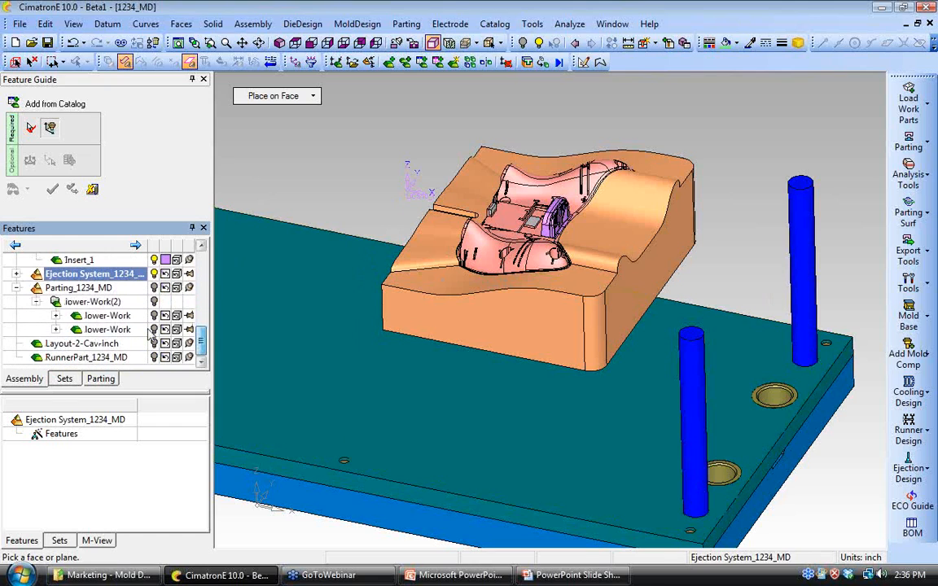
pyautogui.click(17, 275)
pyautogui.click(101, 274)
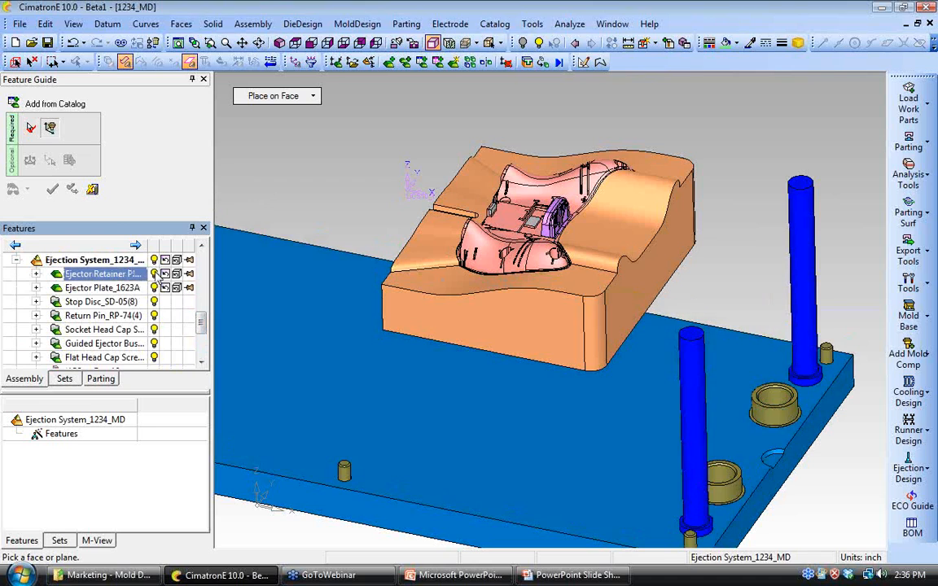
pyautogui.click(480, 389)
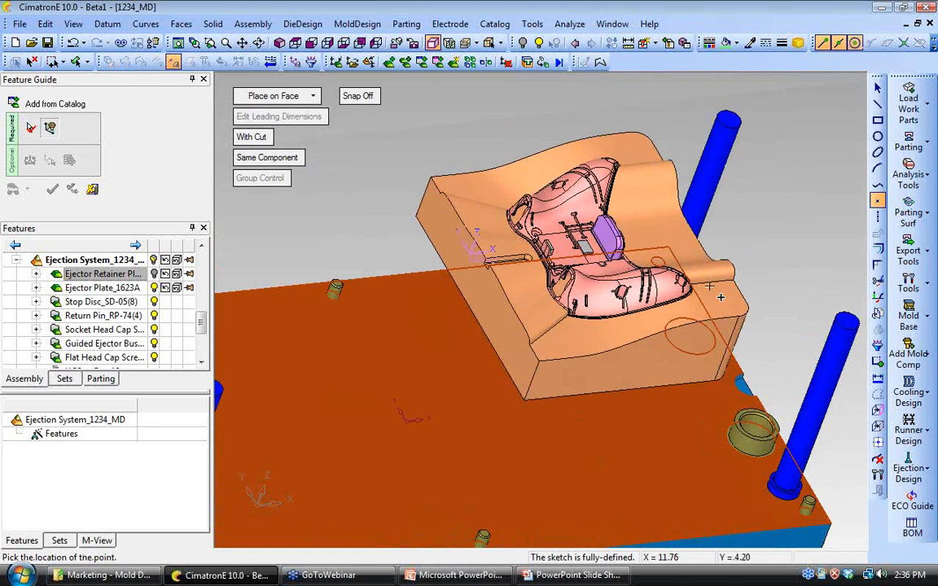
# Step: Add a reference from the core's narrow rib to the placement sketch and place the lifter near it, at about X 2.89, Y 0.27
pyautogui.click(877, 427)
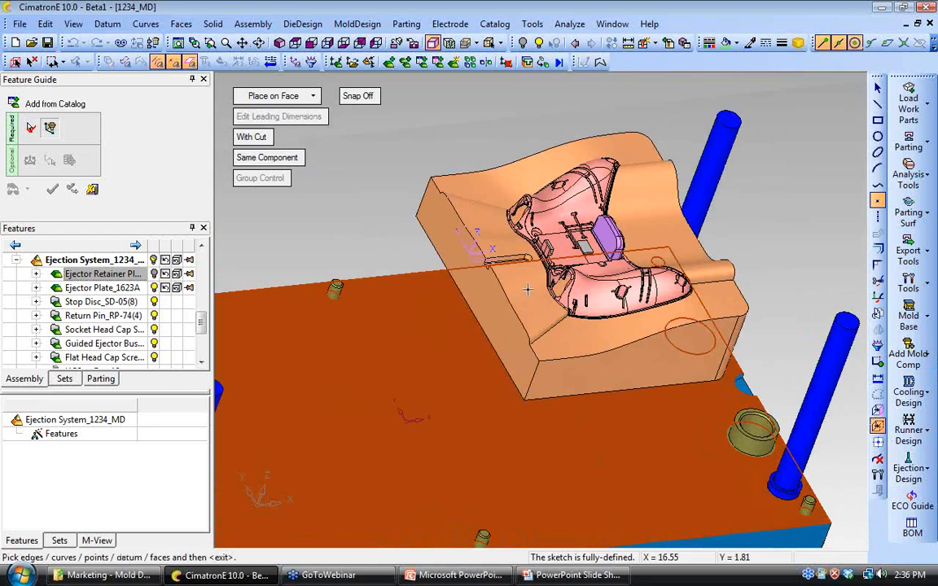
pyautogui.scroll(5, 615, 274)
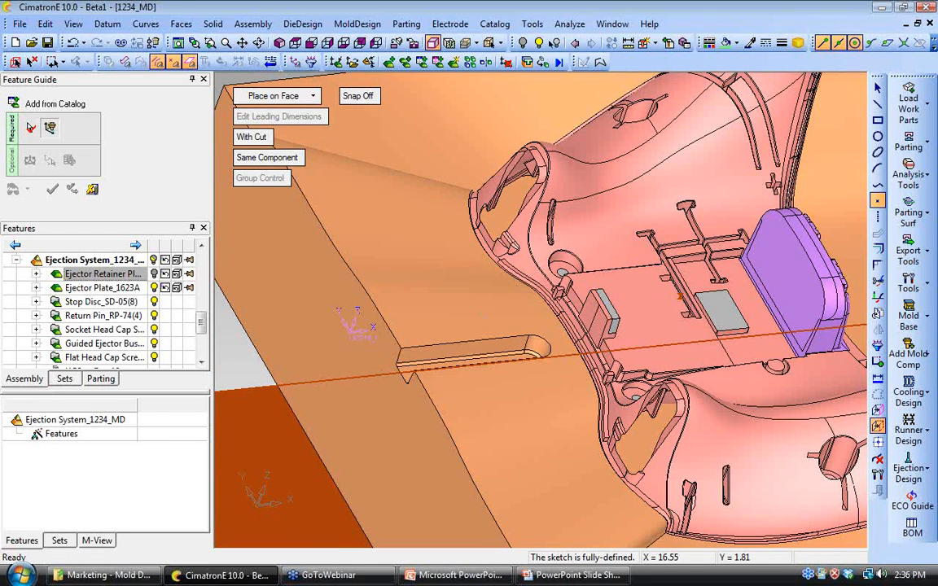
pyautogui.scroll(-6, 680, 297)
pyautogui.scroll(5, 484, 342)
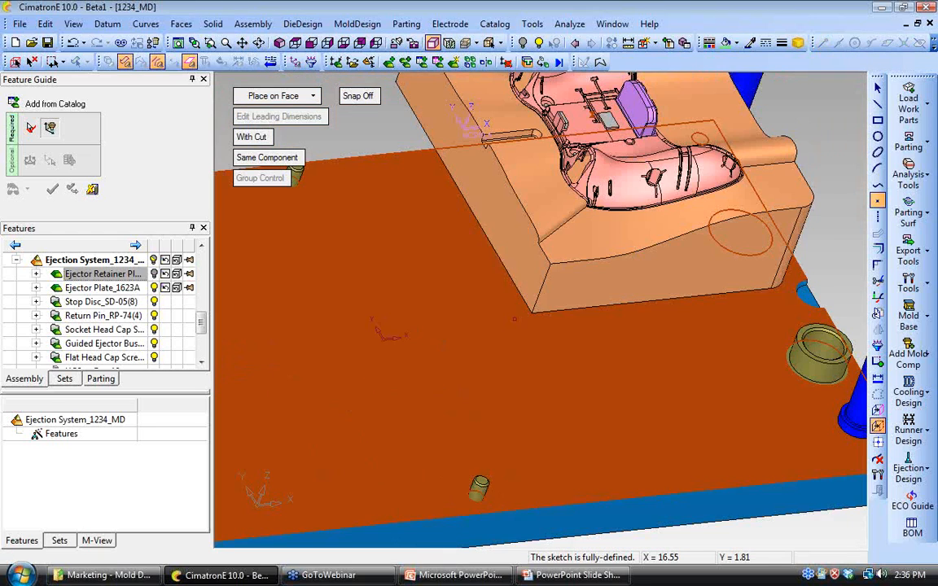
pyautogui.middleClick(487, 356)
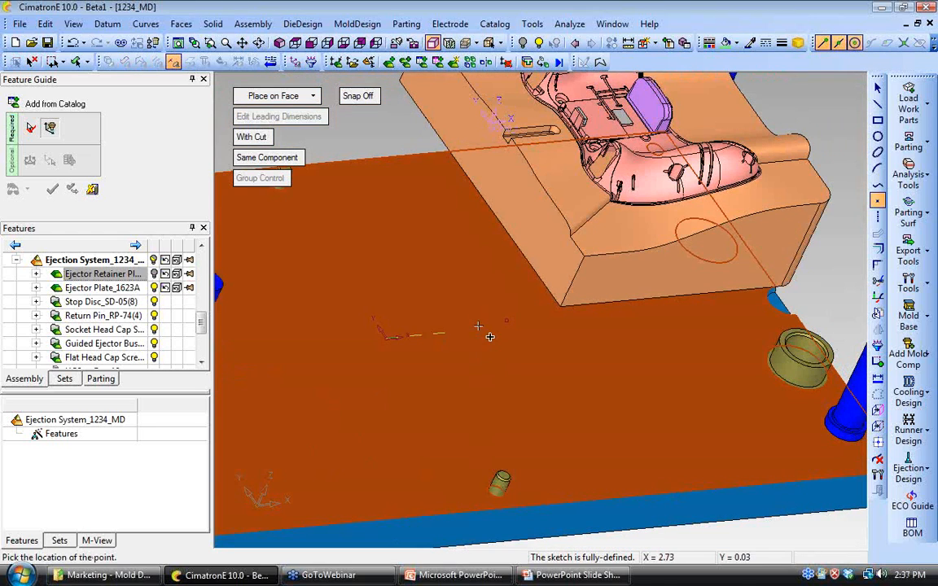
pyautogui.click(491, 333)
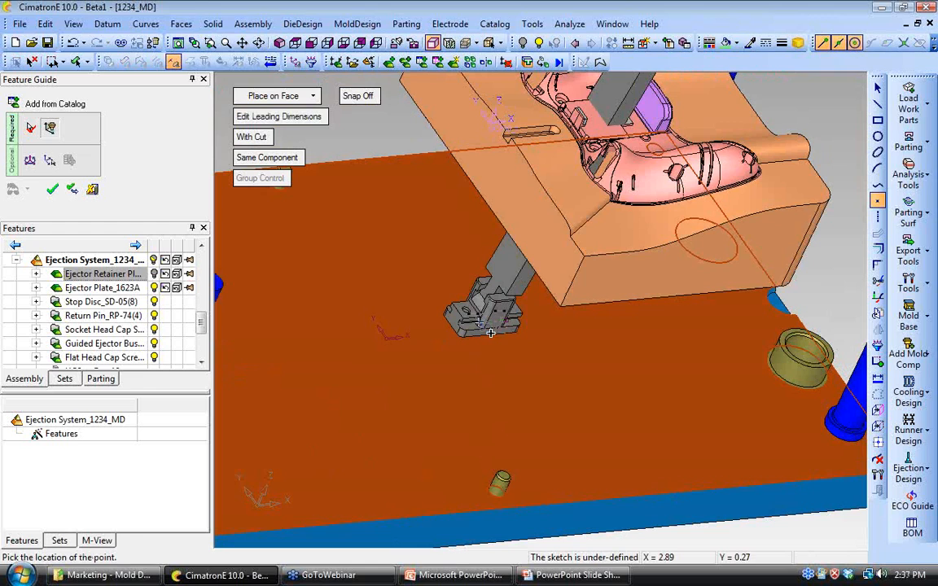
# Step: Rotate the placed UniLifter 180 degrees about its Z axis
pyautogui.scroll(-2, 594, 338)
pyautogui.scroll(-1, 586, 431)
pyautogui.moveTo(598, 435); pyautogui.dragTo(523, 389, button='middle')
pyautogui.scroll(2, 574, 393)
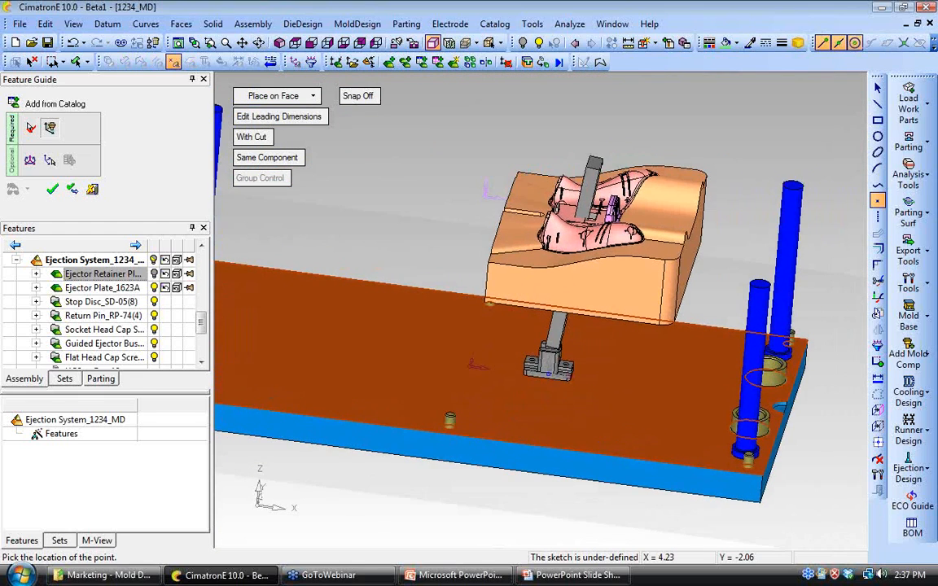
pyautogui.scroll(2, 537, 371)
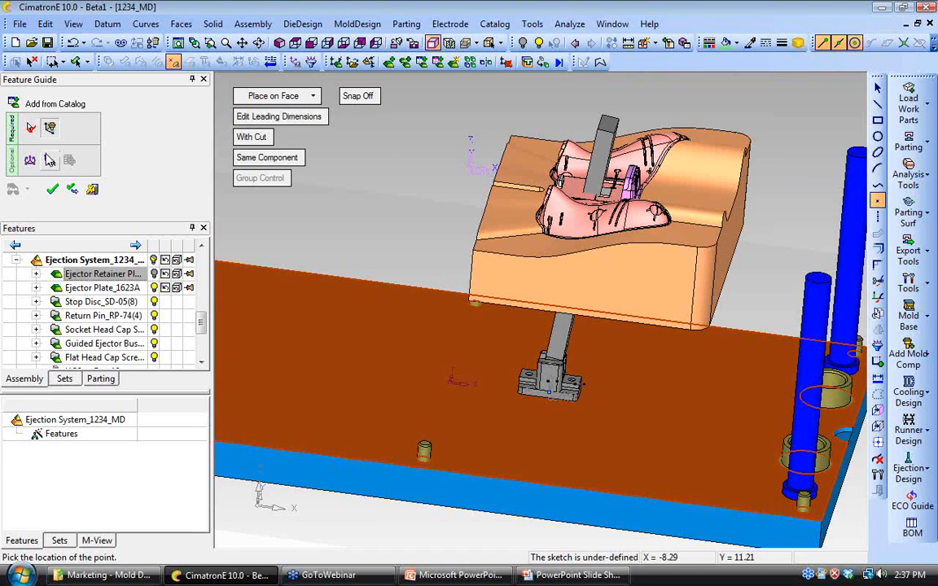
pyautogui.click(30, 161)
pyautogui.click(255, 199)
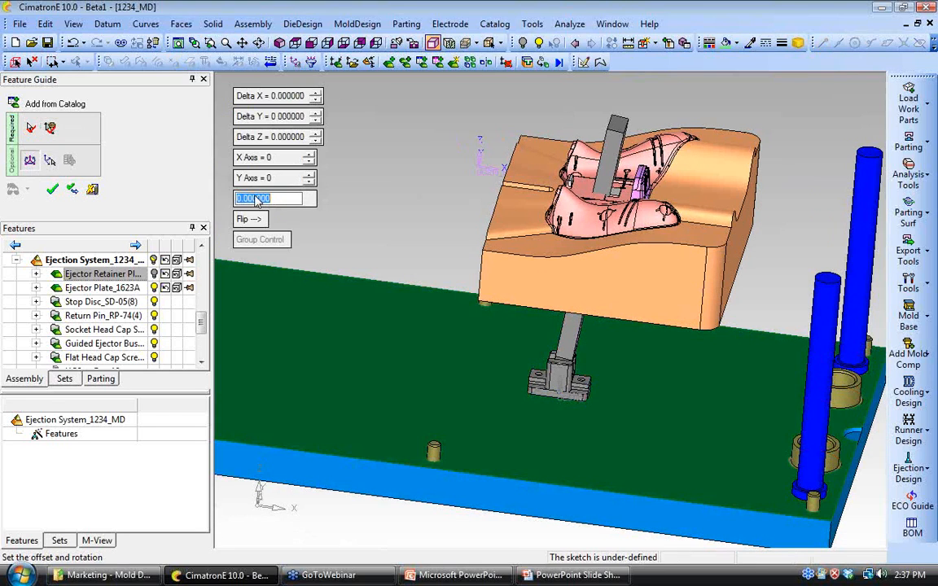
pyautogui.write('180')
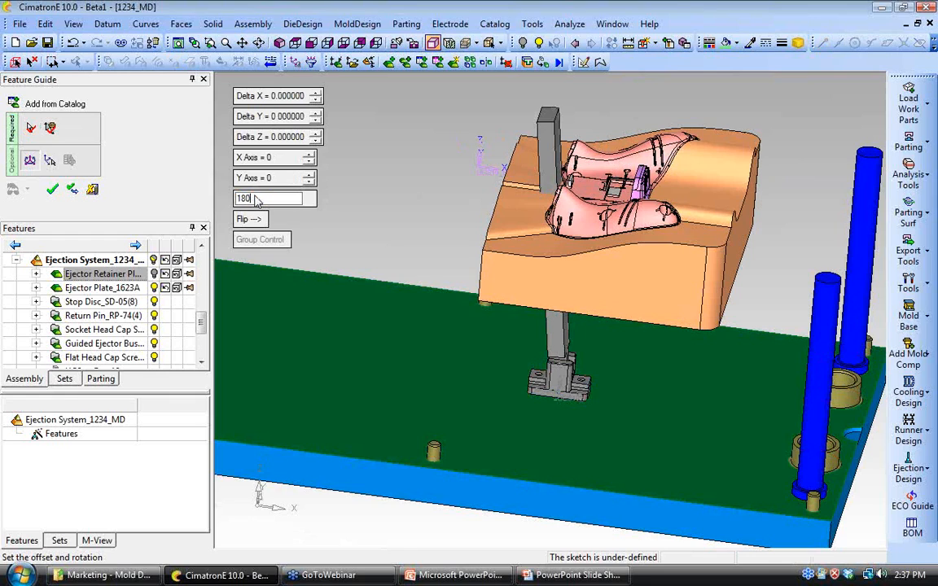
pyautogui.press('Return')
# Step: Dimension the lifter's placement point horizontally from the sketch origin and set the distance to 4.2 inches
pyautogui.click(50, 129)
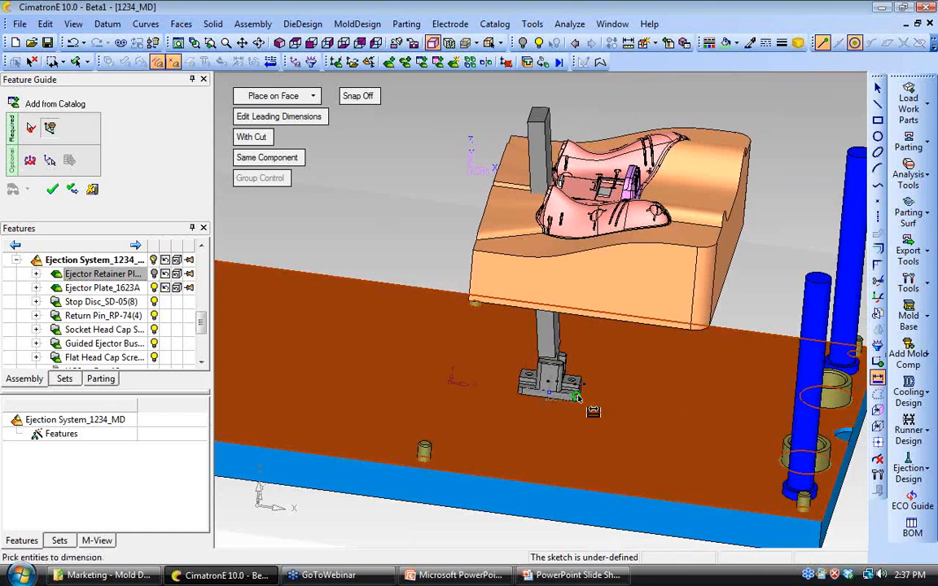
pyautogui.click(449, 380)
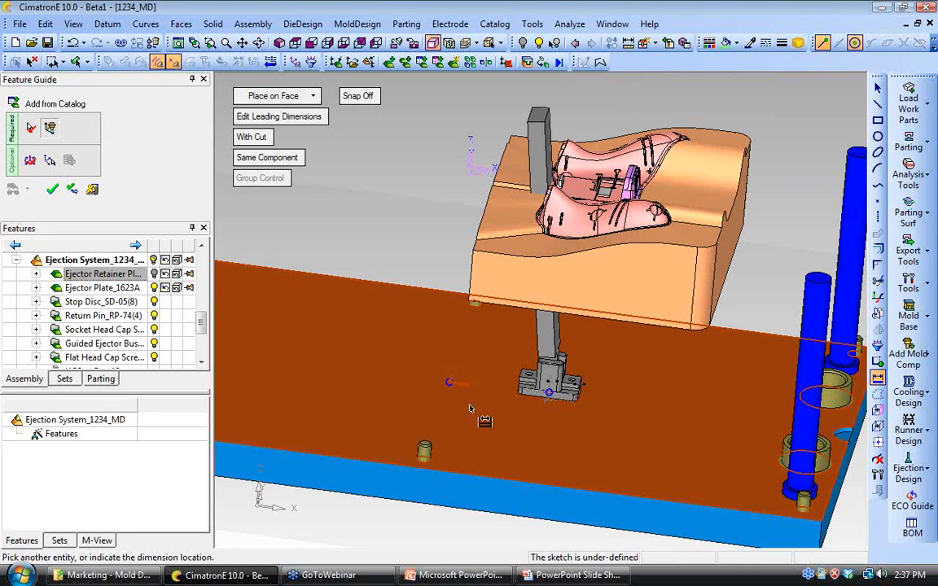
pyautogui.click(470, 409)
pyautogui.write('4.2')
pyautogui.press('Return')
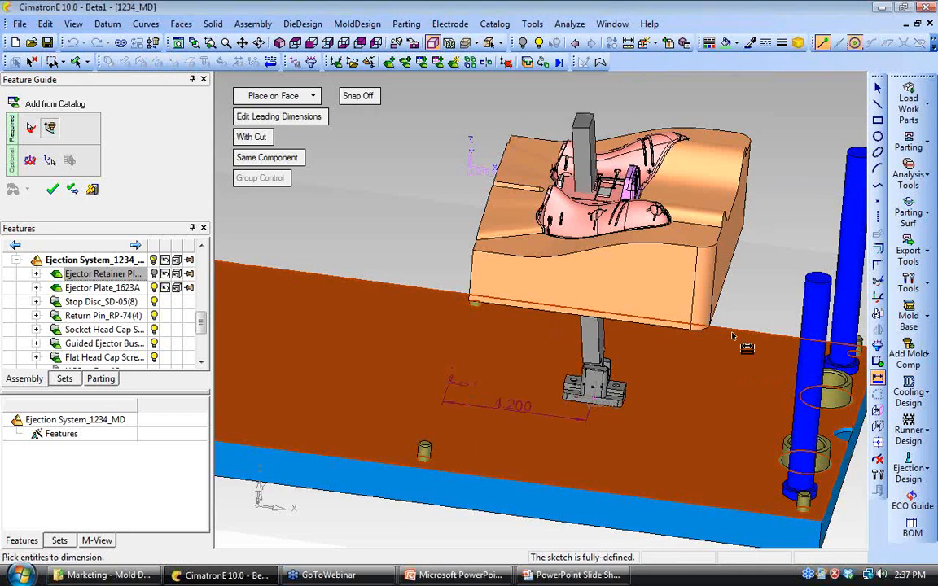
# Step: Set the UniLifter's leading dimension W to 0.5 and complete adding it from the catalog
pyautogui.keyDown('ctrl'); pyautogui.moveTo(604, 346); pyautogui.dragTo(555, 399); pyautogui.keyUp('ctrl')
pyautogui.keyDown('ctrl'); pyautogui.moveTo(555, 400); pyautogui.dragTo(606, 386, button='right'); pyautogui.keyUp('ctrl')
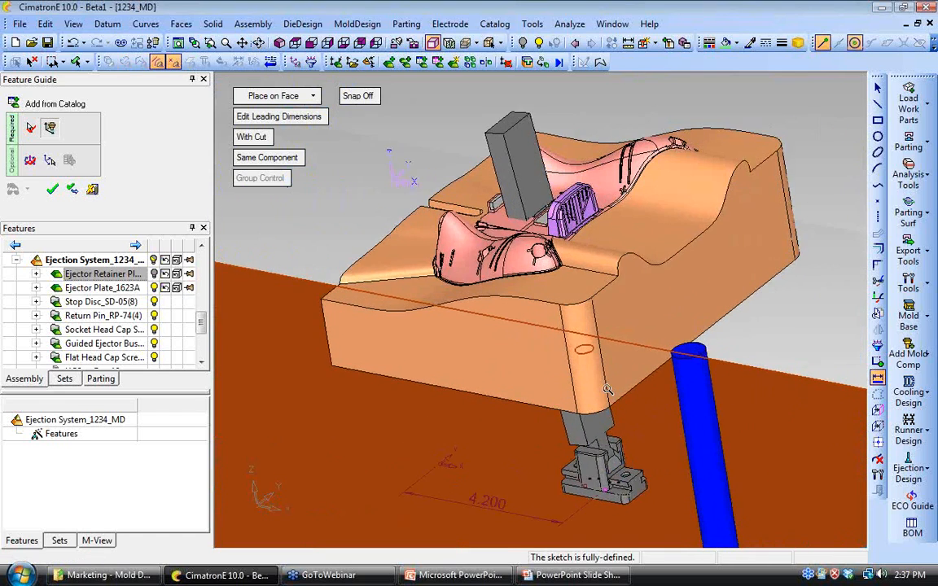
pyautogui.keyDown('ctrl'); pyautogui.moveTo(607, 385); pyautogui.dragTo(514, 342, button='middle'); pyautogui.keyUp('ctrl')
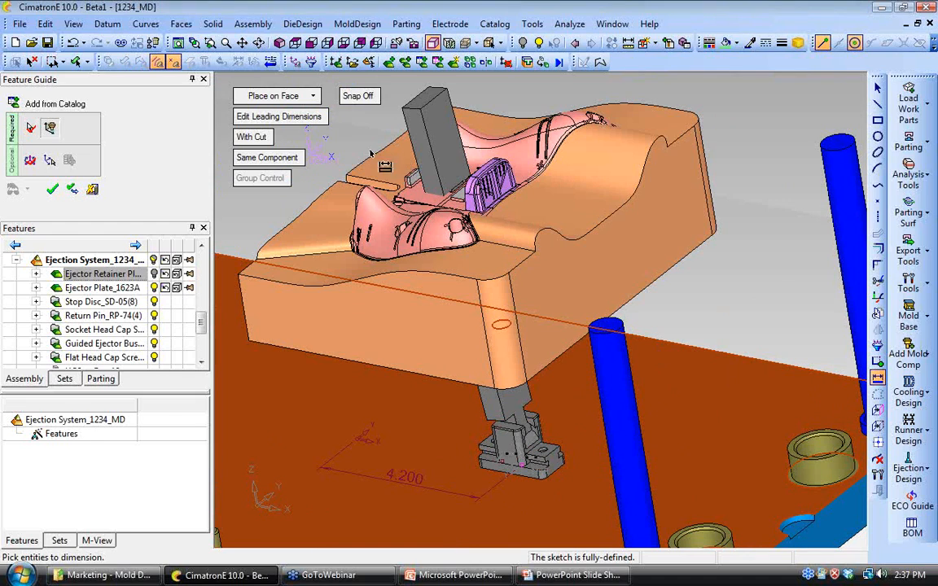
pyautogui.click(307, 121)
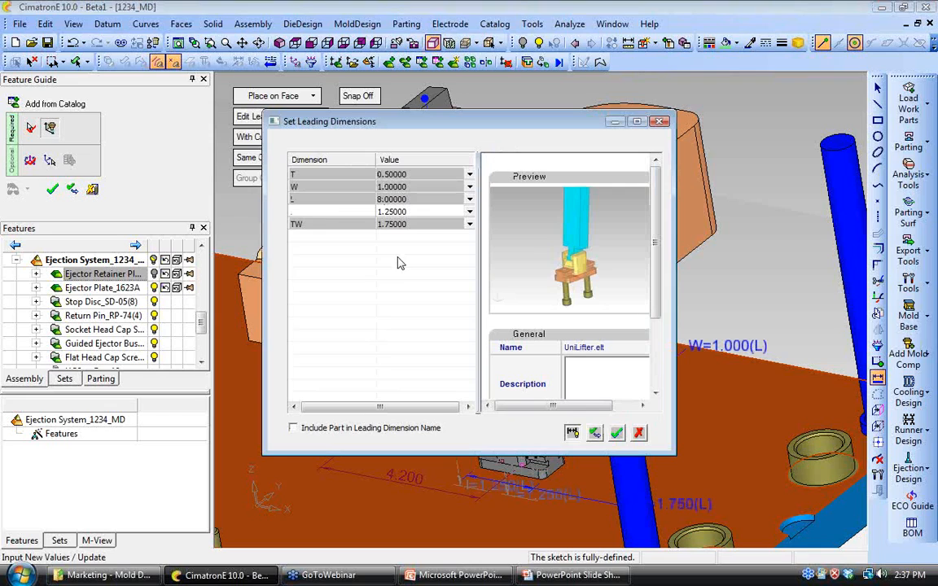
pyautogui.click(469, 187)
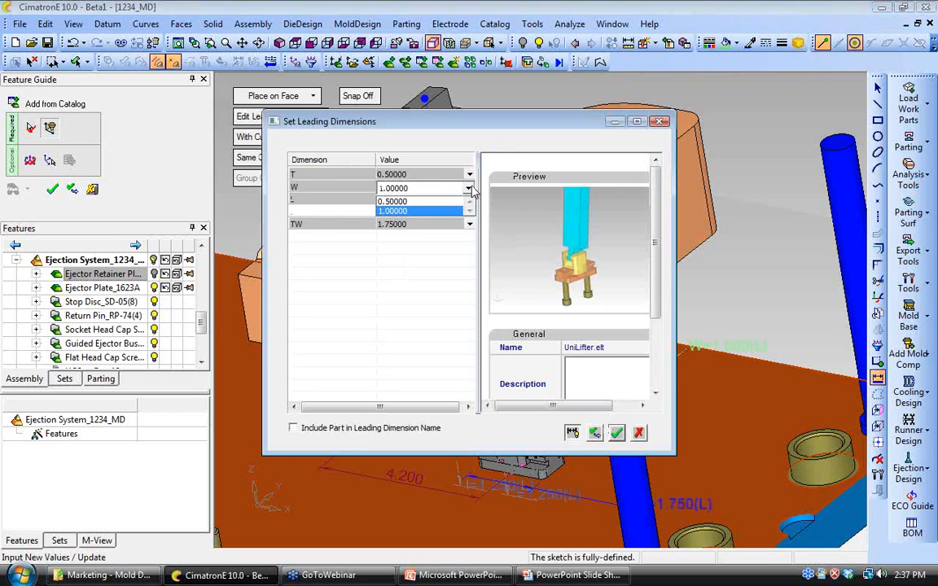
pyautogui.click(419, 202)
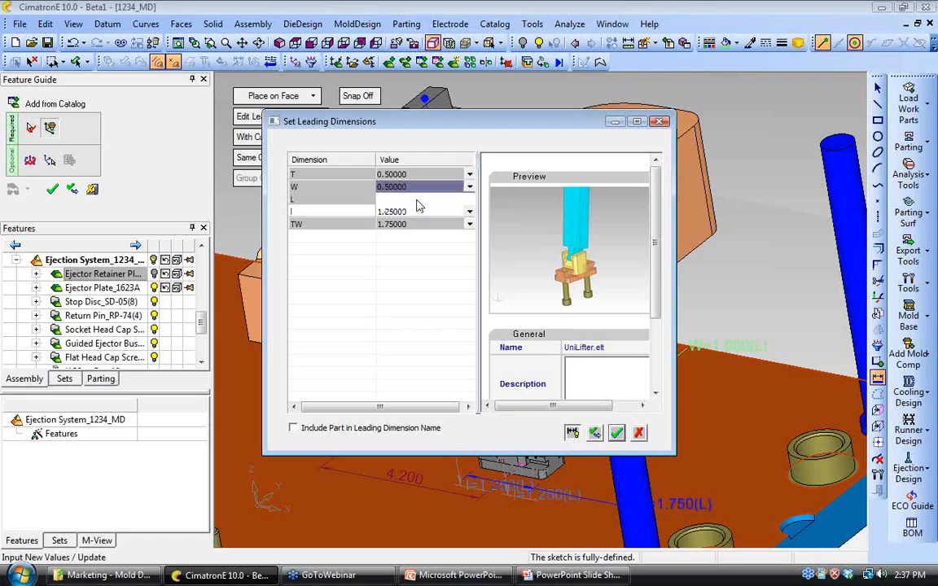
pyautogui.click(616, 432)
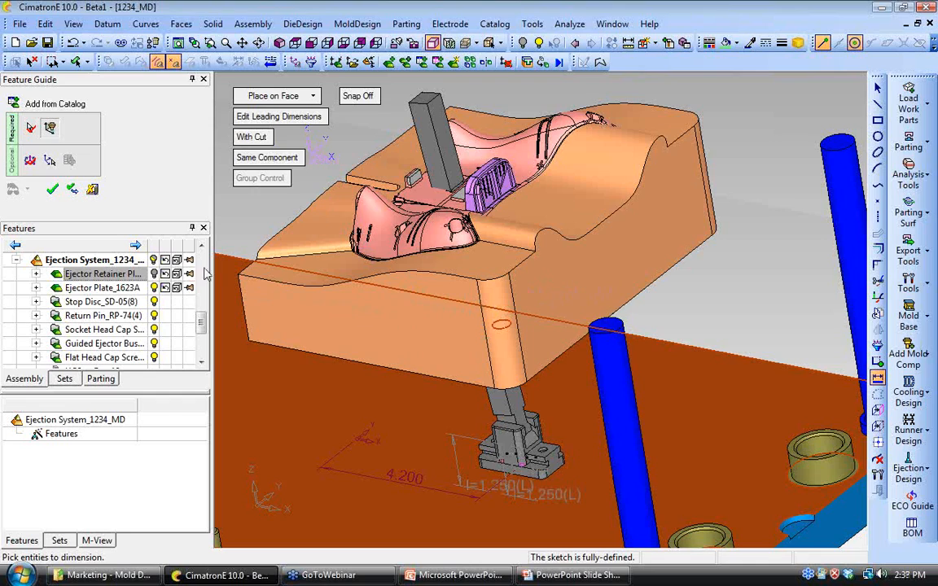
pyautogui.click(54, 189)
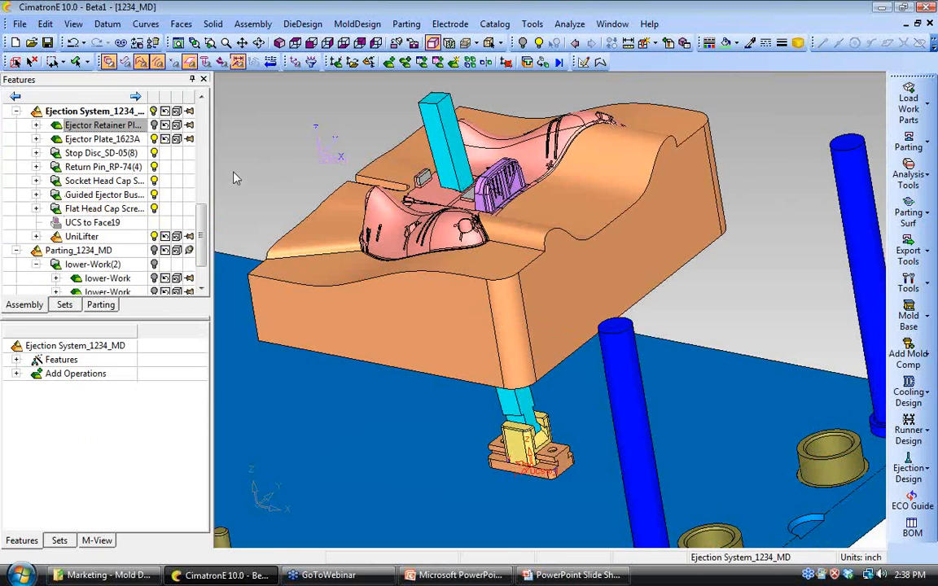
# Step: Show the Ejector Retainer Plate and the Support Plate together with the core and lifter
pyautogui.click(154, 125)
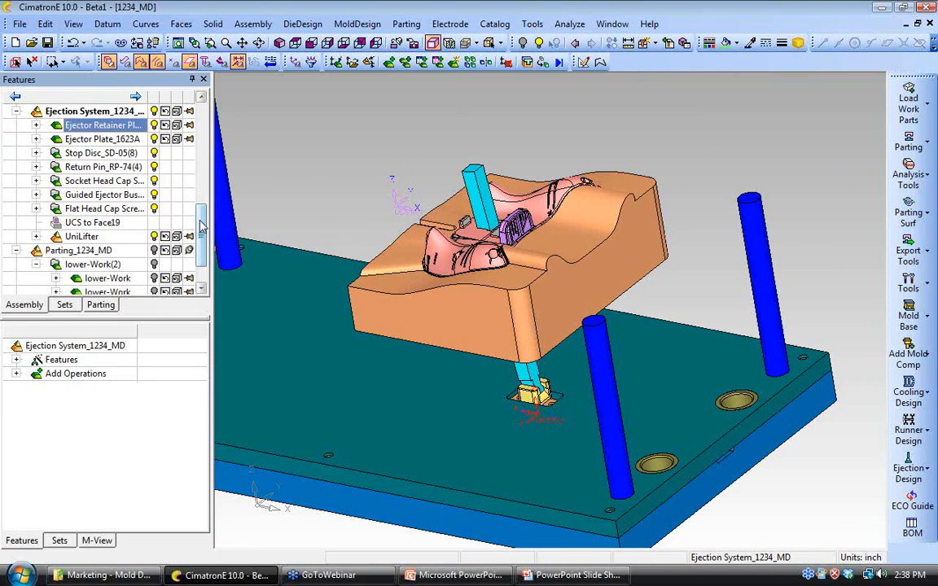
pyautogui.moveTo(203, 225); pyautogui.dragTo(202, 186)
pyautogui.scroll(3, 203, 186)
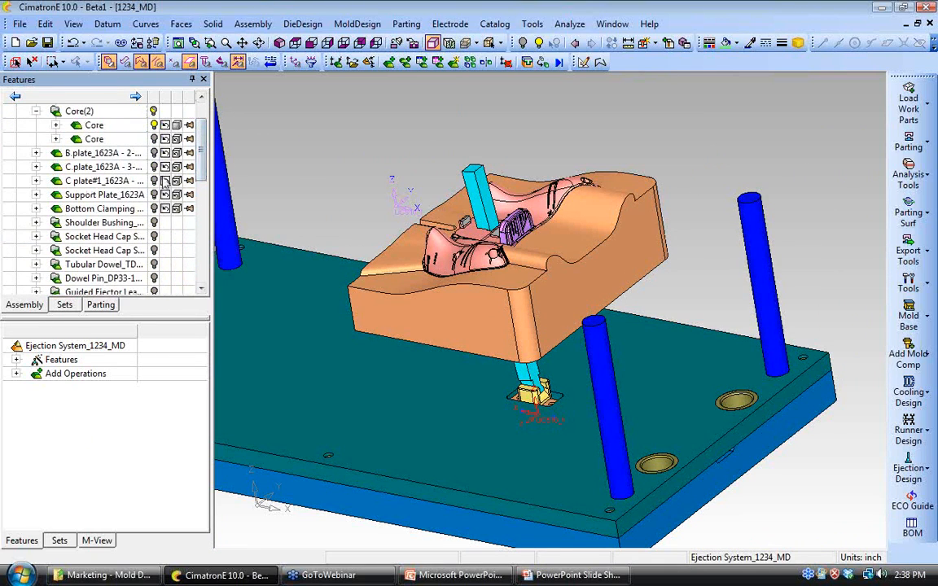
pyautogui.click(154, 195)
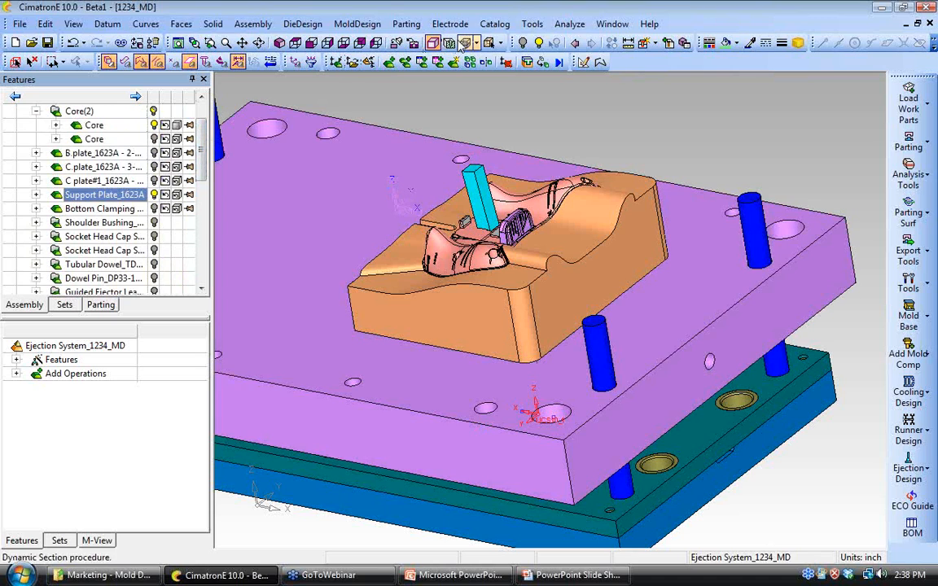
# Step: Inspect the lifter's path through the core and plates with a dynamic section, advancing the cut by 0.1 increments
pyautogui.click(449, 43)
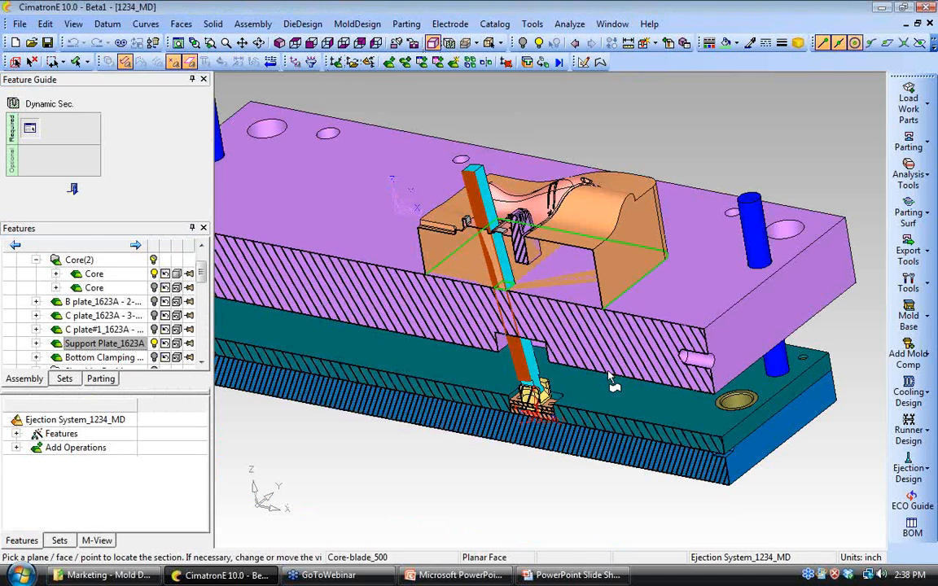
pyautogui.scroll(5, 610, 382)
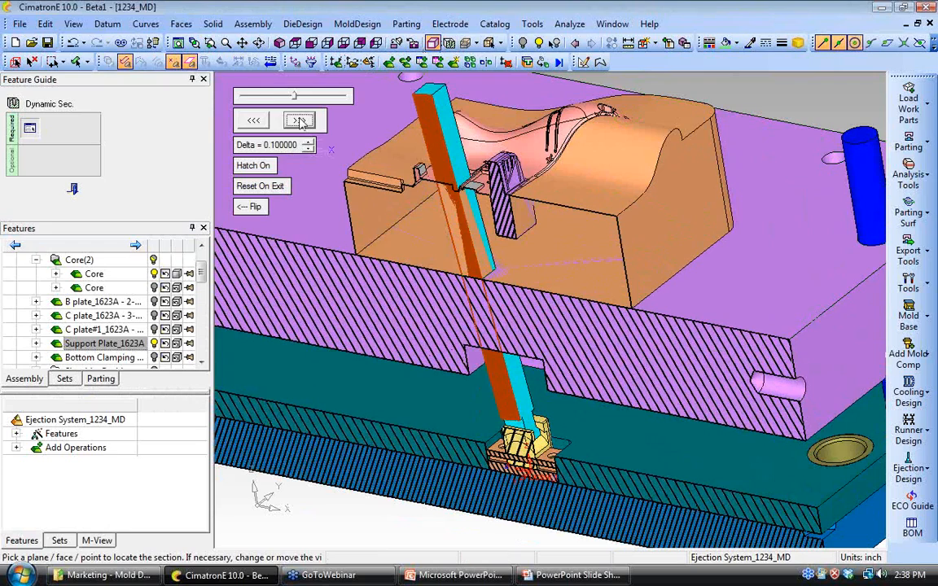
pyautogui.click(300, 121)
pyautogui.click(299, 121)
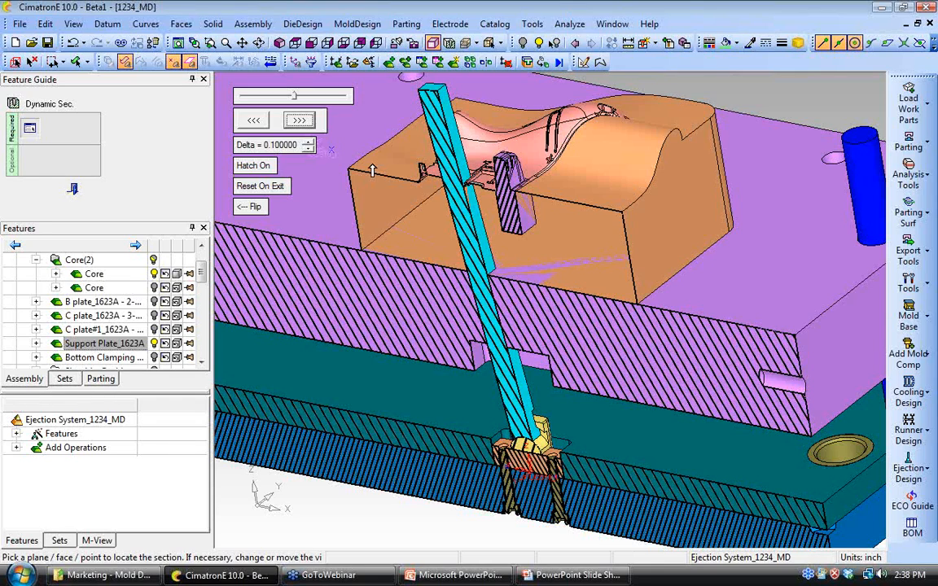
pyautogui.click(73, 188)
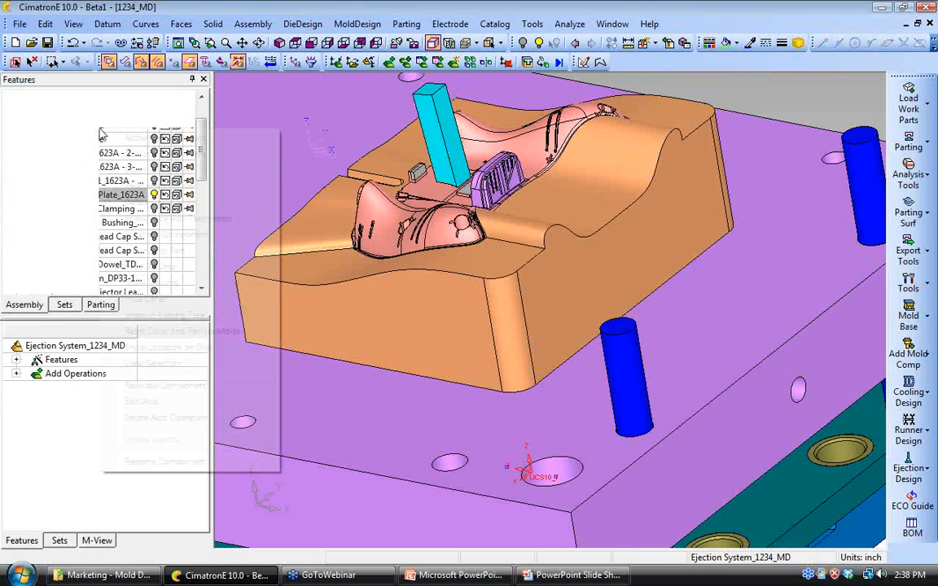
# Step: Activate the visible Core component and hide all other components
pyautogui.click(106, 125)
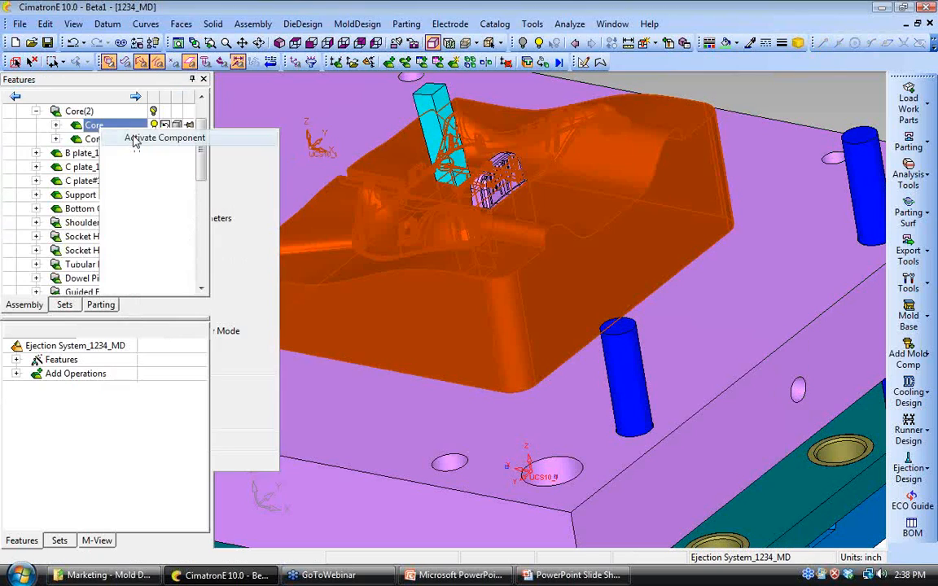
pyautogui.rightClick(124, 125)
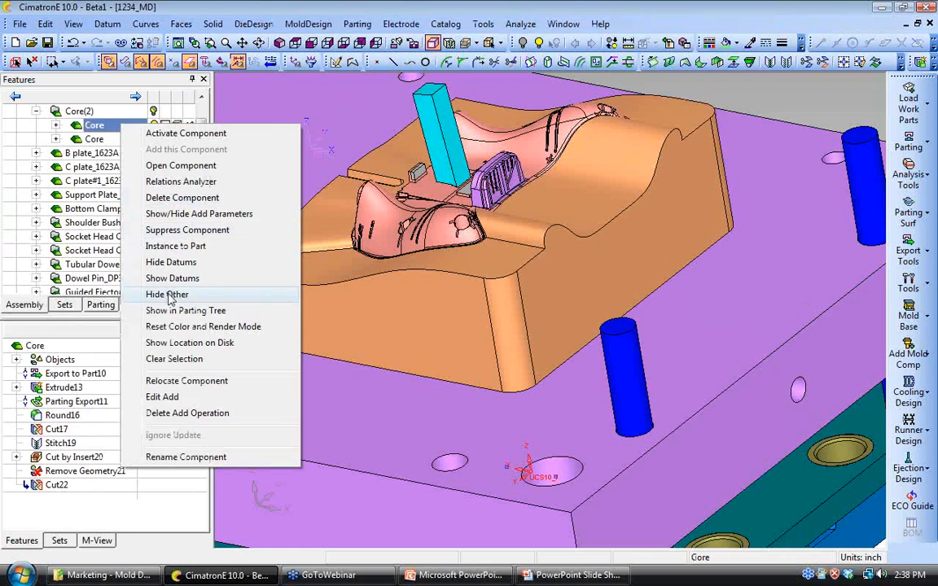
pyautogui.click(169, 296)
# Step: Roll the Core's feature history back to Remove Geometry21, before the lifter pocket is cut, using insert mode
pyautogui.scroll(4, 239, 260)
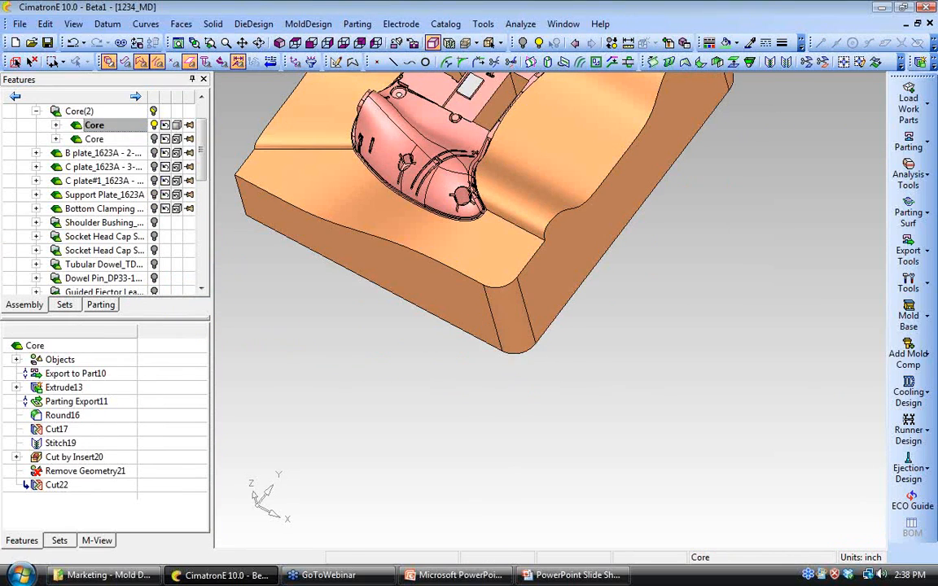
pyautogui.keyDown('ctrl'); pyautogui.moveTo(495, 318); pyautogui.dragTo(524, 456, button='middle'); pyautogui.keyUp('ctrl')
pyautogui.keyDown('ctrl'); pyautogui.moveTo(524, 456); pyautogui.dragTo(524, 345, button='right'); pyautogui.keyUp('ctrl')
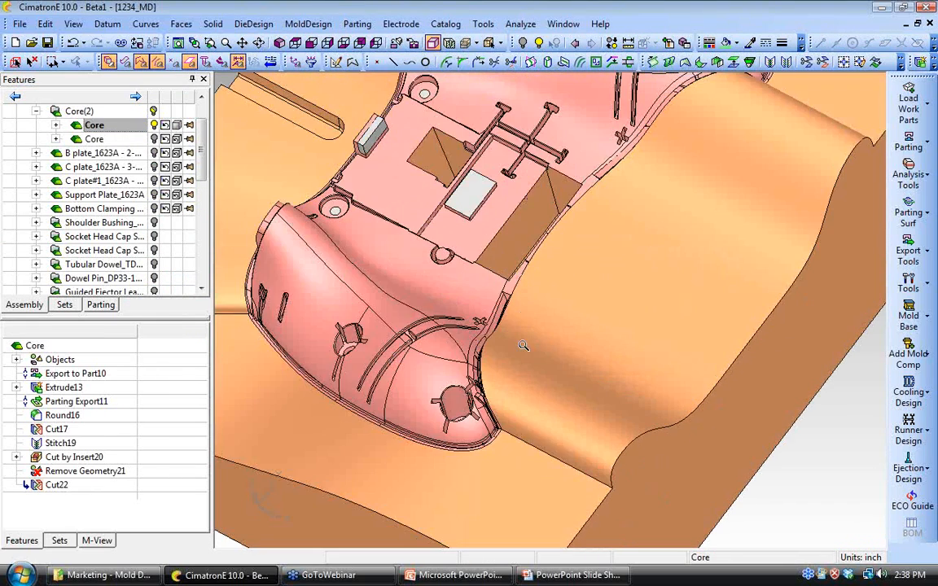
pyautogui.keyDown('ctrl'); pyautogui.moveTo(468, 212); pyautogui.dragTo(480, 244); pyautogui.keyUp('ctrl')
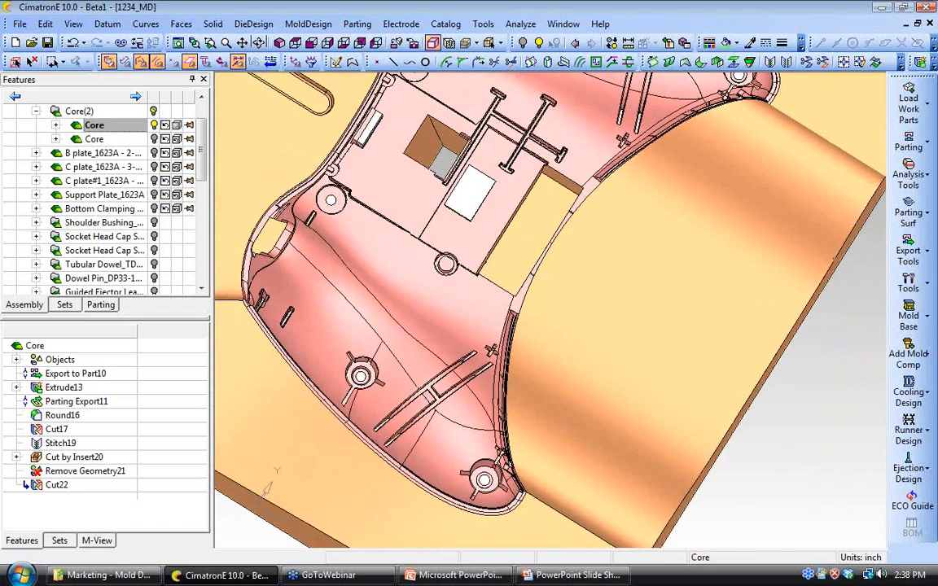
pyautogui.keyDown('ctrl'); pyautogui.moveTo(462, 215); pyautogui.dragTo(461, 230, button='right'); pyautogui.keyUp('ctrl')
pyautogui.keyDown('ctrl'); pyautogui.moveTo(460, 231); pyautogui.dragTo(477, 330, button='middle'); pyautogui.keyUp('ctrl')
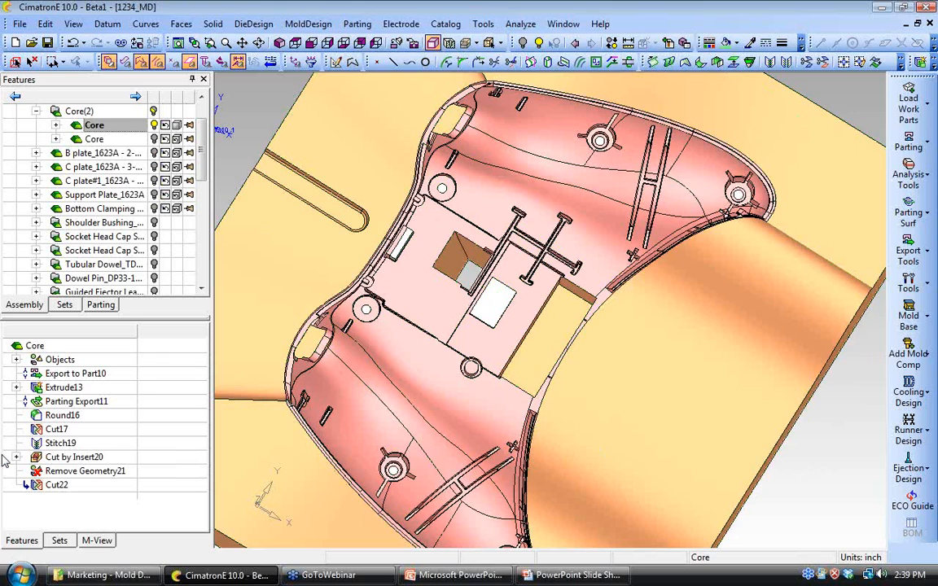
pyautogui.rightClick(75, 471)
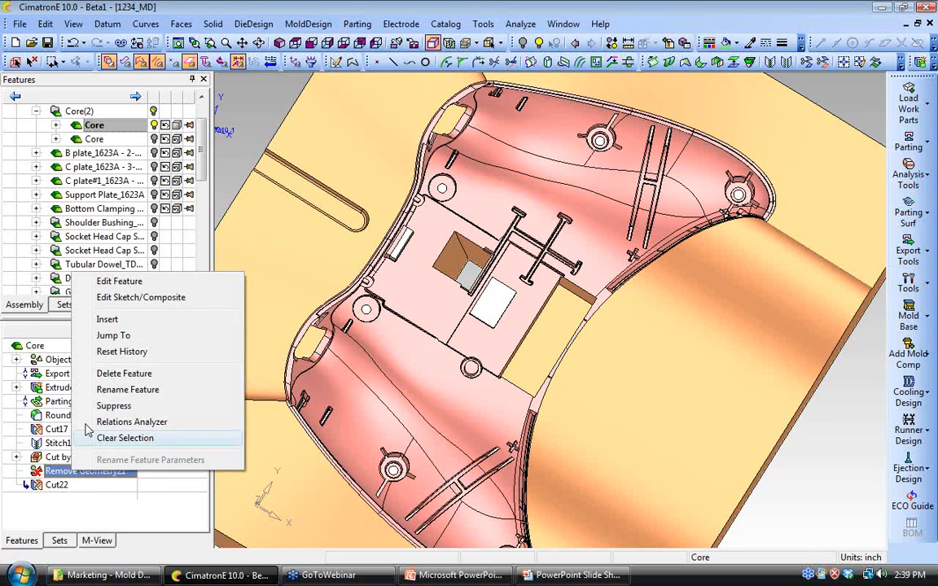
pyautogui.click(109, 319)
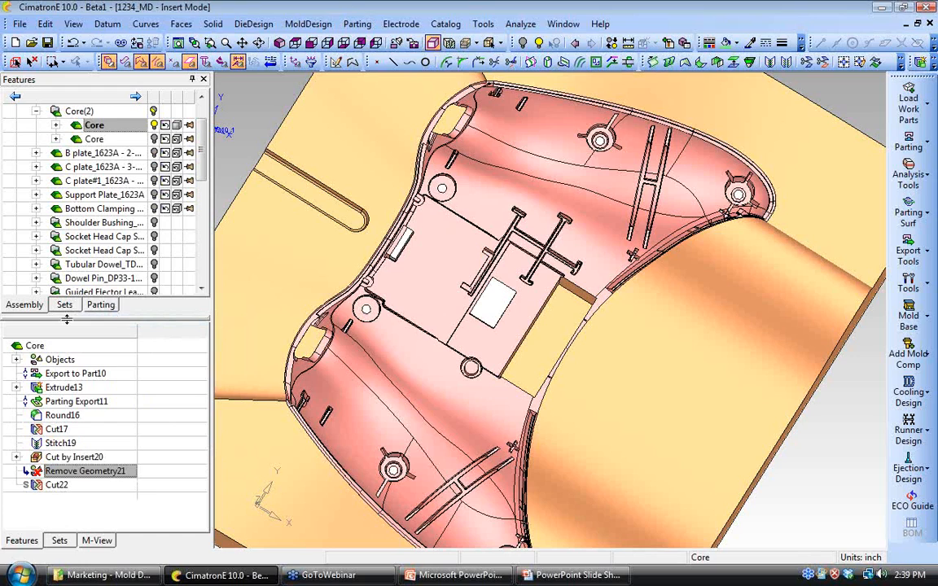
# Step: Expand the UniLifter assembly and activate its Core-blade_500 component alongside the core
pyautogui.moveTo(198, 131); pyautogui.dragTo(194, 199)
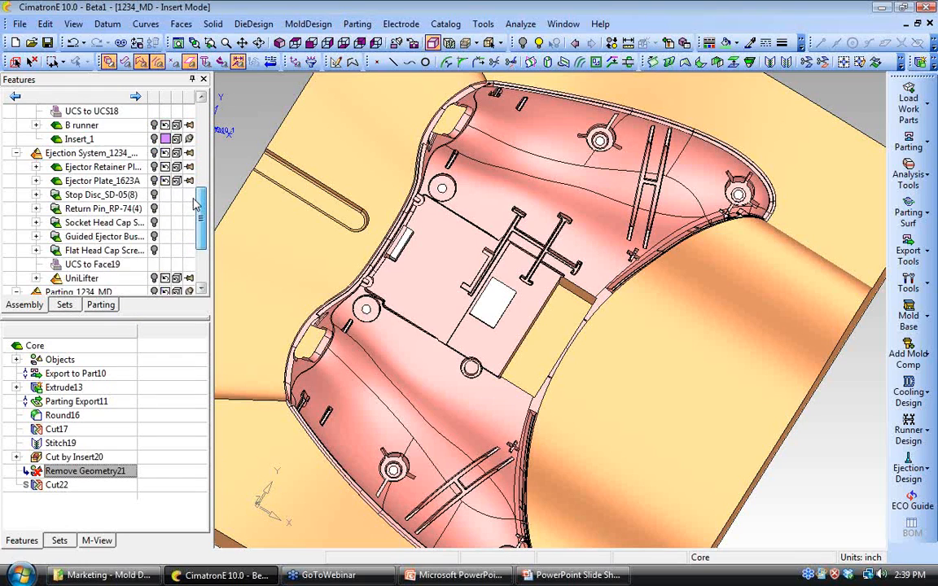
pyautogui.scroll(-1, 193, 203)
pyautogui.click(36, 236)
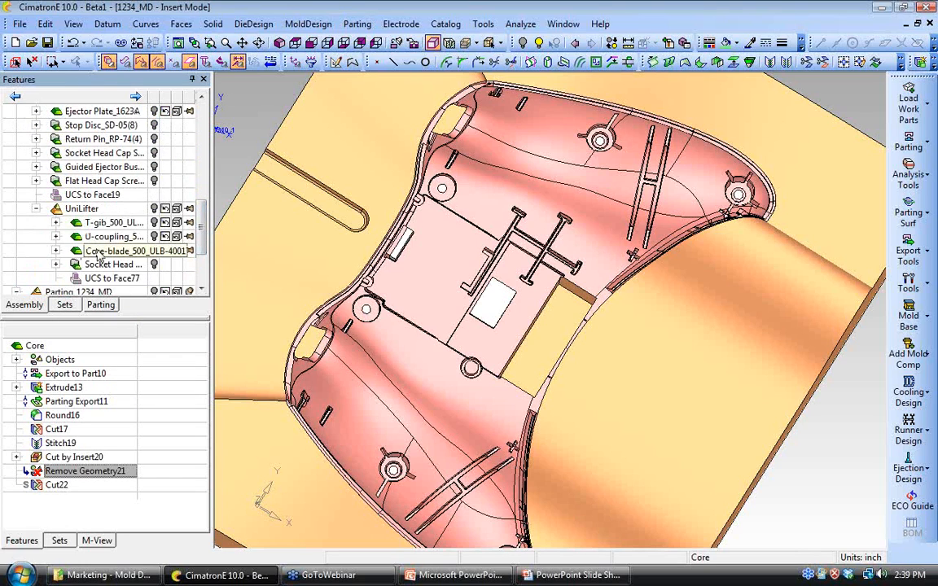
pyautogui.rightClick(98, 253)
pyautogui.click(154, 178)
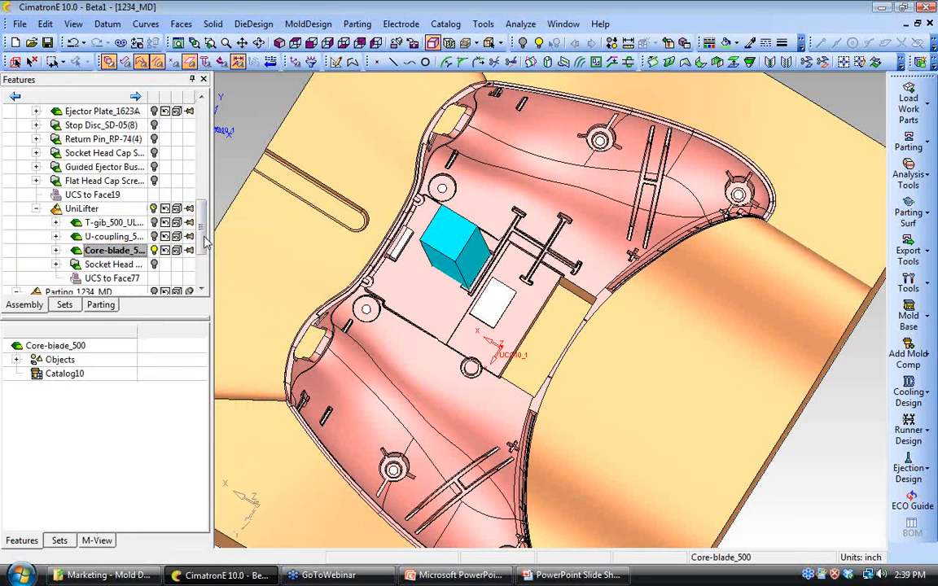
# Step: Import the core's flat central face and the adjoining narrow rib faces into the Core-blade component
pyautogui.moveTo(409, 340); pyautogui.dragTo(556, 351, button='middle')
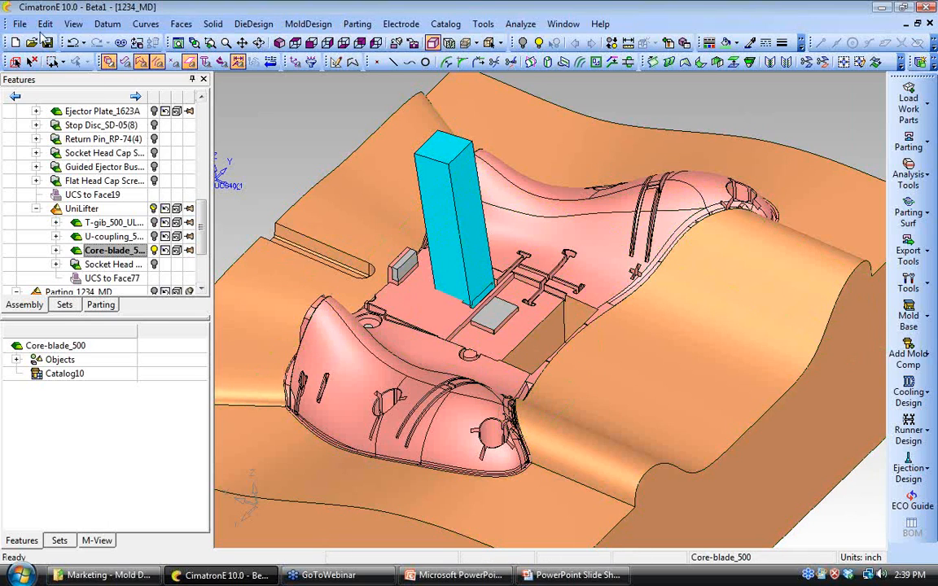
pyautogui.click(19, 23)
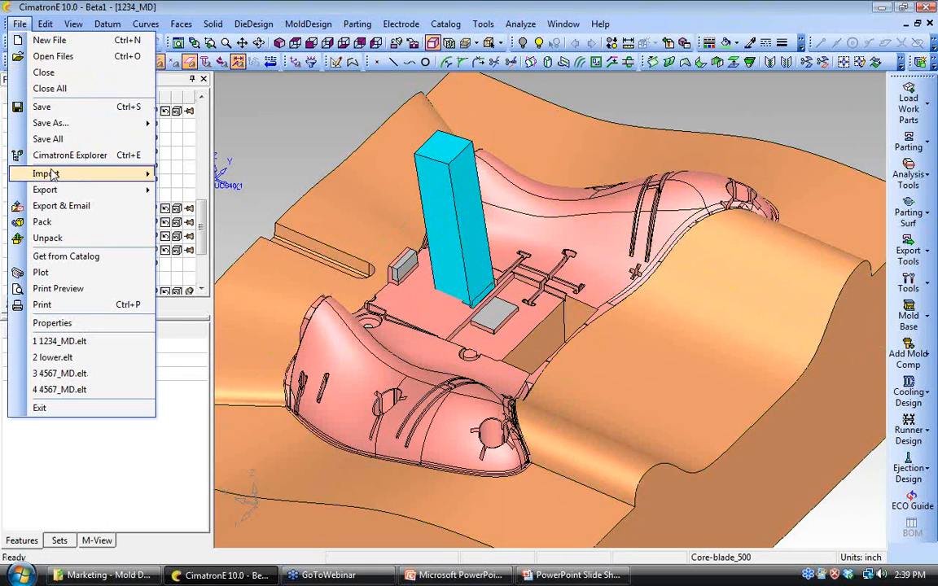
pyautogui.moveTo(49, 174)
pyautogui.click(220, 227)
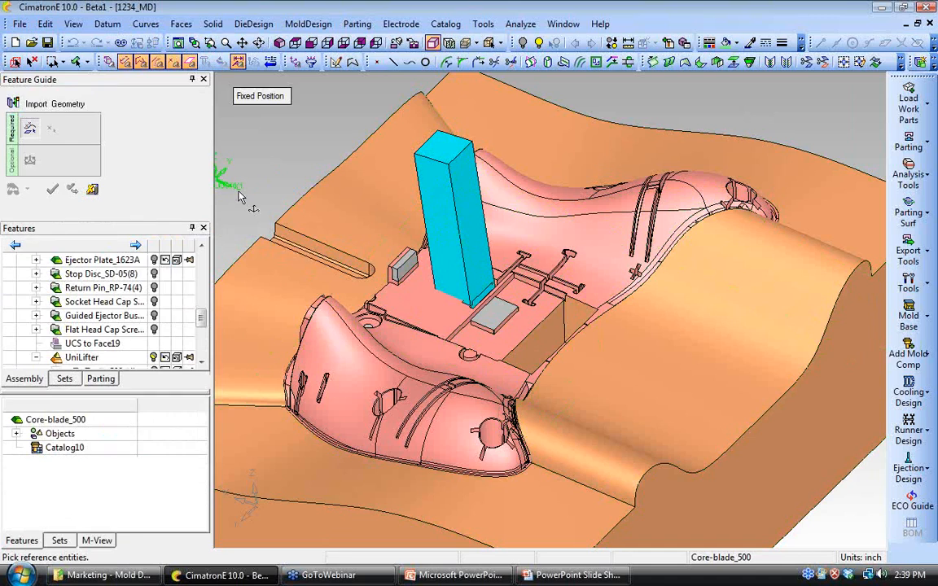
pyautogui.keyDown('ctrl'); pyautogui.moveTo(407, 171); pyautogui.dragTo(385, 203); pyautogui.keyUp('ctrl')
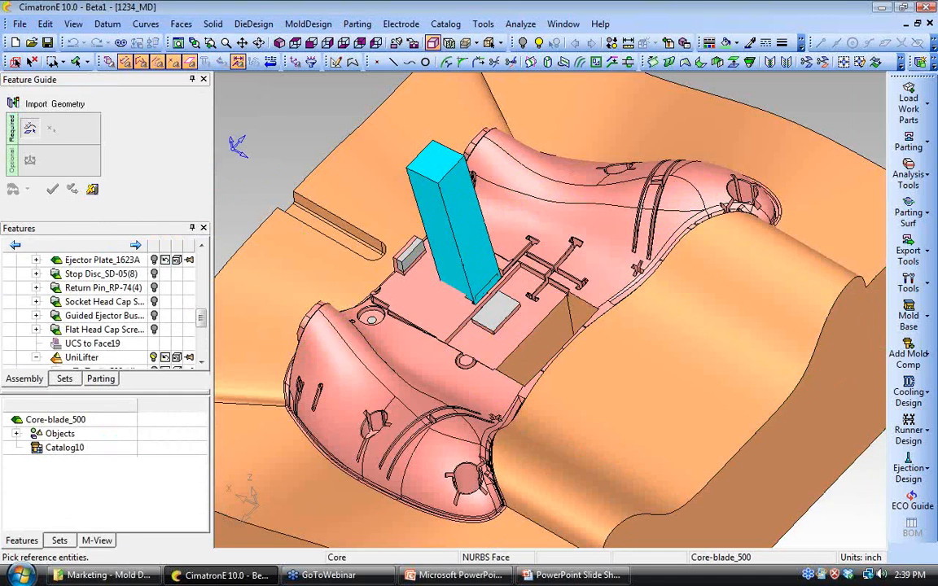
pyautogui.scroll(2, 489, 299)
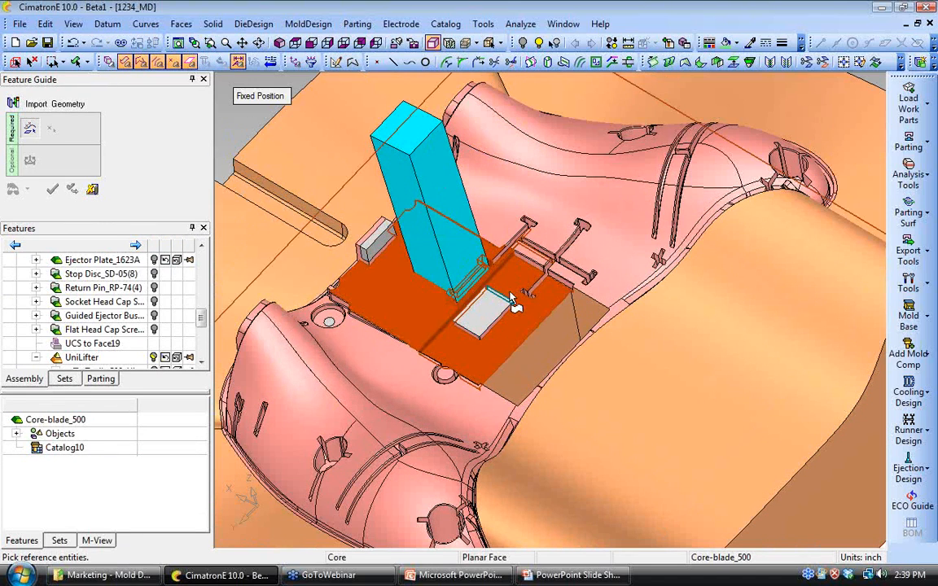
pyautogui.scroll(-2, 510, 299)
pyautogui.keyDown('ctrl'); pyautogui.moveTo(510, 298); pyautogui.dragTo(653, 513); pyautogui.keyUp('ctrl')
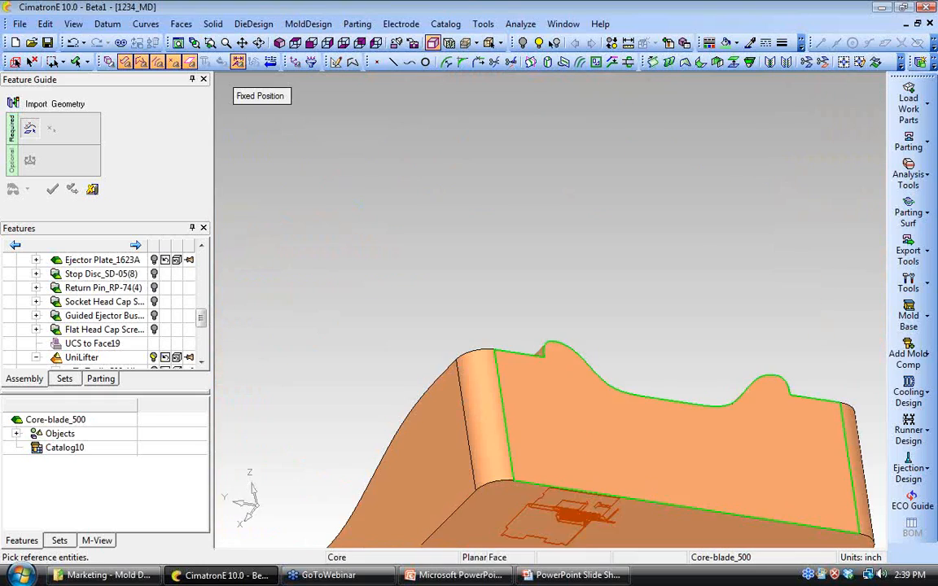
pyautogui.keyDown('ctrl'); pyautogui.moveTo(652, 440); pyautogui.dragTo(642, 504); pyautogui.keyUp('ctrl')
pyautogui.keyDown('ctrl'); pyautogui.moveTo(455, 244); pyautogui.dragTo(431, 342); pyautogui.keyUp('ctrl')
pyautogui.keyDown('ctrl'); pyautogui.moveTo(261, 106); pyautogui.dragTo(283, 240, button='middle'); pyautogui.keyUp('ctrl')
pyautogui.keyDown('ctrl'); pyautogui.moveTo(283, 240); pyautogui.dragTo(272, 154, button='right'); pyautogui.keyUp('ctrl')
pyautogui.middleClick(222, 169)
pyautogui.click(53, 189)
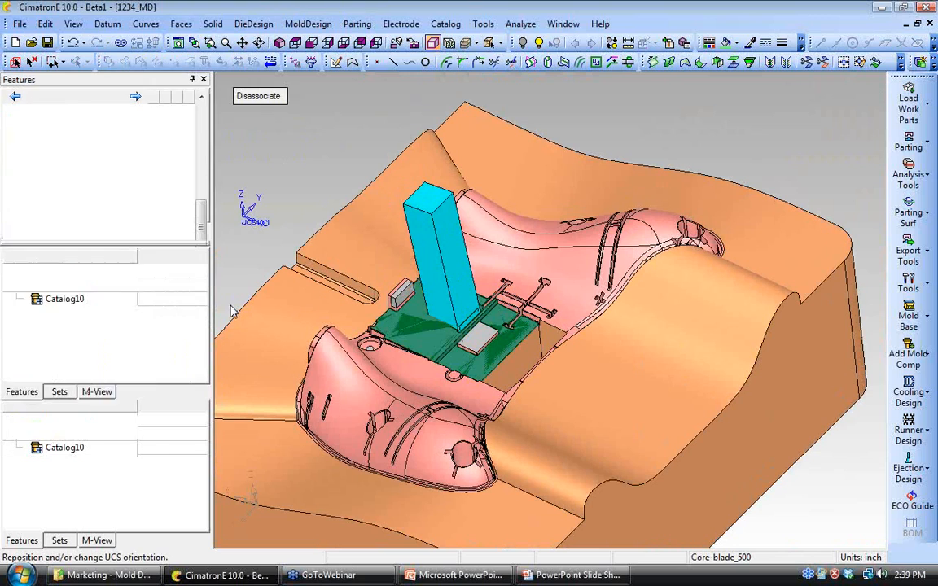
# Step: Hide the Core to isolate the core blade with its imported faces
pyautogui.scroll(8, 162, 162)
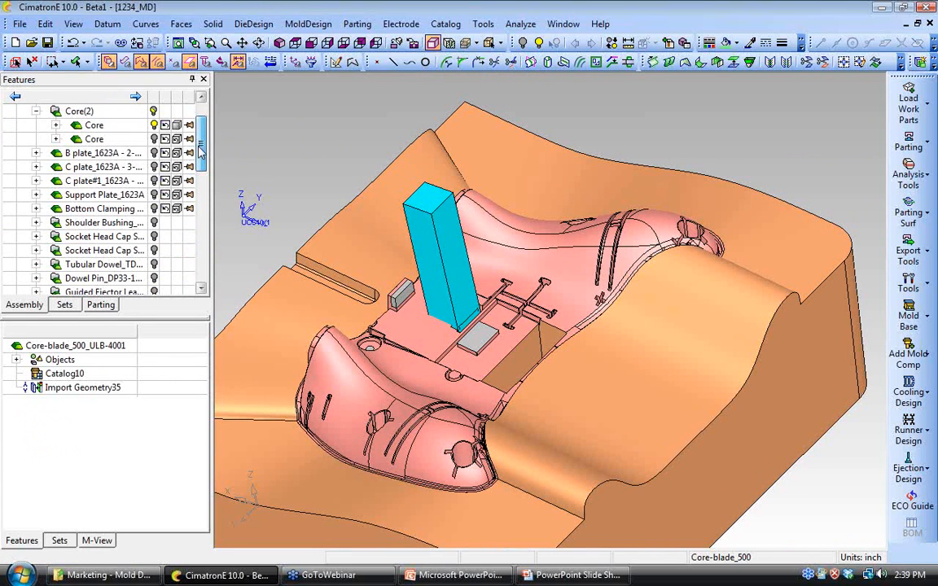
pyautogui.click(154, 126)
pyautogui.keyDown('ctrl'); pyautogui.moveTo(408, 406); pyautogui.dragTo(427, 388, button='middle'); pyautogui.keyUp('ctrl')
pyautogui.keyDown('ctrl'); pyautogui.moveTo(427, 384); pyautogui.dragTo(424, 371); pyautogui.keyUp('ctrl')
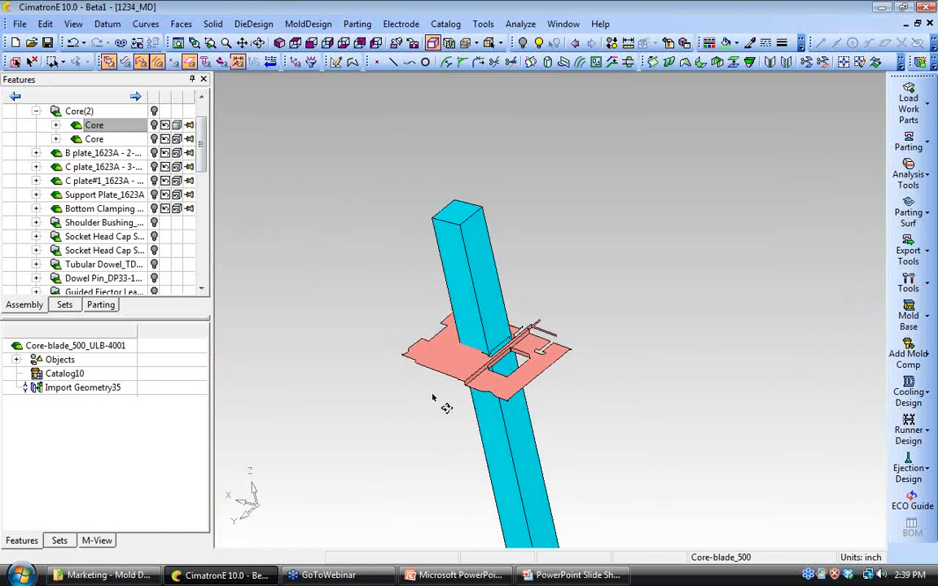
pyautogui.keyDown('ctrl'); pyautogui.moveTo(432, 397); pyautogui.dragTo(429, 331, button='middle'); pyautogui.keyUp('ctrl')
pyautogui.keyDown('ctrl'); pyautogui.moveTo(433, 387); pyautogui.dragTo(410, 331, button='right'); pyautogui.keyUp('ctrl')
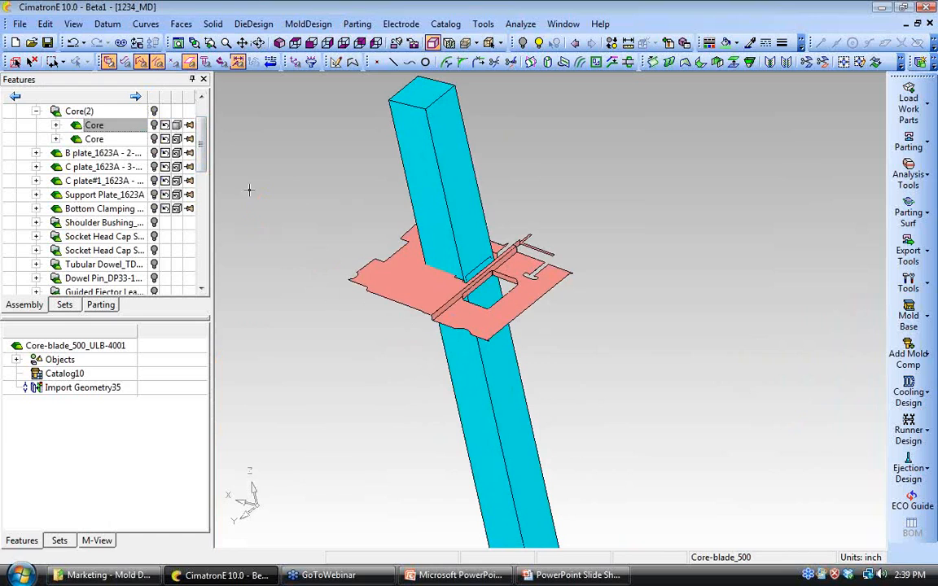
# Step: Cut the Core-blade solid with the imported core faces so its tip matches the core surface
pyautogui.click(213, 24)
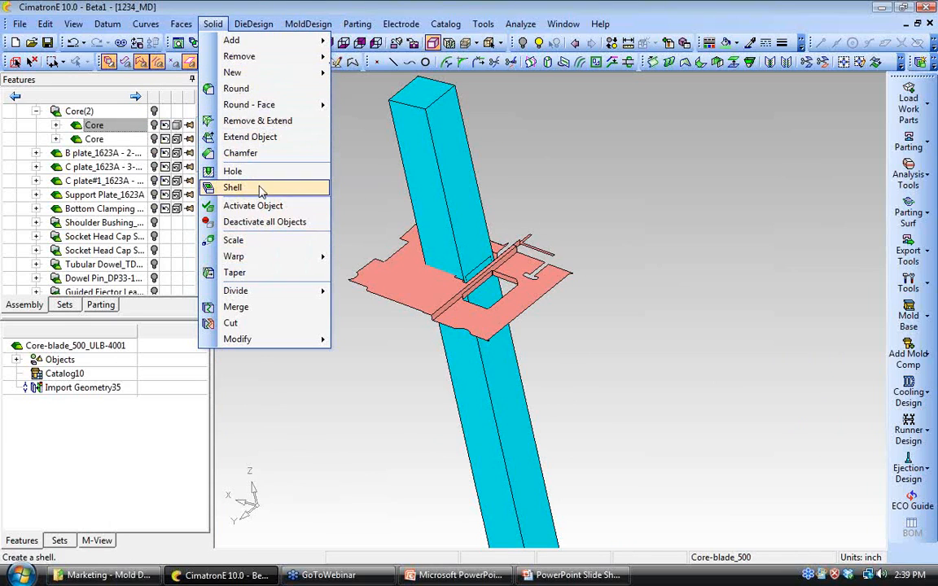
pyautogui.click(239, 323)
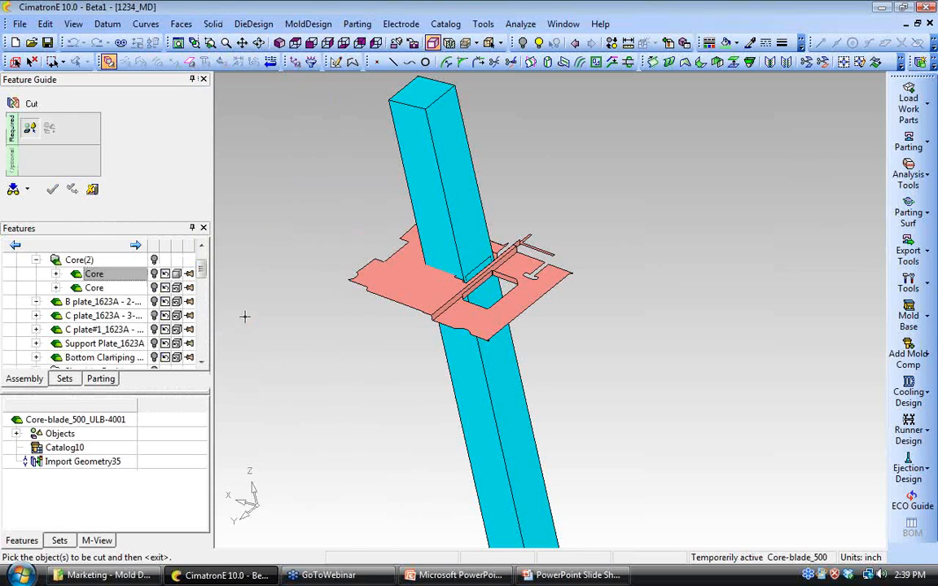
pyautogui.click(464, 389)
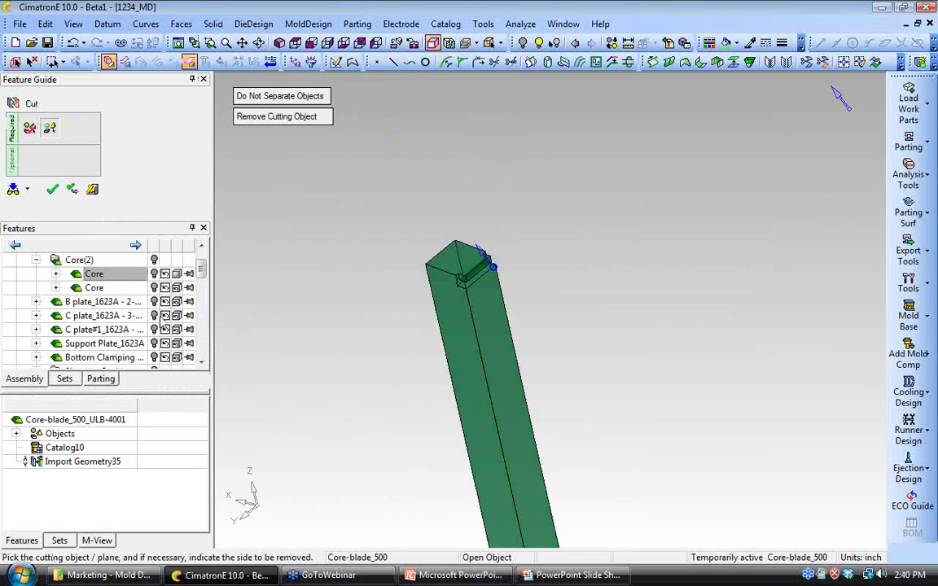
pyautogui.click(52, 191)
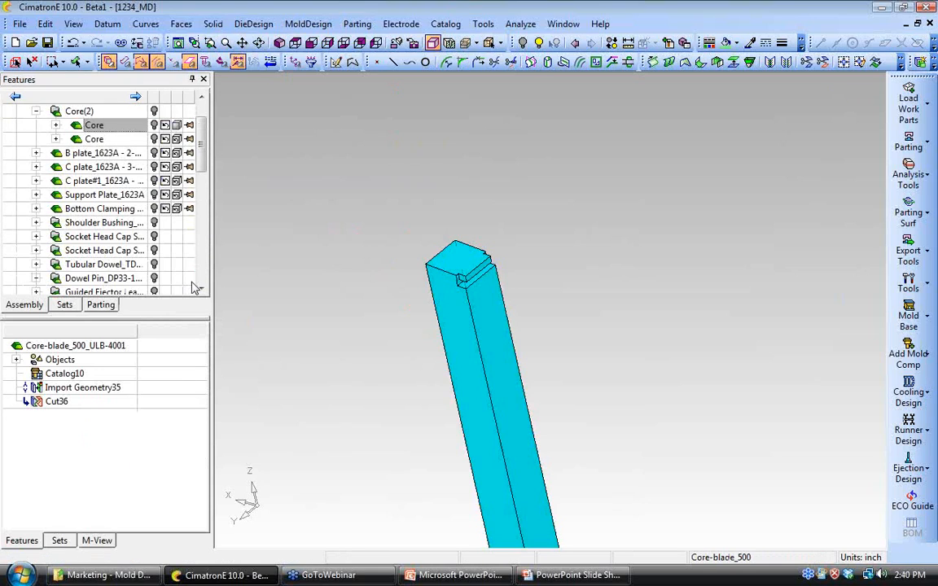
pyautogui.moveTo(251, 378); pyautogui.dragTo(425, 365, button='middle')
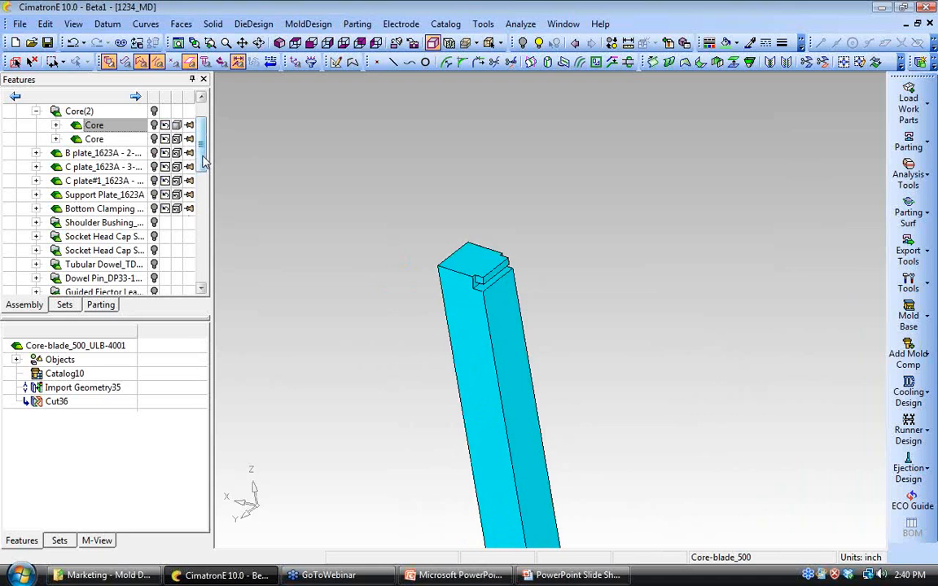
# Step: Show and activate the Core, restore its feature history through Cut22, and save the mold project
pyautogui.rightClick(96, 130)
pyautogui.click(128, 138)
pyautogui.rightClick(77, 484)
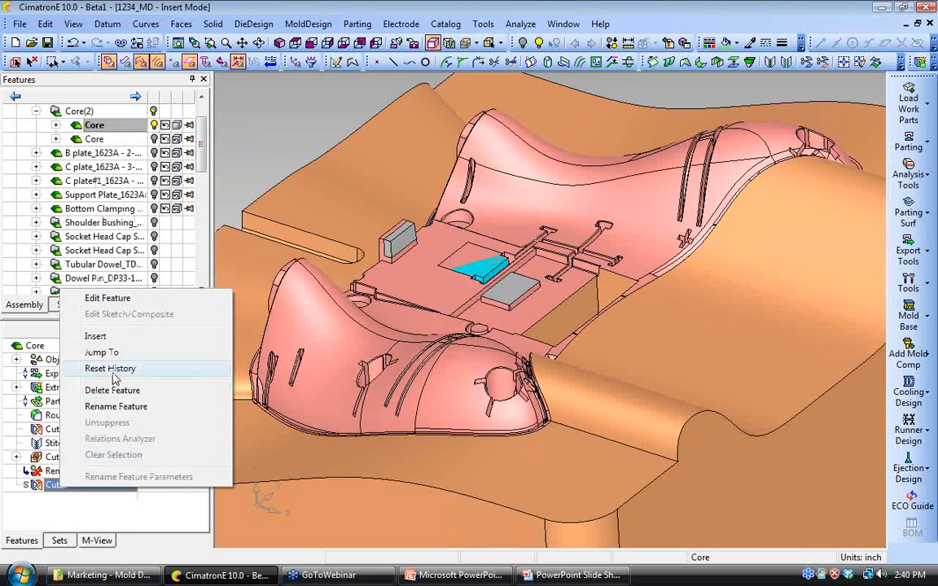
pyautogui.click(114, 337)
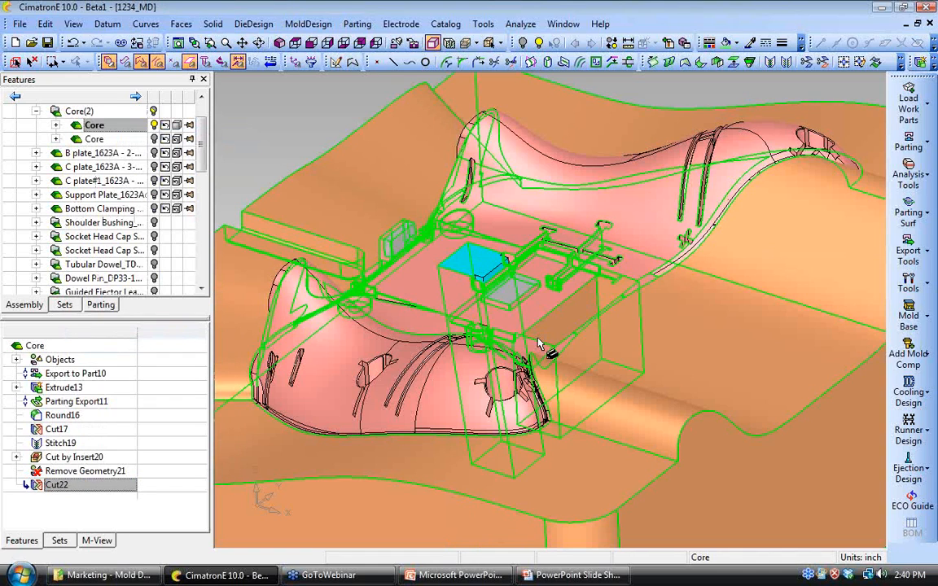
pyautogui.scroll(3, 541, 326)
pyautogui.click(47, 43)
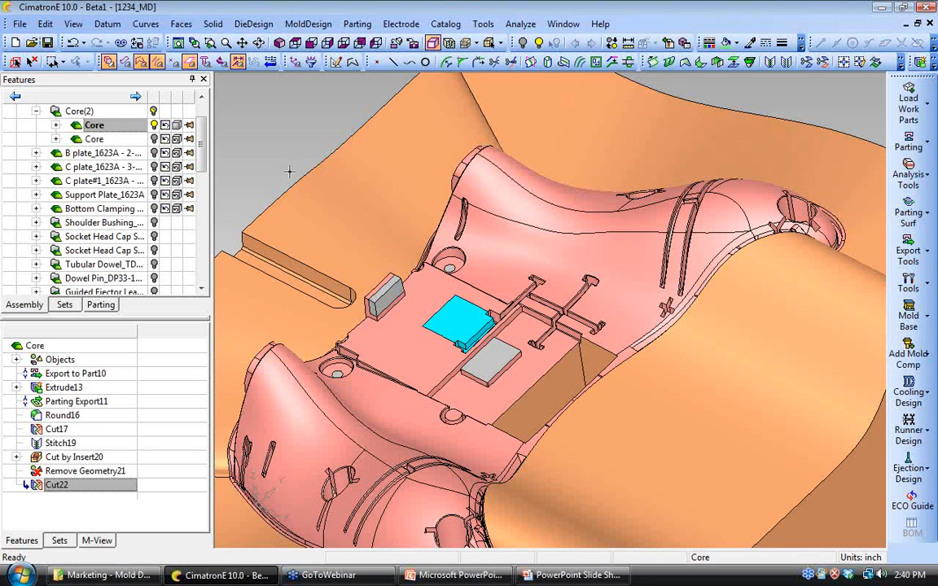
# Step: Activate the Ejection System assembly and show all of its components around the core
pyautogui.click(177, 42)
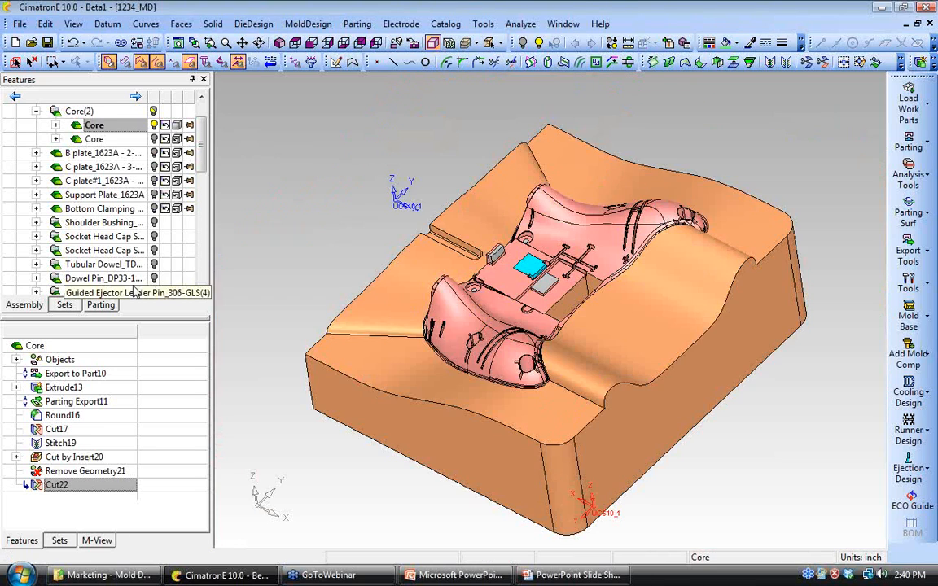
pyautogui.moveTo(201, 142); pyautogui.dragTo(201, 200)
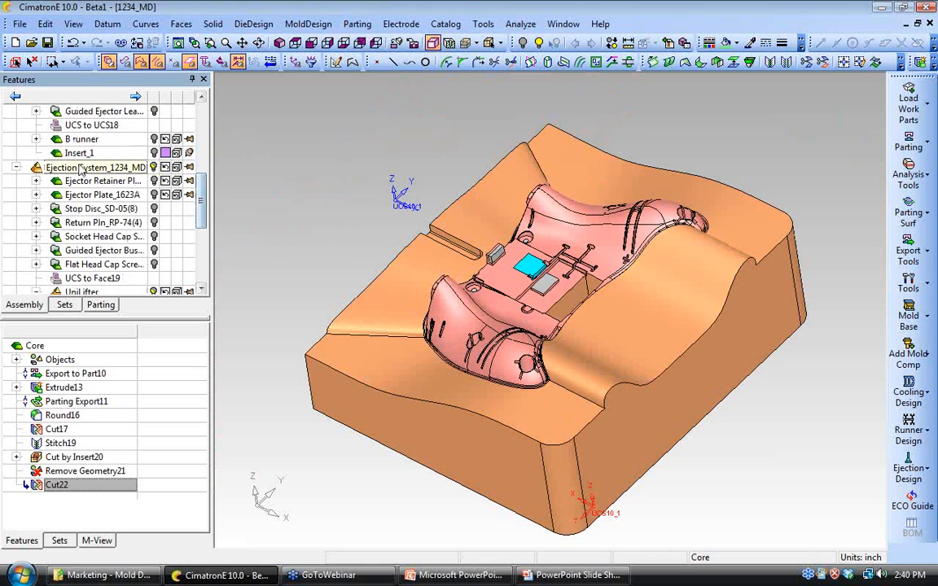
pyautogui.click(93, 167)
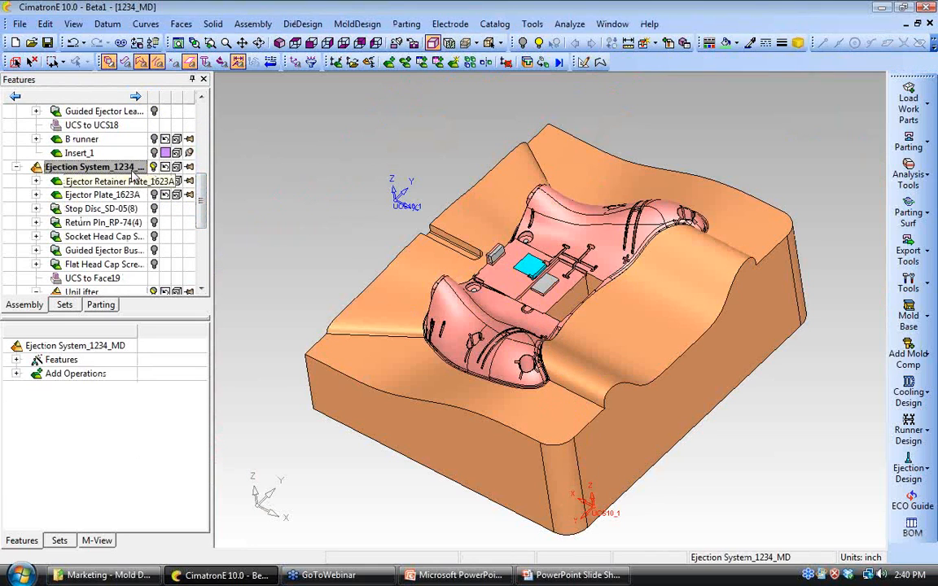
pyautogui.rightClick(132, 168)
pyautogui.click(176, 213)
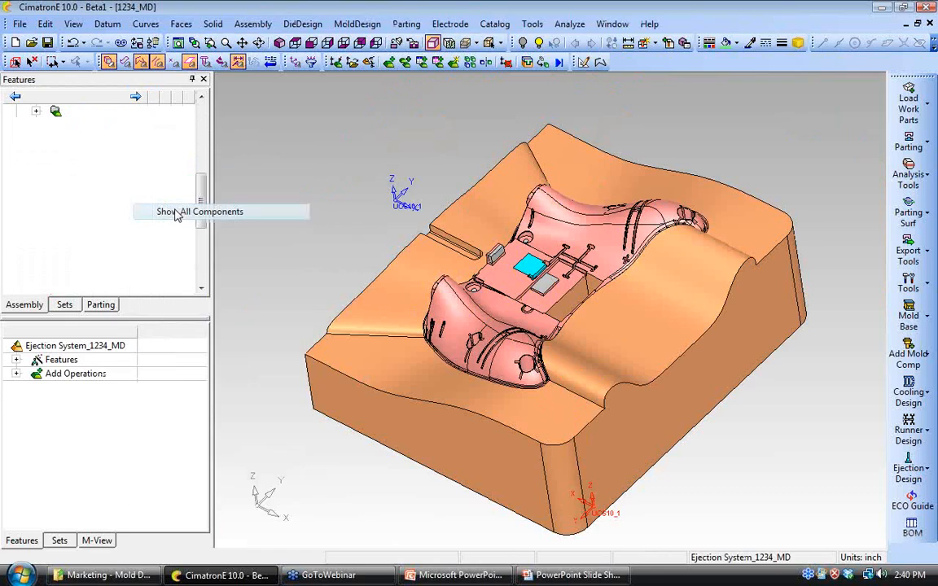
pyautogui.scroll(-5, 573, 281)
pyautogui.moveTo(505, 310); pyautogui.dragTo(537, 376, button='middle')
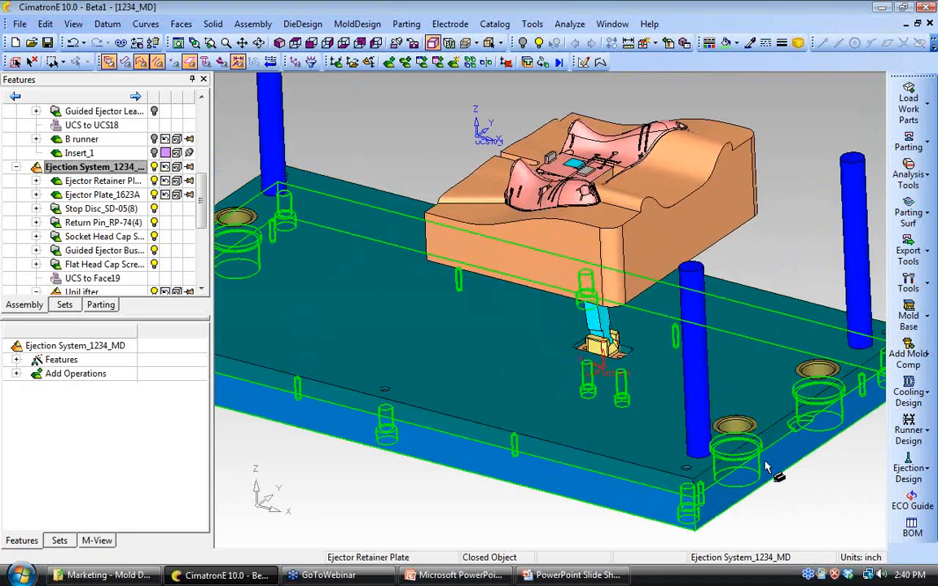
# Step: Start adding an ejector and choose the straight-type Hotwork ejector pin from the DME Inch catalog's Ejector Pins
pyautogui.click(910, 470)
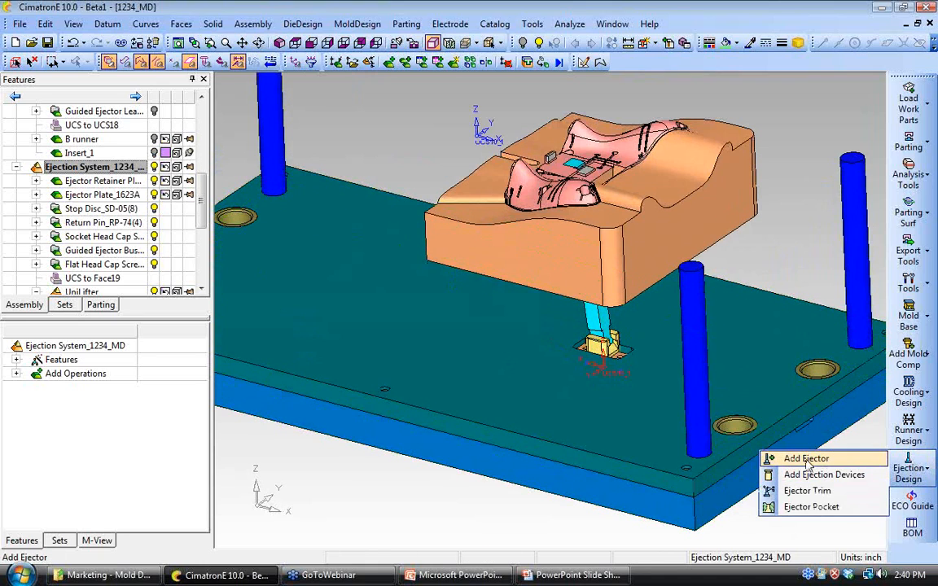
pyautogui.click(805, 459)
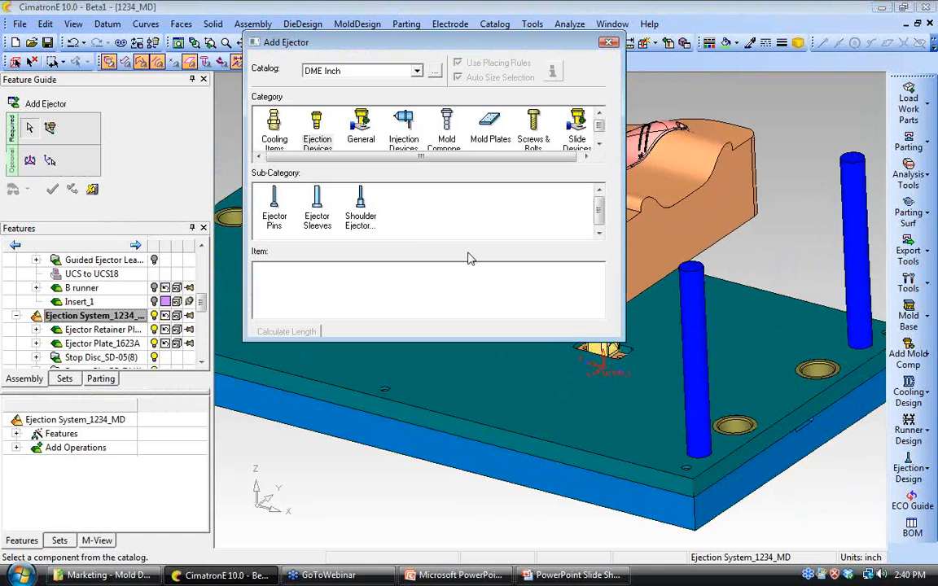
pyautogui.click(274, 209)
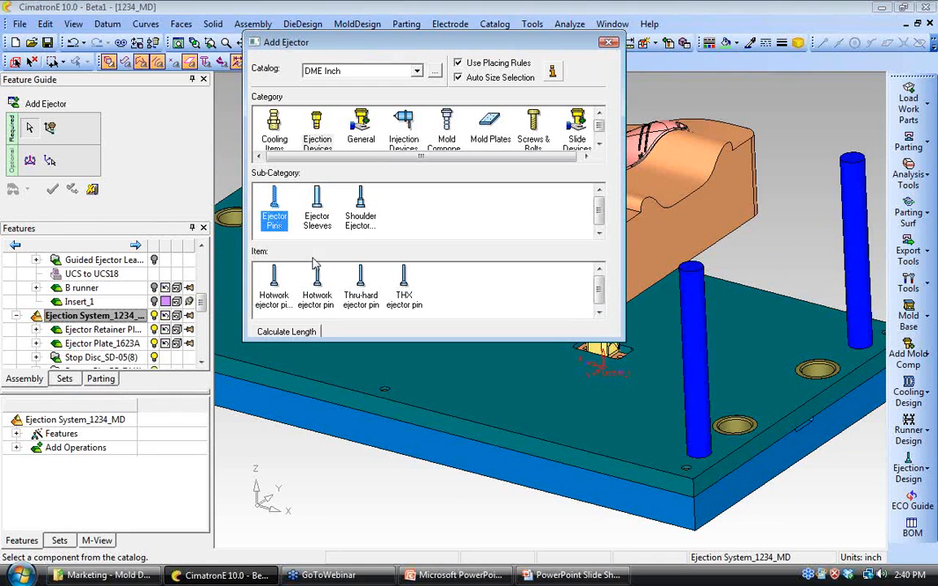
pyautogui.click(316, 283)
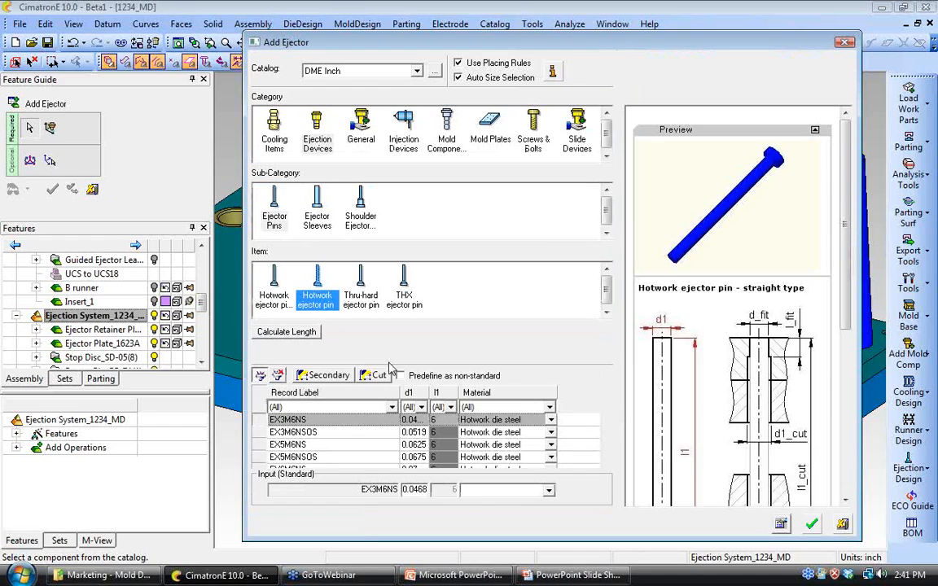
# Step: Filter the pins to 0.25 diameter, calculate the recommended length, and select record EX17M10 with length 10
pyautogui.click(420, 407)
pyautogui.moveTo(440, 436); pyautogui.dragTo(441, 476)
pyautogui.click(413, 468)
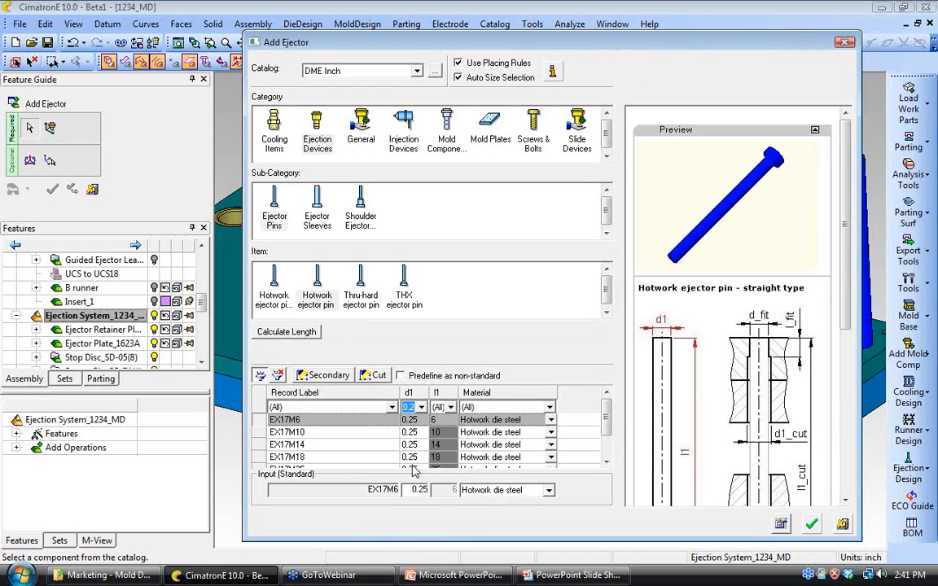
pyautogui.click(287, 334)
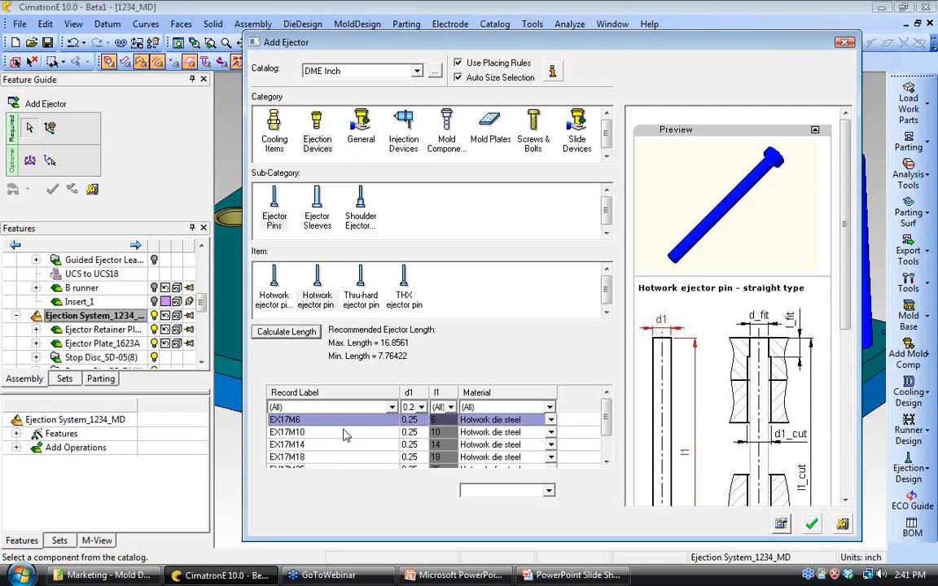
pyautogui.click(309, 432)
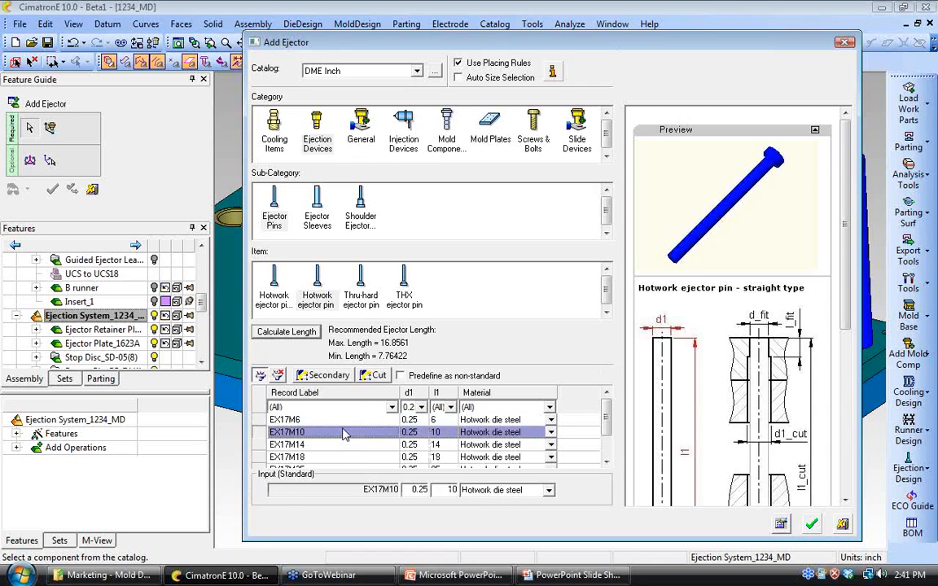
pyautogui.click(816, 526)
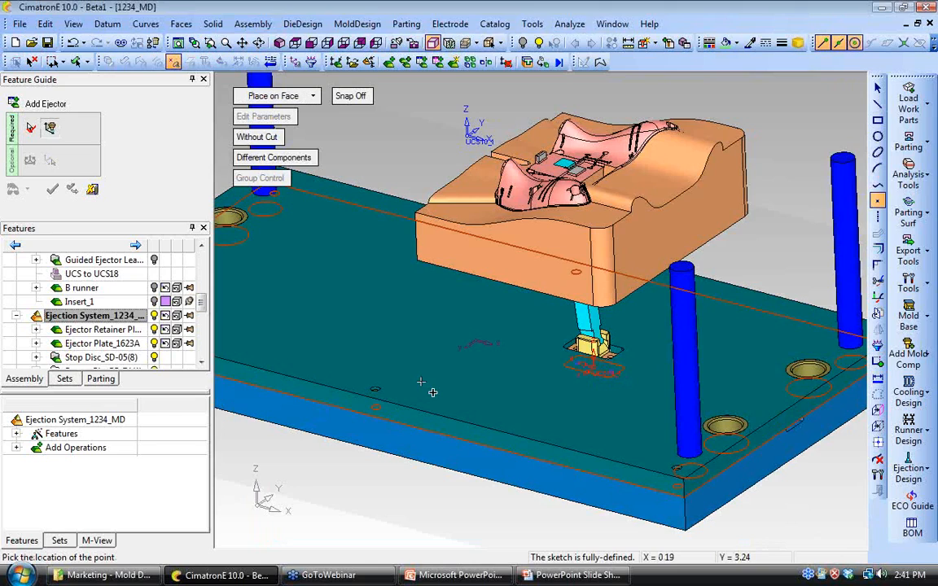
# Step: With snapping on at 0.125 increments, place three ejector pins under one core lobe at X/Y 5.250/2.250, 4.375/2.000 and 3.372/2.000
pyautogui.click(352, 96)
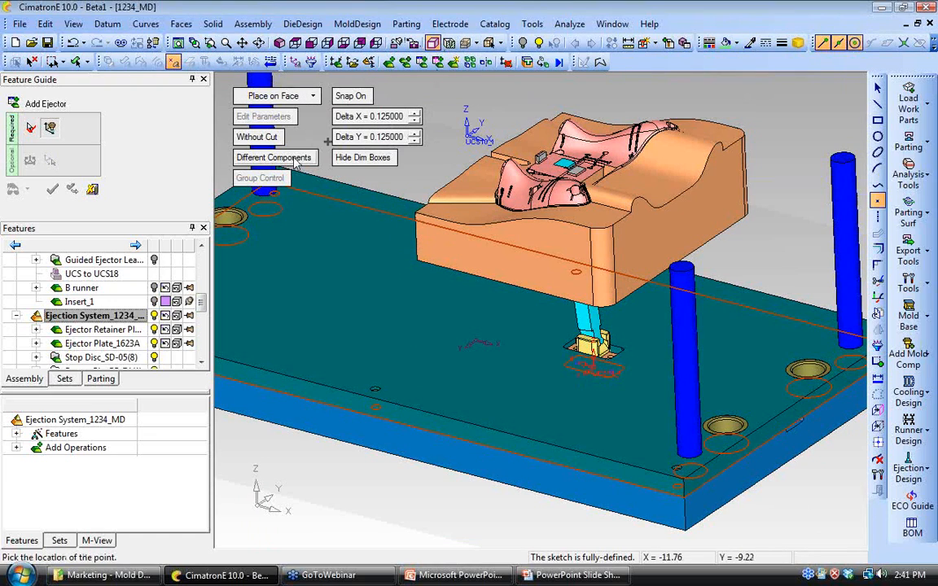
pyautogui.click(296, 44)
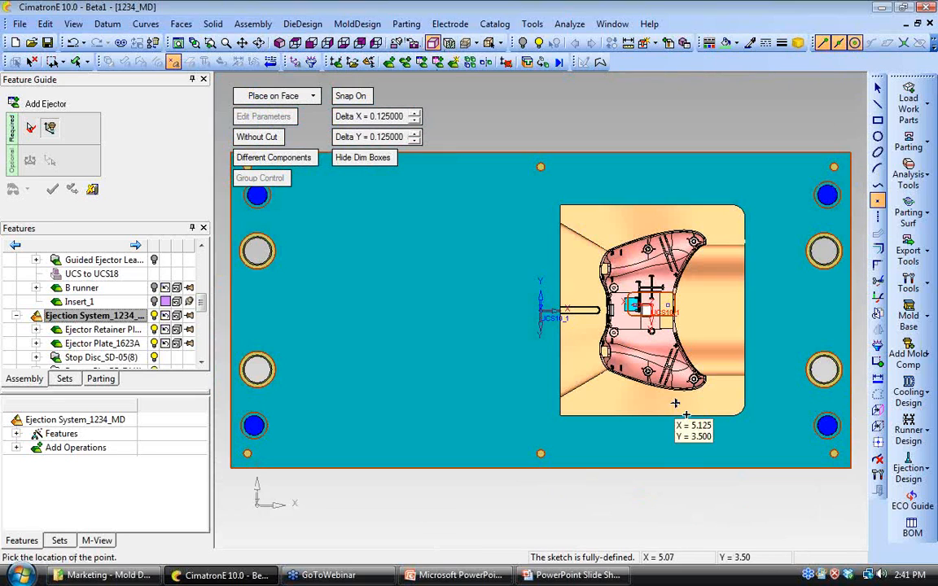
pyautogui.keyDown('ctrl'); pyautogui.moveTo(671, 415); pyautogui.dragTo(496, 414, button='middle'); pyautogui.keyUp('ctrl')
pyautogui.keyDown('ctrl'); pyautogui.moveTo(496, 413); pyautogui.dragTo(420, 323, button='right'); pyautogui.keyUp('ctrl')
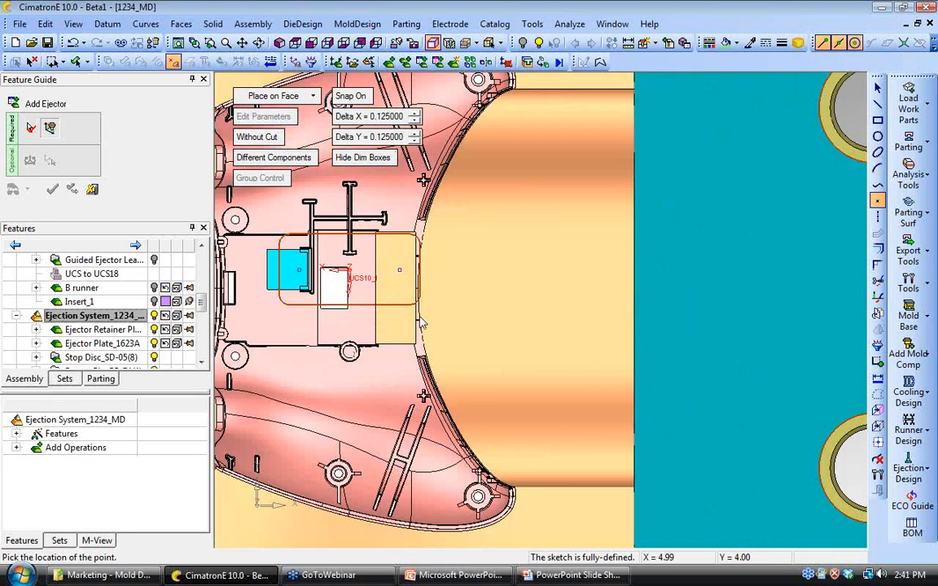
pyautogui.keyDown('ctrl'); pyautogui.moveTo(421, 323); pyautogui.dragTo(578, 251, button='middle'); pyautogui.keyUp('ctrl')
pyautogui.click(592, 395)
pyautogui.click(521, 375)
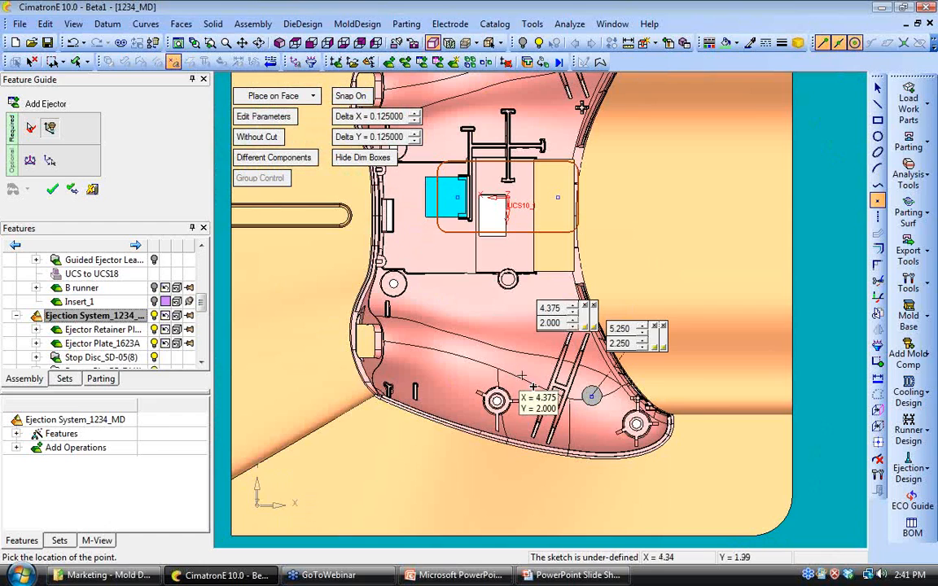
pyautogui.click(441, 375)
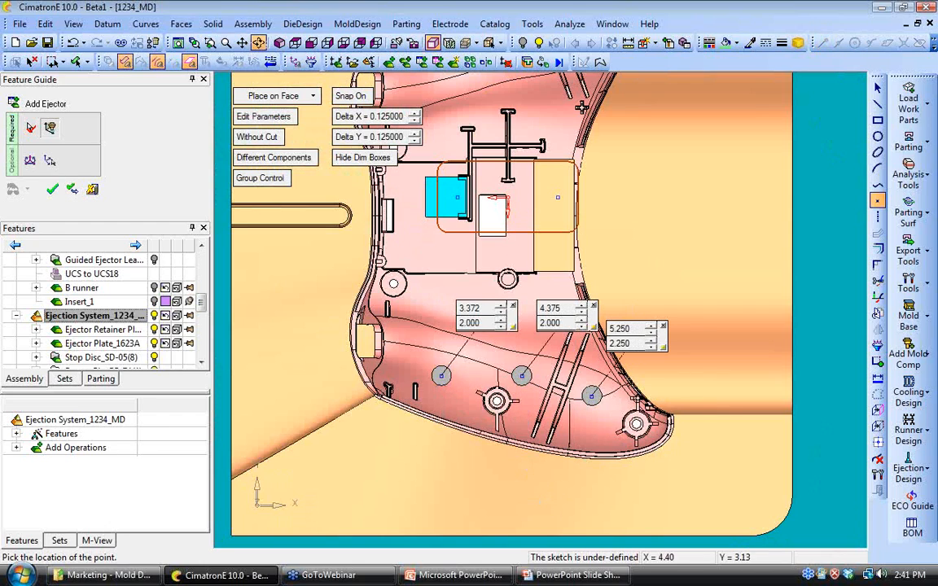
pyautogui.keyDown('ctrl'); pyautogui.moveTo(523, 465); pyautogui.dragTo(493, 350); pyautogui.keyUp('ctrl')
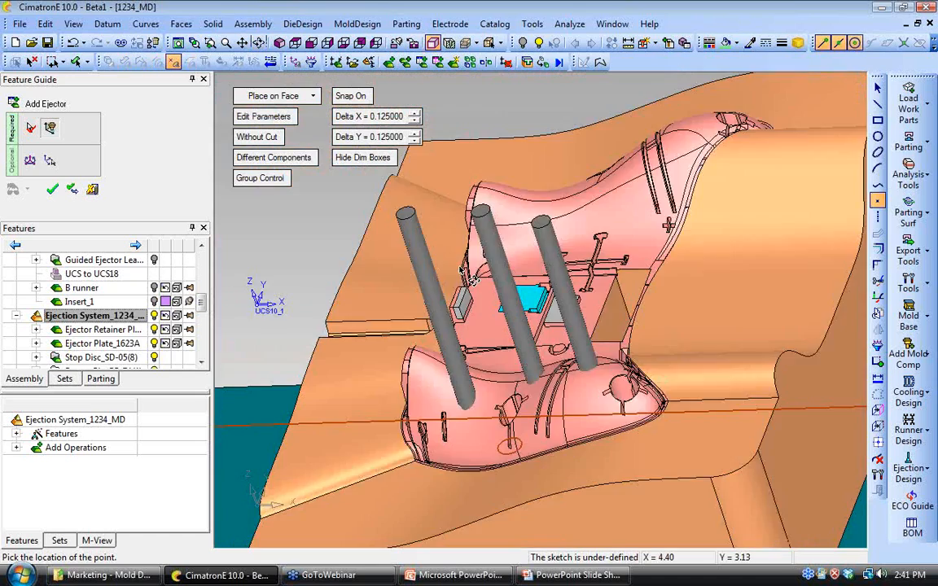
pyautogui.keyDown('ctrl'); pyautogui.moveTo(493, 350); pyautogui.dragTo(521, 391, button='right'); pyautogui.keyUp('ctrl')
pyautogui.keyDown('ctrl'); pyautogui.moveTo(521, 390); pyautogui.dragTo(499, 291, button='middle'); pyautogui.keyUp('ctrl')
pyautogui.keyDown('ctrl'); pyautogui.moveTo(499, 291); pyautogui.dragTo(505, 302, button='right'); pyautogui.keyUp('ctrl')
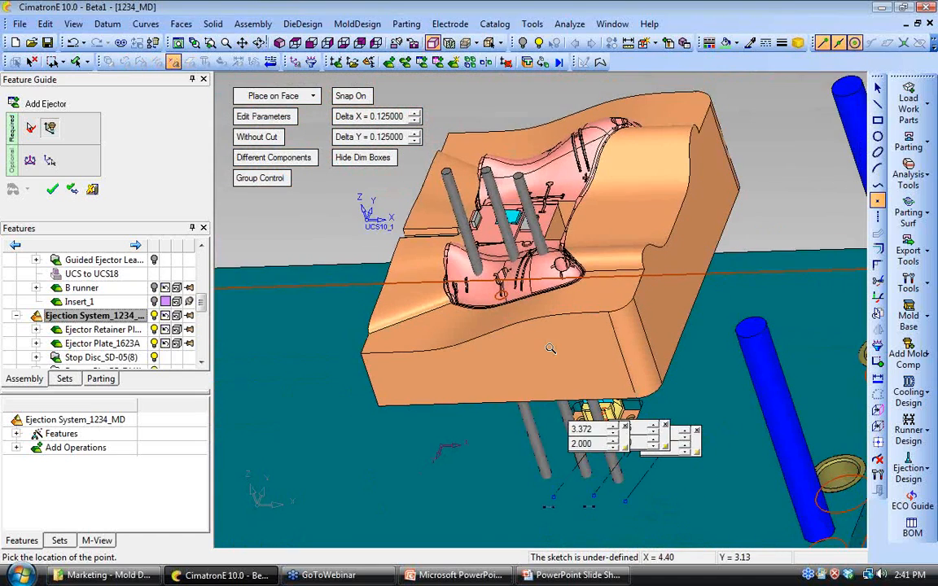
pyautogui.keyDown('ctrl'); pyautogui.moveTo(504, 302); pyautogui.dragTo(499, 285, button='middle'); pyautogui.keyUp('ctrl')
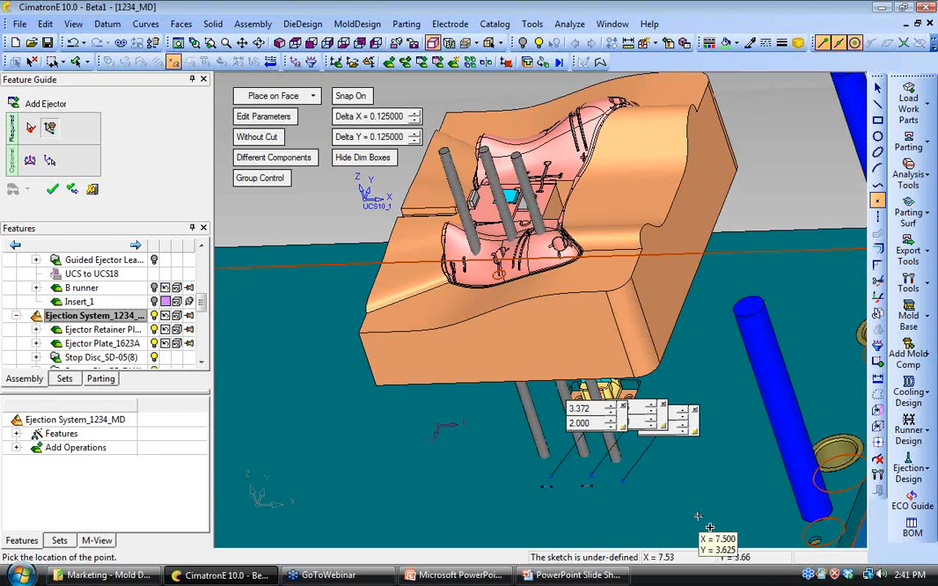
pyautogui.click(53, 190)
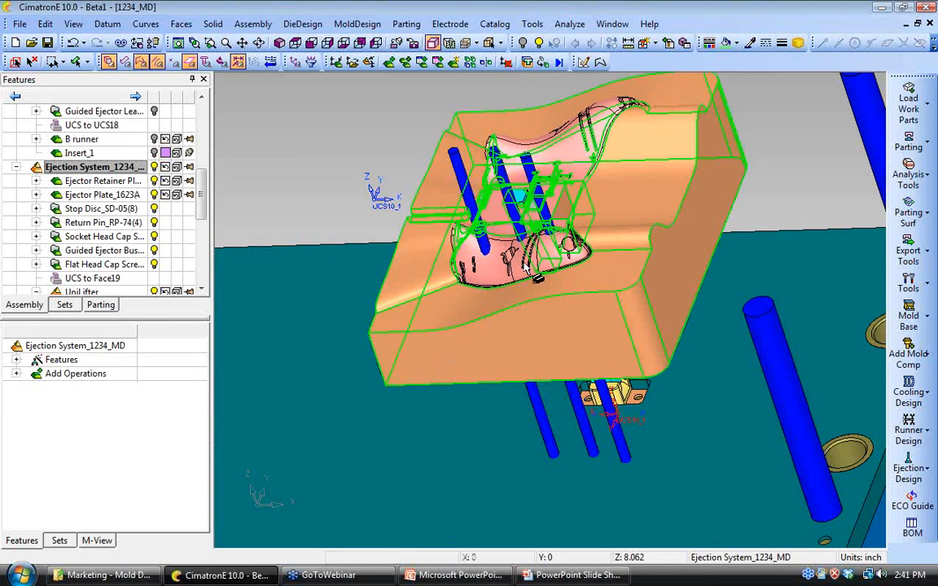
# Step: Cut ejector pockets for the three new pins using a constant fit length of 0.5 and a diameter clearance of 0.05
pyautogui.click(899, 468)
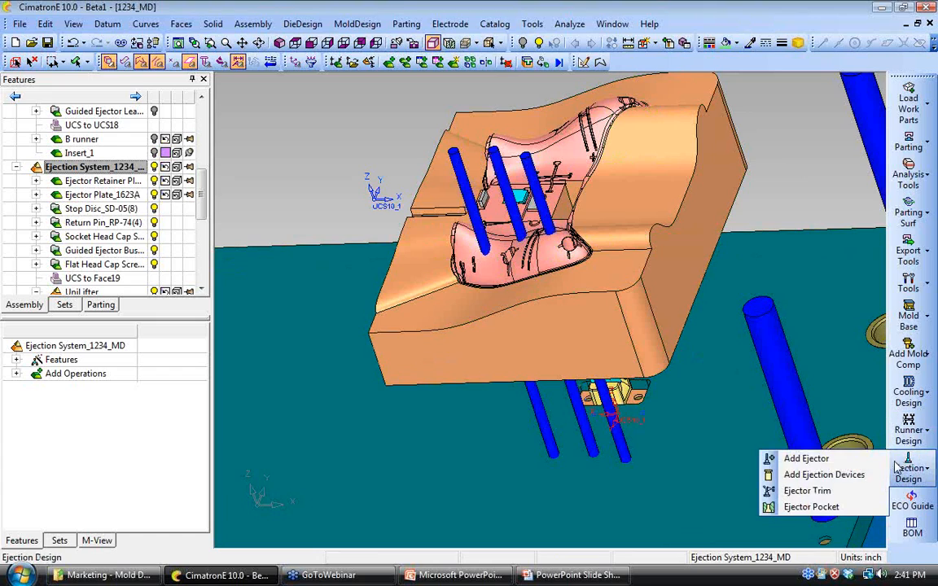
pyautogui.click(814, 506)
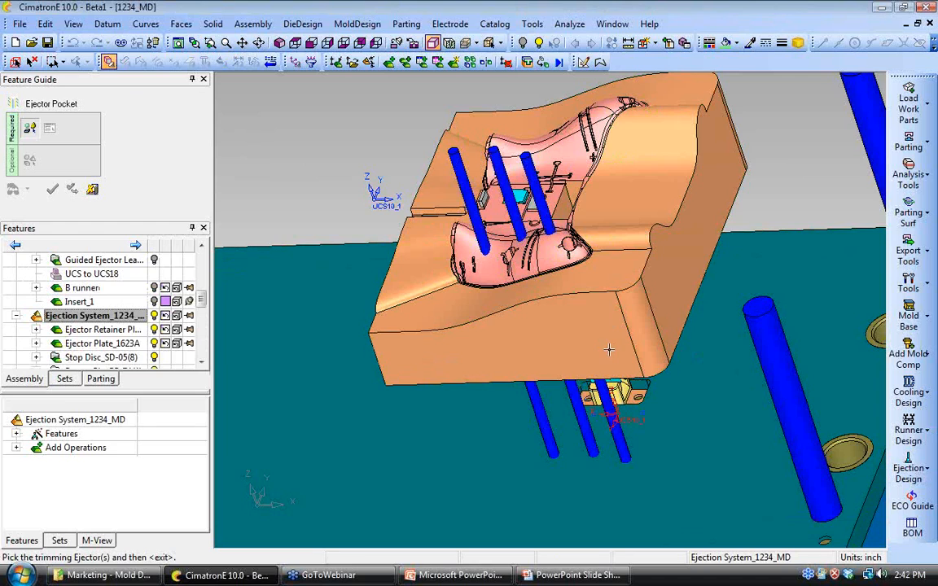
pyautogui.scroll(3, 551, 313)
pyautogui.keyDown('ctrl'); pyautogui.moveTo(574, 282); pyautogui.dragTo(513, 315, button='middle'); pyautogui.keyUp('ctrl')
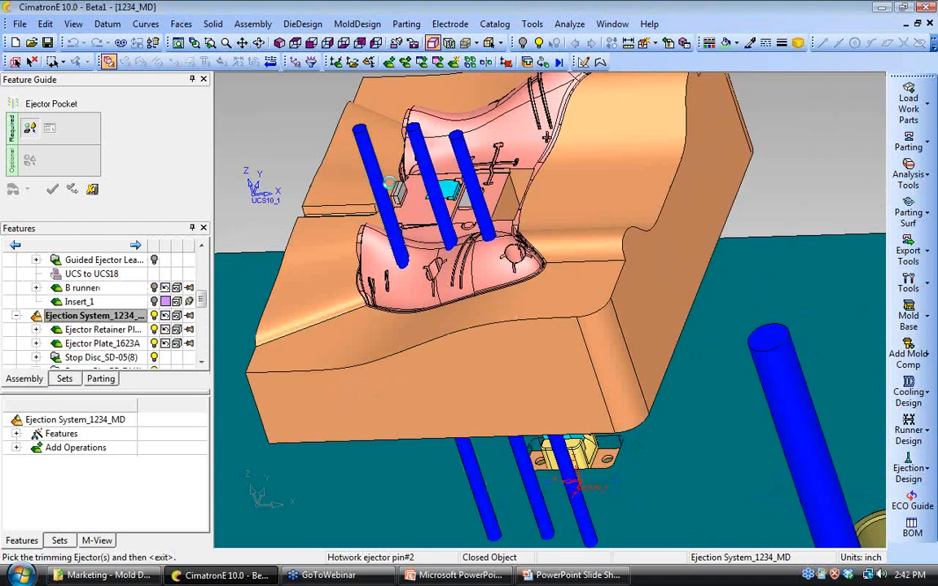
pyautogui.click(383, 201)
pyautogui.click(432, 179)
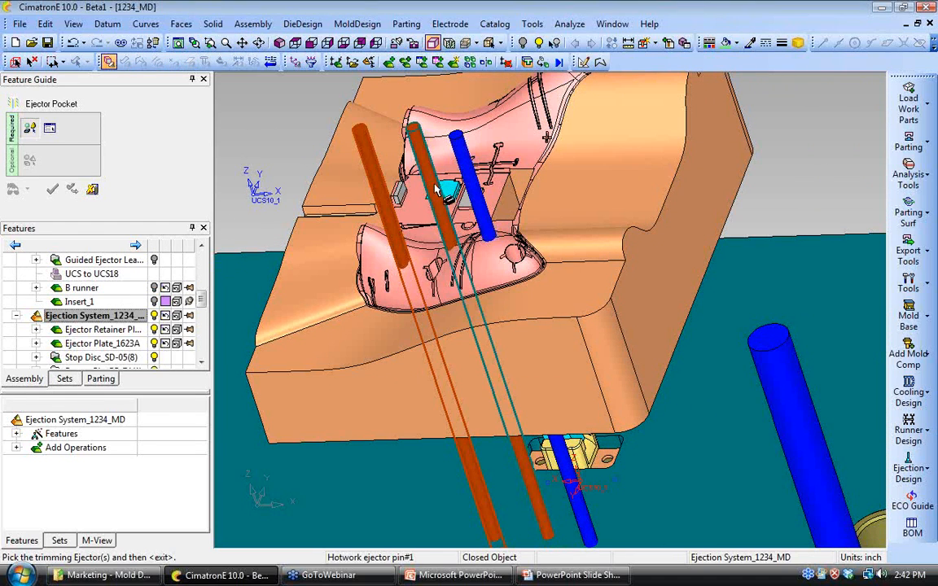
pyautogui.click(463, 162)
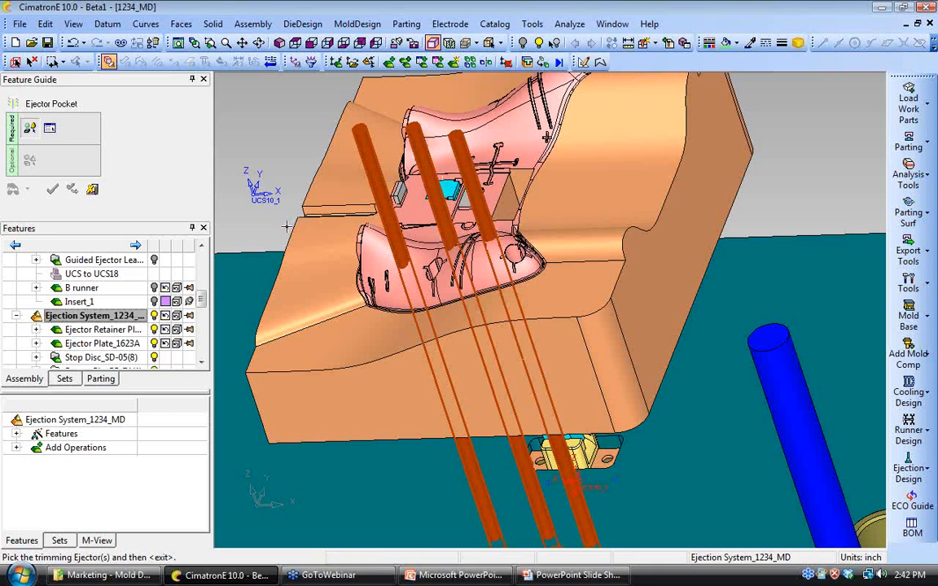
pyautogui.middleClick(258, 140)
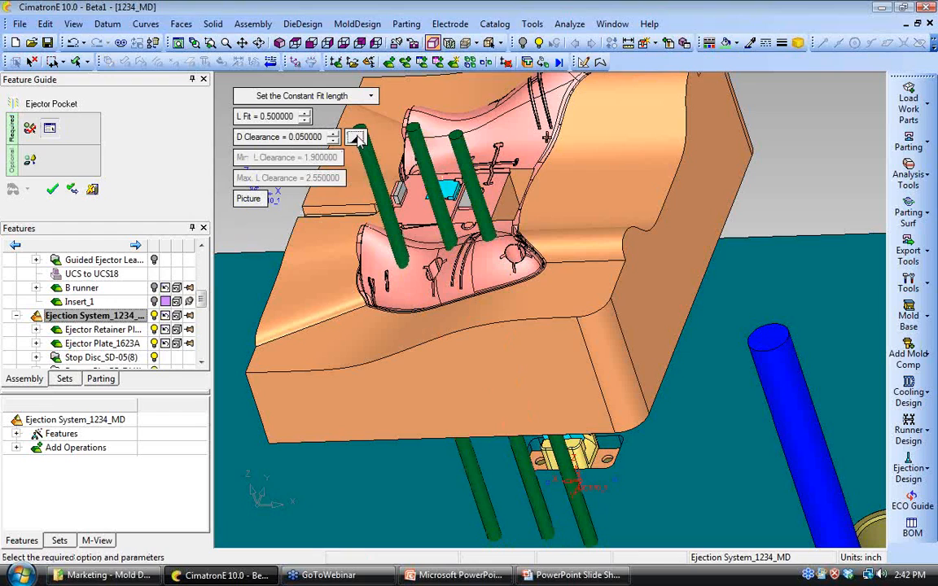
pyautogui.click(248, 199)
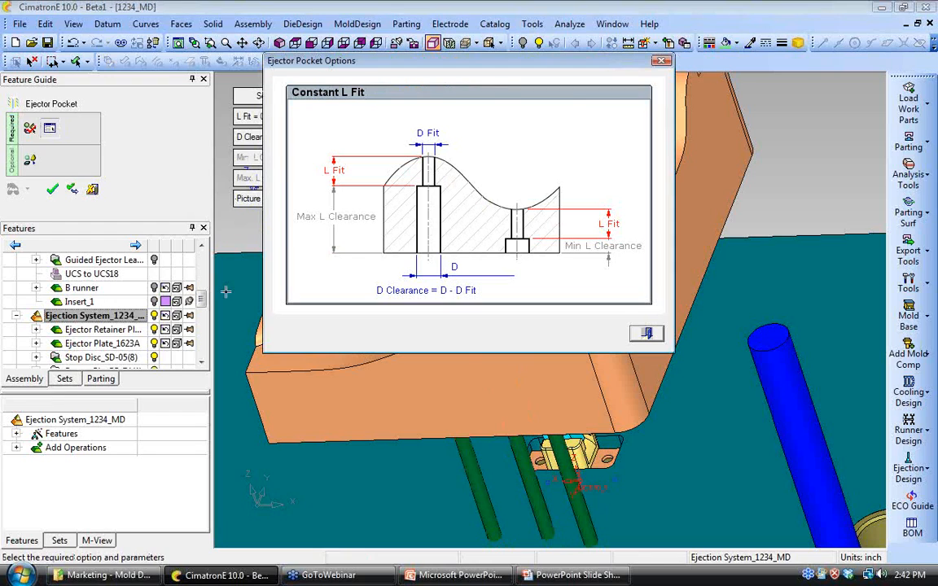
pyautogui.click(647, 333)
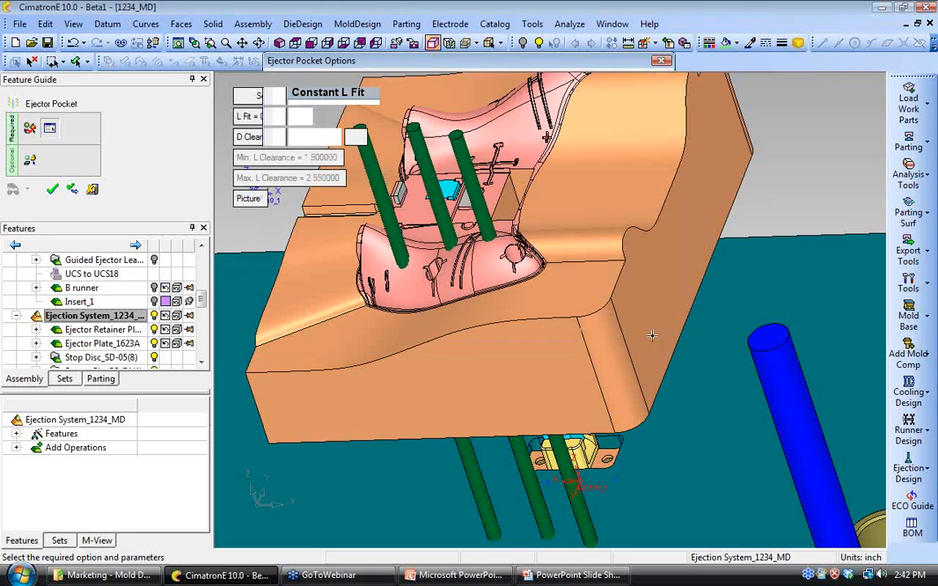
pyautogui.click(53, 189)
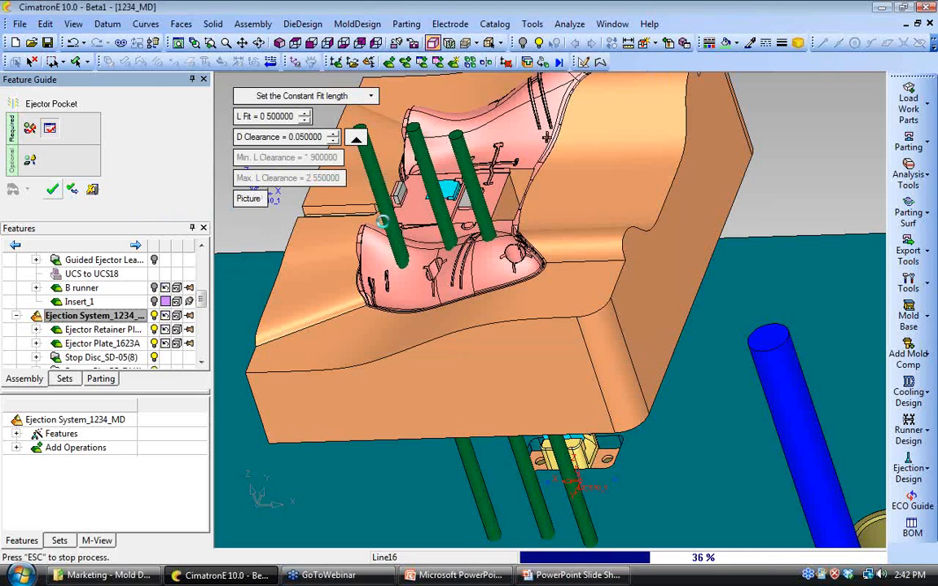
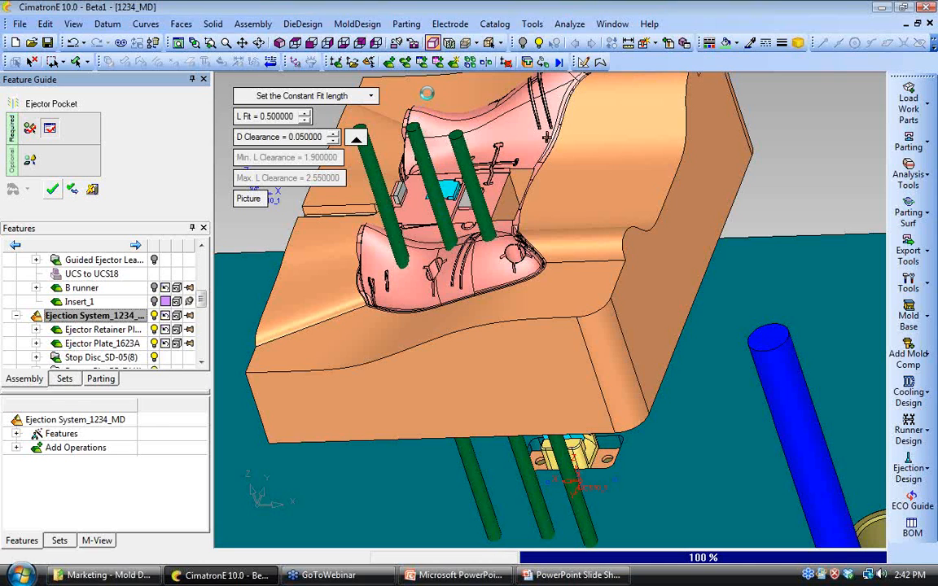
# Step: Section the model dynamically through the middle ejector pin and examine the fit and clearance of its pocket in the core
pyautogui.click(449, 44)
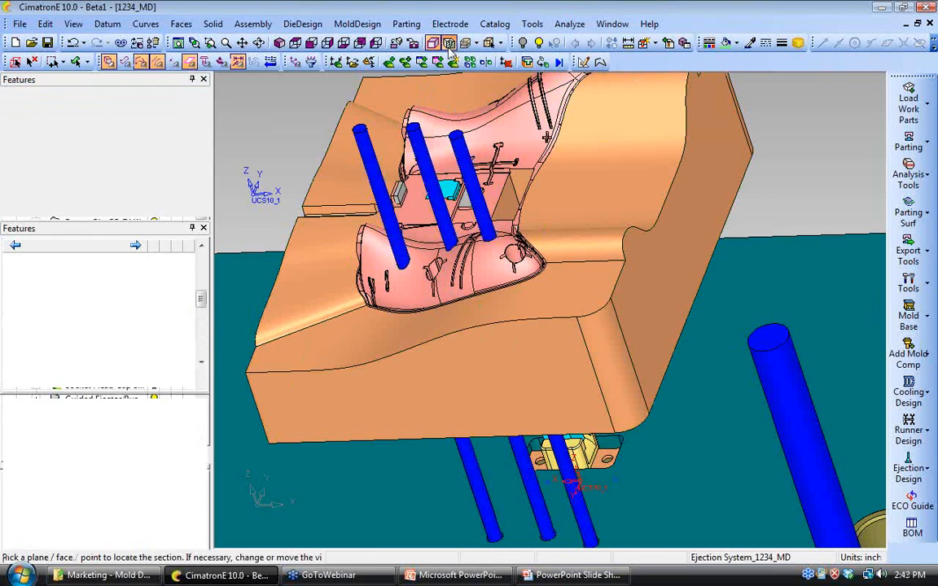
pyautogui.click(414, 128)
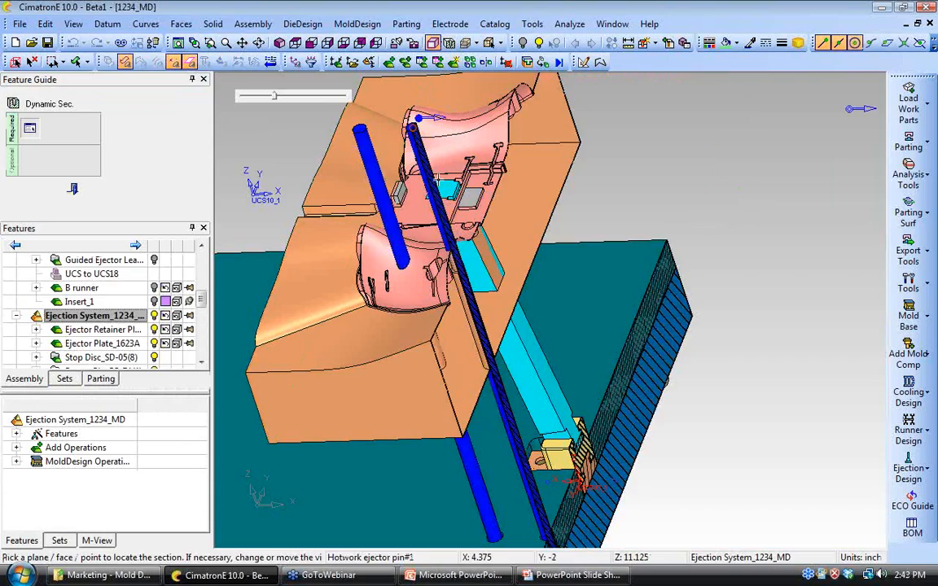
pyautogui.moveTo(471, 356)
pyautogui.keyDown('ctrl'); pyautogui.mouseDown()
pyautogui.moveTo(390, 333)
pyautogui.moveTo(379, 341)
pyautogui.mouseUp(); pyautogui.keyUp('ctrl')
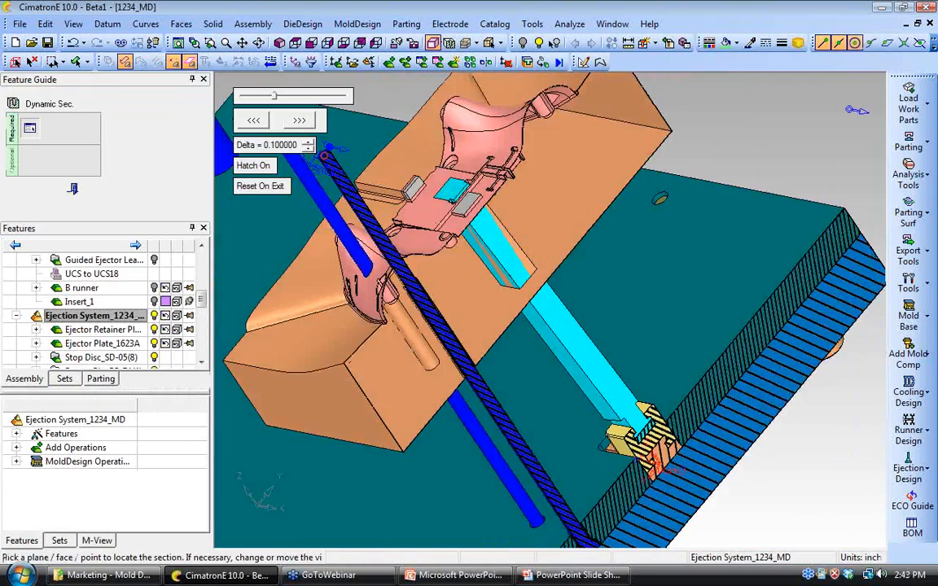
pyautogui.keyDown('ctrl'); pyautogui.moveTo(378, 342); pyautogui.dragTo(379, 277, button='right'); pyautogui.keyUp('ctrl')
pyautogui.keyDown('ctrl'); pyautogui.moveTo(379, 276); pyautogui.dragTo(690, 373, button='middle'); pyautogui.keyUp('ctrl')
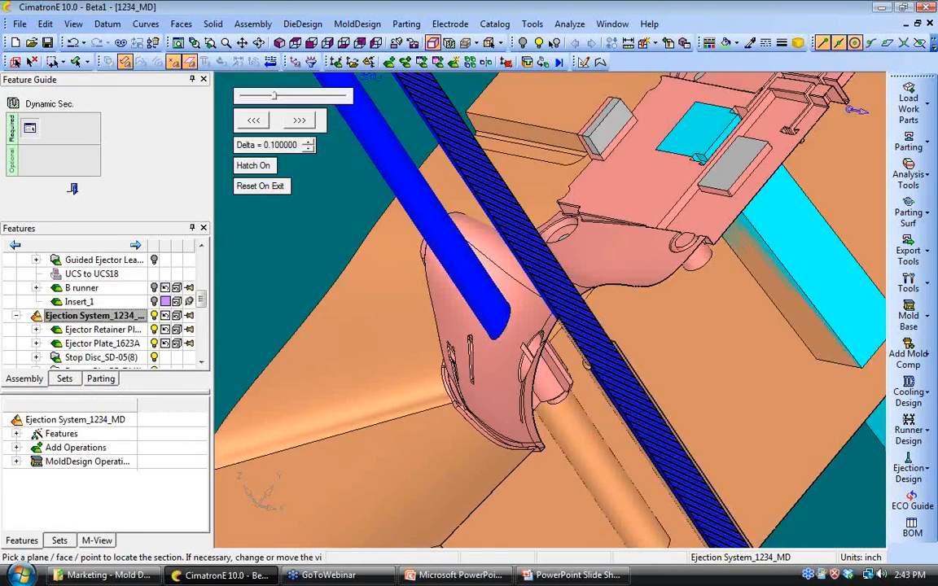
pyautogui.keyDown('ctrl'); pyautogui.moveTo(685, 379); pyautogui.dragTo(655, 335, button='right'); pyautogui.keyUp('ctrl')
pyautogui.keyDown('ctrl'); pyautogui.moveTo(647, 327); pyautogui.dragTo(554, 224, button='middle'); pyautogui.keyUp('ctrl')
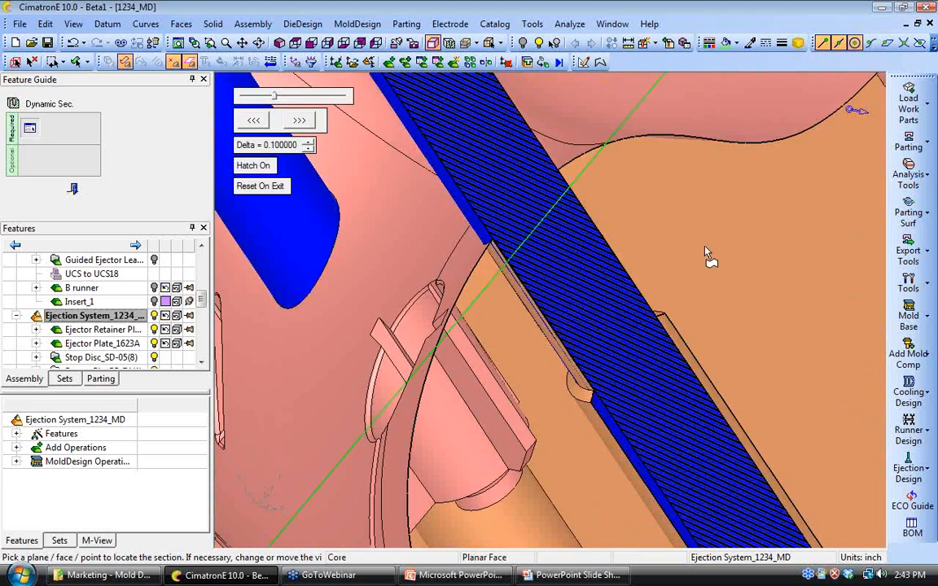
pyautogui.keyDown('ctrl'); pyautogui.moveTo(705, 247); pyautogui.dragTo(705, 291, button='right'); pyautogui.keyUp('ctrl')
pyautogui.keyDown('ctrl'); pyautogui.moveTo(705, 292); pyautogui.dragTo(692, 288); pyautogui.keyUp('ctrl')
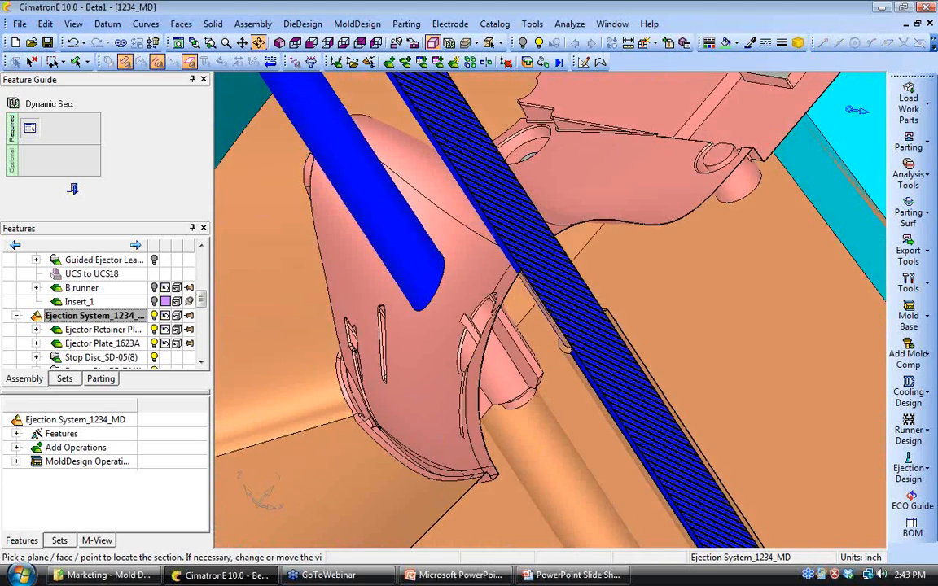
pyautogui.keyDown('ctrl'); pyautogui.moveTo(544, 323); pyautogui.dragTo(544, 360, button='right'); pyautogui.keyUp('ctrl')
pyautogui.click(73, 189)
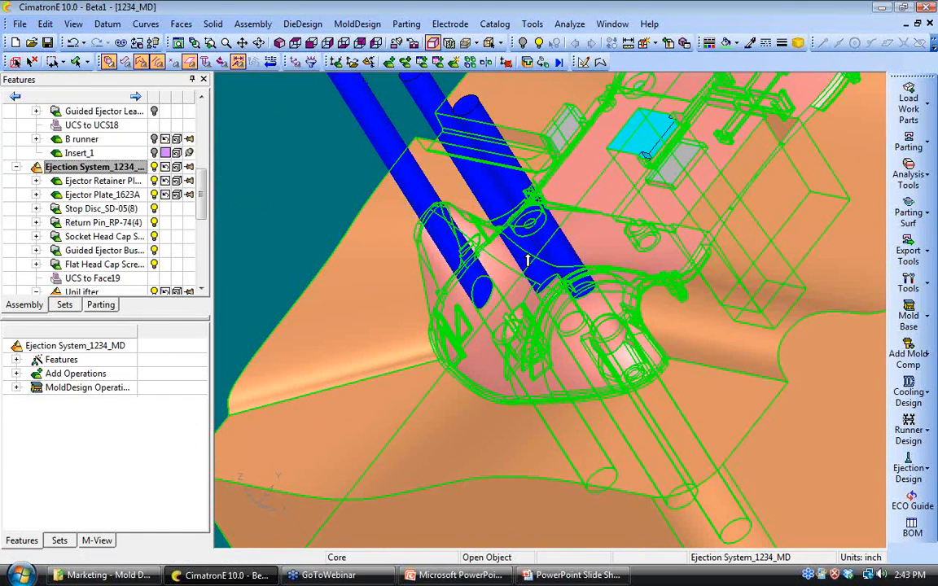
# Step: Trim the three ejector pins by the movable side with a shaped trim and no offset
pyautogui.keyDown('ctrl'); pyautogui.moveTo(528, 253); pyautogui.dragTo(559, 368, button='right'); pyautogui.keyUp('ctrl')
pyautogui.keyDown('ctrl'); pyautogui.moveTo(559, 368); pyautogui.dragTo(575, 312); pyautogui.keyUp('ctrl')
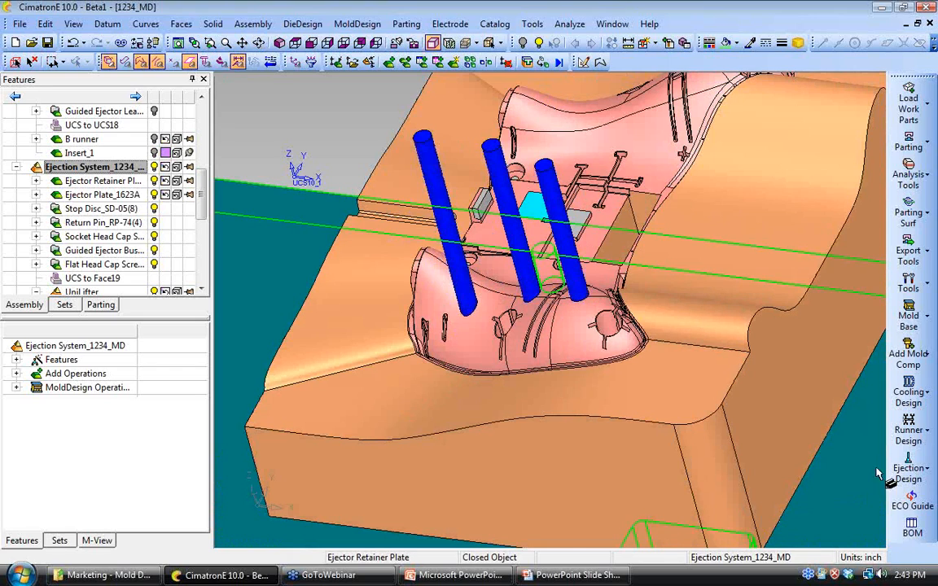
pyautogui.click(913, 475)
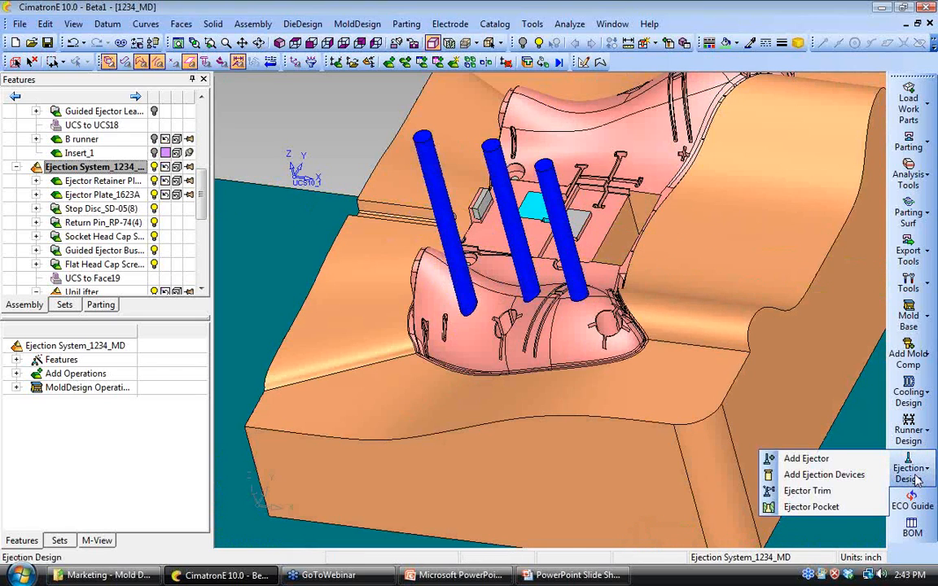
pyautogui.click(809, 491)
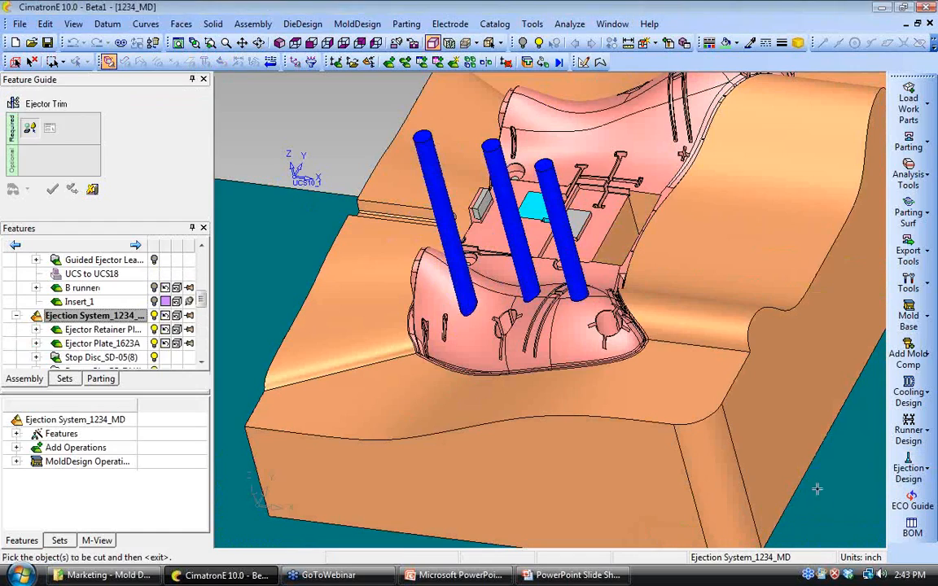
pyautogui.click(446, 232)
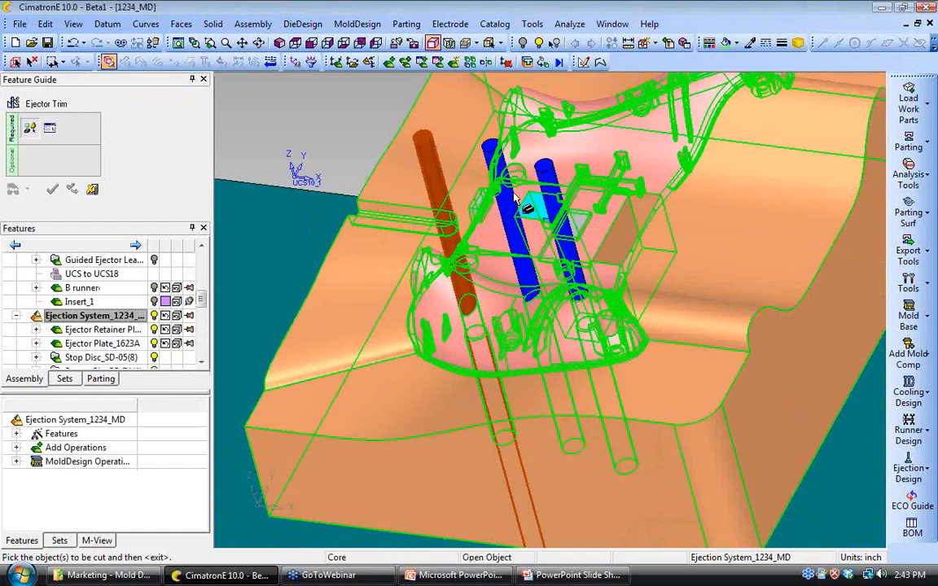
pyautogui.click(527, 224)
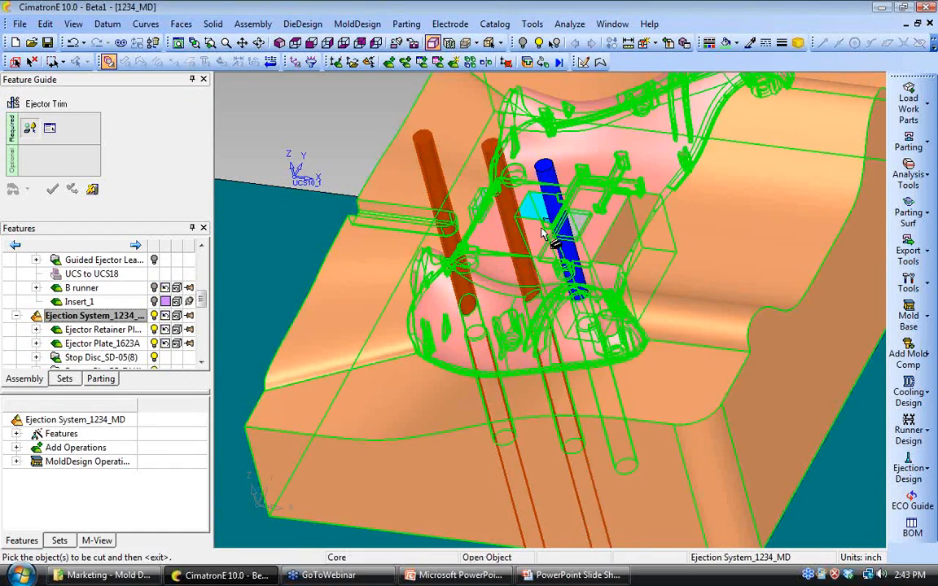
pyautogui.click(560, 248)
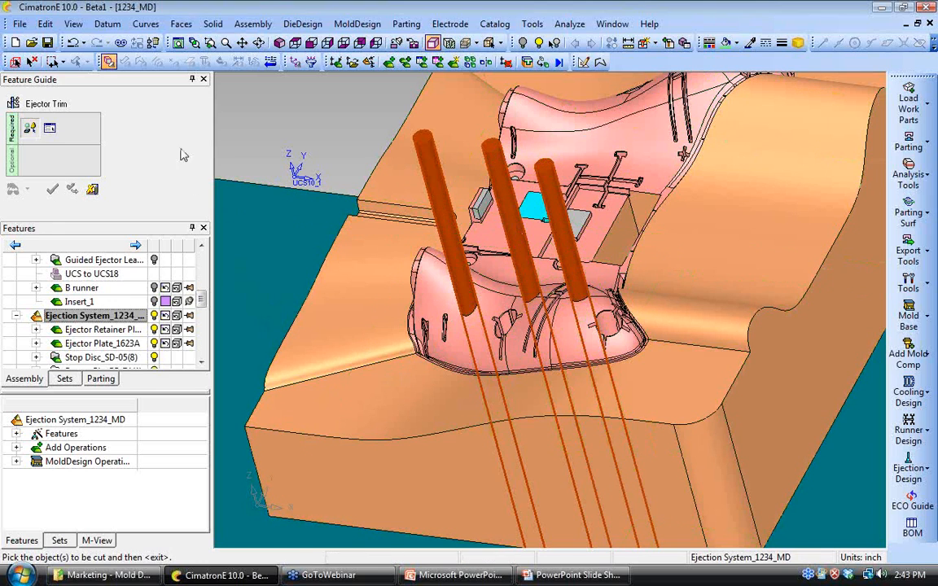
pyautogui.click(73, 188)
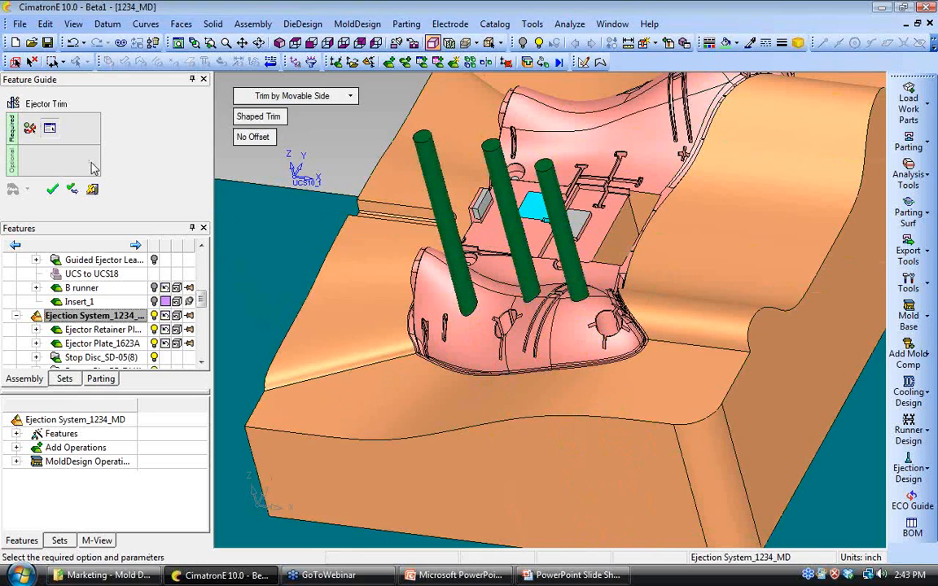
pyautogui.click(53, 190)
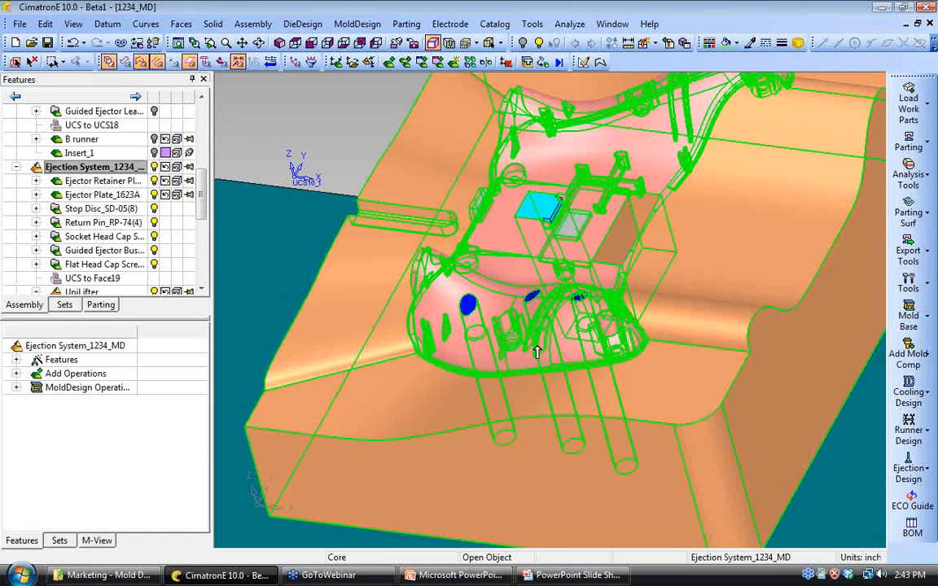
# Step: Activate the Movable Side assembly and show all of its components except the Ejection System
pyautogui.scroll(-4, 816, 491)
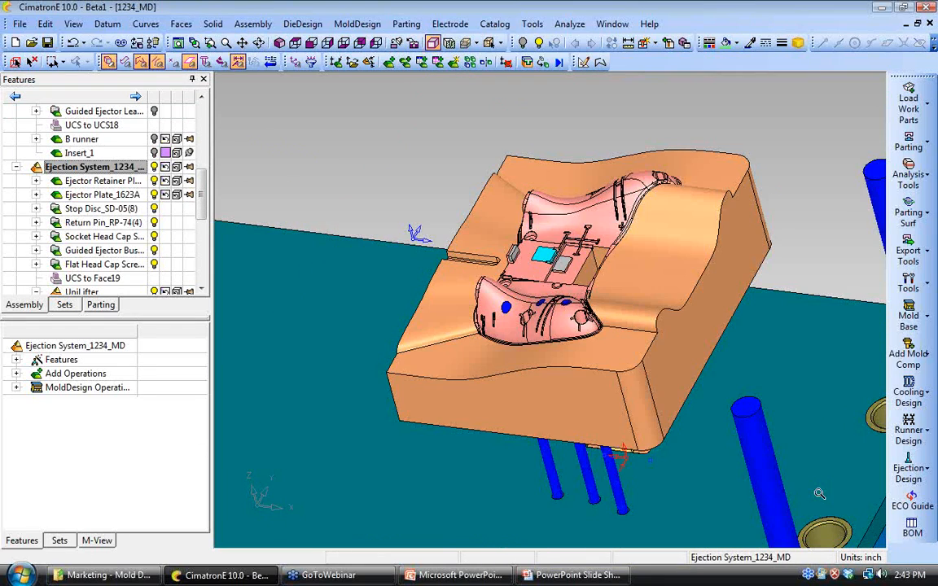
pyautogui.keyDown('ctrl'); pyautogui.moveTo(817, 491); pyautogui.dragTo(644, 383); pyautogui.keyUp('ctrl')
pyautogui.keyDown('ctrl'); pyautogui.moveTo(645, 384); pyautogui.dragTo(689, 325, button='right'); pyautogui.keyUp('ctrl')
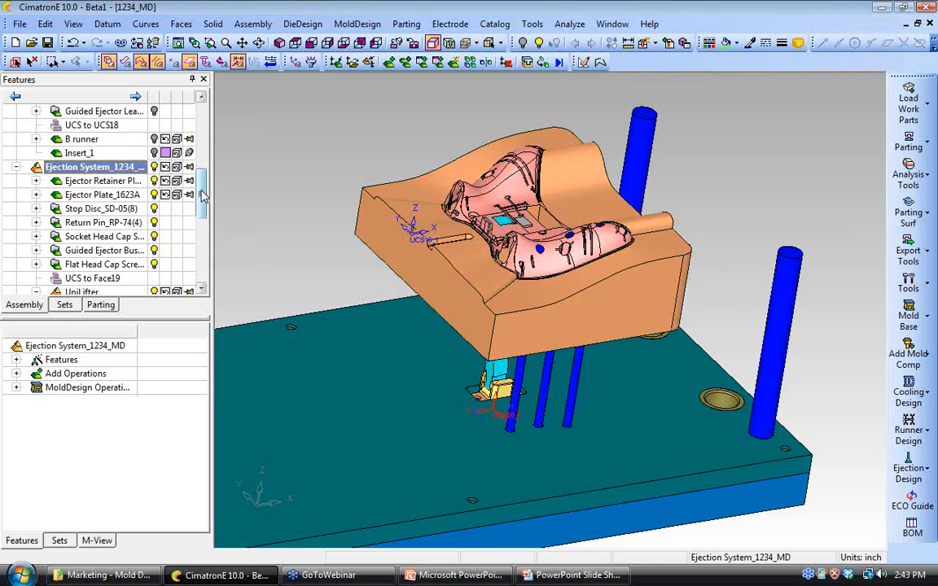
pyautogui.moveTo(201, 196); pyautogui.dragTo(201, 122)
pyautogui.click(122, 139)
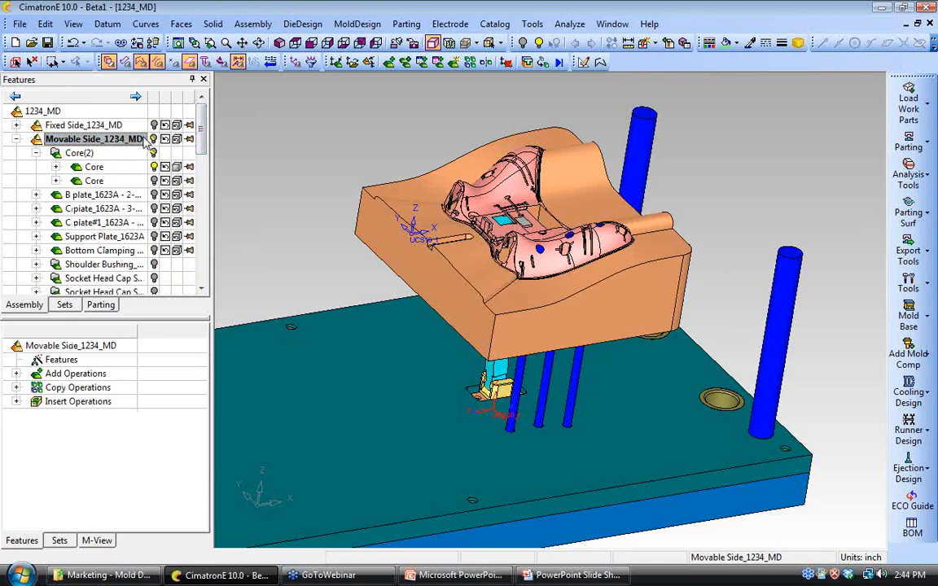
pyautogui.rightClick(157, 140)
pyautogui.click(232, 176)
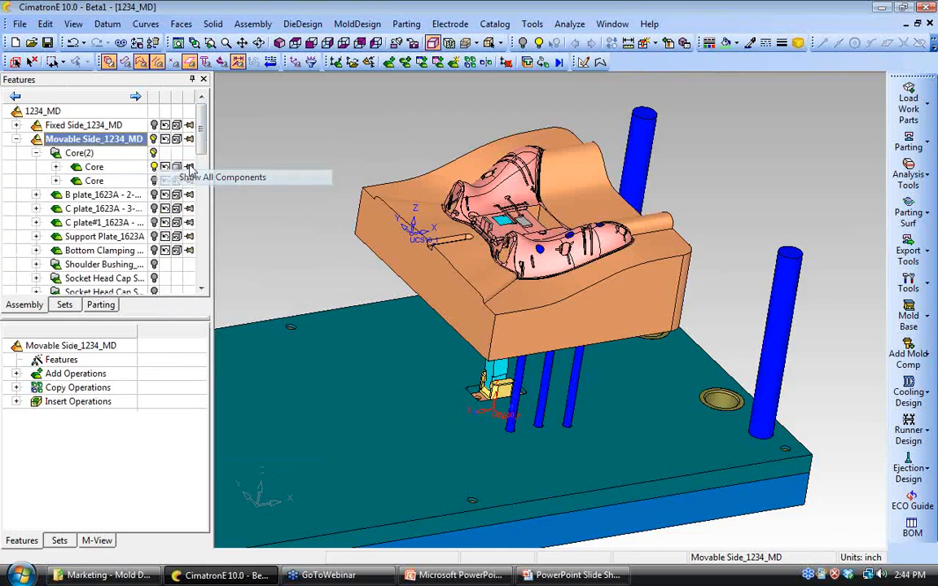
pyautogui.click(197, 173)
pyautogui.scroll(-5, 197, 173)
pyautogui.scroll(3, 162, 171)
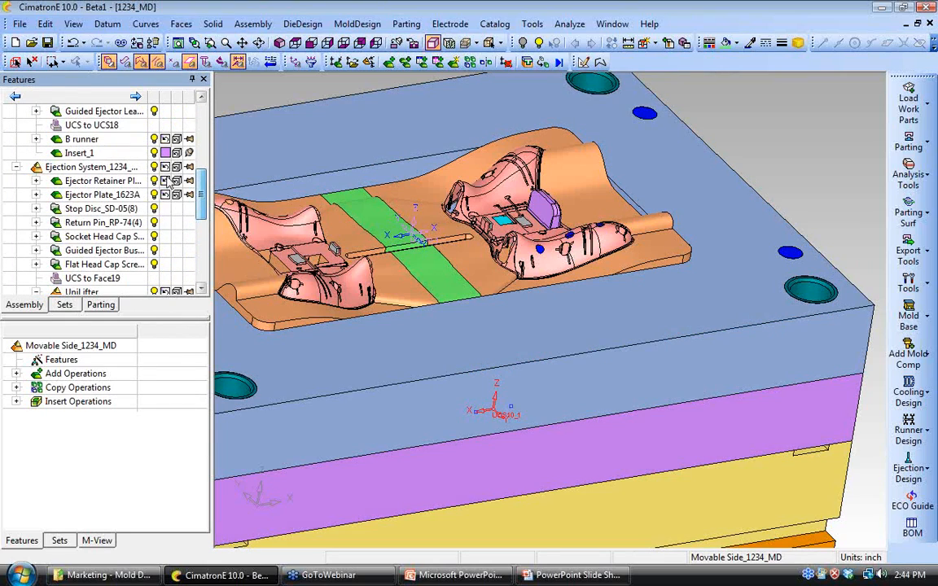
pyautogui.click(159, 167)
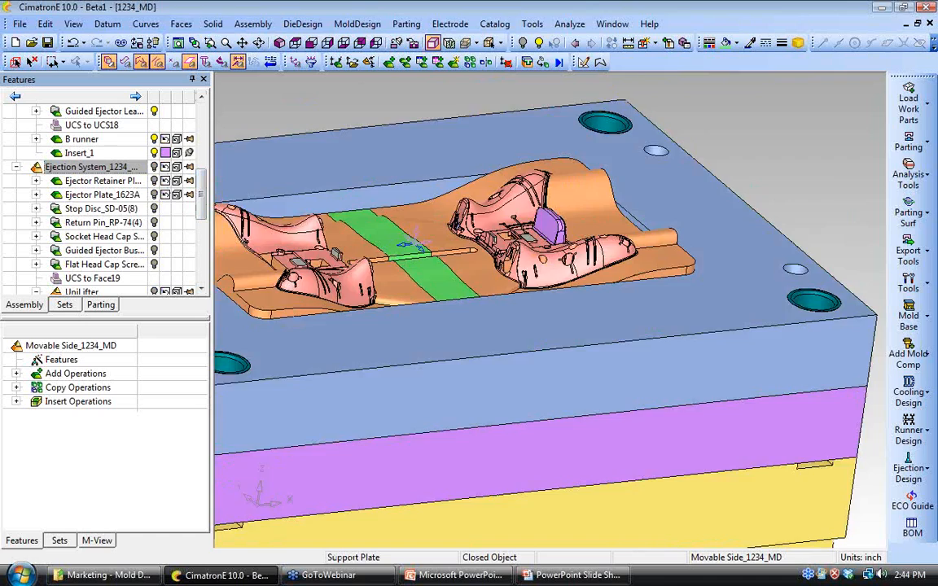
# Step: Create a cooling plane parallel to the top face of the plate surrounding the cores, offset 1.375 down into the plate
pyautogui.moveTo(404, 244); pyautogui.dragTo(384, 165, button='middle')
pyautogui.click(909, 393)
pyautogui.click(816, 385)
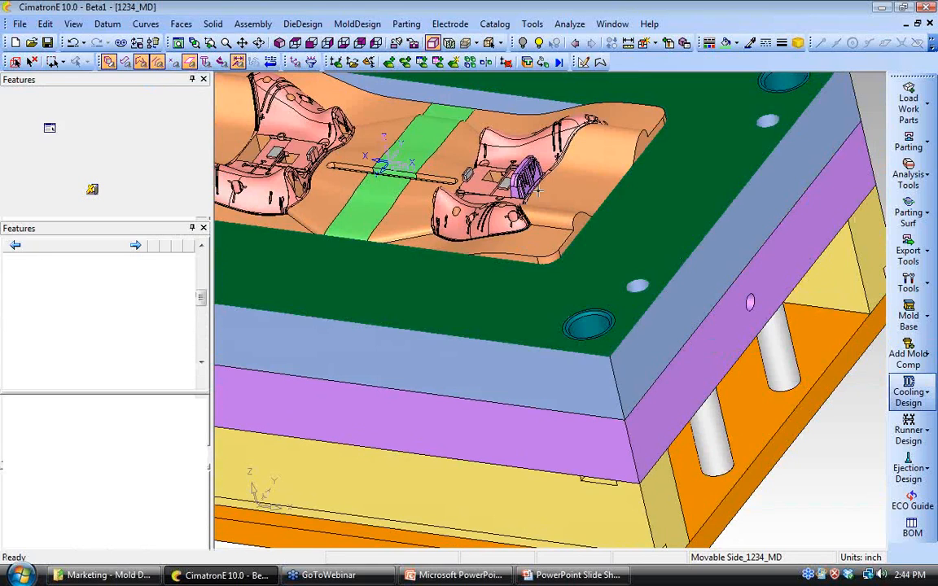
pyautogui.scroll(-4, 538, 190)
pyautogui.click(626, 243)
pyautogui.click(254, 96)
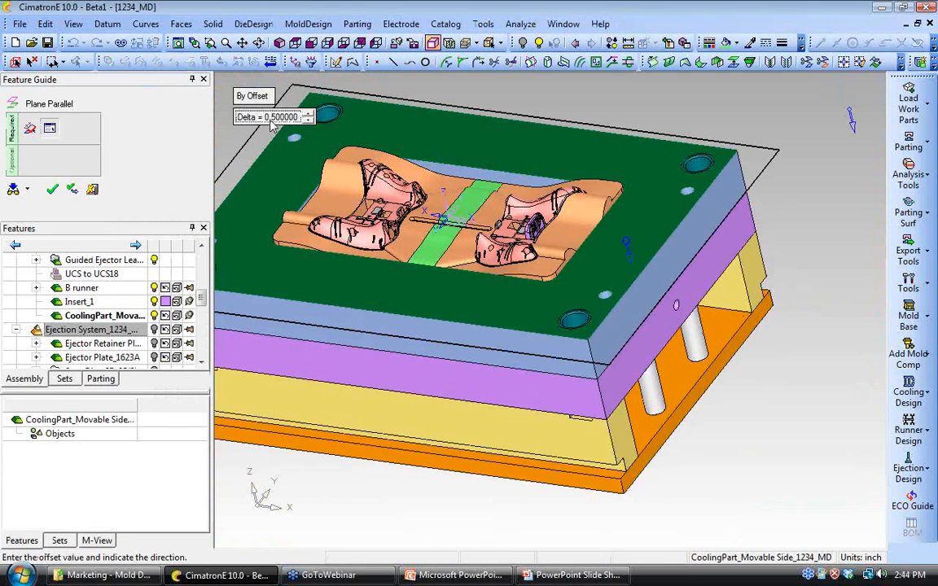
pyautogui.click(273, 119)
pyautogui.write('1.375')
pyautogui.press('Return')
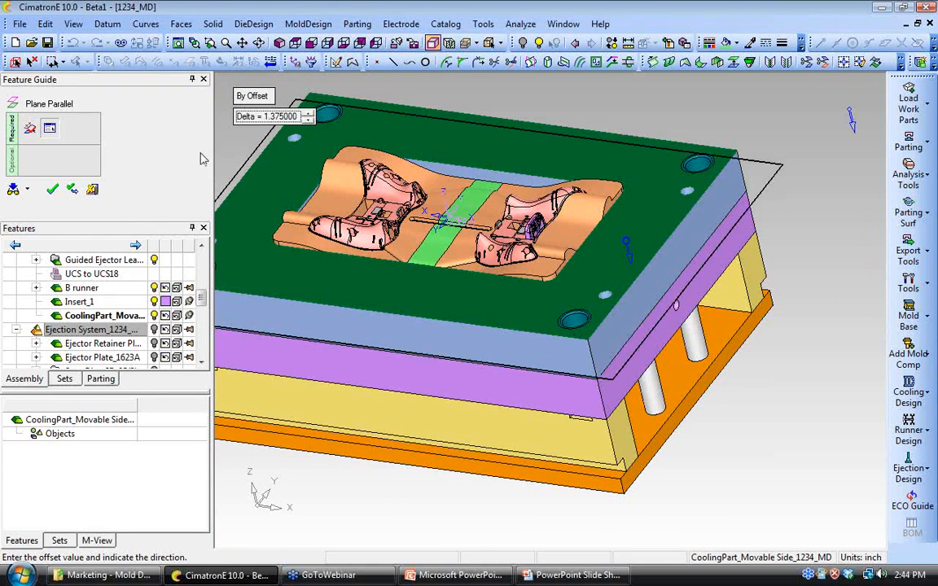
pyautogui.click(52, 189)
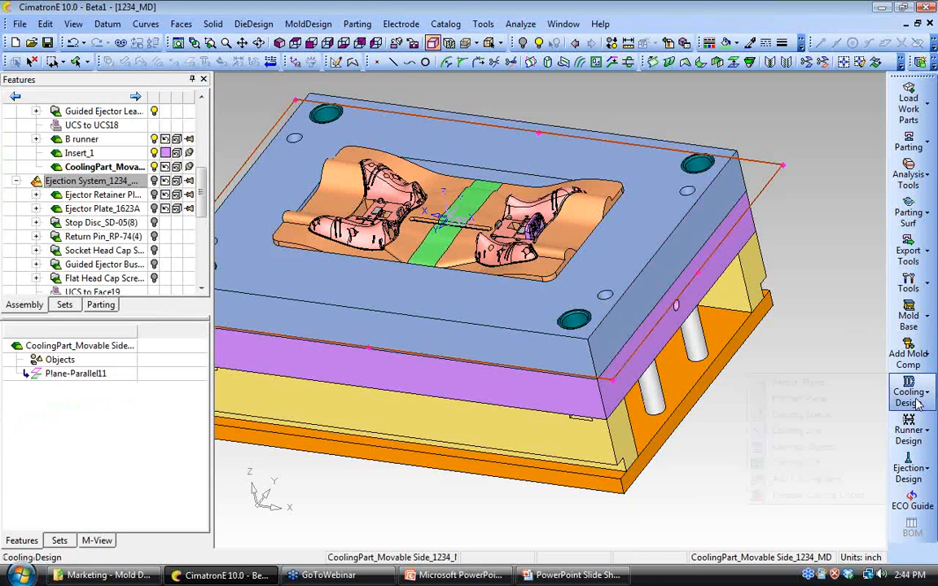
# Step: Start a cooling line sketch on the cooling plane and reference the right core's outer side edge, lower edge and the edge beside the green insert
pyautogui.click(909, 396)
pyautogui.click(801, 414)
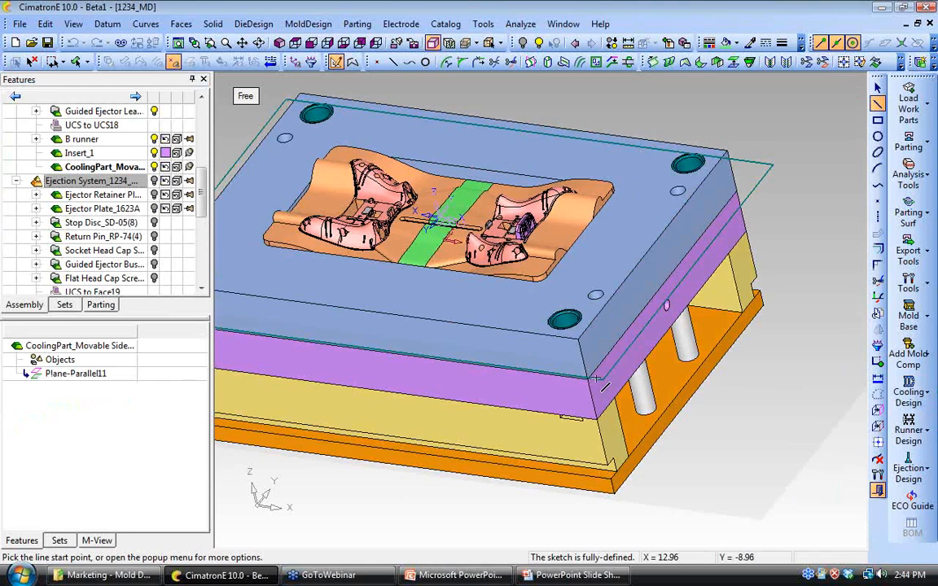
pyautogui.click(295, 43)
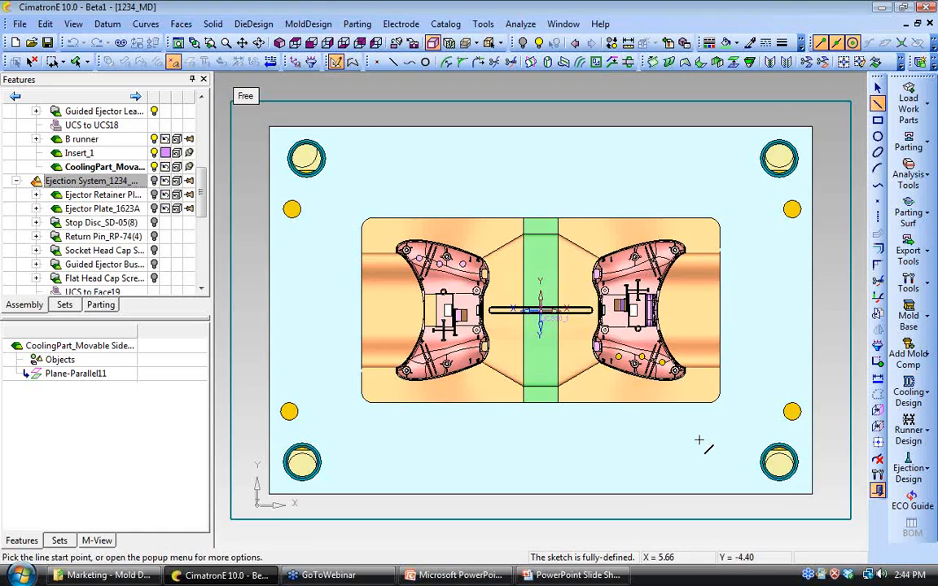
pyautogui.scroll(3, 698, 440)
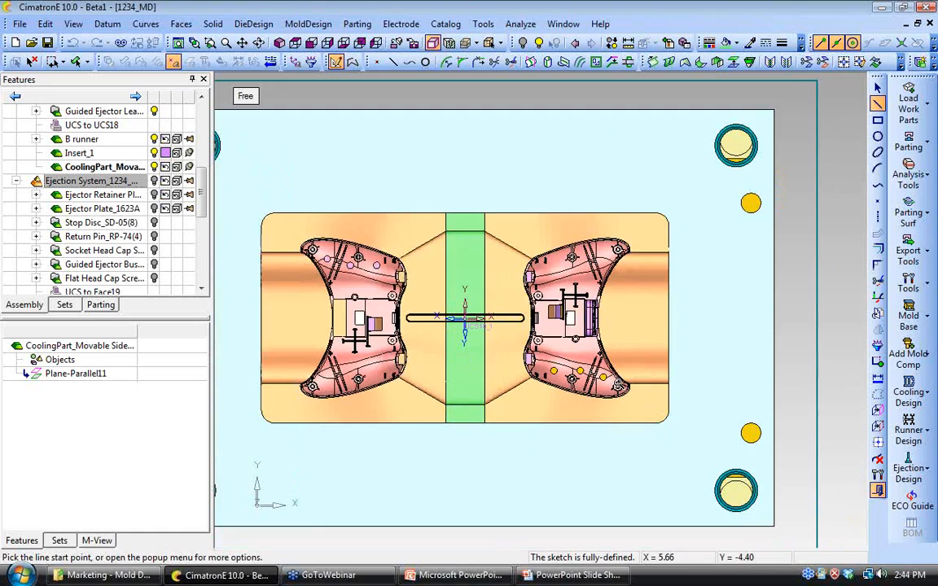
pyautogui.keyDown('ctrl'); pyautogui.moveTo(698, 440); pyautogui.dragTo(659, 417, button='middle'); pyautogui.keyUp('ctrl')
pyautogui.scroll(1, 659, 417)
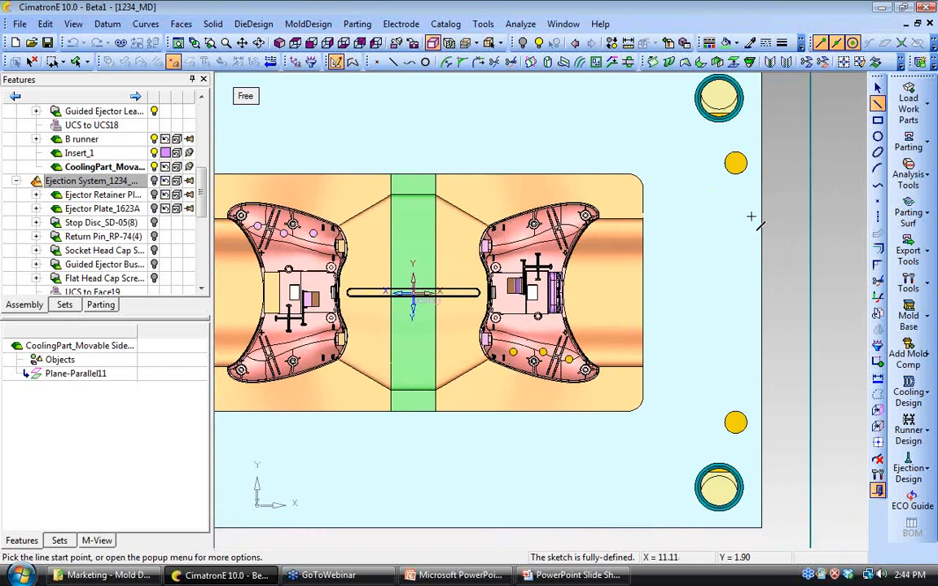
pyautogui.click(877, 425)
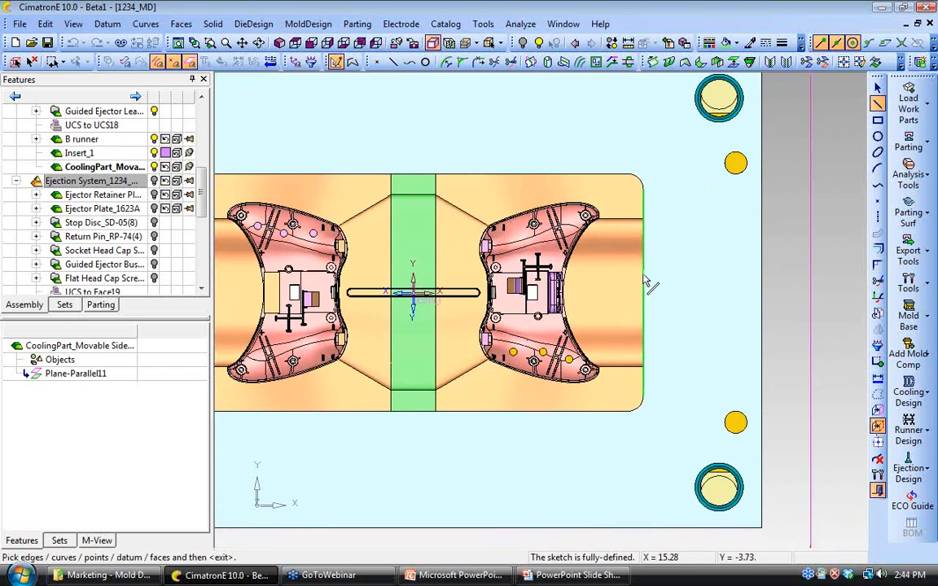
pyautogui.click(645, 281)
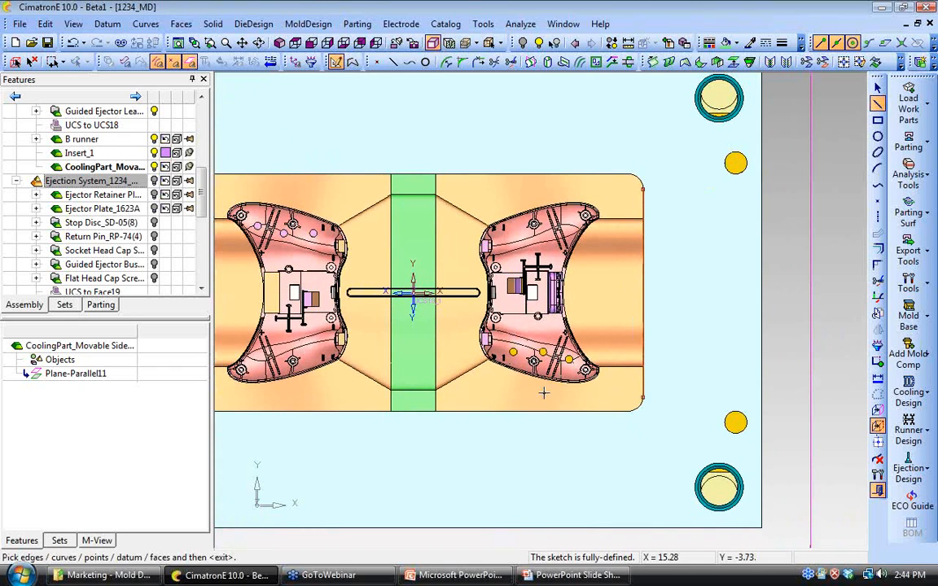
pyautogui.click(437, 354)
pyautogui.middleClick(514, 307)
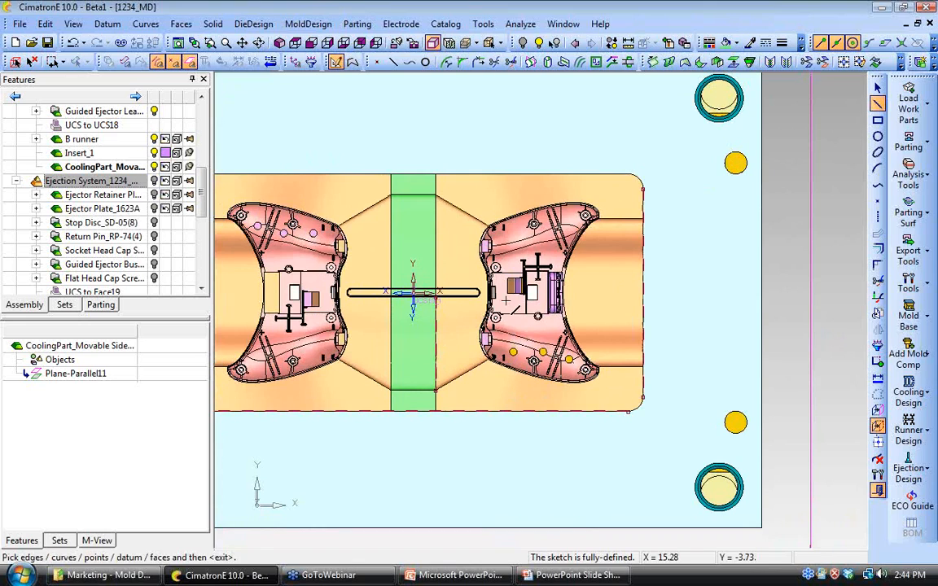
# Step: Sketch five horizontal and vertical cooling lines around the right core, with two running out past the plate's side, and finish the sketch
pyautogui.click(780, 210)
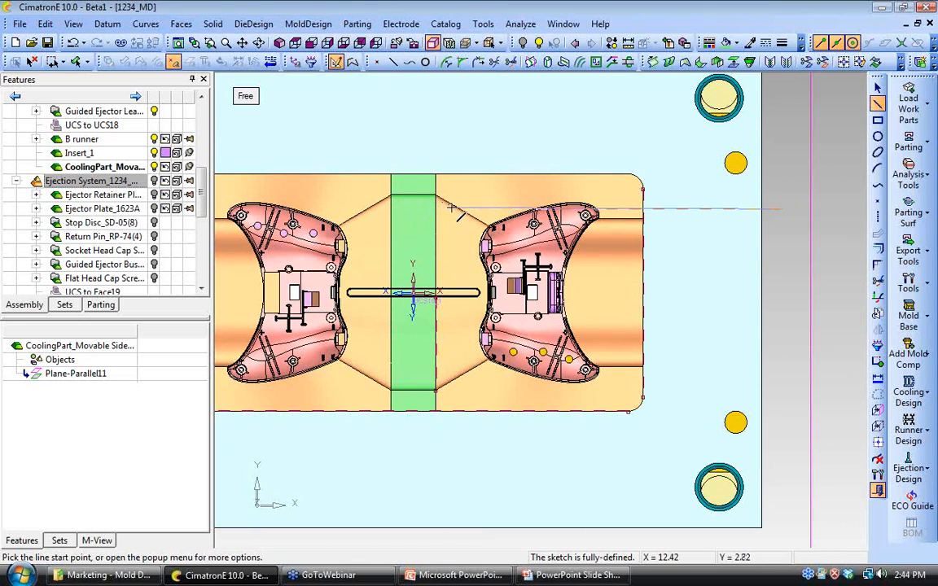
pyautogui.click(454, 210)
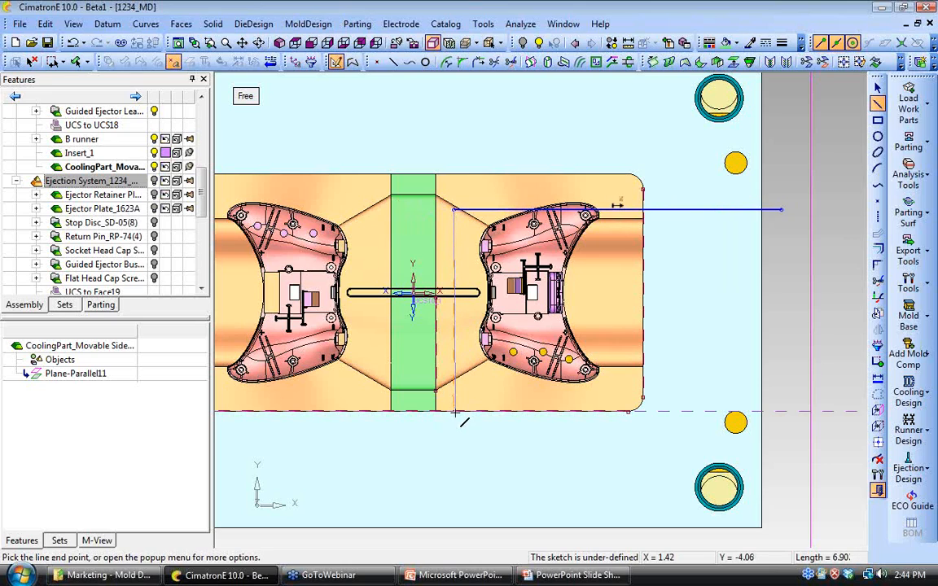
pyautogui.click(529, 394)
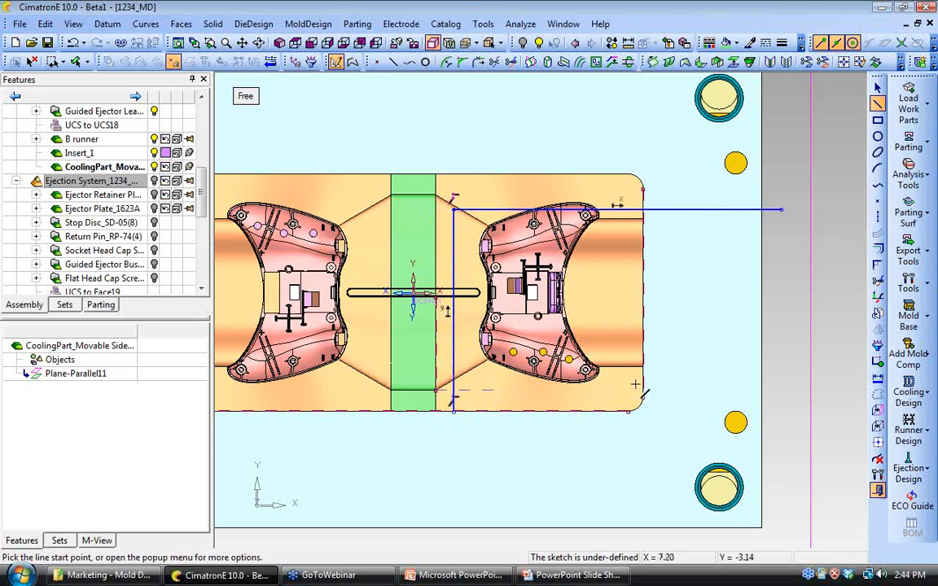
pyautogui.click(642, 379)
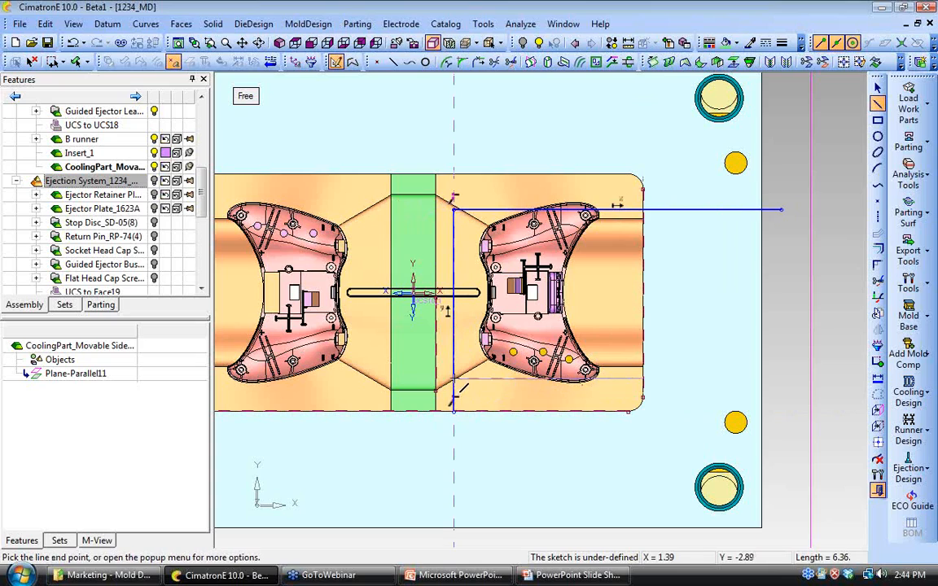
pyautogui.click(539, 379)
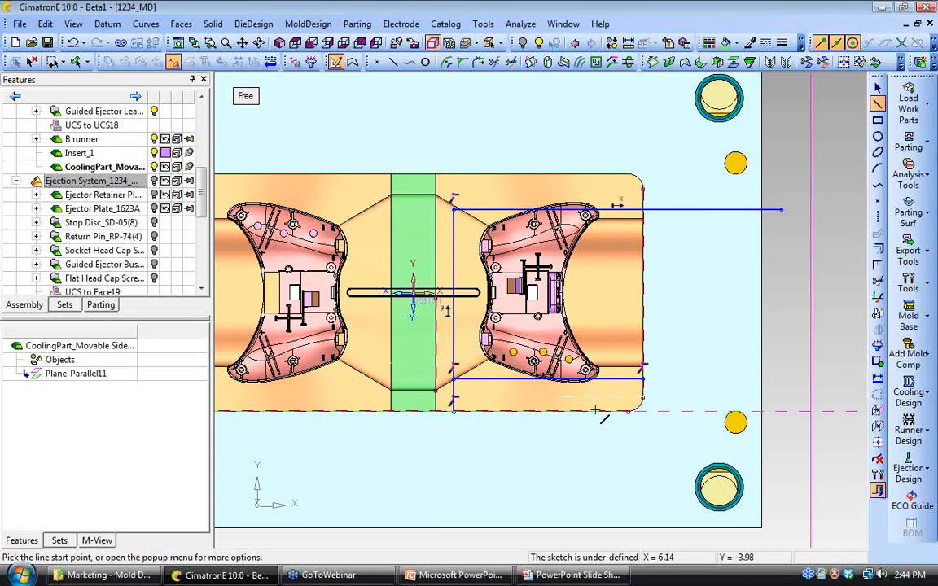
pyautogui.click(586, 283)
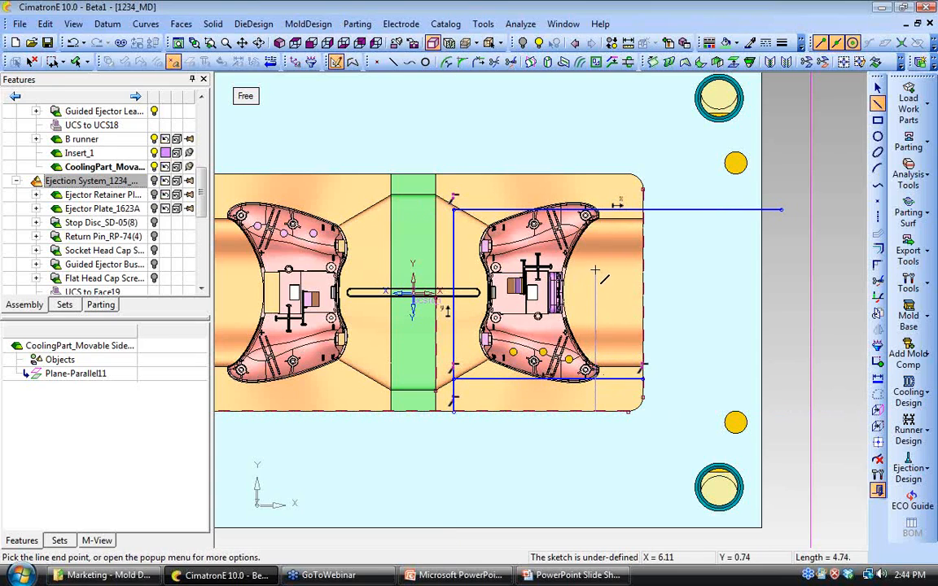
pyautogui.click(781, 270)
pyautogui.rightClick(785, 356)
pyautogui.click(777, 347)
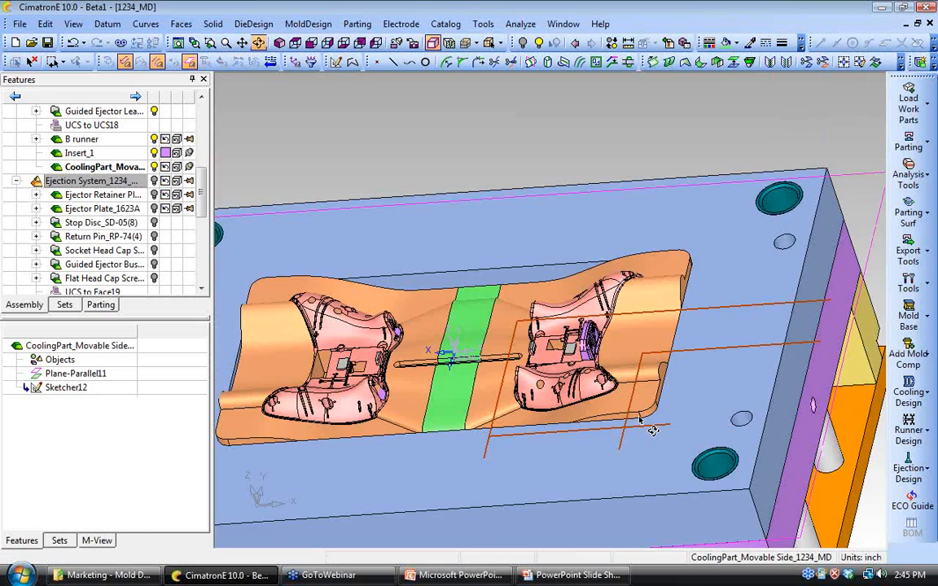
# Step: Start creating cooling objects from the cooling sketch and make the first Core component transparent
pyautogui.click(908, 391)
pyautogui.click(781, 446)
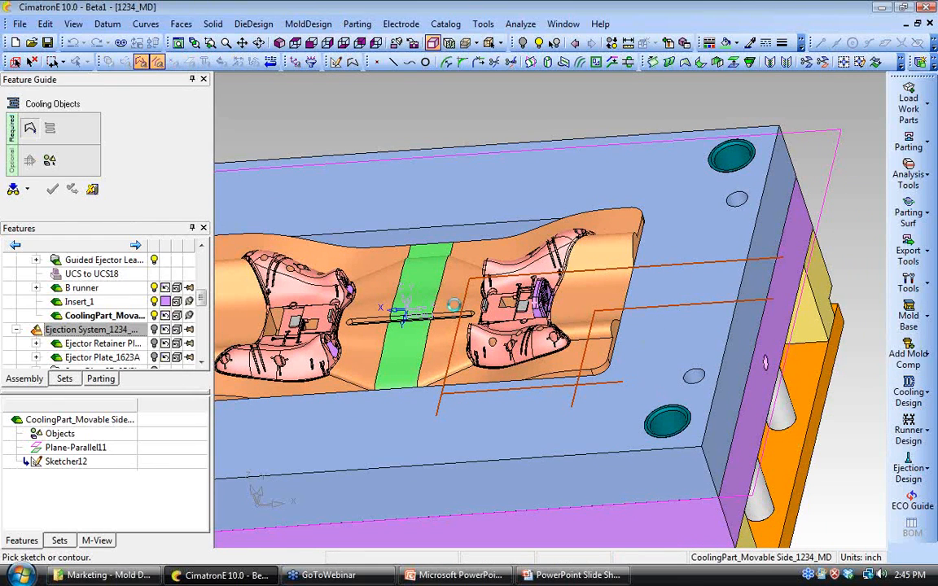
pyautogui.click(451, 310)
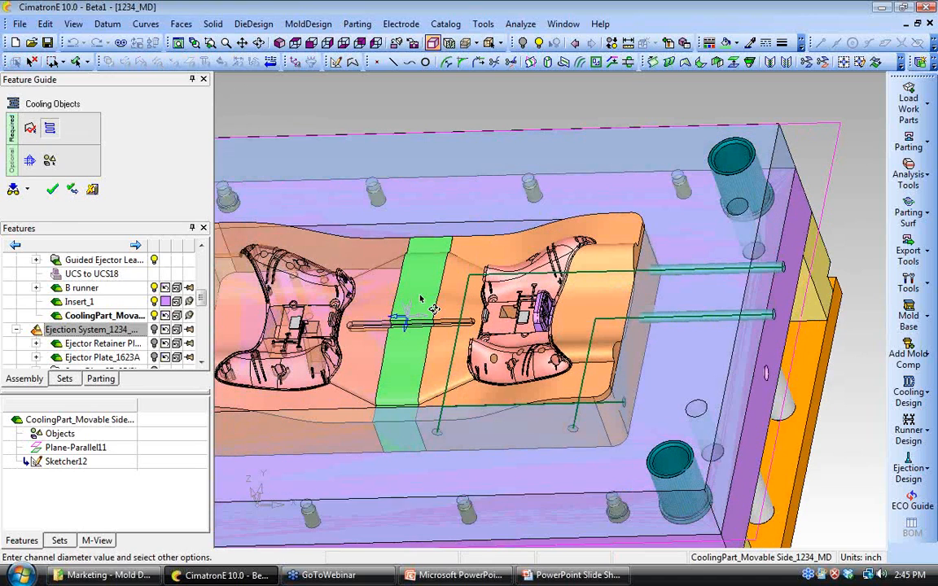
pyautogui.scroll(1, 201, 299)
pyautogui.scroll(5, 201, 299)
pyautogui.click(93, 273)
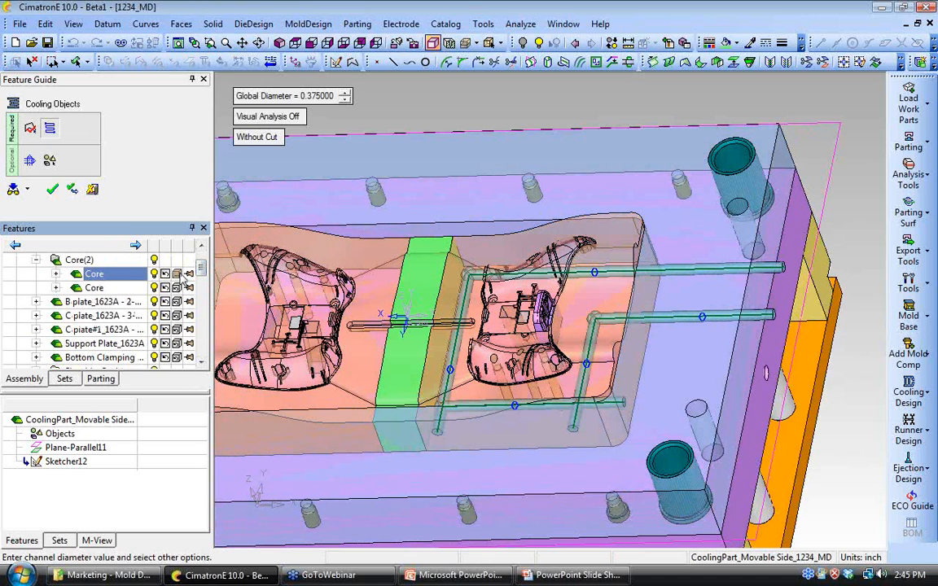
pyautogui.keyDown('ctrl'); pyautogui.moveTo(448, 370); pyautogui.dragTo(499, 420); pyautogui.keyUp('ctrl')
pyautogui.keyDown('ctrl'); pyautogui.moveTo(624, 424); pyautogui.dragTo(535, 347, button='middle'); pyautogui.keyUp('ctrl')
pyautogui.keyDown('ctrl'); pyautogui.moveTo(535, 347); pyautogui.dragTo(533, 353); pyautogui.keyUp('ctrl')
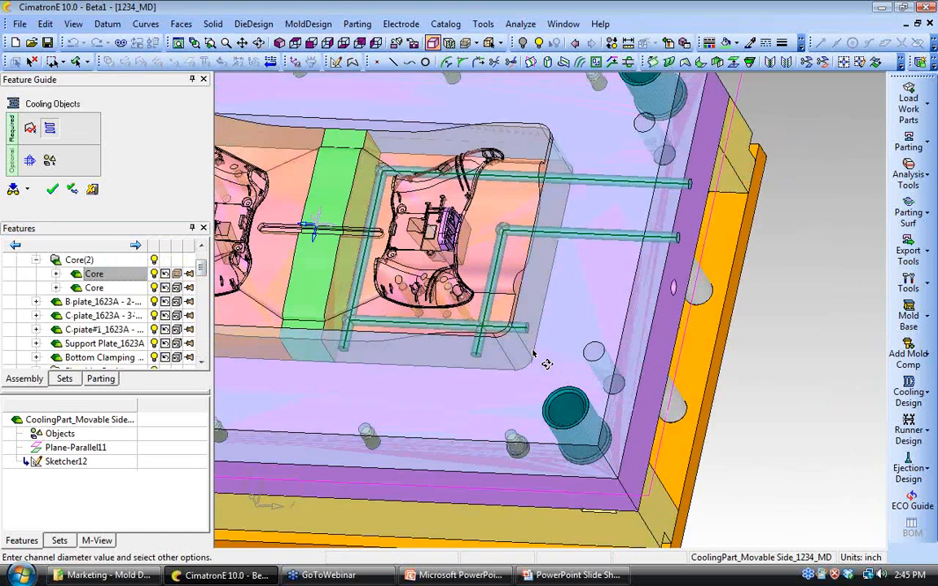
# Step: Set the global diameter of the cooling channels to 7/16
pyautogui.click(285, 96)
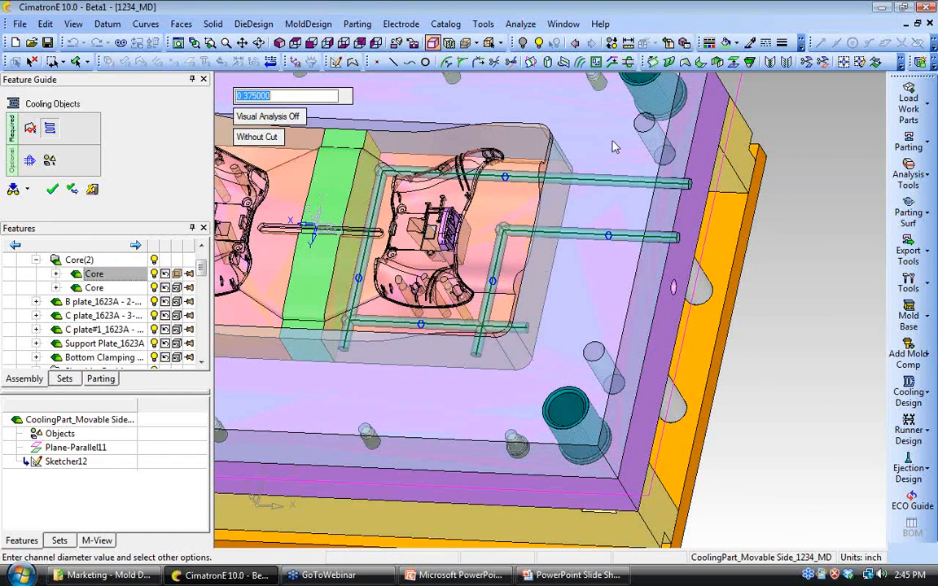
pyautogui.write('7/16')
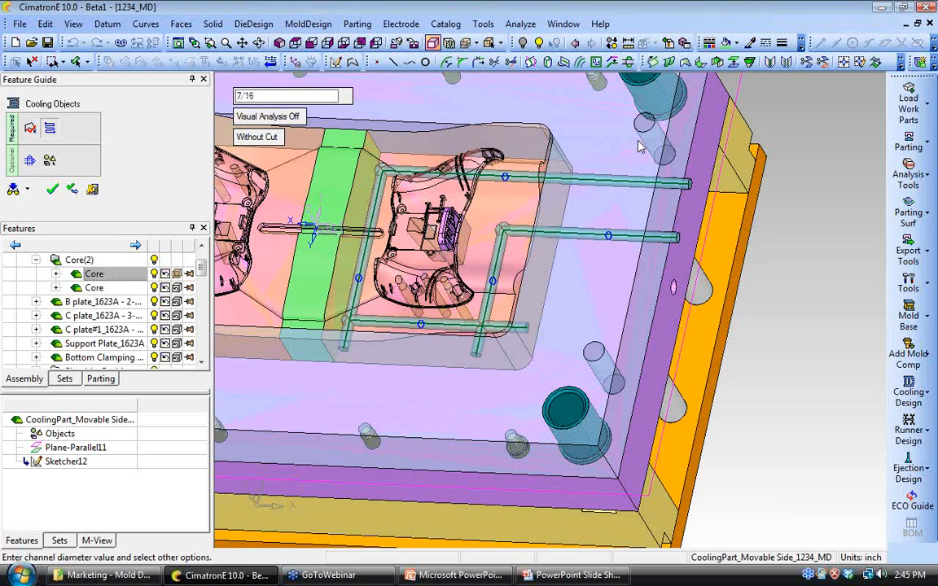
pyautogui.press('Return')
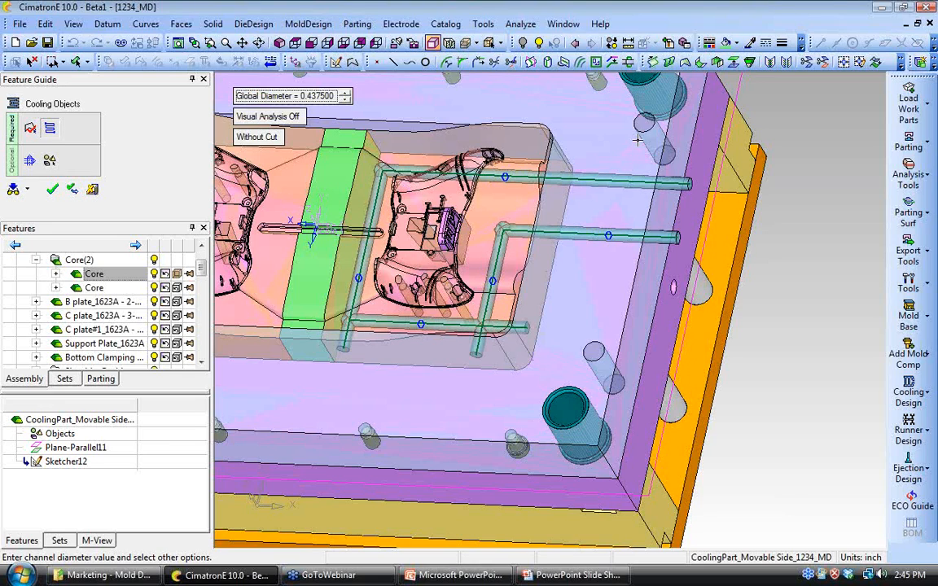
# Step: Turn on visual analysis with an offset of 0.375 and examine the channels' clearance to the ejector pin holes and surrounding faces
pyautogui.click(267, 116)
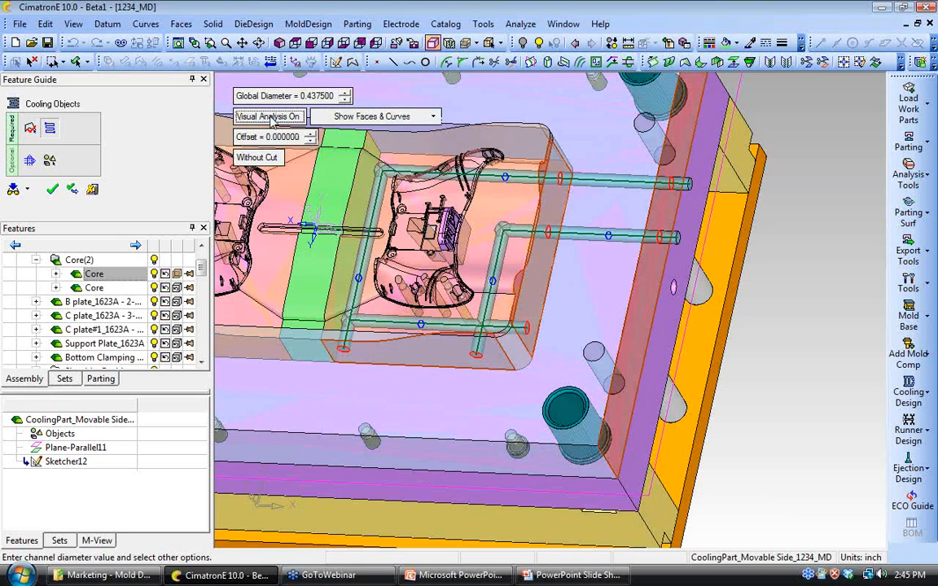
pyautogui.click(310, 135)
pyautogui.click(310, 134)
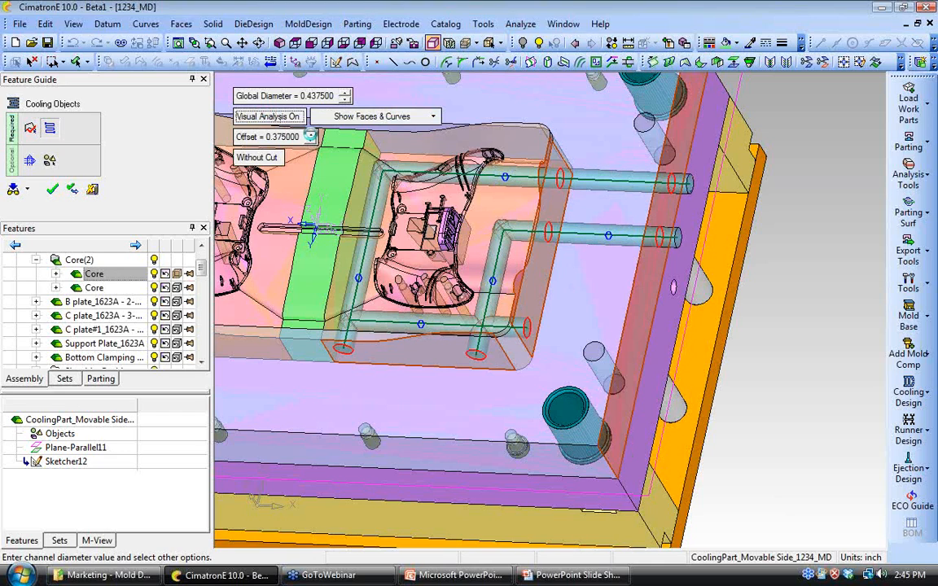
pyautogui.click(310, 134)
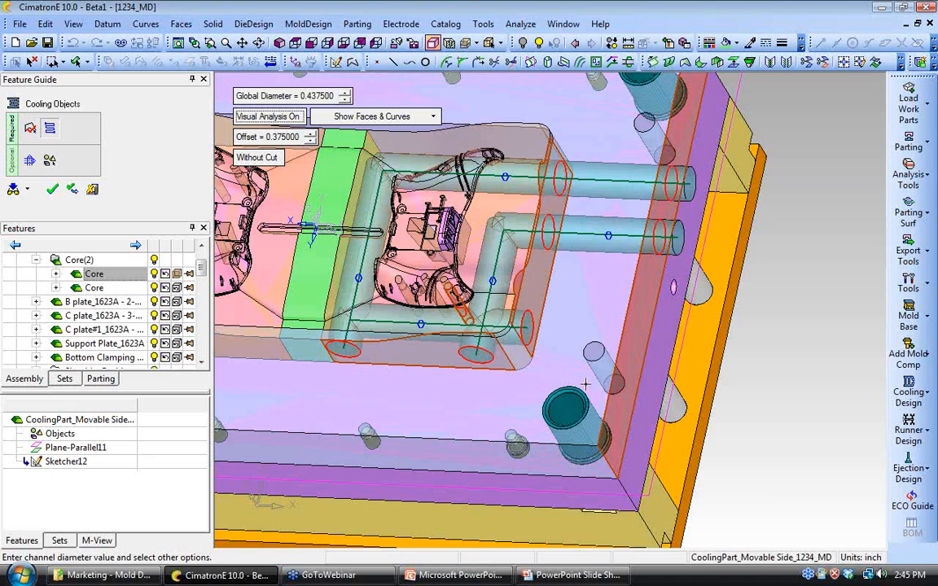
pyautogui.keyDown('ctrl'); pyautogui.moveTo(359, 278); pyautogui.dragTo(385, 286, button='middle'); pyautogui.keyUp('ctrl')
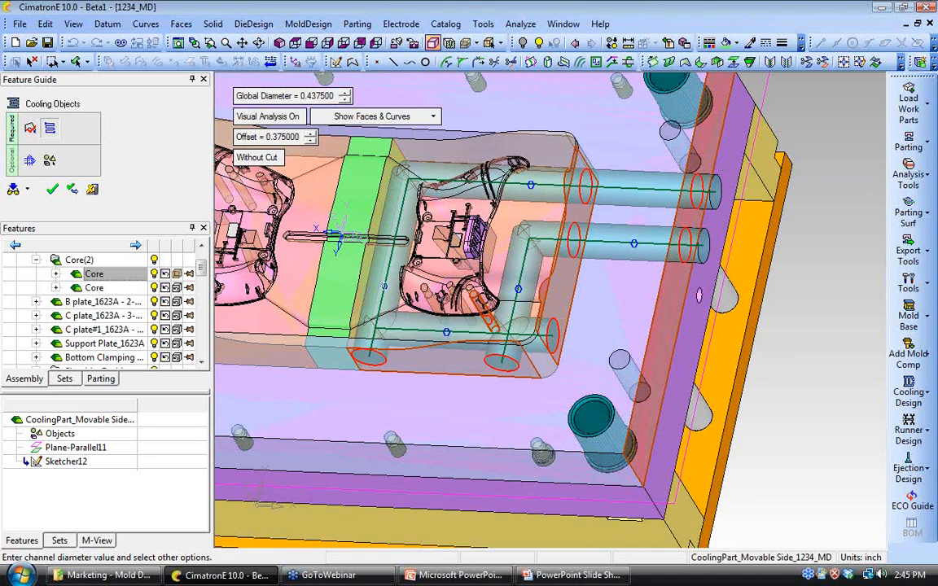
pyautogui.keyDown('ctrl'); pyautogui.moveTo(384, 286); pyautogui.dragTo(443, 304, button='right'); pyautogui.keyUp('ctrl')
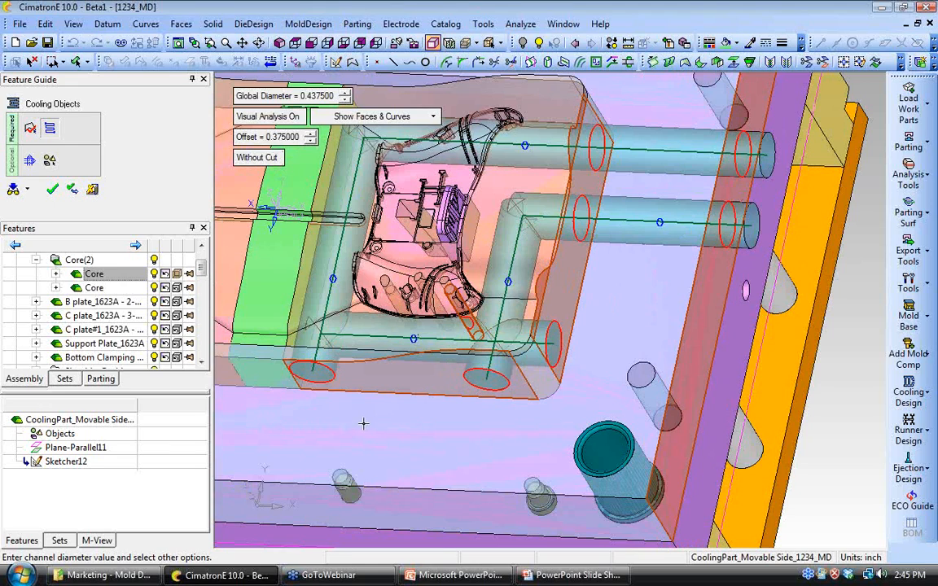
# Step: Set the cooling channels to With Cut and create them in the core and B plate
pyautogui.click(261, 160)
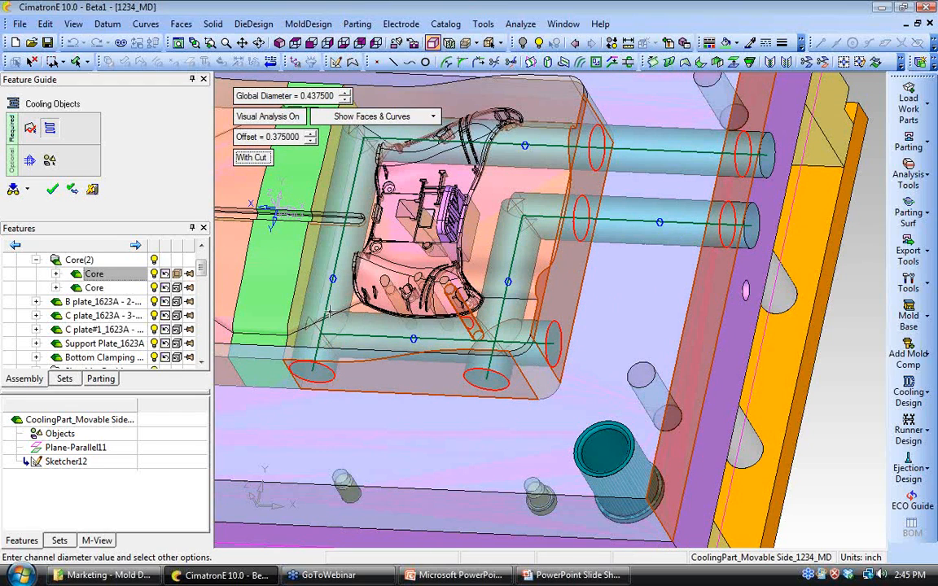
pyautogui.click(52, 188)
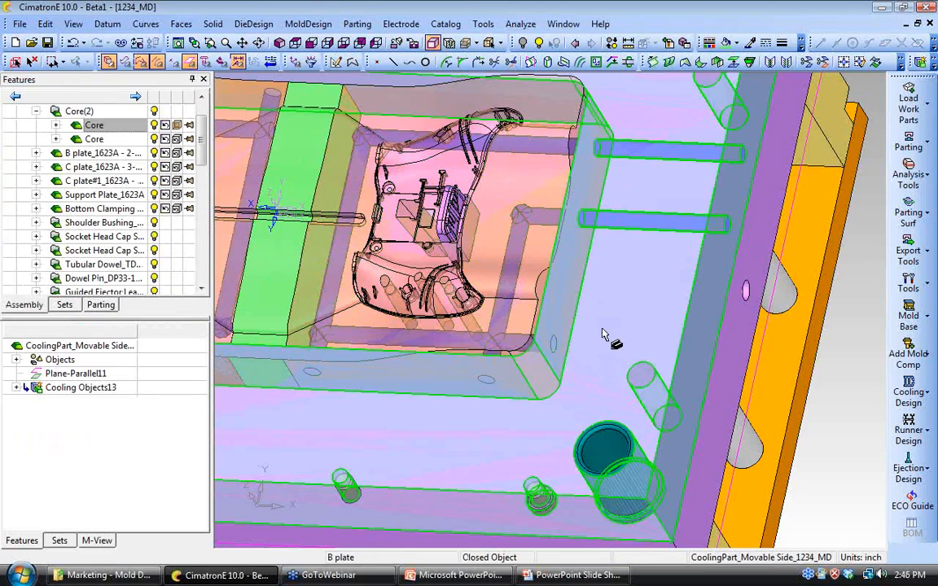
pyautogui.keyDown('ctrl'); pyautogui.moveTo(602, 327); pyautogui.dragTo(602, 375, button='right'); pyautogui.keyUp('ctrl')
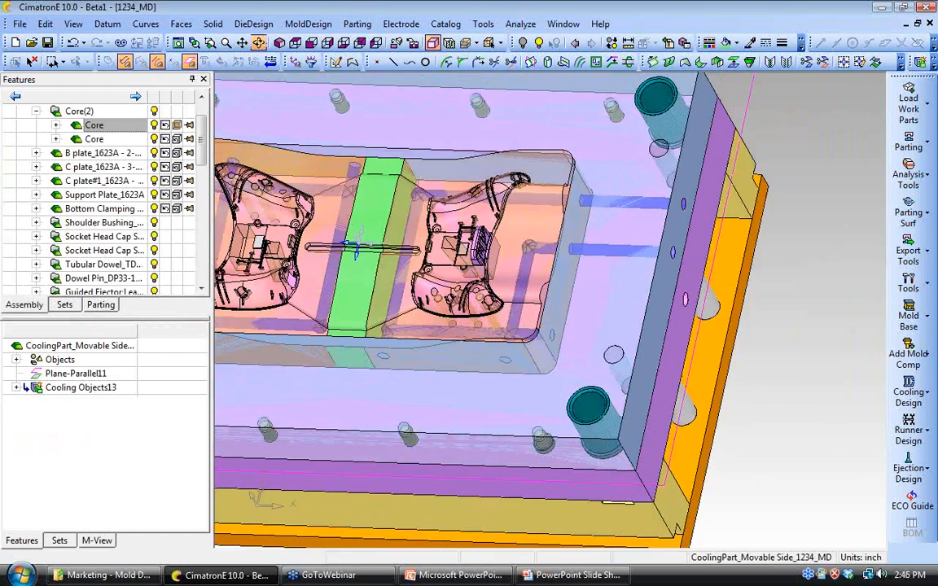
pyautogui.keyDown('ctrl'); pyautogui.moveTo(717, 488); pyautogui.dragTo(754, 454); pyautogui.keyUp('ctrl')
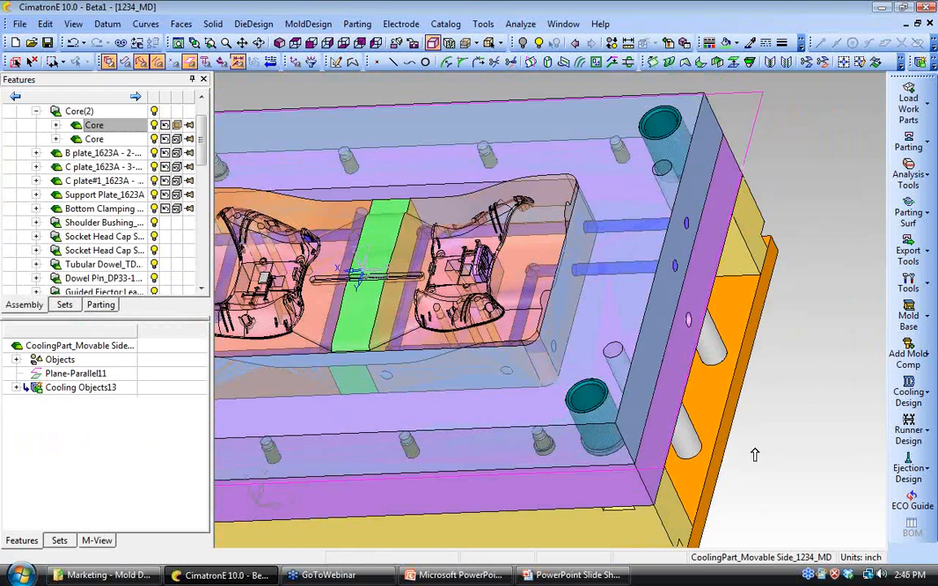
# Step: Isolate the first Core component by hiding all the others and examine its drilled cooling channels
pyautogui.rightClick(118, 133)
pyautogui.click(169, 298)
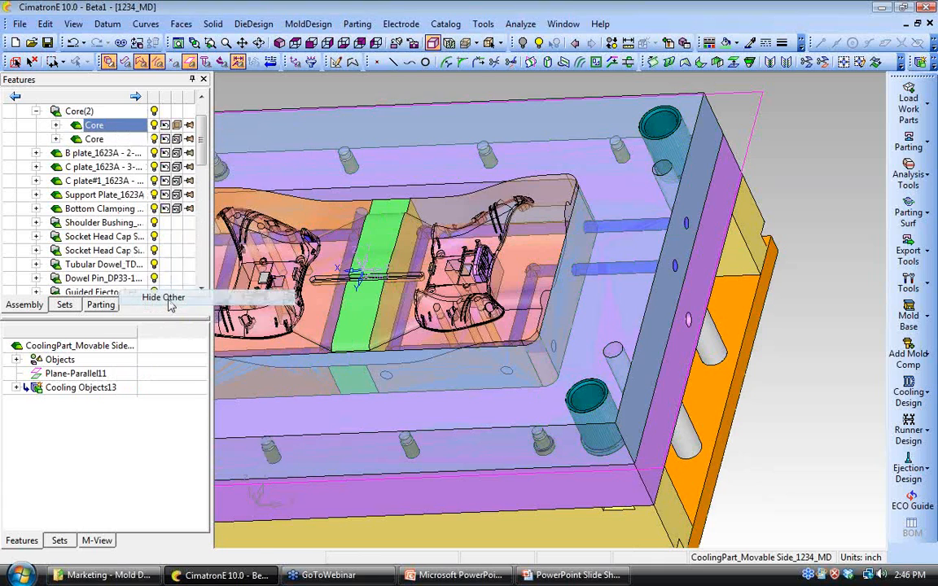
pyautogui.keyDown('ctrl'); pyautogui.moveTo(487, 429); pyautogui.dragTo(505, 395); pyautogui.keyUp('ctrl')
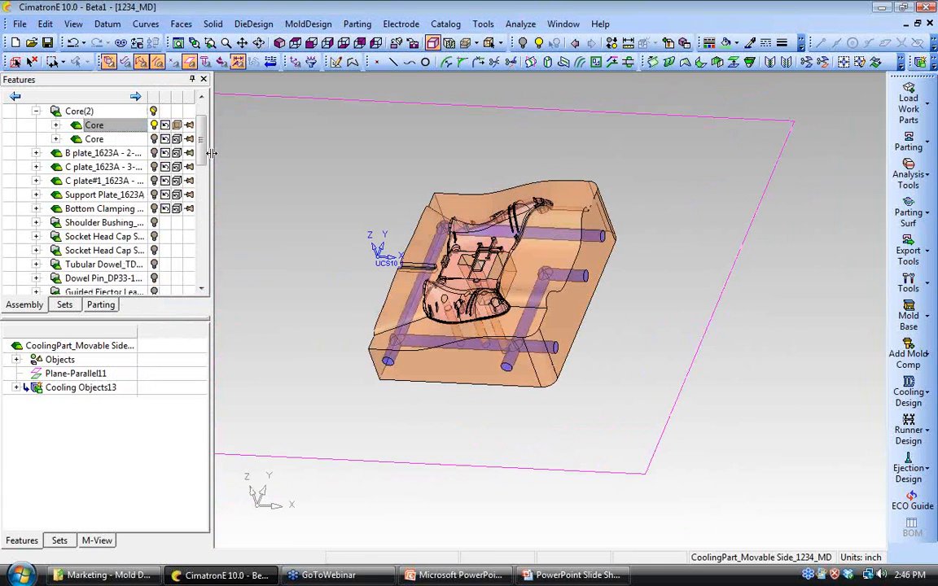
# Step: Activate the Movable Side assembly and inspect the isolated core's channels from another angle
pyautogui.scroll(1, 109, 114)
pyautogui.rightClick(78, 139)
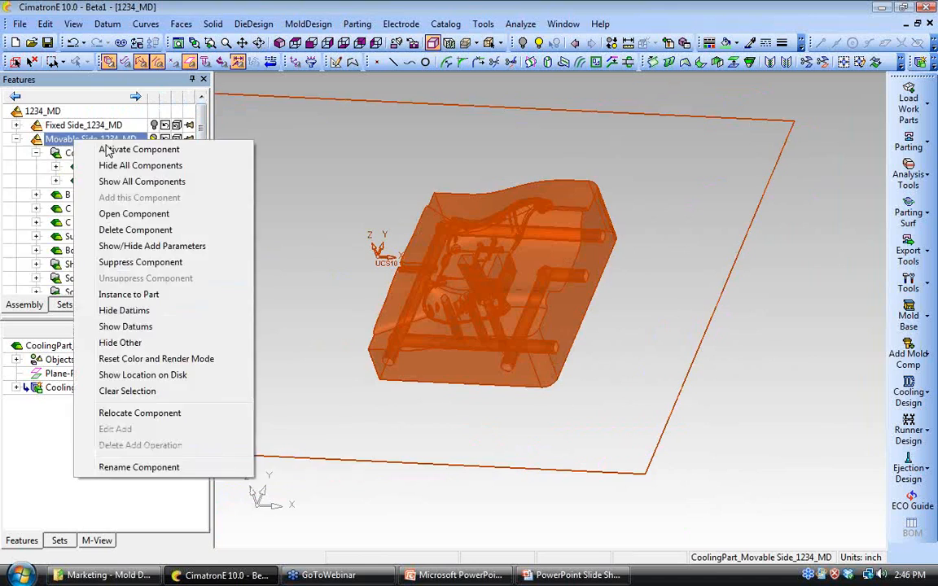
pyautogui.click(108, 150)
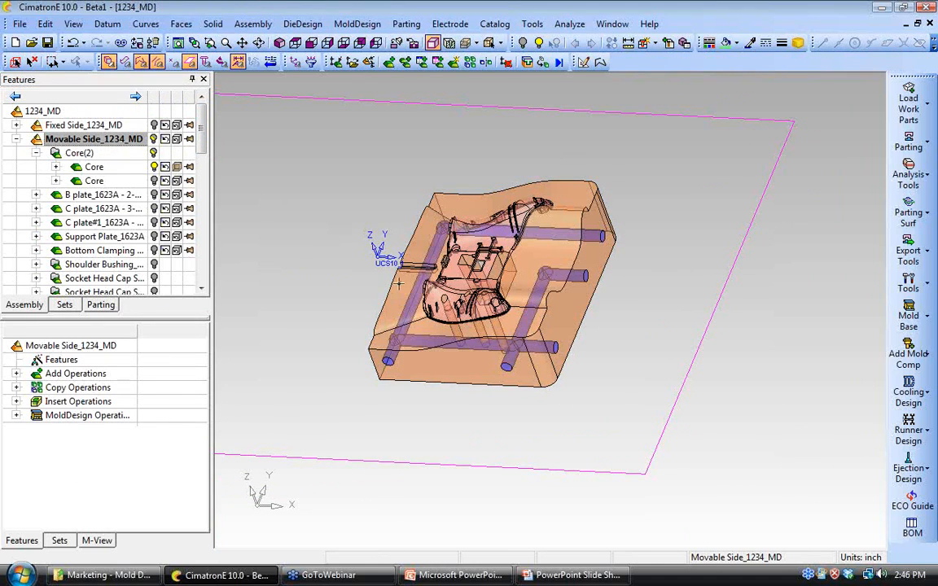
pyautogui.keyDown('ctrl'); pyautogui.moveTo(481, 401); pyautogui.dragTo(478, 351, button='right'); pyautogui.keyUp('ctrl')
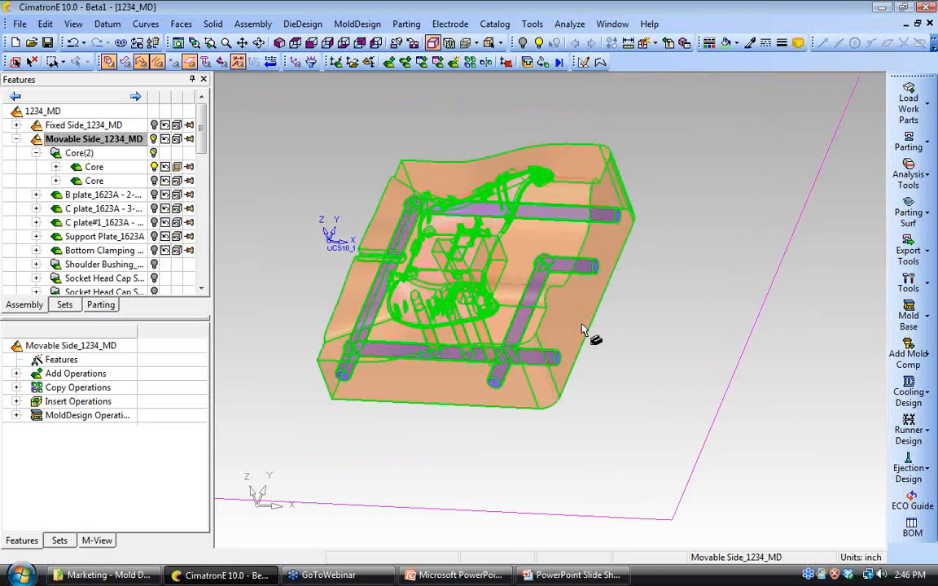
# Step: Choose the BP20 brass pressure plug from the DME Inch cooling items catalog as the cooling item to add
pyautogui.click(918, 391)
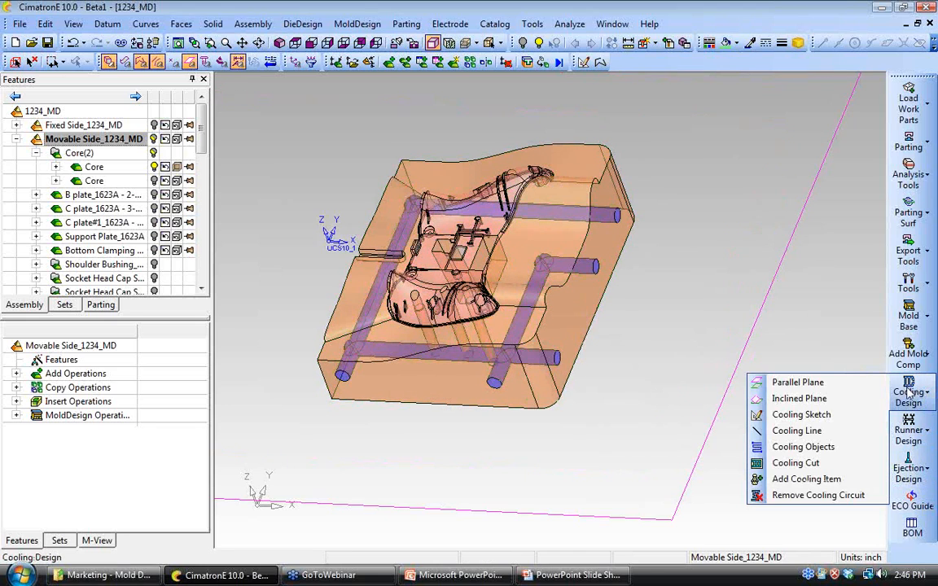
pyautogui.click(910, 356)
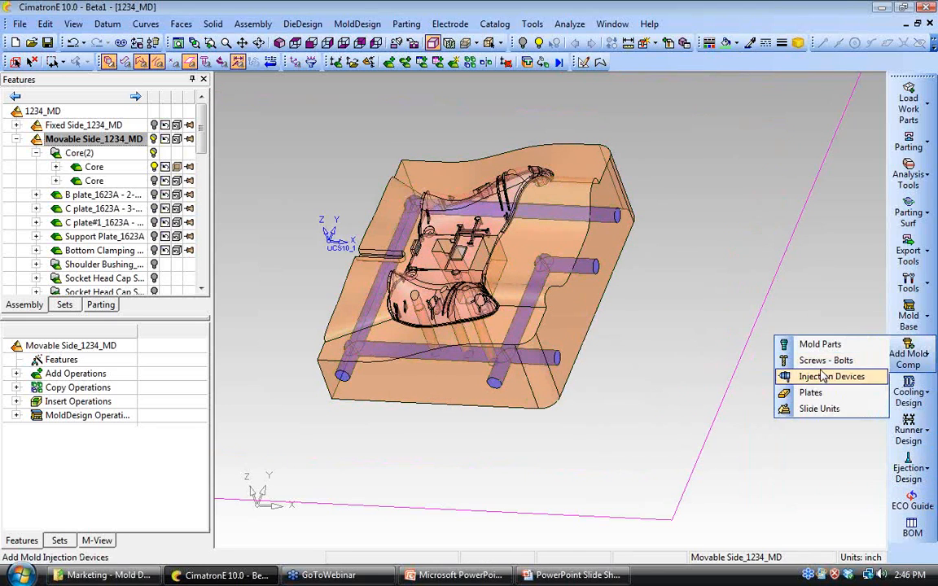
pyautogui.click(910, 392)
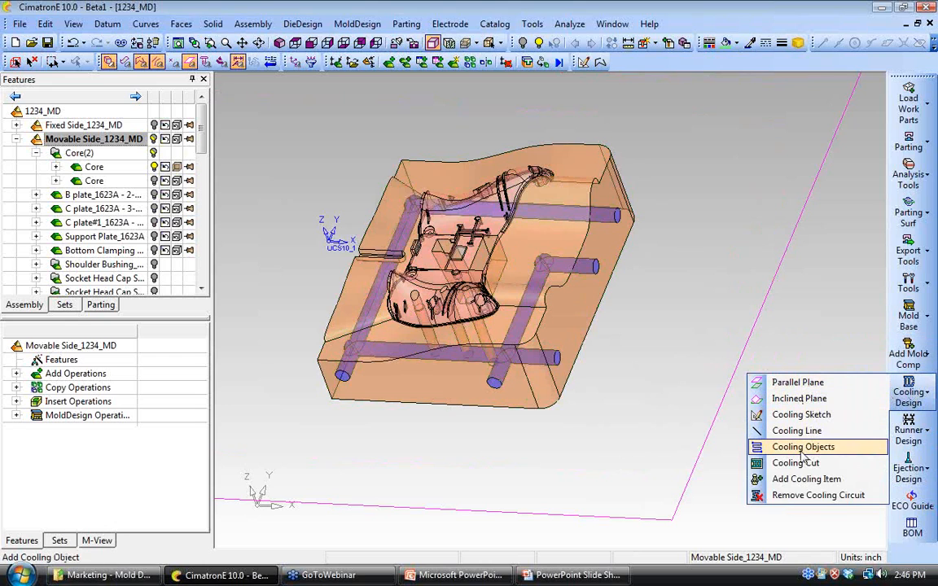
pyautogui.click(804, 479)
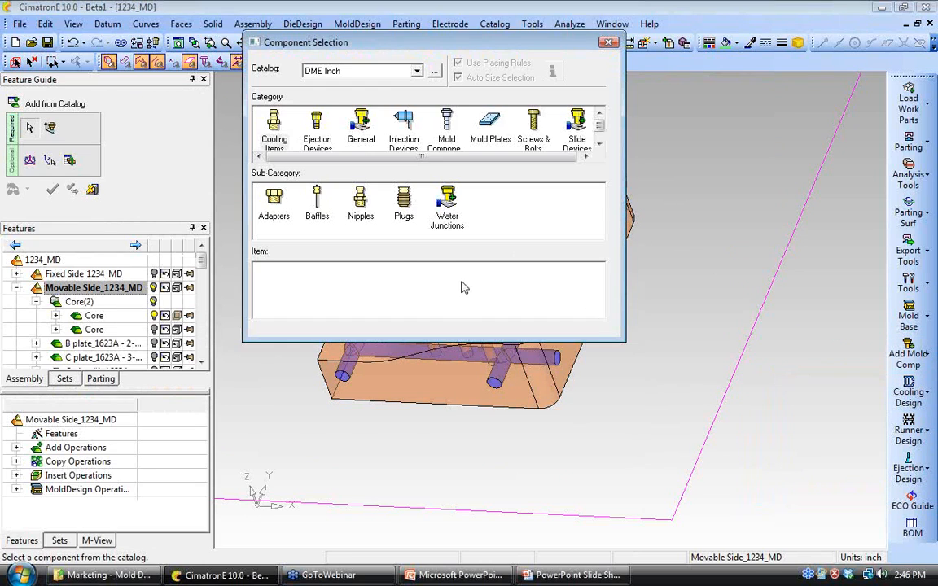
pyautogui.click(401, 205)
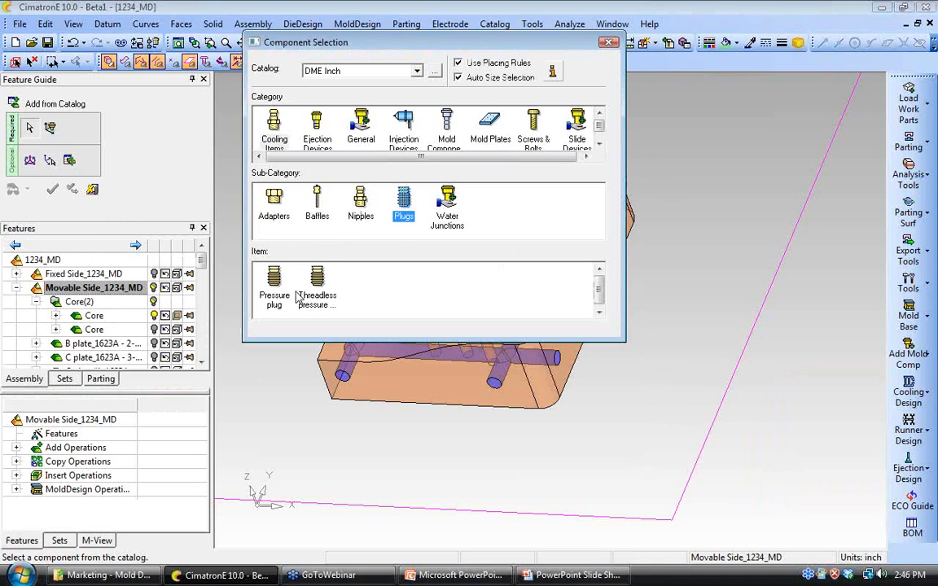
pyautogui.click(277, 293)
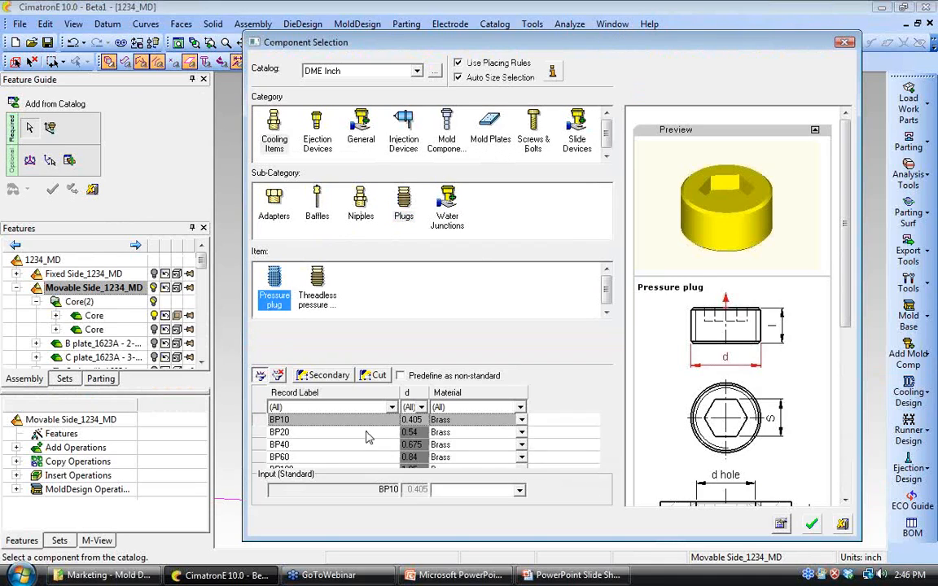
pyautogui.click(333, 432)
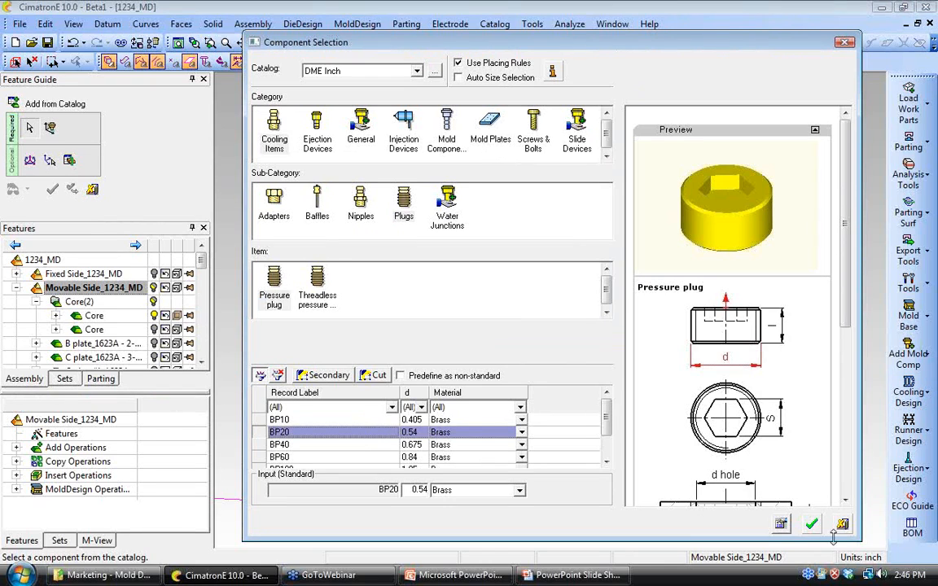
pyautogui.click(811, 524)
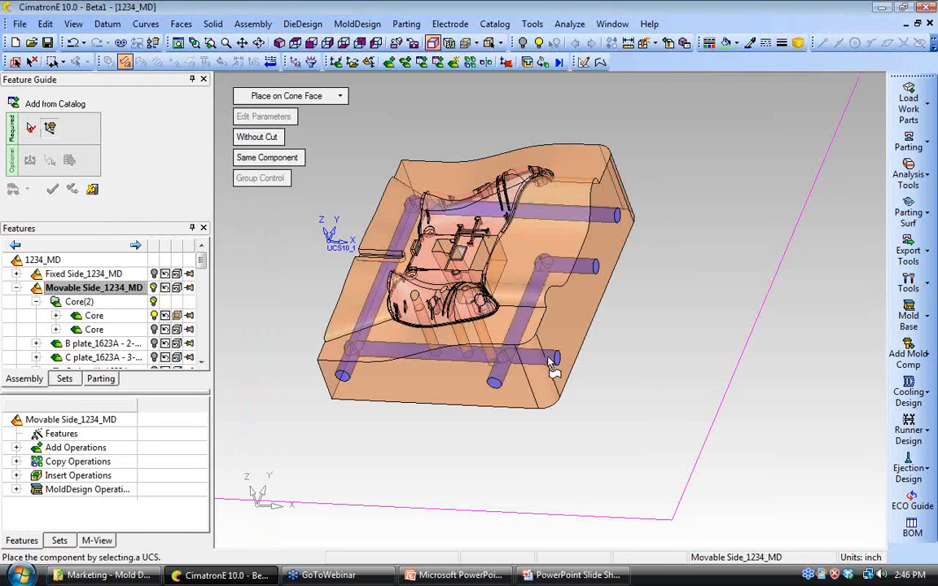
# Step: Place the pressure plug at three open ends of the core's lower cooling channels and create the plugs with cut
pyautogui.keyDown('ctrl'); pyautogui.moveTo(434, 433); pyautogui.dragTo(440, 400, button='right'); pyautogui.keyUp('ctrl')
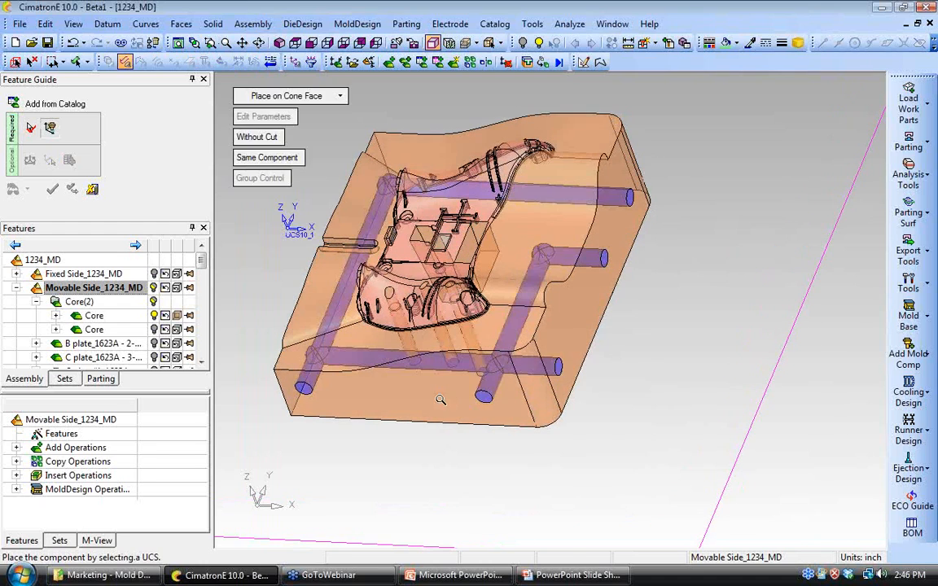
pyautogui.keyDown('ctrl'); pyautogui.moveTo(432, 385); pyautogui.dragTo(451, 368, button='middle'); pyautogui.keyUp('ctrl')
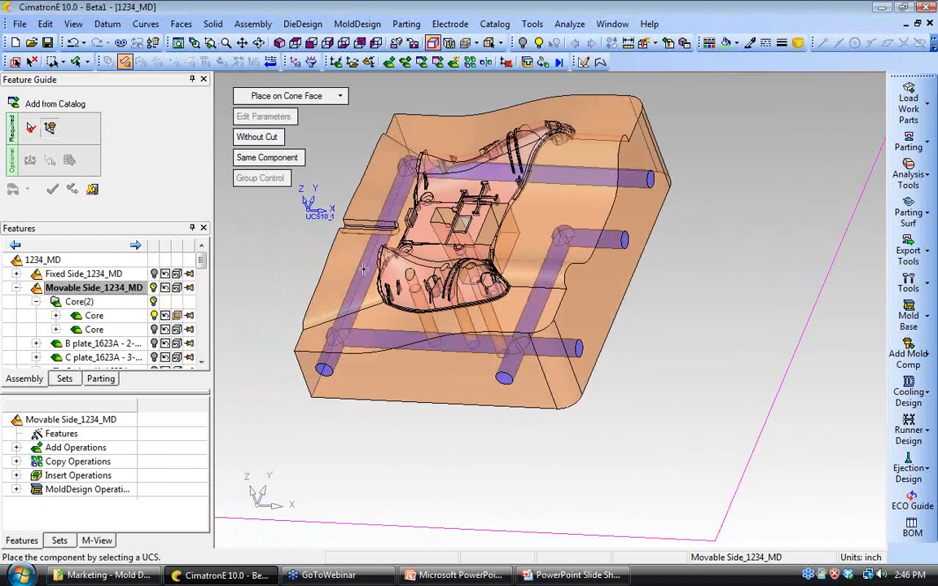
pyautogui.click(324, 371)
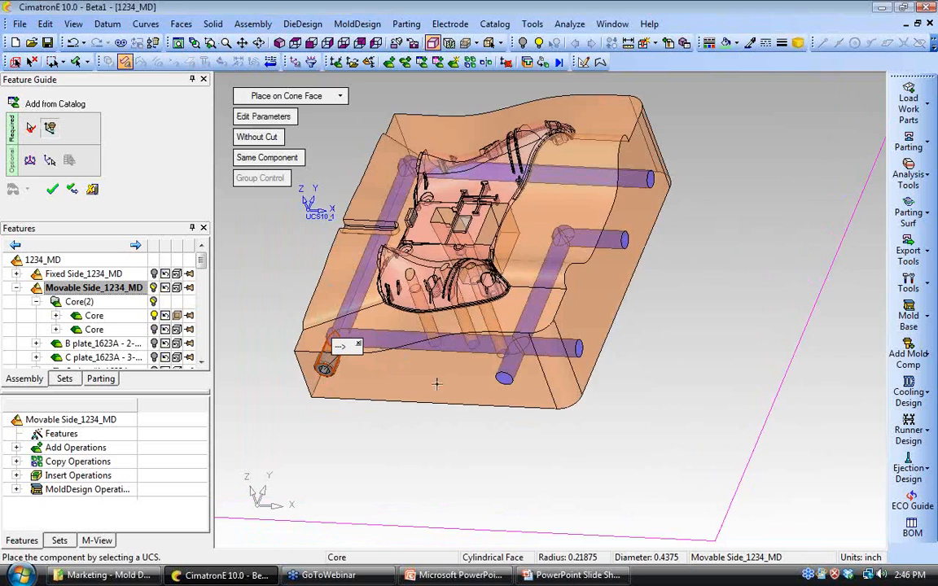
pyautogui.click(504, 388)
pyautogui.click(576, 348)
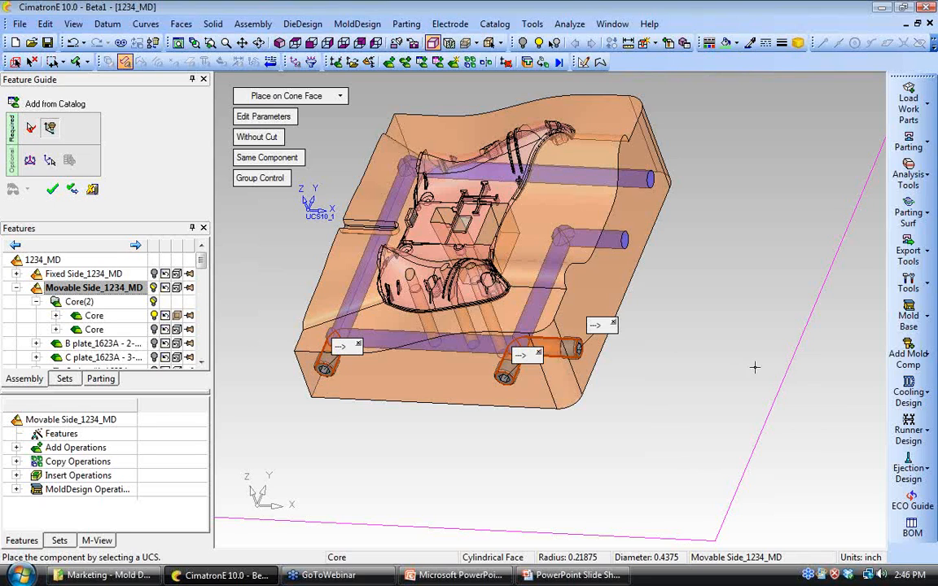
pyautogui.click(253, 137)
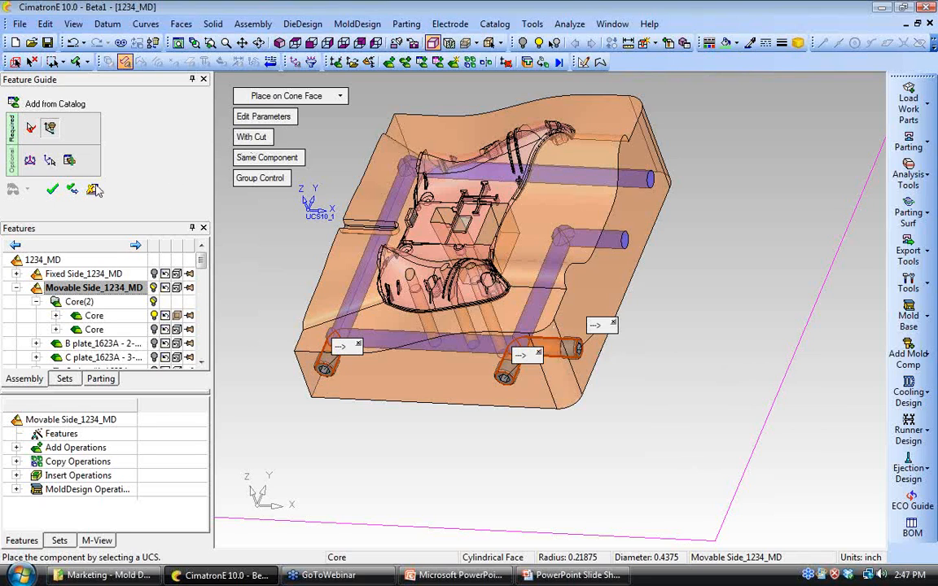
pyautogui.click(52, 188)
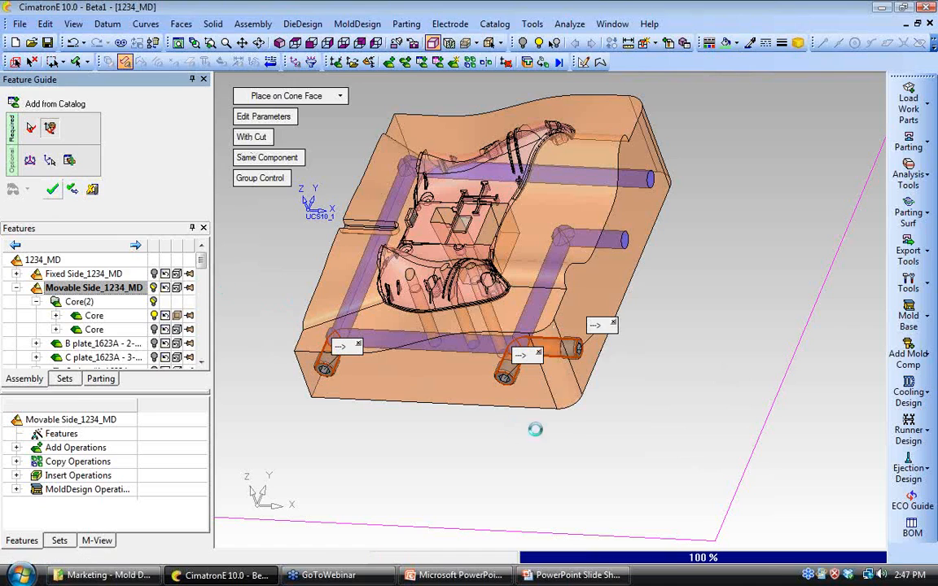
# Step: Inspect the placed plugs in the core and activate the top-level 1234_MD assembly
pyautogui.keyDown('ctrl'); pyautogui.moveTo(667, 406); pyautogui.dragTo(691, 423); pyautogui.keyUp('ctrl')
pyautogui.keyDown('ctrl'); pyautogui.moveTo(692, 423); pyautogui.dragTo(700, 431, button='middle'); pyautogui.keyUp('ctrl')
pyautogui.keyDown('ctrl'); pyautogui.moveTo(700, 432); pyautogui.dragTo(635, 412); pyautogui.keyUp('ctrl')
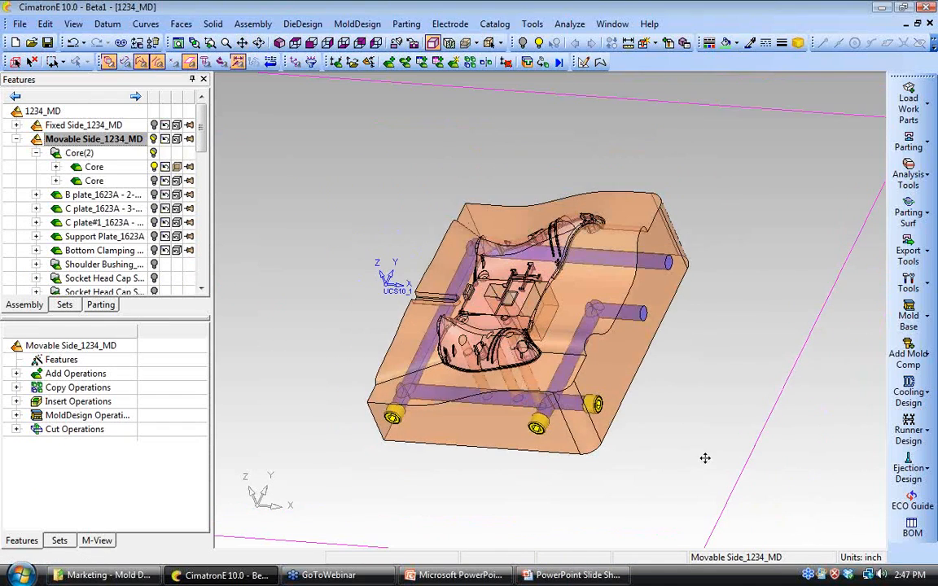
pyautogui.rightClick(57, 112)
pyautogui.click(122, 121)
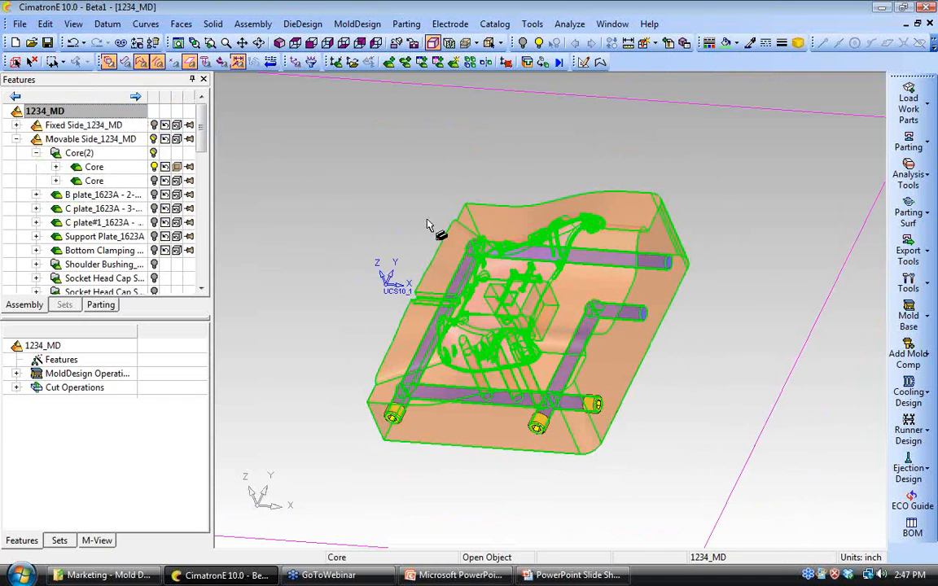
# Step: Open the assembly's BOM table, enlarge it, and review the component list and its column options
pyautogui.click(254, 23)
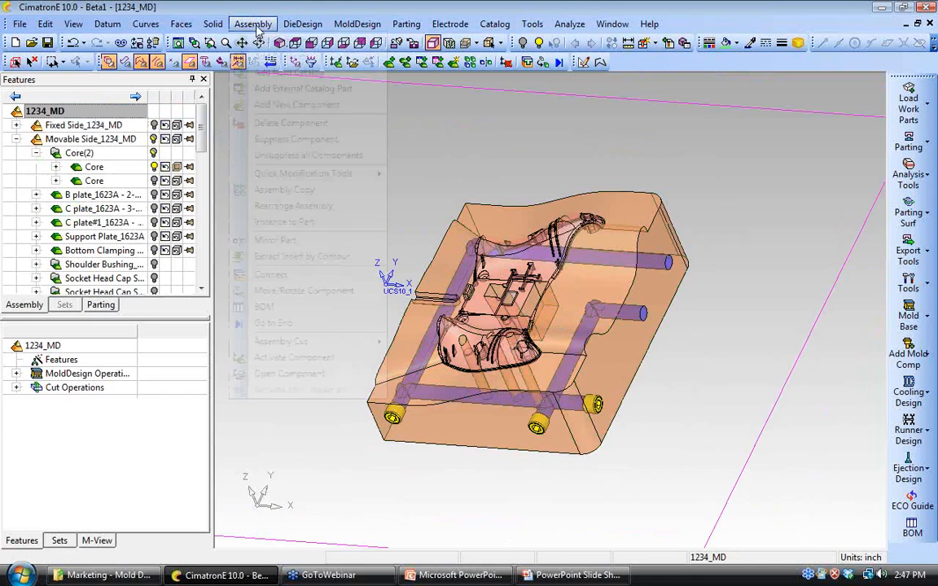
pyautogui.click(268, 360)
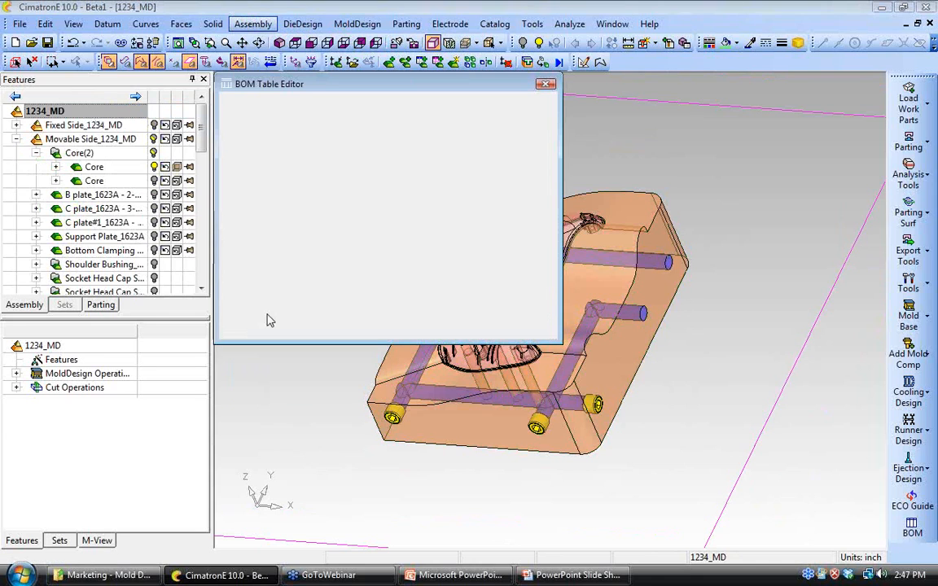
pyautogui.moveTo(556, 337); pyautogui.dragTo(741, 519)
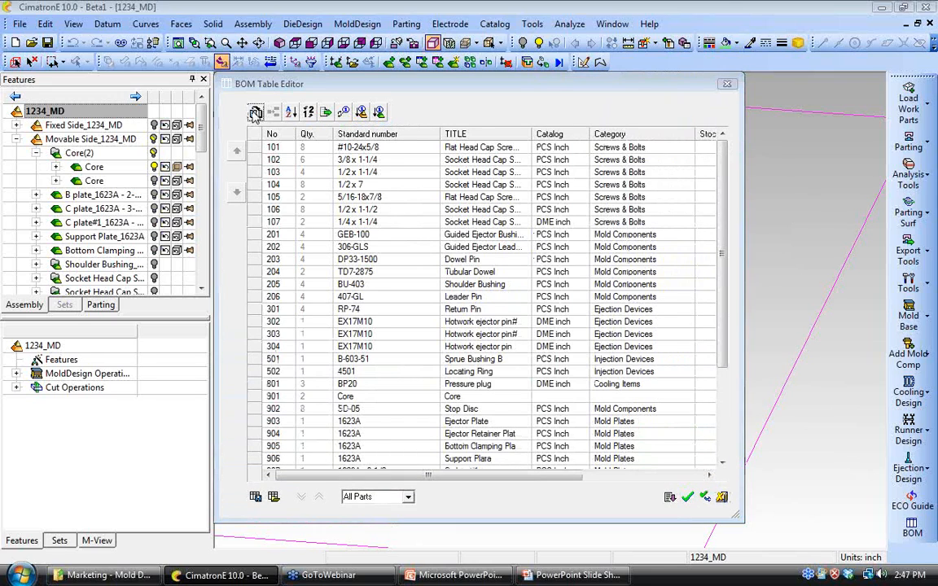
pyautogui.click(256, 111)
pyautogui.click(525, 146)
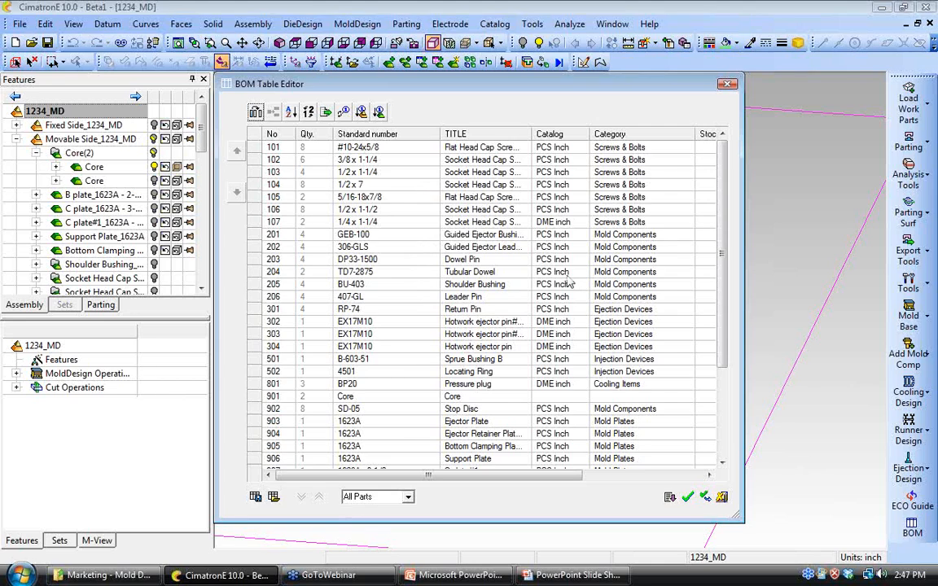
pyautogui.click(687, 497)
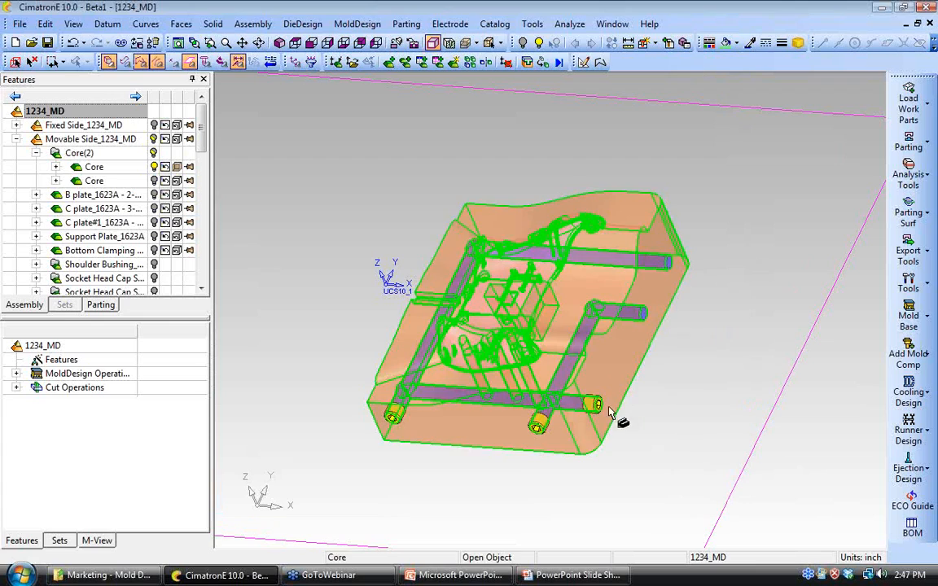
# Step: Start ECO documentation for the project and accept the creation of a new ECO database
pyautogui.keyDown('ctrl'); pyautogui.moveTo(611, 411); pyautogui.dragTo(650, 398); pyautogui.keyUp('ctrl')
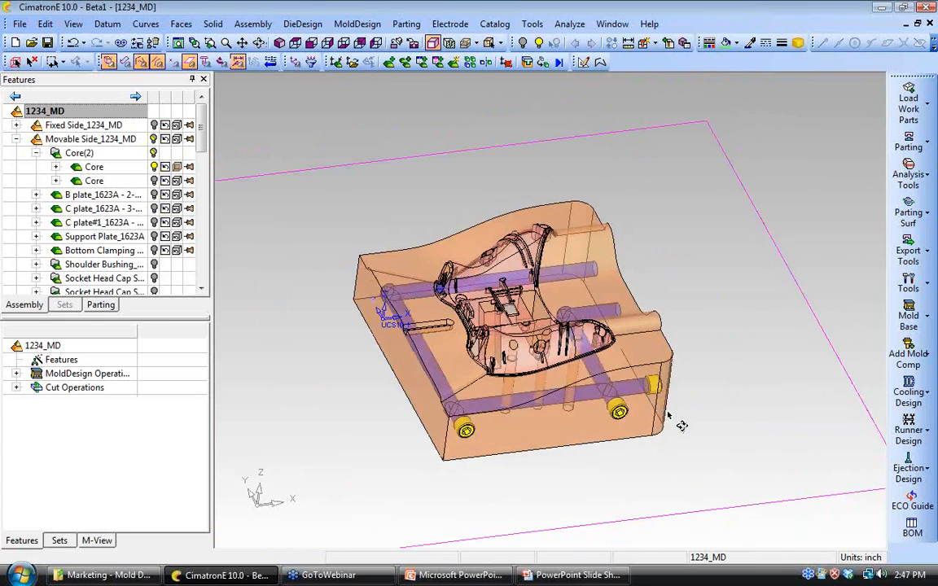
pyautogui.keyDown('ctrl'); pyautogui.moveTo(667, 413); pyautogui.dragTo(688, 403, button='middle'); pyautogui.keyUp('ctrl')
pyautogui.keyDown('ctrl'); pyautogui.moveTo(689, 403); pyautogui.dragTo(793, 379, button='right'); pyautogui.keyUp('ctrl')
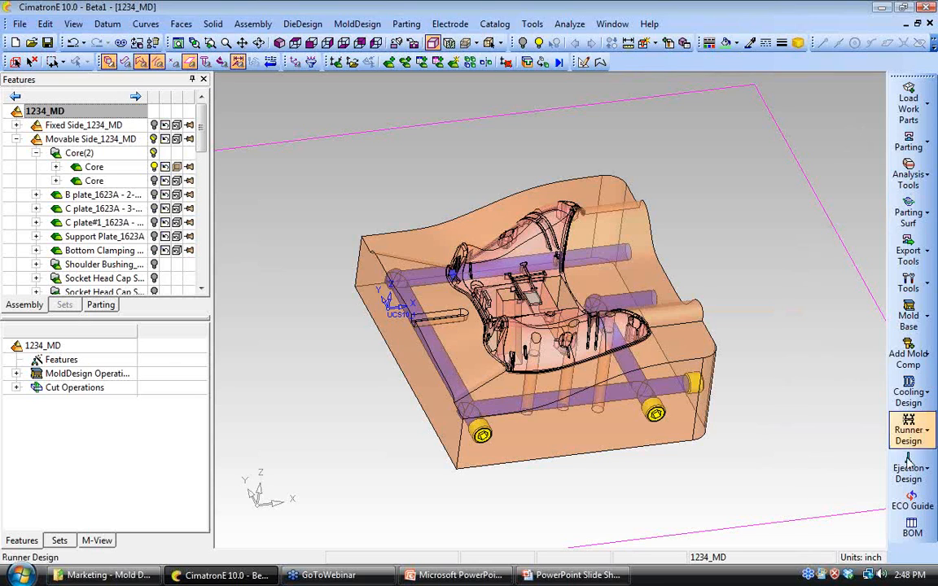
pyautogui.click(910, 503)
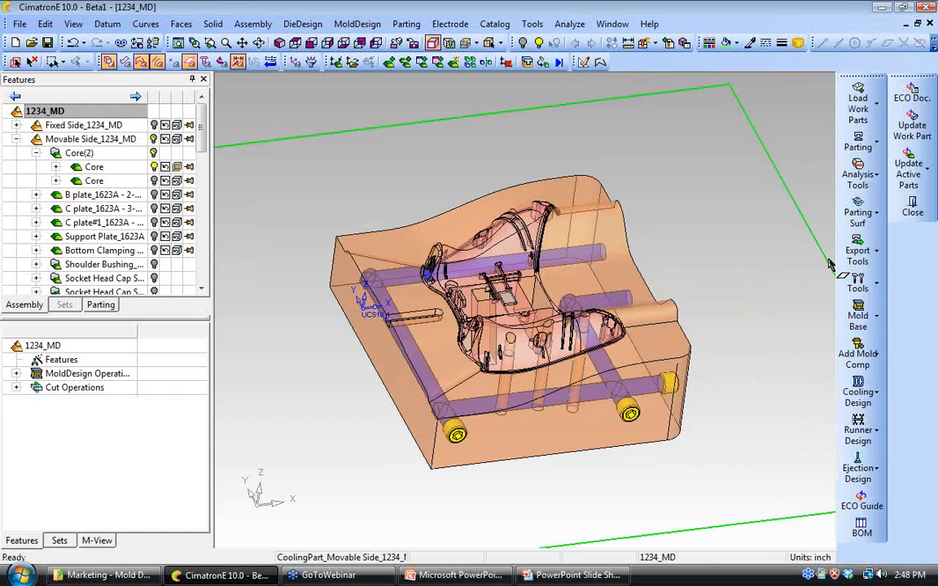
pyautogui.click(911, 92)
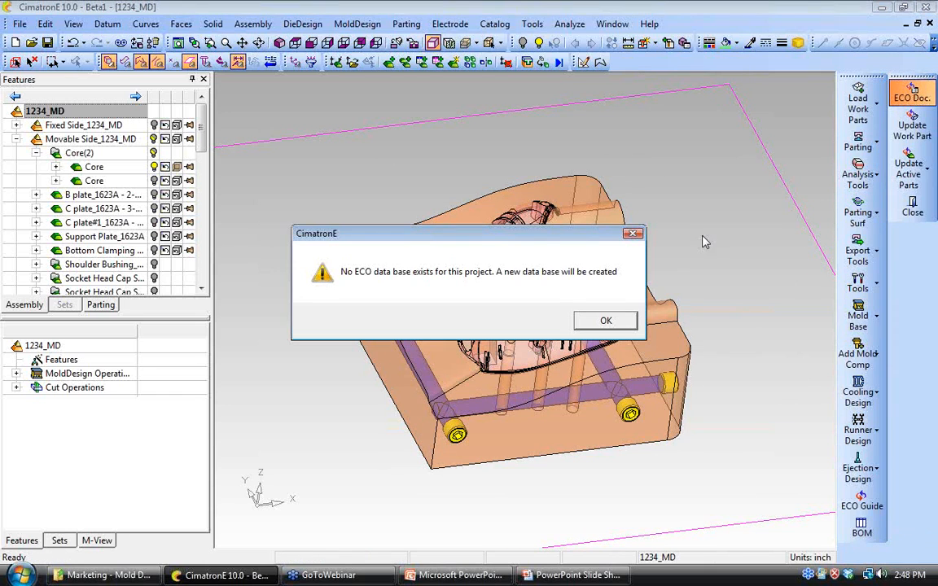
pyautogui.click(605, 320)
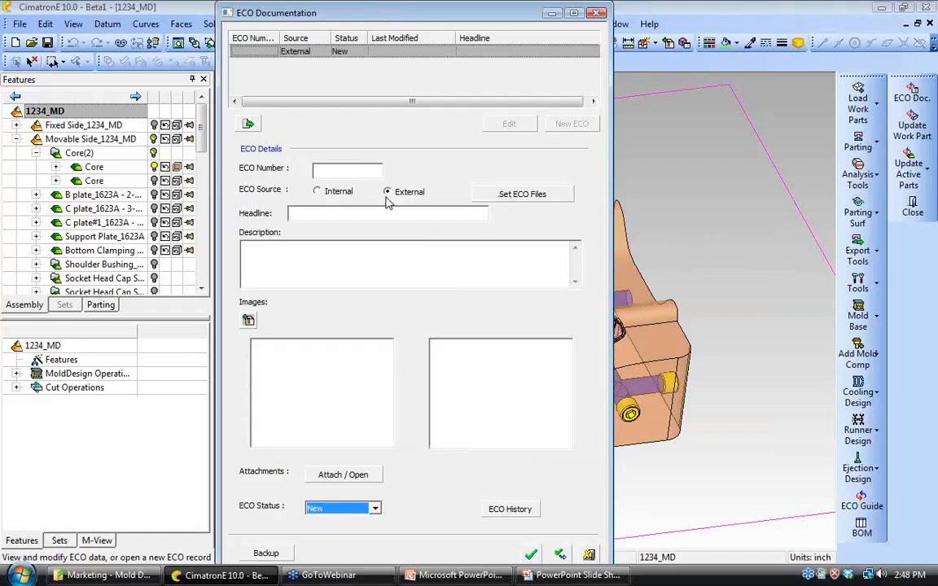
# Step: Number the external ECO 001 and set lower-r2.elt as the new ECO file for the current master part
pyautogui.click(340, 170)
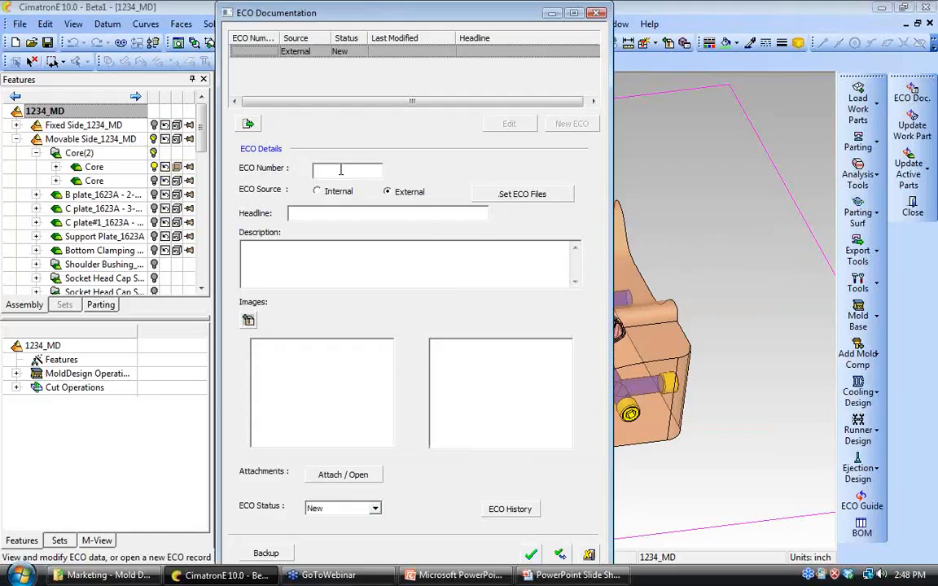
pyautogui.write('001')
pyautogui.click(488, 196)
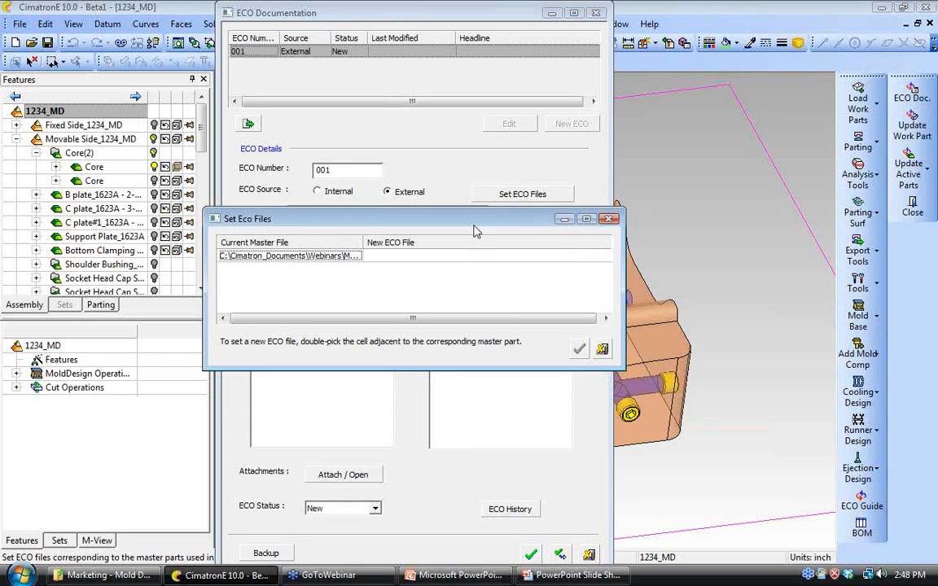
pyautogui.doubleClick(461, 257)
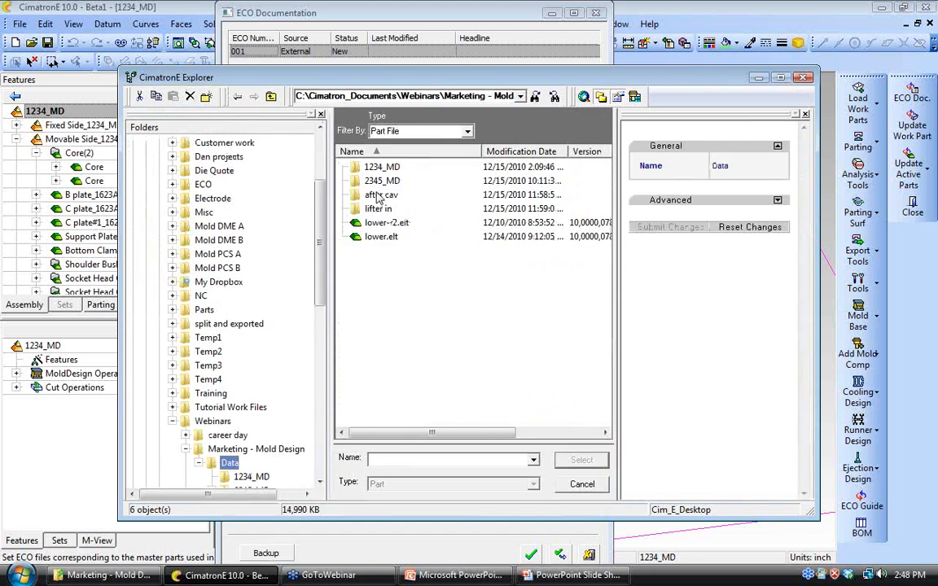
pyautogui.click(378, 208)
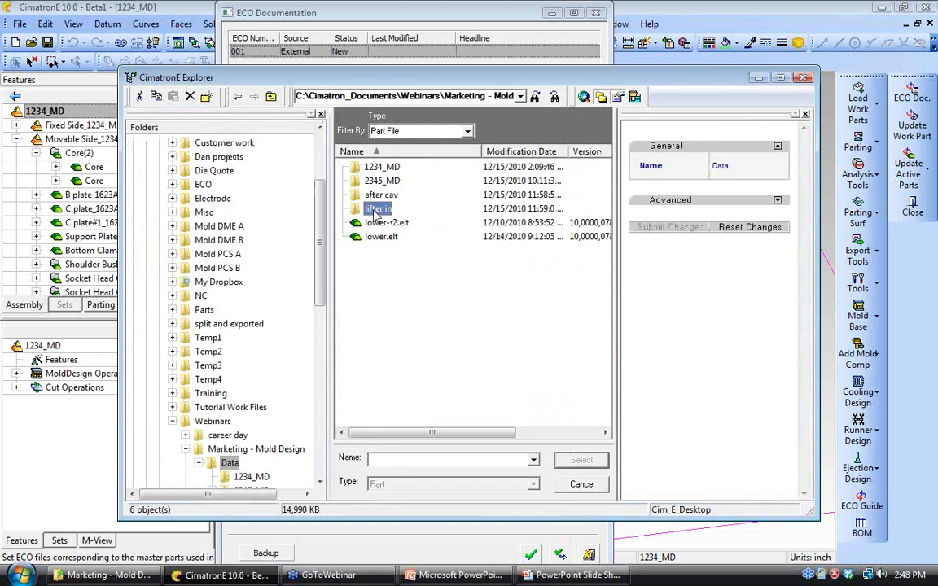
pyautogui.click(376, 224)
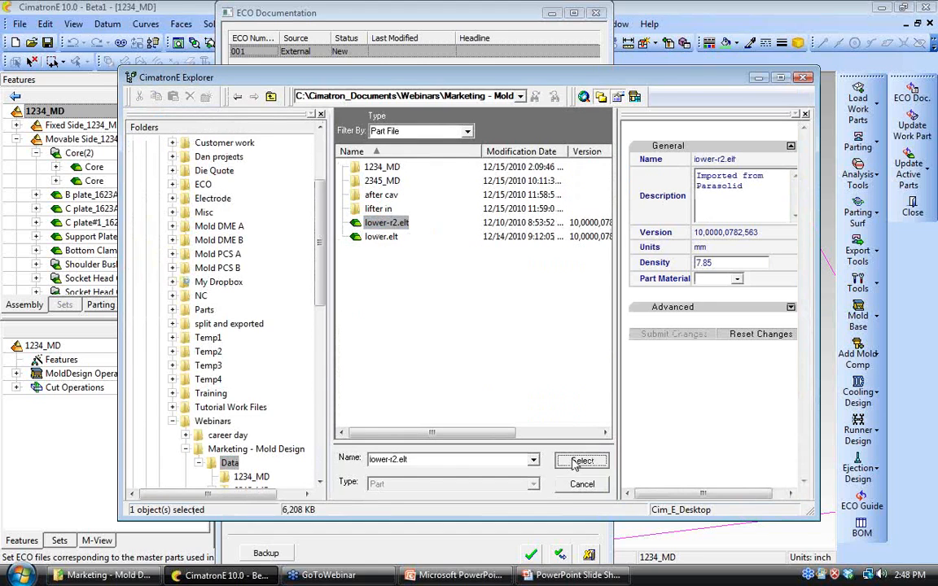
pyautogui.click(578, 462)
pyautogui.click(580, 349)
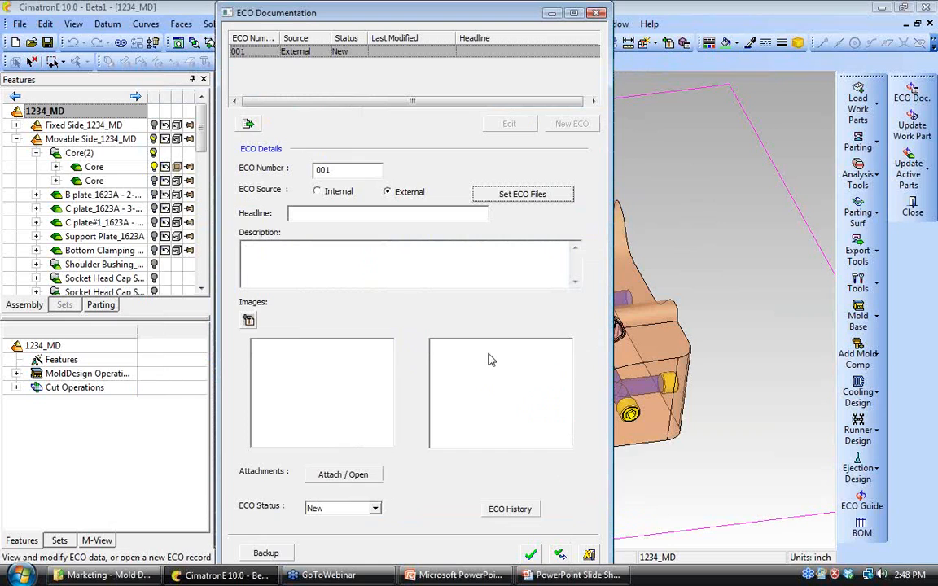
# Step: Enter "change" as the headline of ECO 001 and start loading its first picture, dismissing the unavailable-location message
pyautogui.click(317, 213)
pyautogui.write('change')
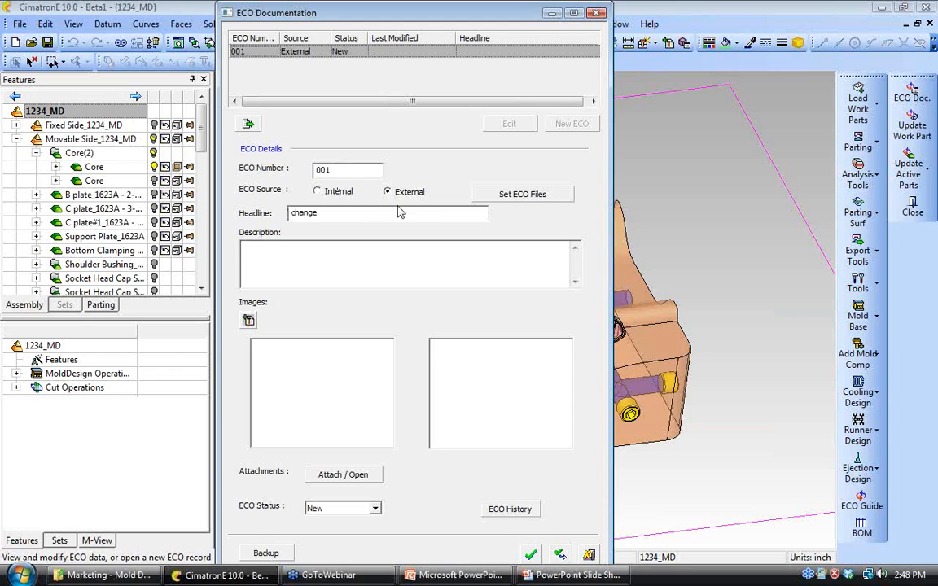
pyautogui.click(248, 319)
pyautogui.click(202, 63)
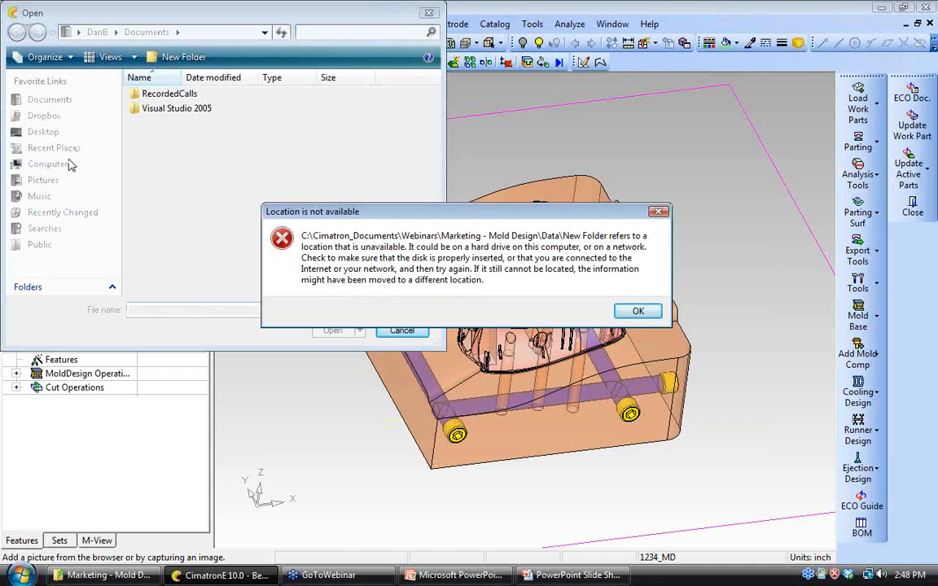
pyautogui.click(633, 311)
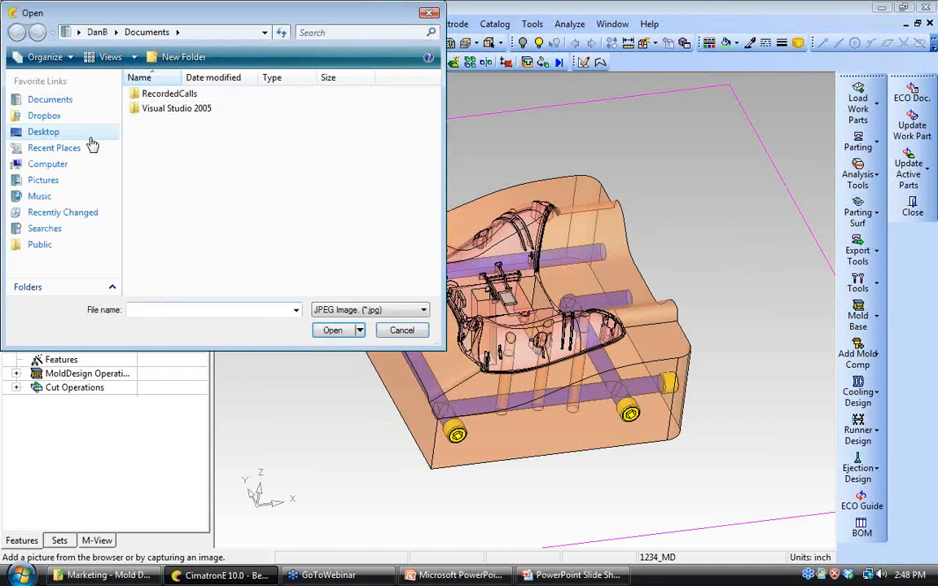
# Step: Load rev2 -a.jpg from the Data folder of Marketing - Mold Design as the ECO's first picture
pyautogui.click(50, 163)
pyautogui.doubleClick(218, 122)
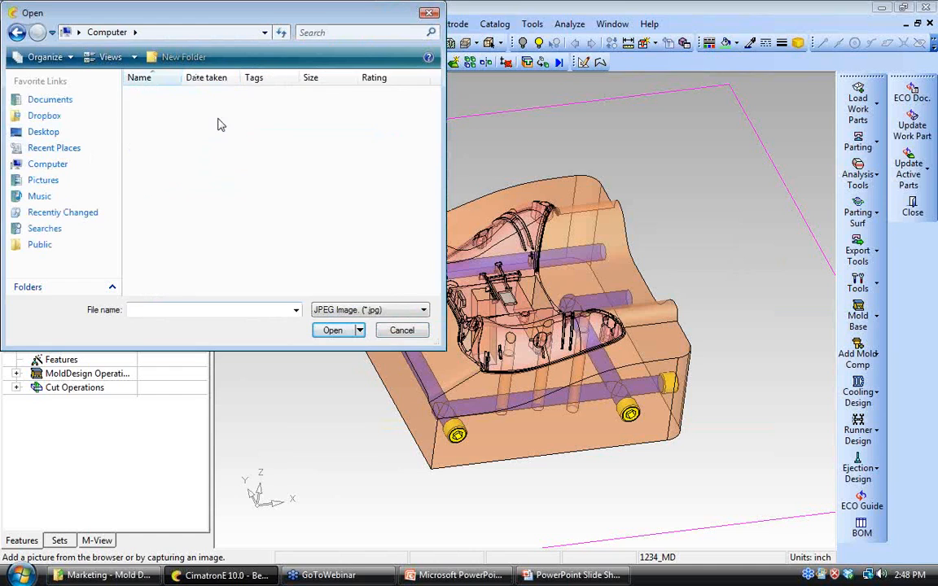
pyautogui.doubleClick(177, 130)
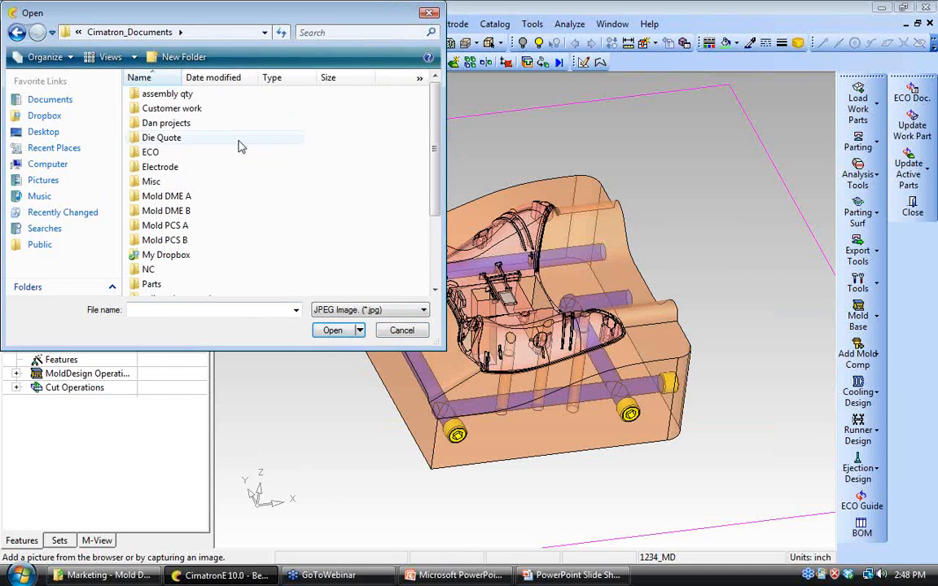
pyautogui.scroll(-3, 157, 260)
pyautogui.doubleClick(161, 289)
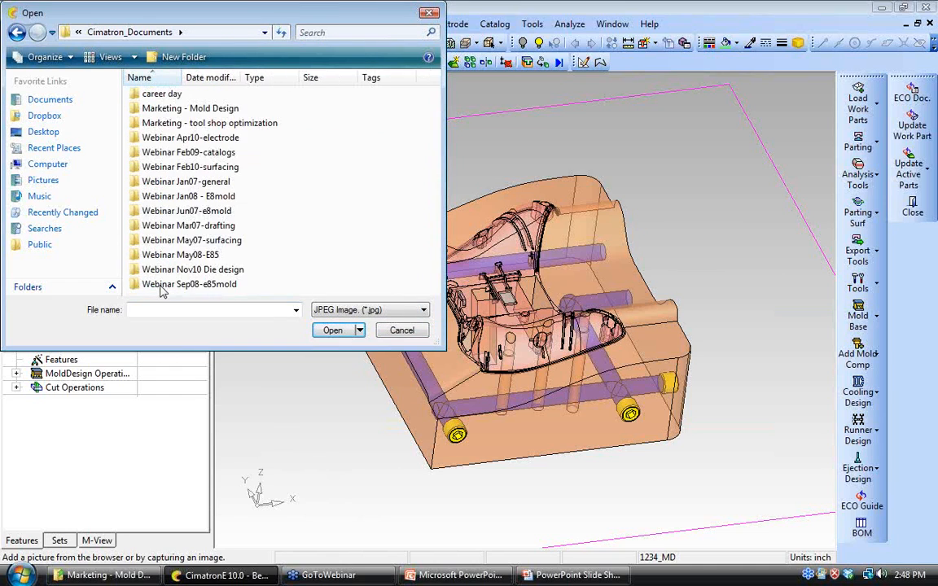
pyautogui.doubleClick(182, 109)
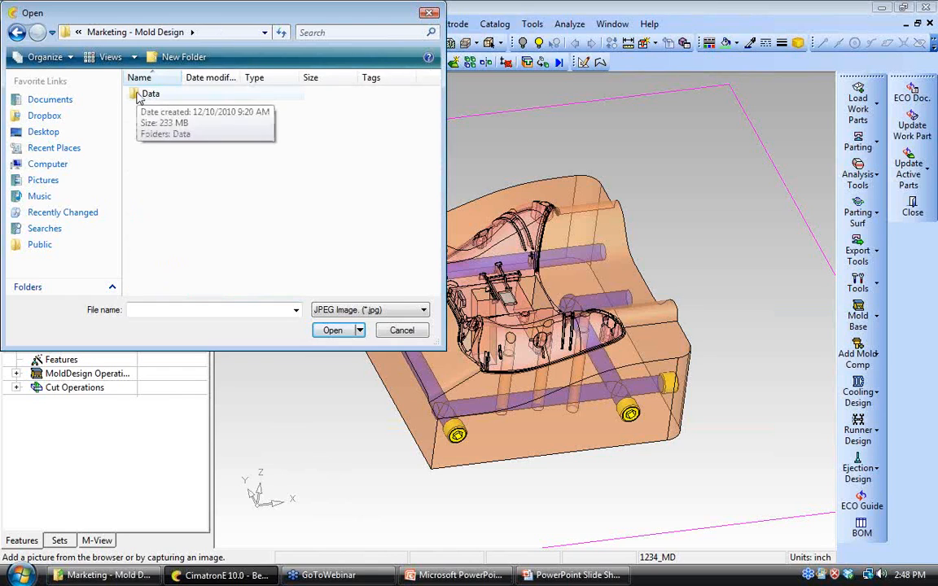
pyautogui.click(139, 97)
pyautogui.doubleClick(139, 97)
pyautogui.click(139, 137)
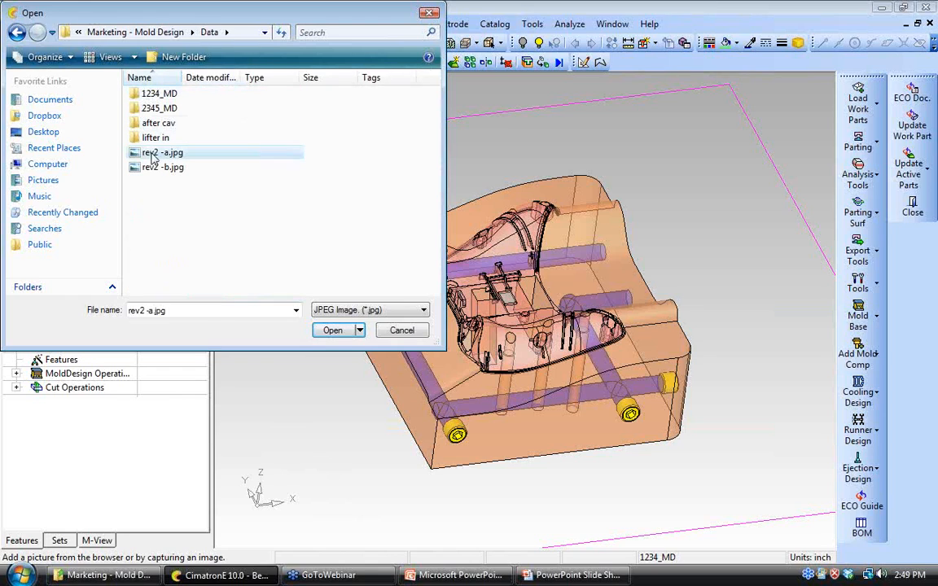
pyautogui.click(333, 331)
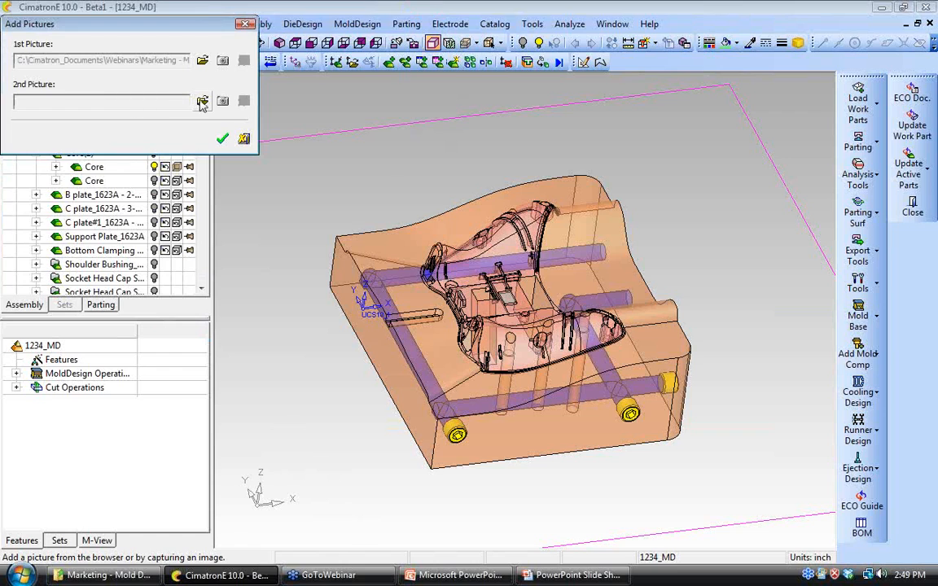
# Step: Add rev2 -b.jpg as the ECO's second picture and save the ECO documentation
pyautogui.click(180, 94)
pyautogui.click(154, 167)
pyautogui.click(329, 332)
pyautogui.click(223, 140)
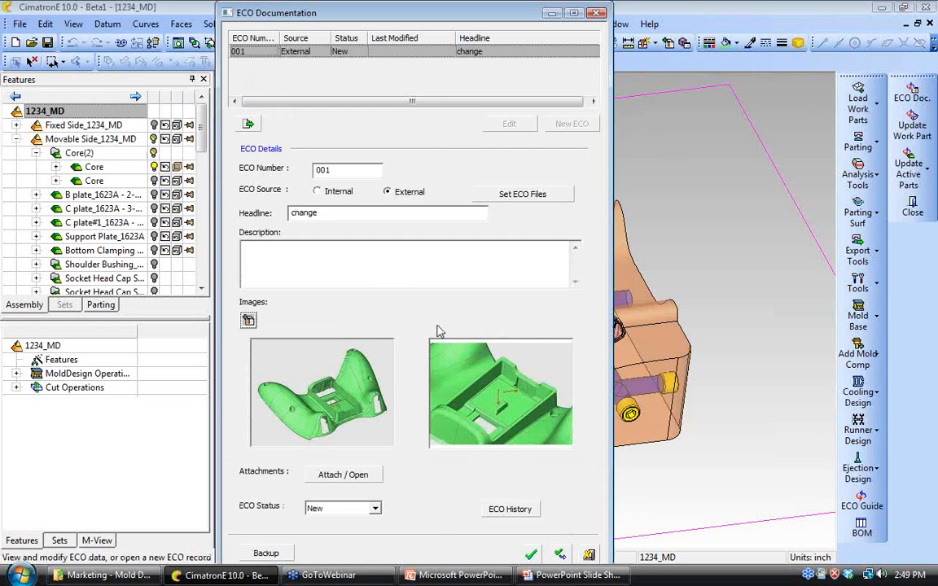
pyautogui.click(531, 555)
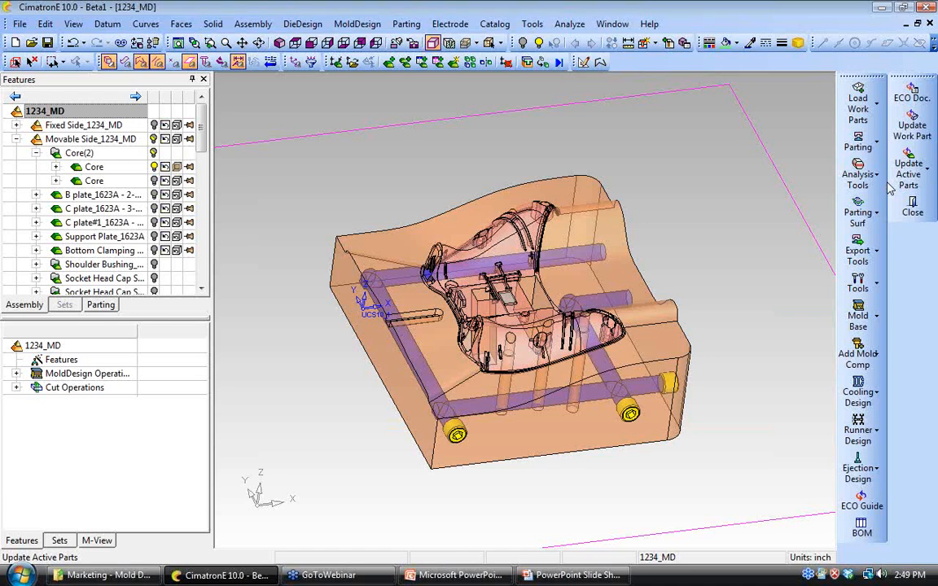
# Step: Activate the second lower-Work part under Parting_1234_MD for the work part update
pyautogui.click(907, 124)
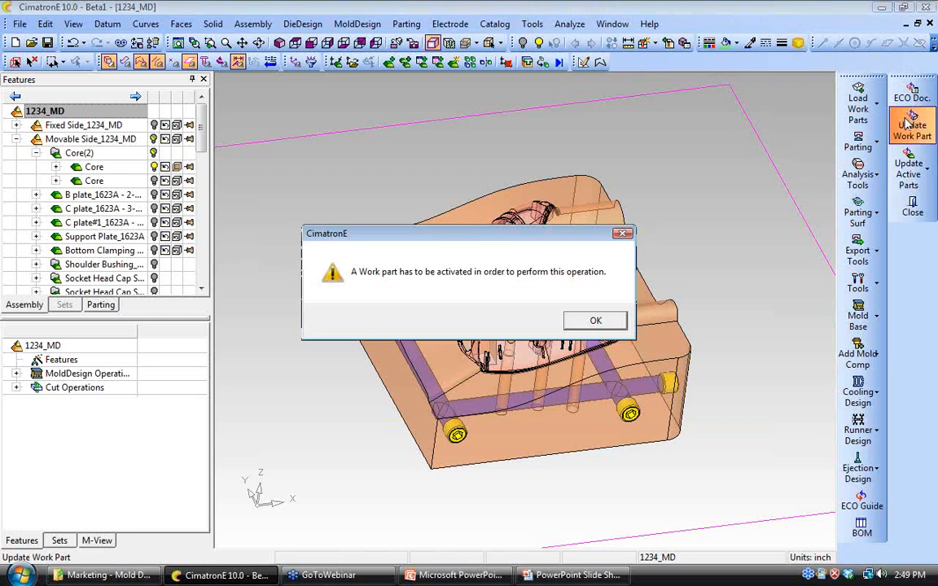
pyautogui.click(595, 319)
pyautogui.scroll(-5, 96, 255)
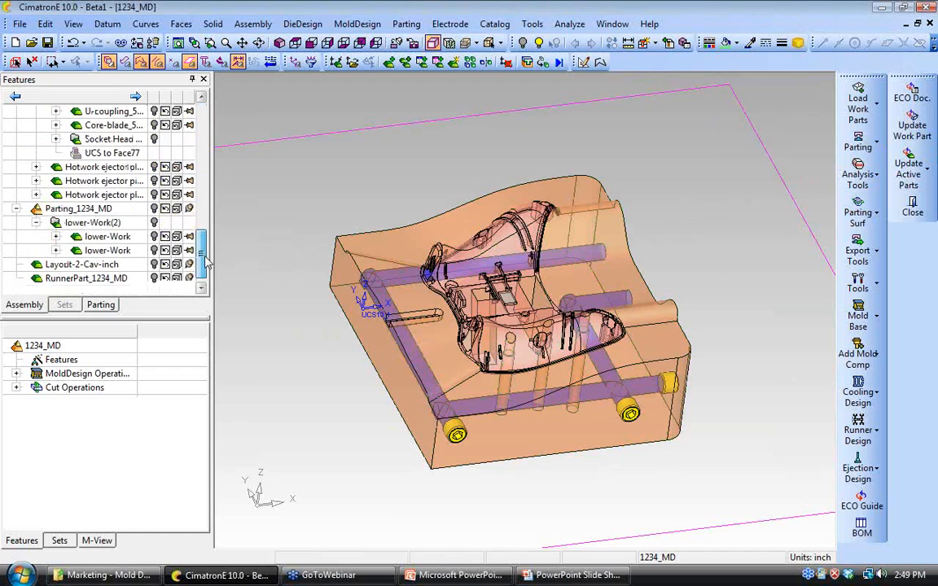
pyautogui.click(102, 252)
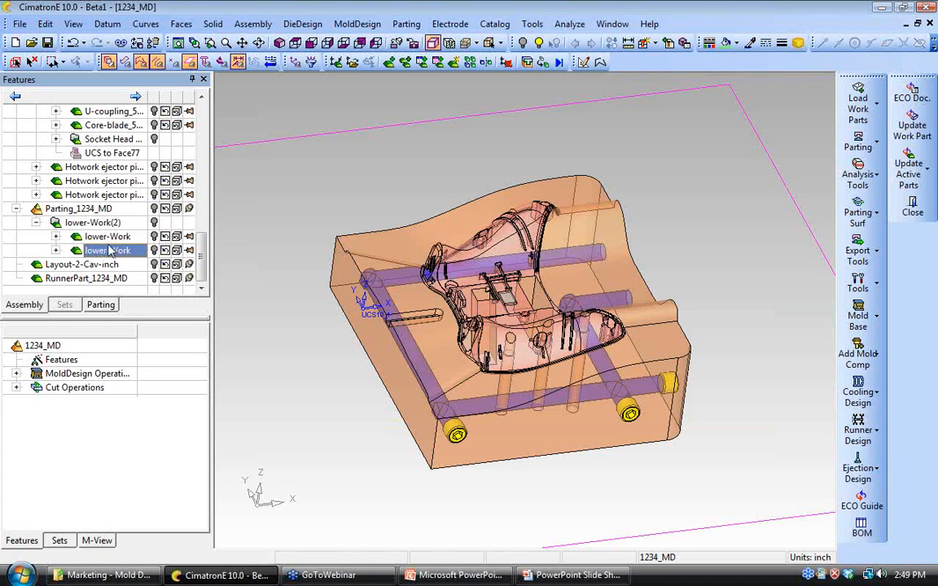
pyautogui.rightClick(180, 252)
pyautogui.click(216, 229)
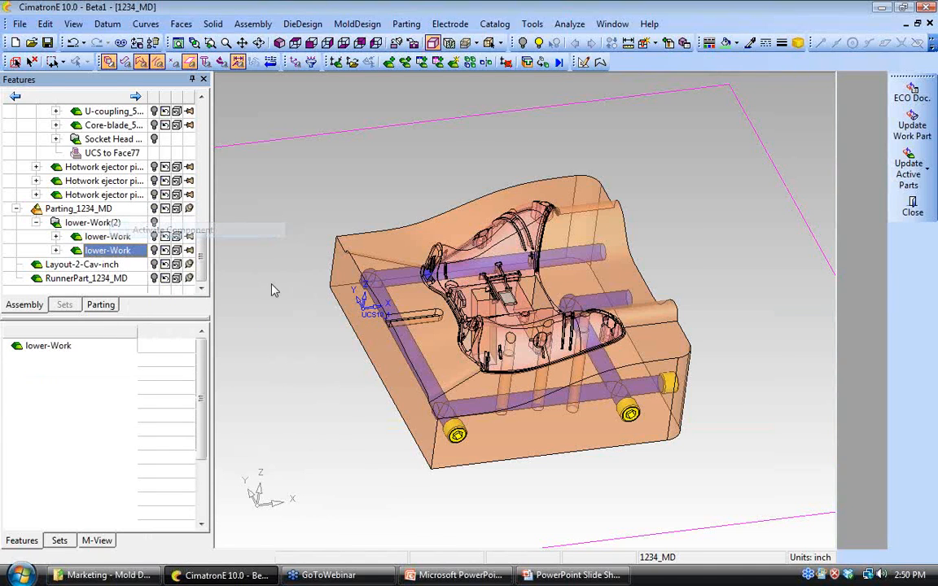
# Step: Hide all components of the top-level 1234_MD assembly
pyautogui.scroll(6, 162, 236)
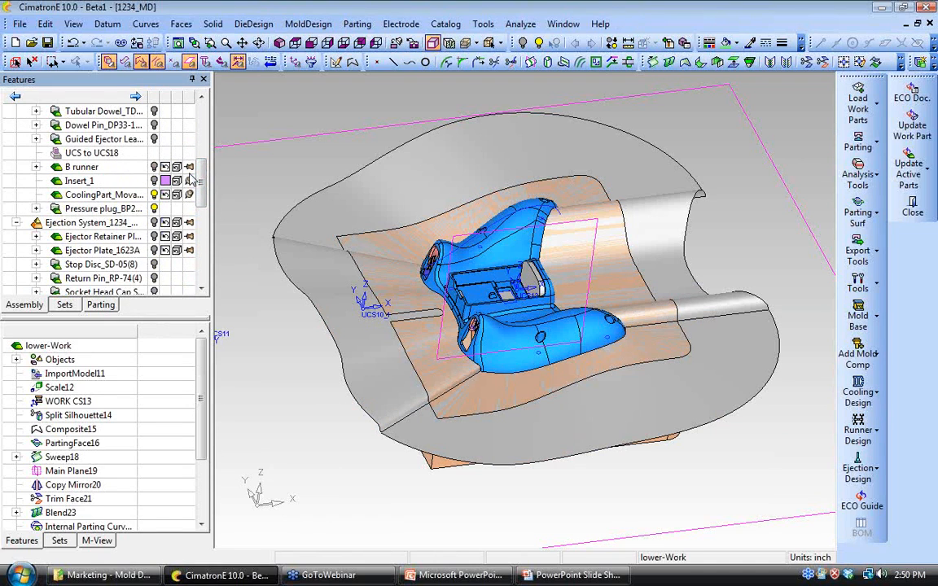
pyautogui.moveTo(202, 177); pyautogui.dragTo(203, 104)
pyautogui.rightClick(81, 111)
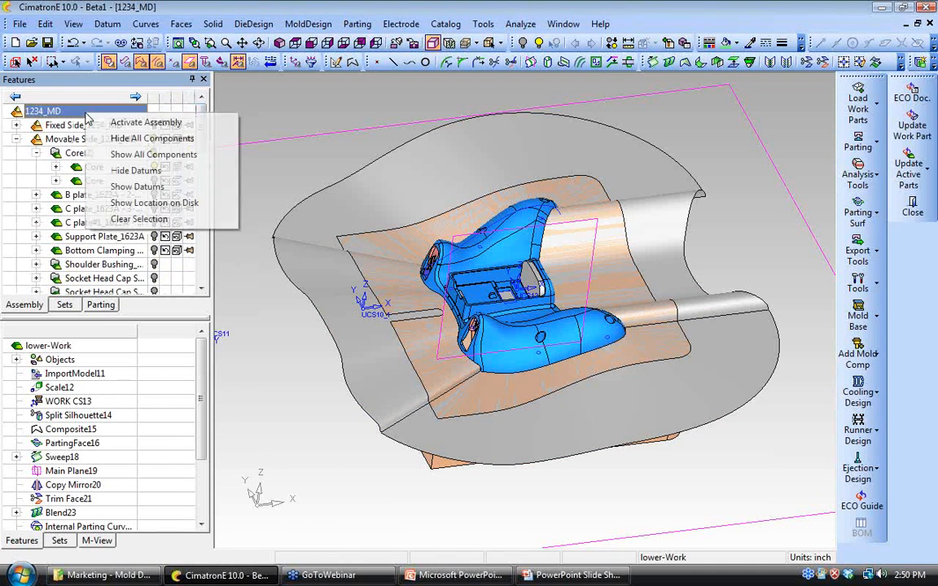
pyautogui.click(151, 138)
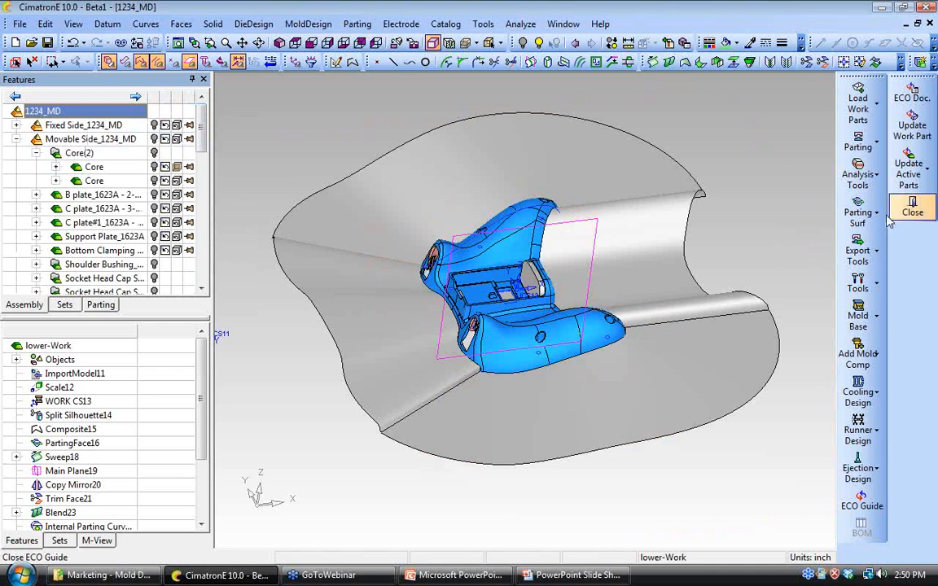
# Step: Start Update Work Part and accept lower as the master file with lower-r2 as the ECO file
pyautogui.moveTo(202, 123); pyautogui.dragTo(206, 269)
pyautogui.click(911, 126)
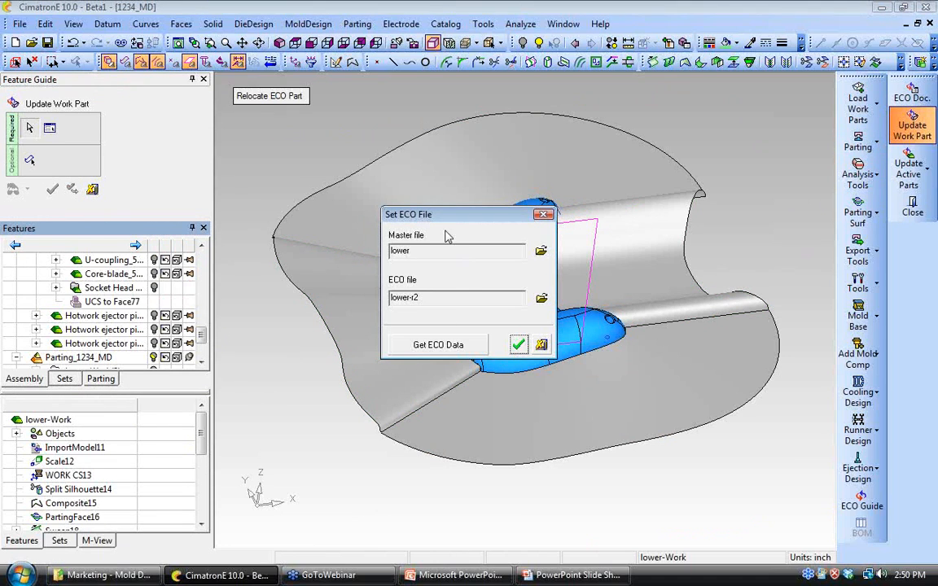
pyautogui.click(519, 344)
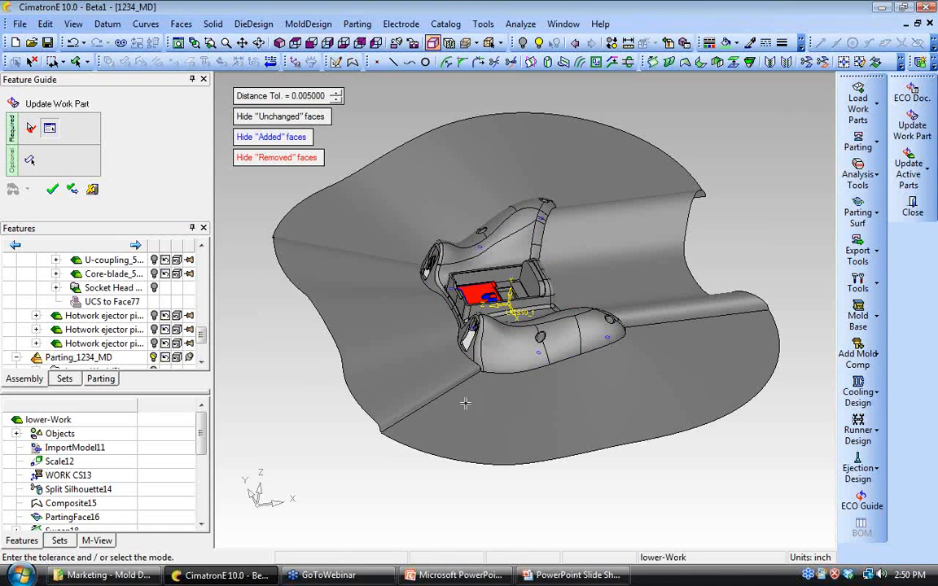
# Step: Compare the added and removed faces in the part's rectangular pocket by toggling their display at close range
pyautogui.keyDown('ctrl'); pyautogui.moveTo(471, 411); pyautogui.dragTo(529, 407); pyautogui.keyUp('ctrl')
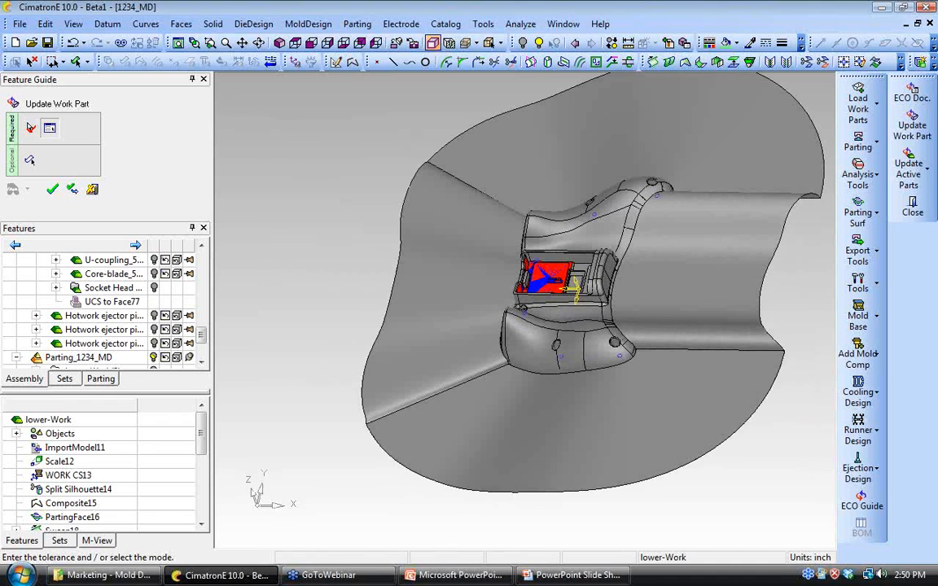
pyautogui.keyDown('ctrl'); pyautogui.moveTo(529, 407); pyautogui.dragTo(494, 442, button='middle'); pyautogui.keyUp('ctrl')
pyautogui.keyDown('ctrl'); pyautogui.moveTo(494, 442); pyautogui.dragTo(459, 345, button='right'); pyautogui.keyUp('ctrl')
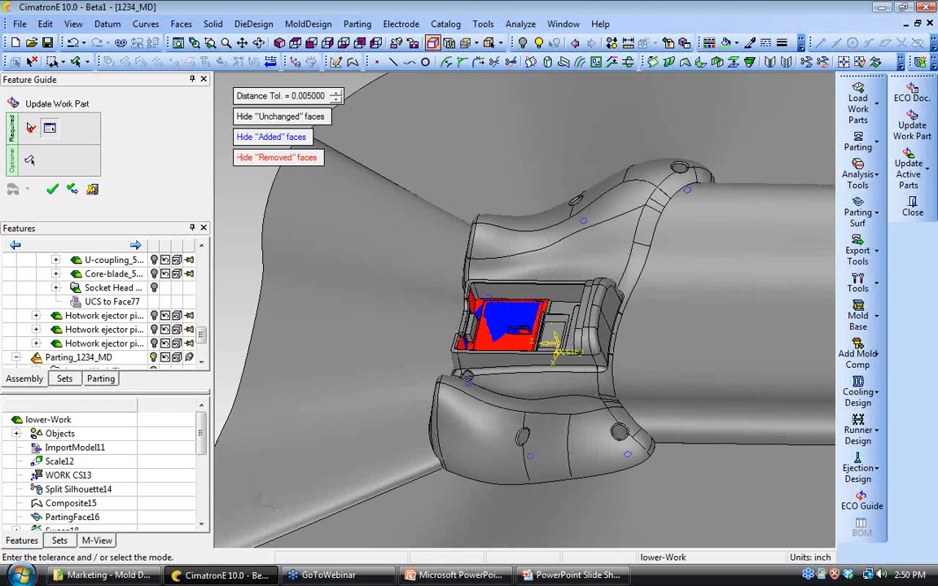
pyautogui.keyDown('ctrl'); pyautogui.moveTo(513, 472); pyautogui.dragTo(508, 358, button='right'); pyautogui.keyUp('ctrl')
pyautogui.keyDown('ctrl'); pyautogui.moveTo(524, 450); pyautogui.dragTo(503, 388, button='middle'); pyautogui.keyUp('ctrl')
pyautogui.keyDown('ctrl'); pyautogui.moveTo(503, 388); pyautogui.dragTo(518, 419); pyautogui.keyUp('ctrl')
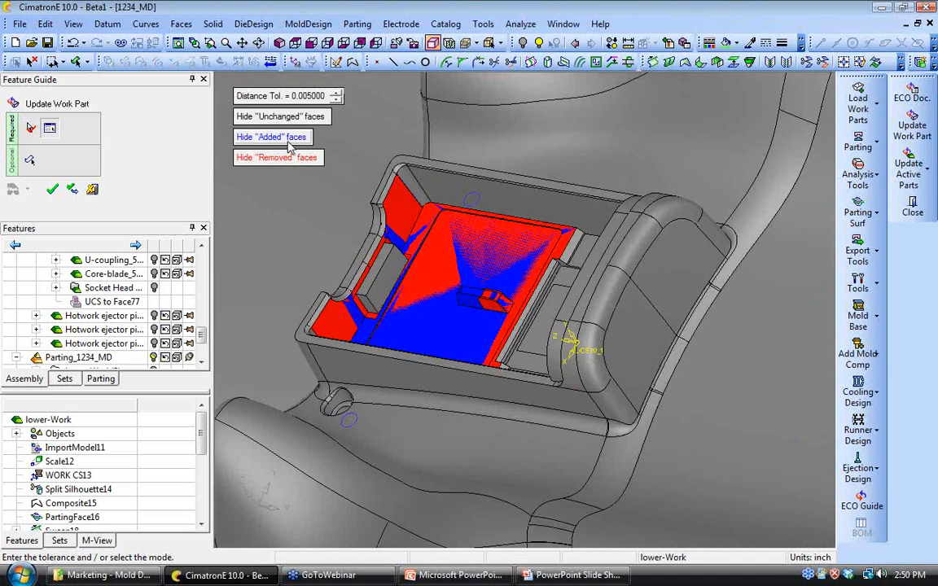
pyautogui.click(273, 137)
pyautogui.click(280, 158)
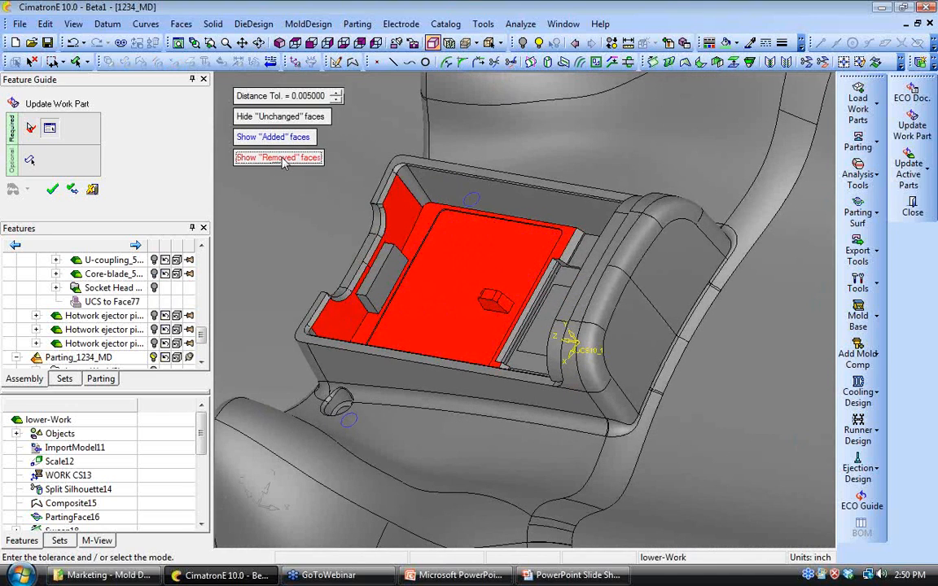
pyautogui.click(254, 135)
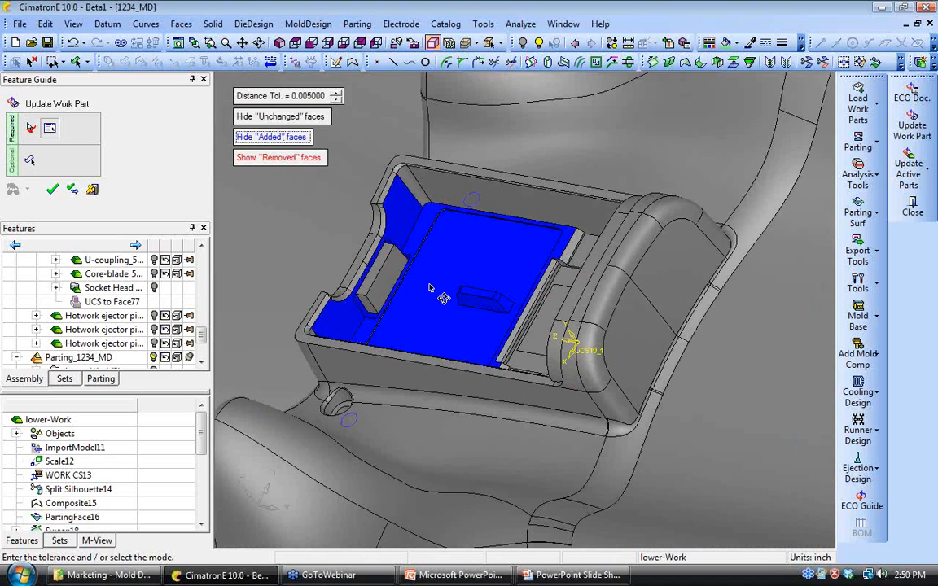
pyautogui.keyDown('ctrl'); pyautogui.moveTo(411, 273); pyautogui.dragTo(447, 295); pyautogui.keyUp('ctrl')
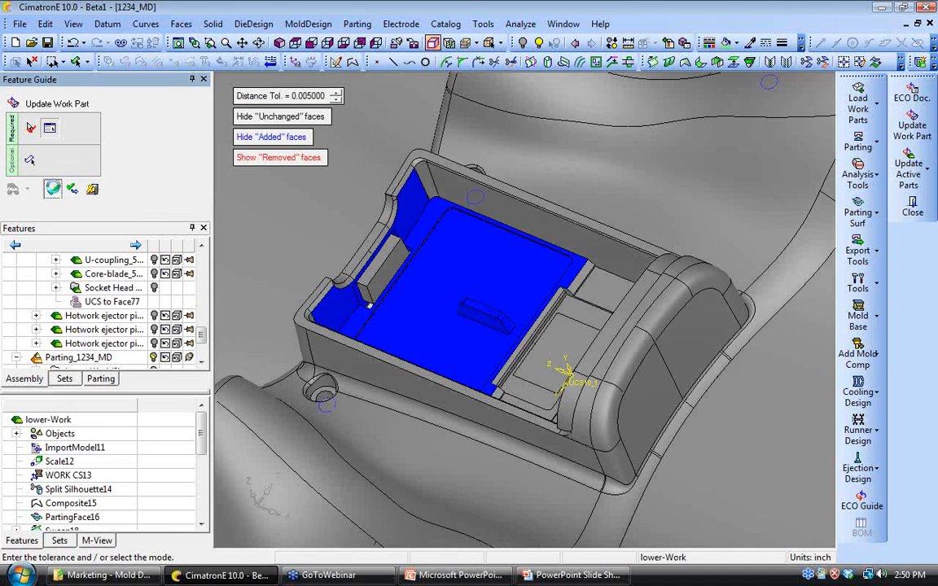
# Step: Apply the update to the lower-Work part and inspect the replaced pocket faces
pyautogui.click(52, 188)
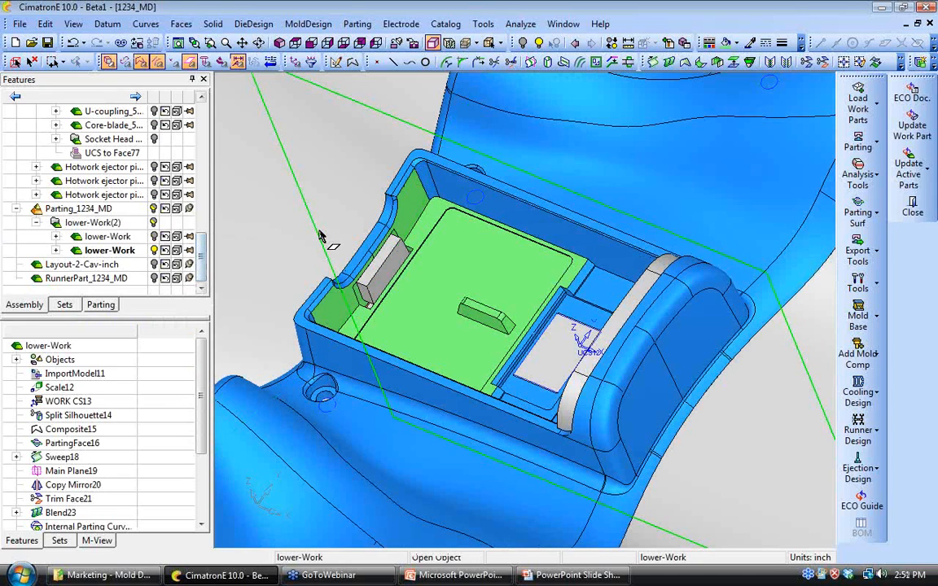
pyautogui.scroll(-3, 328, 167)
pyautogui.moveTo(427, 305)
pyautogui.mouseDown(button='middle')
pyautogui.moveTo(432, 171)
pyautogui.moveTo(424, 322)
pyautogui.mouseUp(button='middle')
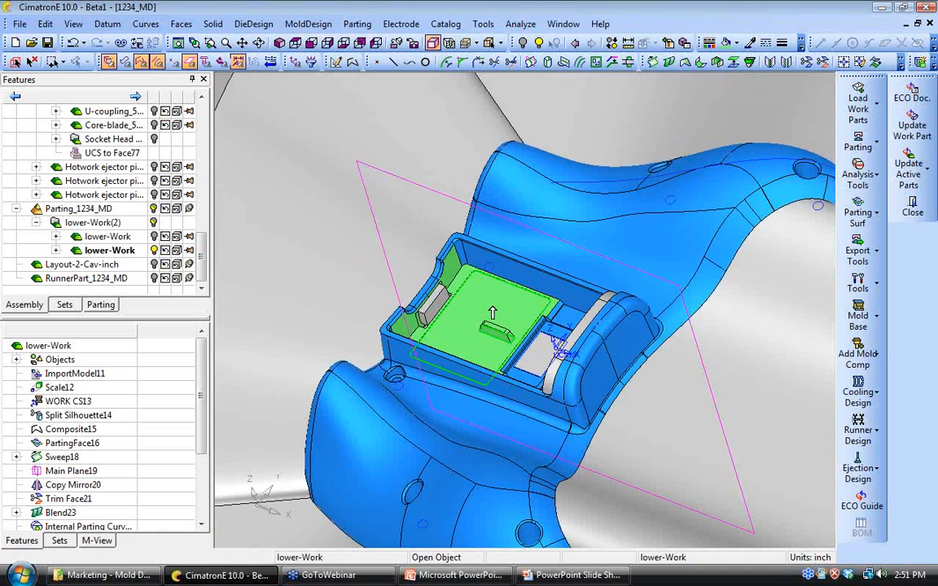
# Step: Edit the Split-01 direction of the active lower-Work part and assign the new pocket faces to it with Auto Selection
pyautogui.click(857, 140)
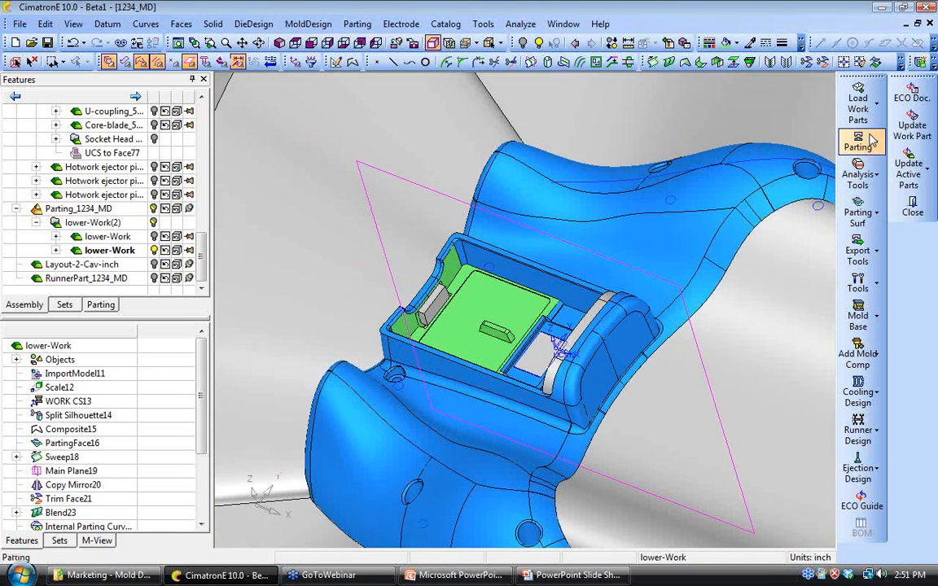
pyautogui.click(666, 227)
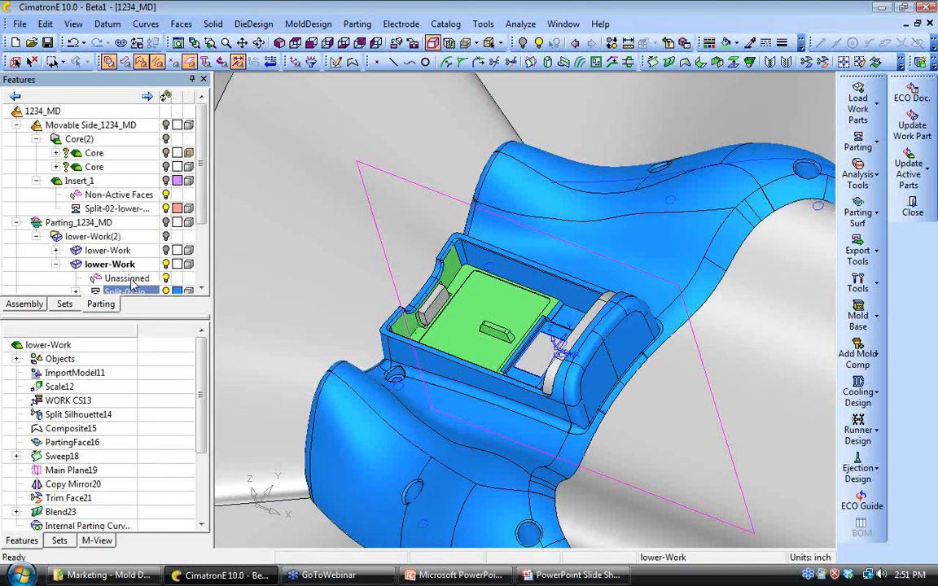
pyautogui.scroll(-2, 163, 204)
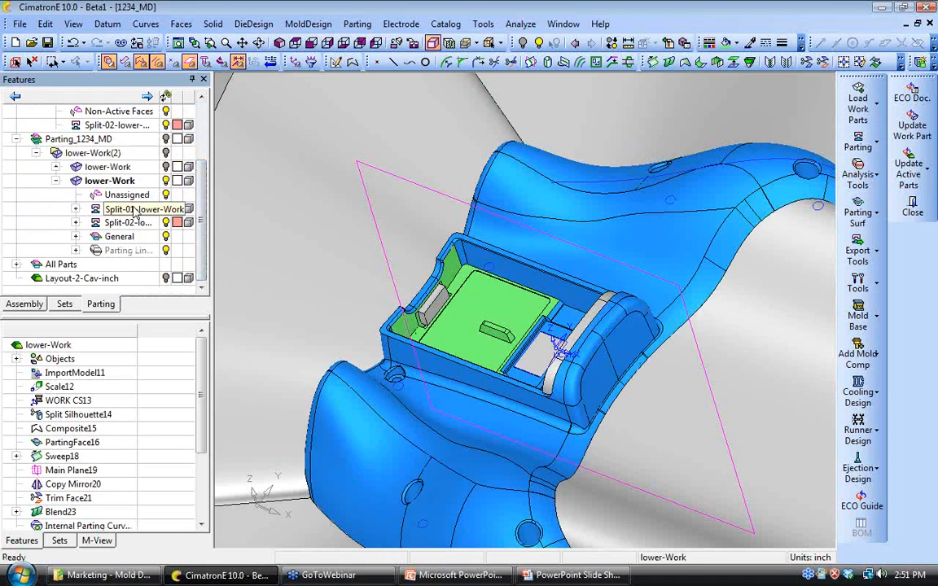
pyautogui.click(135, 210)
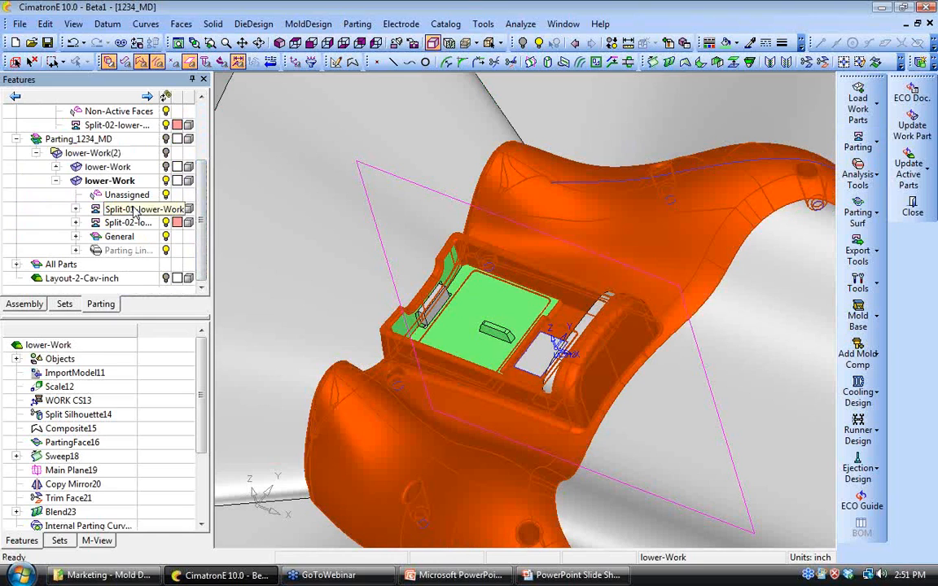
pyautogui.rightClick(135, 209)
pyautogui.click(186, 269)
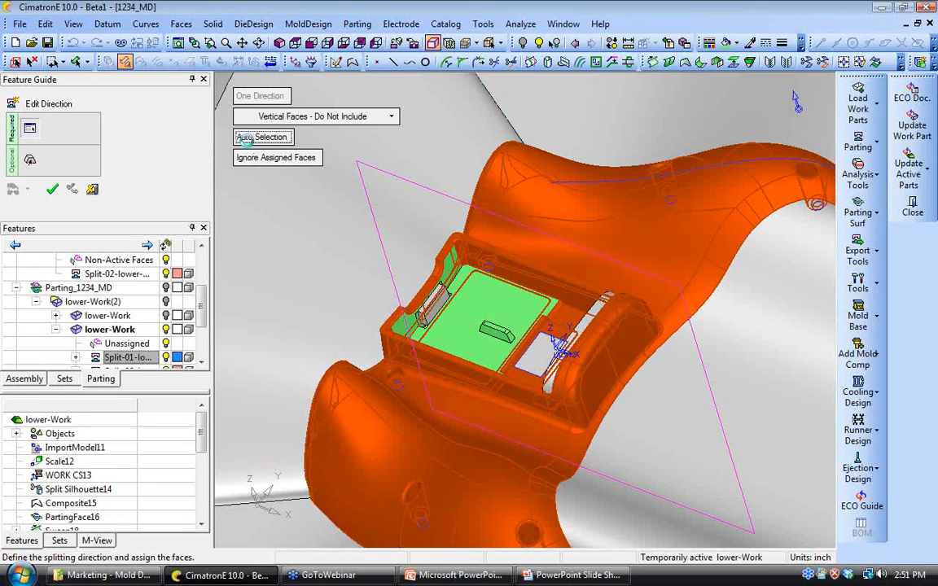
pyautogui.click(262, 137)
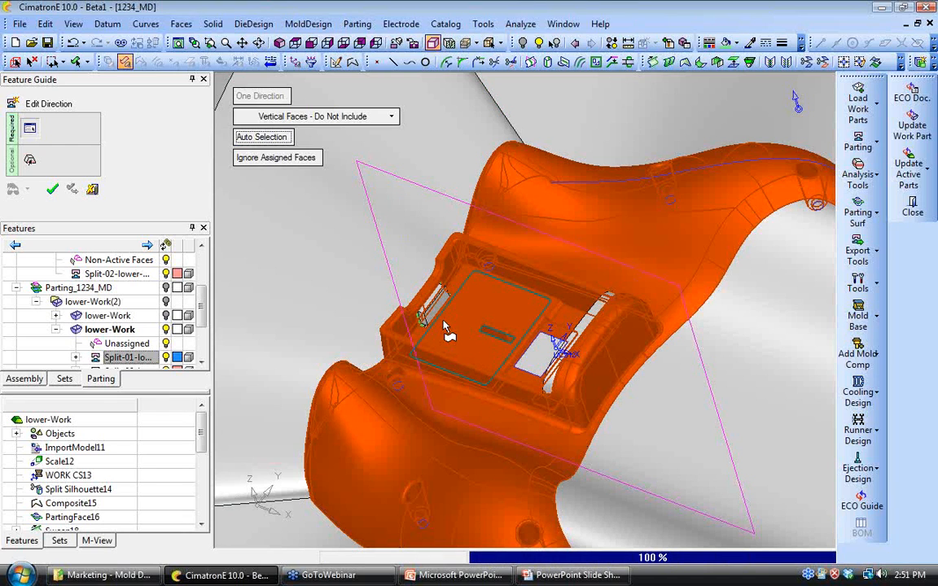
pyautogui.click(53, 189)
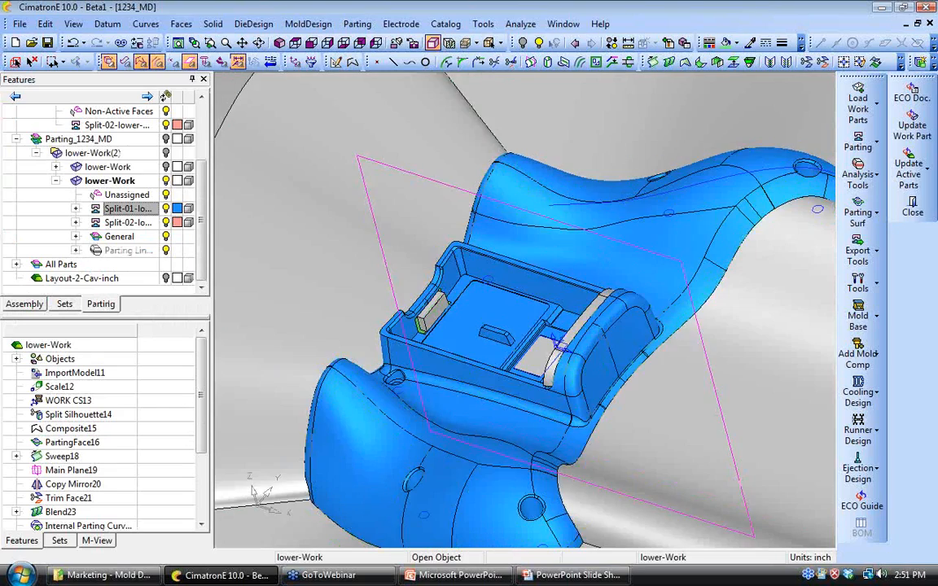
# Step: Edit the Split-02 direction of the active lower-Work part and assign the remaining new pocket faces to it with Auto Selection
pyautogui.keyDown('ctrl'); pyautogui.moveTo(485, 481); pyautogui.dragTo(460, 365); pyautogui.keyUp('ctrl')
pyautogui.scroll(3, 446, 392)
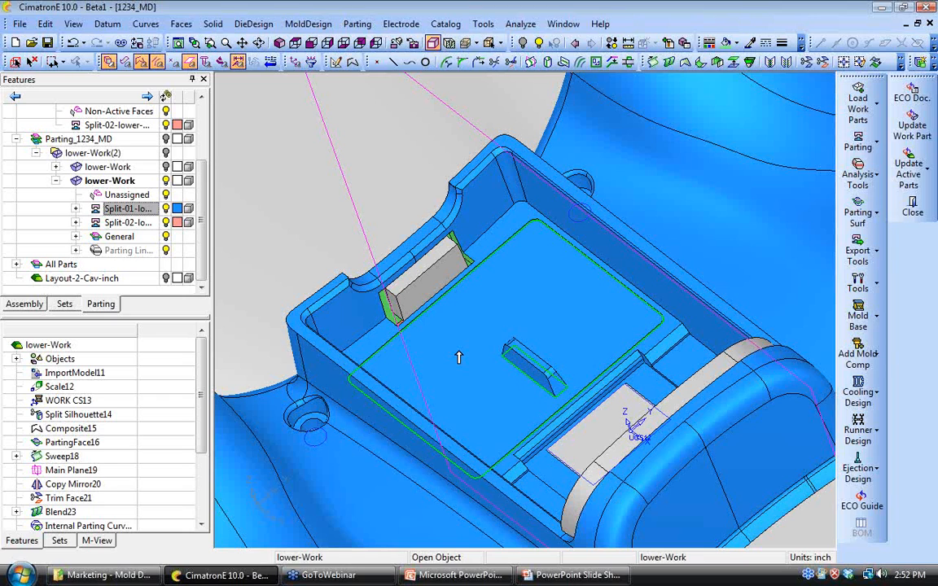
pyautogui.scroll(-5, 460, 279)
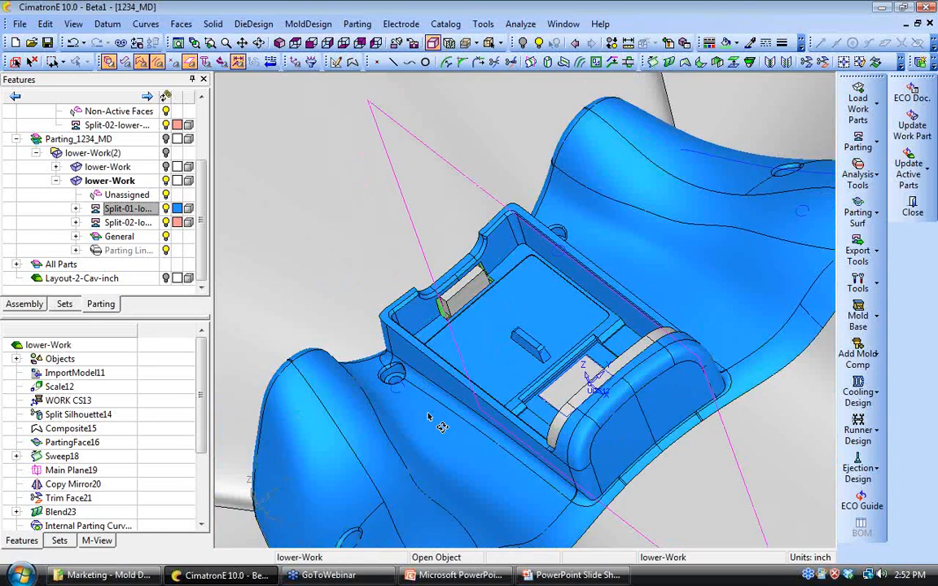
pyautogui.keyDown('ctrl'); pyautogui.moveTo(428, 416); pyautogui.dragTo(366, 159); pyautogui.keyUp('ctrl')
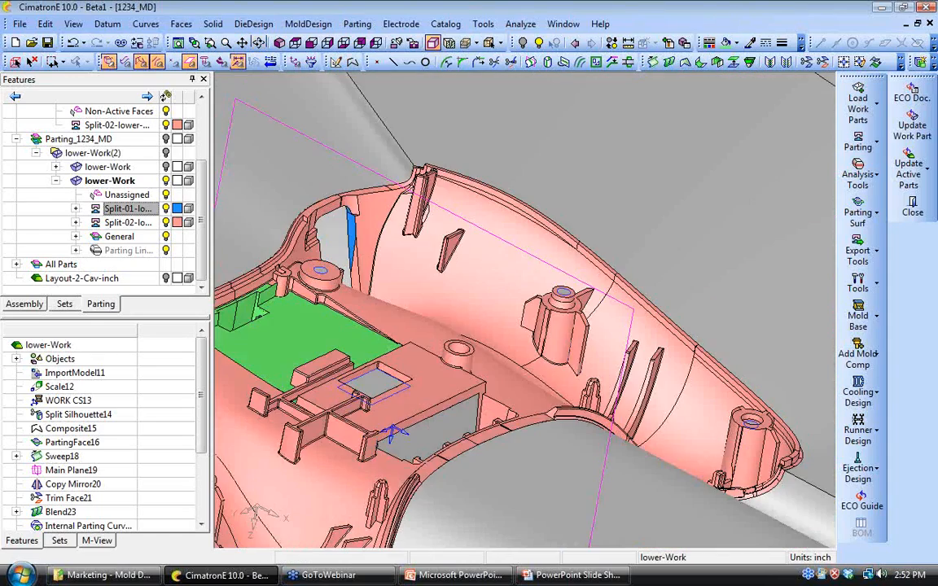
pyautogui.keyDown('ctrl'); pyautogui.moveTo(422, 213); pyautogui.dragTo(530, 176, button='middle'); pyautogui.keyUp('ctrl')
pyautogui.rightClick(130, 224)
pyautogui.click(187, 291)
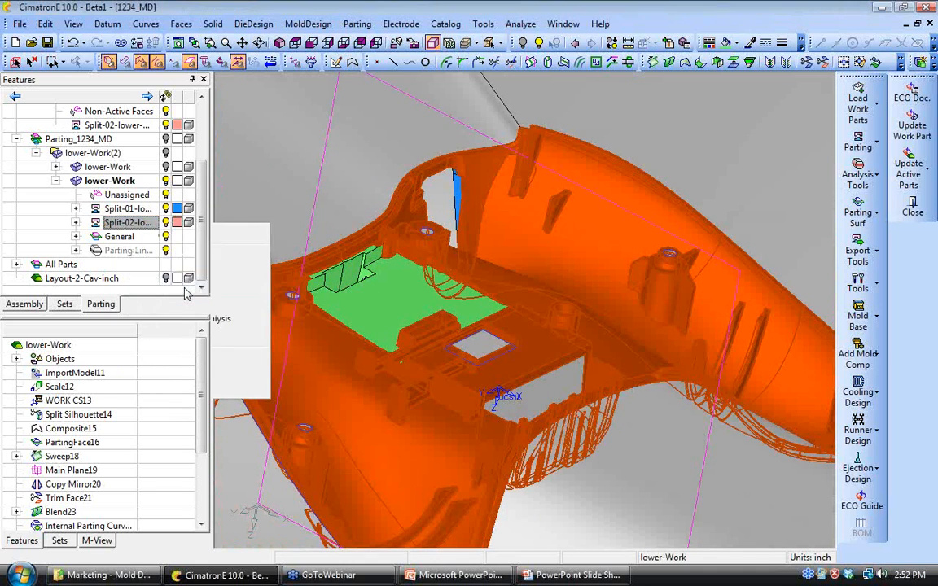
pyautogui.click(258, 136)
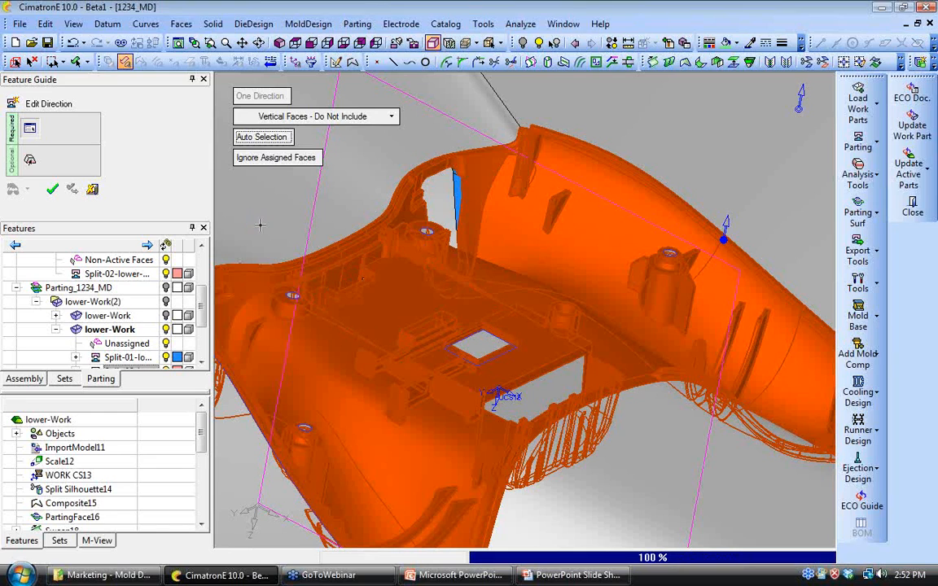
pyautogui.click(52, 189)
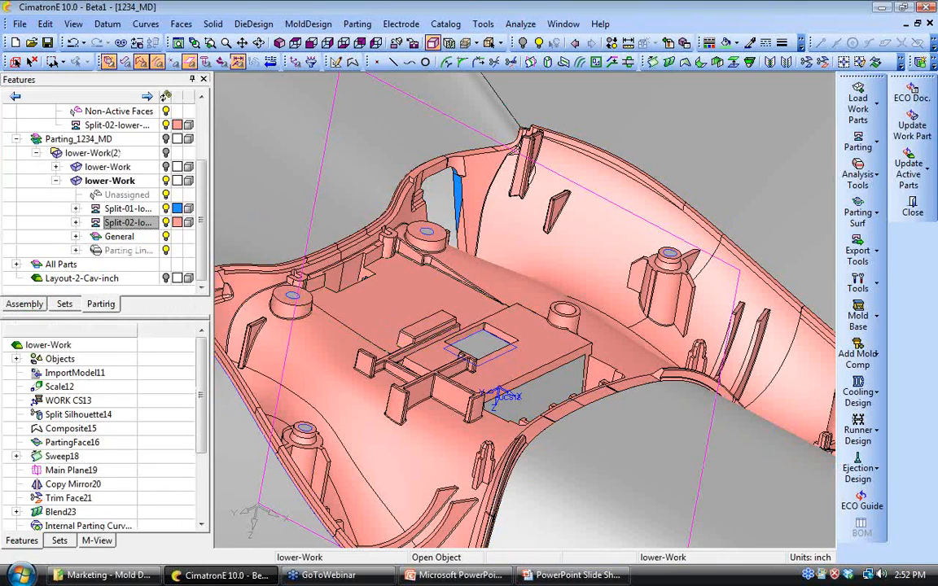
# Step: Remove the geometry of the old shut-off block's faces at the clip opening in the pocket wall
pyautogui.moveTo(498, 342); pyautogui.dragTo(629, 527, button='middle')
pyautogui.keyDown('ctrl'); pyautogui.moveTo(392, 357); pyautogui.dragTo(481, 325, button='middle'); pyautogui.keyUp('ctrl')
pyautogui.rightClick(481, 325)
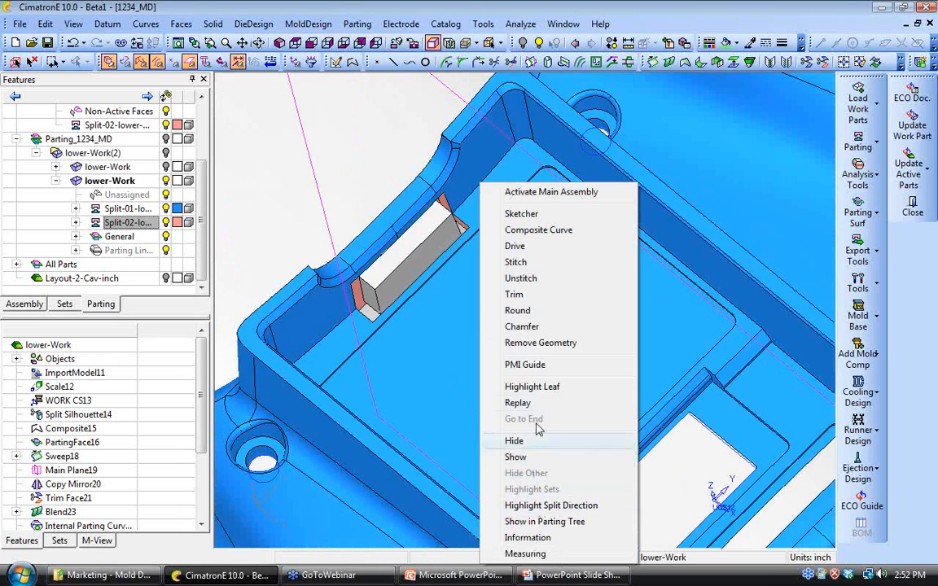
pyautogui.click(541, 342)
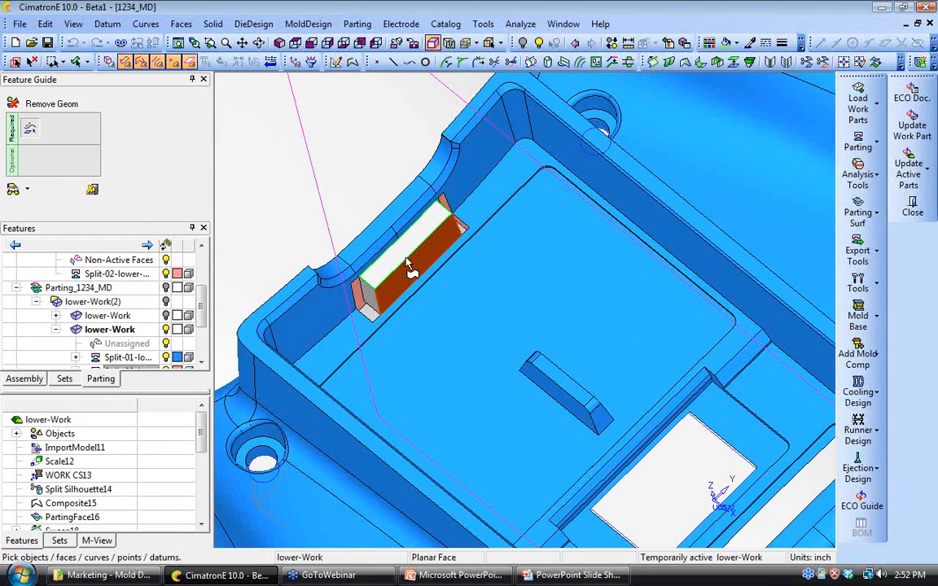
pyautogui.click(407, 269)
pyautogui.click(375, 299)
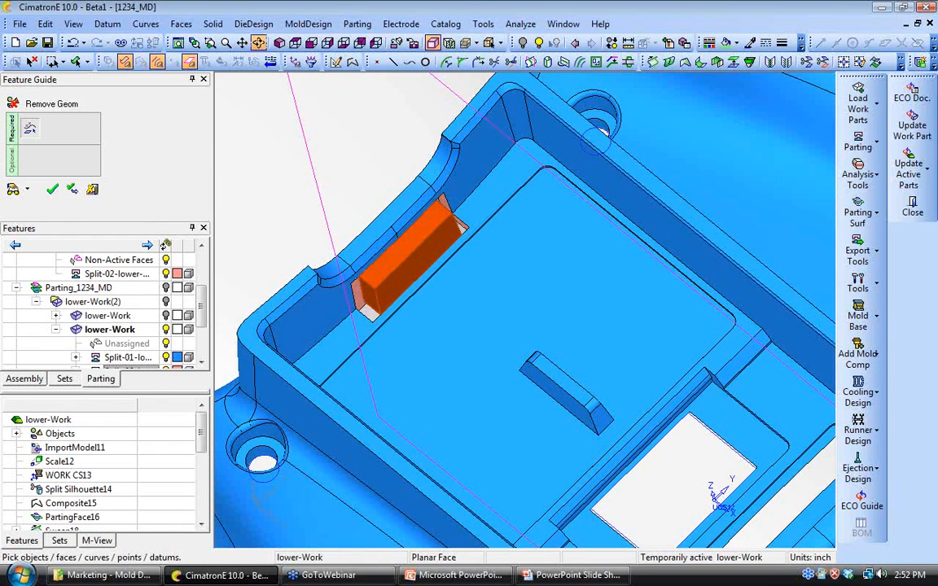
pyautogui.keyDown('ctrl'); pyautogui.moveTo(407, 273); pyautogui.dragTo(326, 254); pyautogui.keyUp('ctrl')
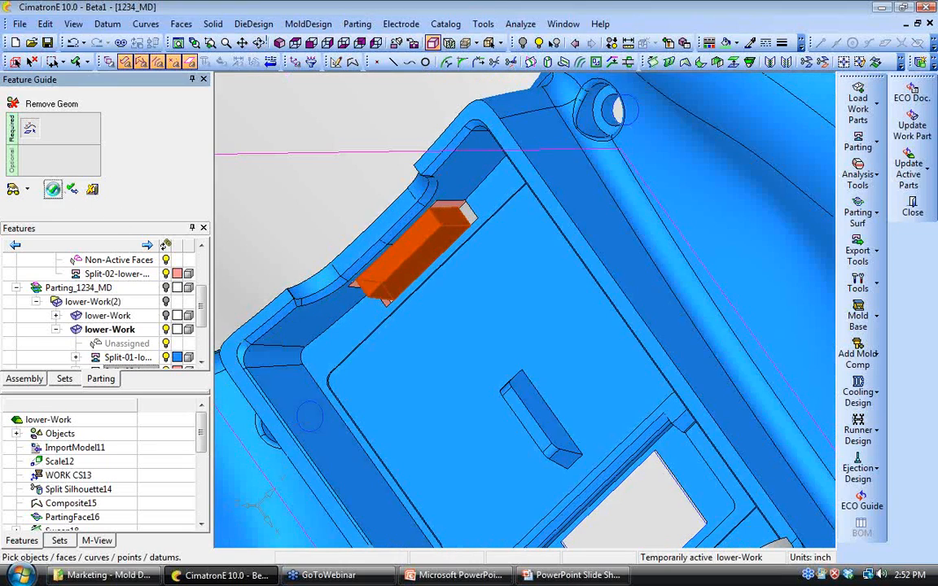
pyautogui.click(52, 188)
# Step: Hide the Split-01 faces and unstitch the flat pocket floor together with the narrow faces framing the clip opening as a group
pyautogui.keyDown('ctrl'); pyautogui.moveTo(407, 431); pyautogui.dragTo(471, 325); pyautogui.keyUp('ctrl')
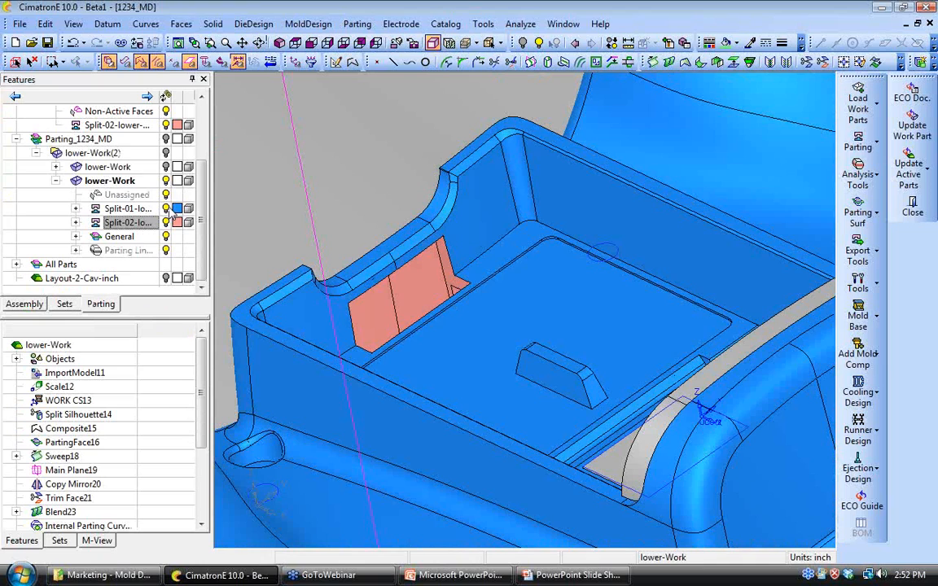
pyautogui.click(169, 211)
pyautogui.click(181, 24)
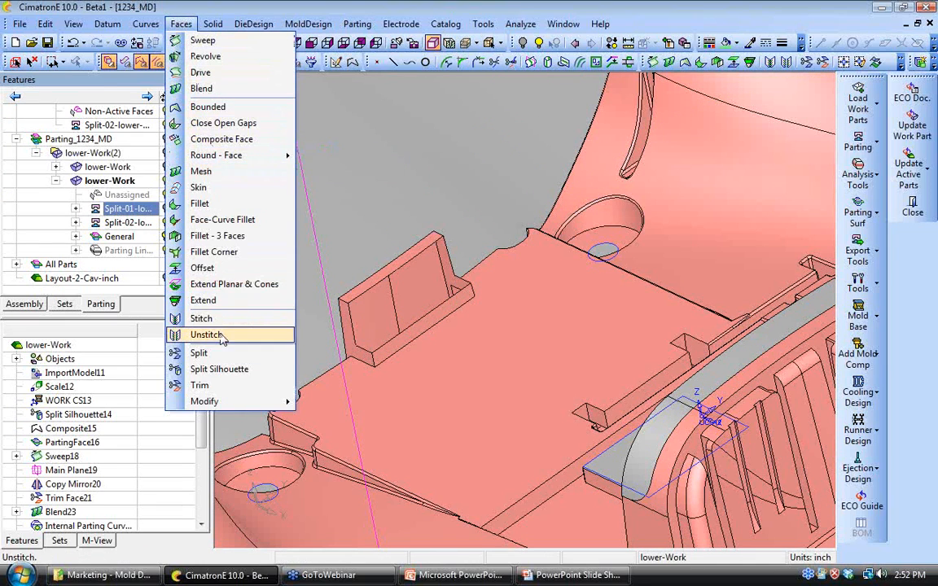
pyautogui.click(206, 335)
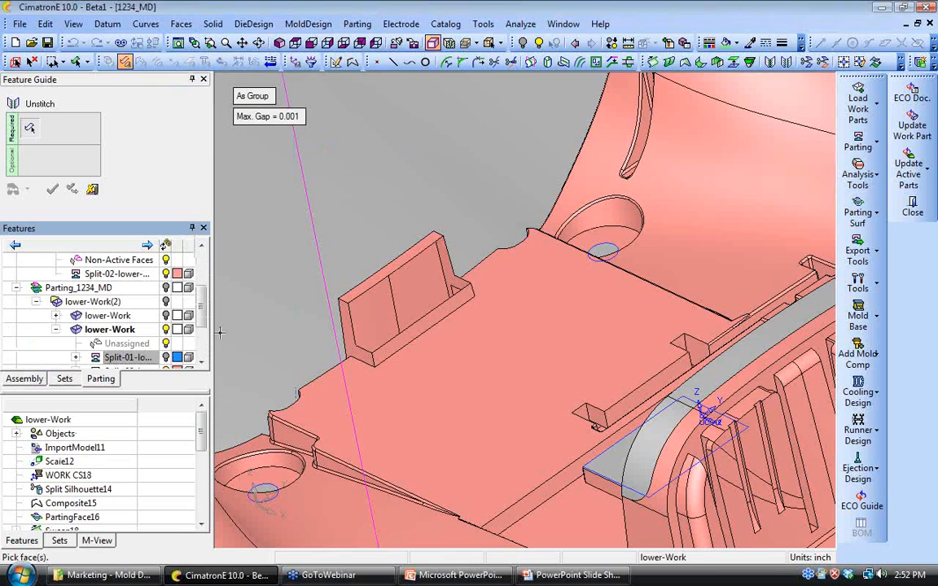
pyautogui.click(382, 415)
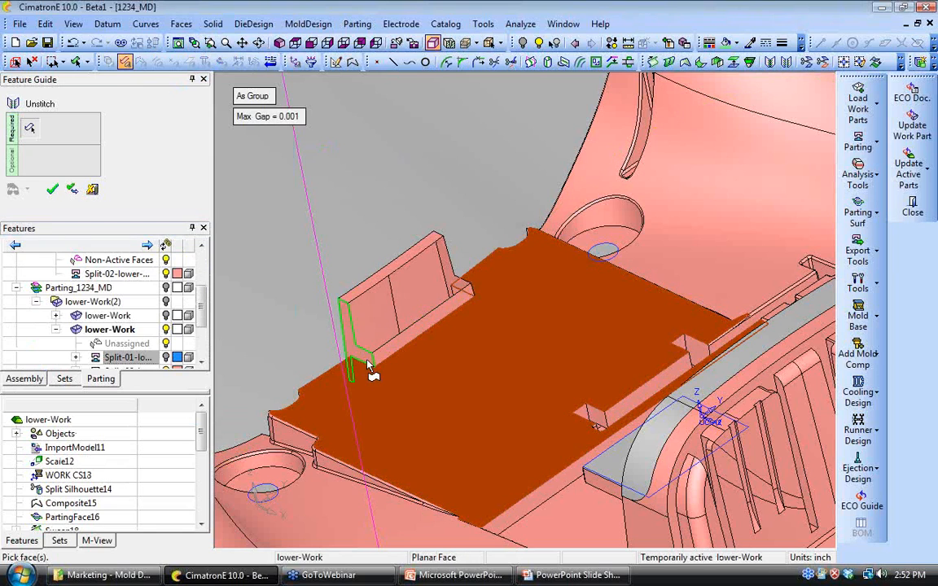
pyautogui.click(396, 270)
pyautogui.keyDown('ctrl'); pyautogui.moveTo(466, 314); pyautogui.dragTo(415, 367); pyautogui.keyUp('ctrl')
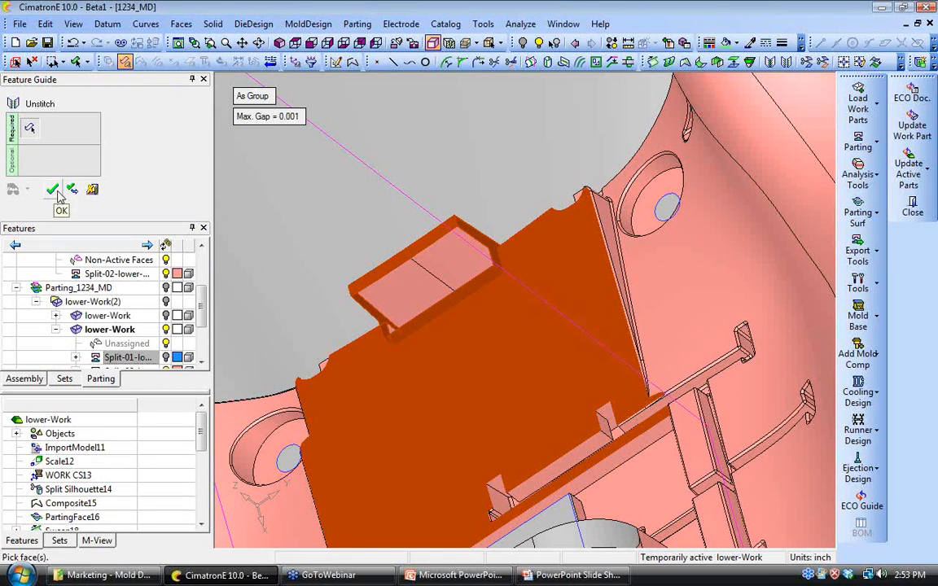
pyautogui.click(643, 261)
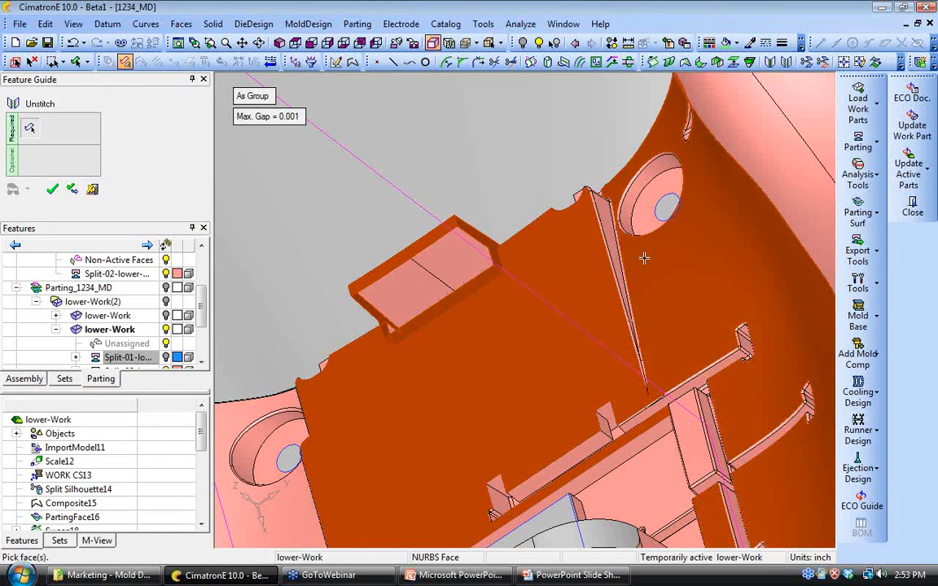
pyautogui.click(643, 258)
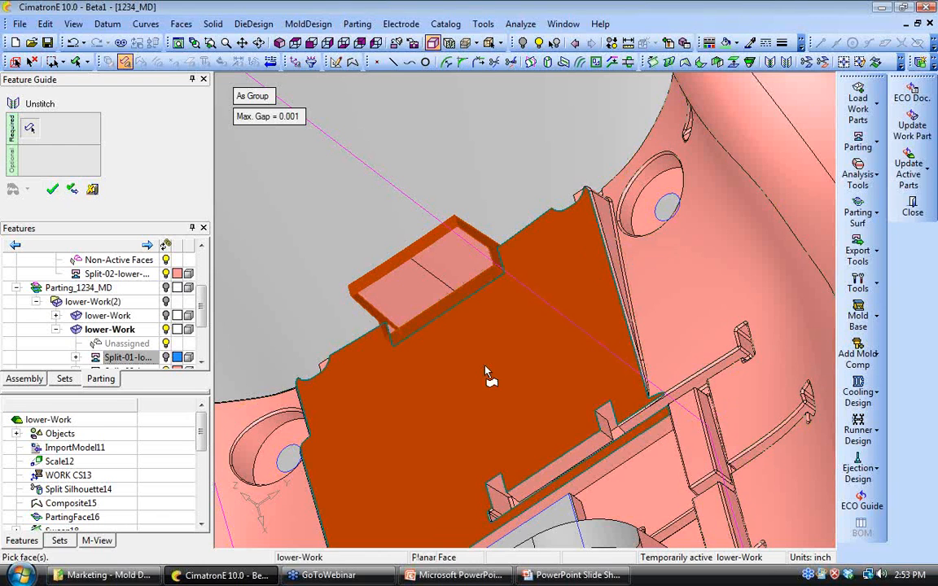
pyautogui.scroll(-3, 494, 410)
pyautogui.keyDown('ctrl'); pyautogui.moveTo(495, 410); pyautogui.dragTo(480, 362); pyautogui.keyUp('ctrl')
pyautogui.click(52, 189)
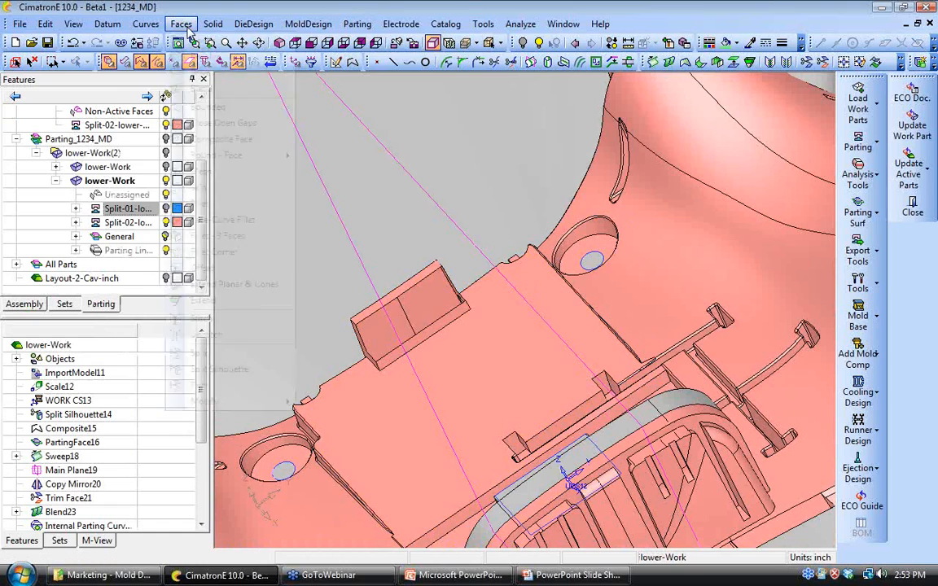
# Step: Close the clip opening's open-edge loop using Close Open Gaps with New Faces and Merge Adjacent Faces on
pyautogui.click(180, 23)
pyautogui.click(218, 126)
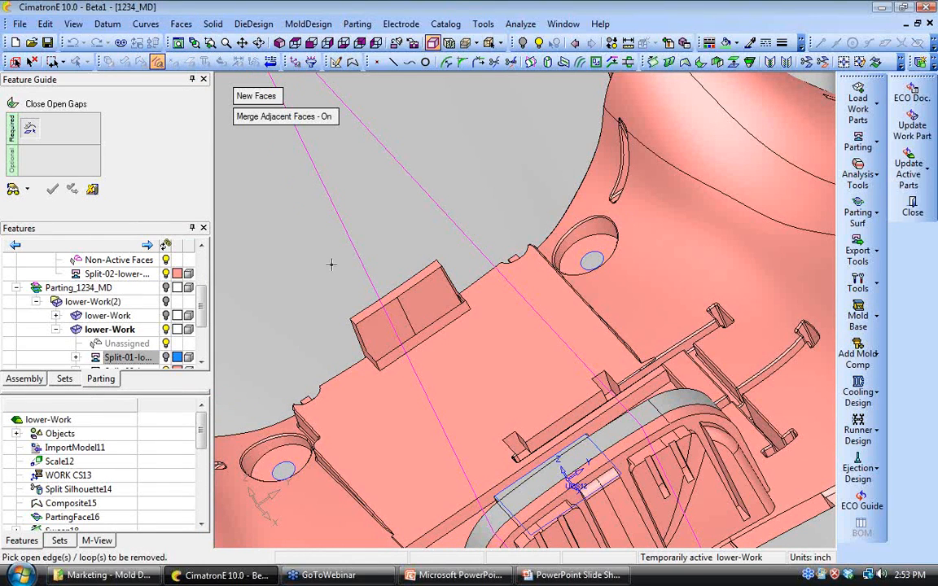
pyautogui.click(367, 317)
pyautogui.keyDown('ctrl'); pyautogui.moveTo(300, 291); pyautogui.dragTo(341, 283); pyautogui.keyUp('ctrl')
pyautogui.keyDown('ctrl'); pyautogui.moveTo(342, 283); pyautogui.dragTo(337, 275, button='right'); pyautogui.keyUp('ctrl')
pyautogui.click(52, 189)
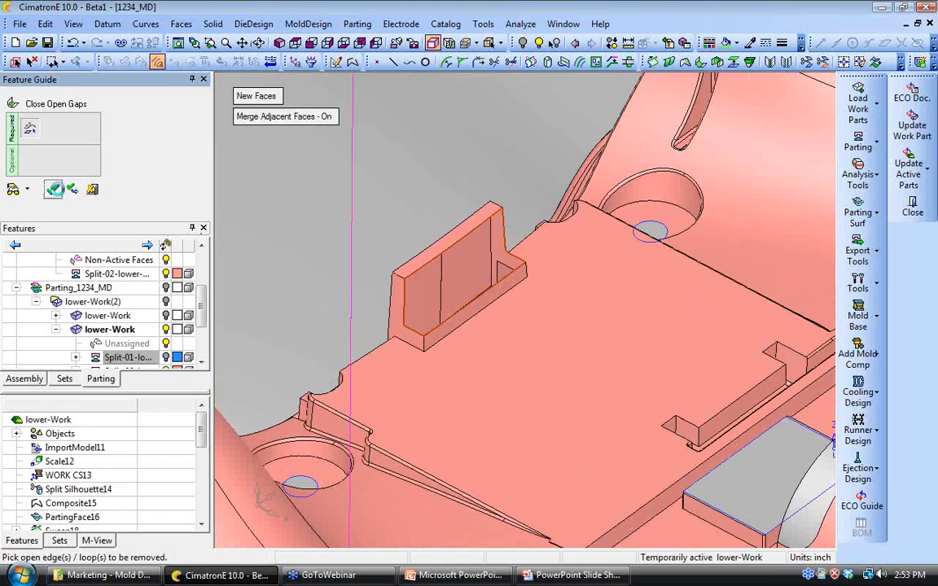
# Step: Select the new shut-off block's faces in QuickSplit and assign them out of the Unassigned set
pyautogui.click(858, 142)
pyautogui.click(765, 132)
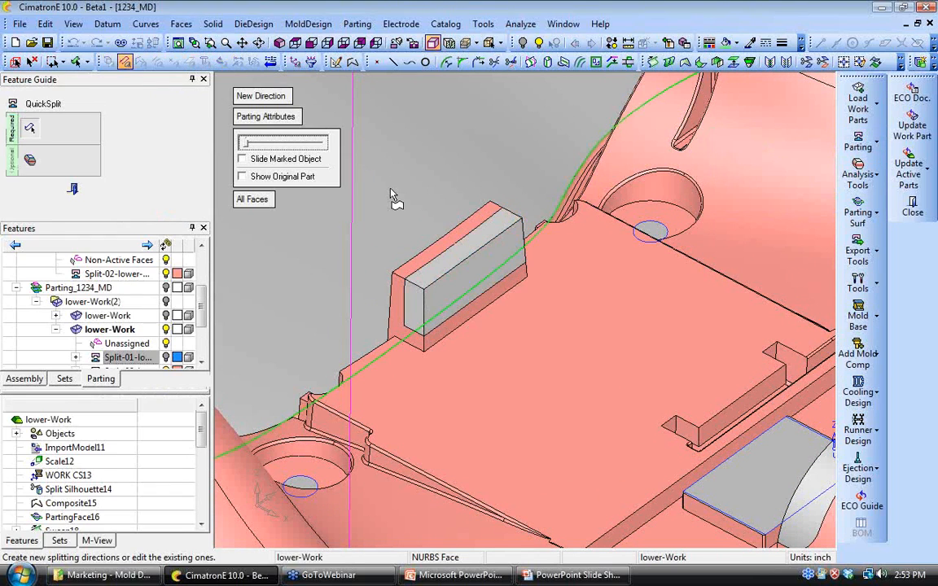
pyautogui.keyDown('ctrl'); pyautogui.moveTo(390, 190); pyautogui.dragTo(419, 252, button='right'); pyautogui.keyUp('ctrl')
pyautogui.click(478, 294)
pyautogui.click(452, 304)
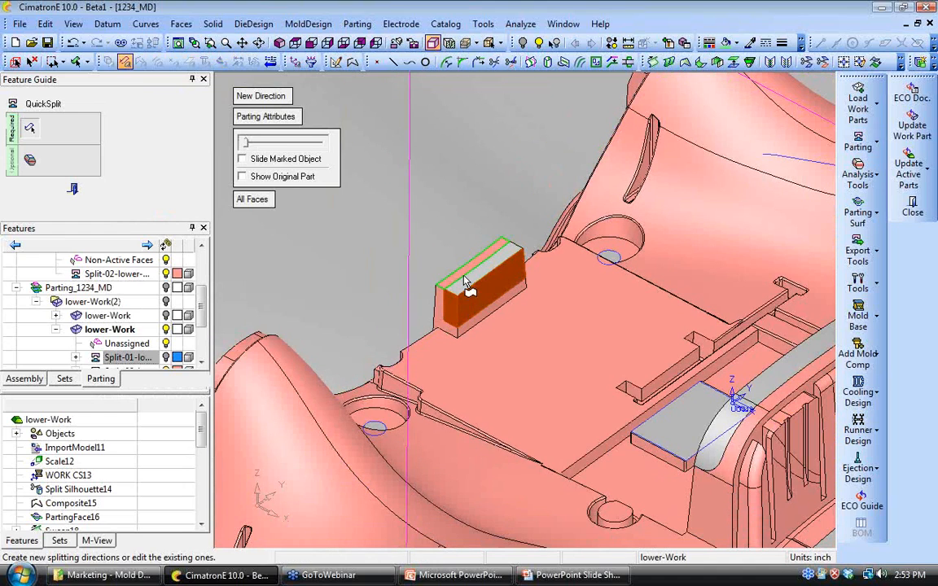
pyautogui.click(462, 274)
pyautogui.click(473, 265)
pyautogui.click(478, 271)
pyautogui.middleClick(490, 281)
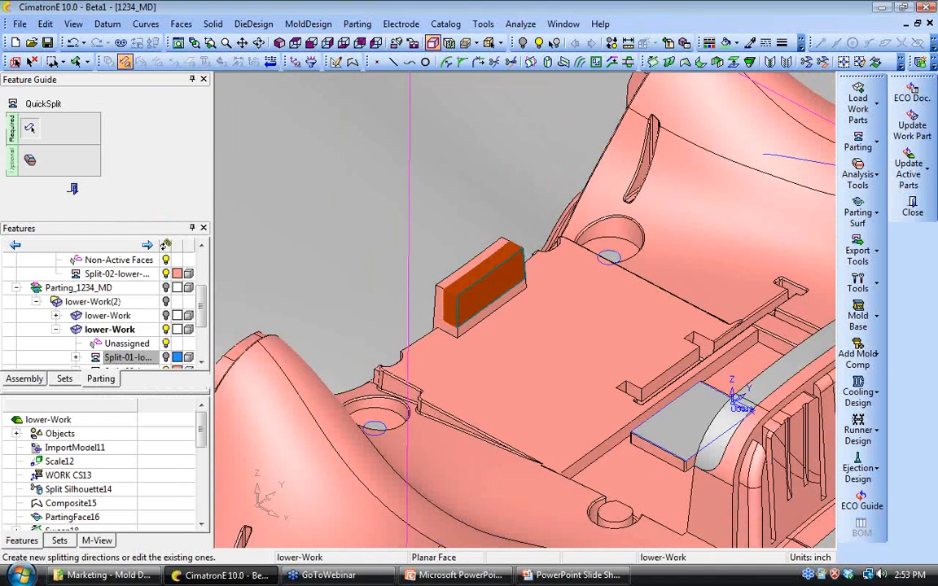
pyautogui.keyDown('ctrl'); pyautogui.moveTo(490, 281); pyautogui.dragTo(444, 314); pyautogui.keyUp('ctrl')
pyautogui.middleClick(400, 294)
pyautogui.moveTo(251, 143); pyautogui.dragTo(245, 144)
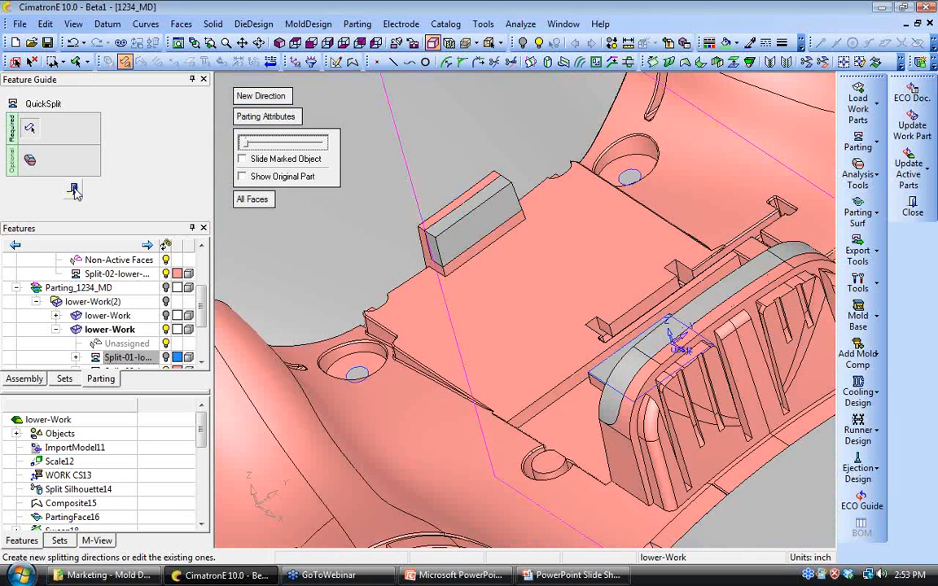
pyautogui.click(73, 190)
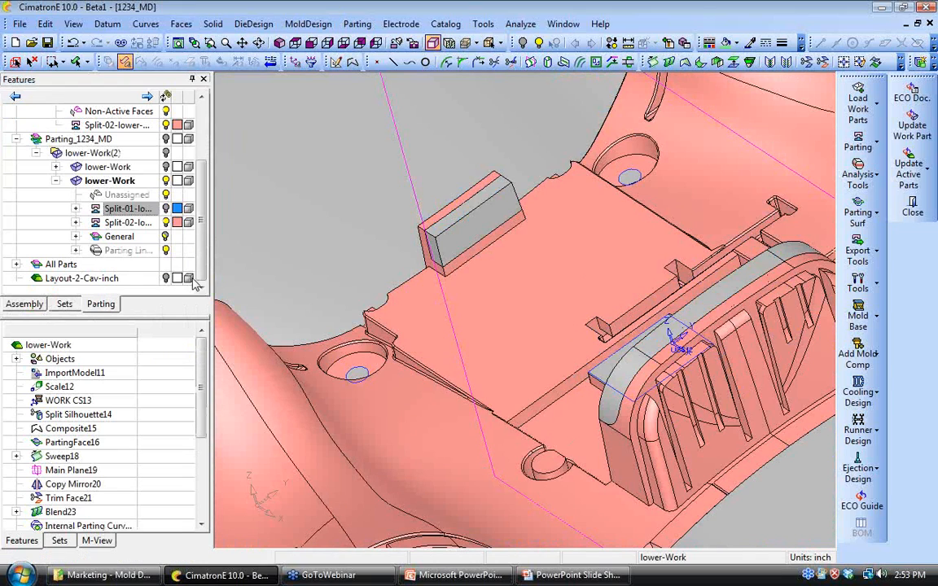
# Step: Activate the first Core part of Movable Side_1234_MD in the mold assembly
pyautogui.scroll(-3, 524, 310)
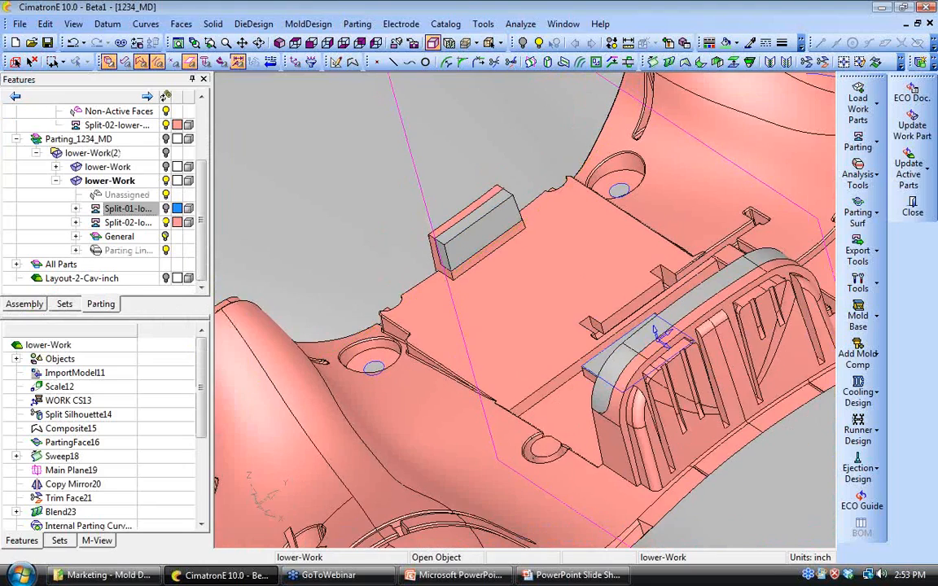
pyautogui.keyDown('ctrl'); pyautogui.moveTo(525, 311); pyautogui.dragTo(504, 338, button='middle'); pyautogui.keyUp('ctrl')
pyautogui.click(24, 304)
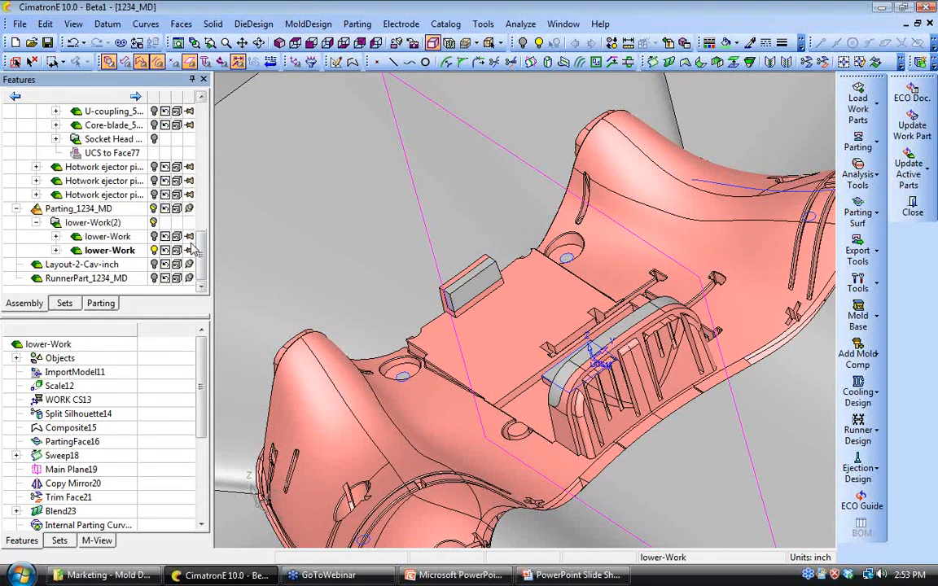
pyautogui.moveTo(201, 253); pyautogui.dragTo(199, 128)
pyautogui.click(94, 153)
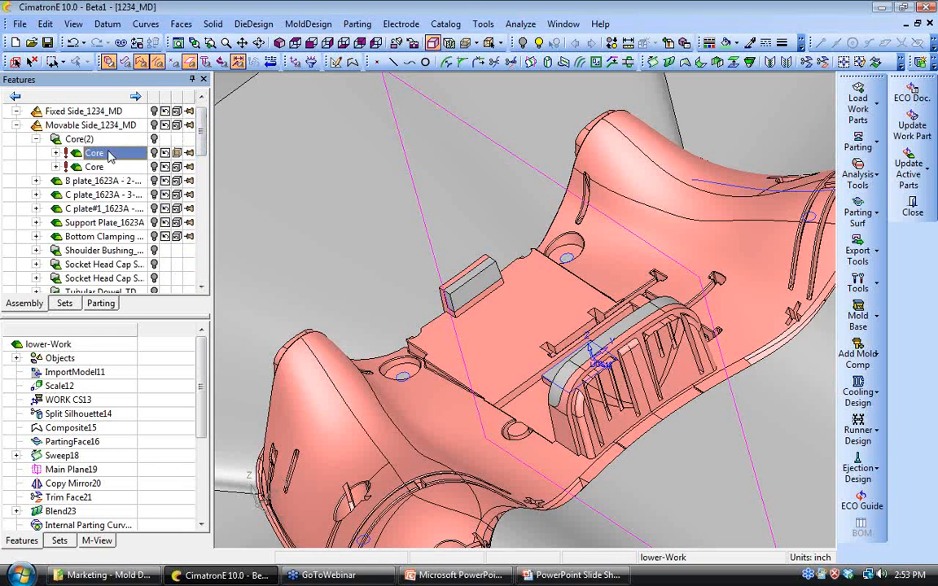
pyautogui.rightClick(114, 154)
pyautogui.click(147, 160)
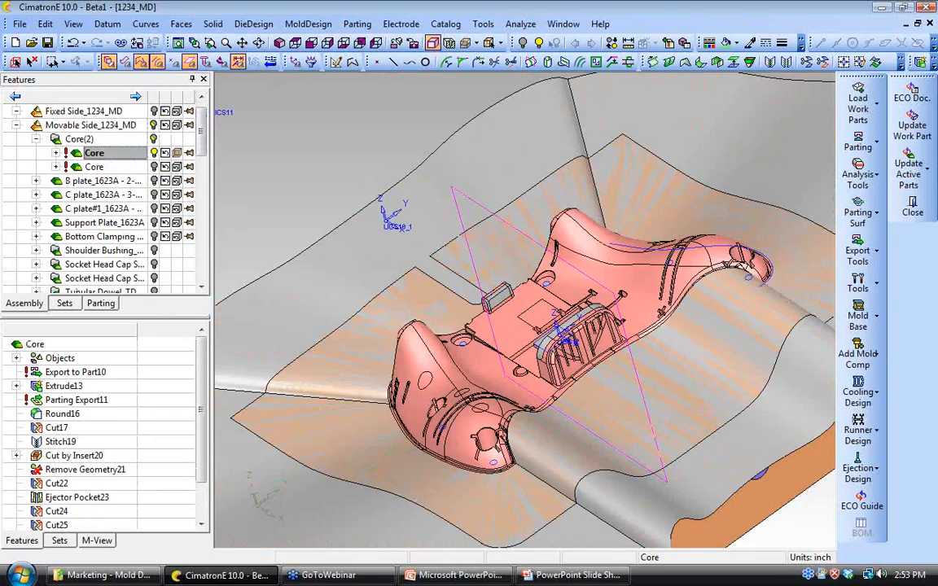
# Step: Hide the displayed lower-Work part and show the Core as an opaque shaded model
pyautogui.scroll(-1, 61, 513)
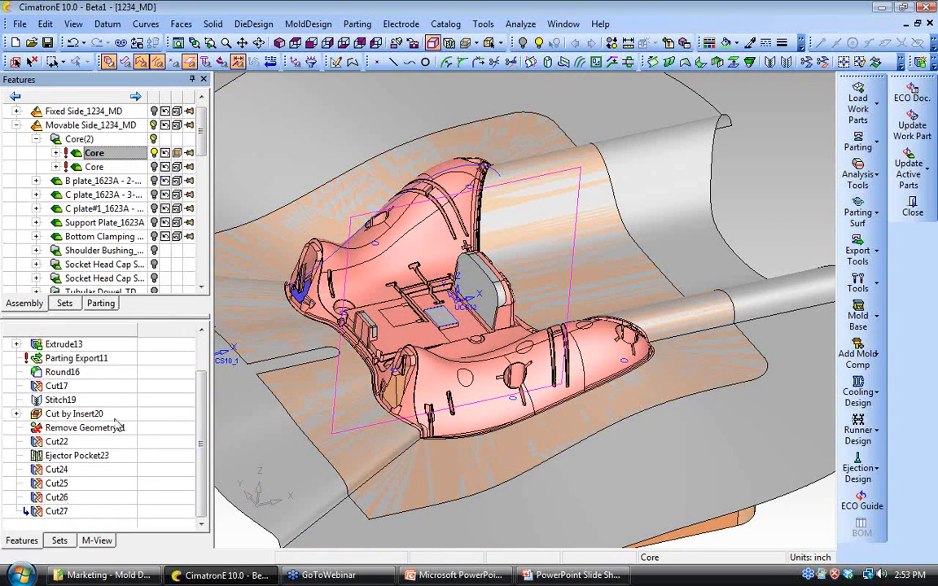
pyautogui.scroll(-8, 185, 163)
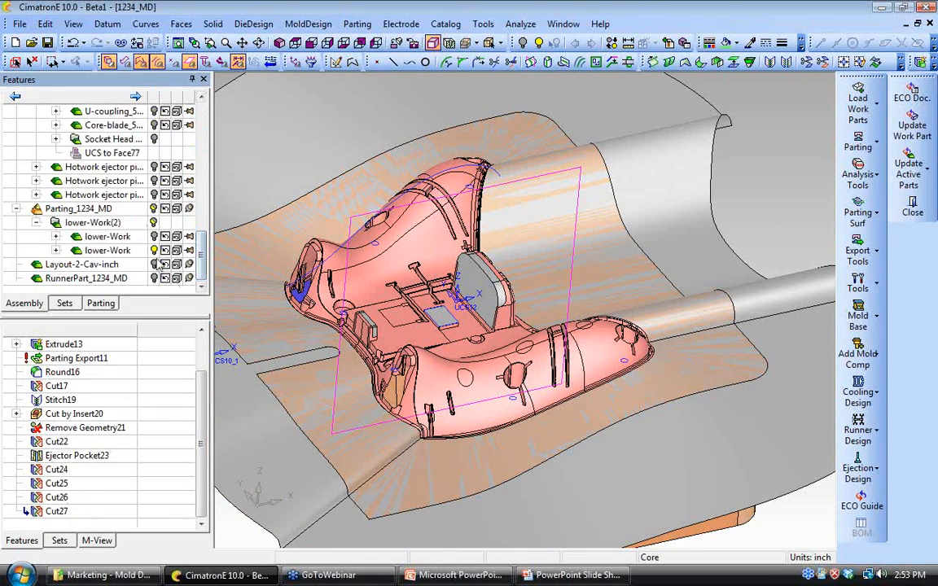
pyautogui.click(154, 250)
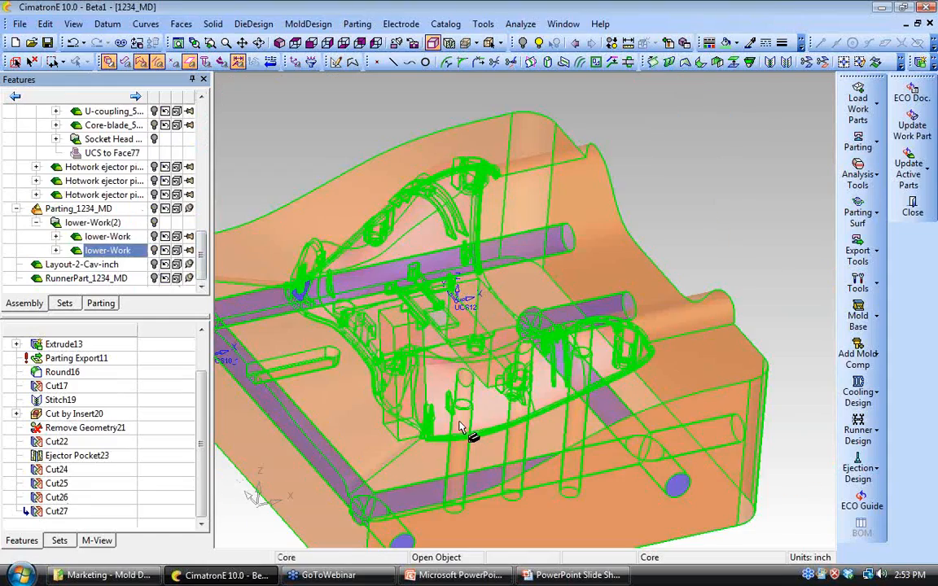
pyautogui.click(466, 44)
pyautogui.click(433, 44)
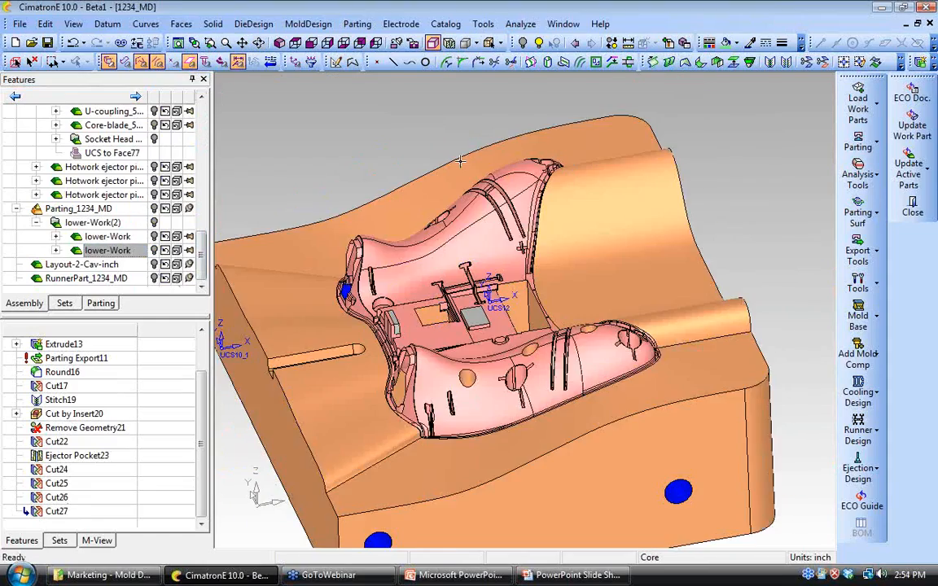
# Step: Run Edit / Update on the outdated Parting Export11 feature of the active Core part
pyautogui.moveTo(481, 220)
pyautogui.keyDown('ctrl'); pyautogui.mouseDown()
pyautogui.moveTo(485, 166)
pyautogui.moveTo(550, 252)
pyautogui.moveTo(577, 452)
pyautogui.mouseUp(); pyautogui.keyUp('ctrl')
pyautogui.keyDown('ctrl'); pyautogui.moveTo(577, 452); pyautogui.dragTo(685, 342, button='right'); pyautogui.keyUp('ctrl')
pyautogui.keyDown('ctrl'); pyautogui.moveTo(685, 341); pyautogui.dragTo(479, 388, button='middle'); pyautogui.keyUp('ctrl')
pyautogui.moveTo(201, 399); pyautogui.dragTo(201, 360)
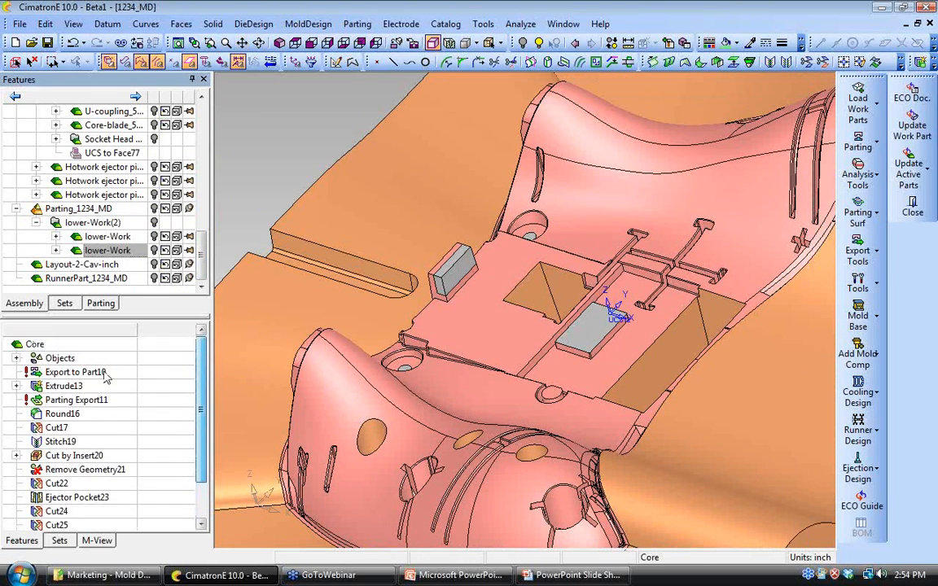
pyautogui.rightClick(53, 405)
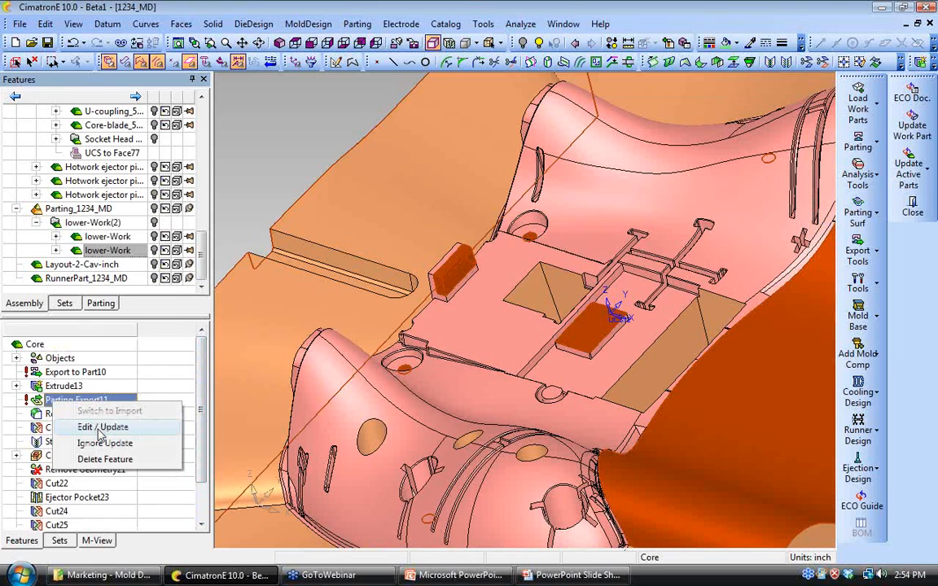
pyautogui.click(97, 426)
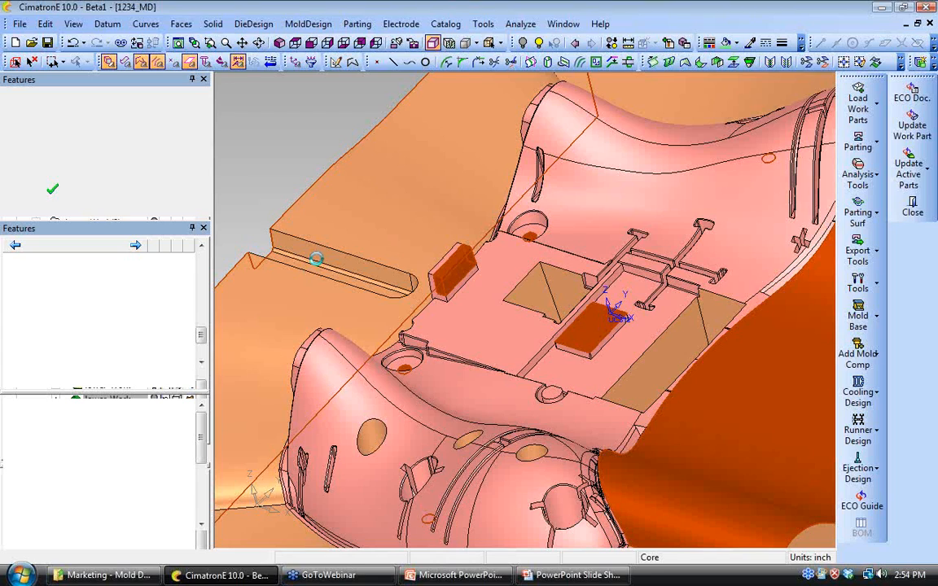
# Step: Switch to the PowerPoint slide show and advance to the Cimatron E Mold Design Highlights slide
pyautogui.click(569, 575)
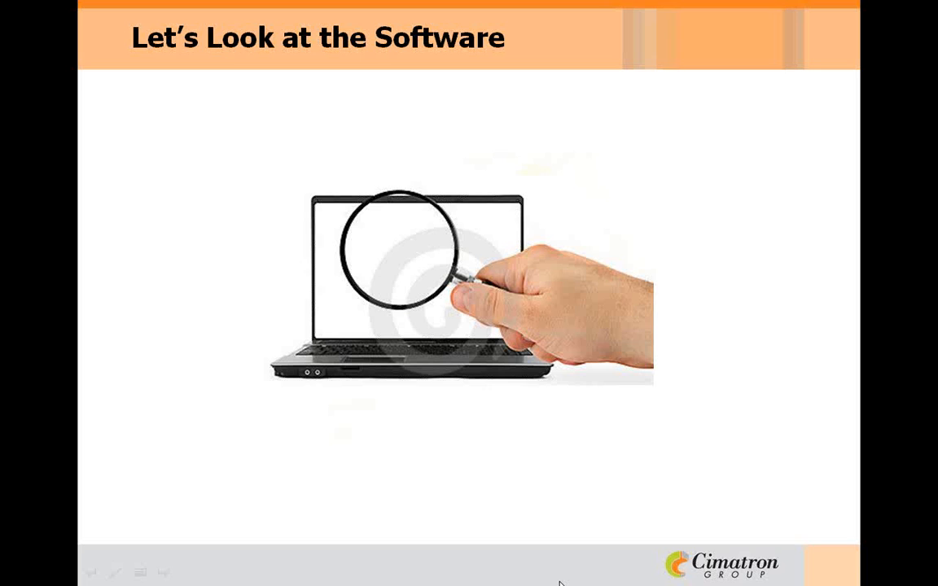
pyautogui.click(558, 582)
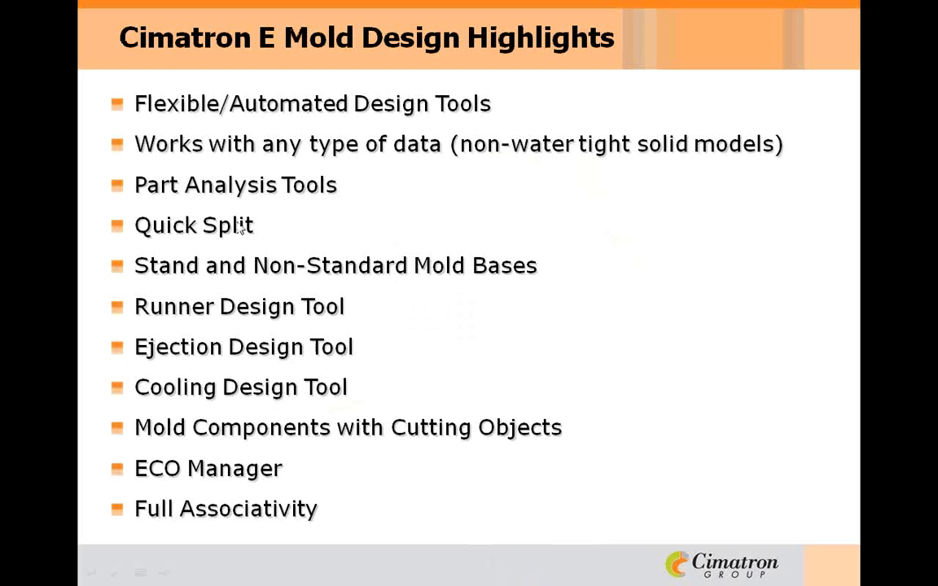
pyautogui.hotkey('alt', 'Tab')
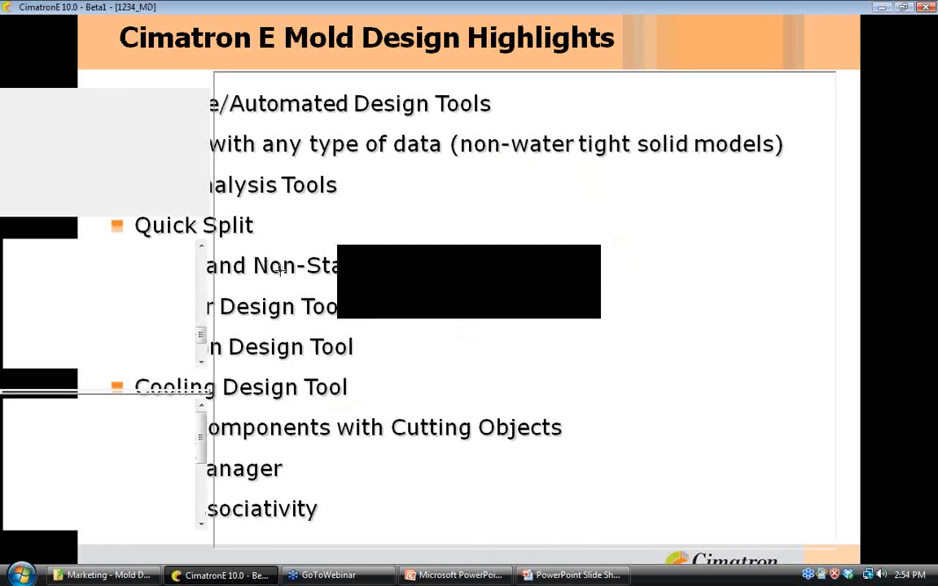
pyautogui.hotkey('alt', 'Tab')
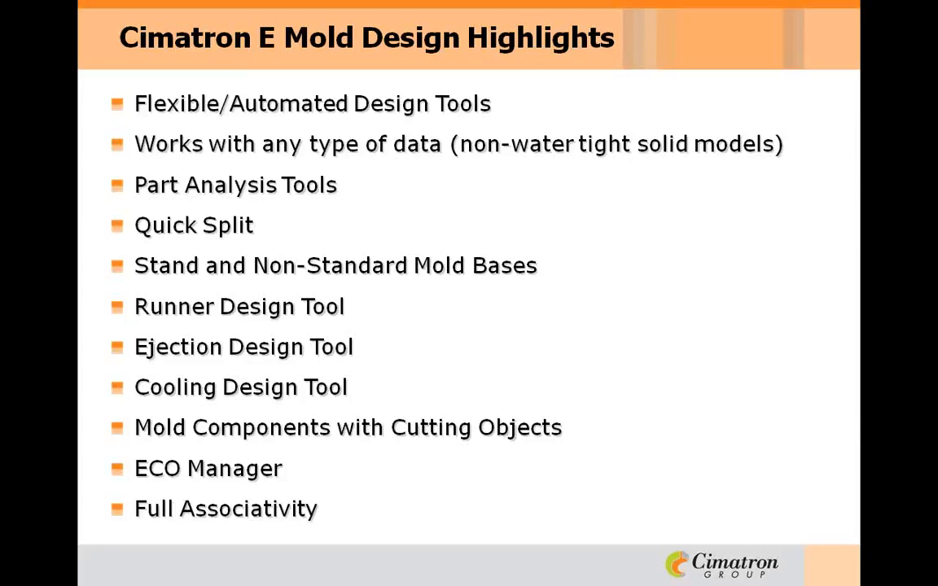
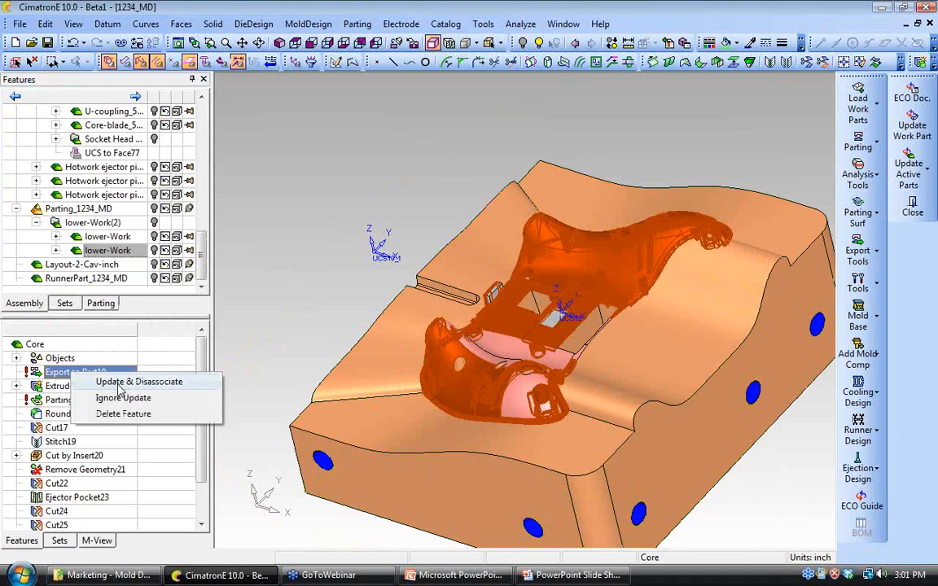
# Step: Try to update and disassociate the Core's Export to Part10 feature, then examine the core from above
pyautogui.click(119, 383)
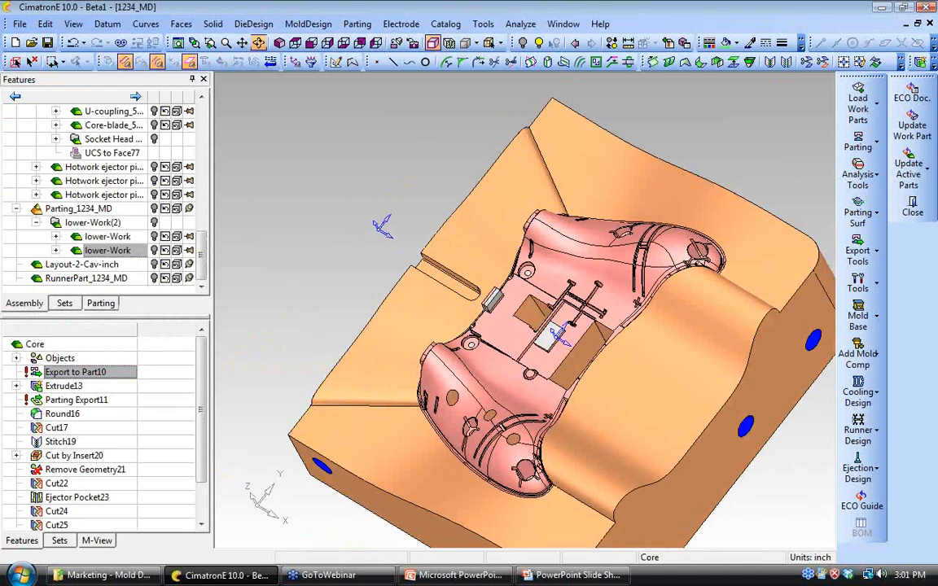
pyautogui.moveTo(358, 398)
pyautogui.keyDown('ctrl'); pyautogui.mouseDown()
pyautogui.moveTo(404, 391)
pyautogui.moveTo(358, 386)
pyautogui.mouseUp(); pyautogui.keyUp('ctrl')
pyautogui.keyDown('ctrl'); pyautogui.moveTo(342, 366); pyautogui.dragTo(309, 413, button='right'); pyautogui.keyUp('ctrl')
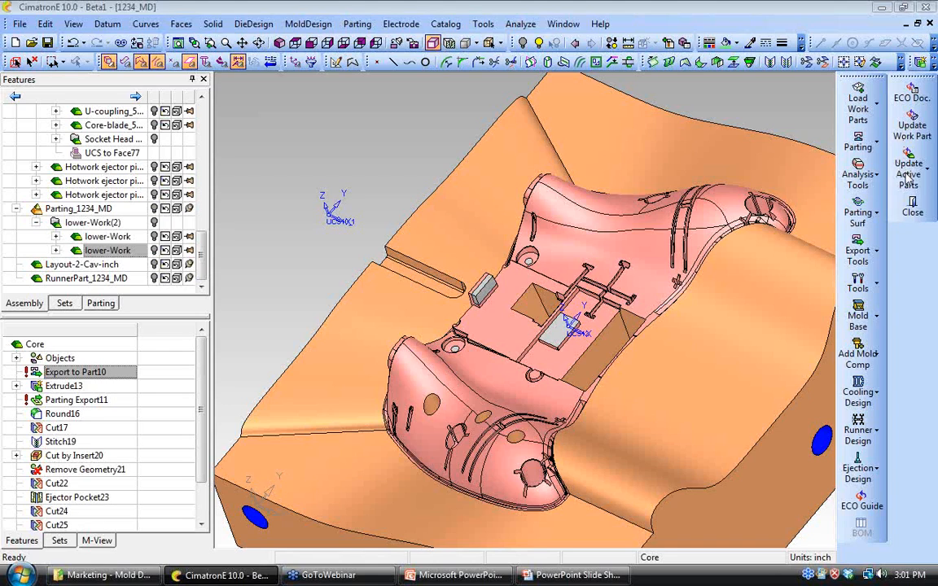
pyautogui.click(907, 177)
pyautogui.click(600, 25)
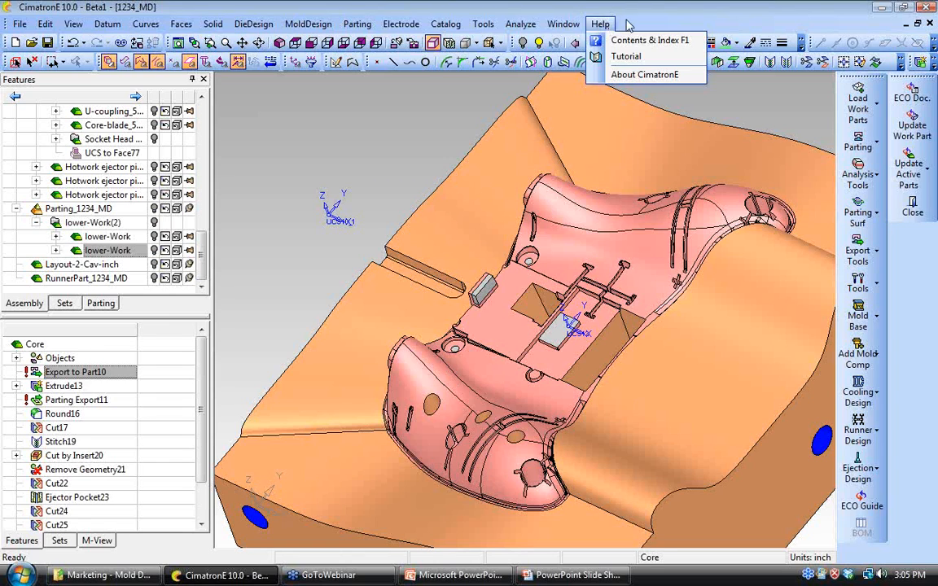
pyautogui.click(627, 18)
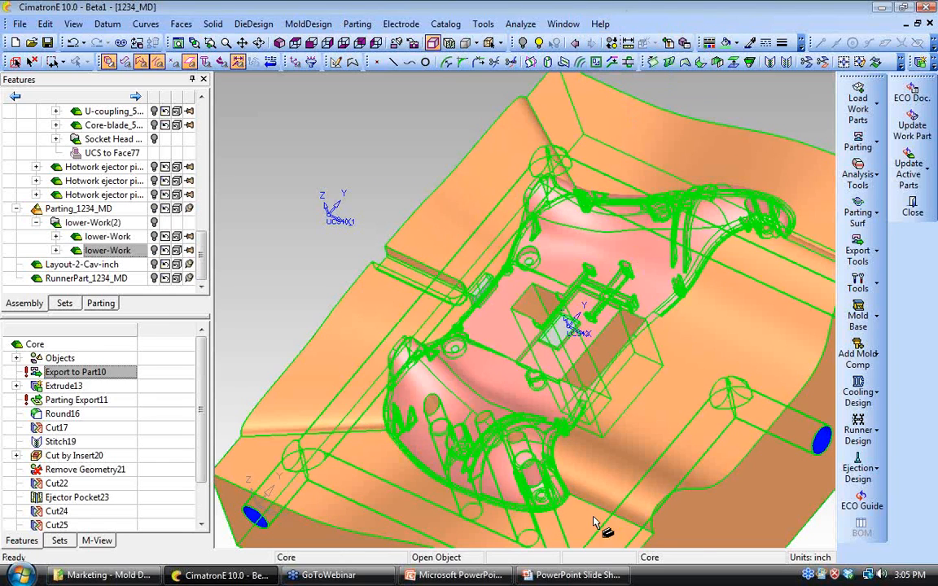
# Step: Switch back to the PowerPoint slide show to display the Q&A slide
pyautogui.click(572, 575)
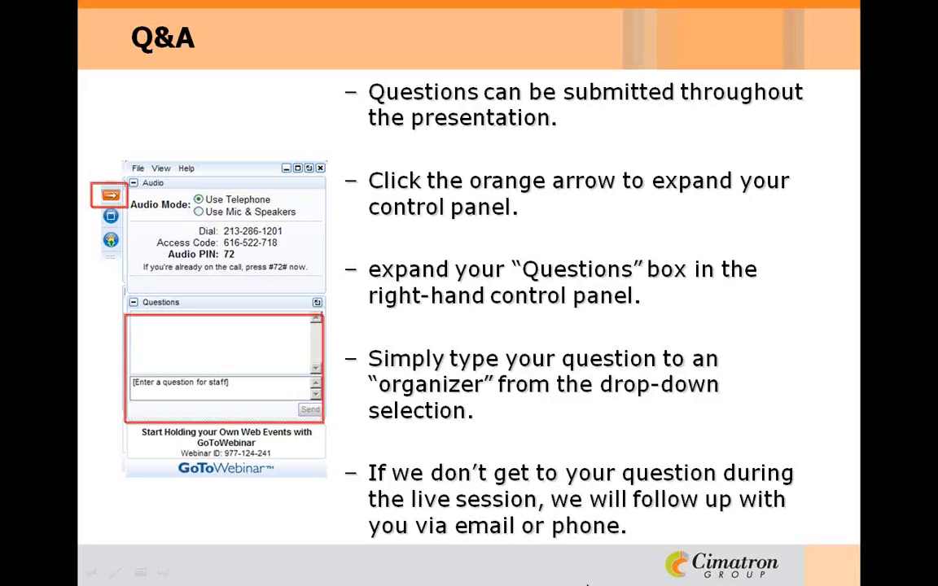